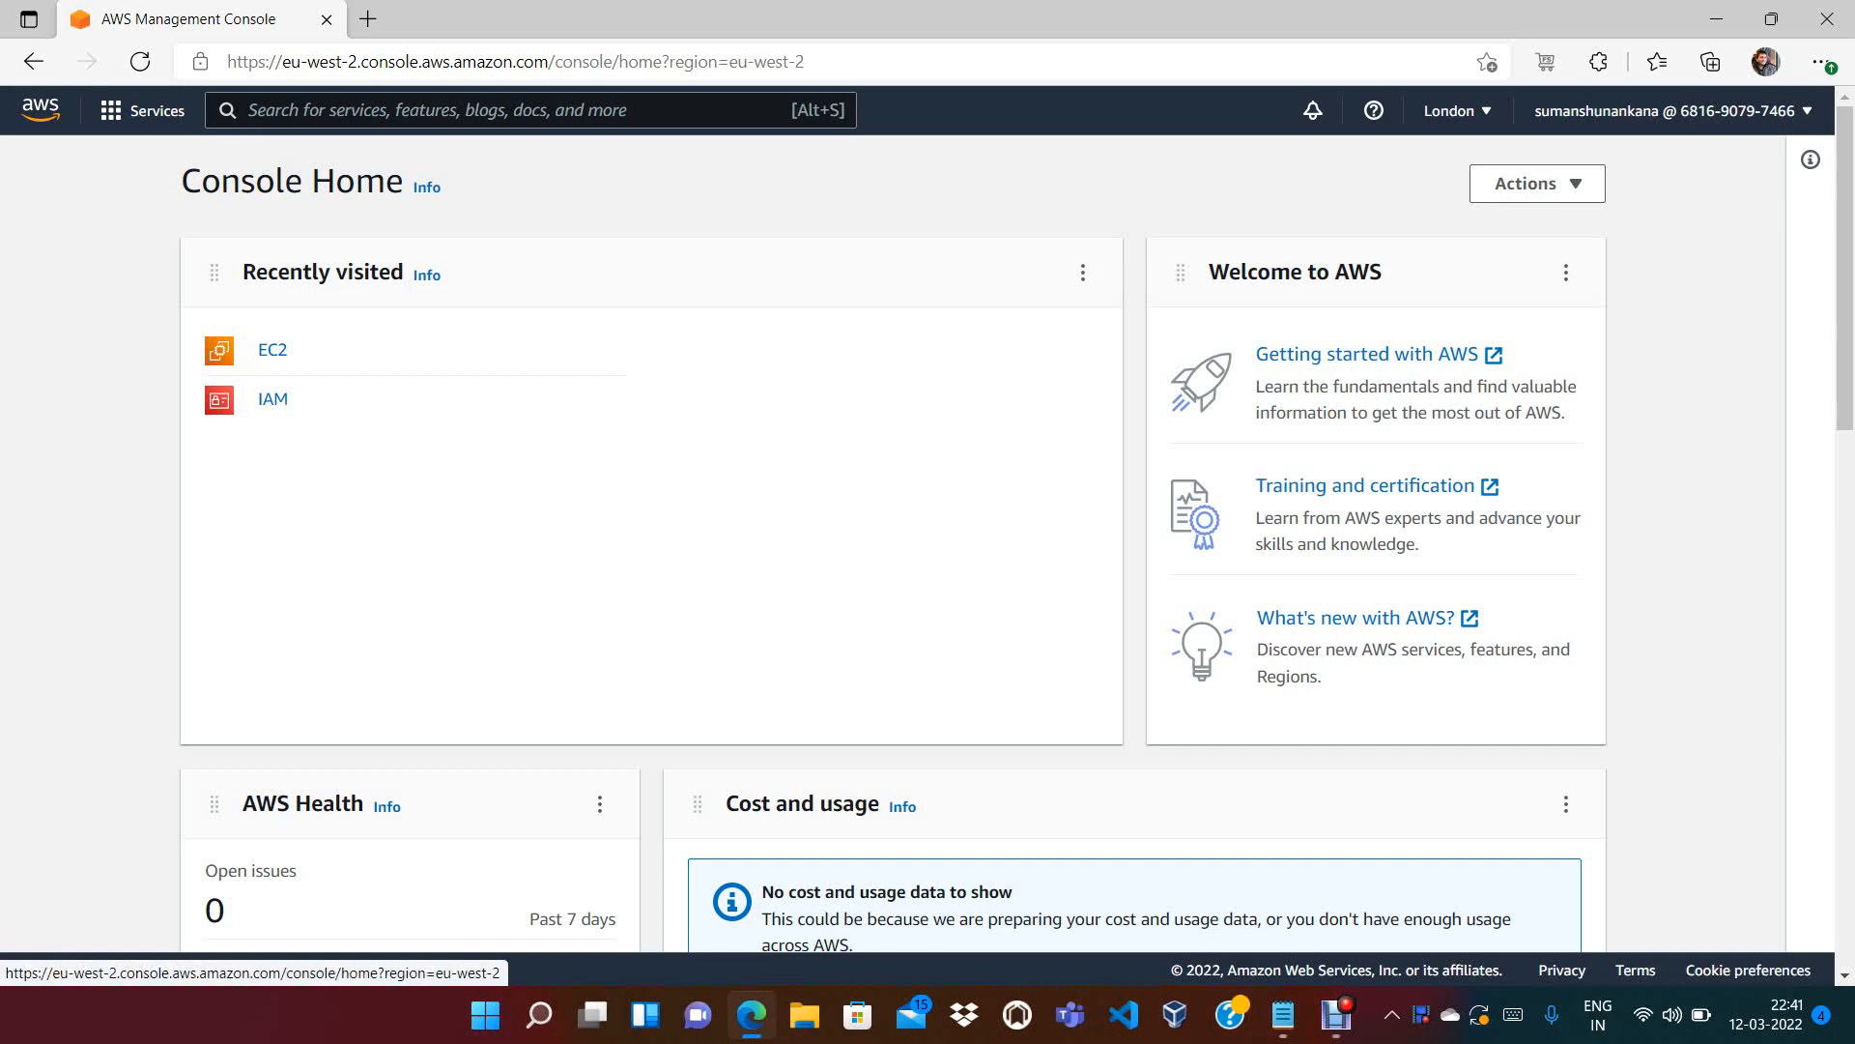
Open EC2 from Console Home, clear the running-state instance filter, and start Launch instances
click(41, 110)
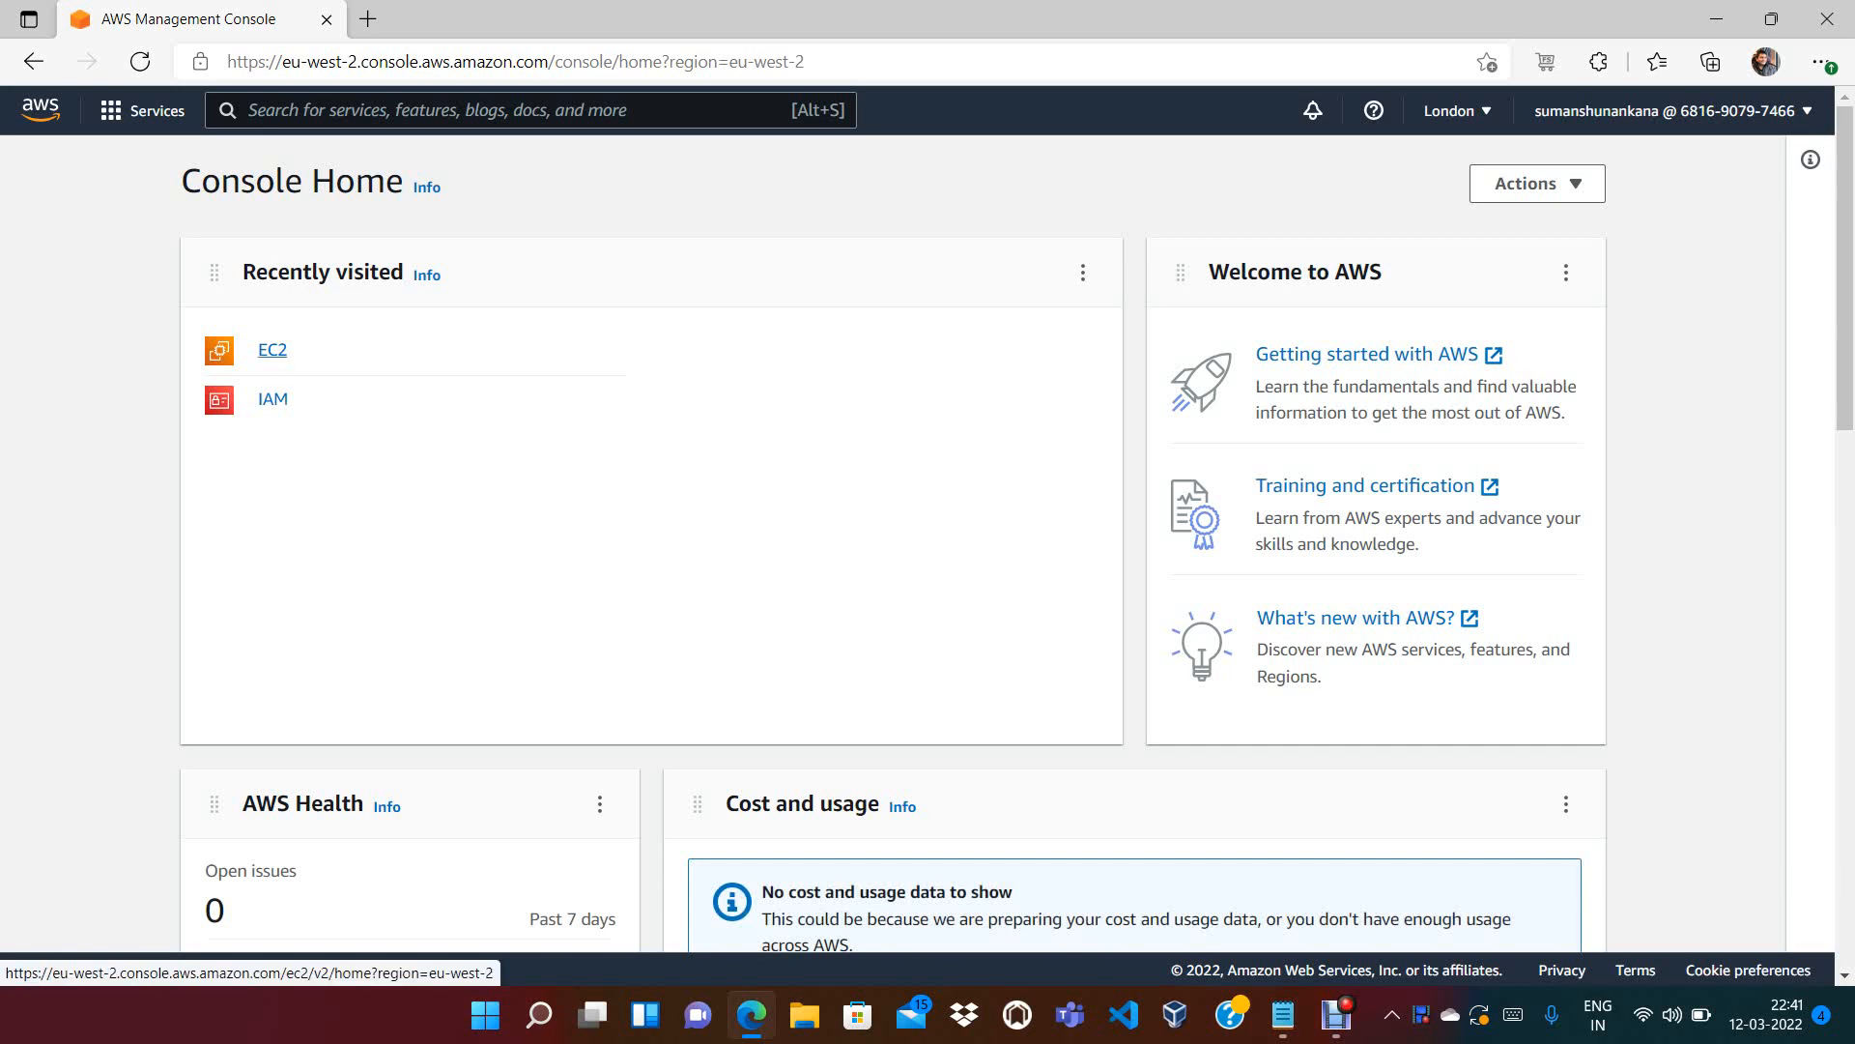
click(272, 349)
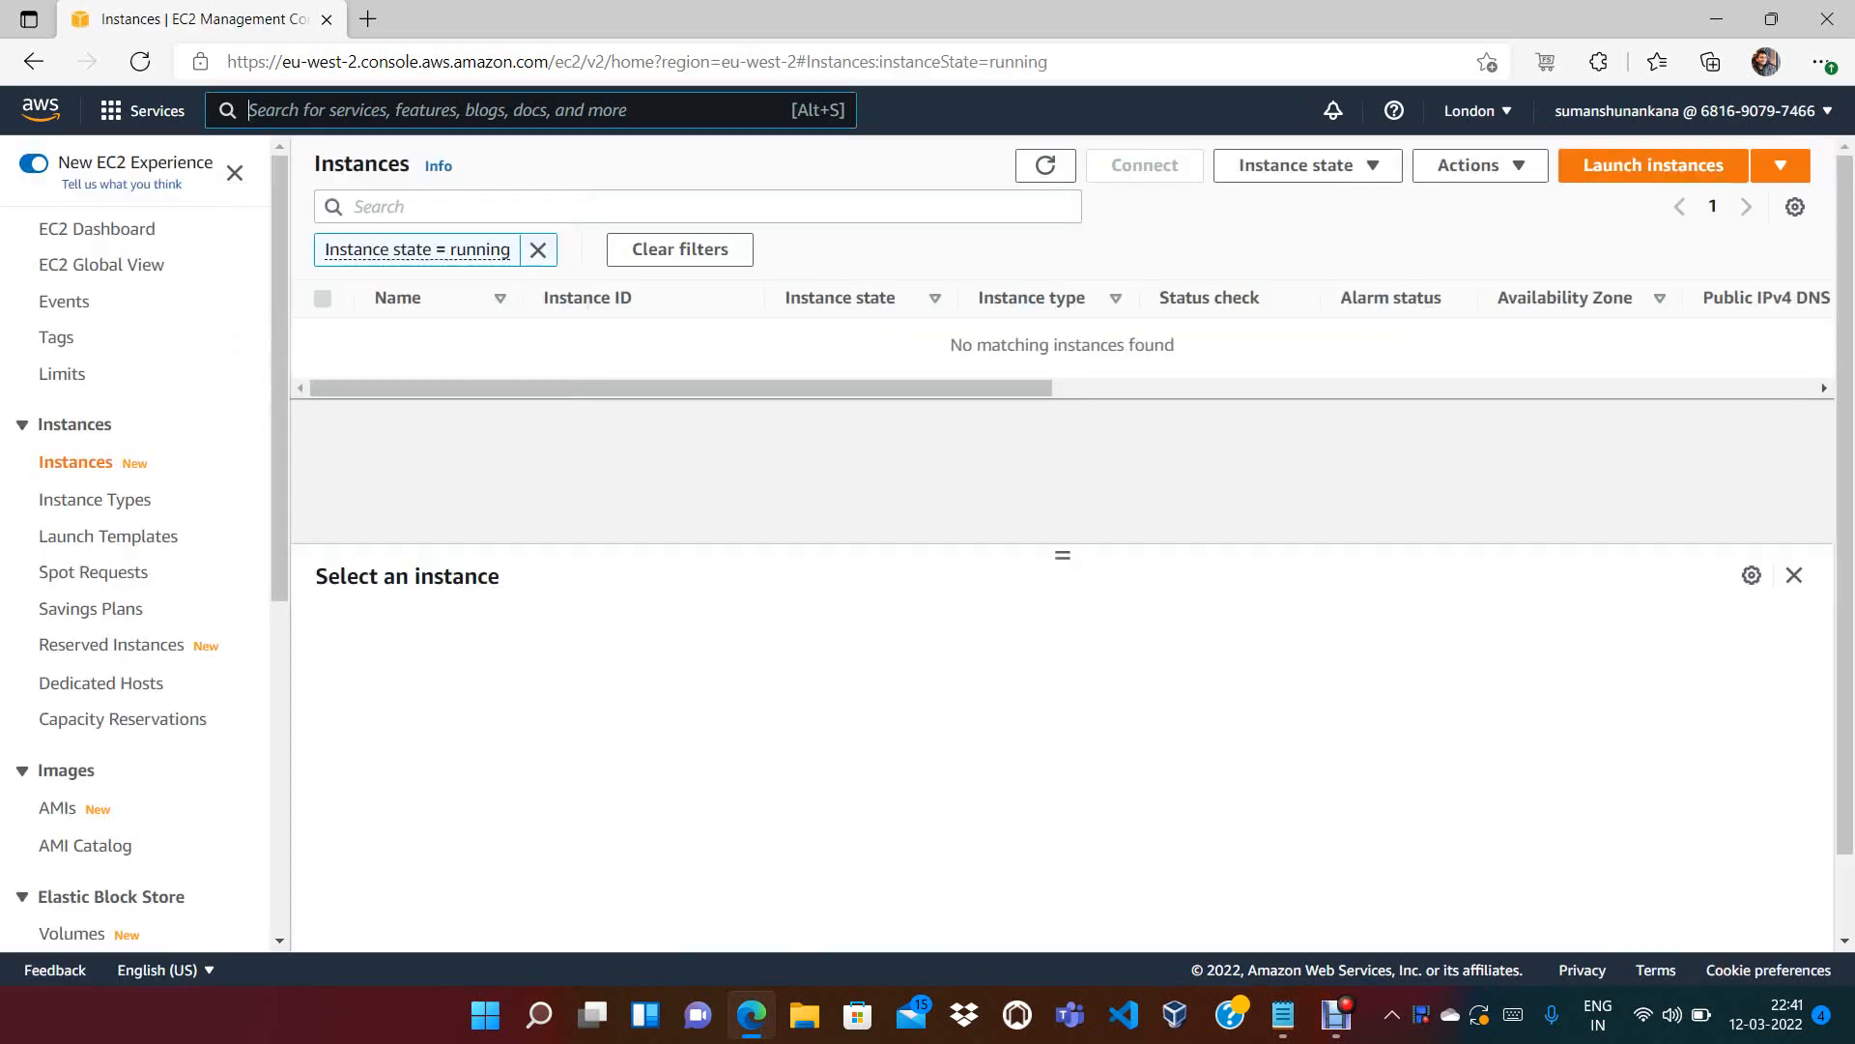
click(538, 249)
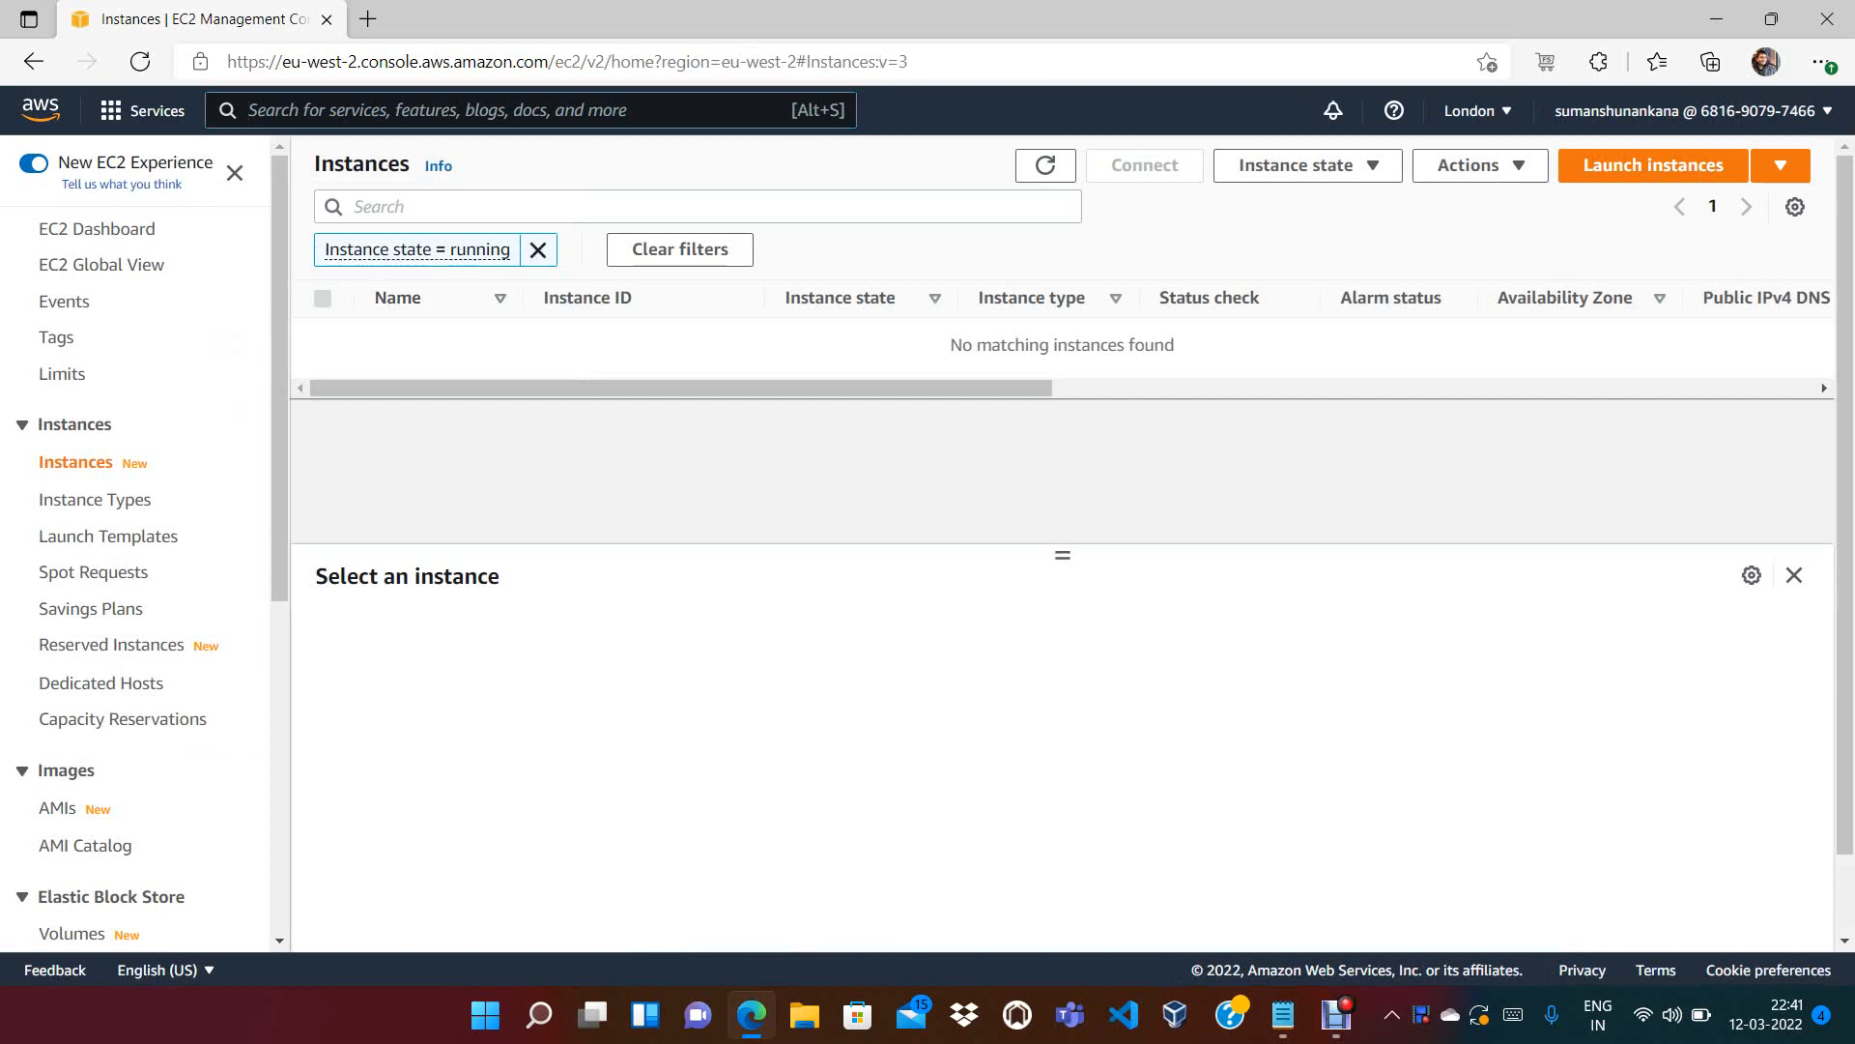
click(1653, 166)
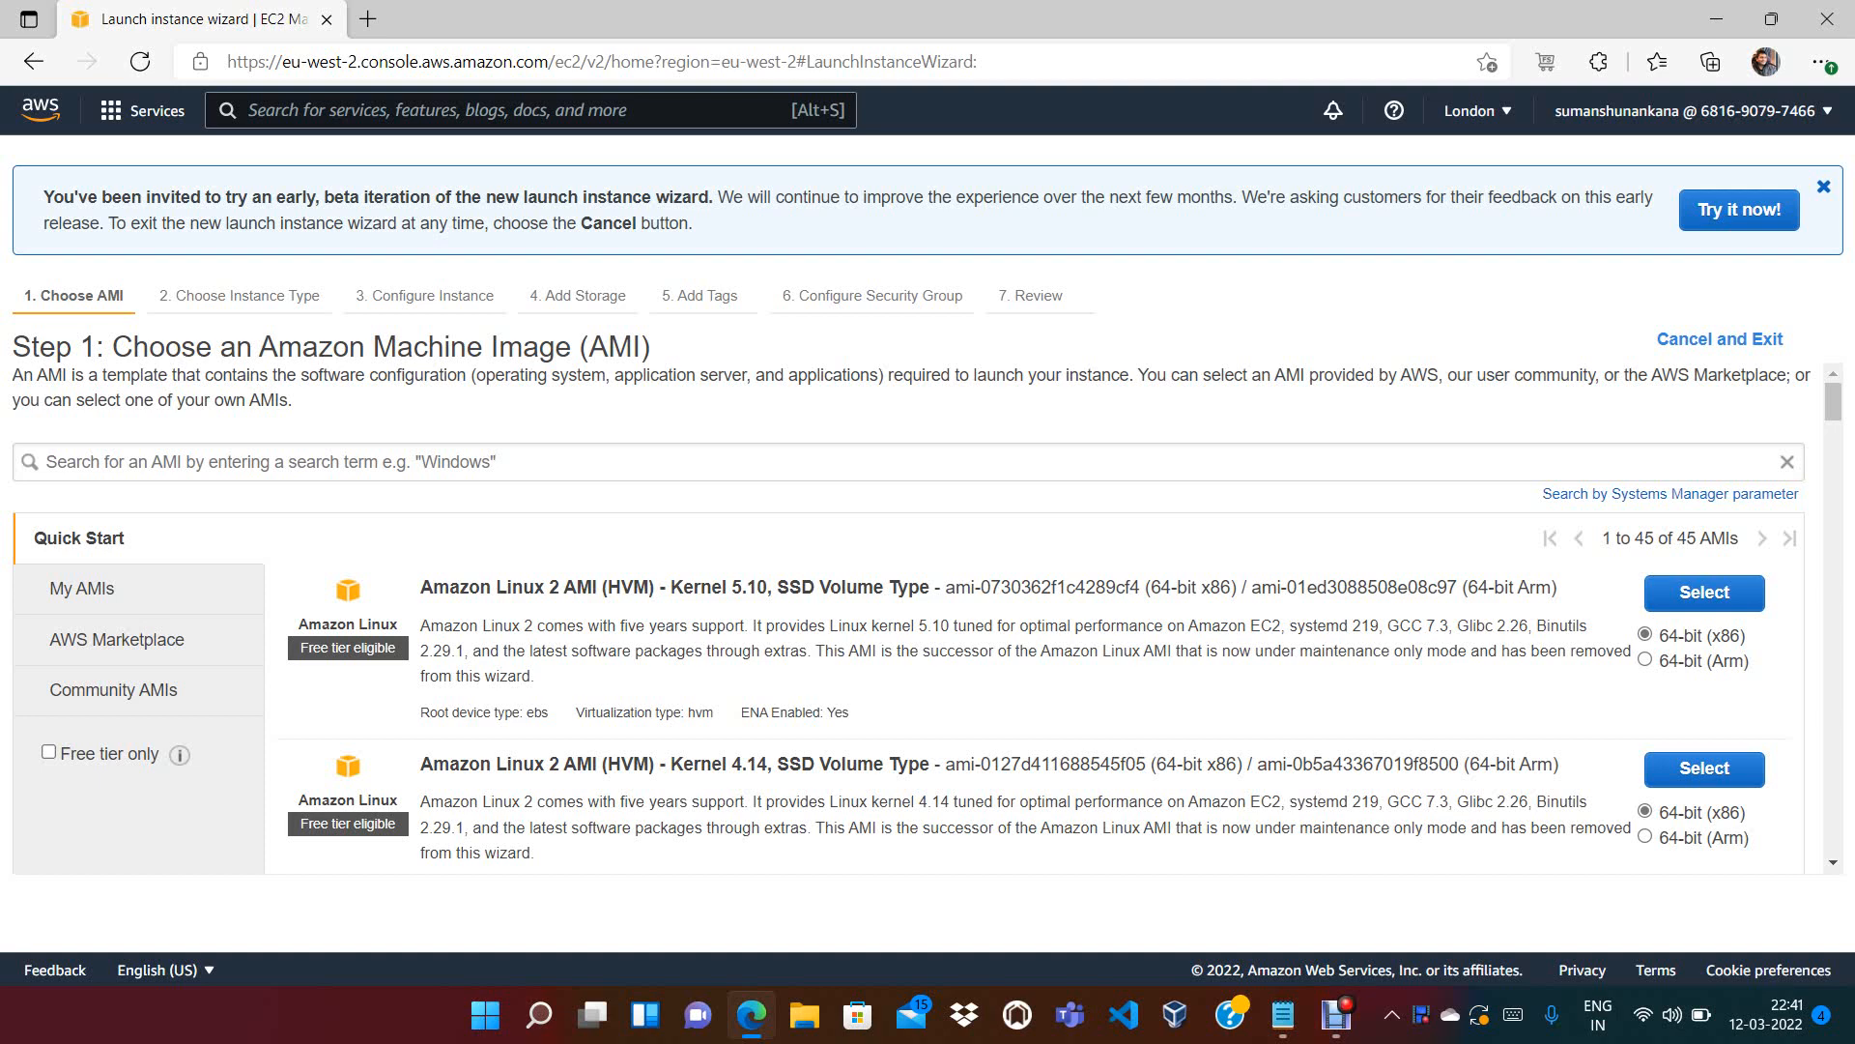
Choose the Amazon Linux 2 AMI, keep t2.micro, and proceed to Configure Instance Details
click(1704, 592)
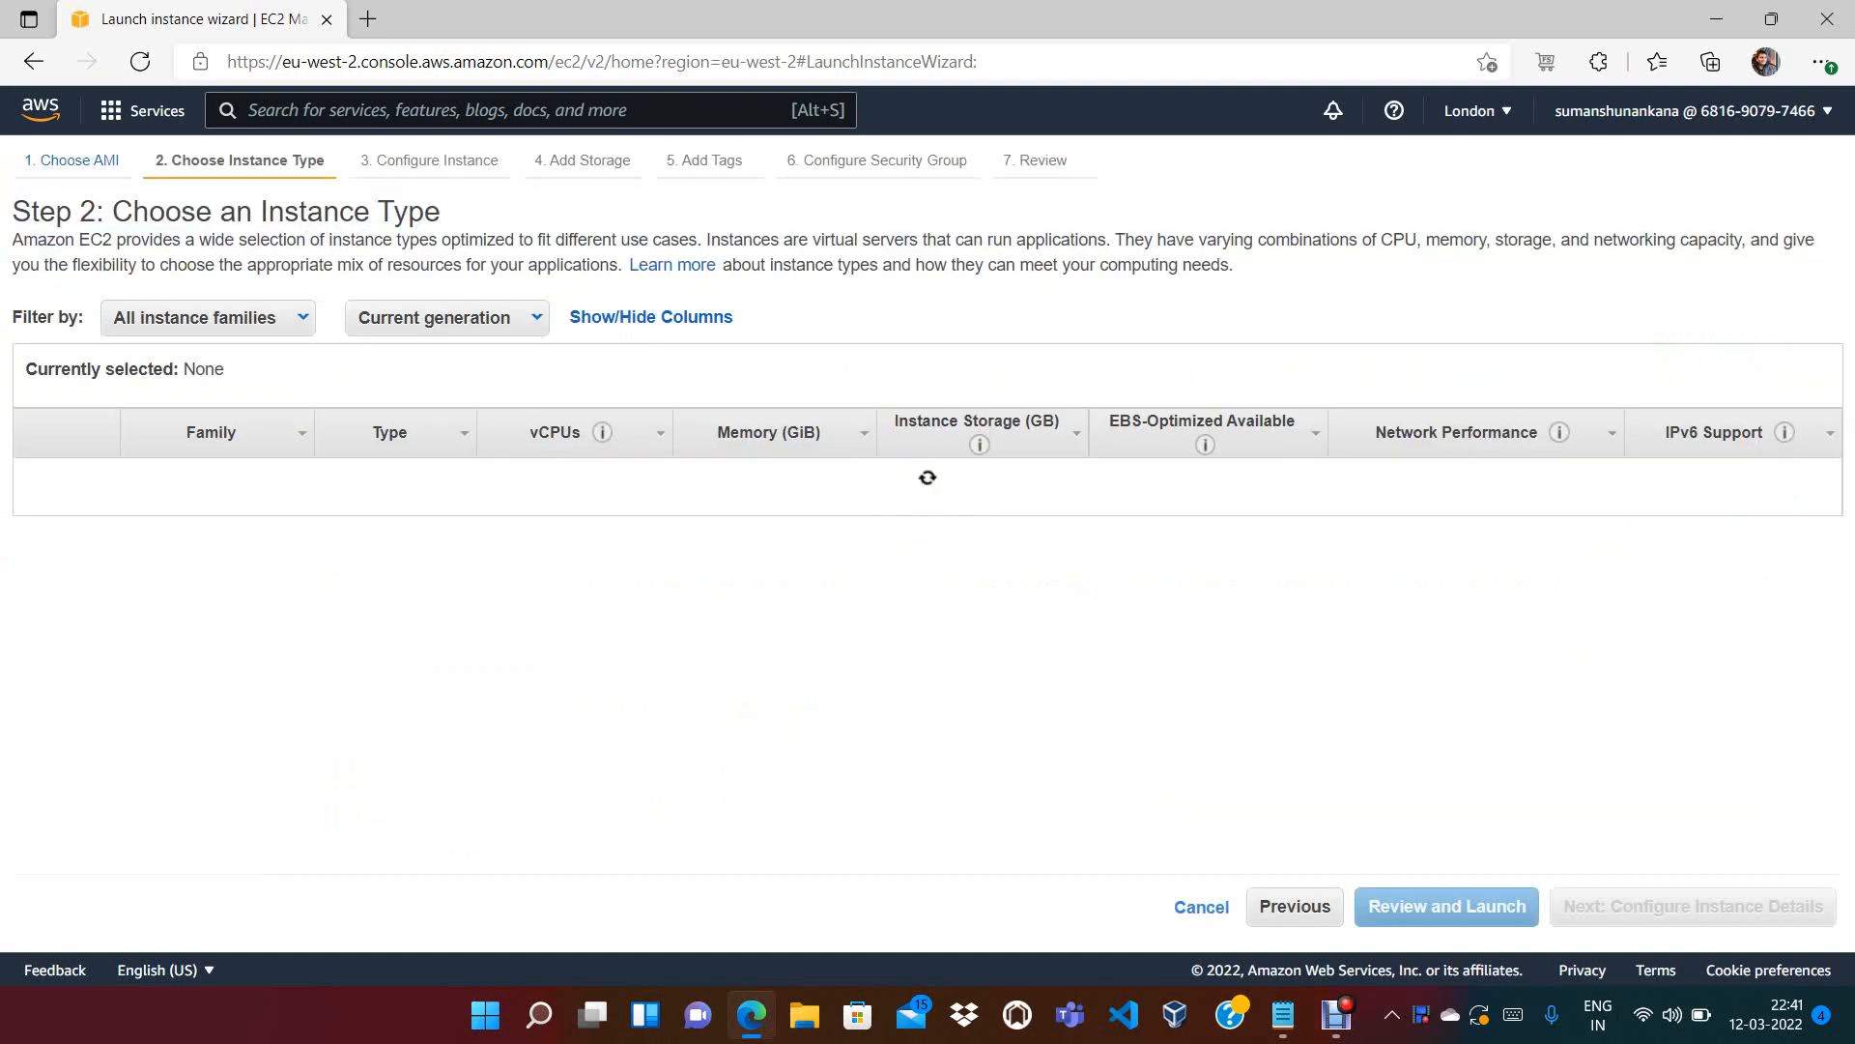
mouse_move(431, 551)
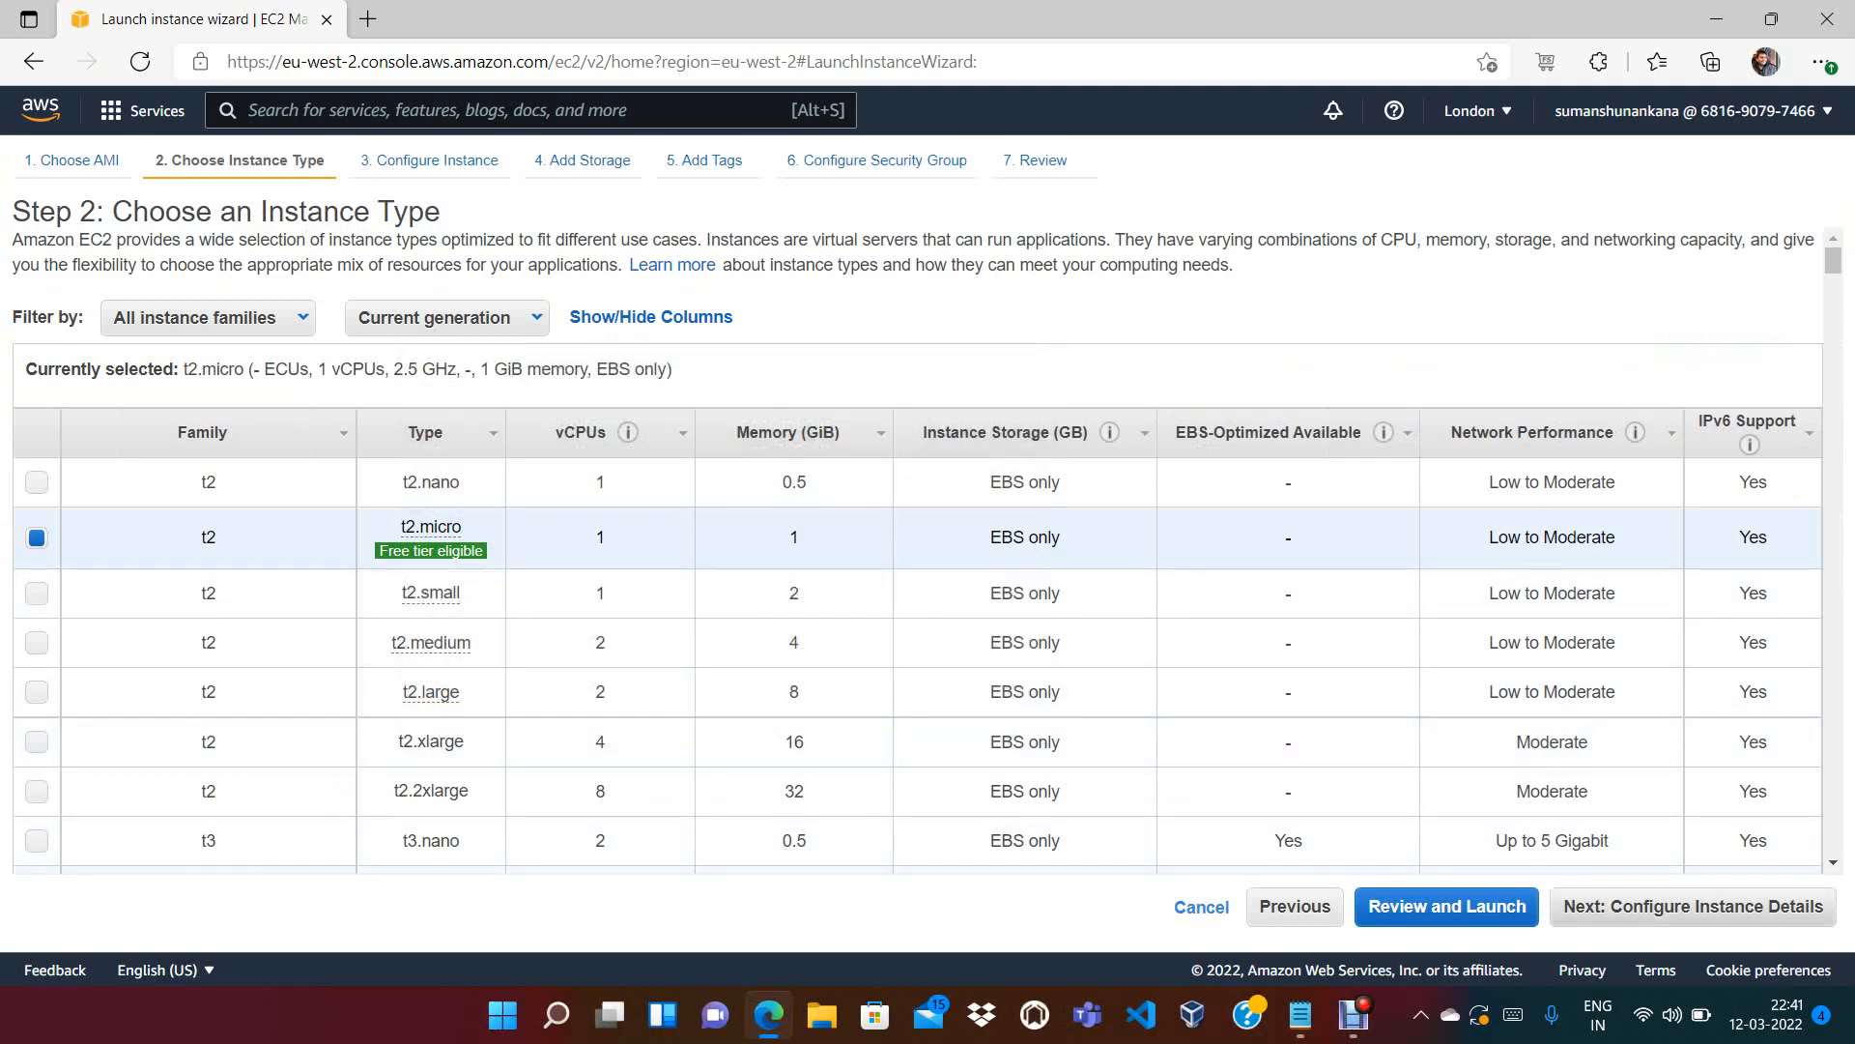
click(1694, 906)
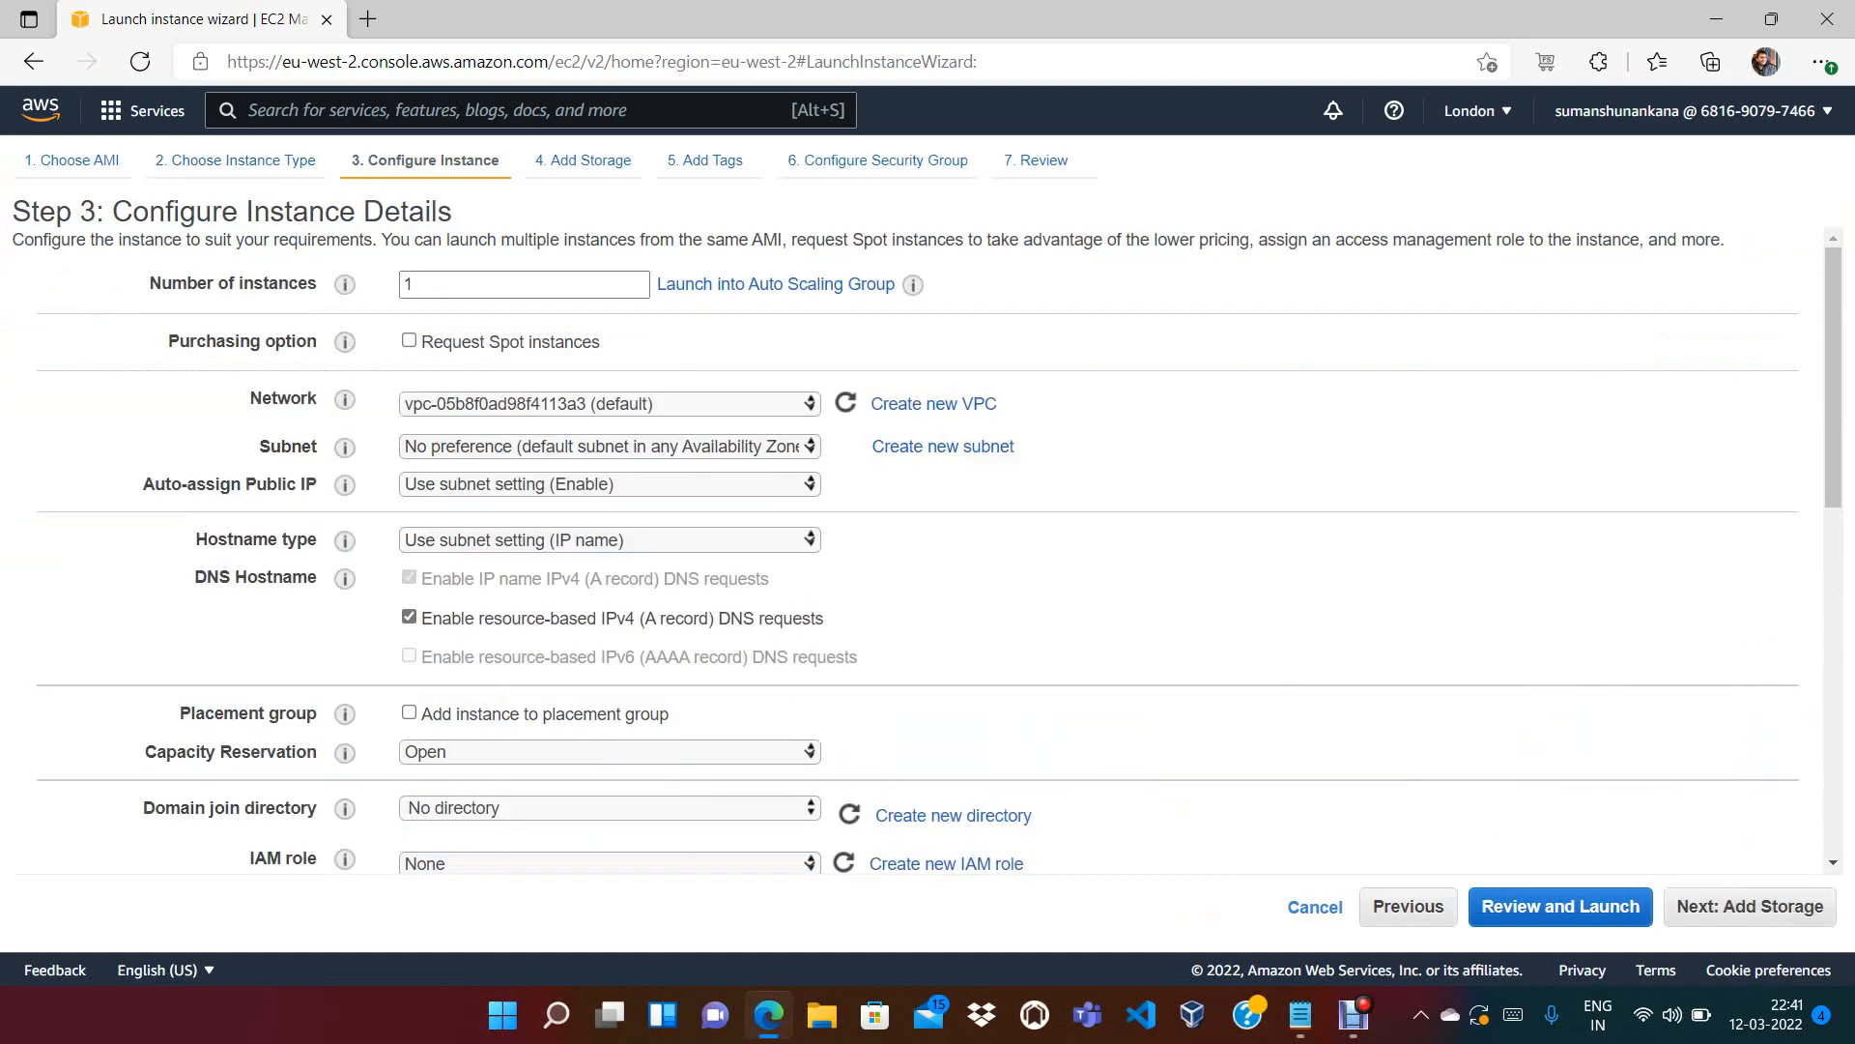
scroll(1833, 387, down, 9)
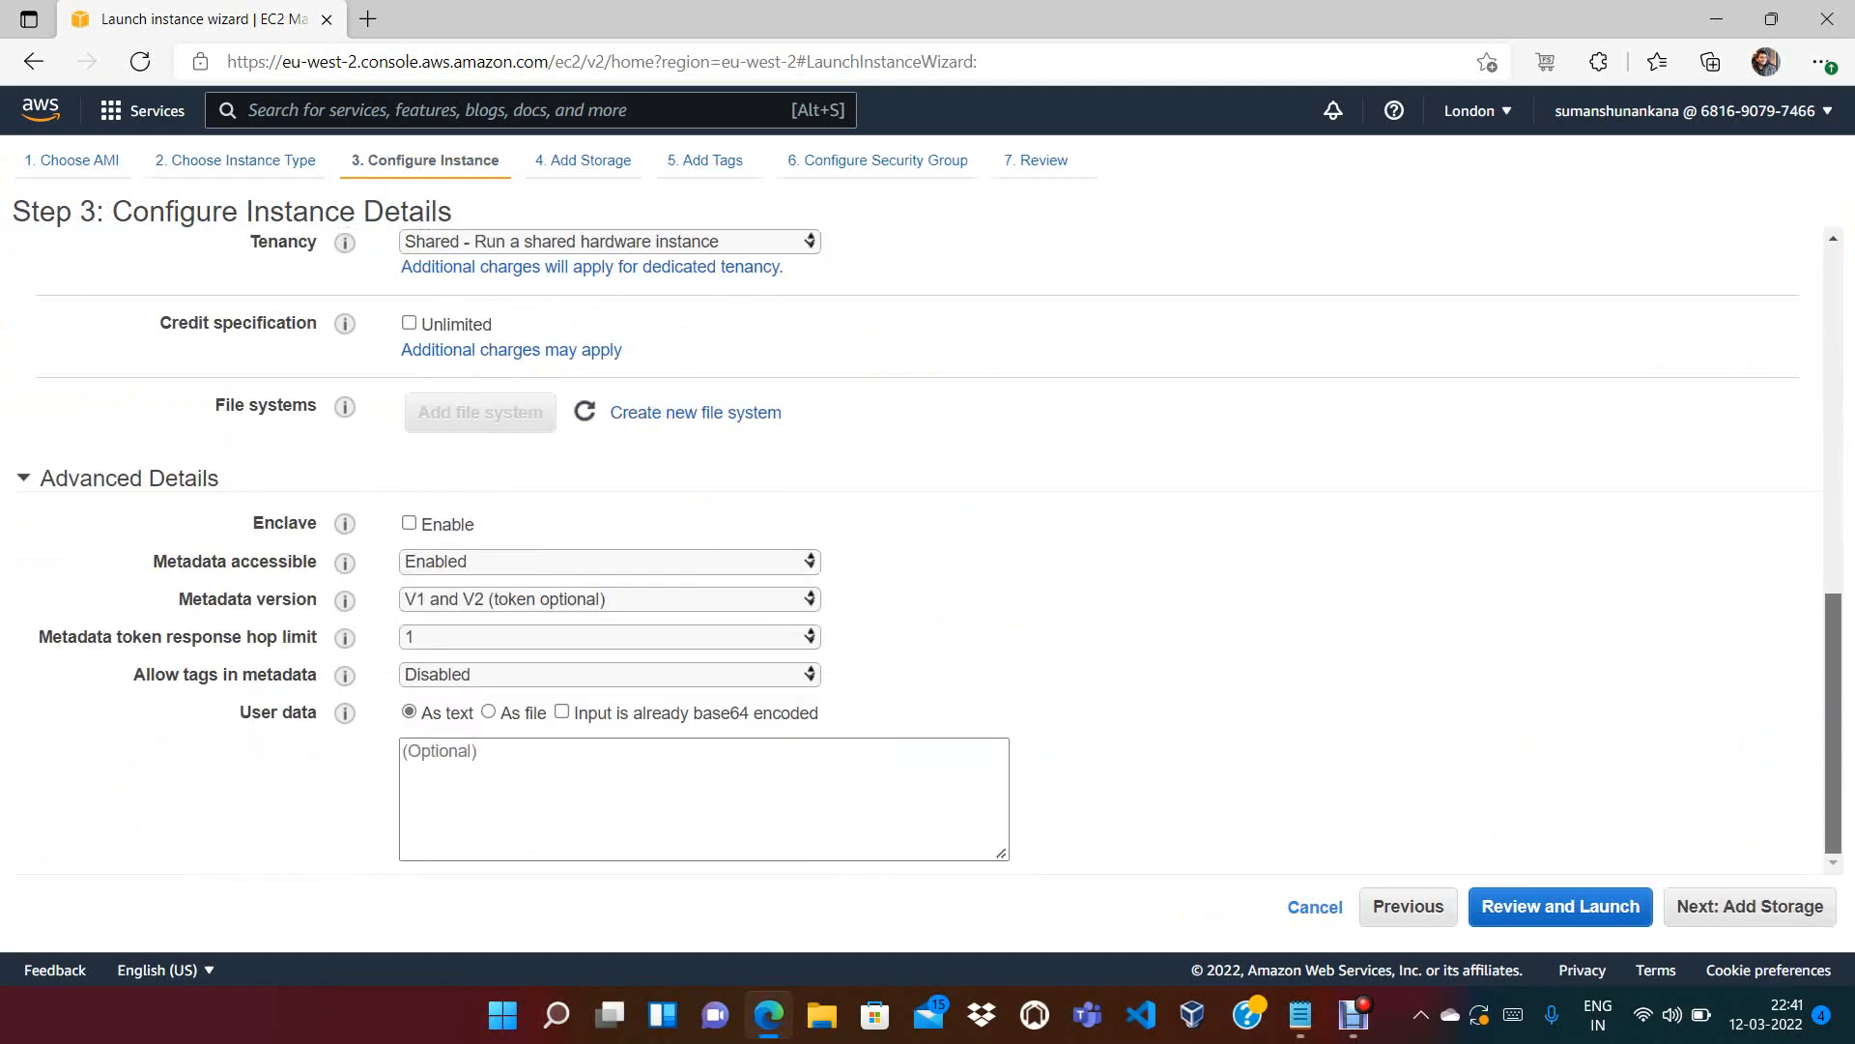
Copy the whole bash startup script from the Notepad notes
click(1300, 1015)
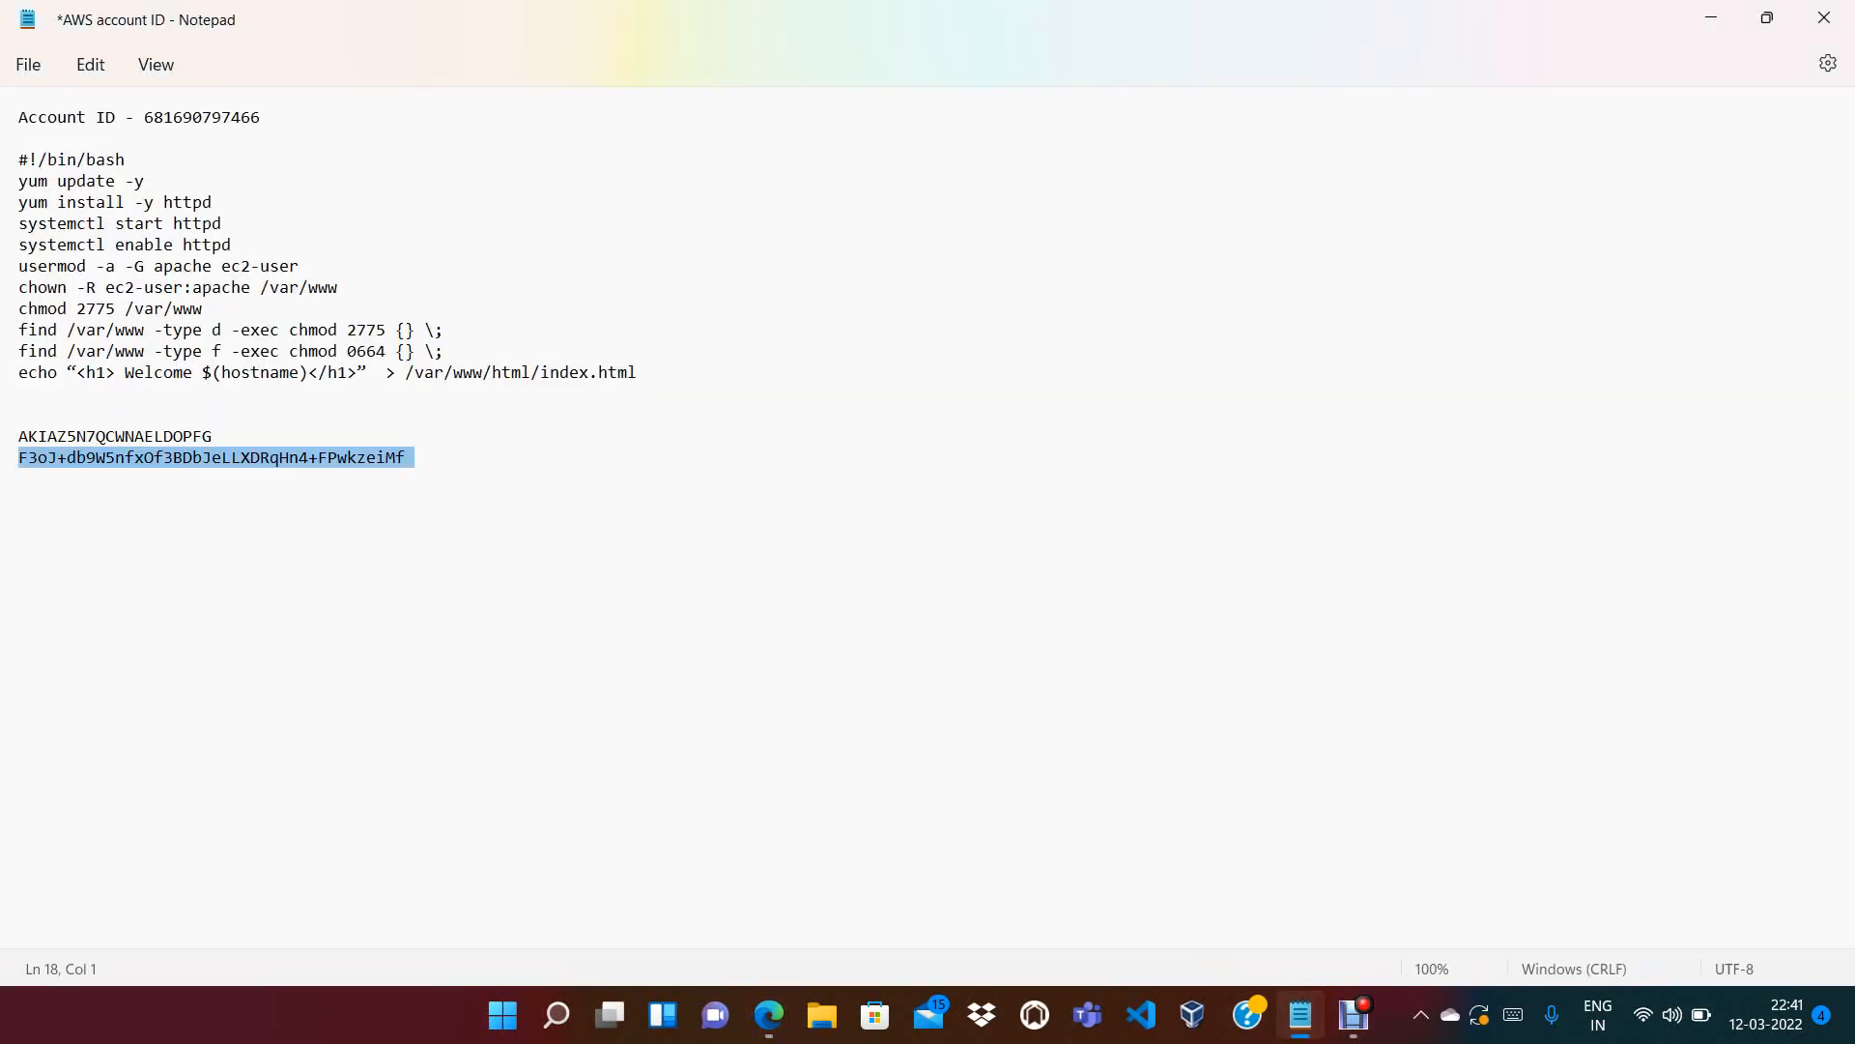
click(215, 437)
drag(638, 373, 19, 161)
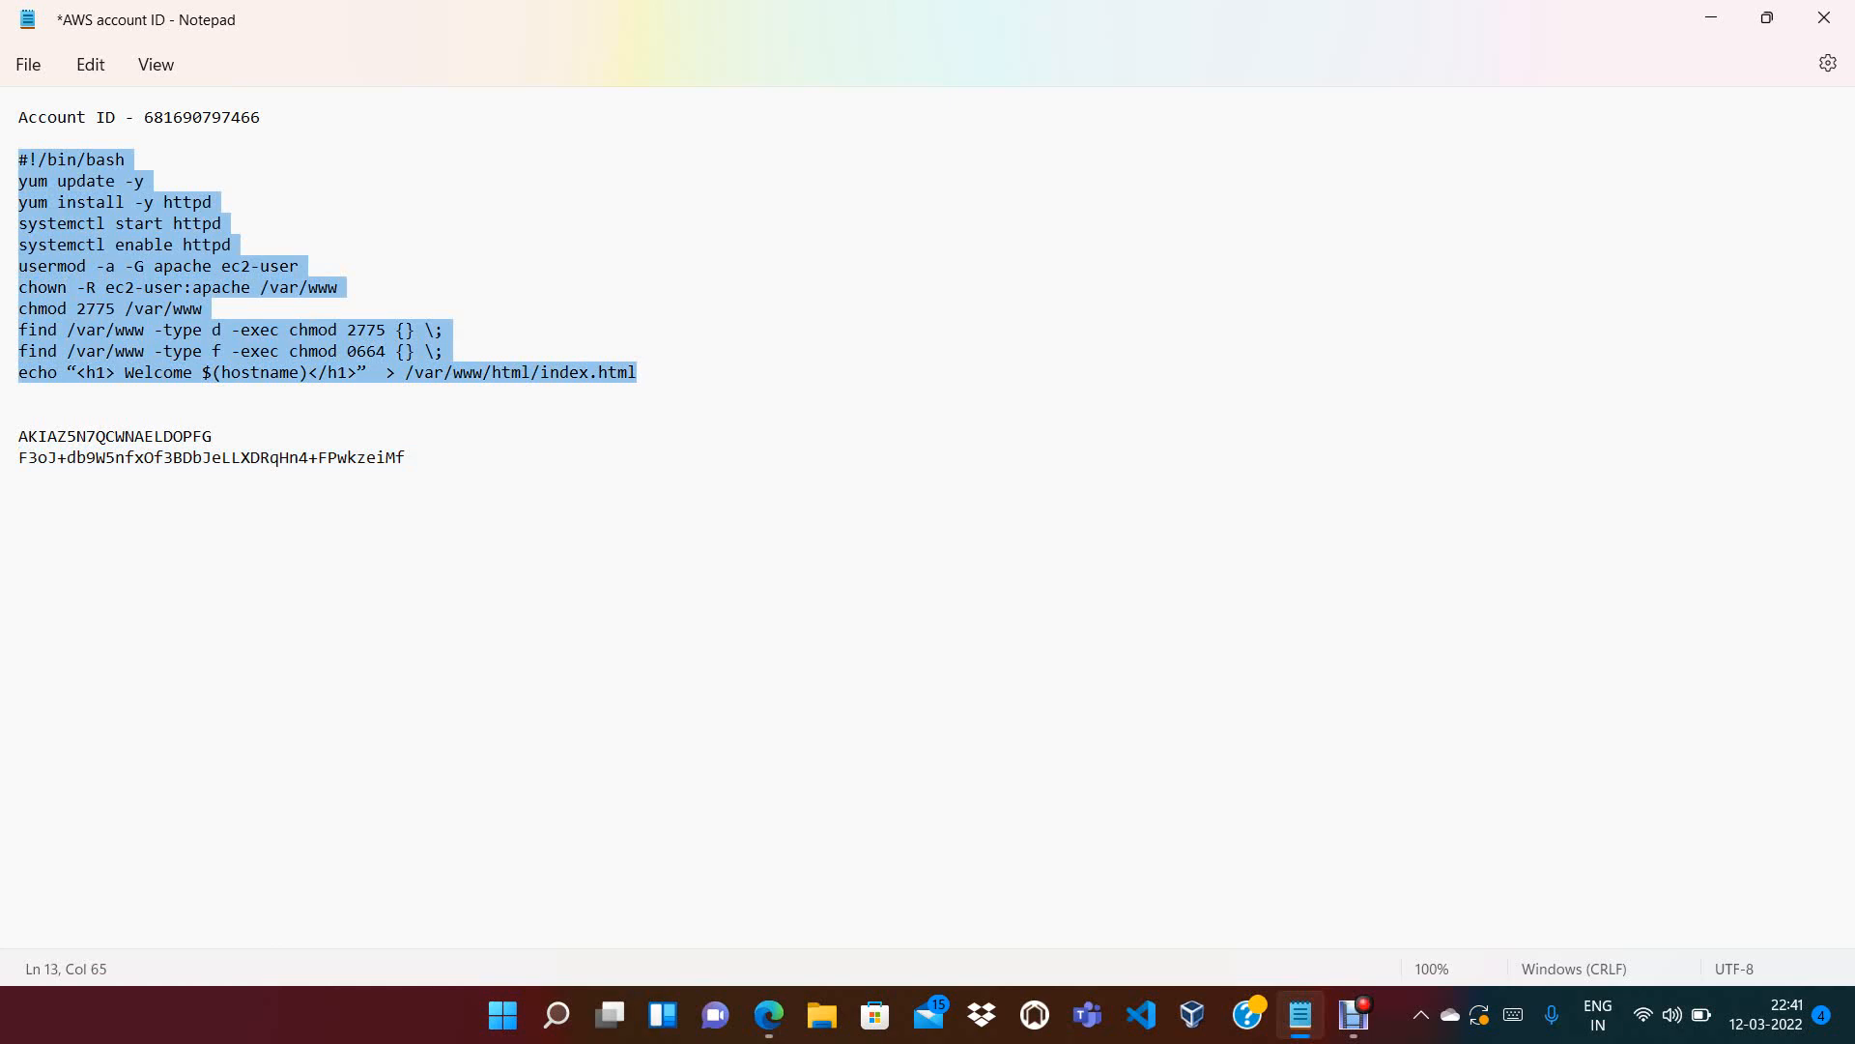
key(alt+Tab)
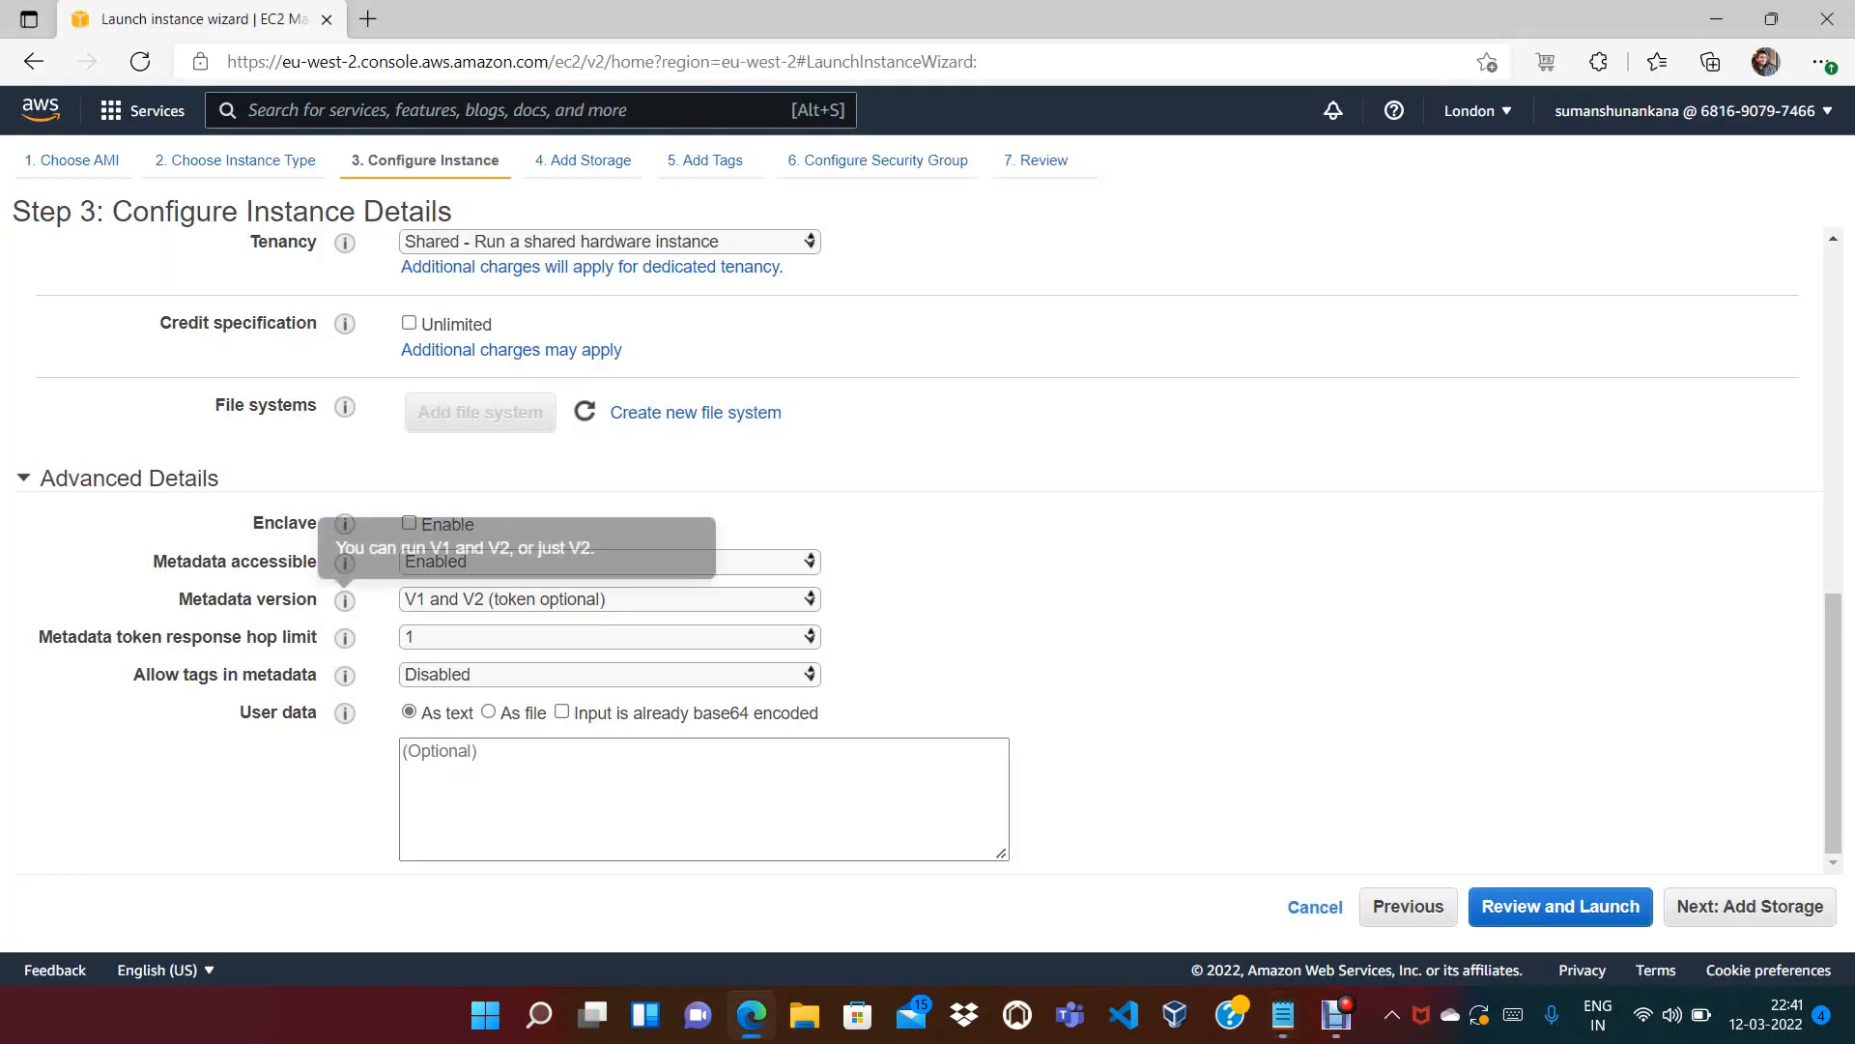
Paste the bash script into User data, delete its two find lines, and go to Add Storage
click(676, 793)
key(ctrl+v)
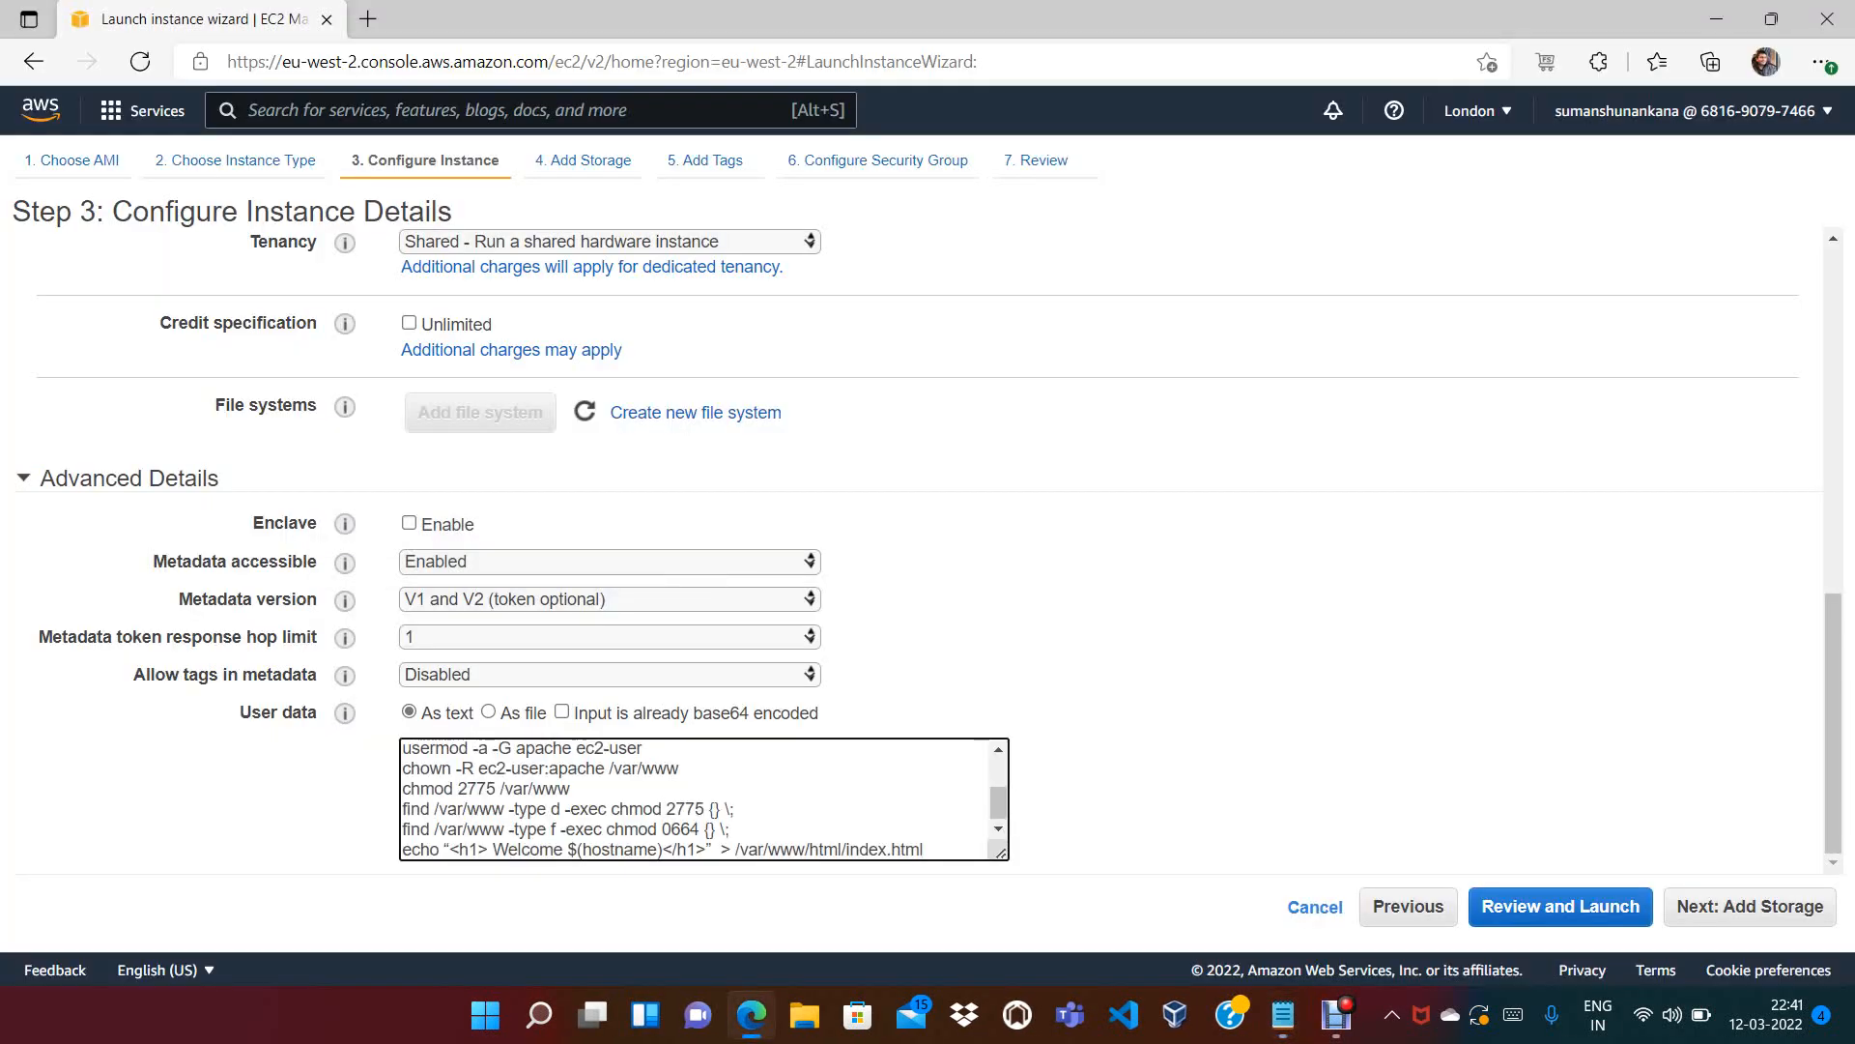
drag(731, 829, 402, 810)
key(BackSpace)
key(BackSpace)
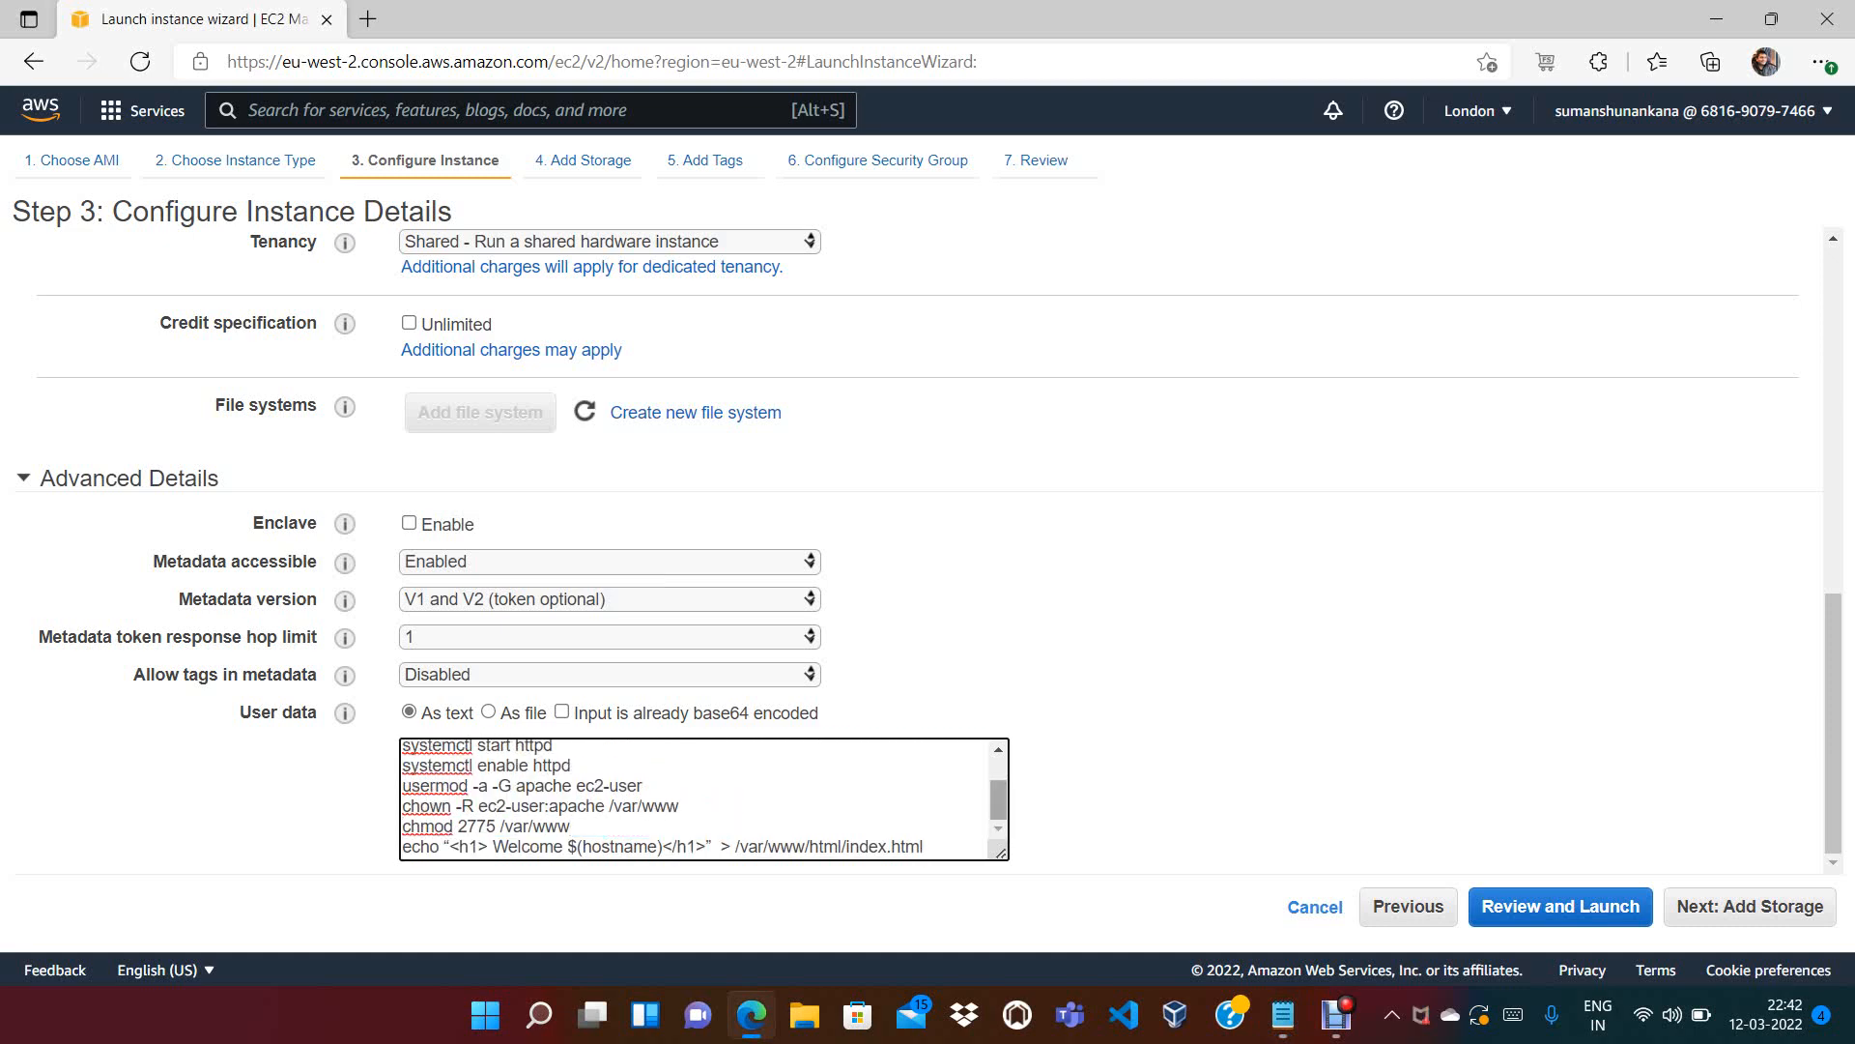
scroll(704, 799, up, 2)
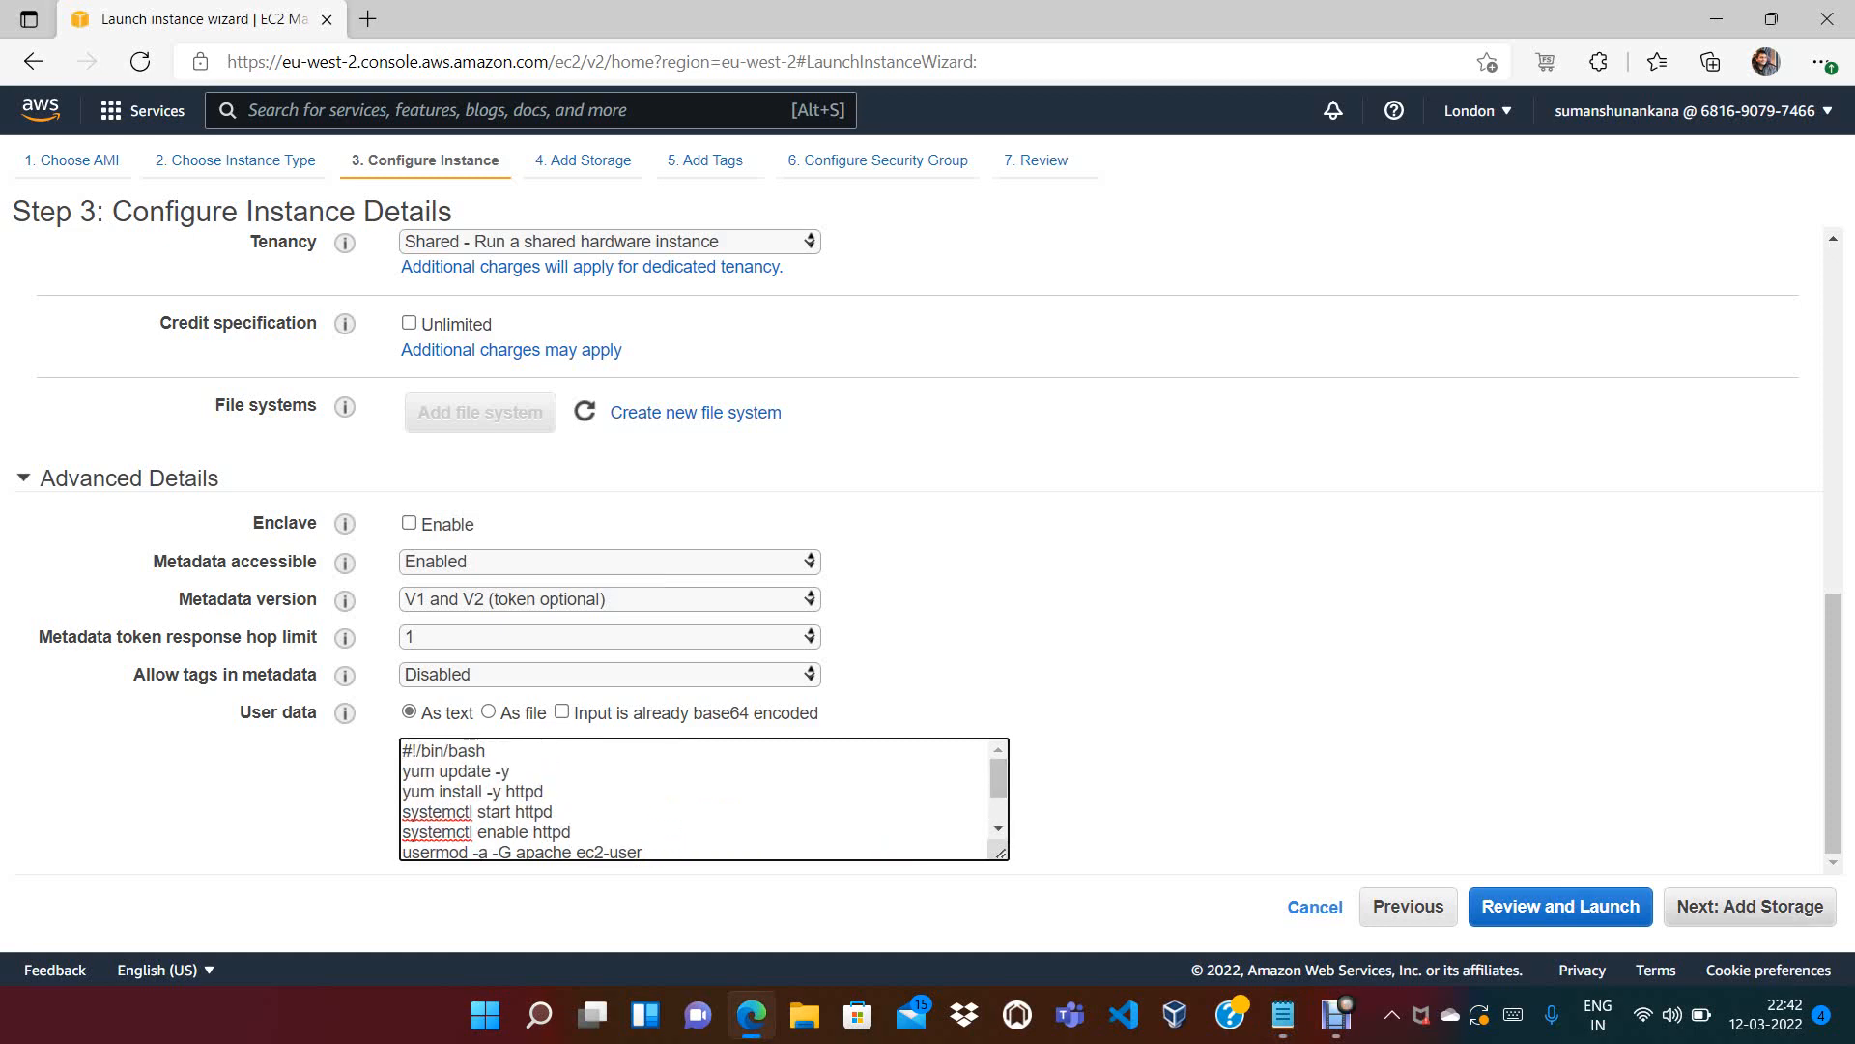
click(1751, 907)
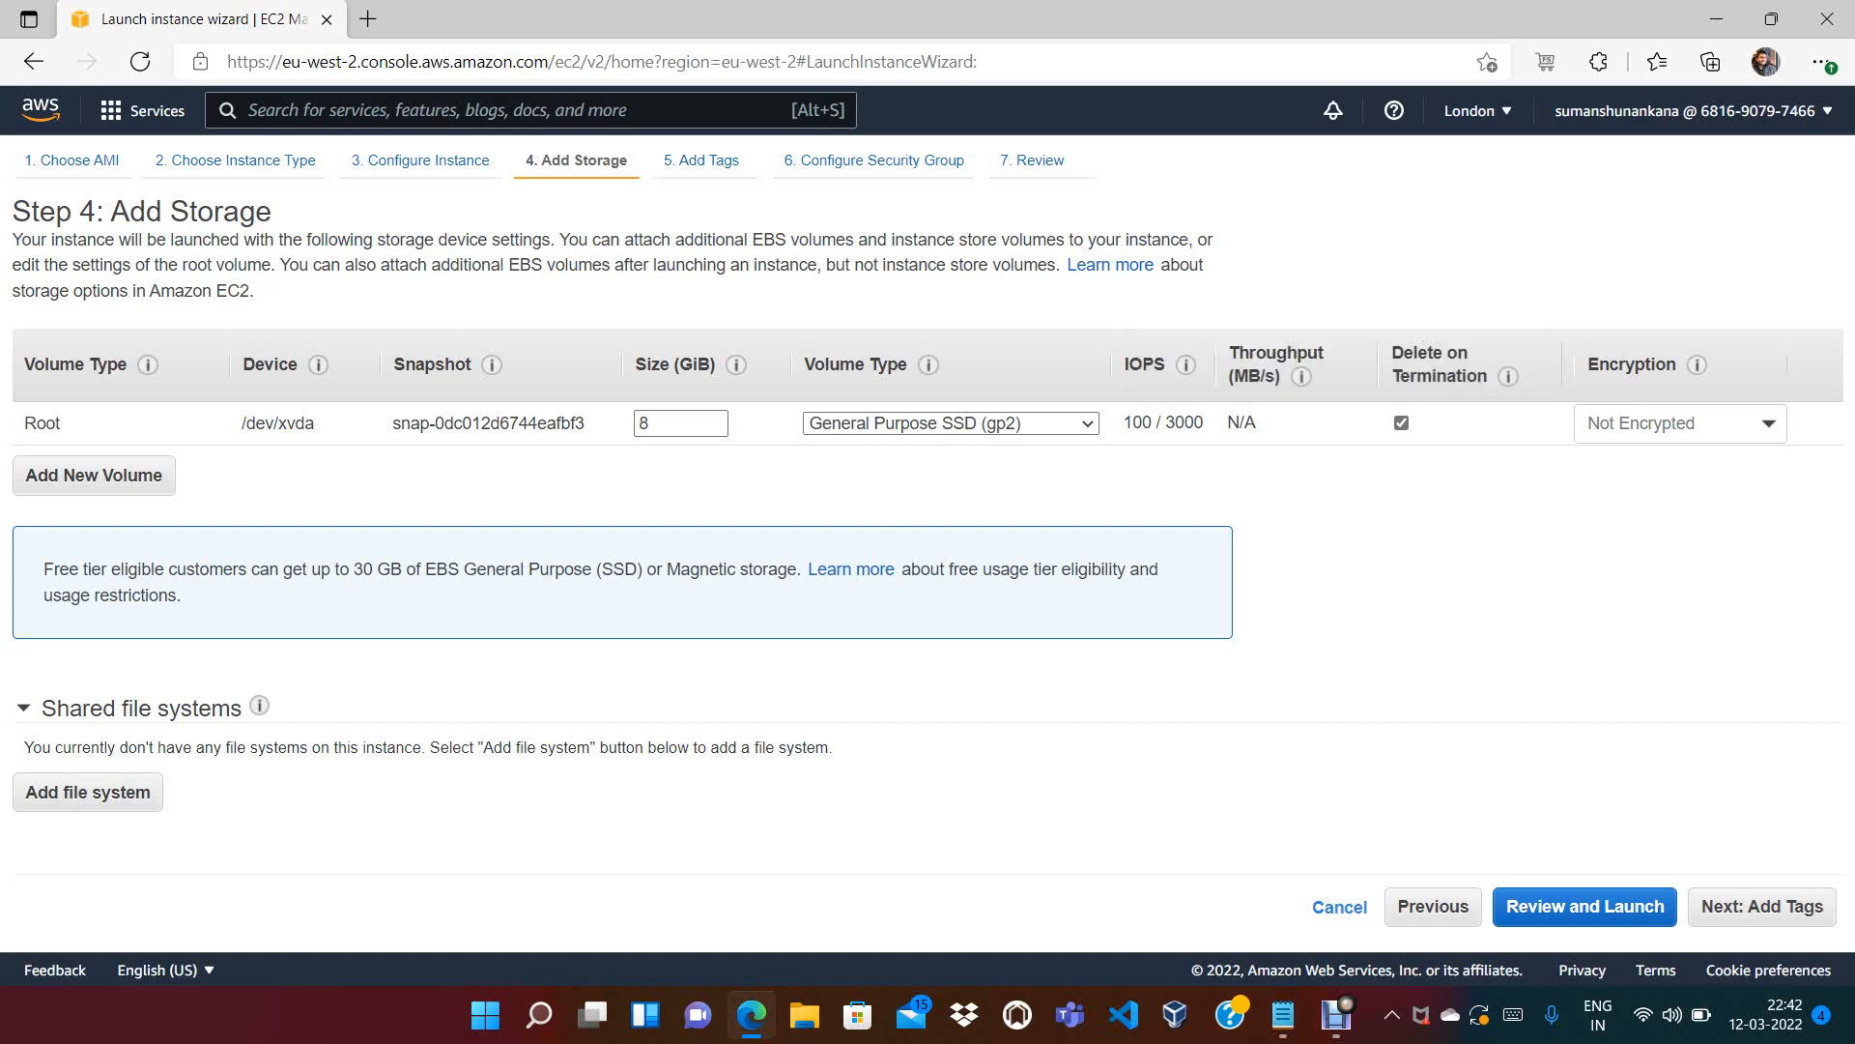
Leave Delete on Termination checked for the 8 GiB root volume and continue to Add Tags
click(1402, 423)
click(1401, 423)
click(1402, 424)
click(1401, 423)
click(1402, 423)
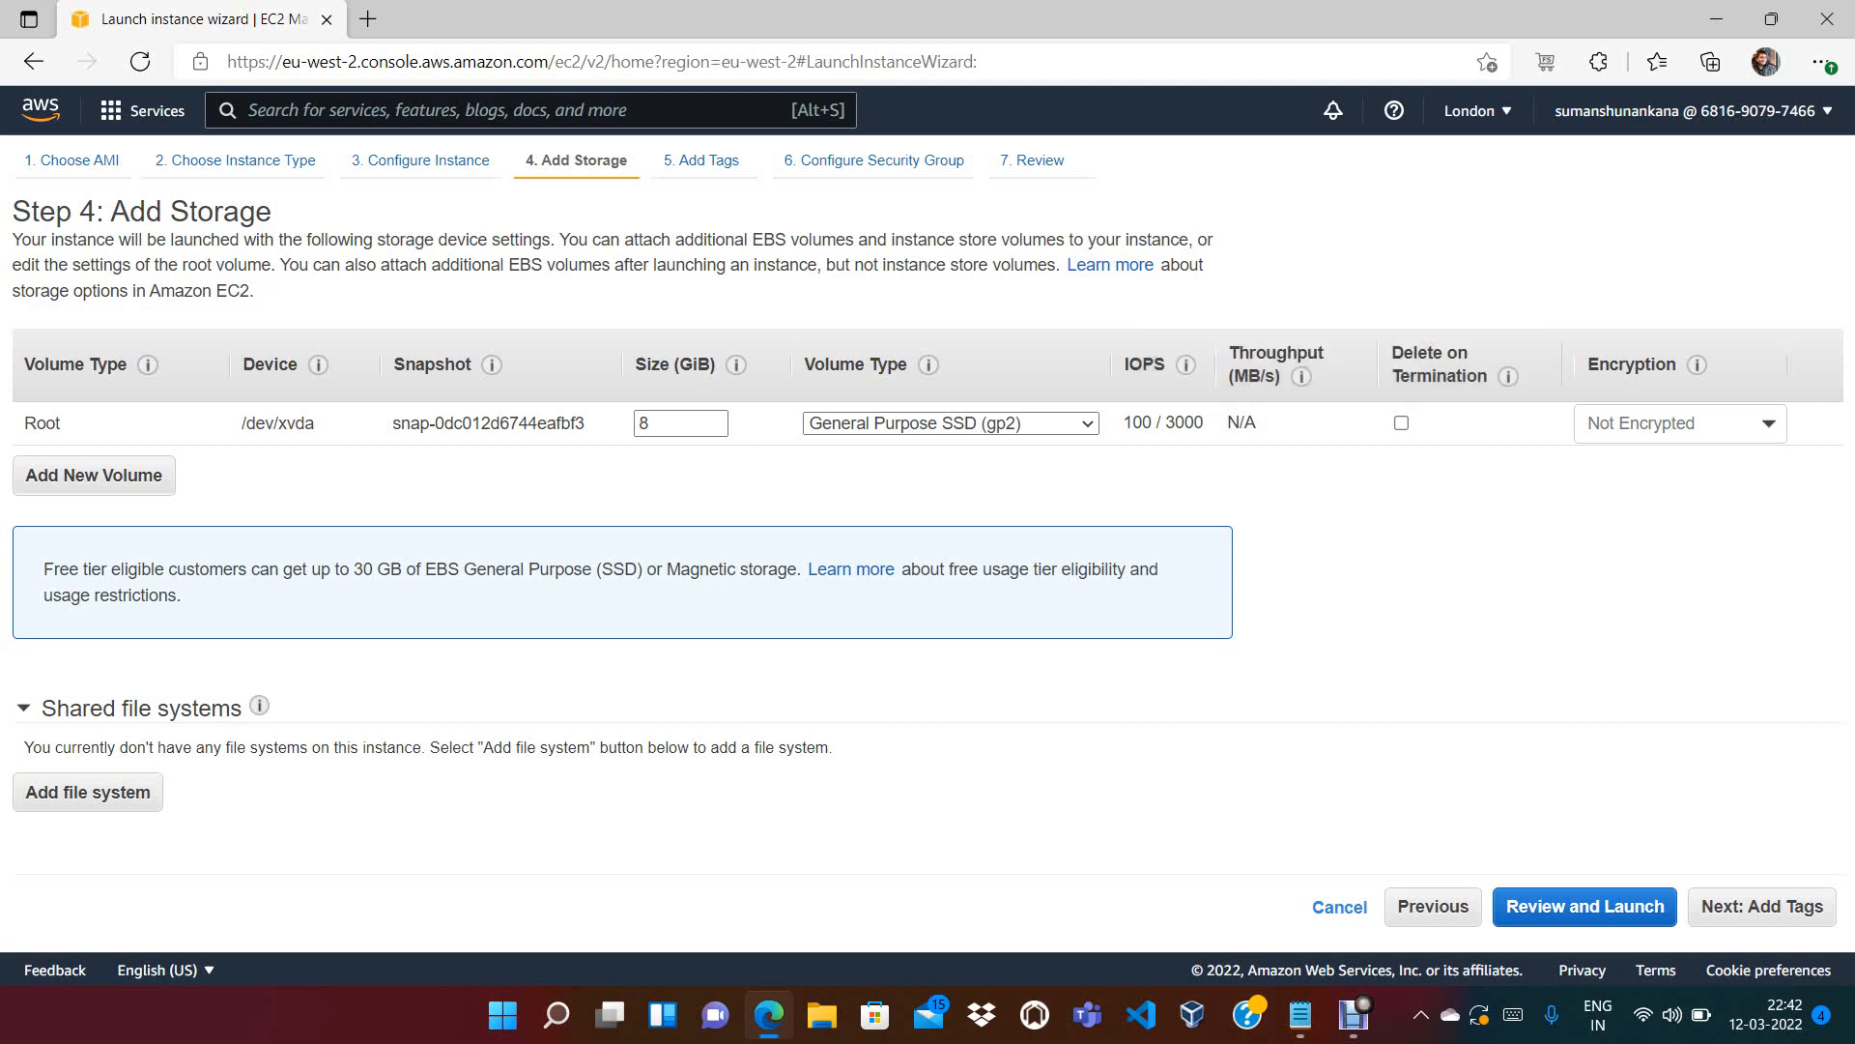
click(1402, 424)
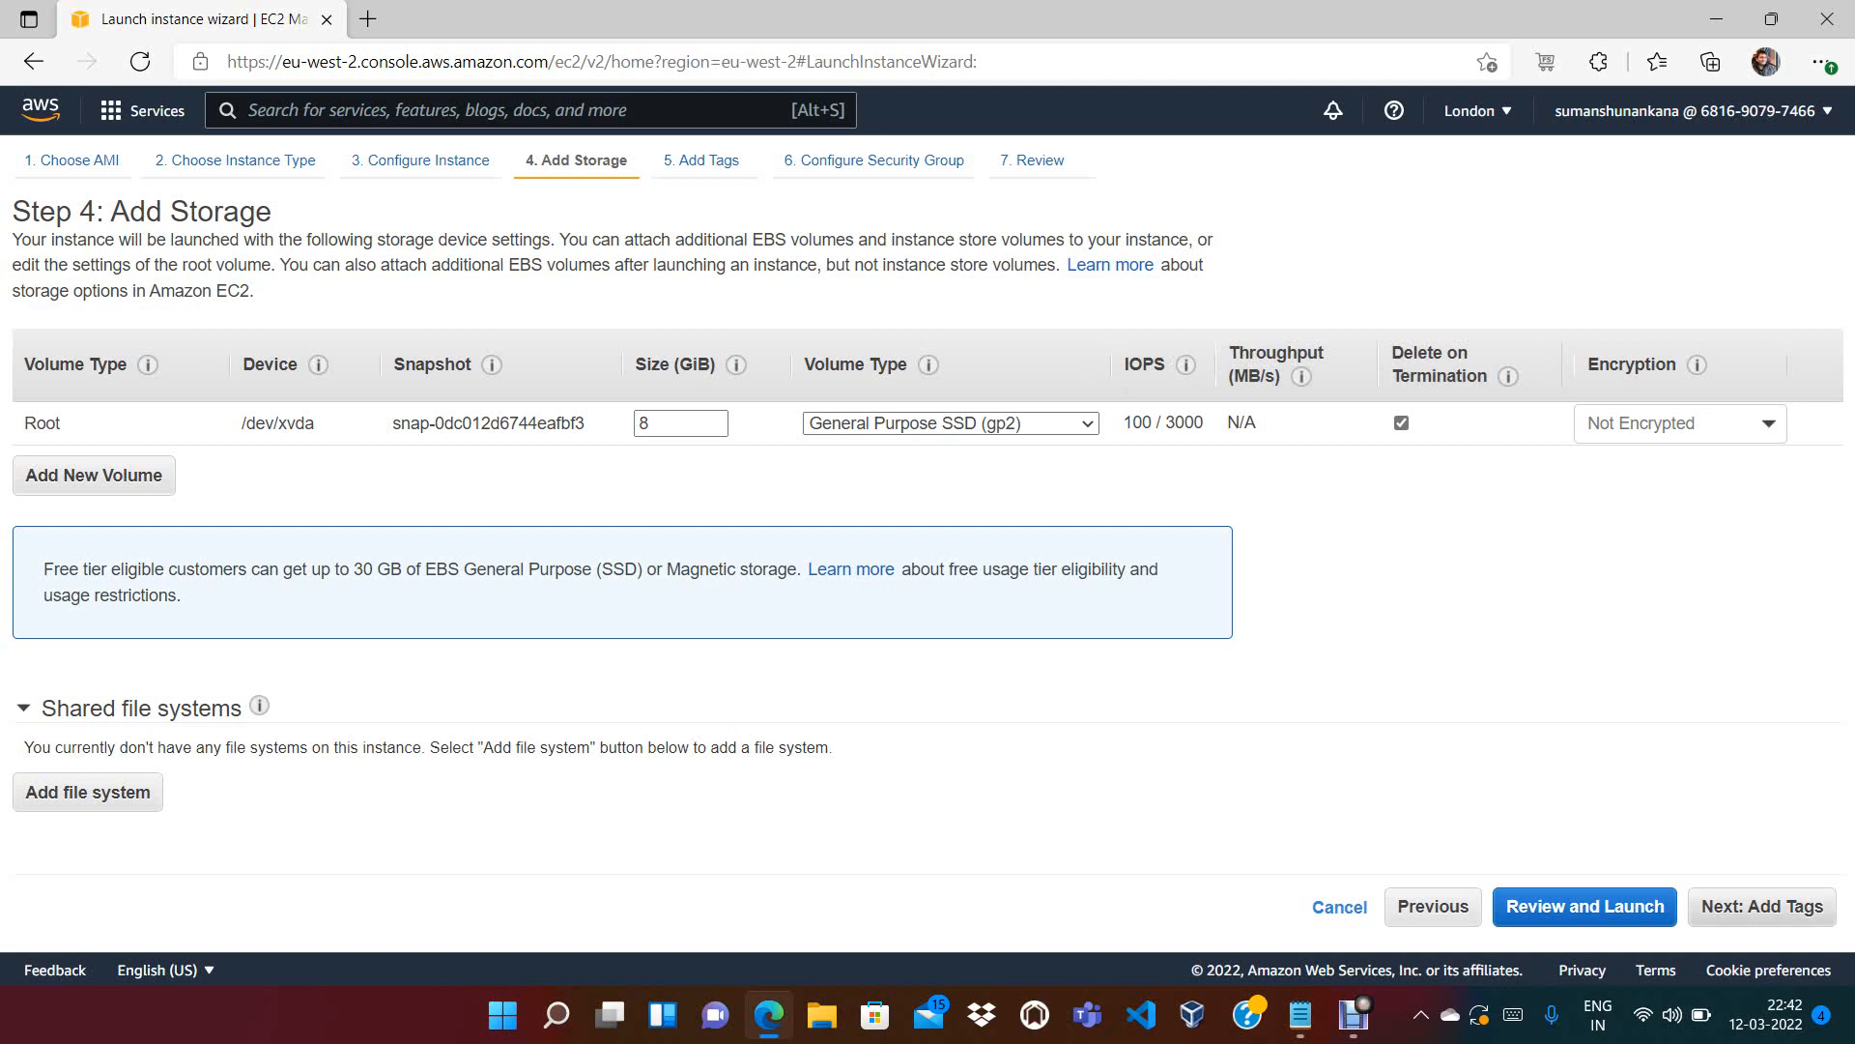
click(1762, 905)
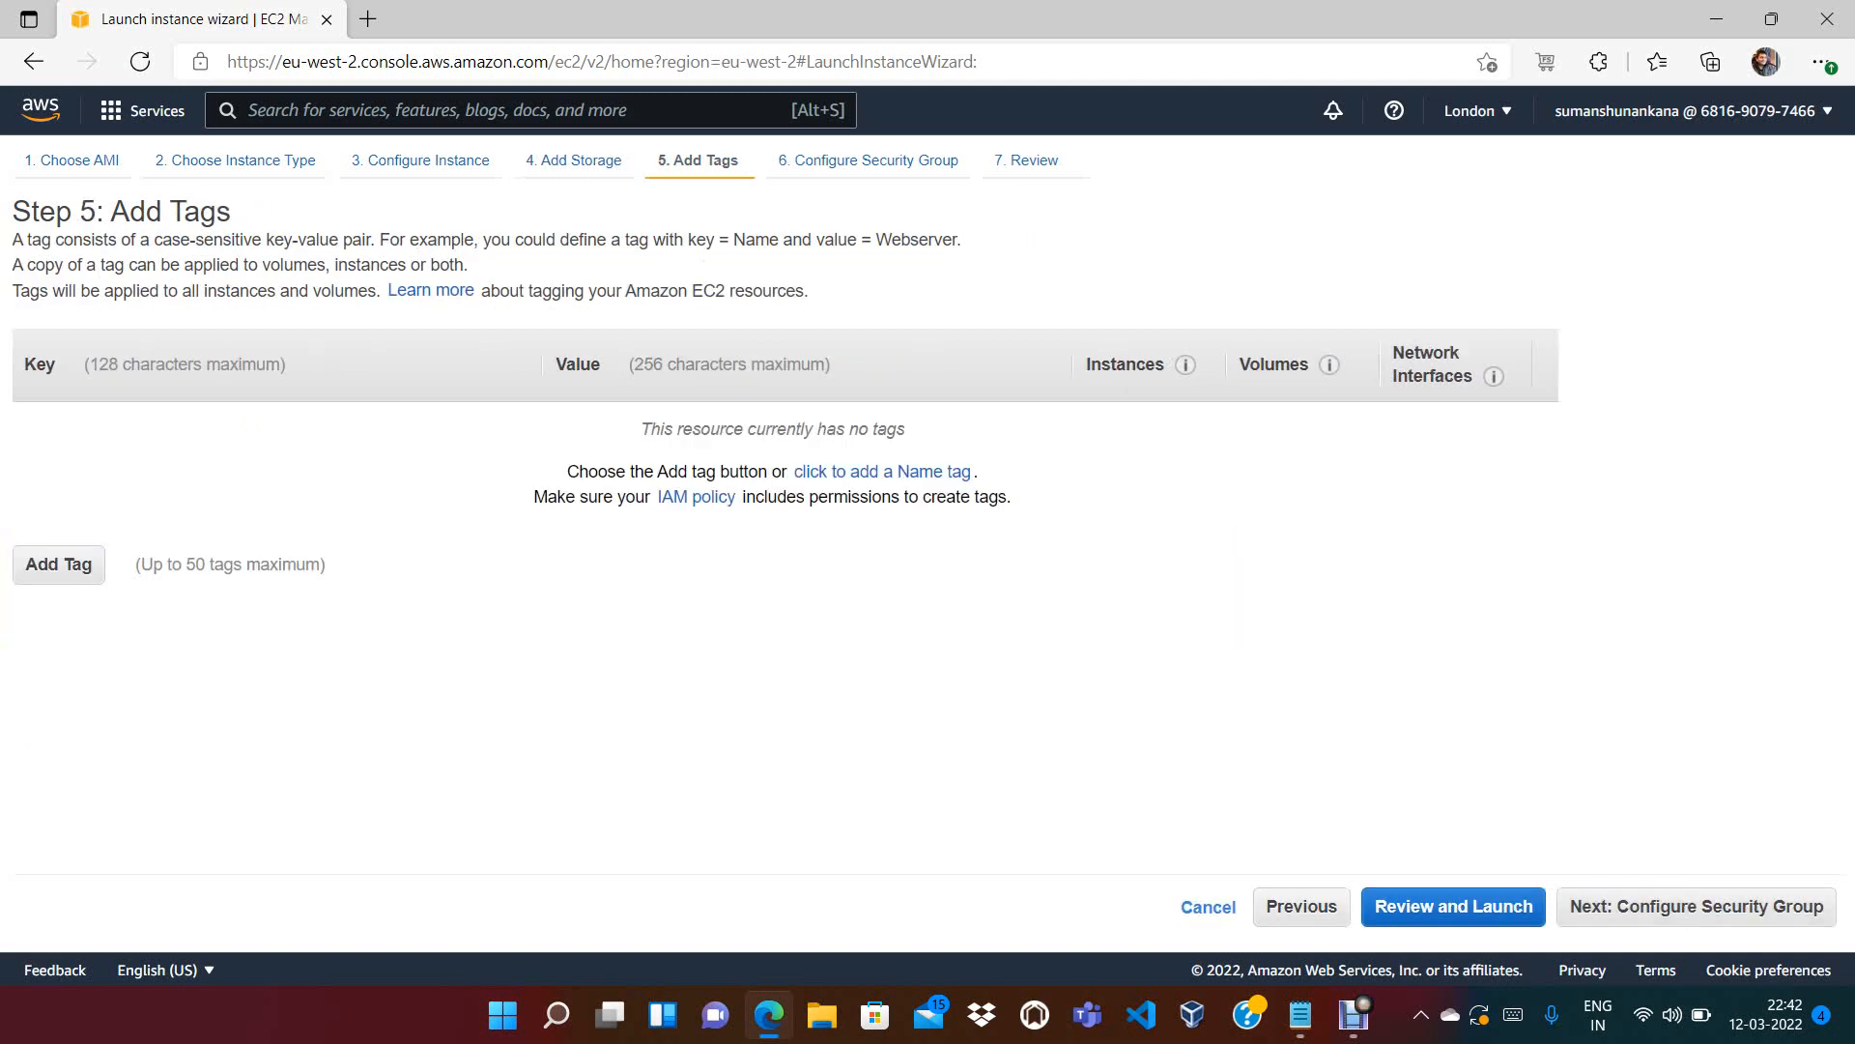
Add a Name tag with the value EC2IamRole
click(59, 564)
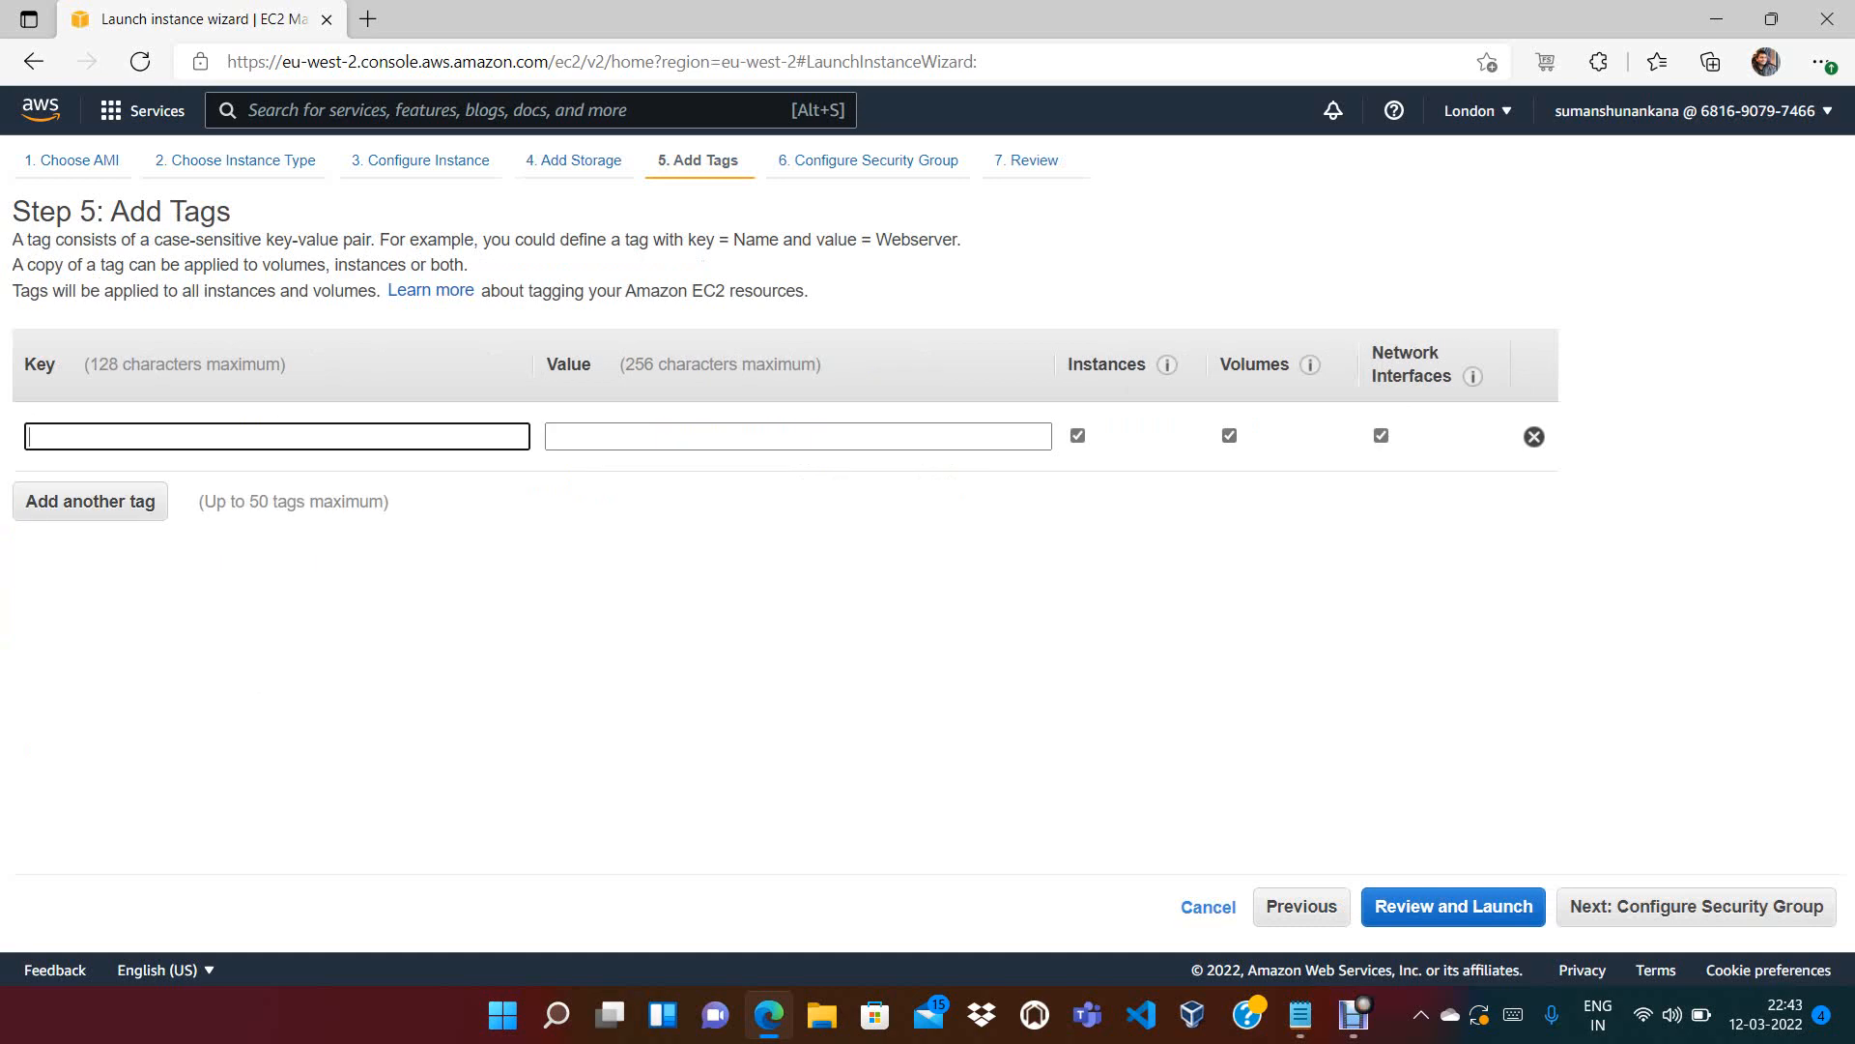
text(Name)
key(Tab)
text(Ec2)
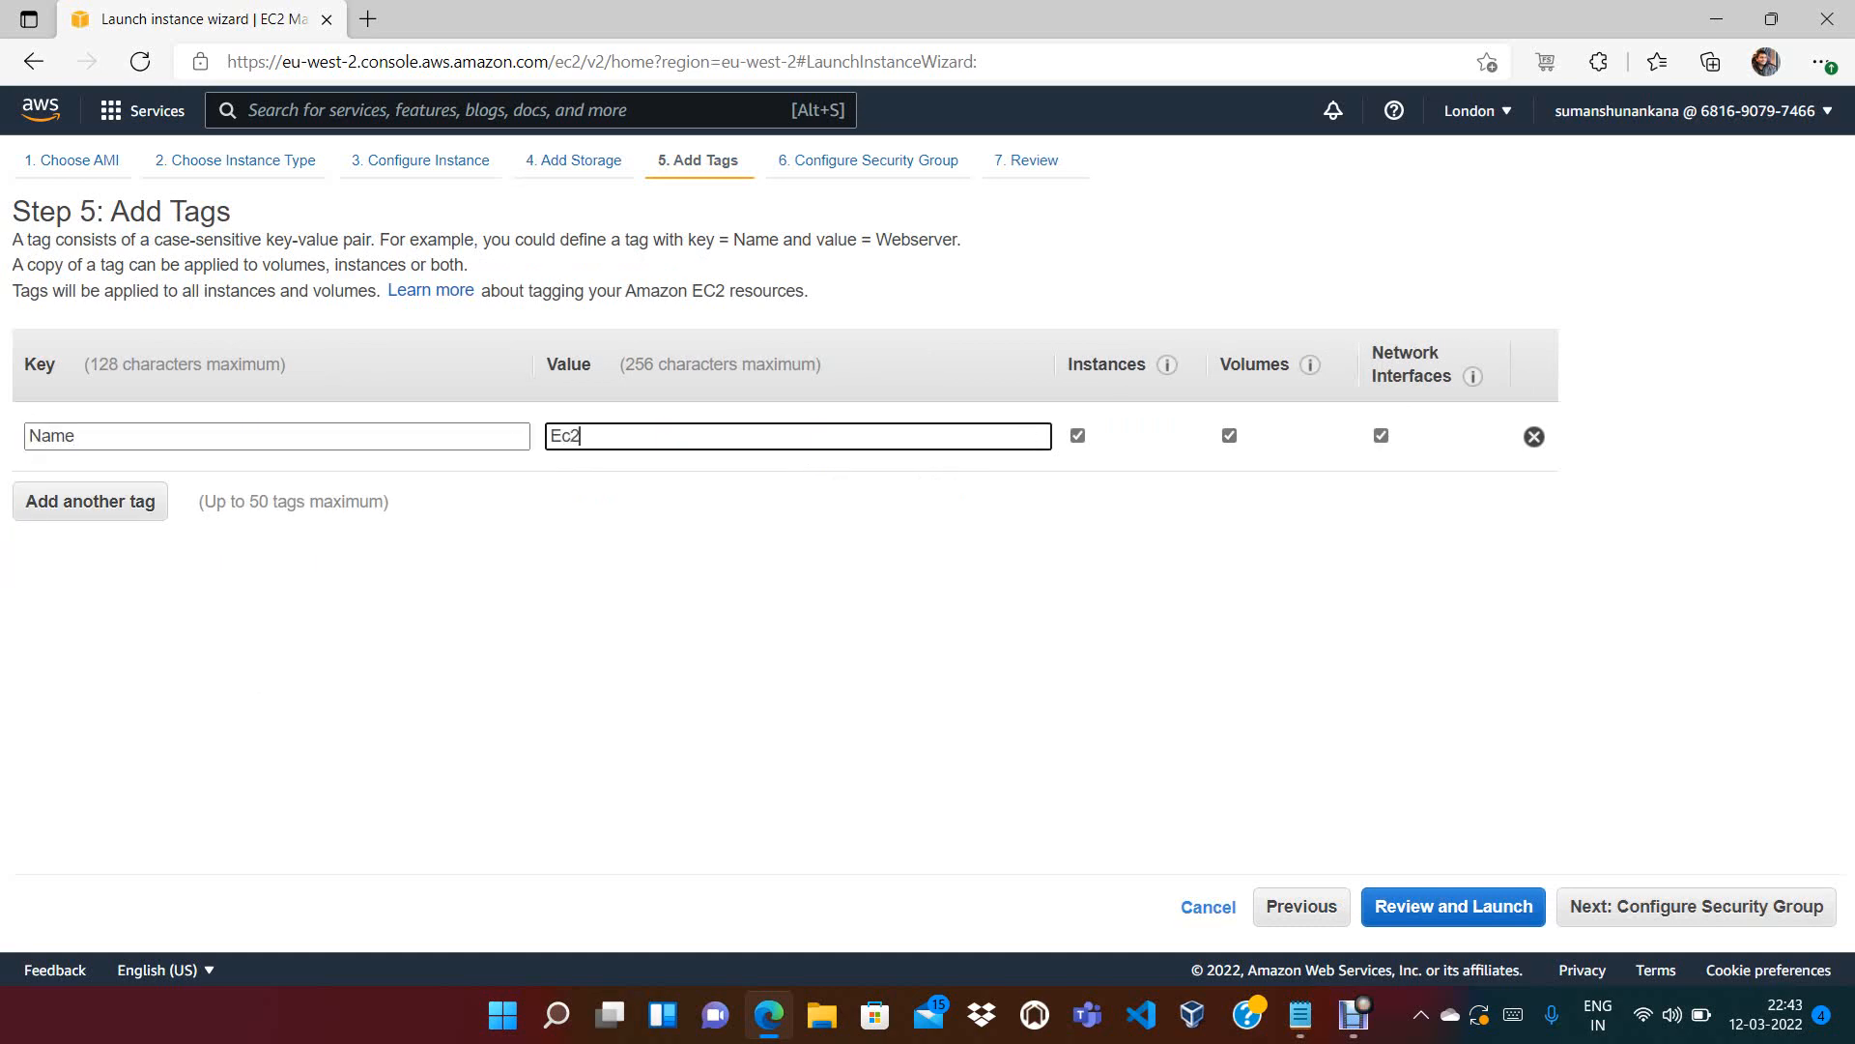
key(BackSpace)
key(BackSpace)
key(BackSpace)
text(EC2lamRole)
Add an Owner tag with the owner's e-mail address as its value
click(89, 501)
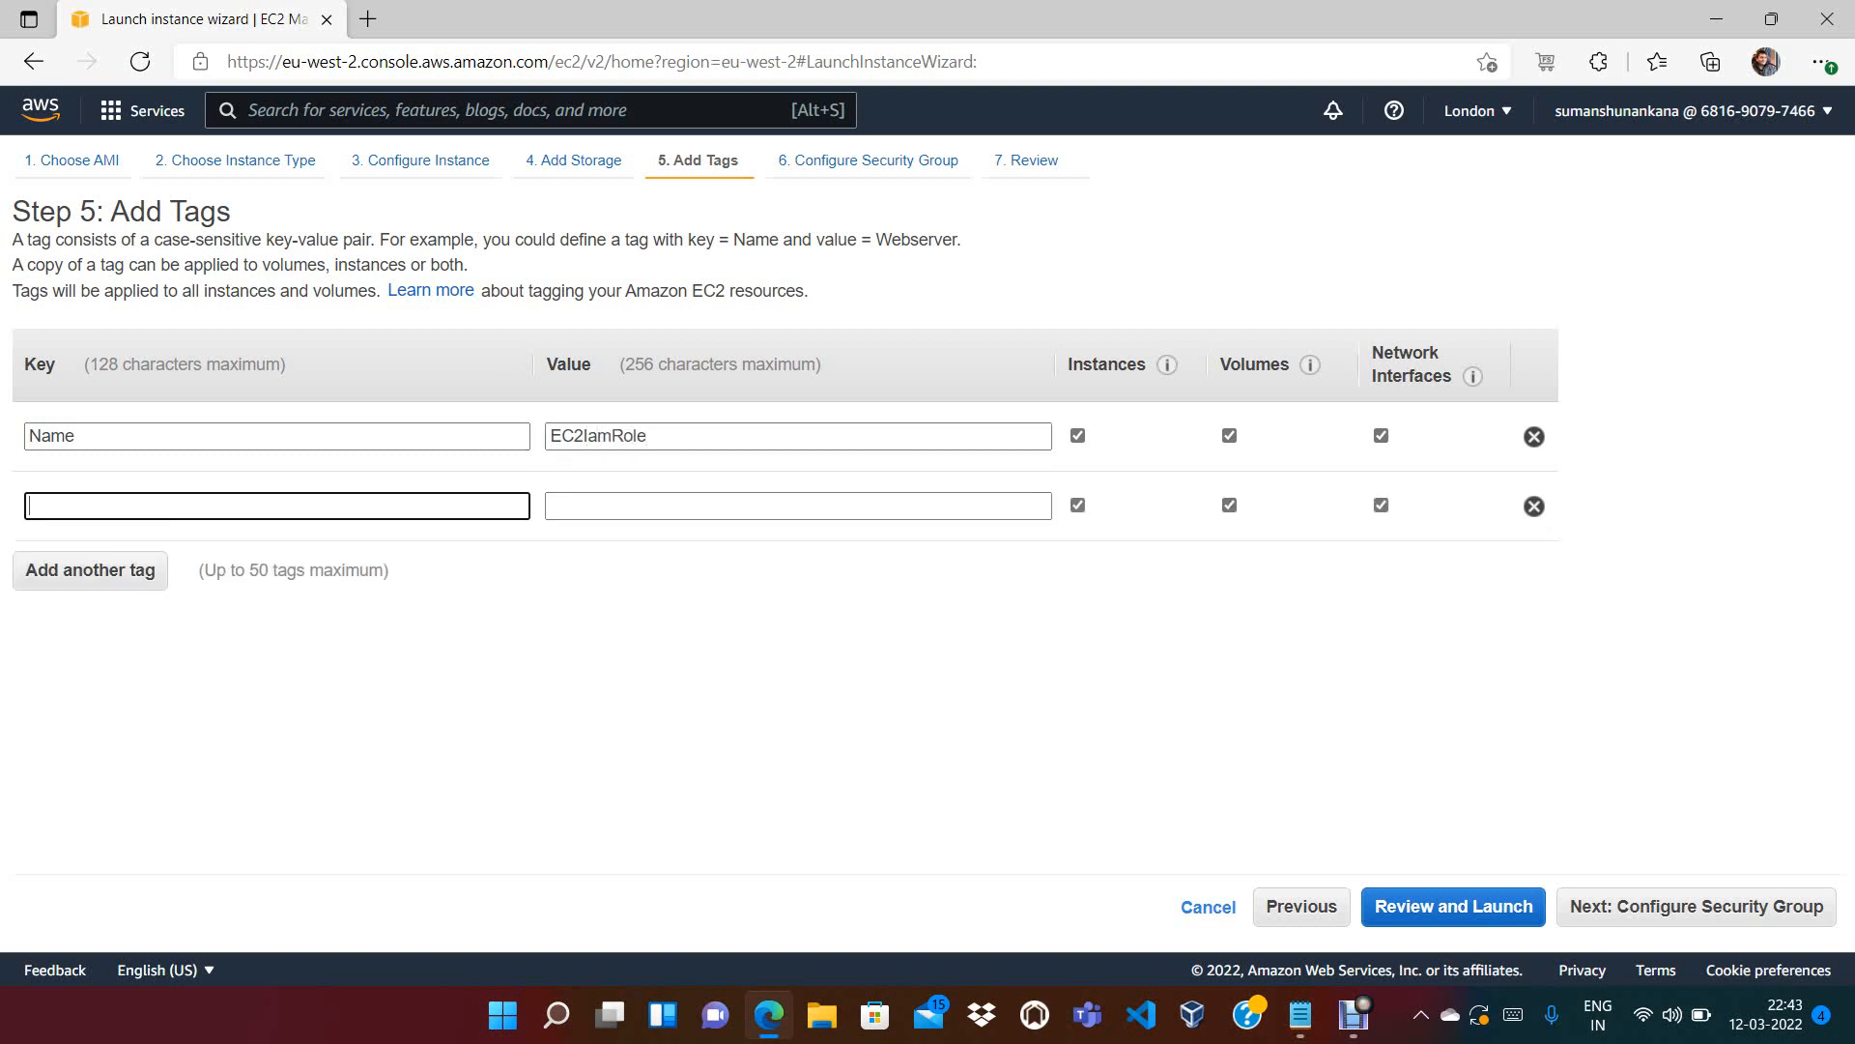
text(Owner)
key(Tab)
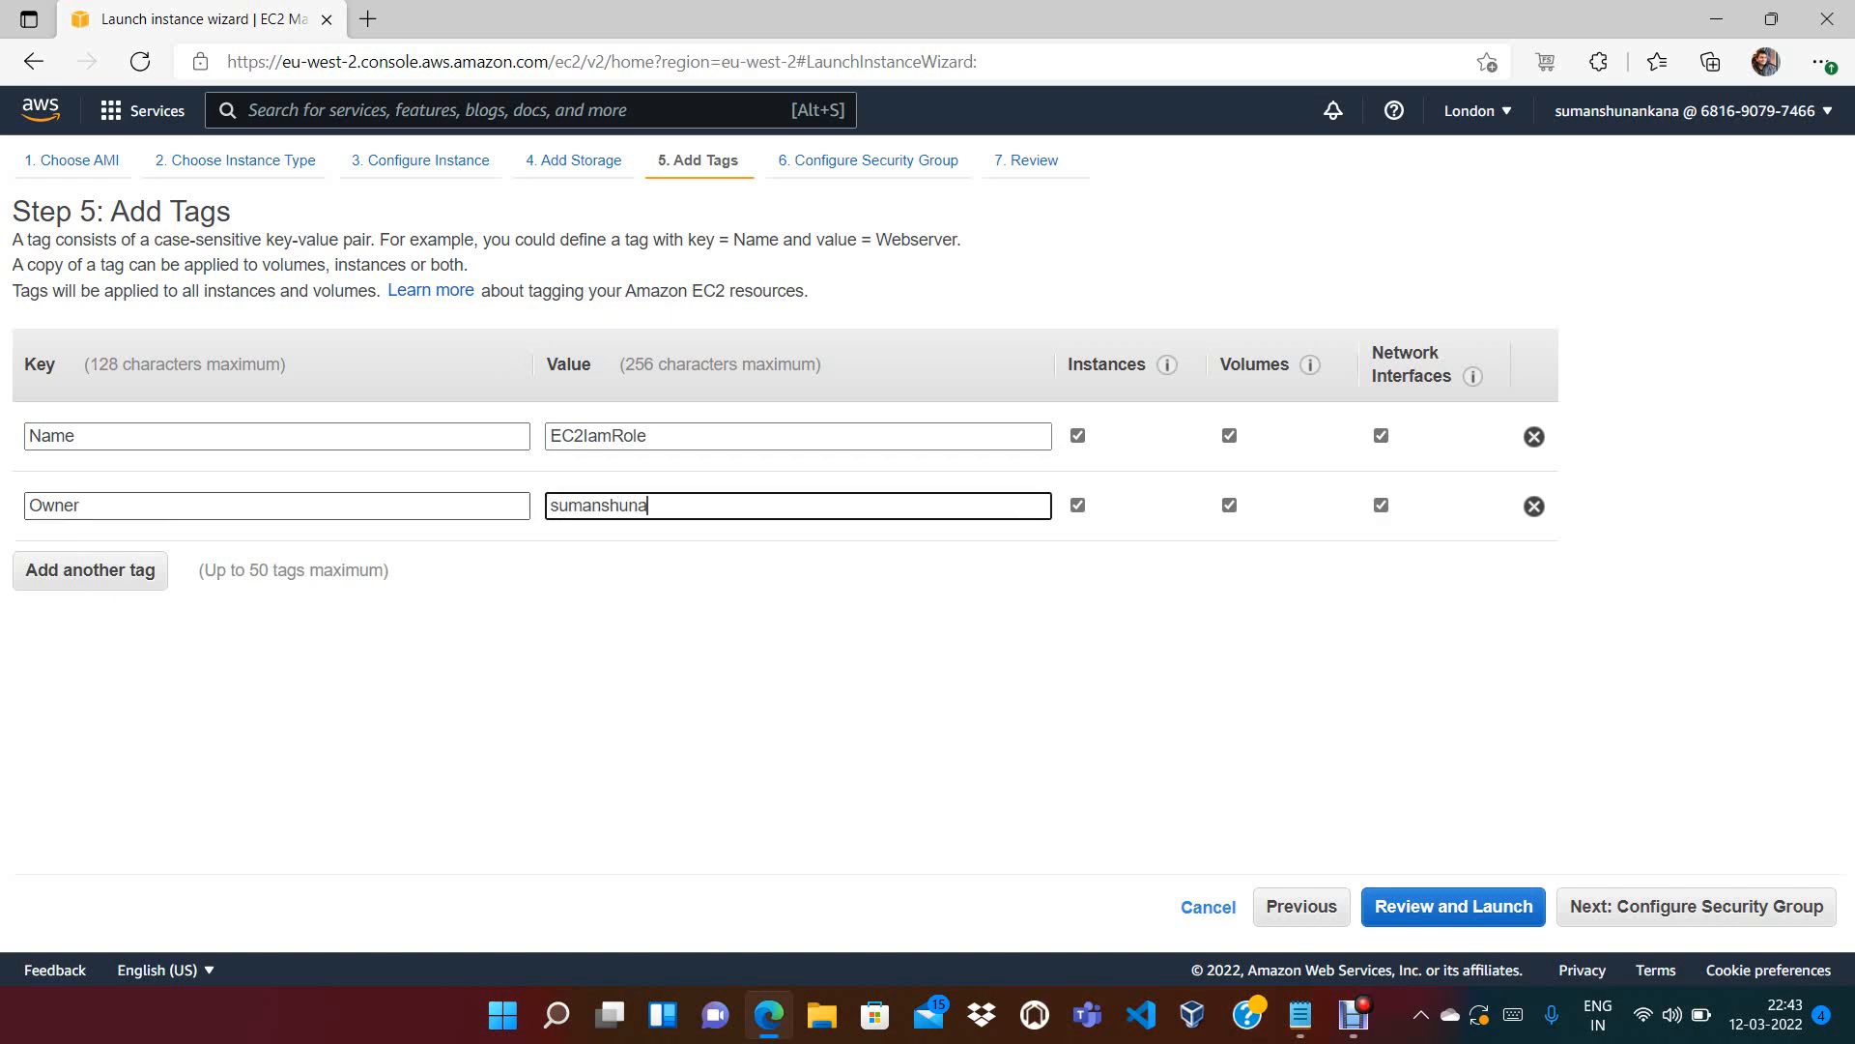
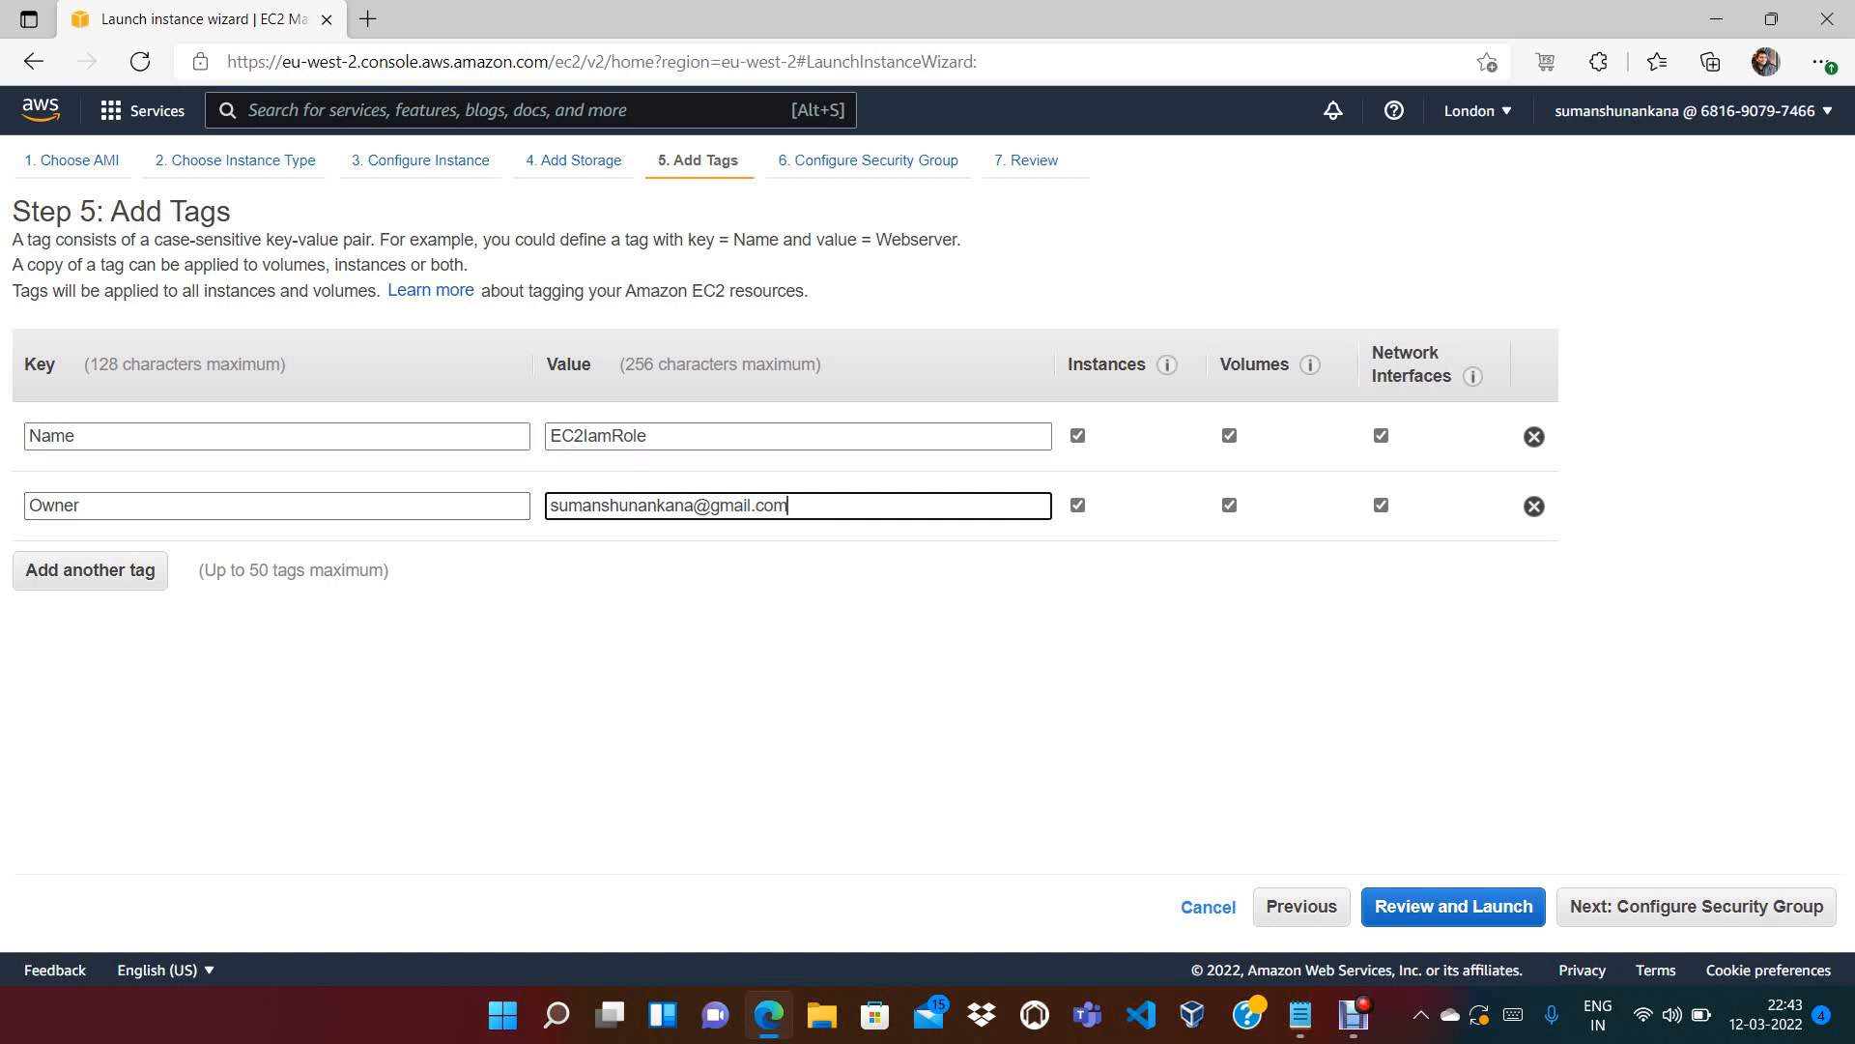
click(1697, 907)
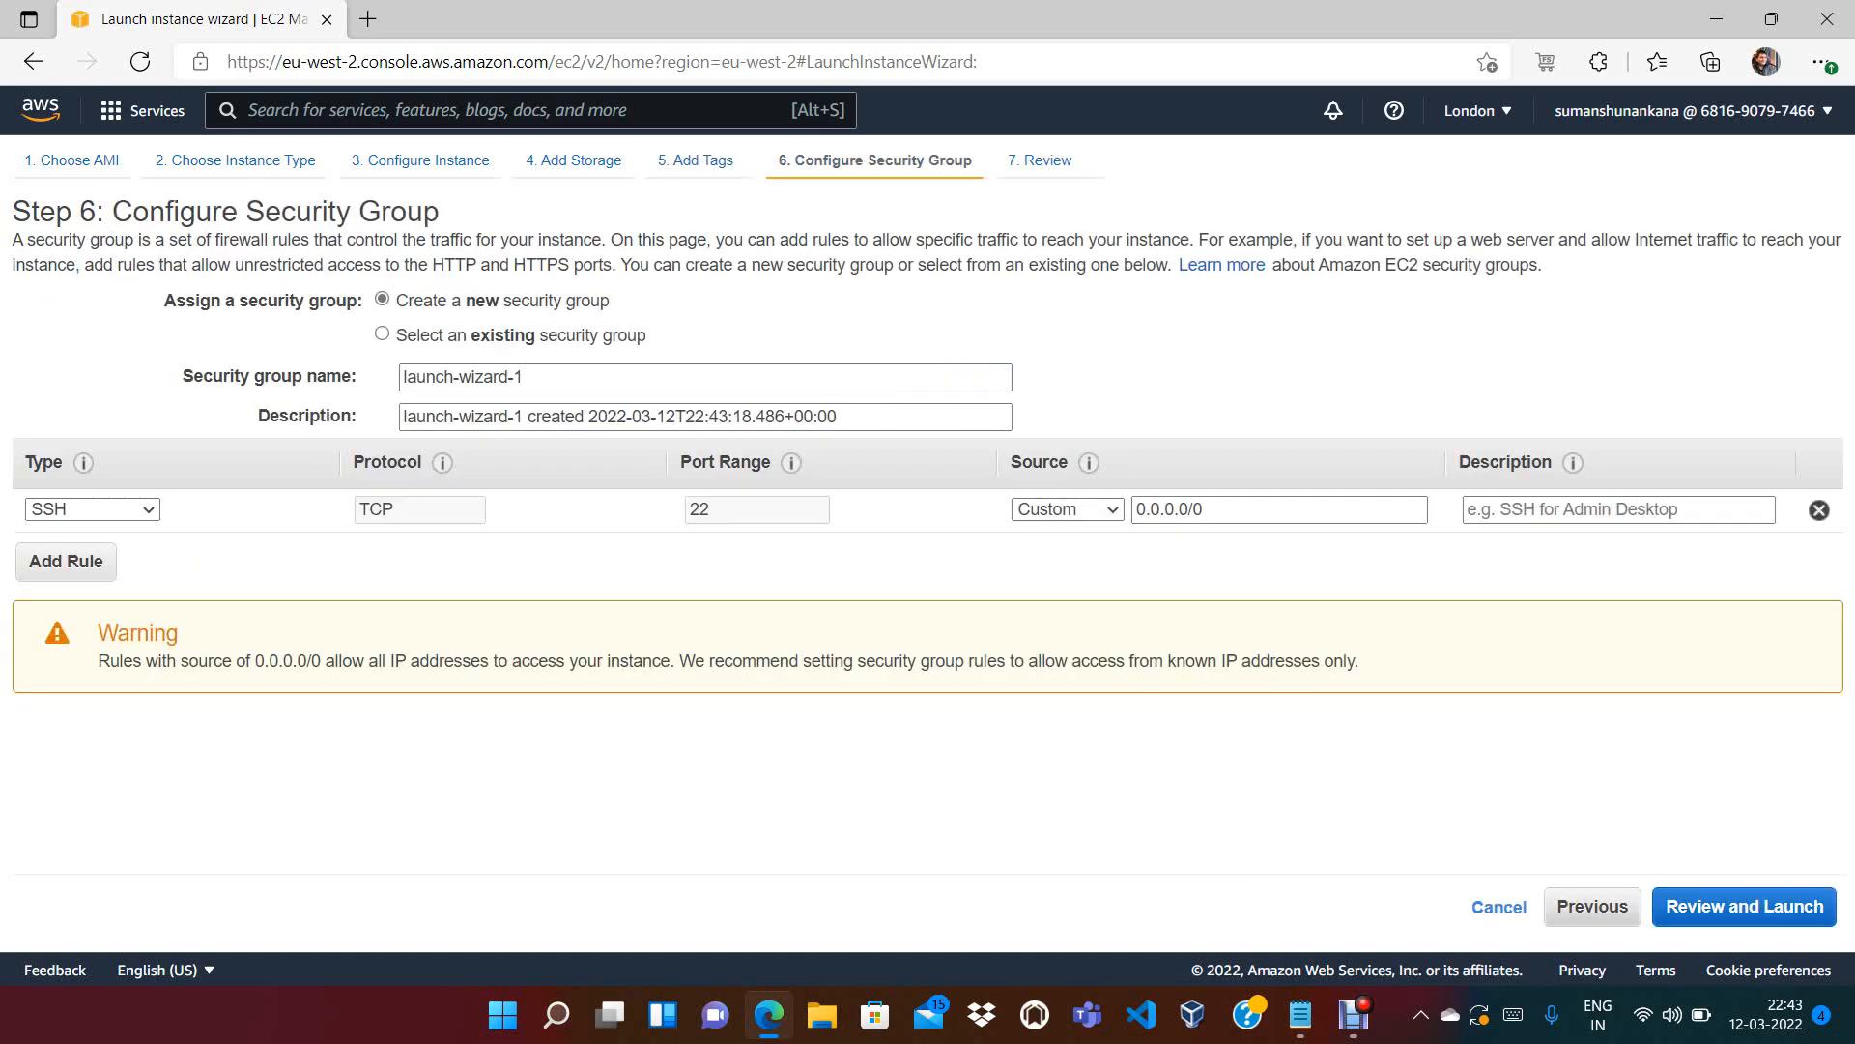
Add an HTTP port 80 inbound rule and set both HTTP and SSH sources to Anywhere
click(65, 561)
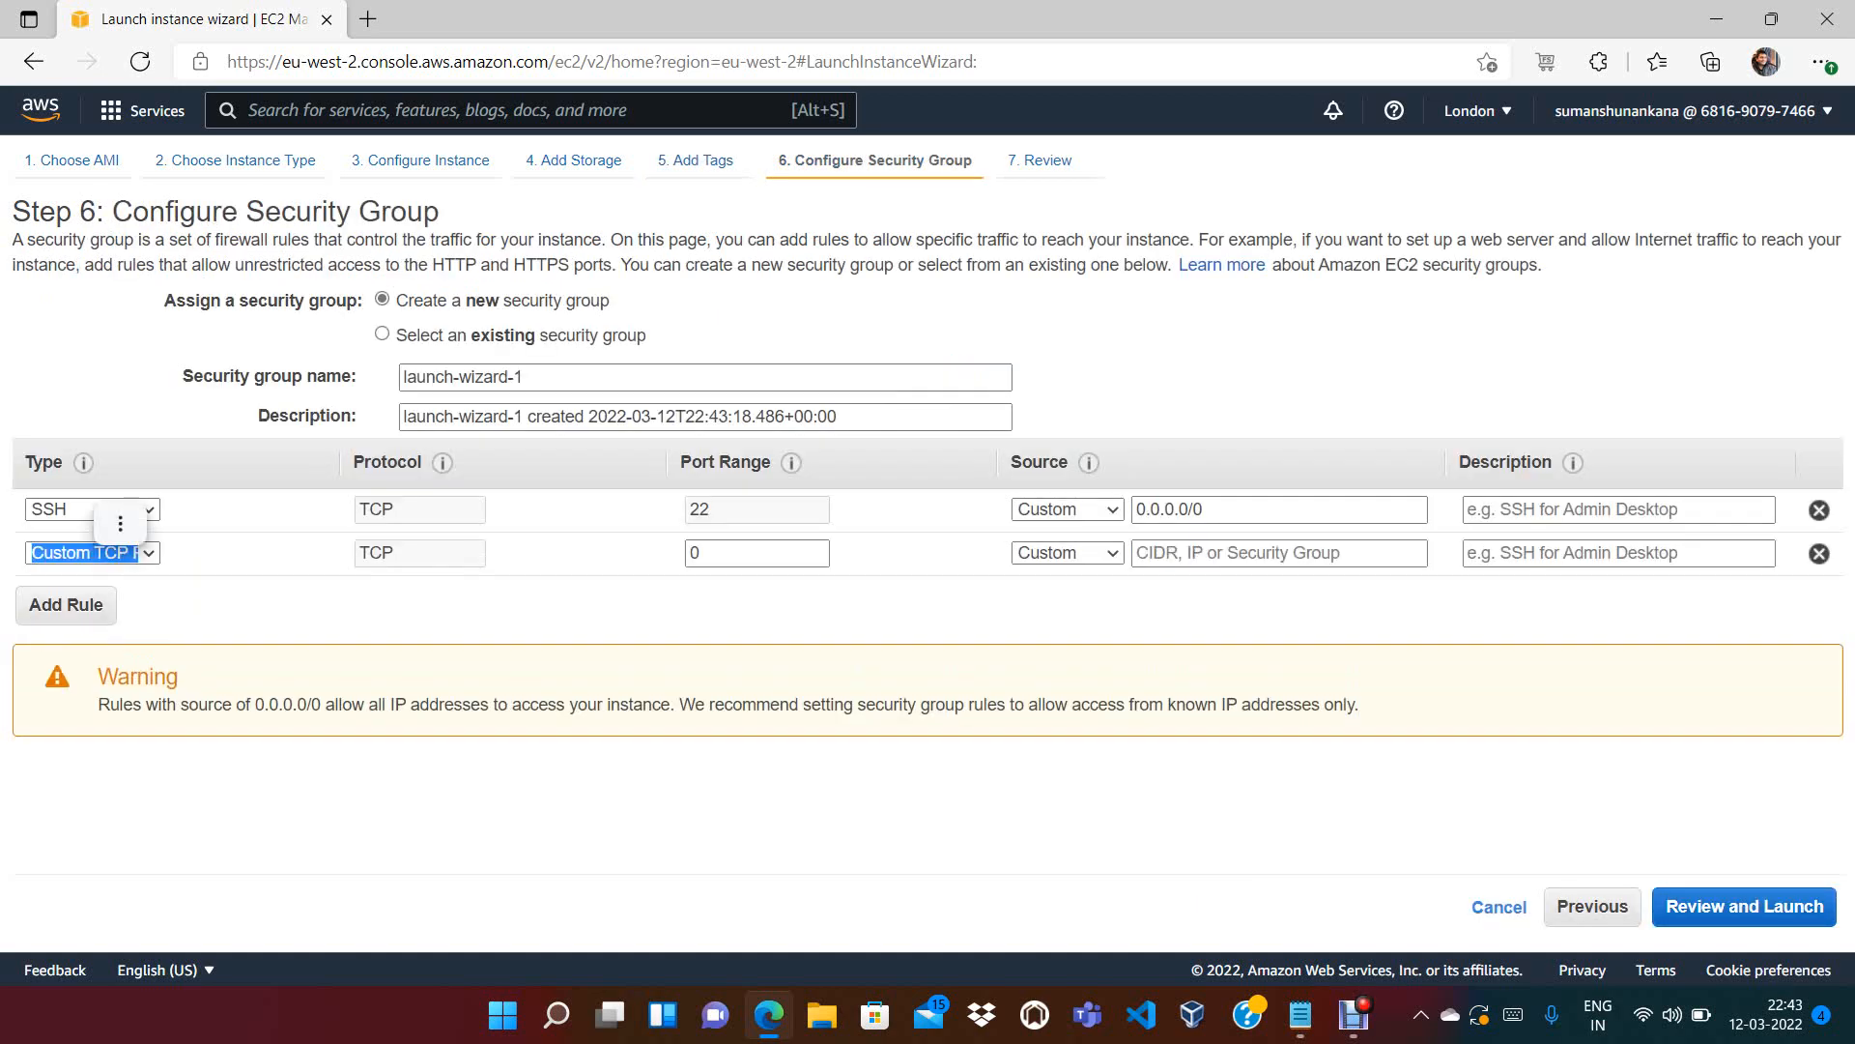
click(116, 554)
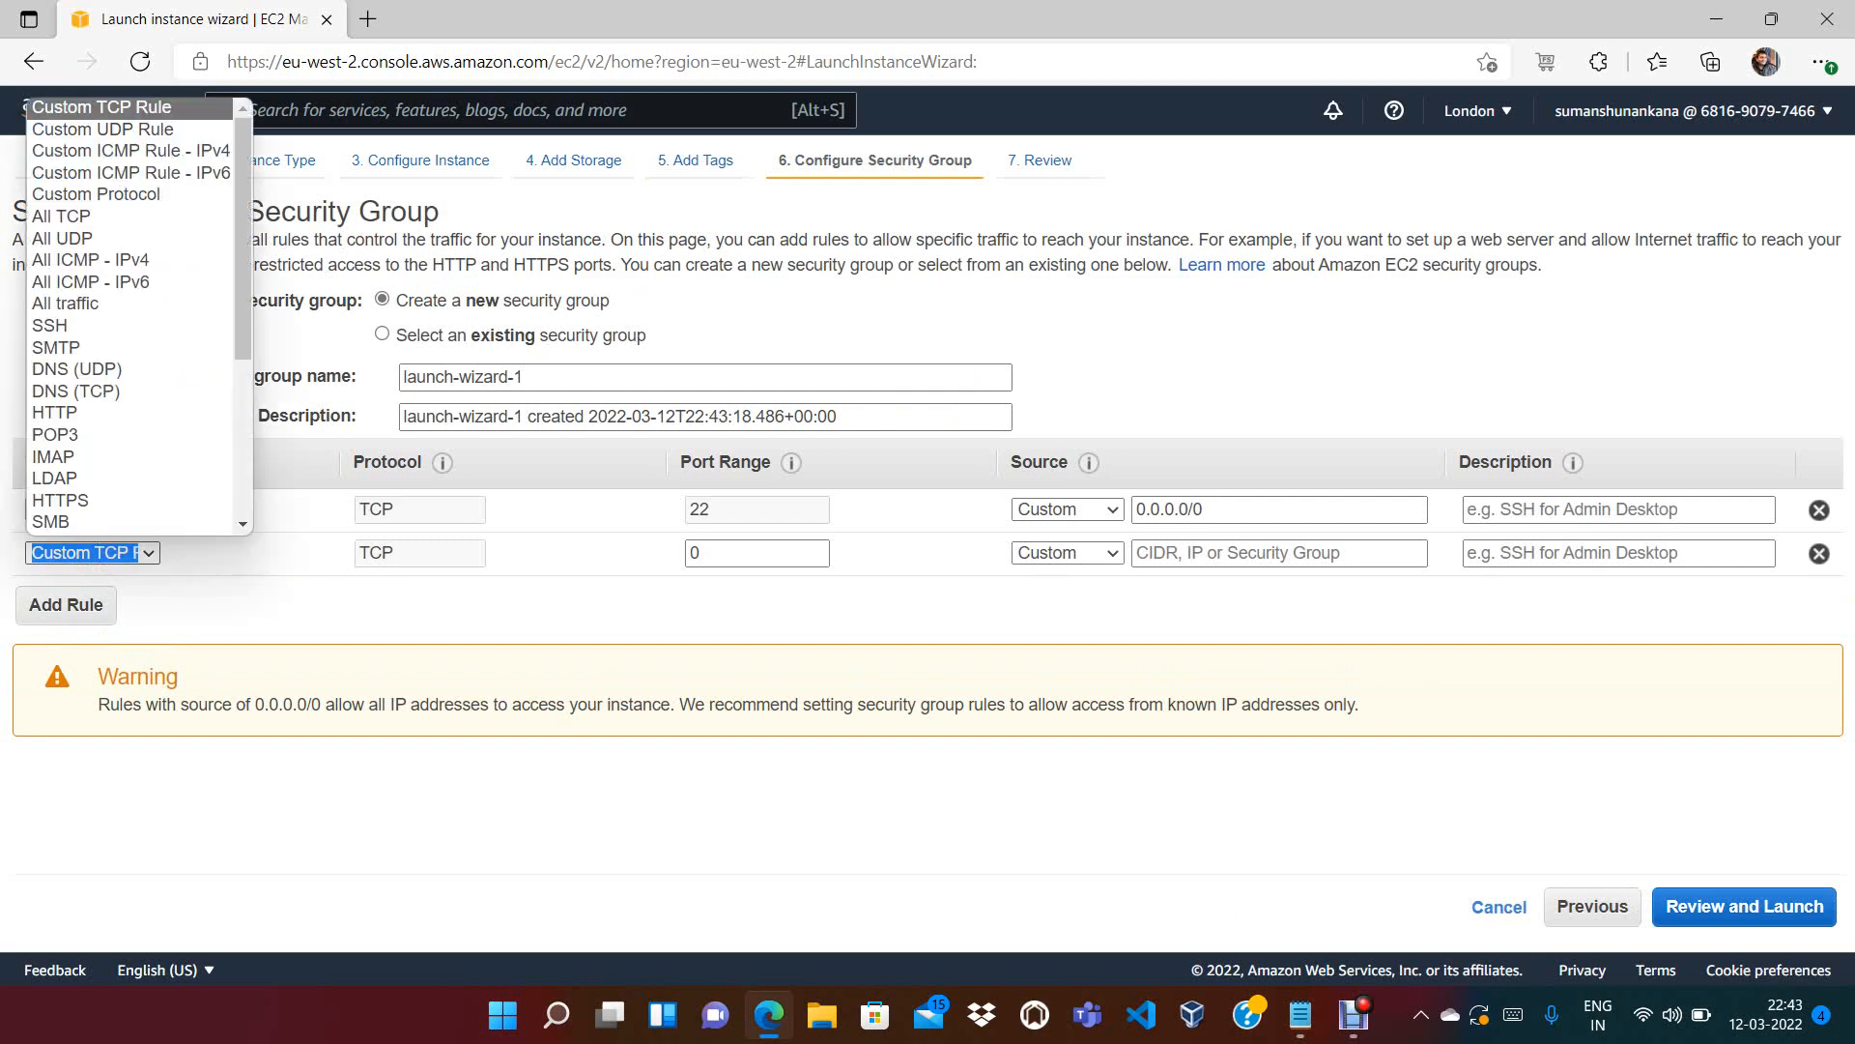
key(h)
key(Return)
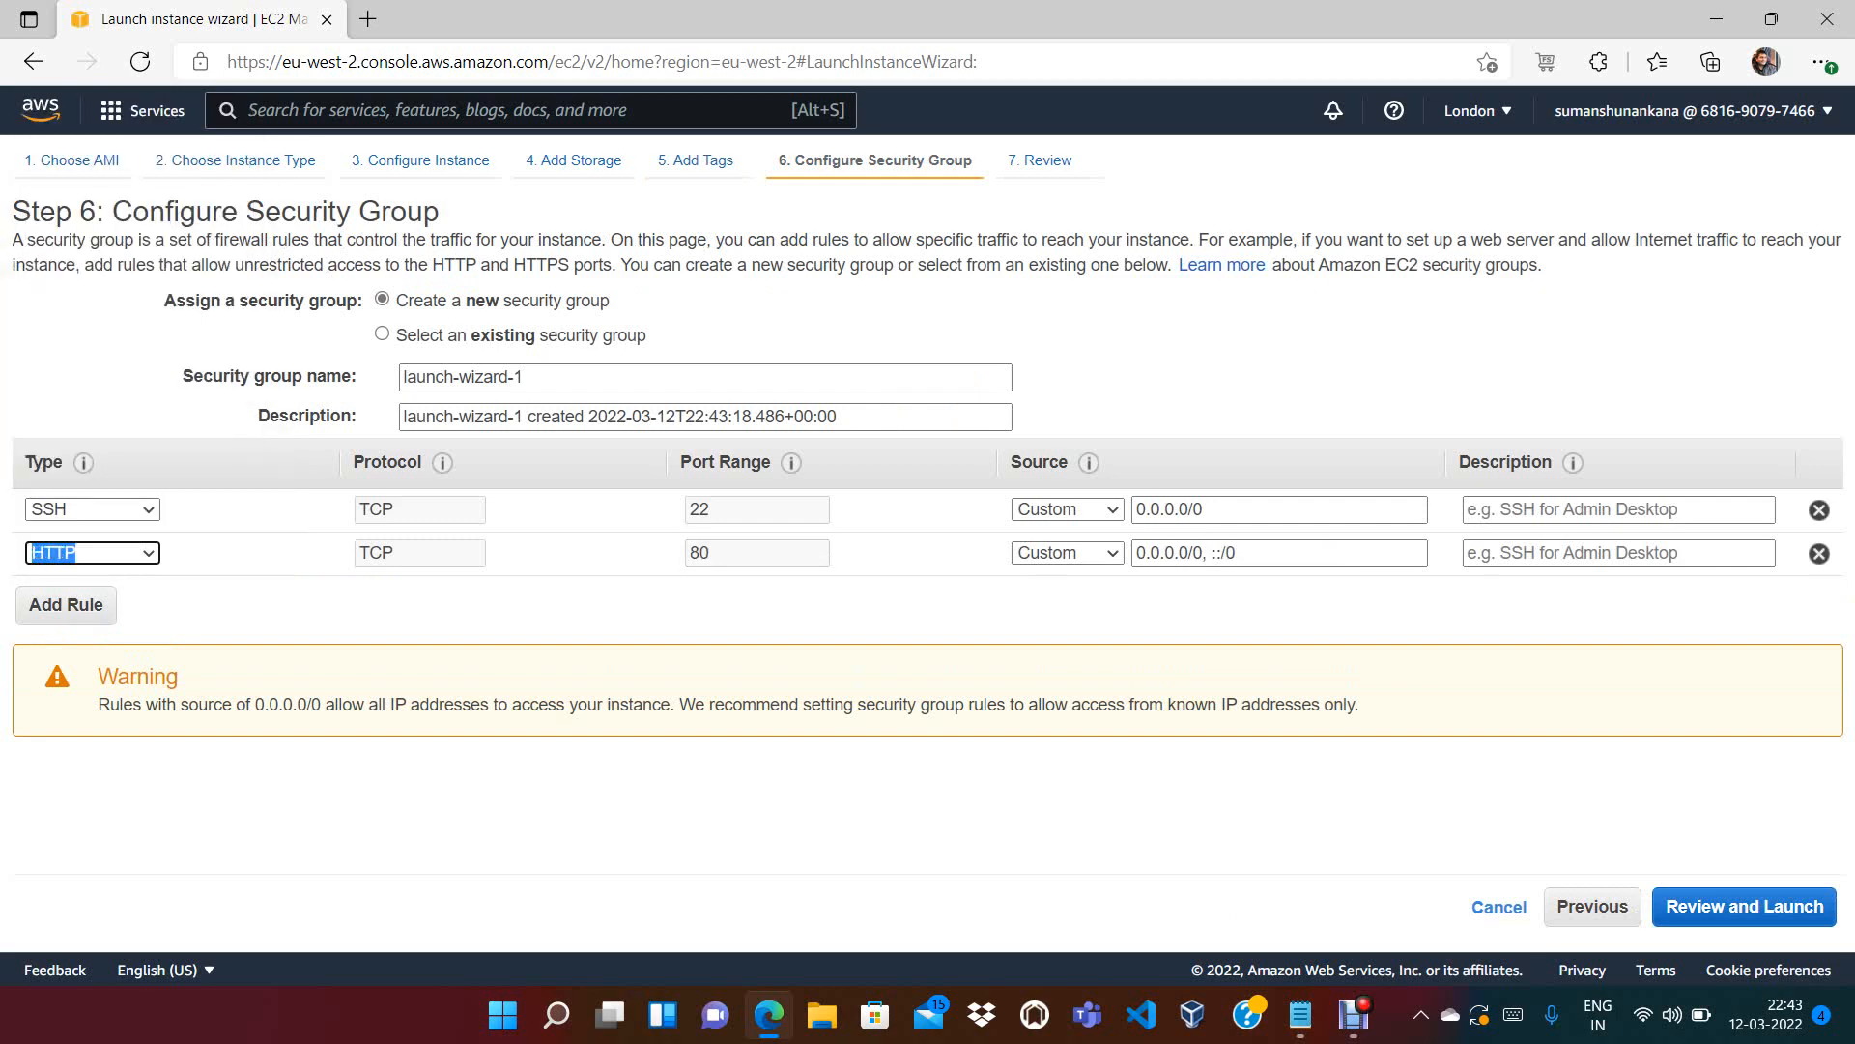
click(464, 801)
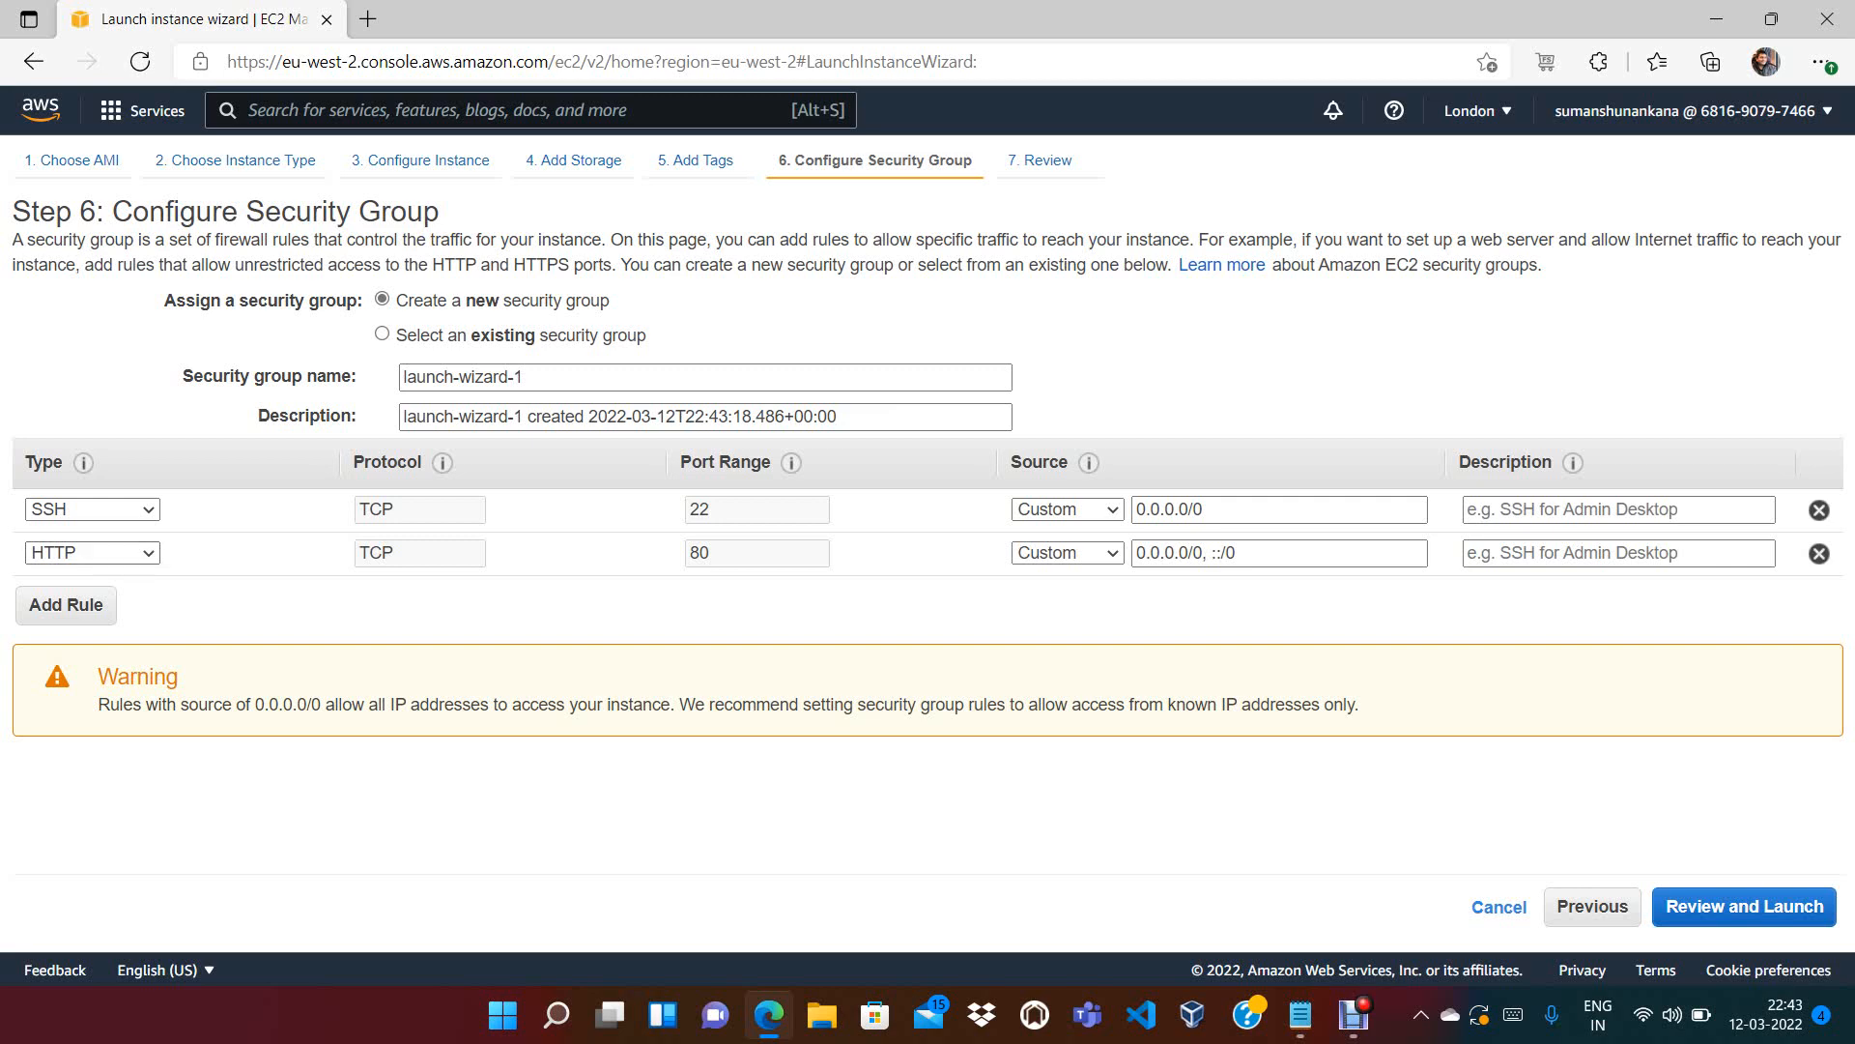
click(1068, 552)
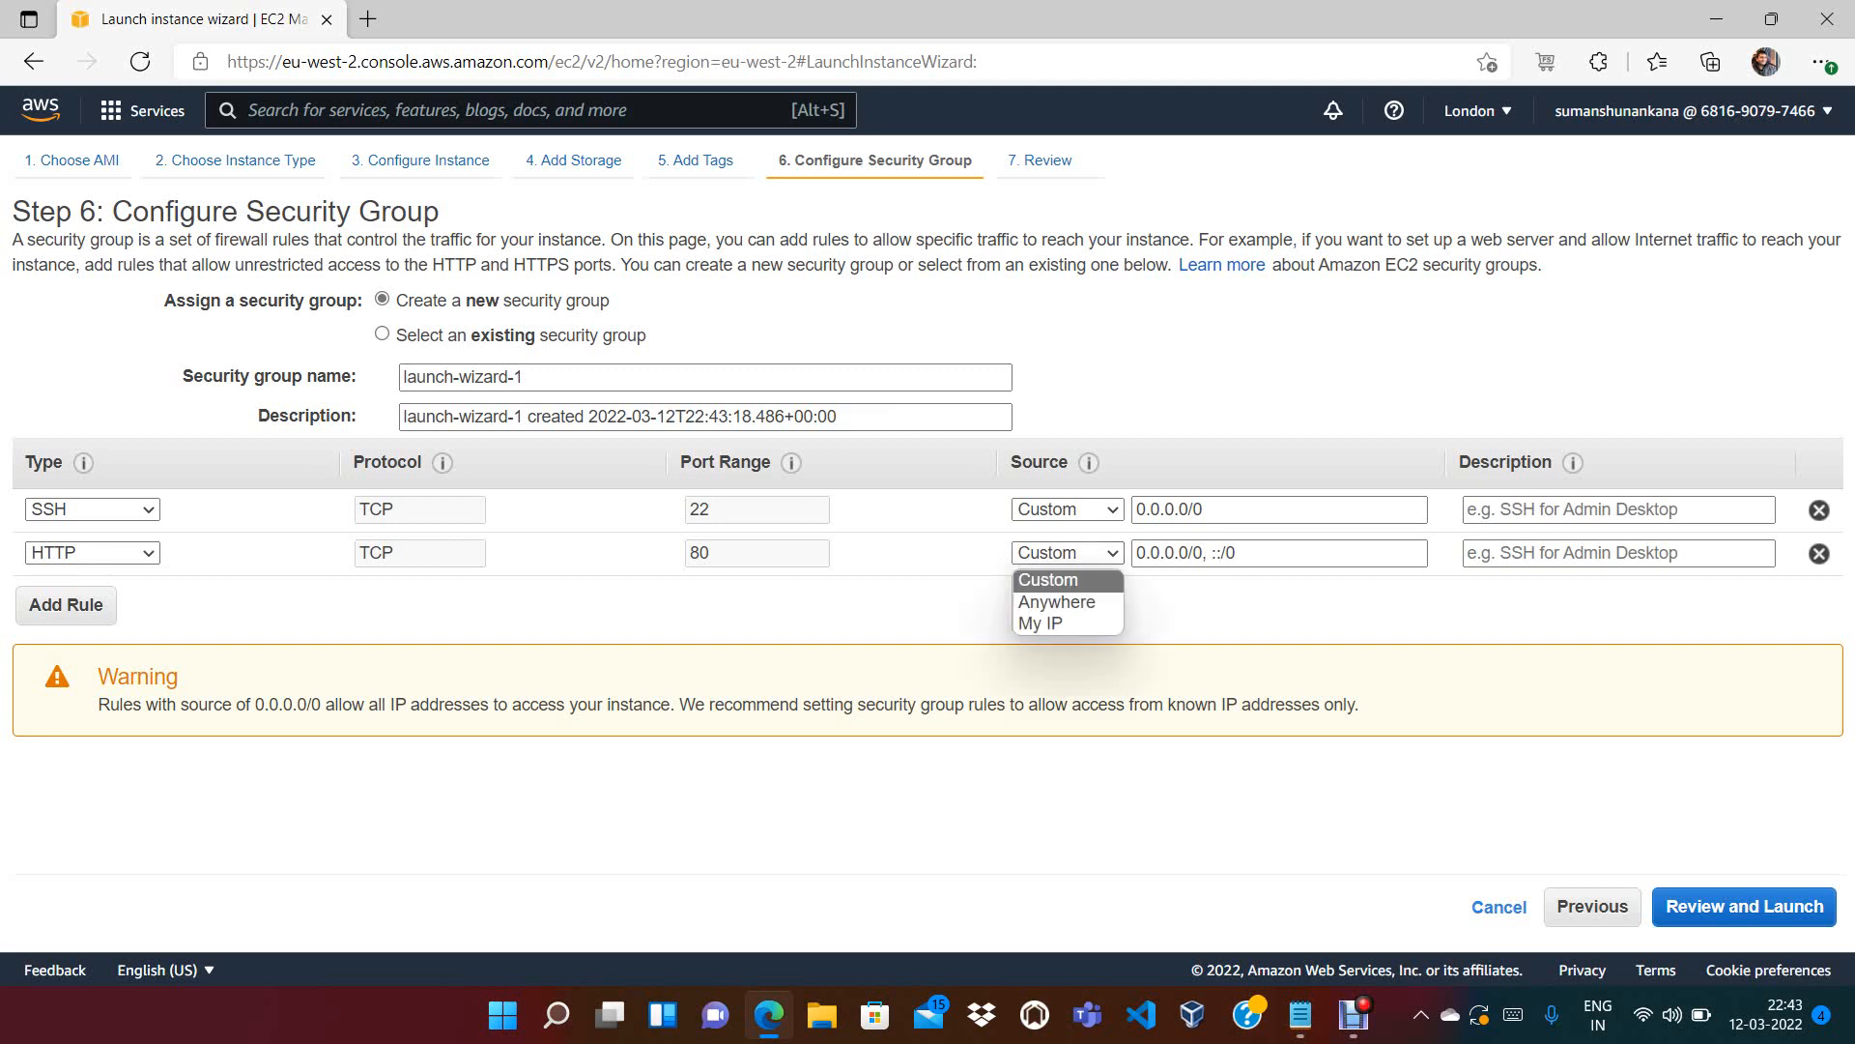
click(1055, 589)
click(1067, 510)
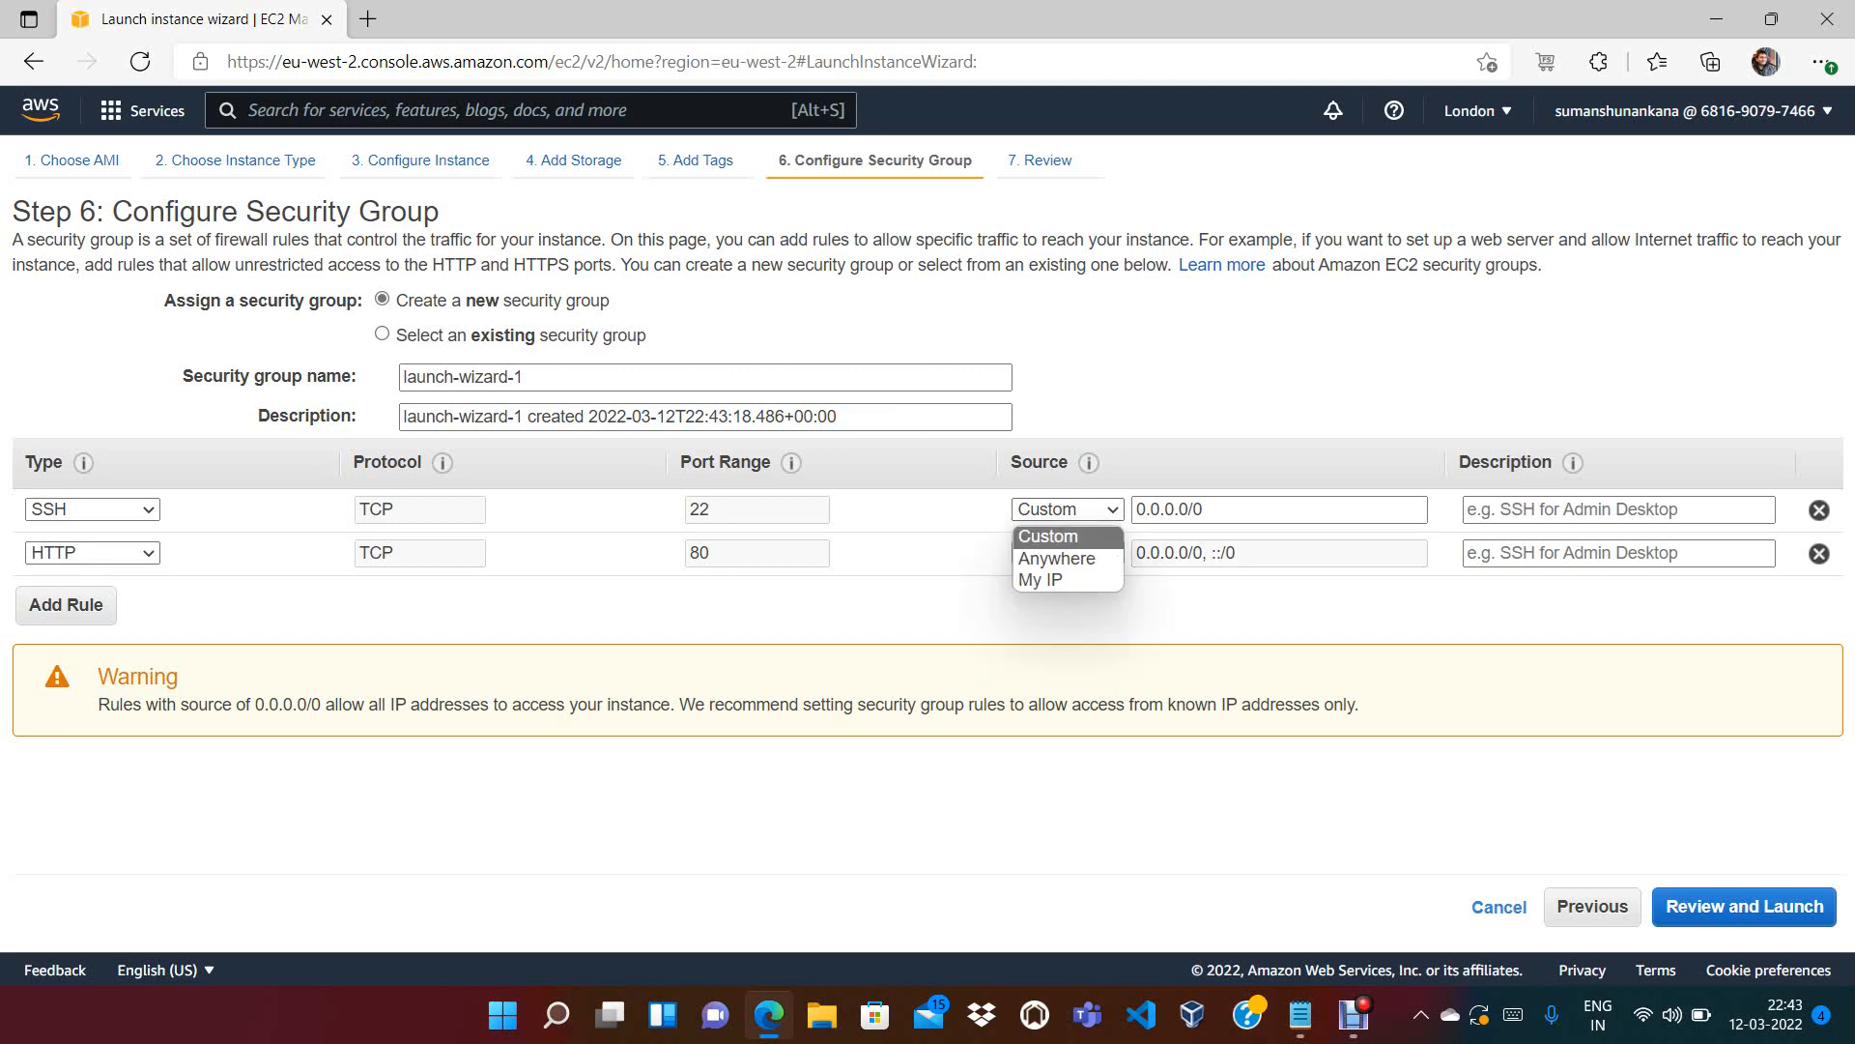
click(1056, 546)
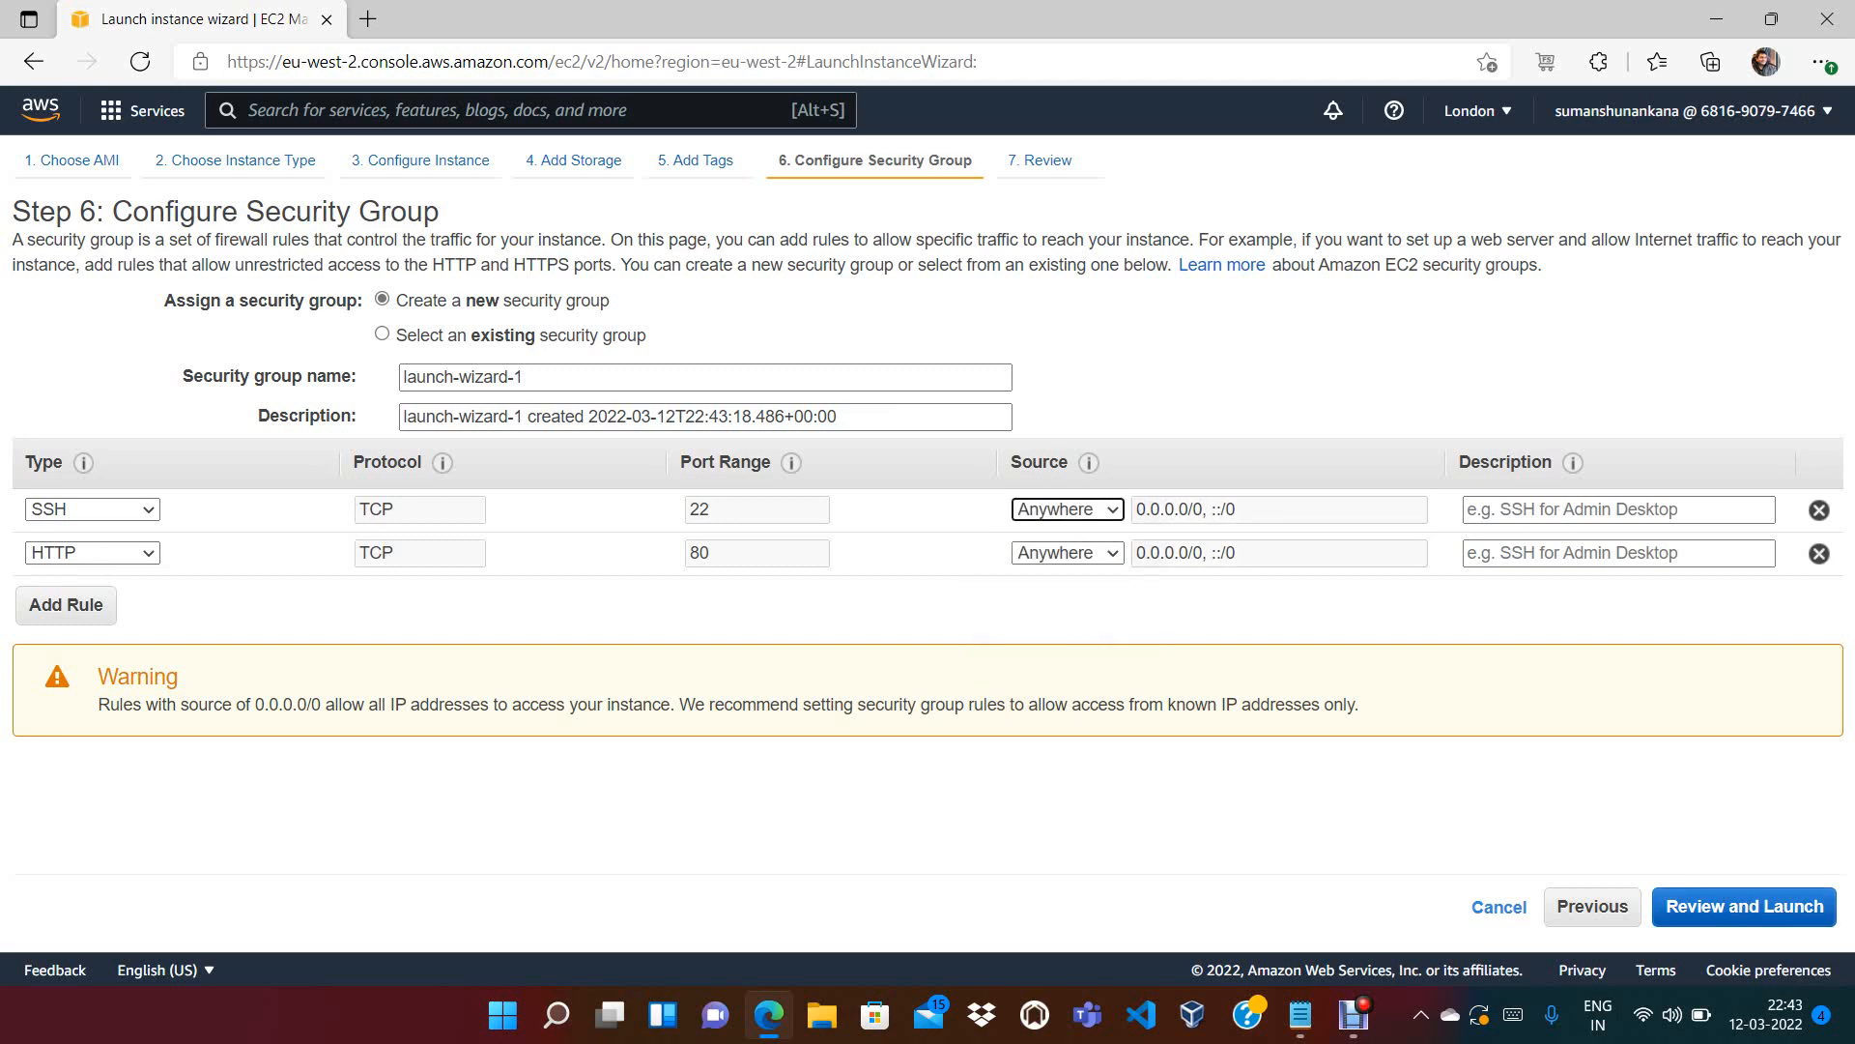
click(1745, 906)
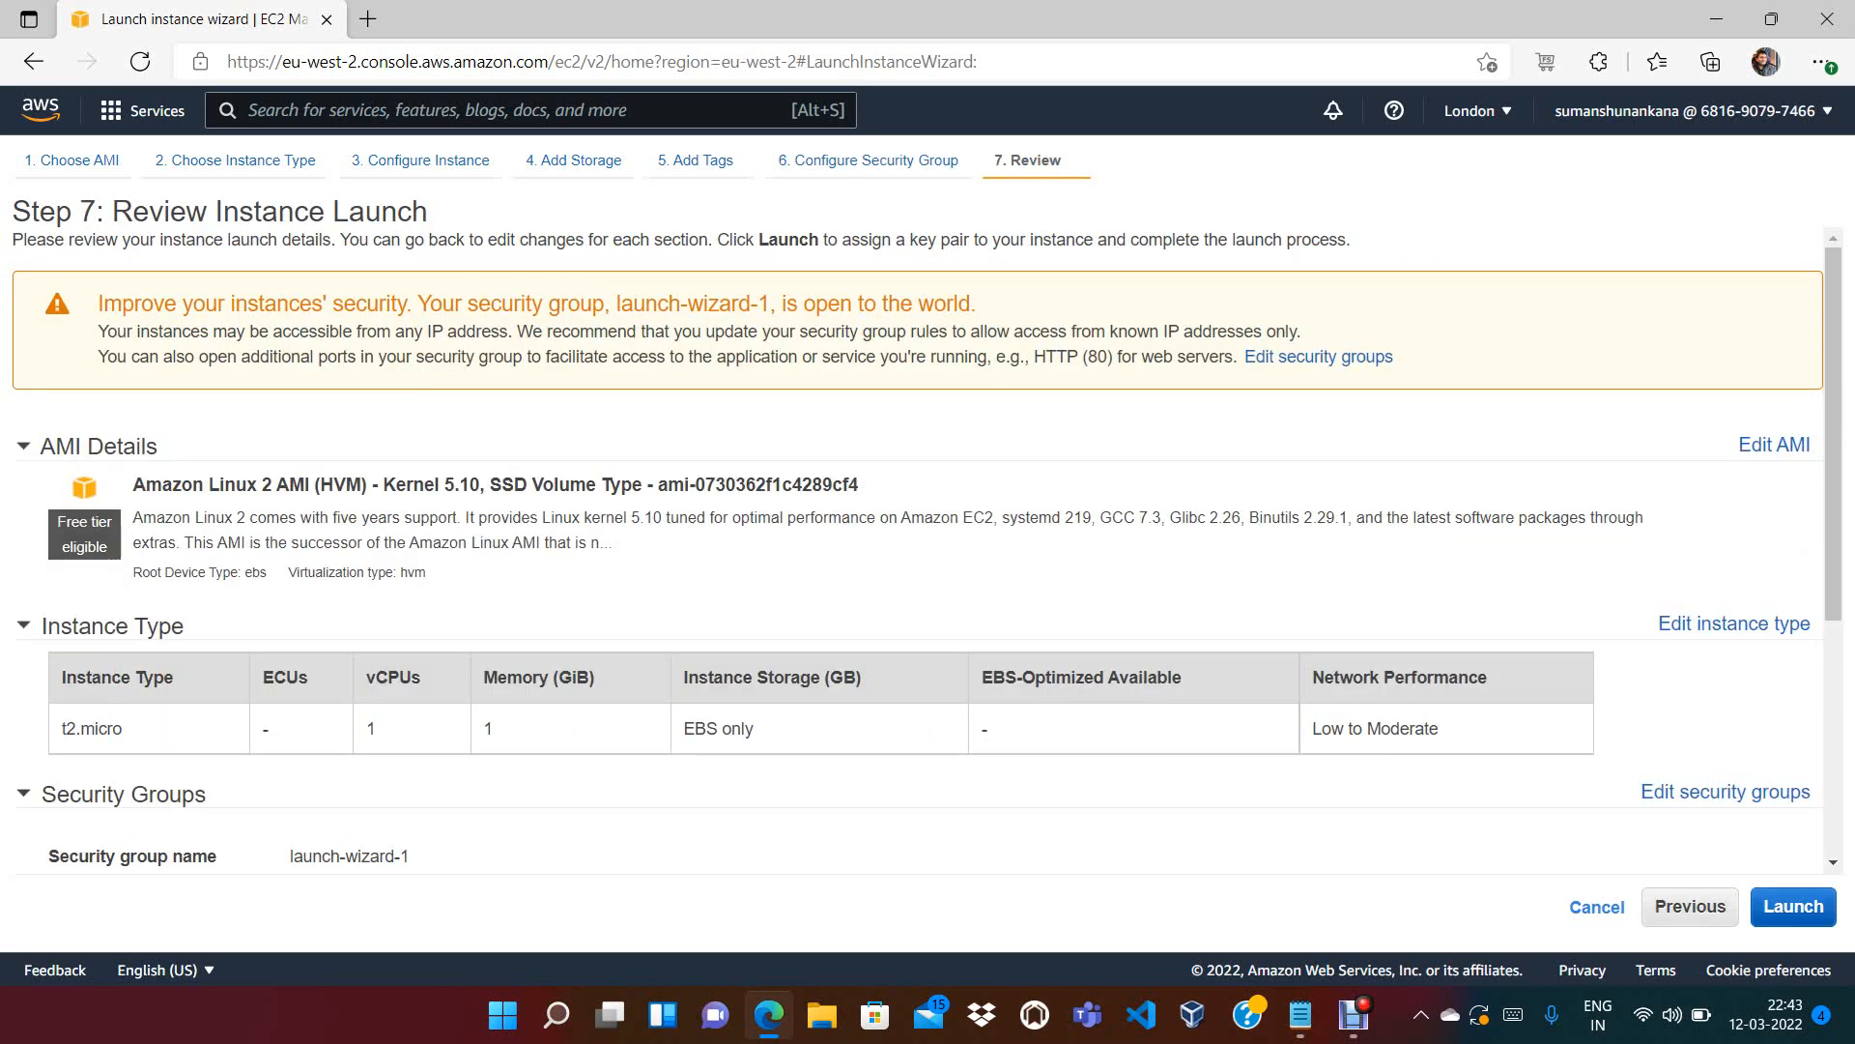
Create a new RSA key pair named ec2, download it, and launch the instance
click(1794, 906)
click(927, 576)
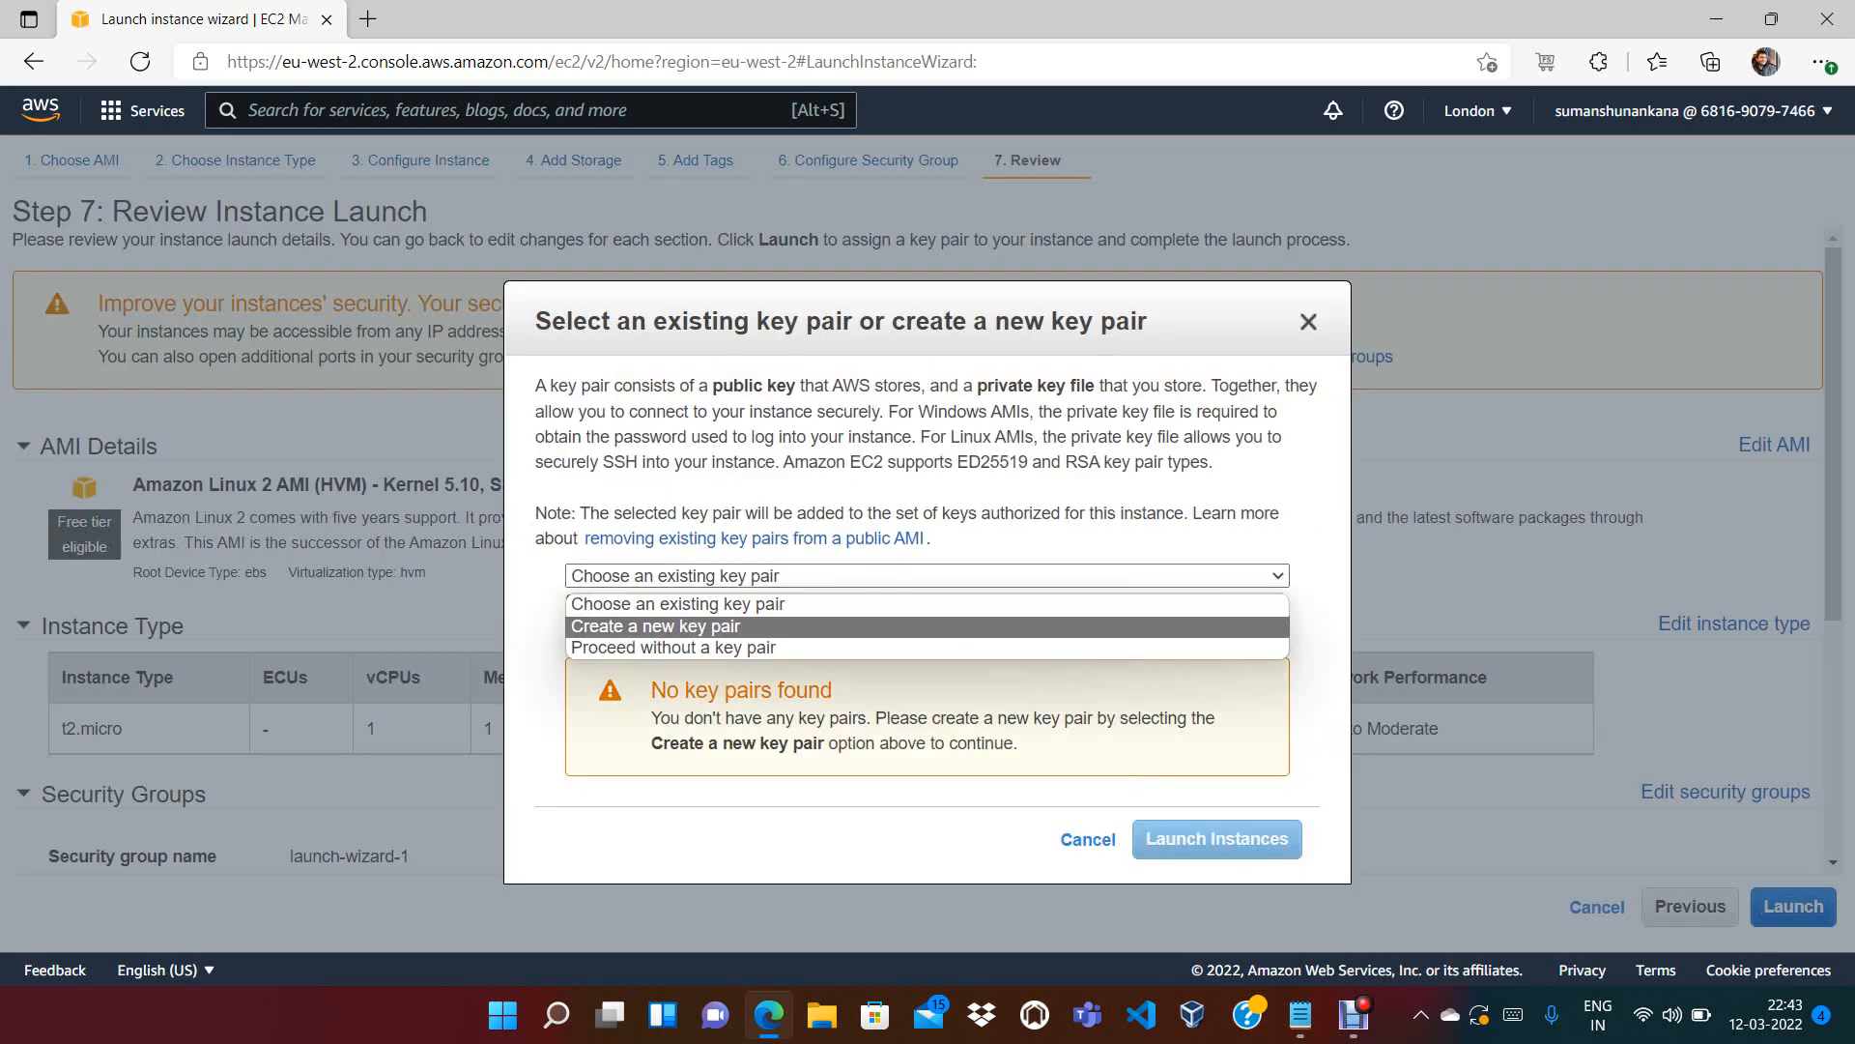
click(773, 627)
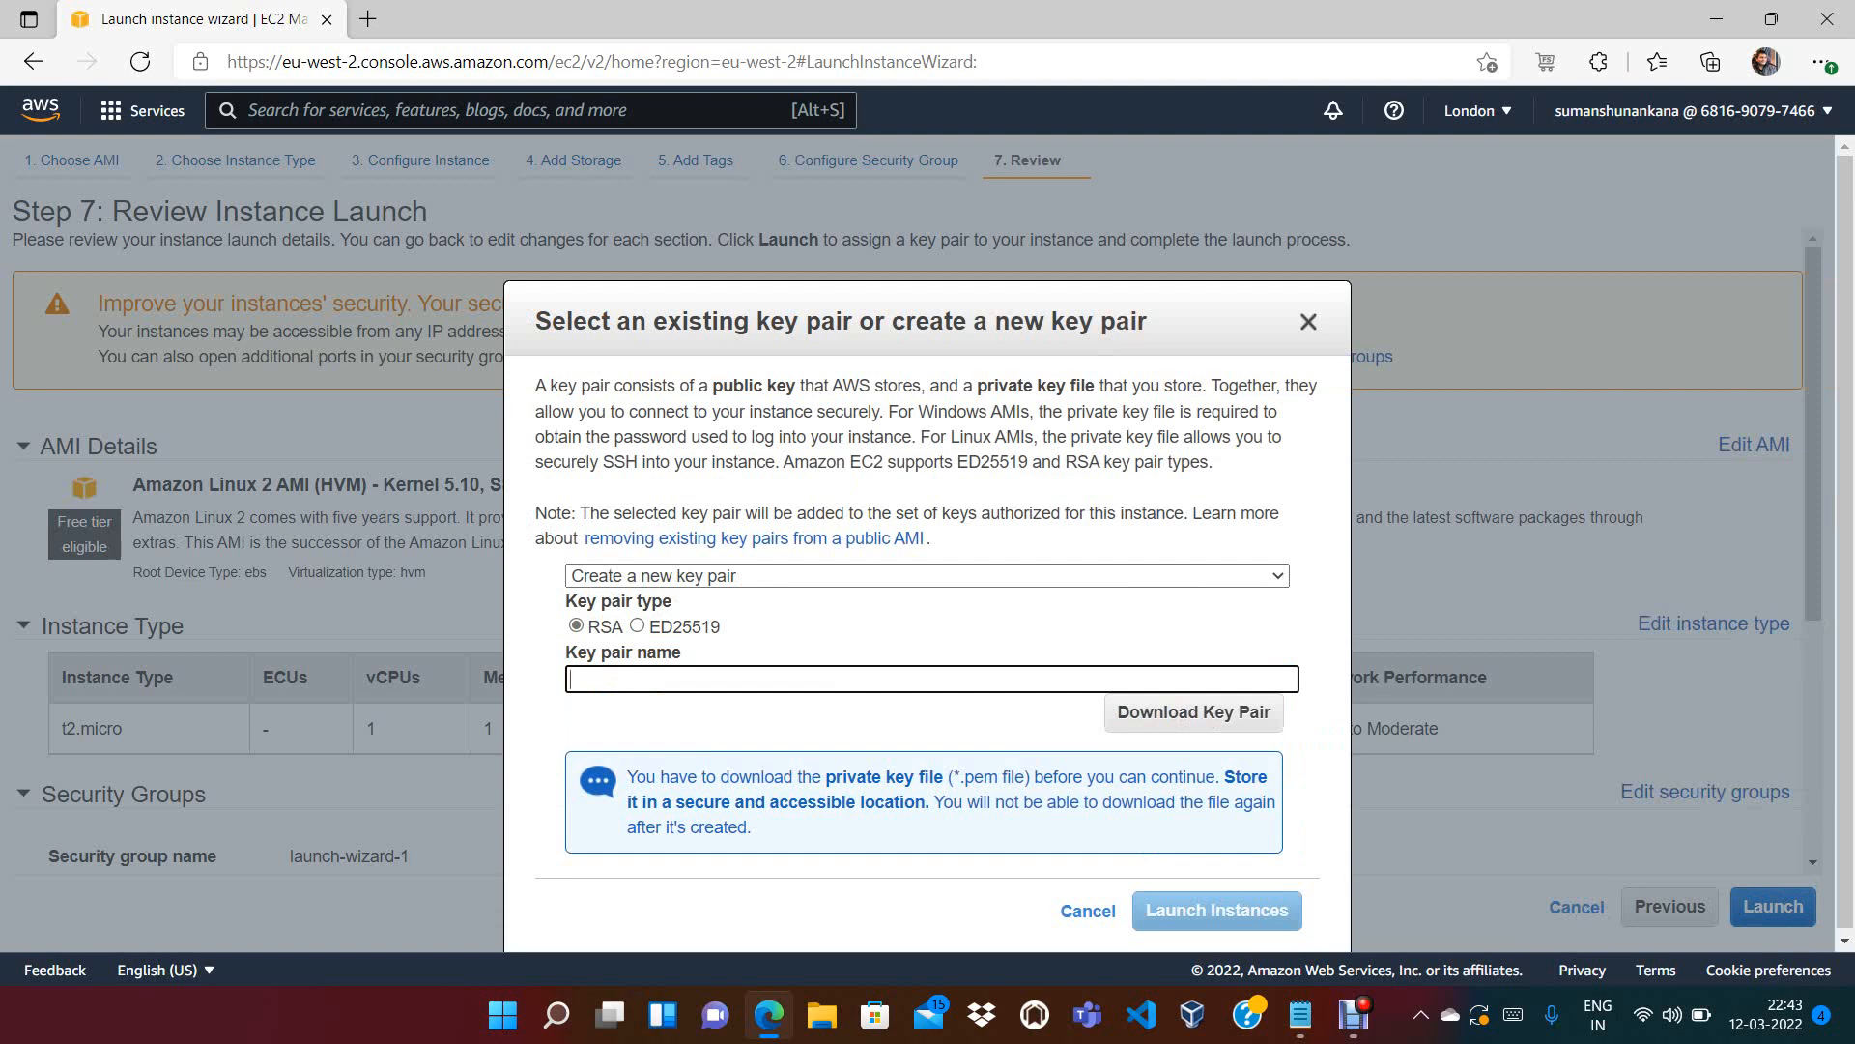
text(ec2)
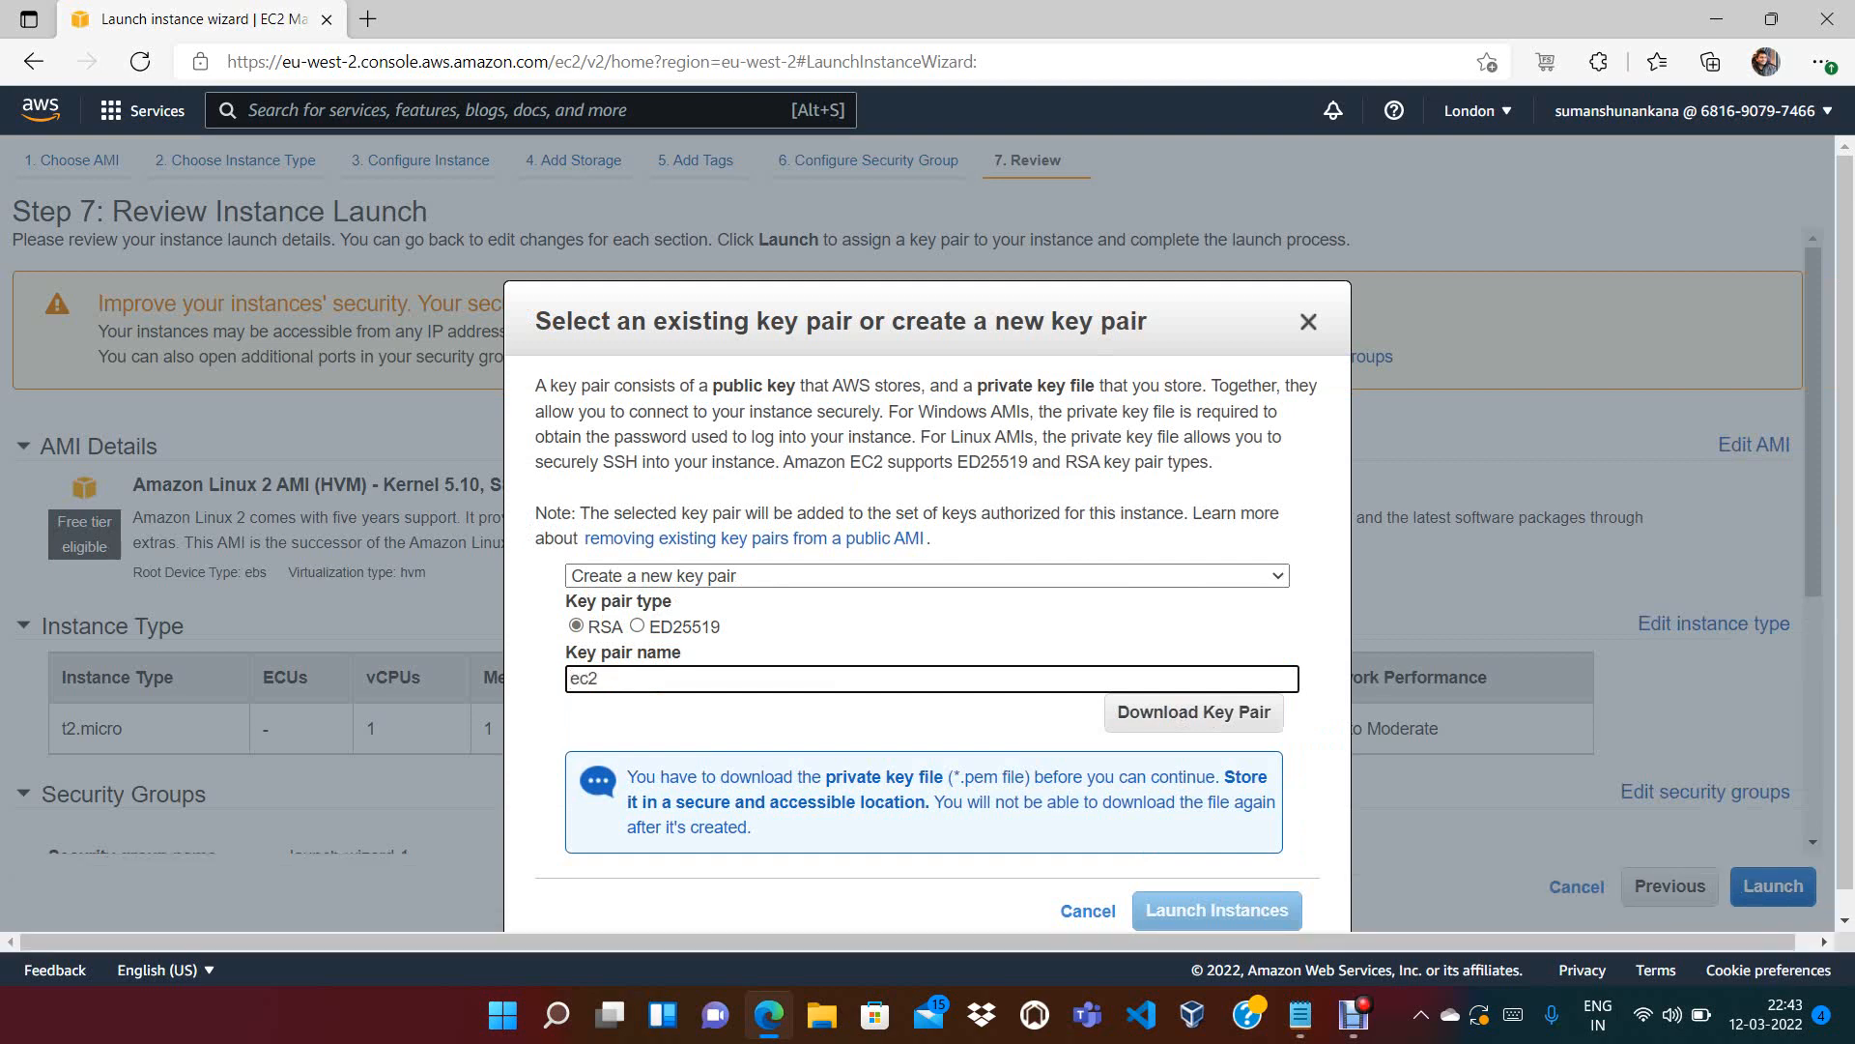
click(1193, 712)
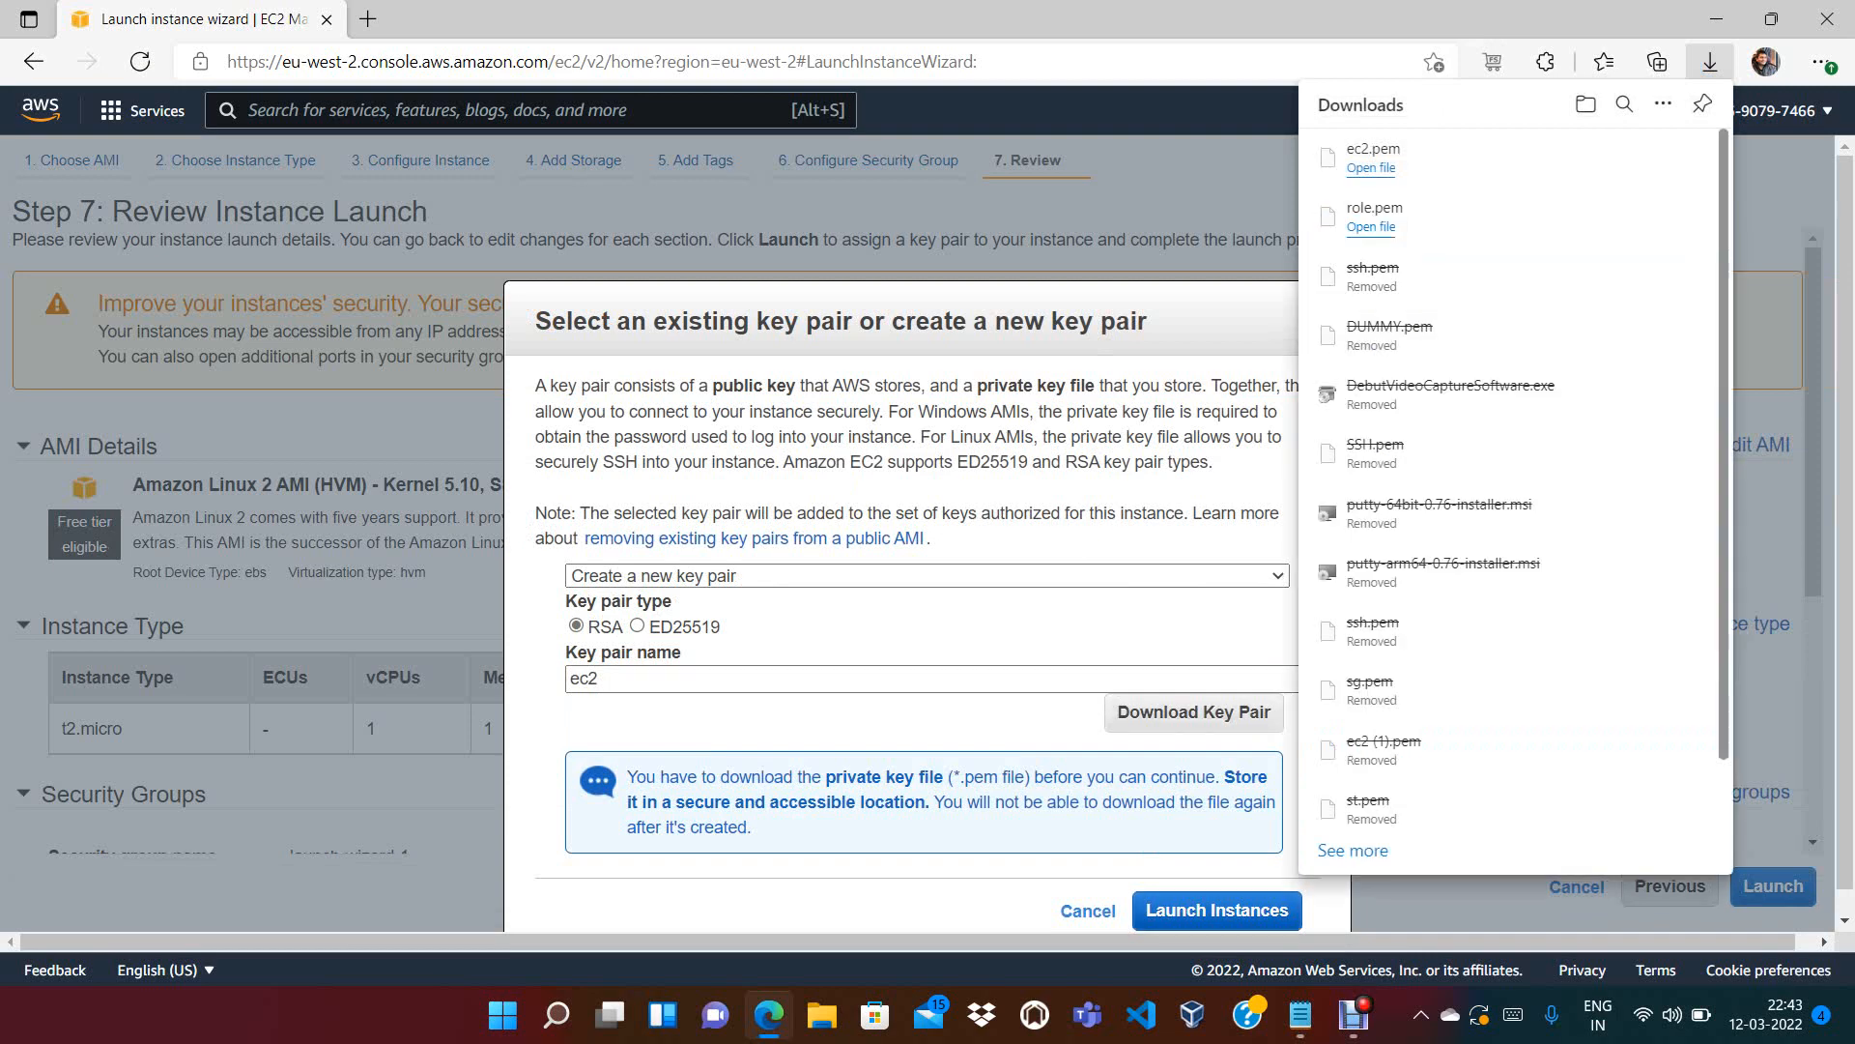
click(1217, 911)
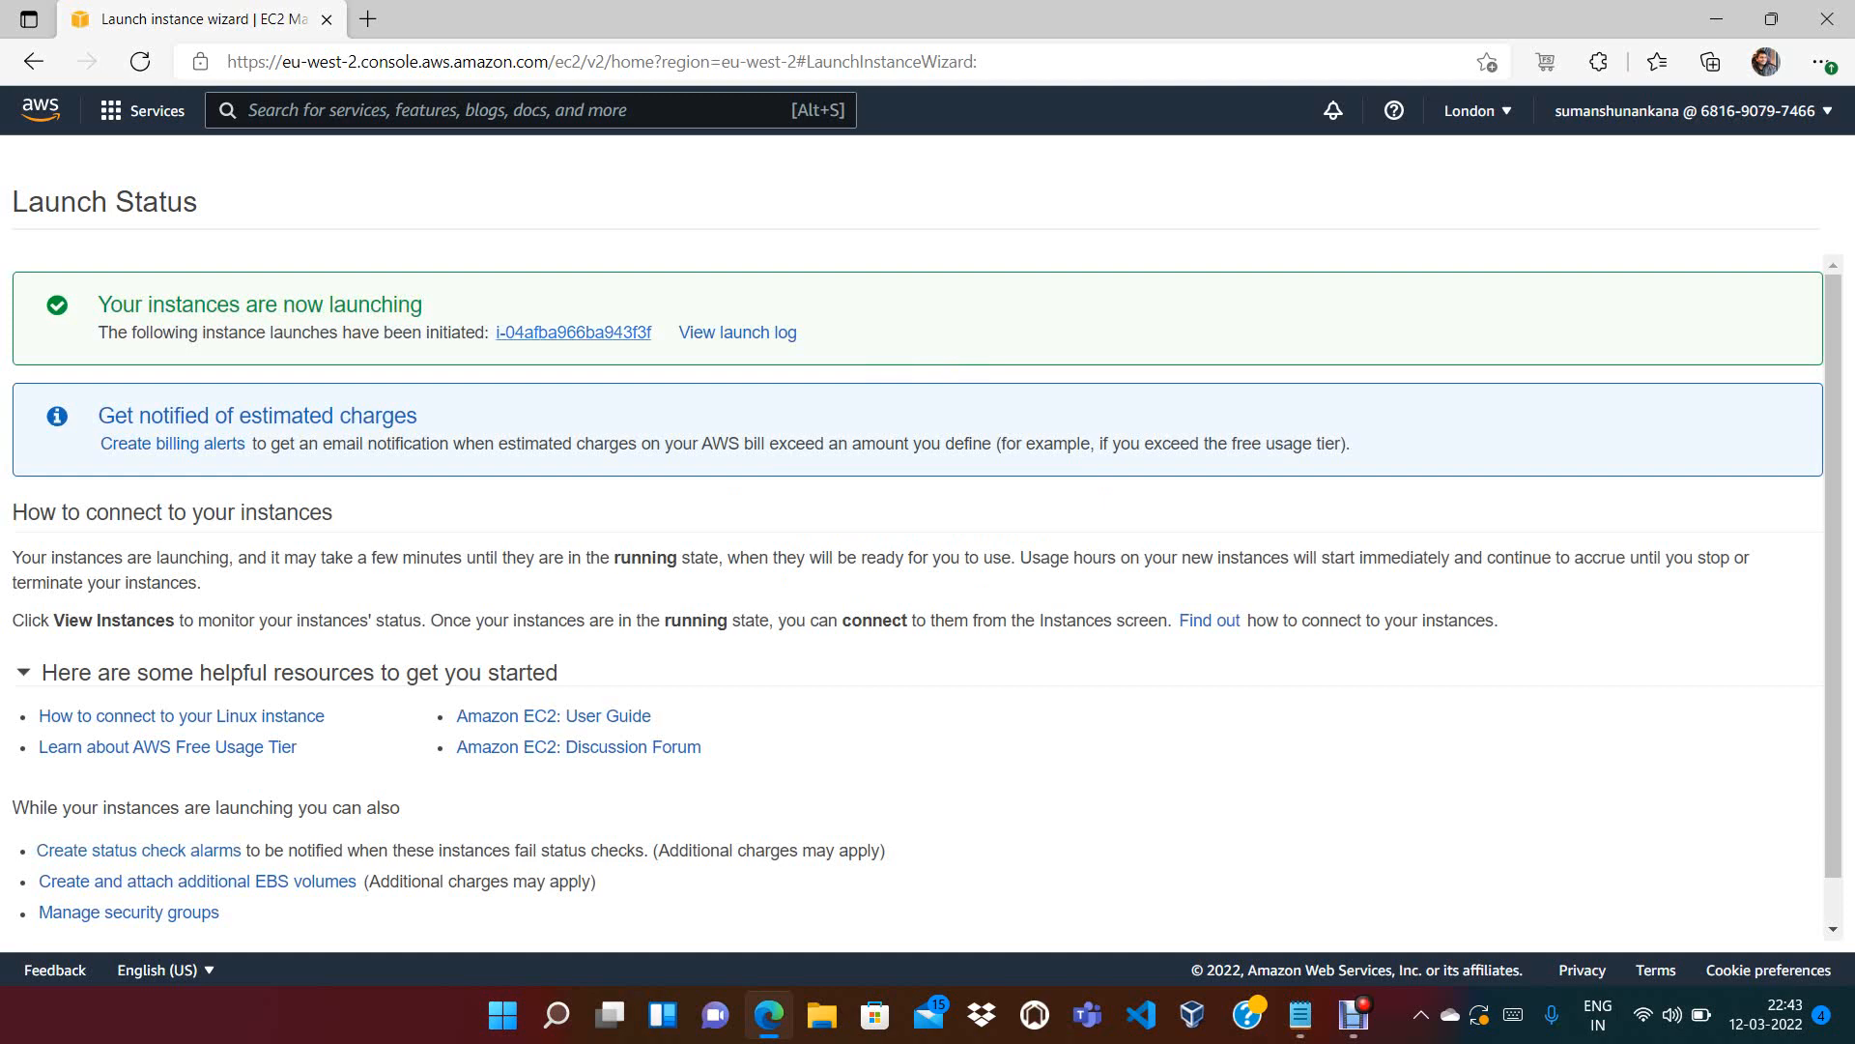
Clear the instance ID filter, refresh until EC2IamRole shows Running, then select its row
click(573, 332)
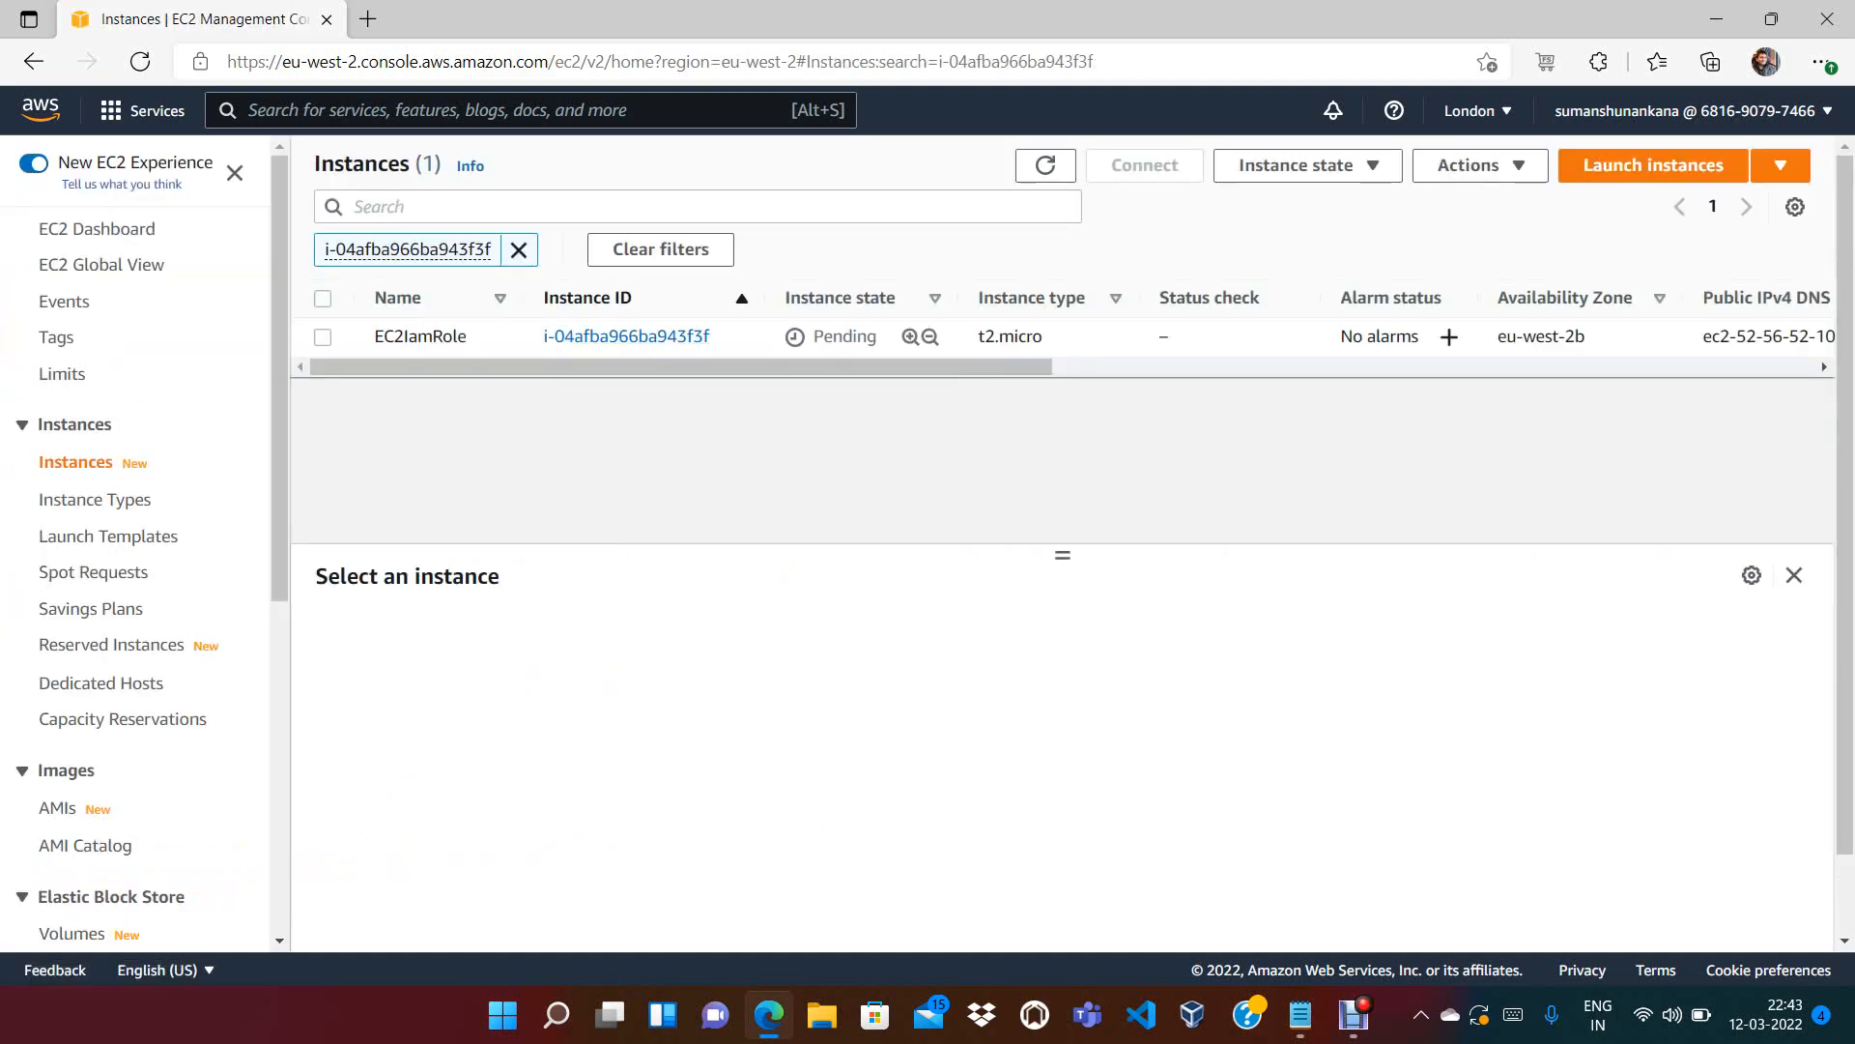
click(519, 249)
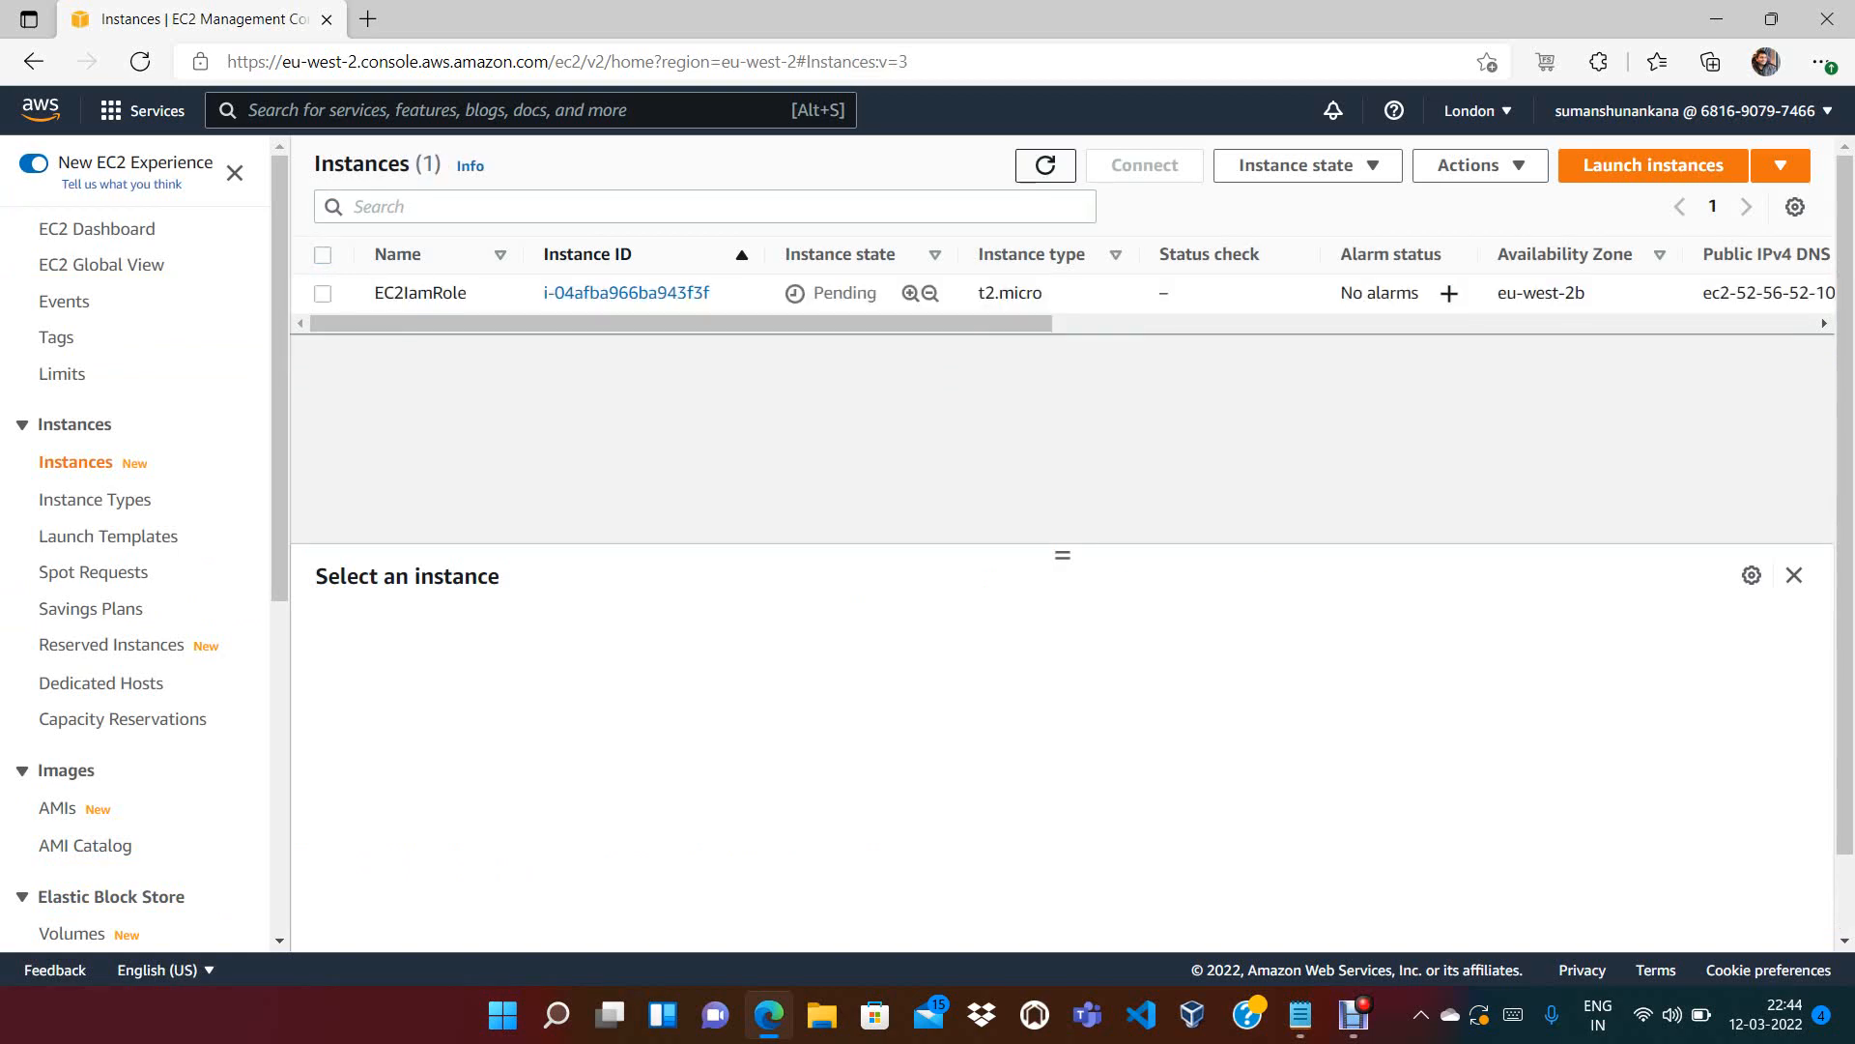
click(1046, 165)
click(1046, 166)
click(1045, 166)
click(1046, 165)
click(1046, 165)
click(1046, 166)
click(1046, 165)
click(1045, 166)
click(1046, 166)
click(1046, 165)
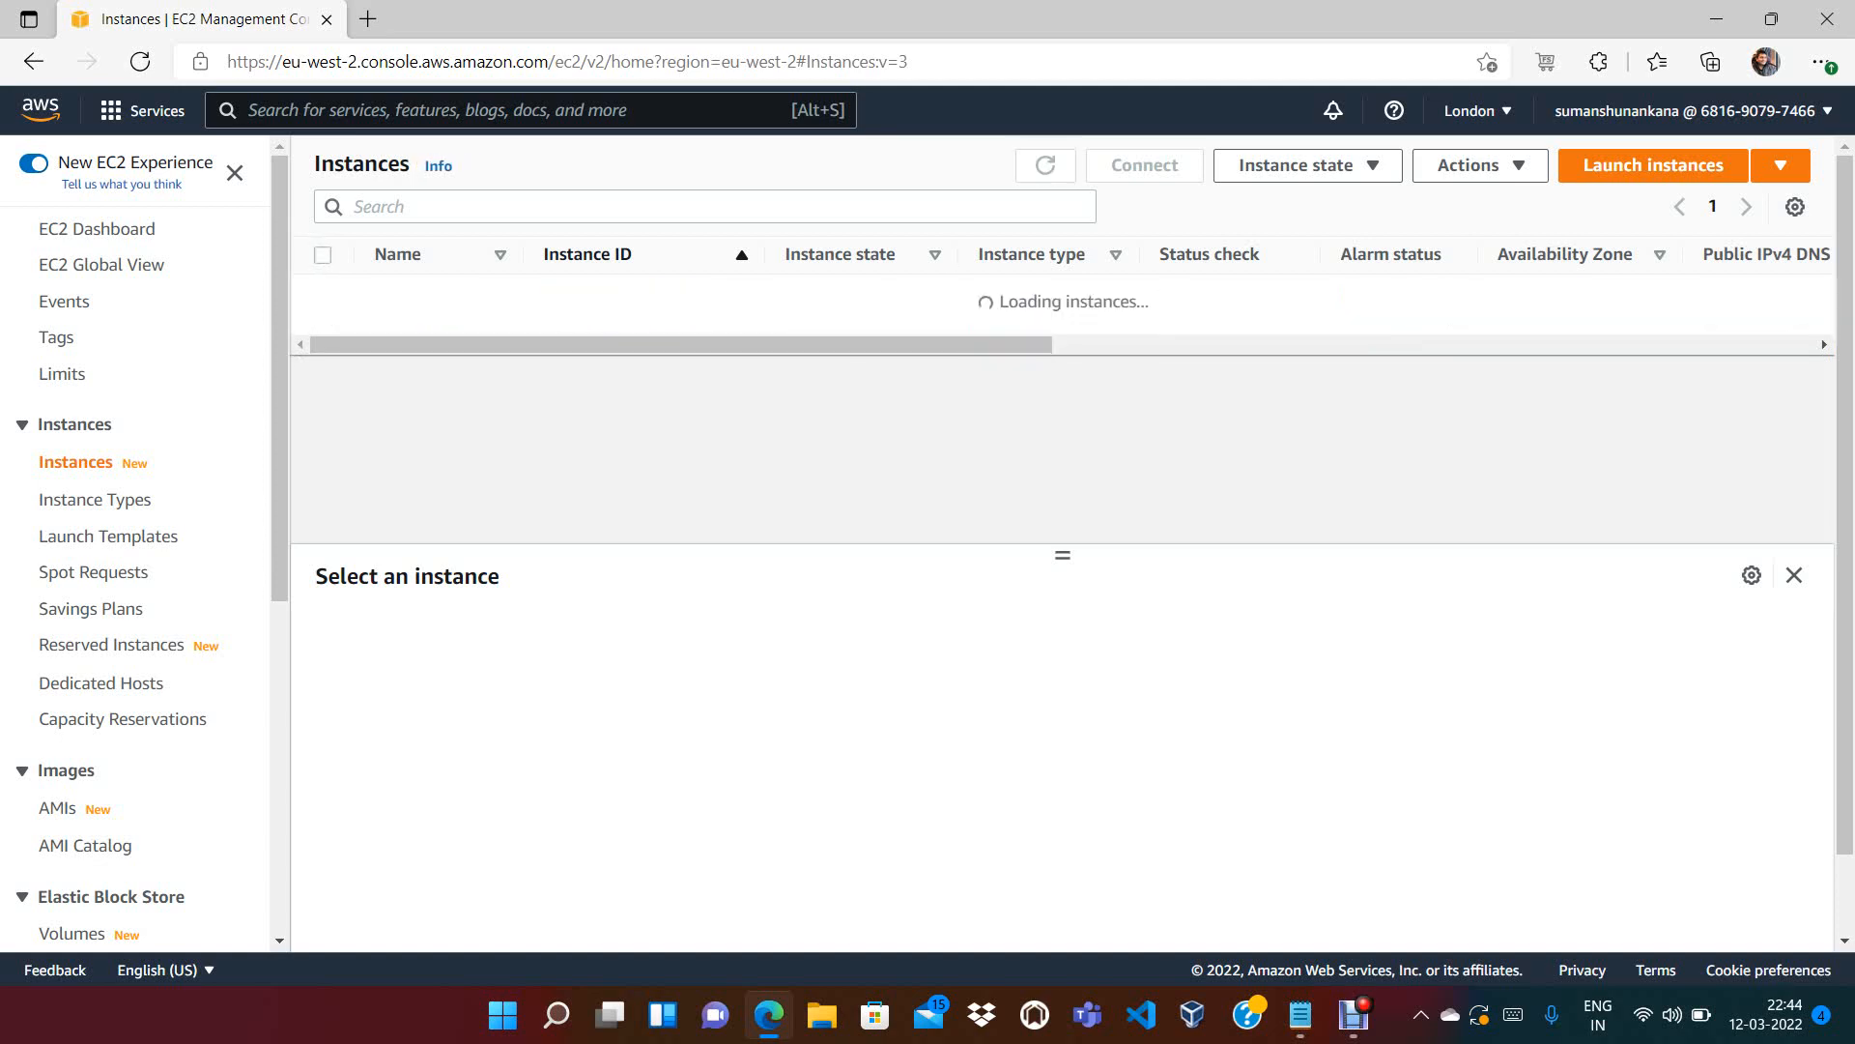
click(1046, 165)
click(1045, 166)
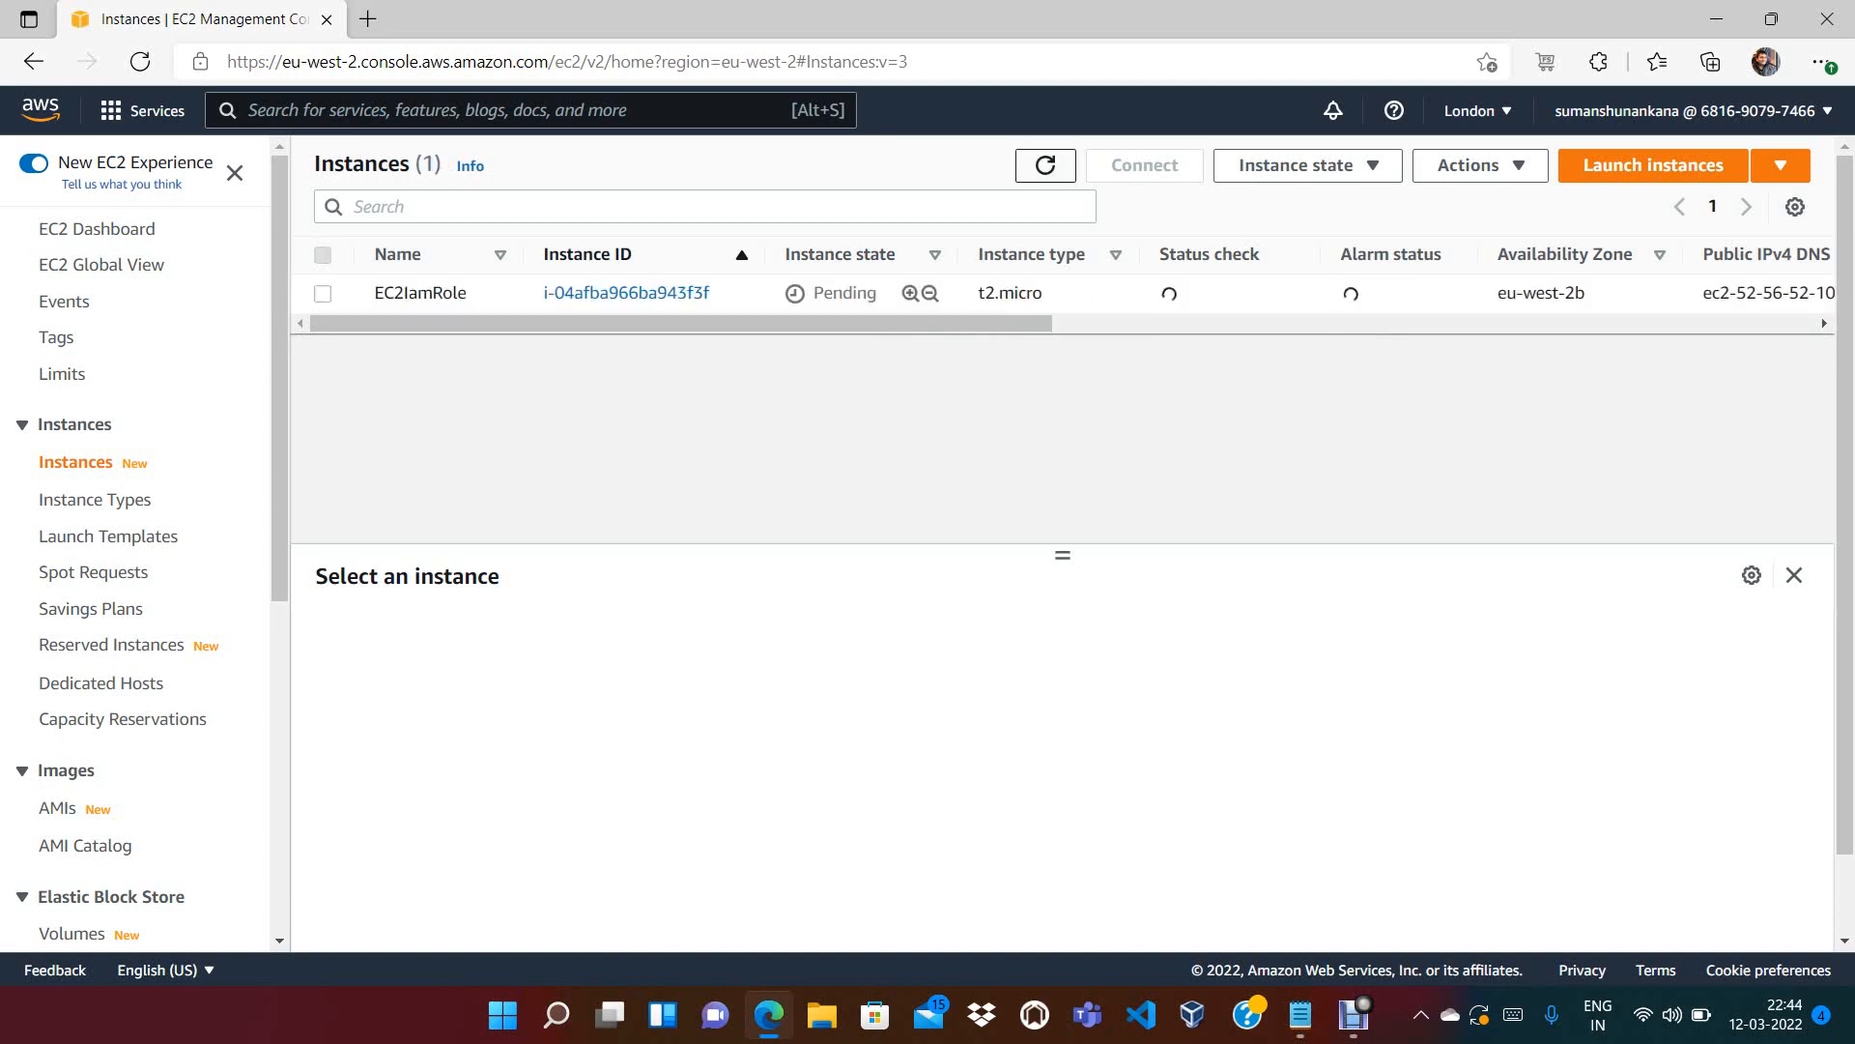
click(1046, 165)
click(1045, 165)
click(1045, 166)
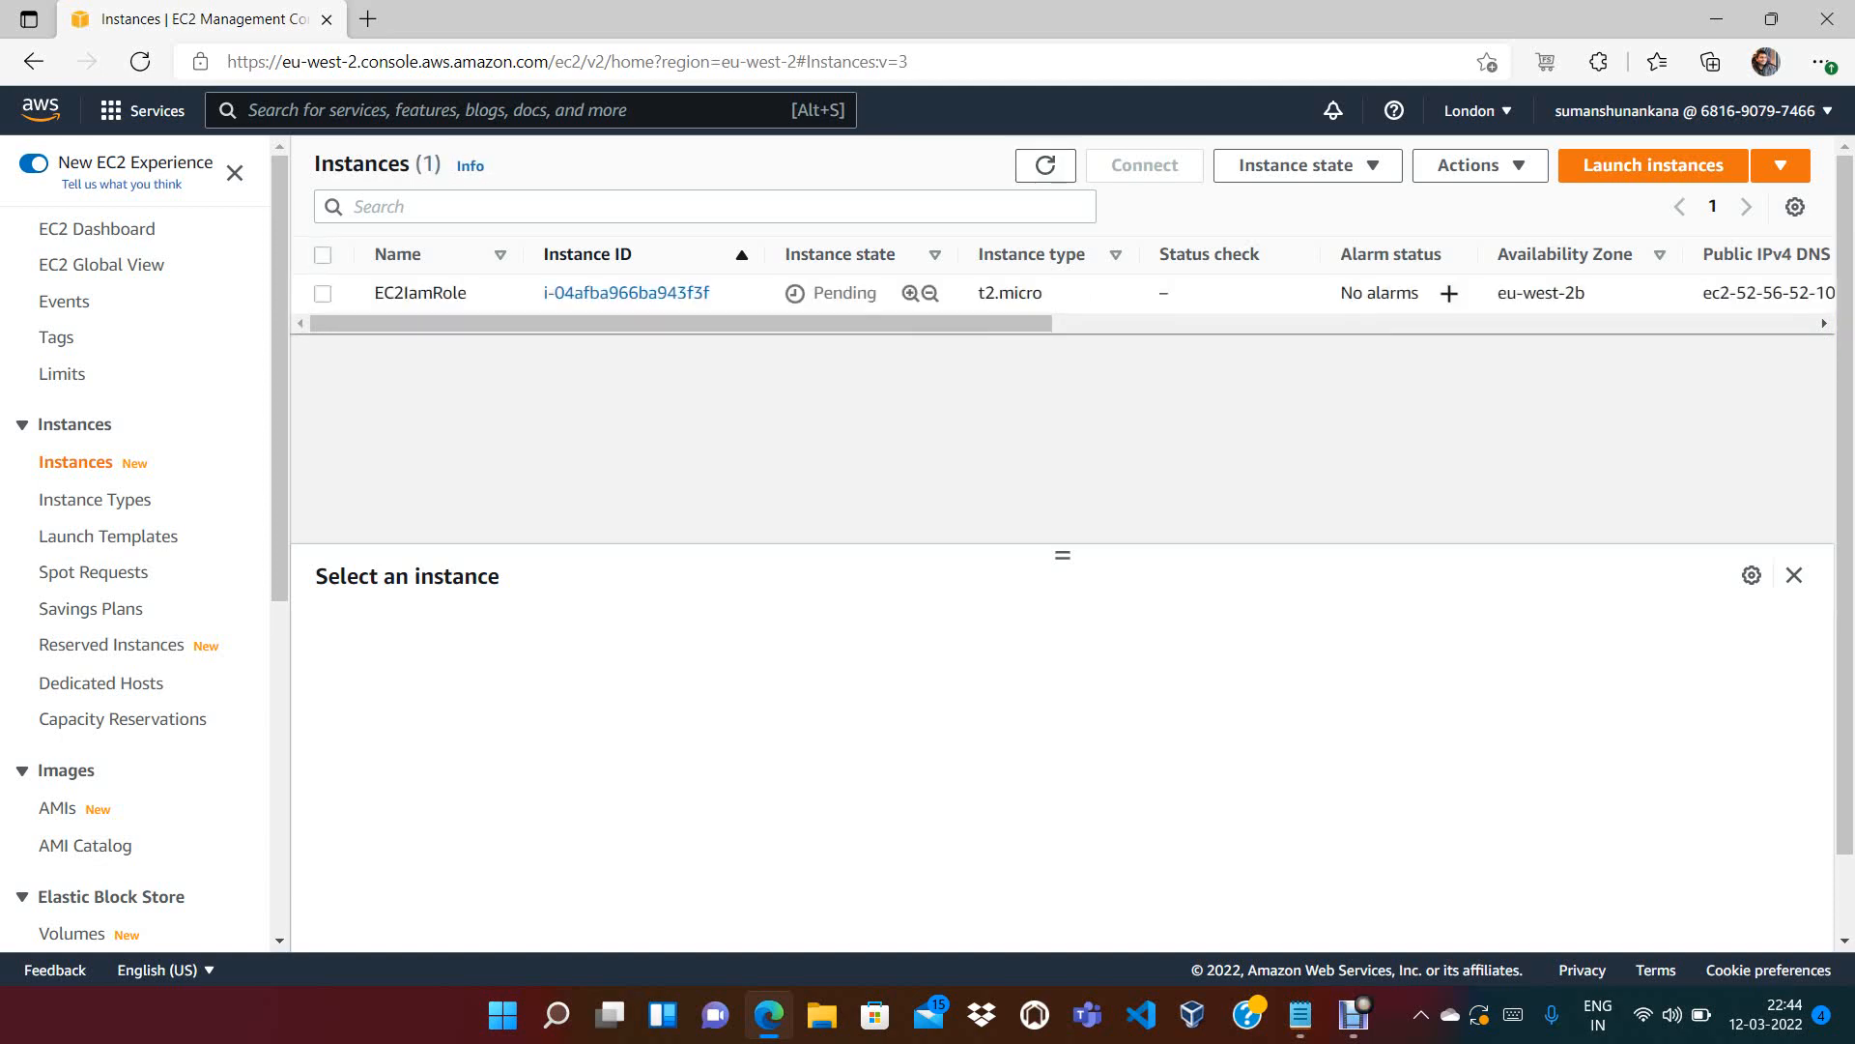
click(322, 294)
click(323, 294)
click(1046, 165)
click(1045, 165)
click(1046, 165)
scroll(1039, 257, down, 1)
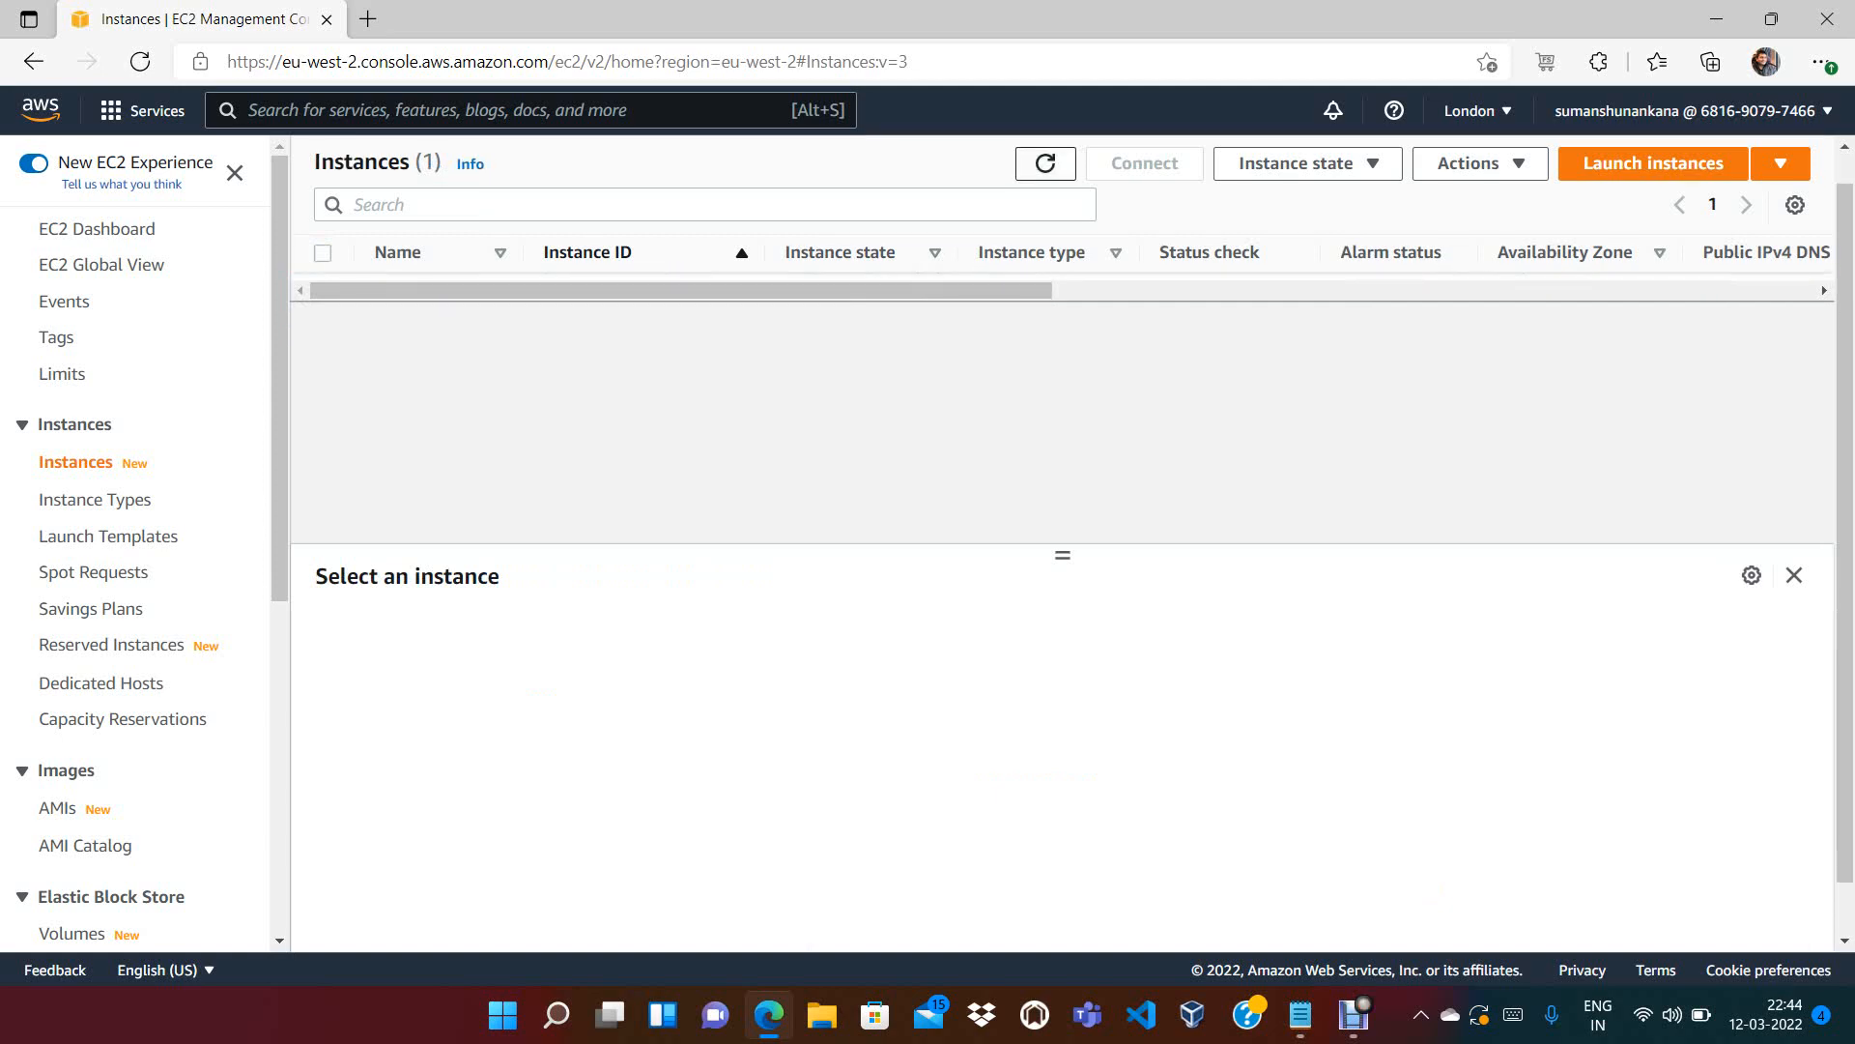
click(1046, 165)
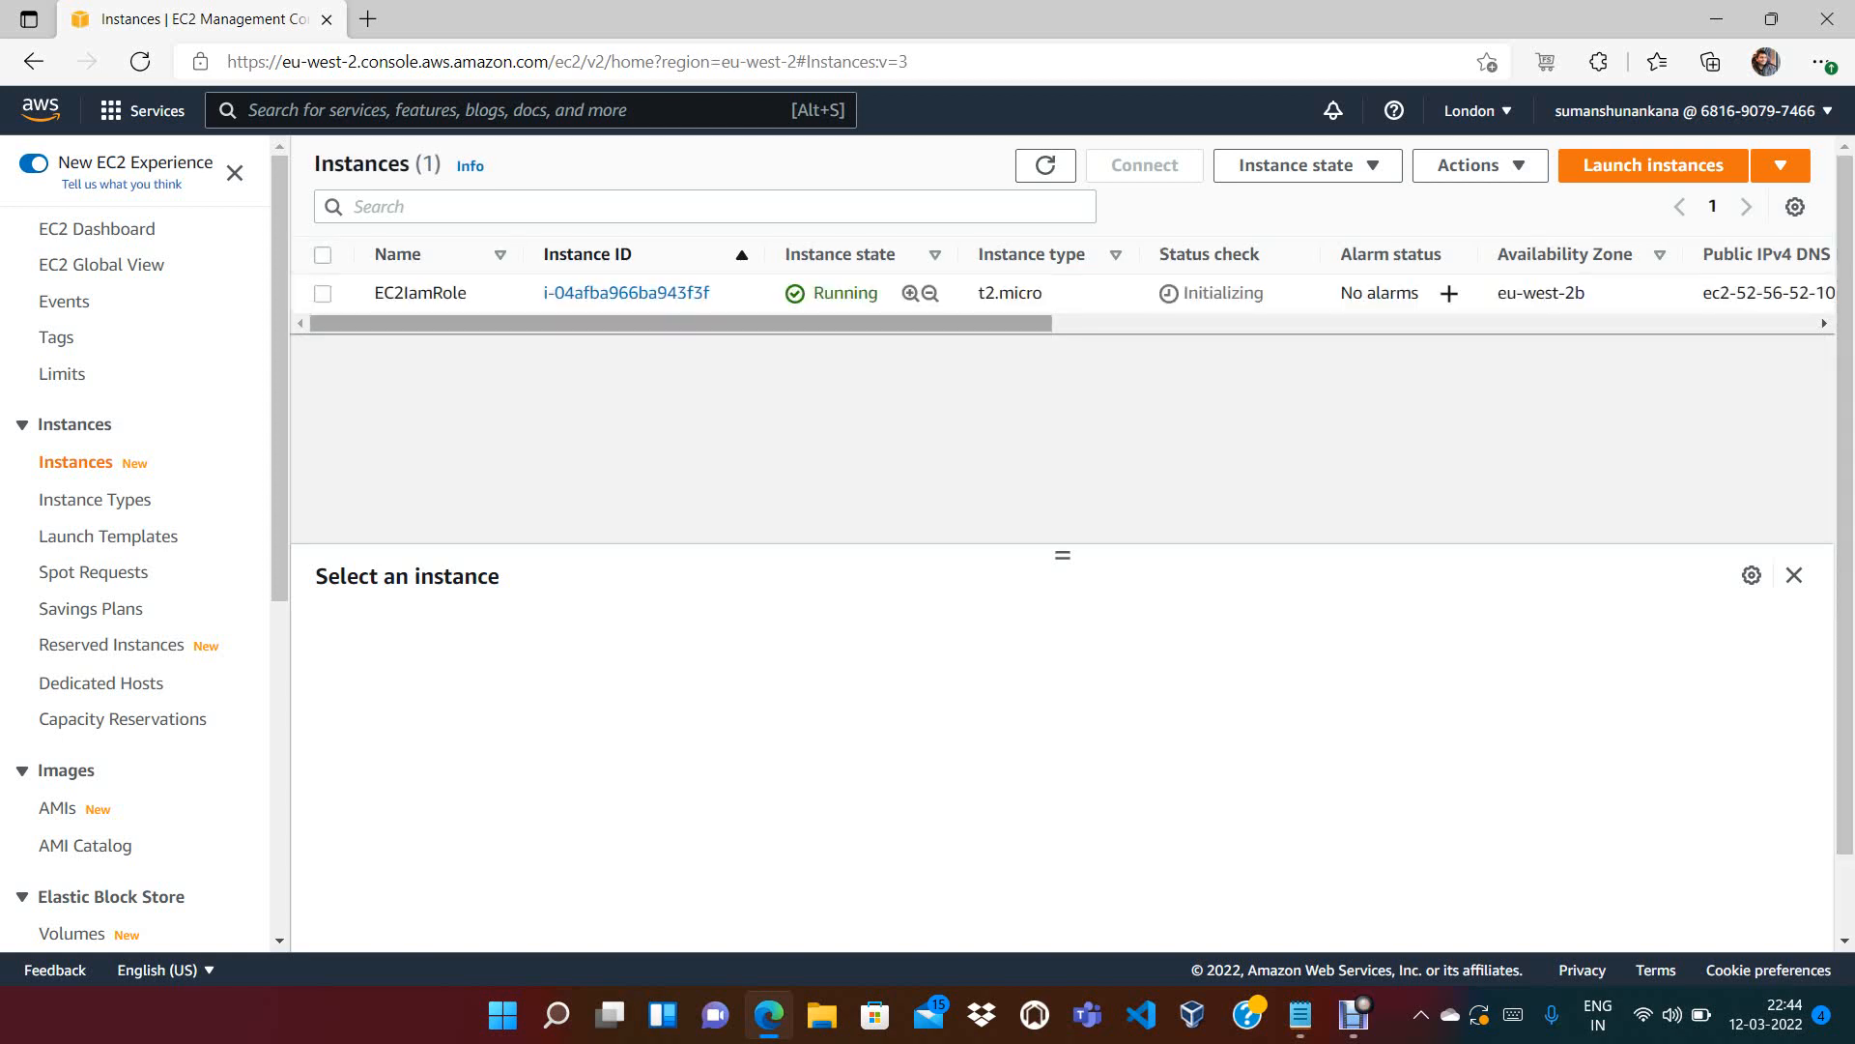
click(323, 294)
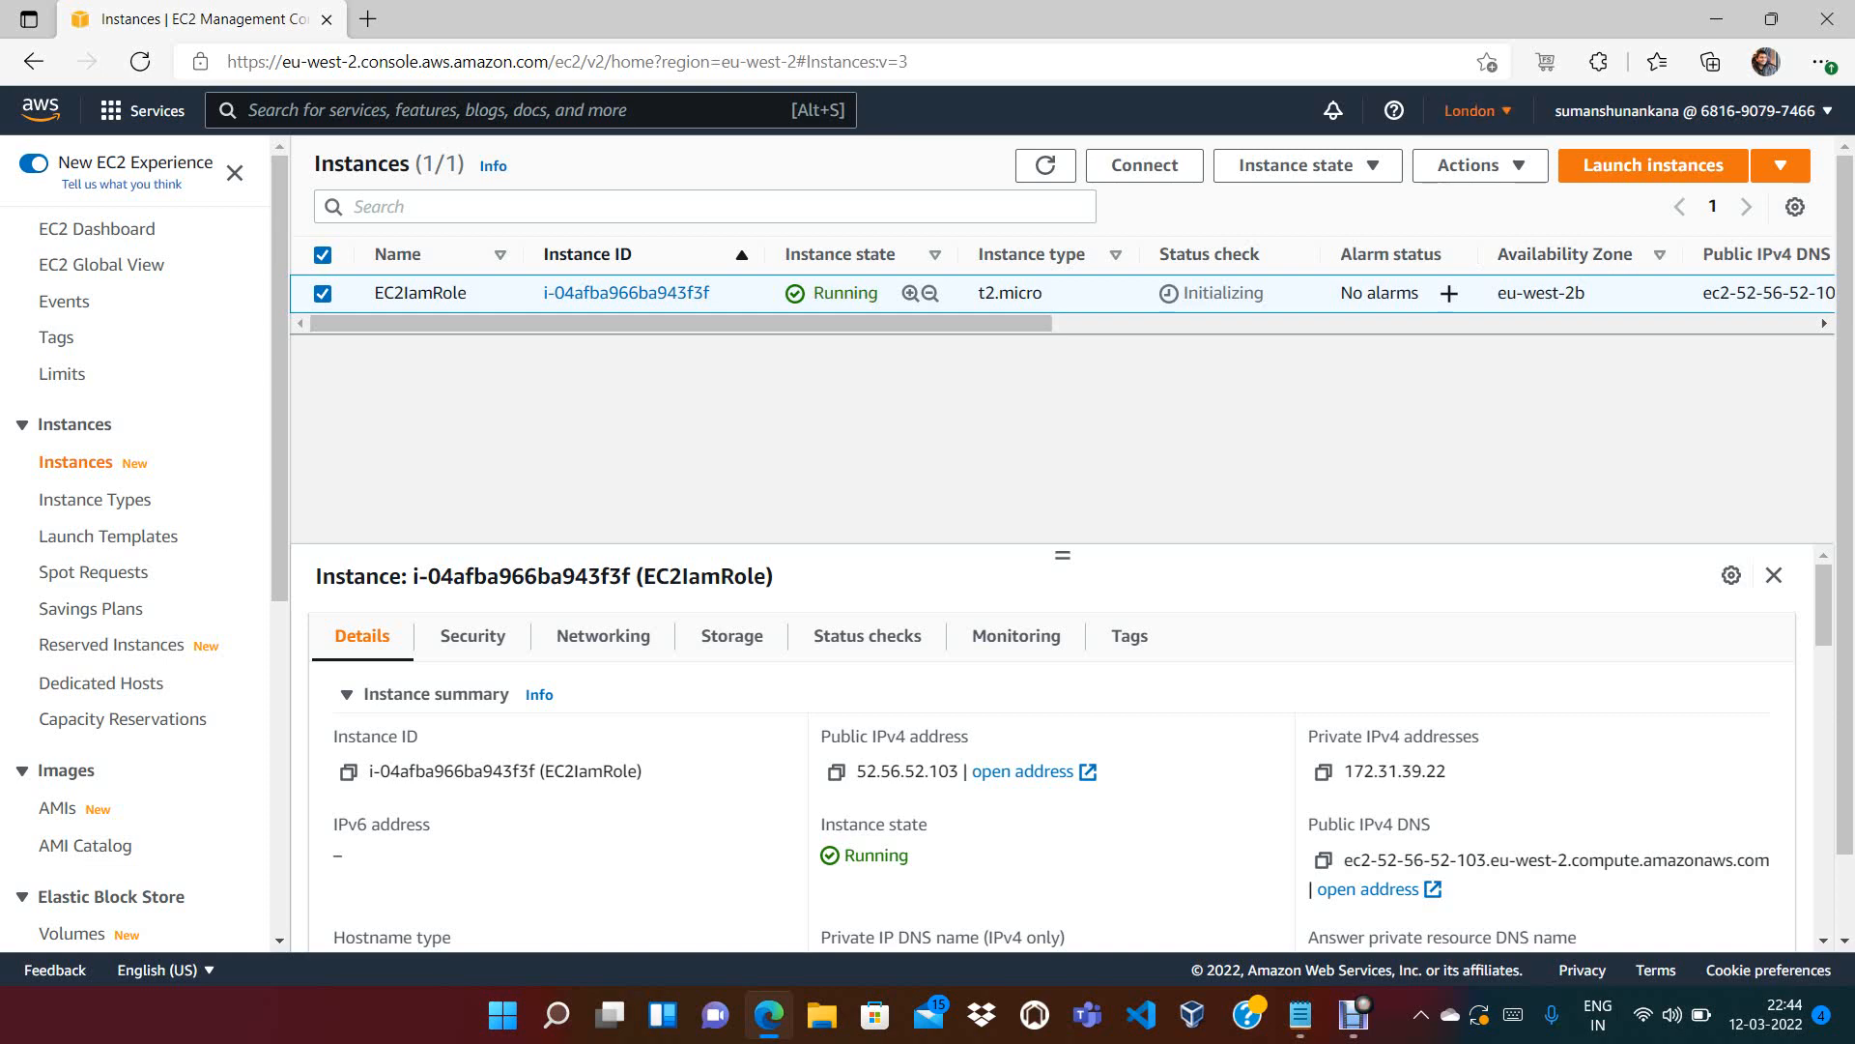
With EC2IamRole selected, open its Connect to instance page
click(1474, 110)
scroll(1333, 579, down, 4)
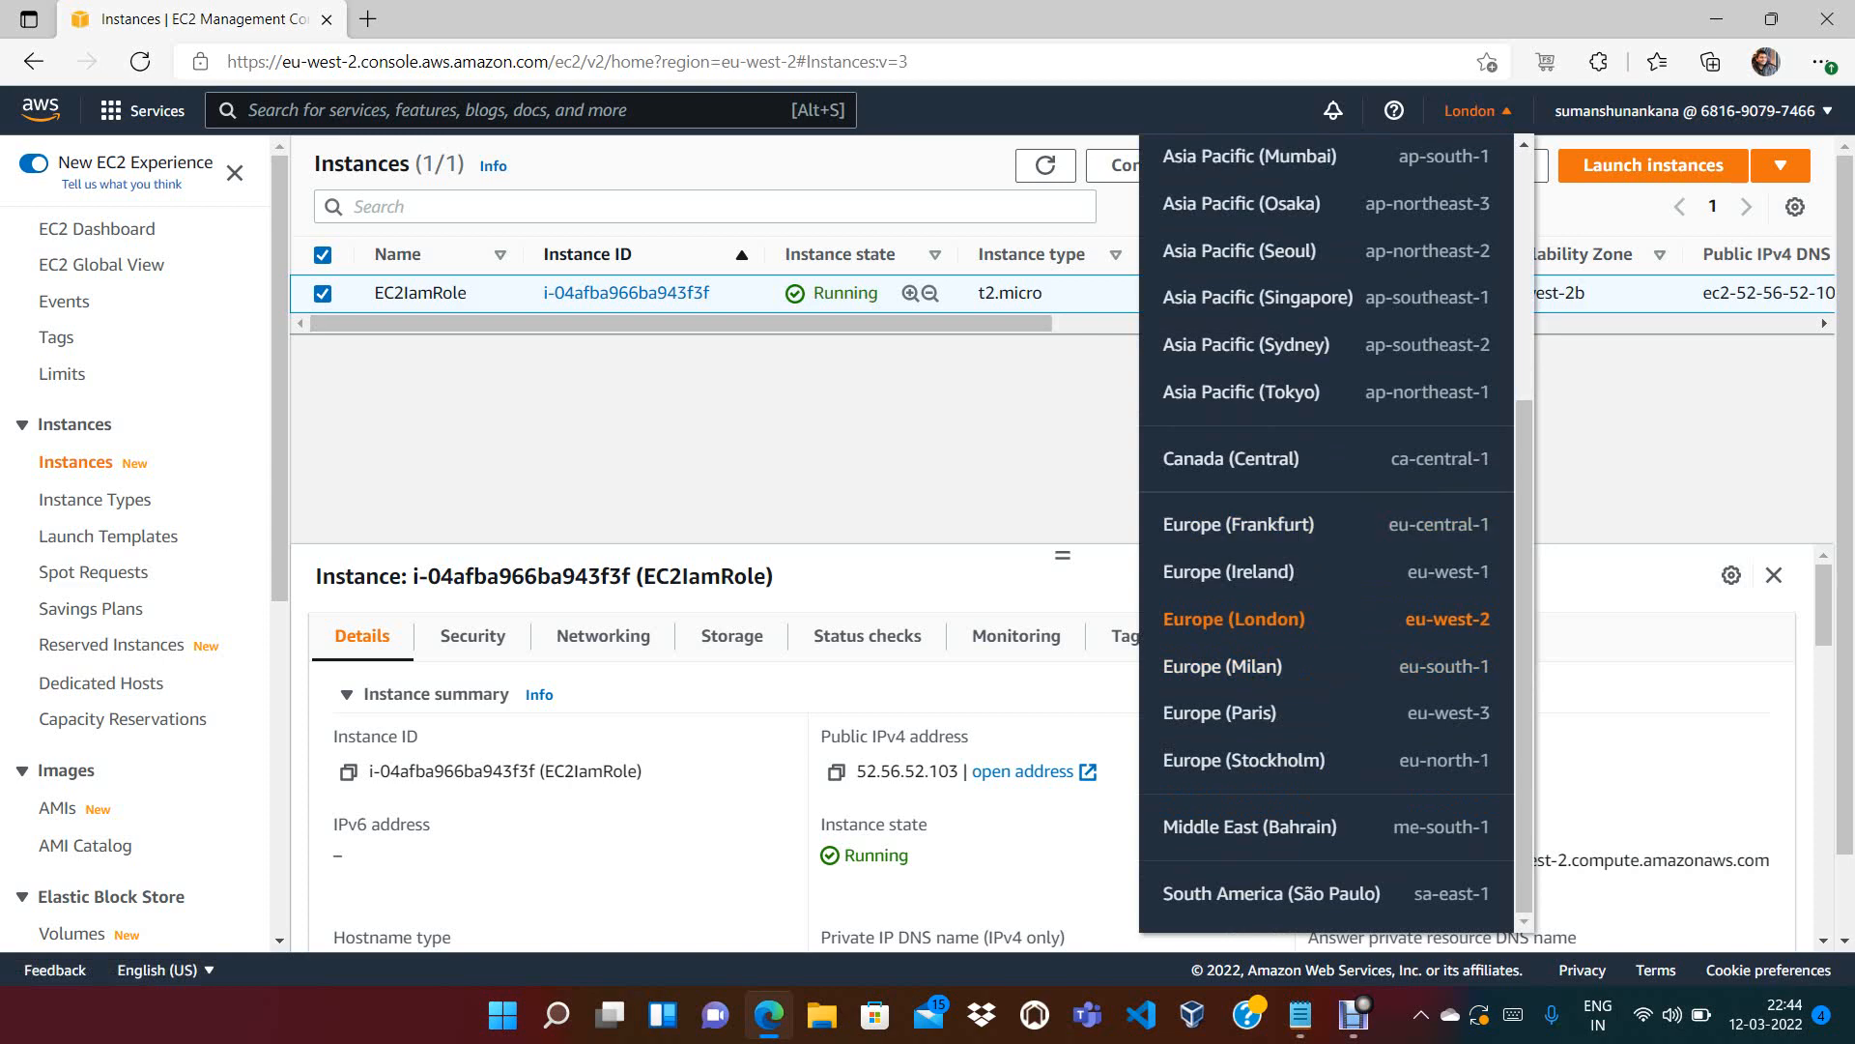
click(1476, 111)
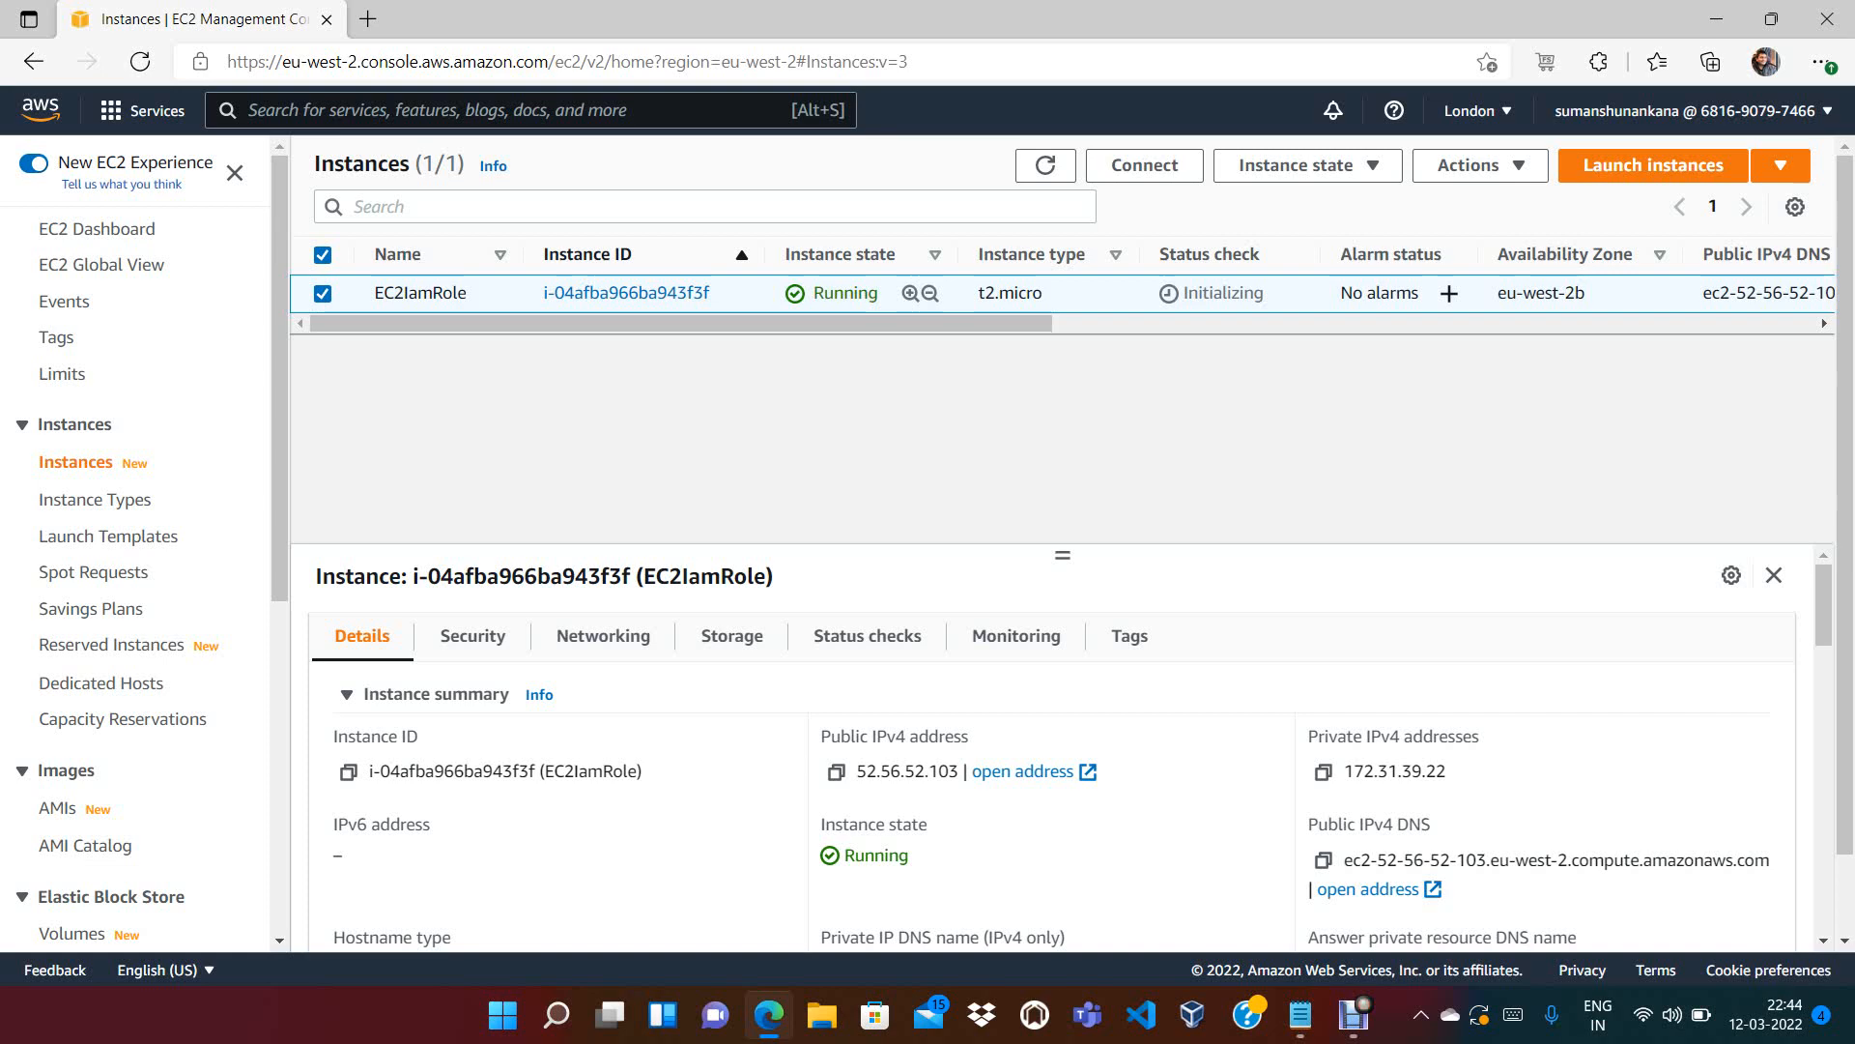
click(323, 294)
click(323, 294)
click(1144, 165)
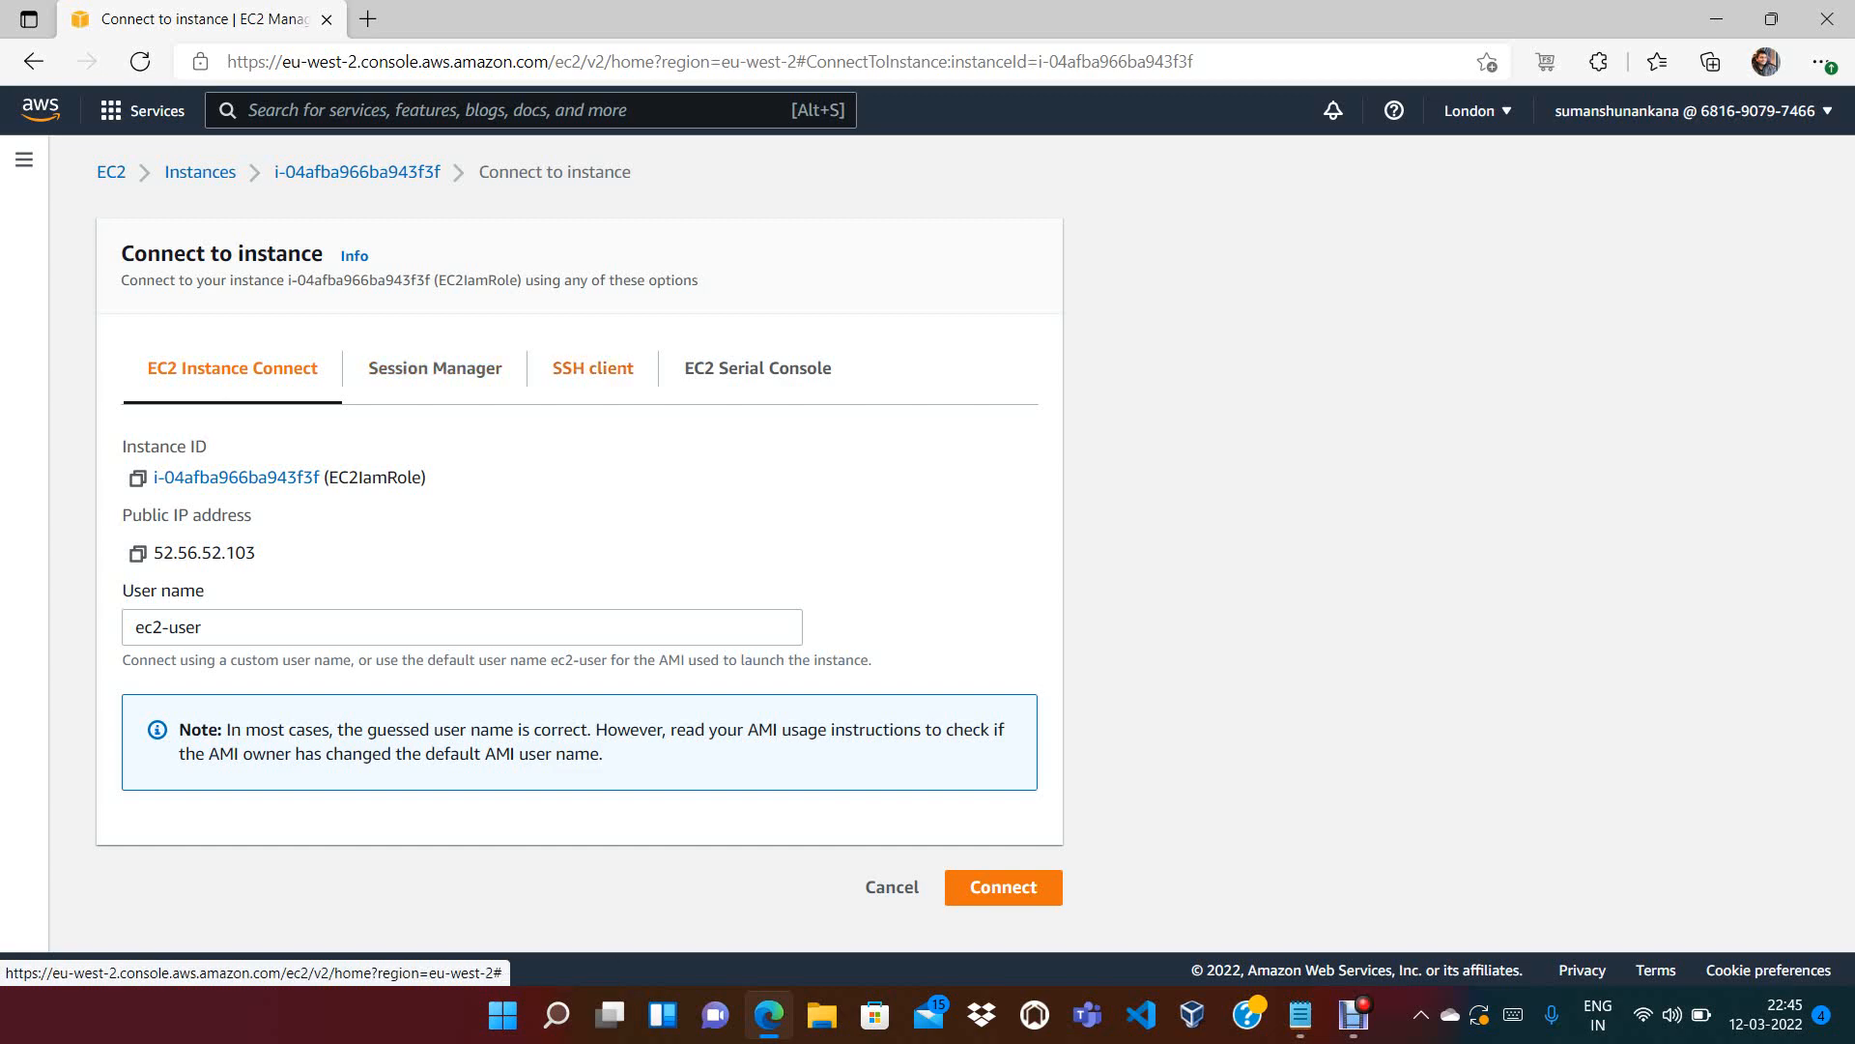
Show the SSH client instructions, including chmod 400 ec2.pem and the ssh command
click(593, 368)
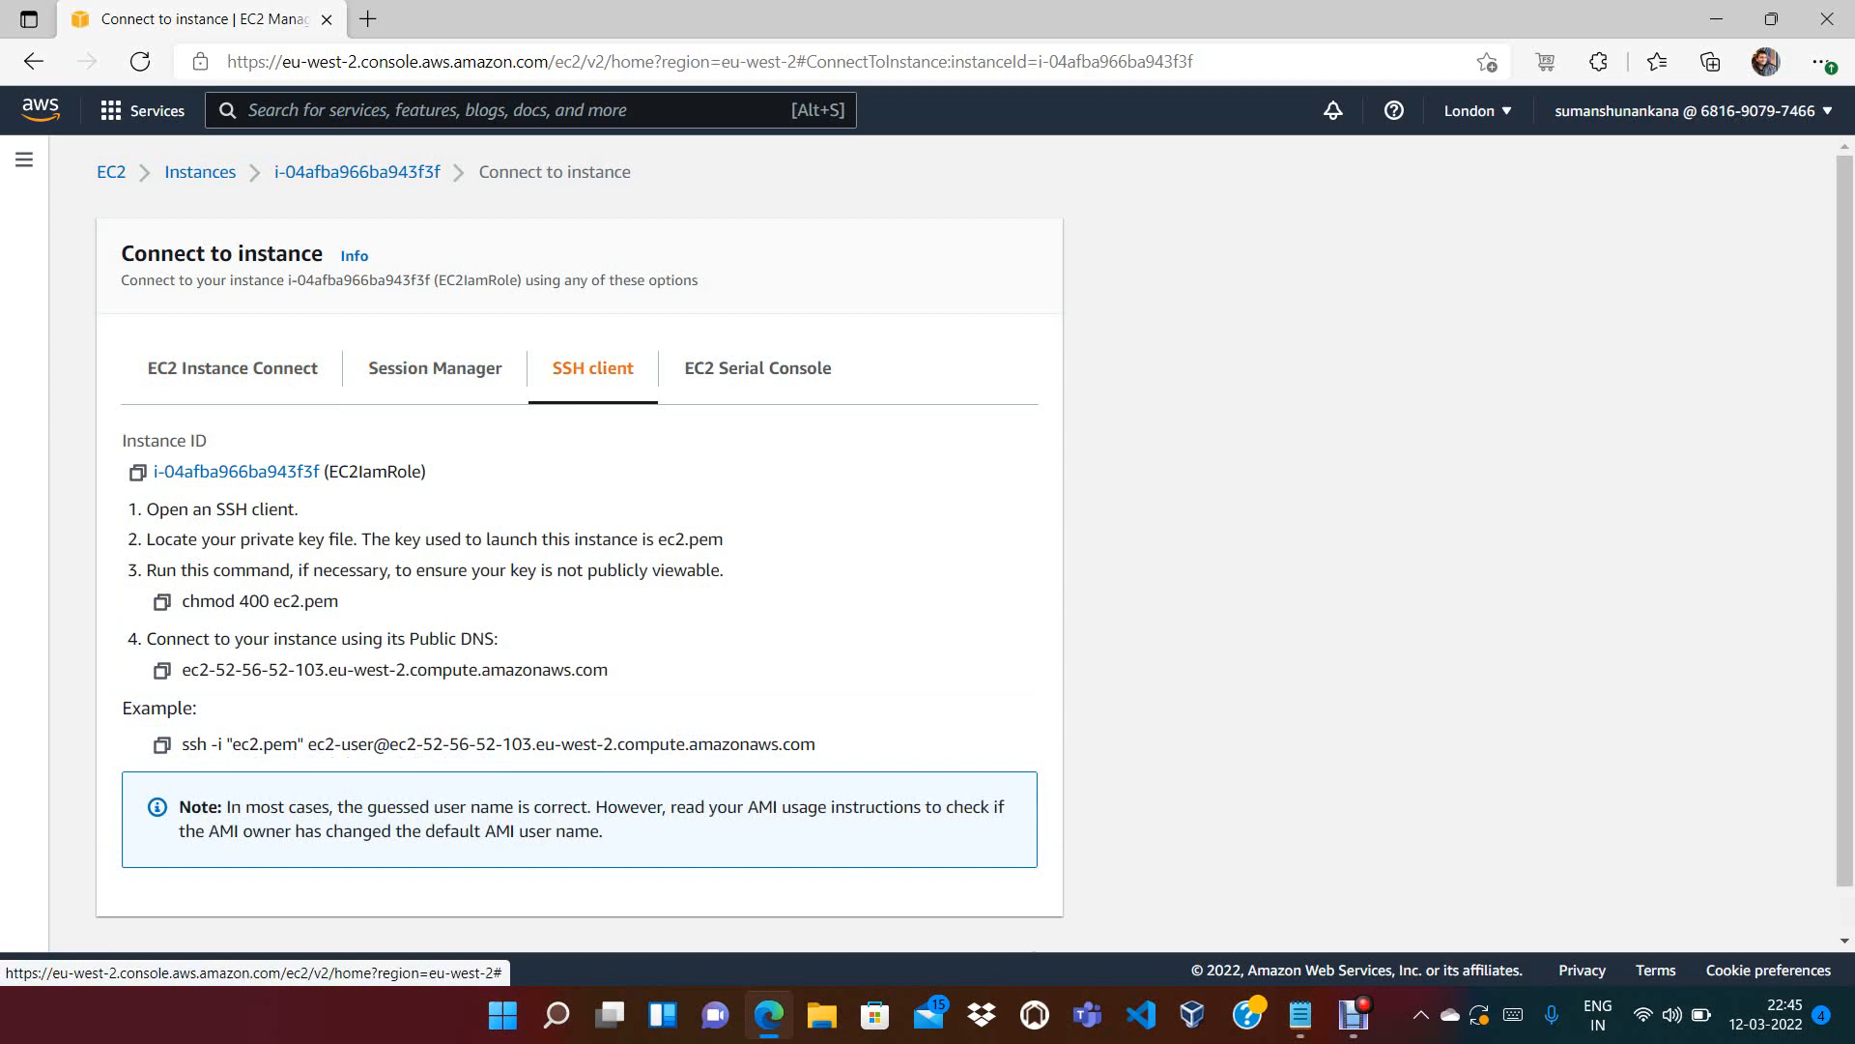
right_click(178, 742)
key(Escape)
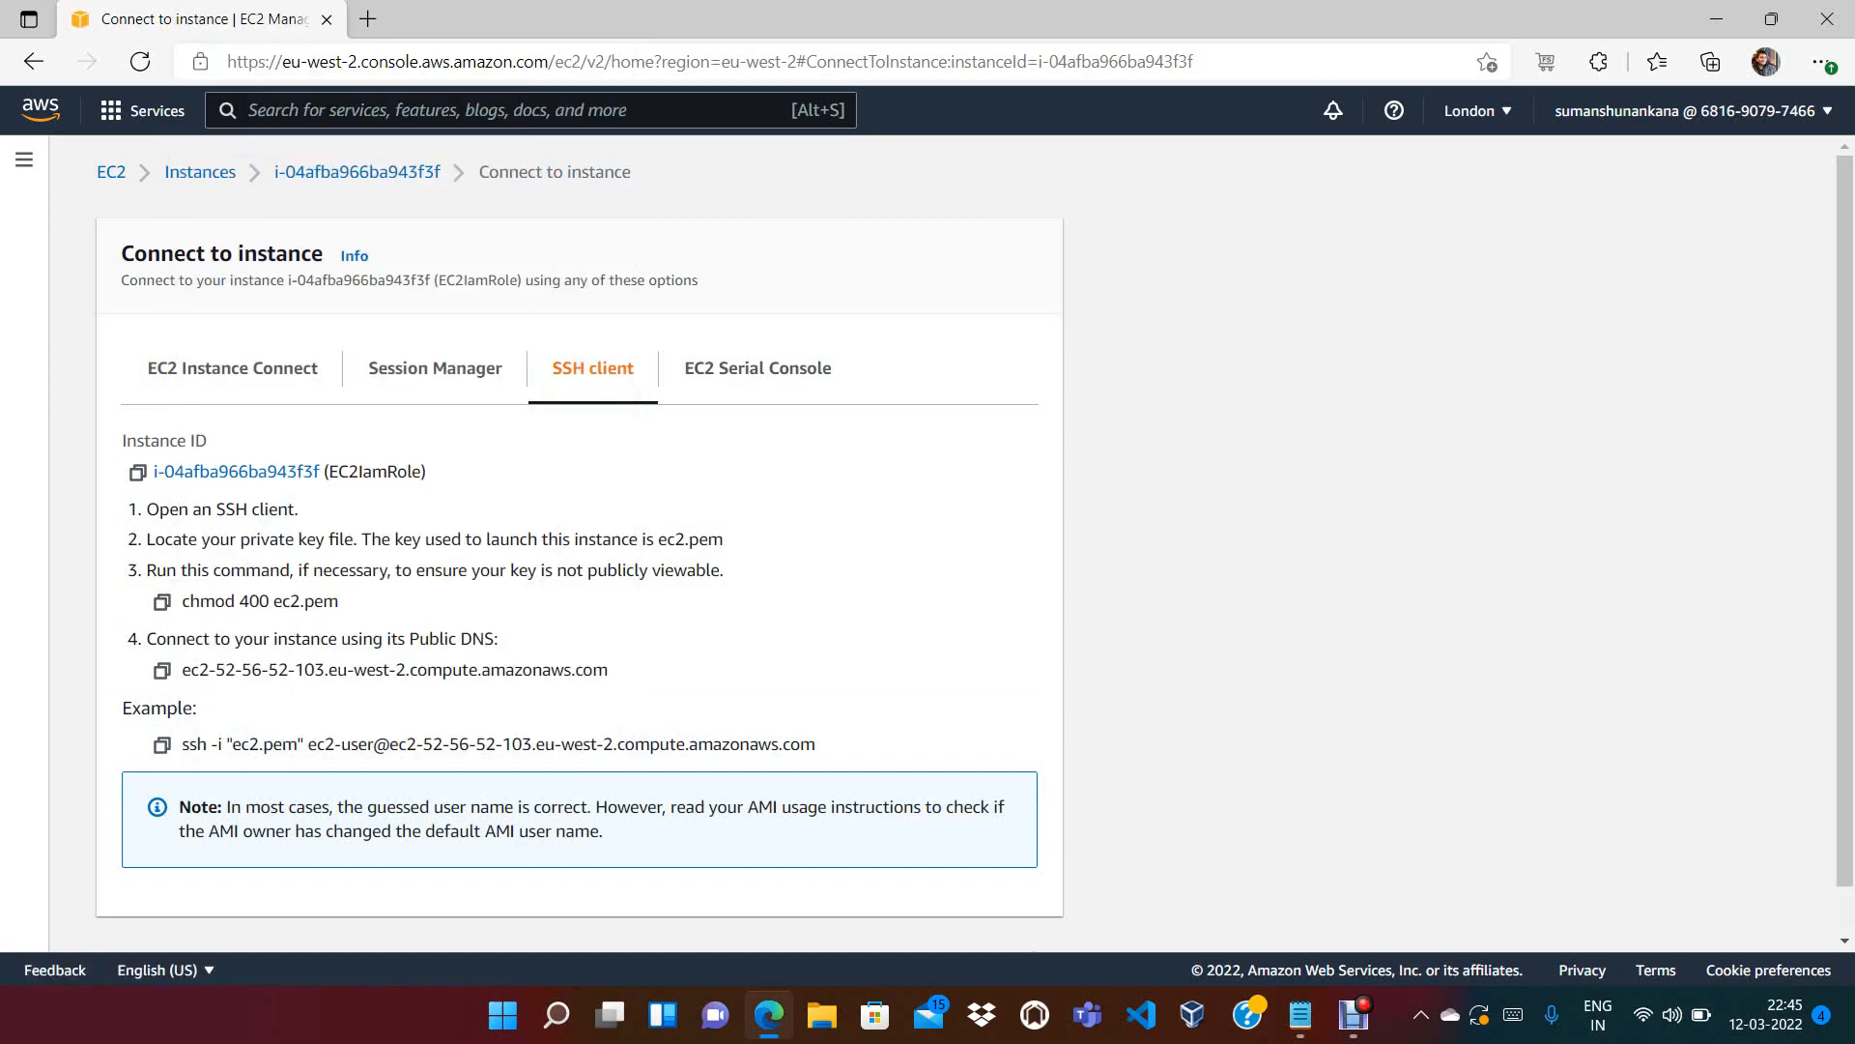
drag(309, 744, 821, 745)
click(841, 749)
drag(608, 670, 146, 569)
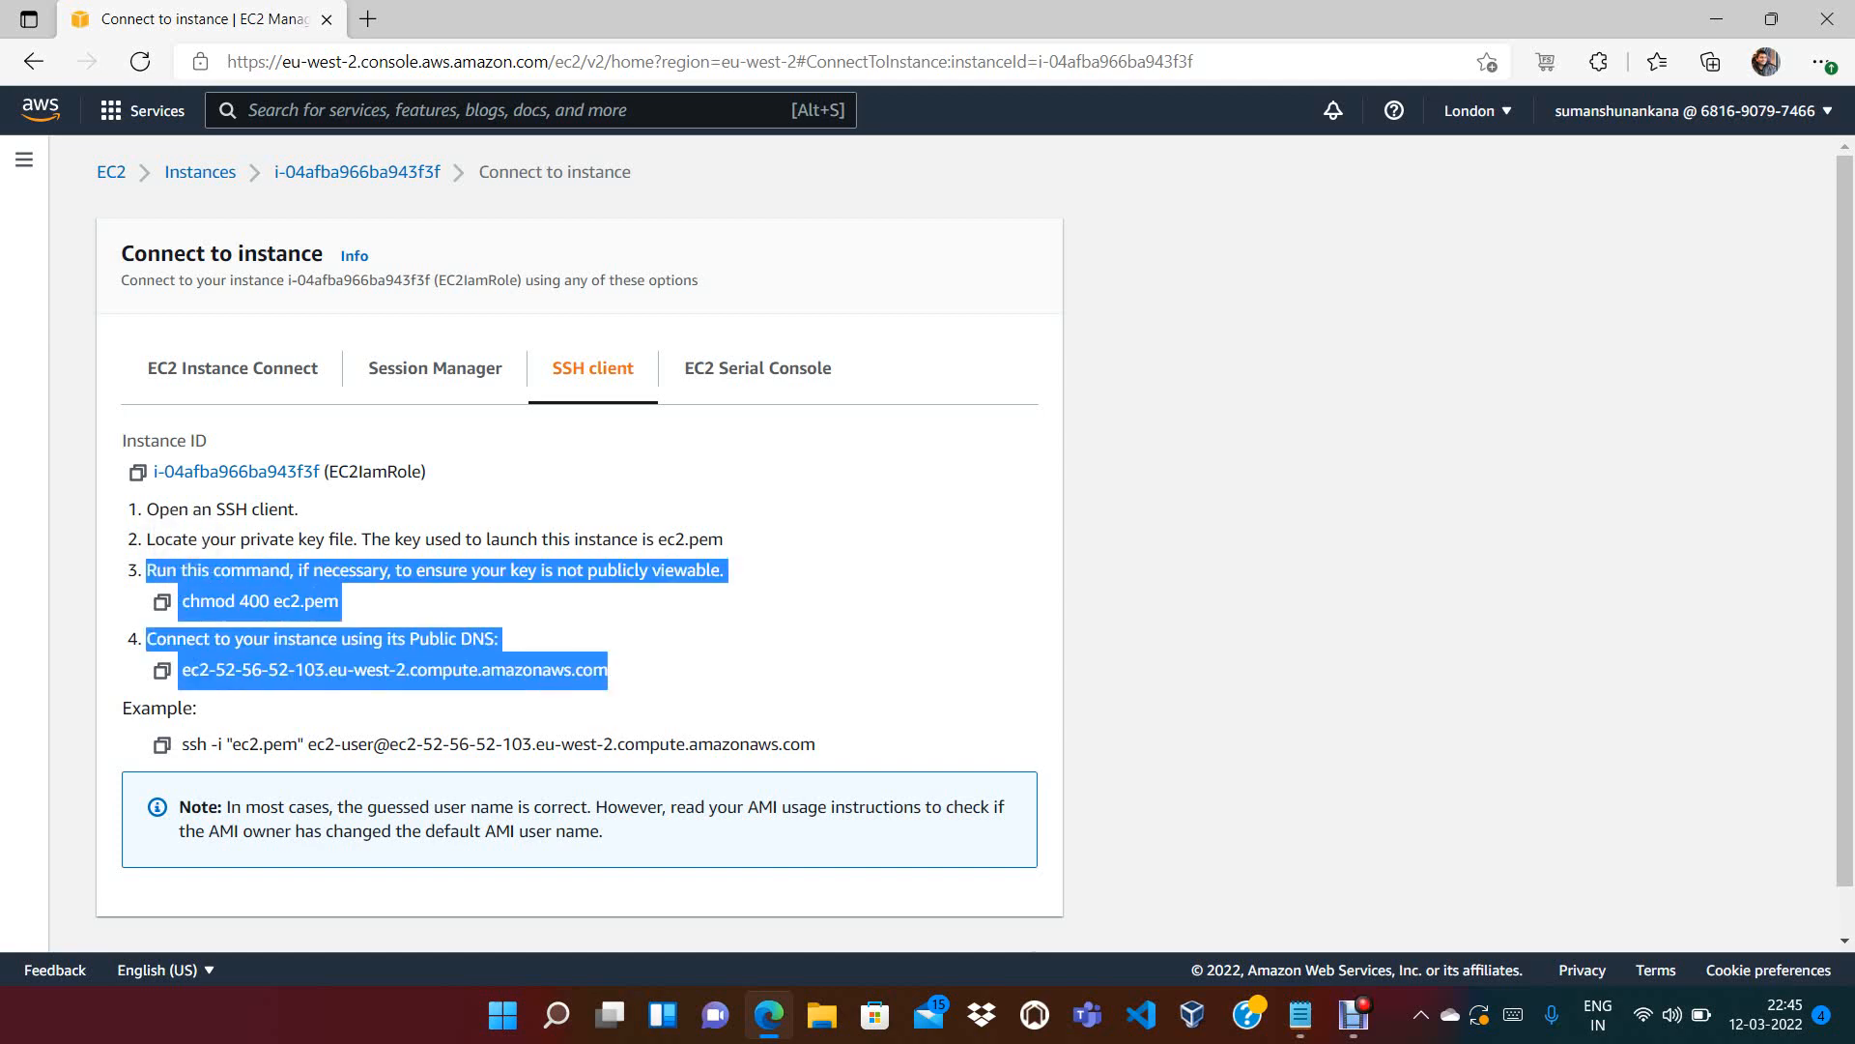
click(734, 638)
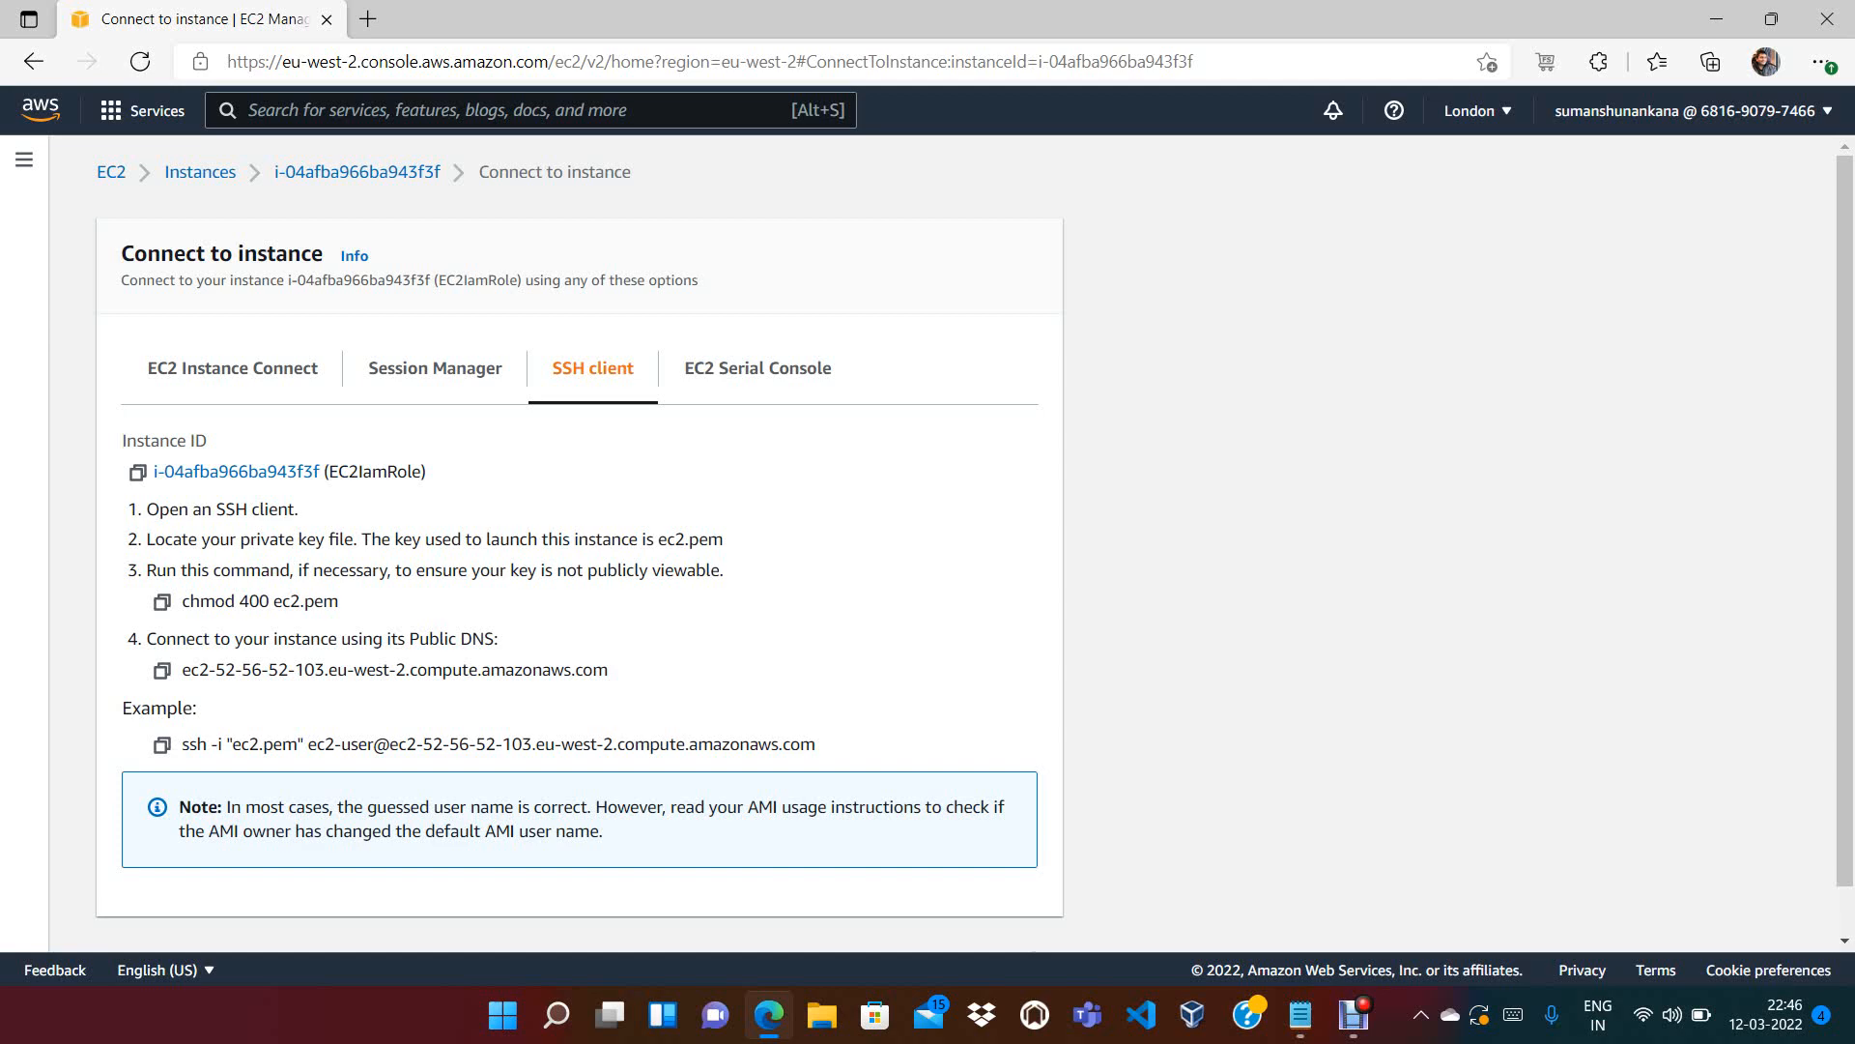
drag(239, 601, 249, 601)
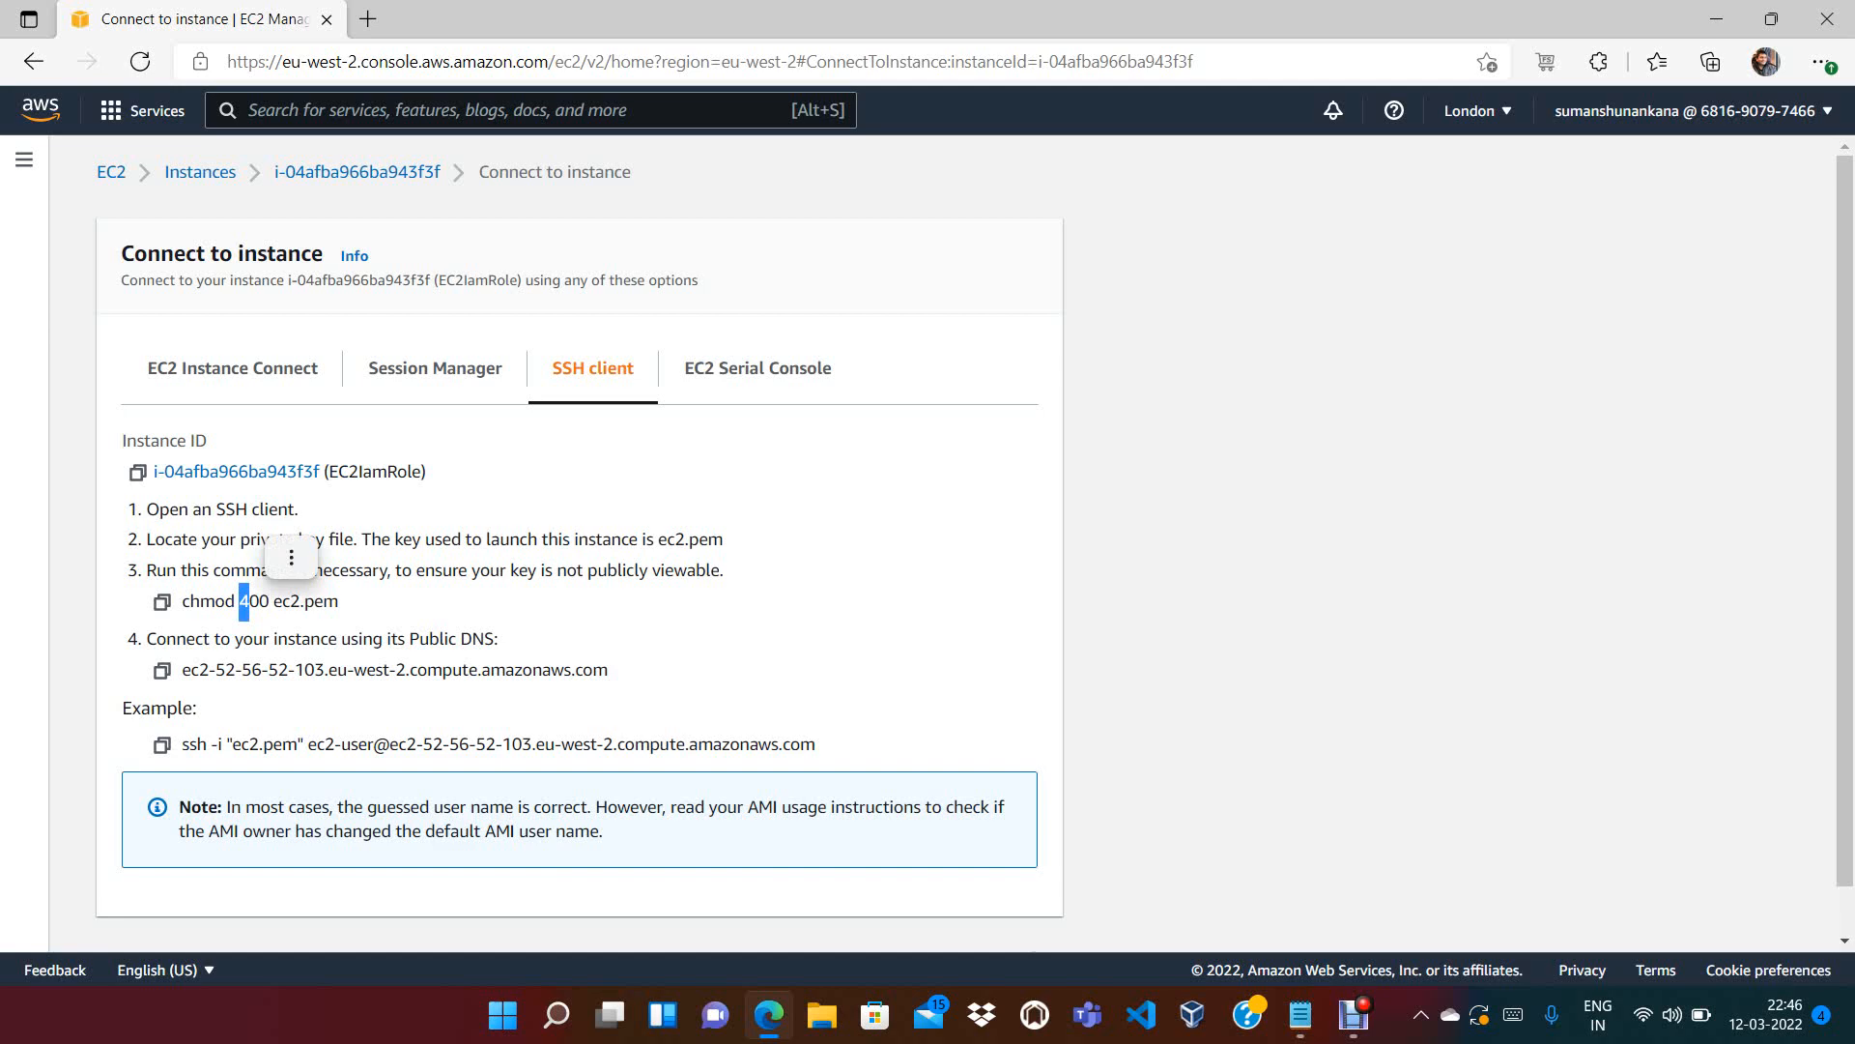
click(253, 601)
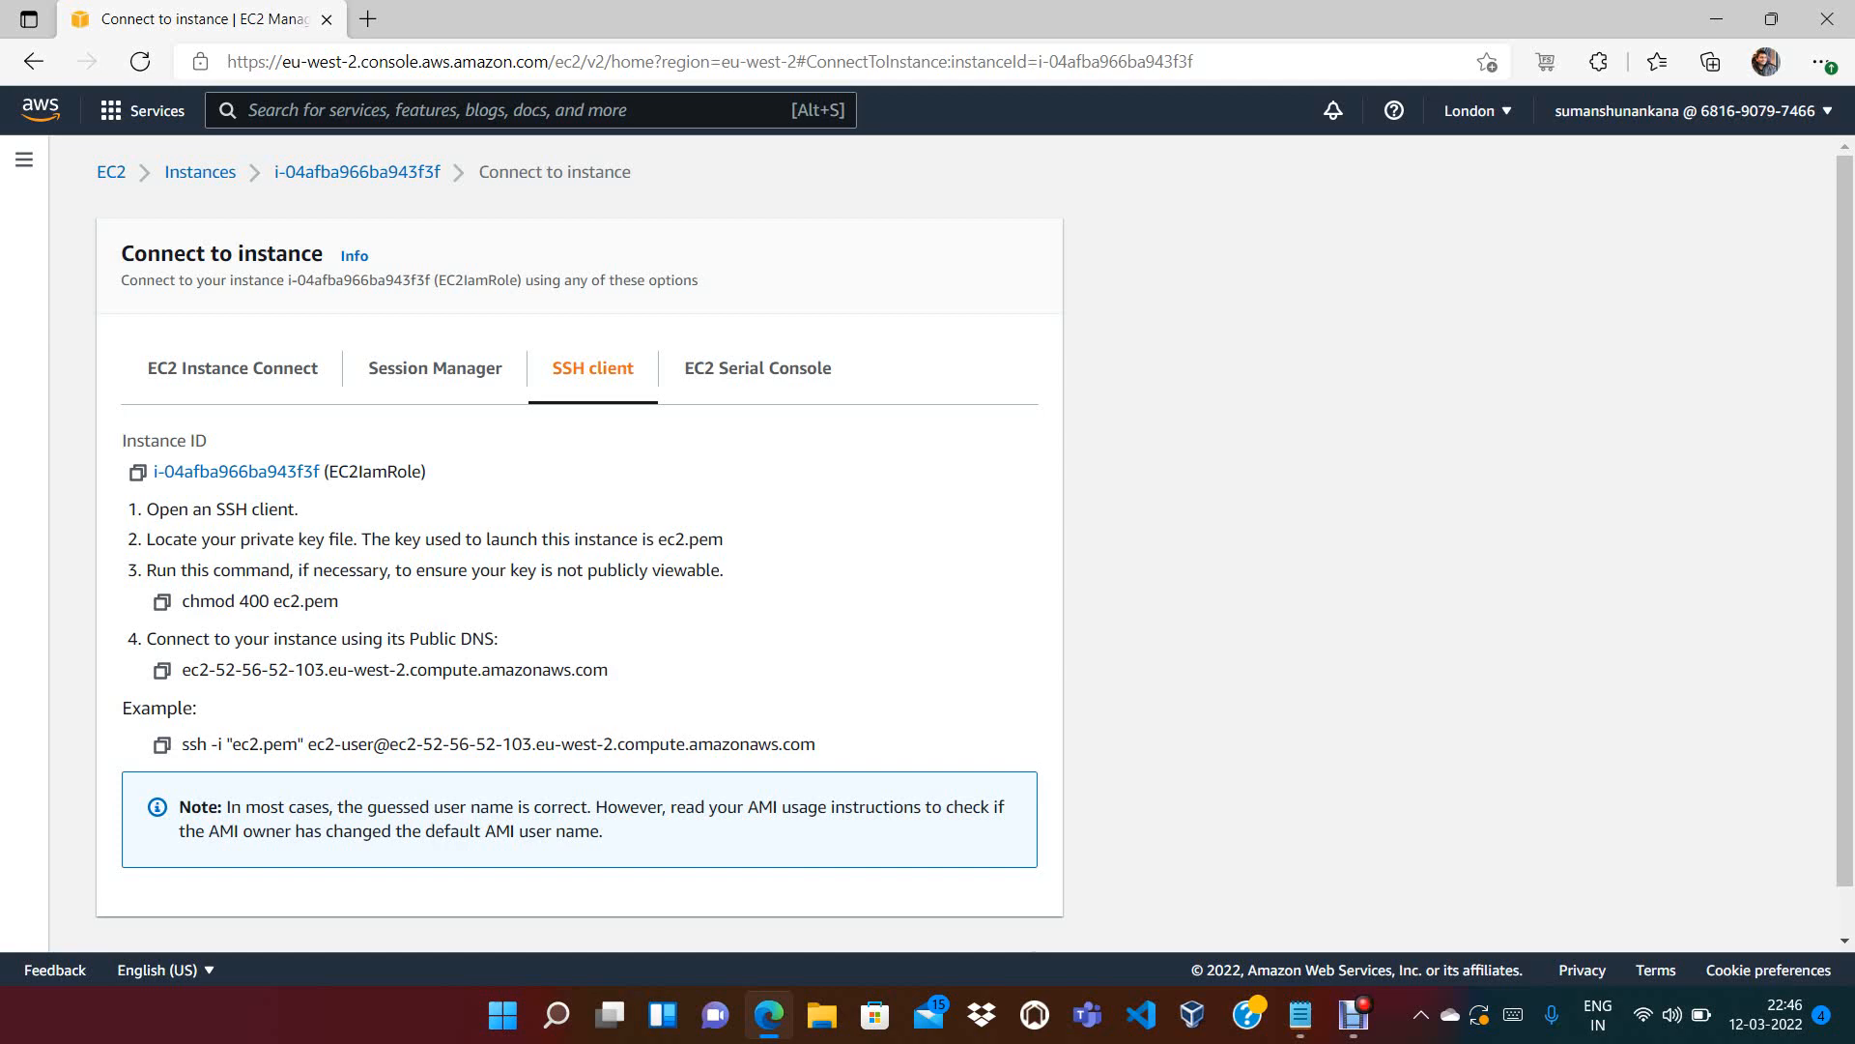
Highlight the chmod 400 ec2.pem command and the not-publicly-viewable note, then return to EC2 Instance Connect
drag(239, 602, 249, 601)
click(244, 601)
drag(235, 601, 249, 601)
click(247, 602)
drag(565, 570, 707, 571)
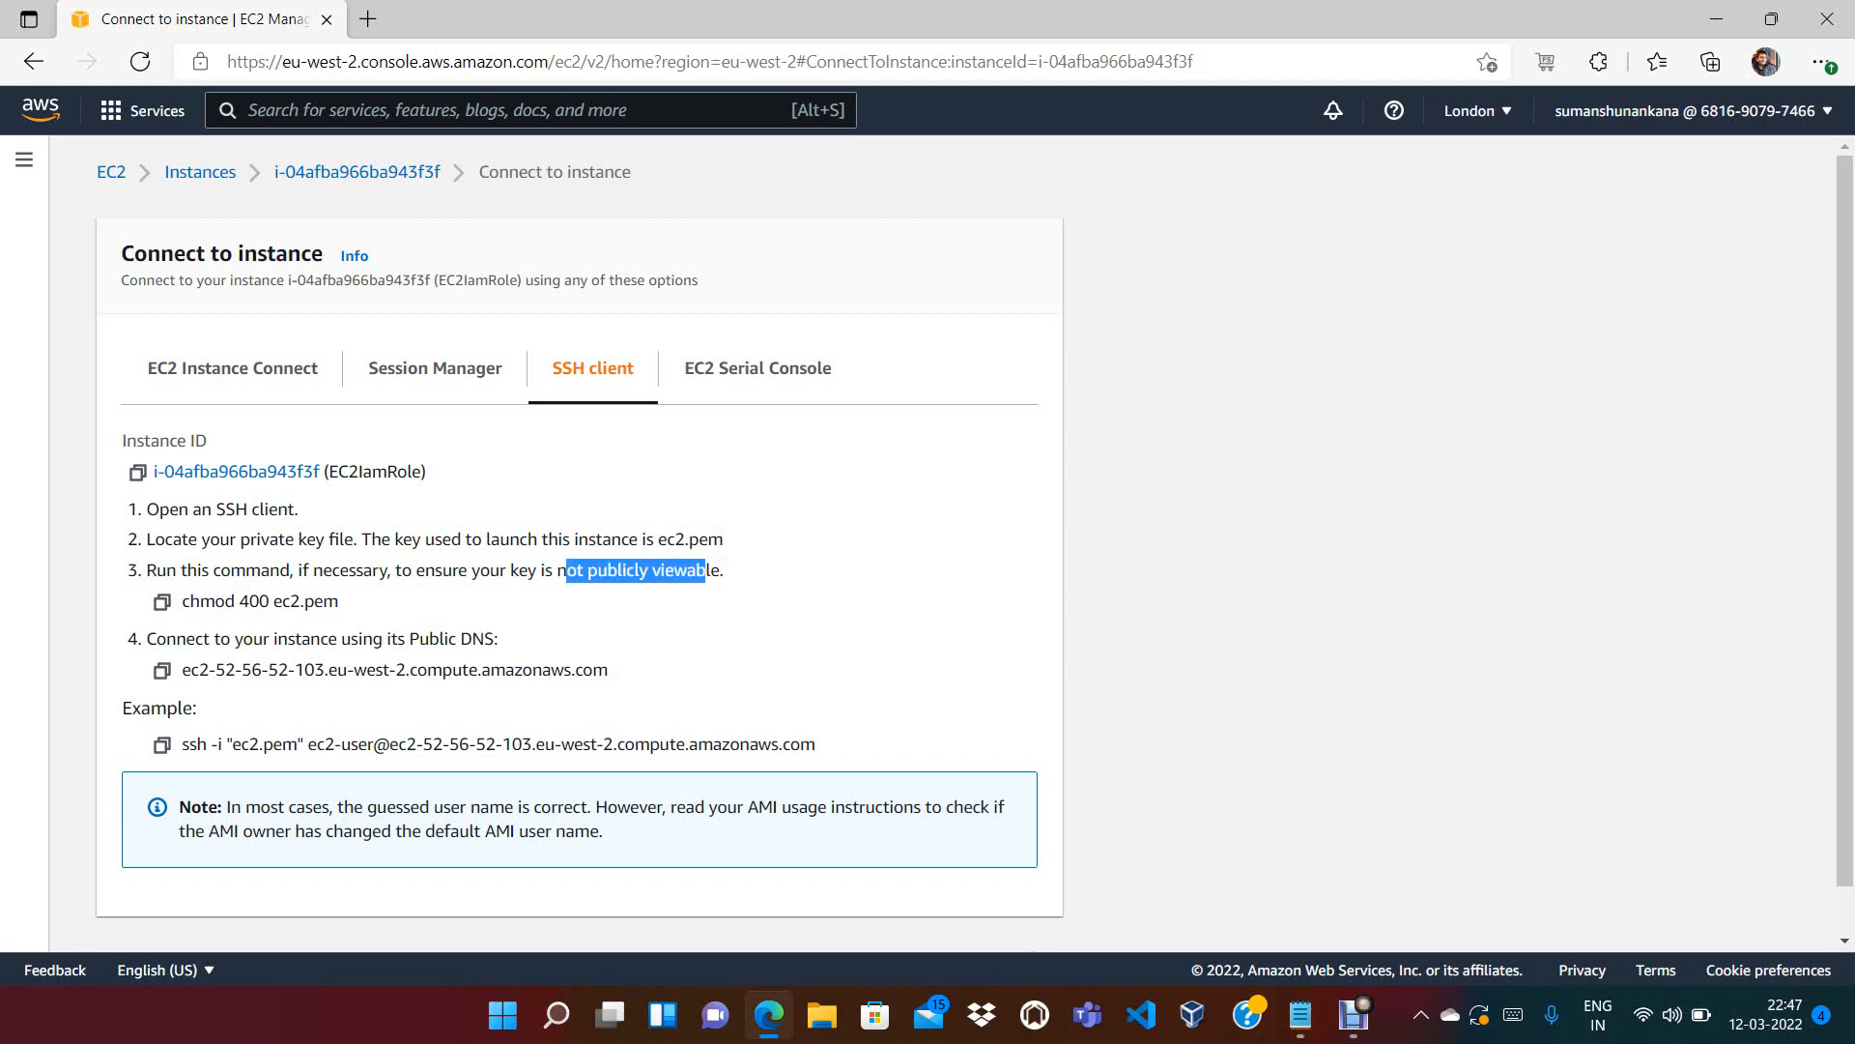
drag(182, 601, 338, 601)
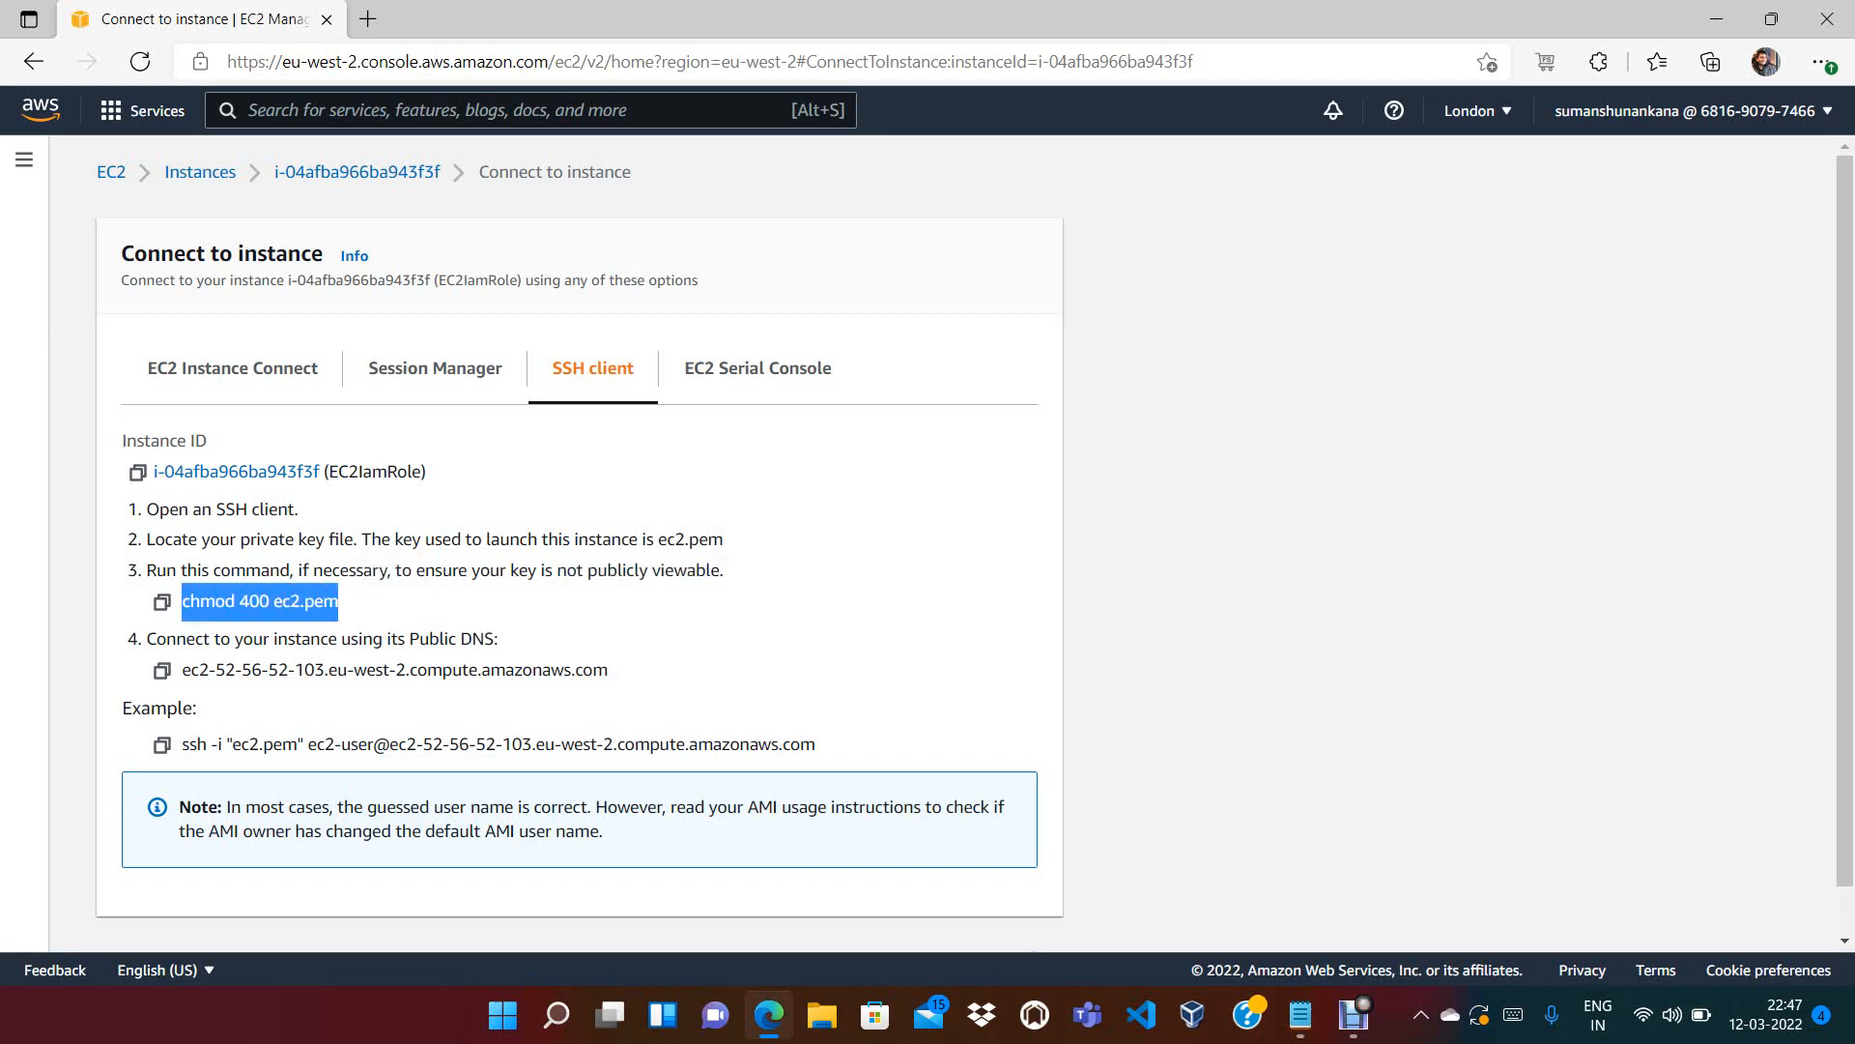
click(415, 618)
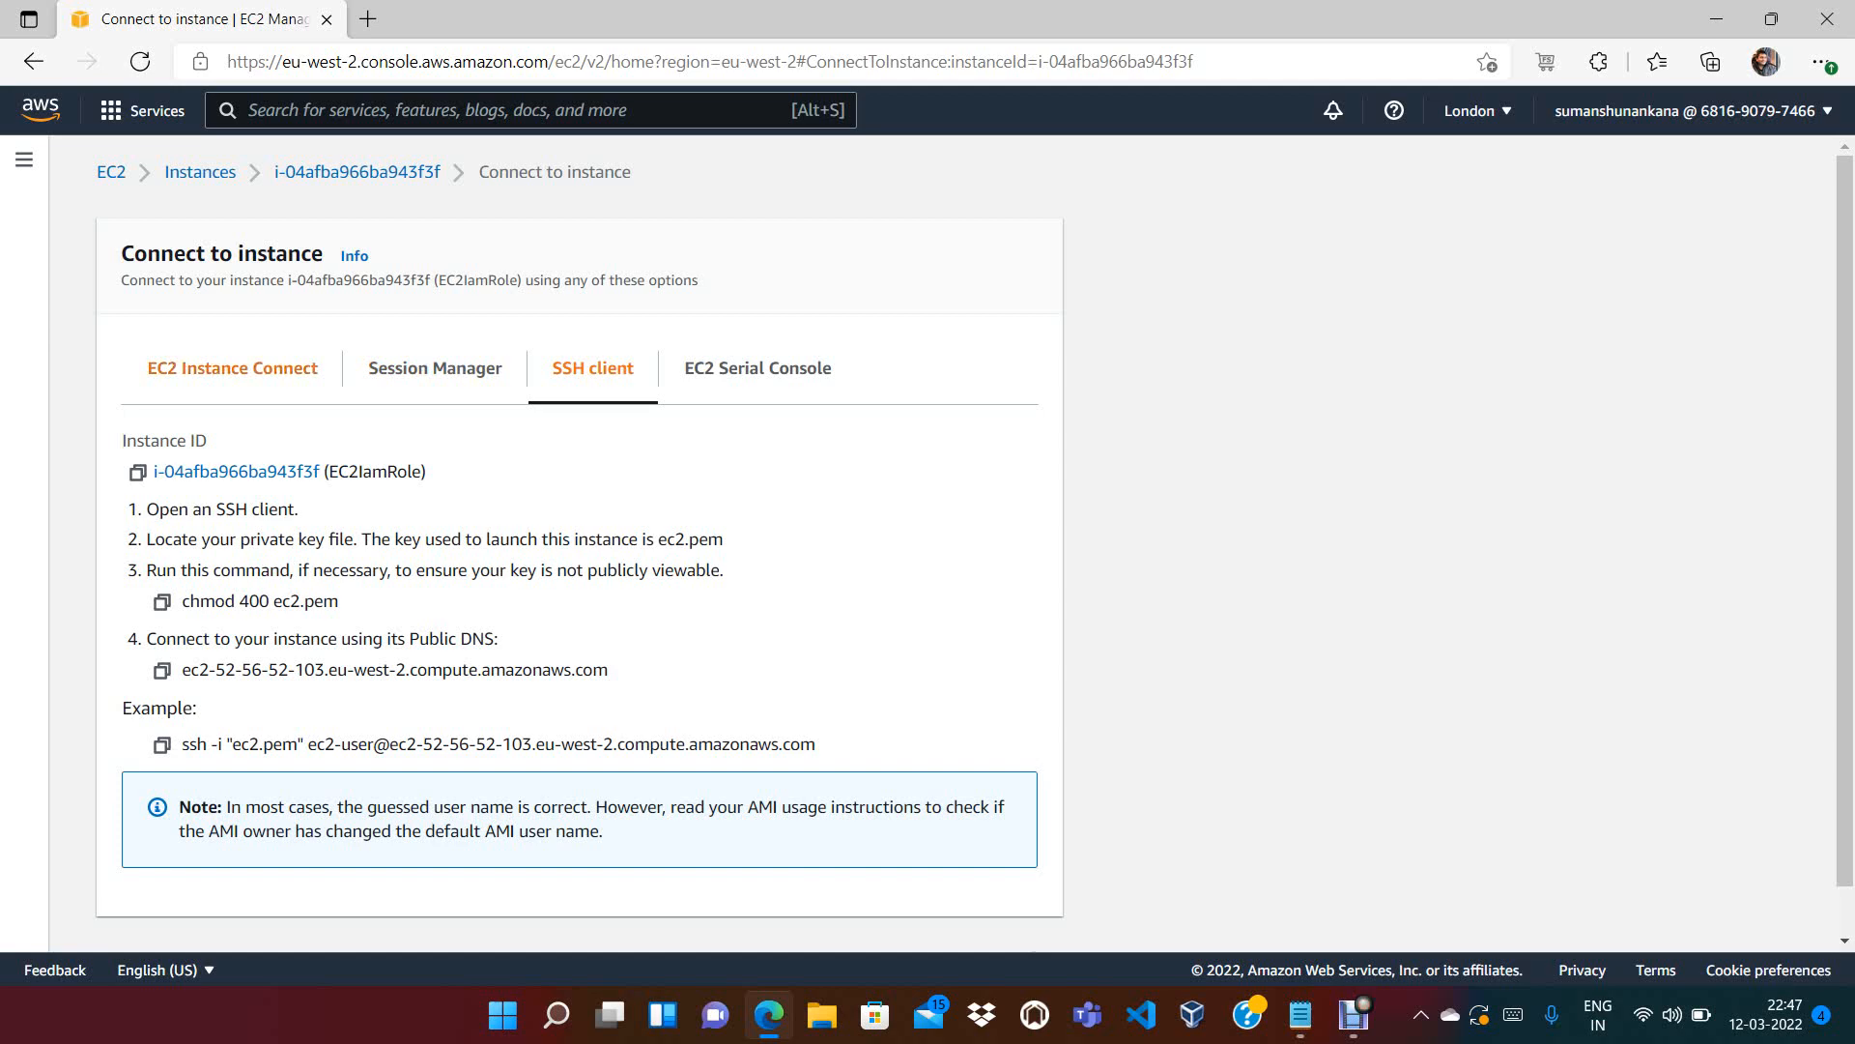
click(232, 368)
Connect to EC2IamRole as ec2-user through EC2 Instance Connect in a browser shell
click(1003, 887)
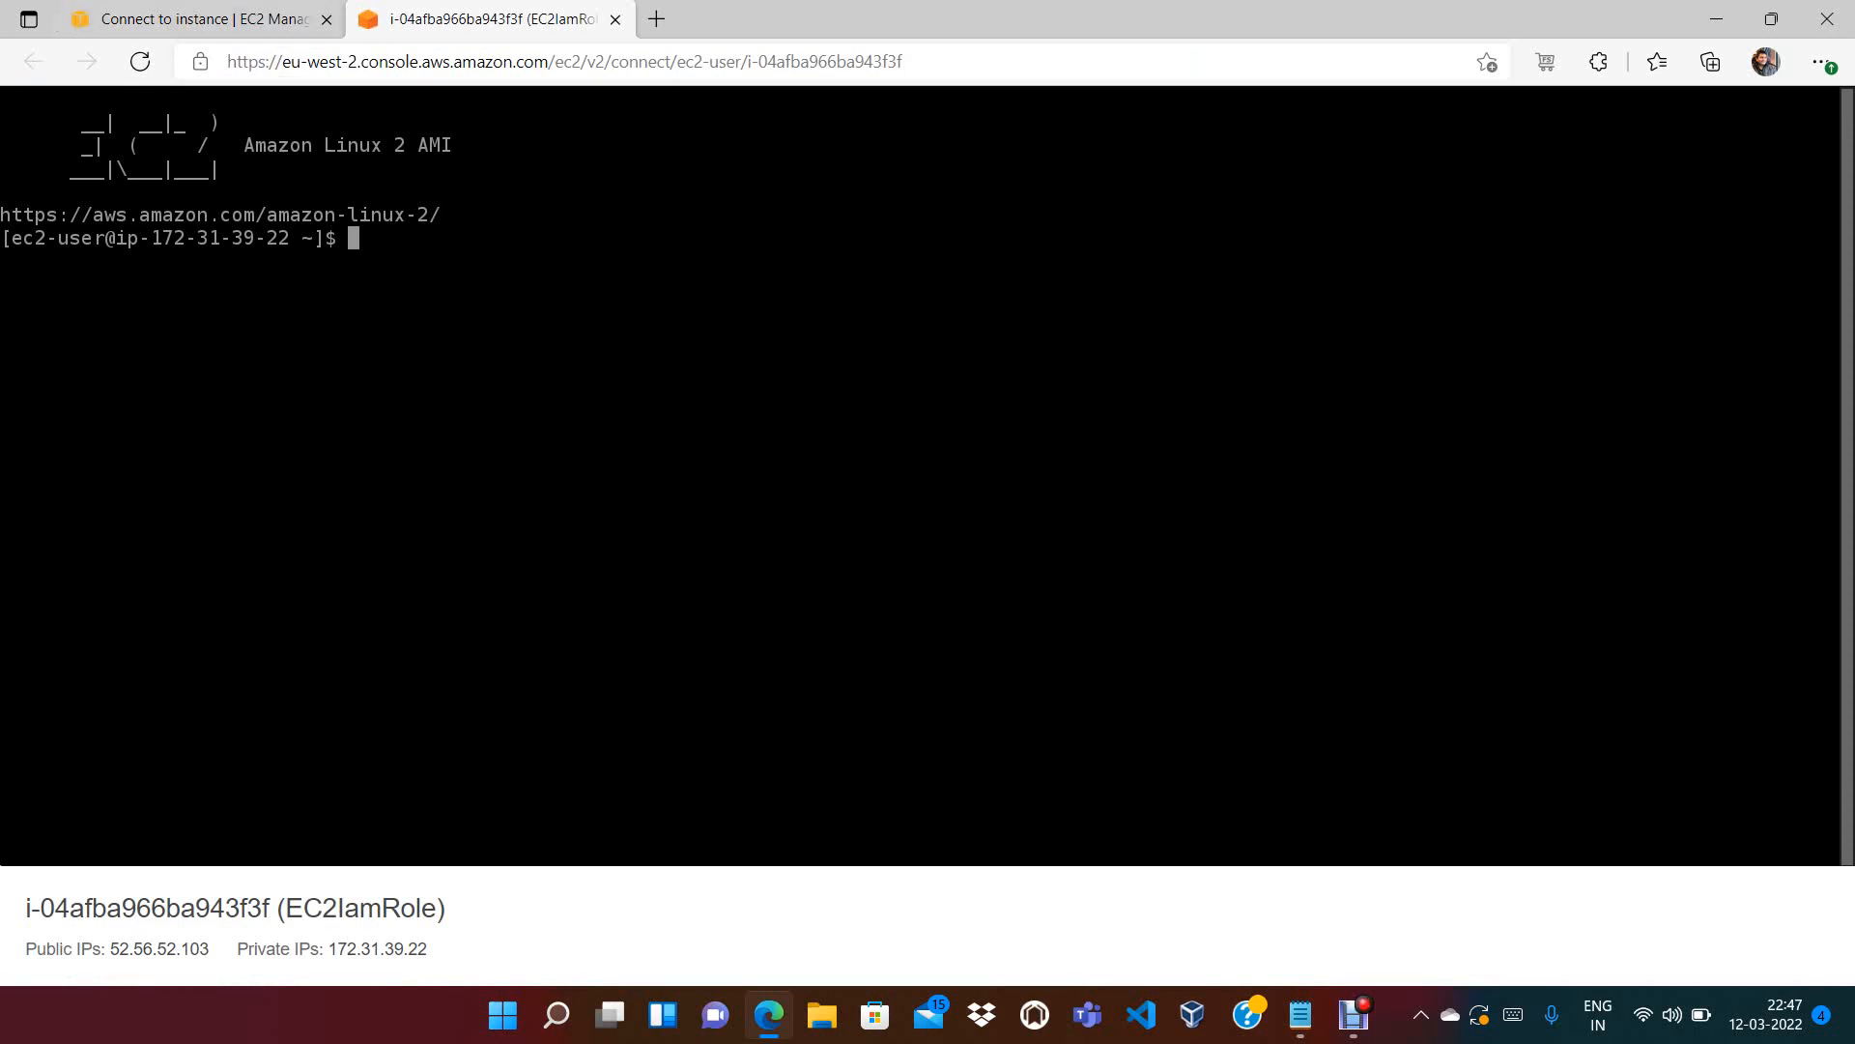
click(201, 19)
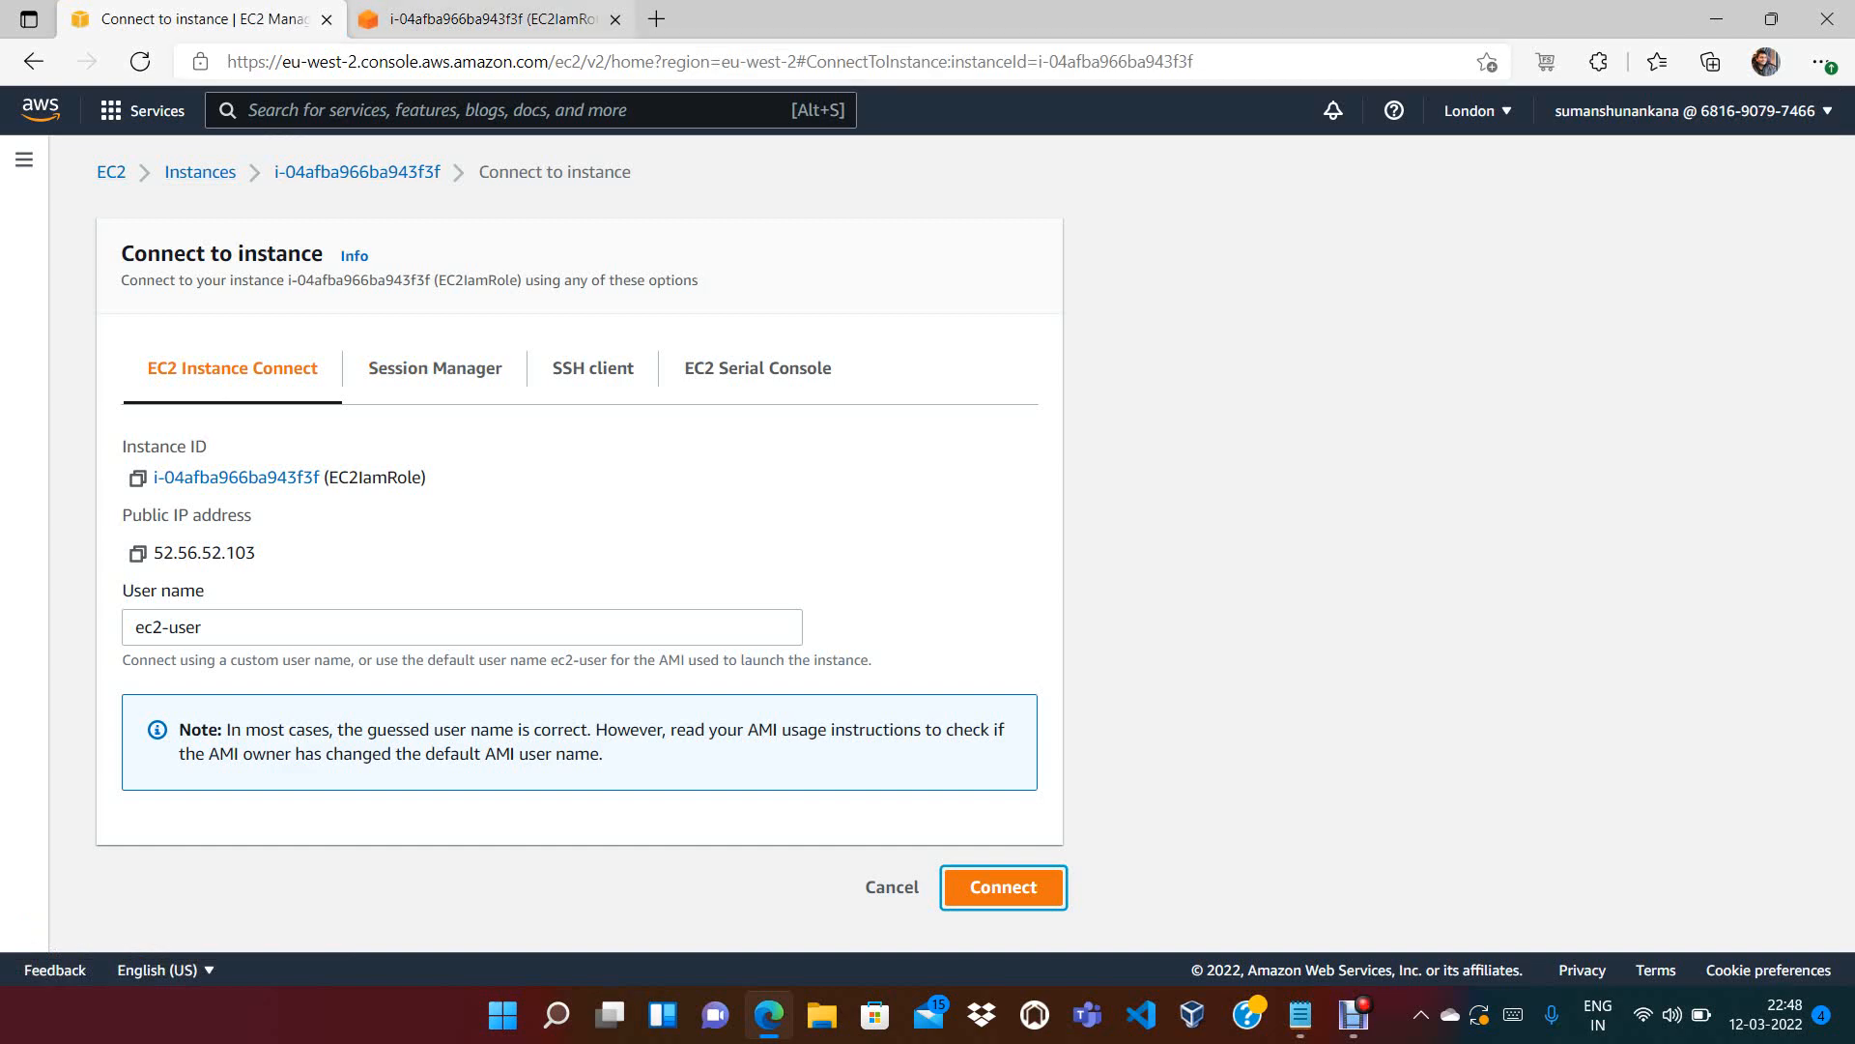
click(490, 19)
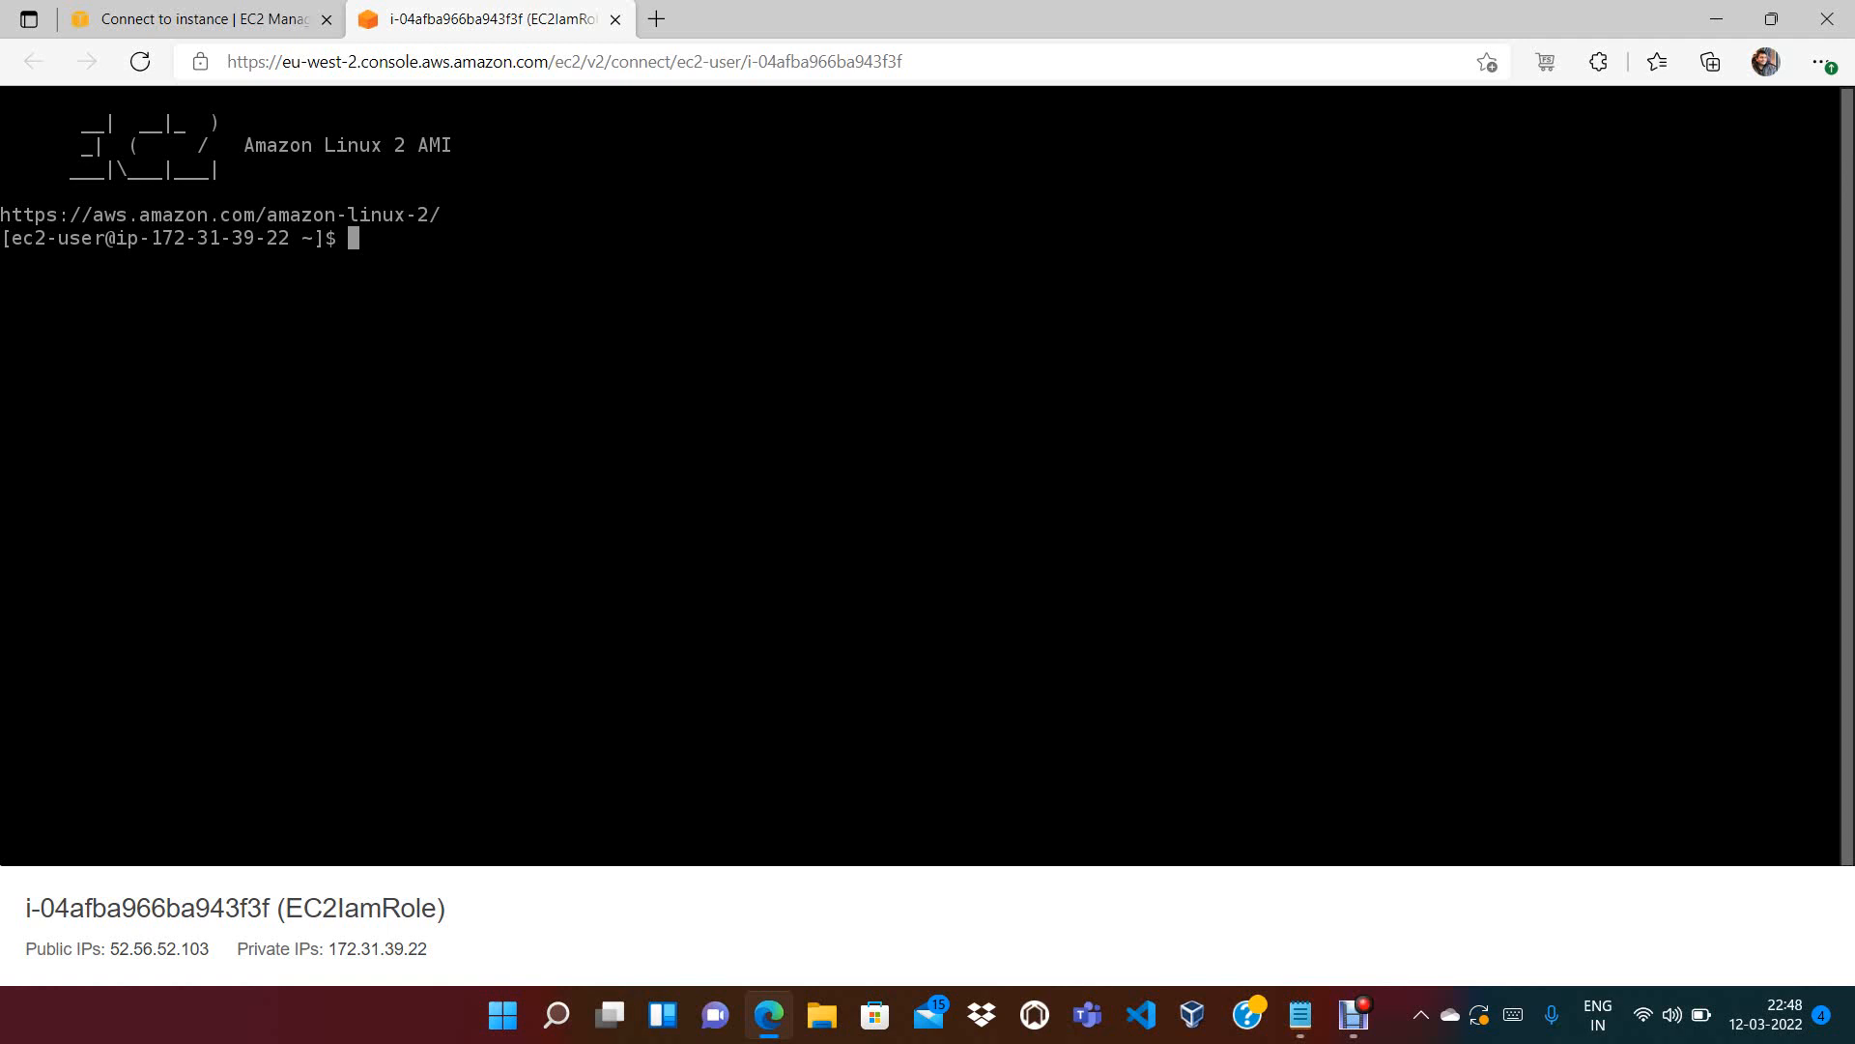
Run aws --version and highlight the CLI, Python, platform and botocore versions in the output
text(aws --version)
key(Return)
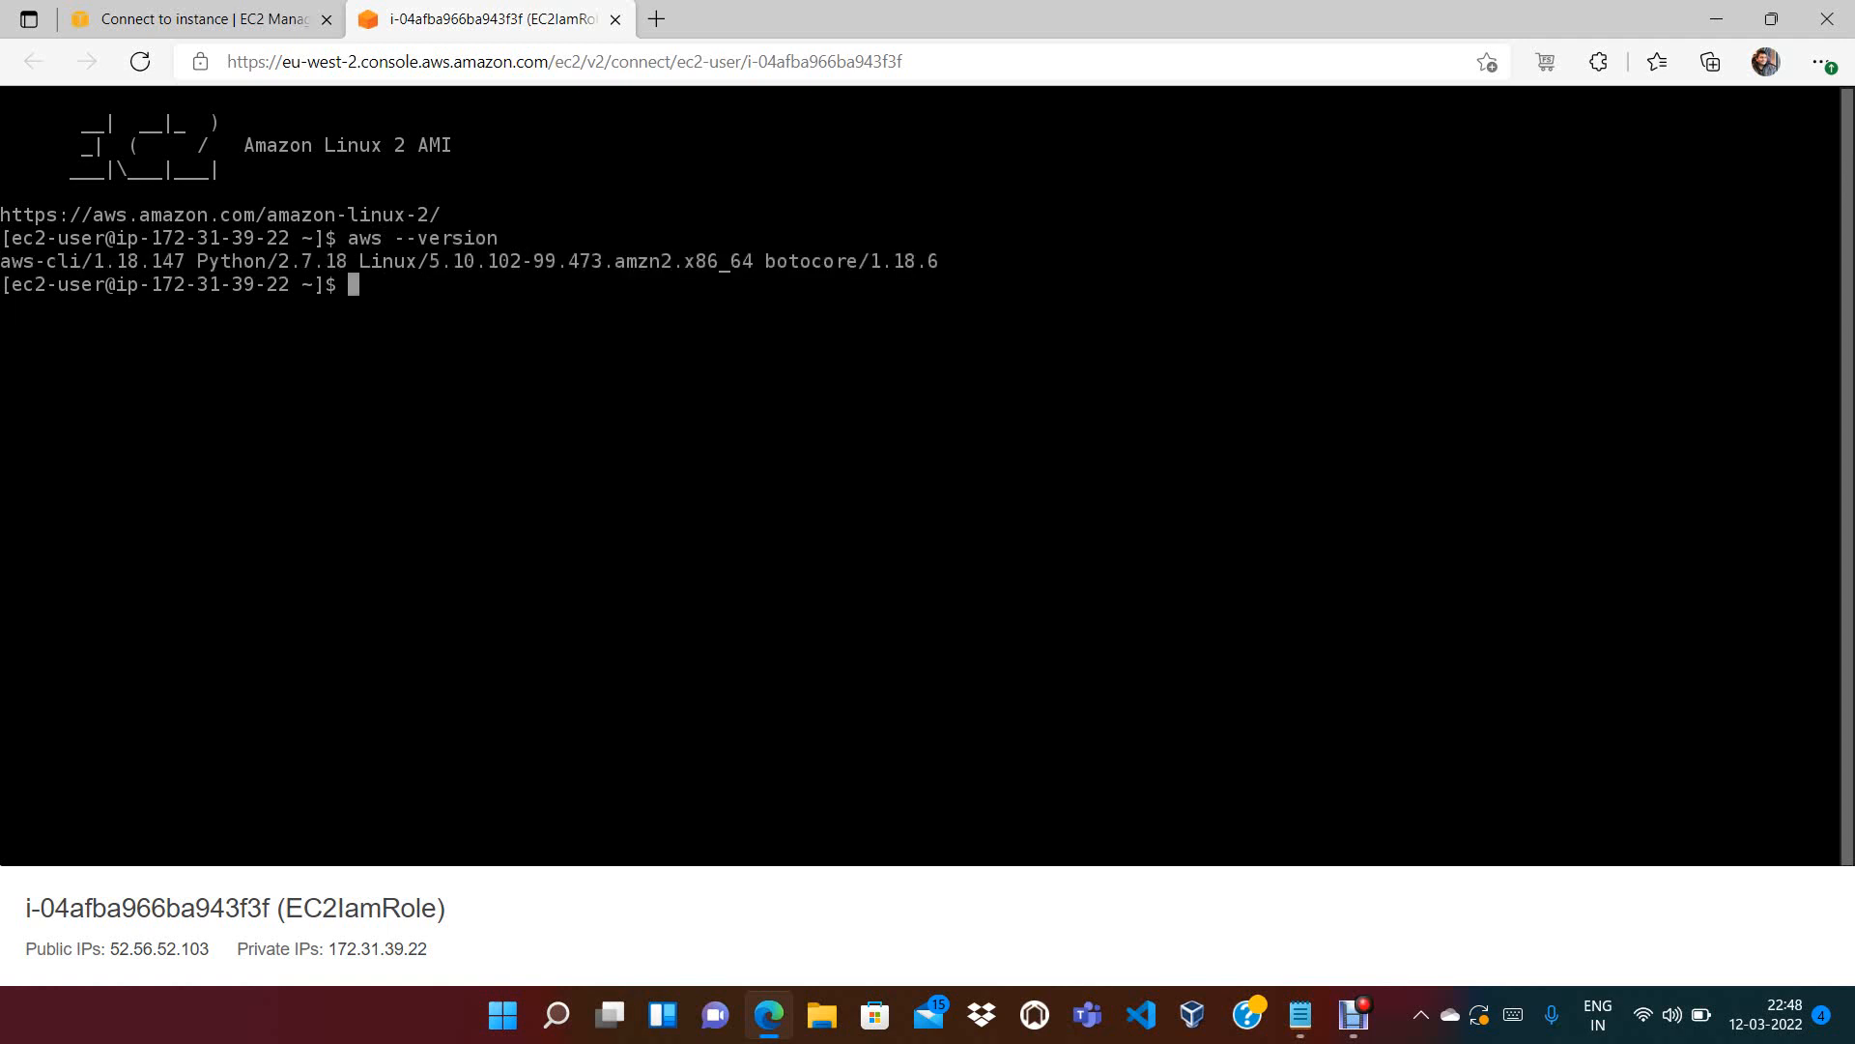
drag(94, 261, 139, 261)
drag(186, 261, 499, 261)
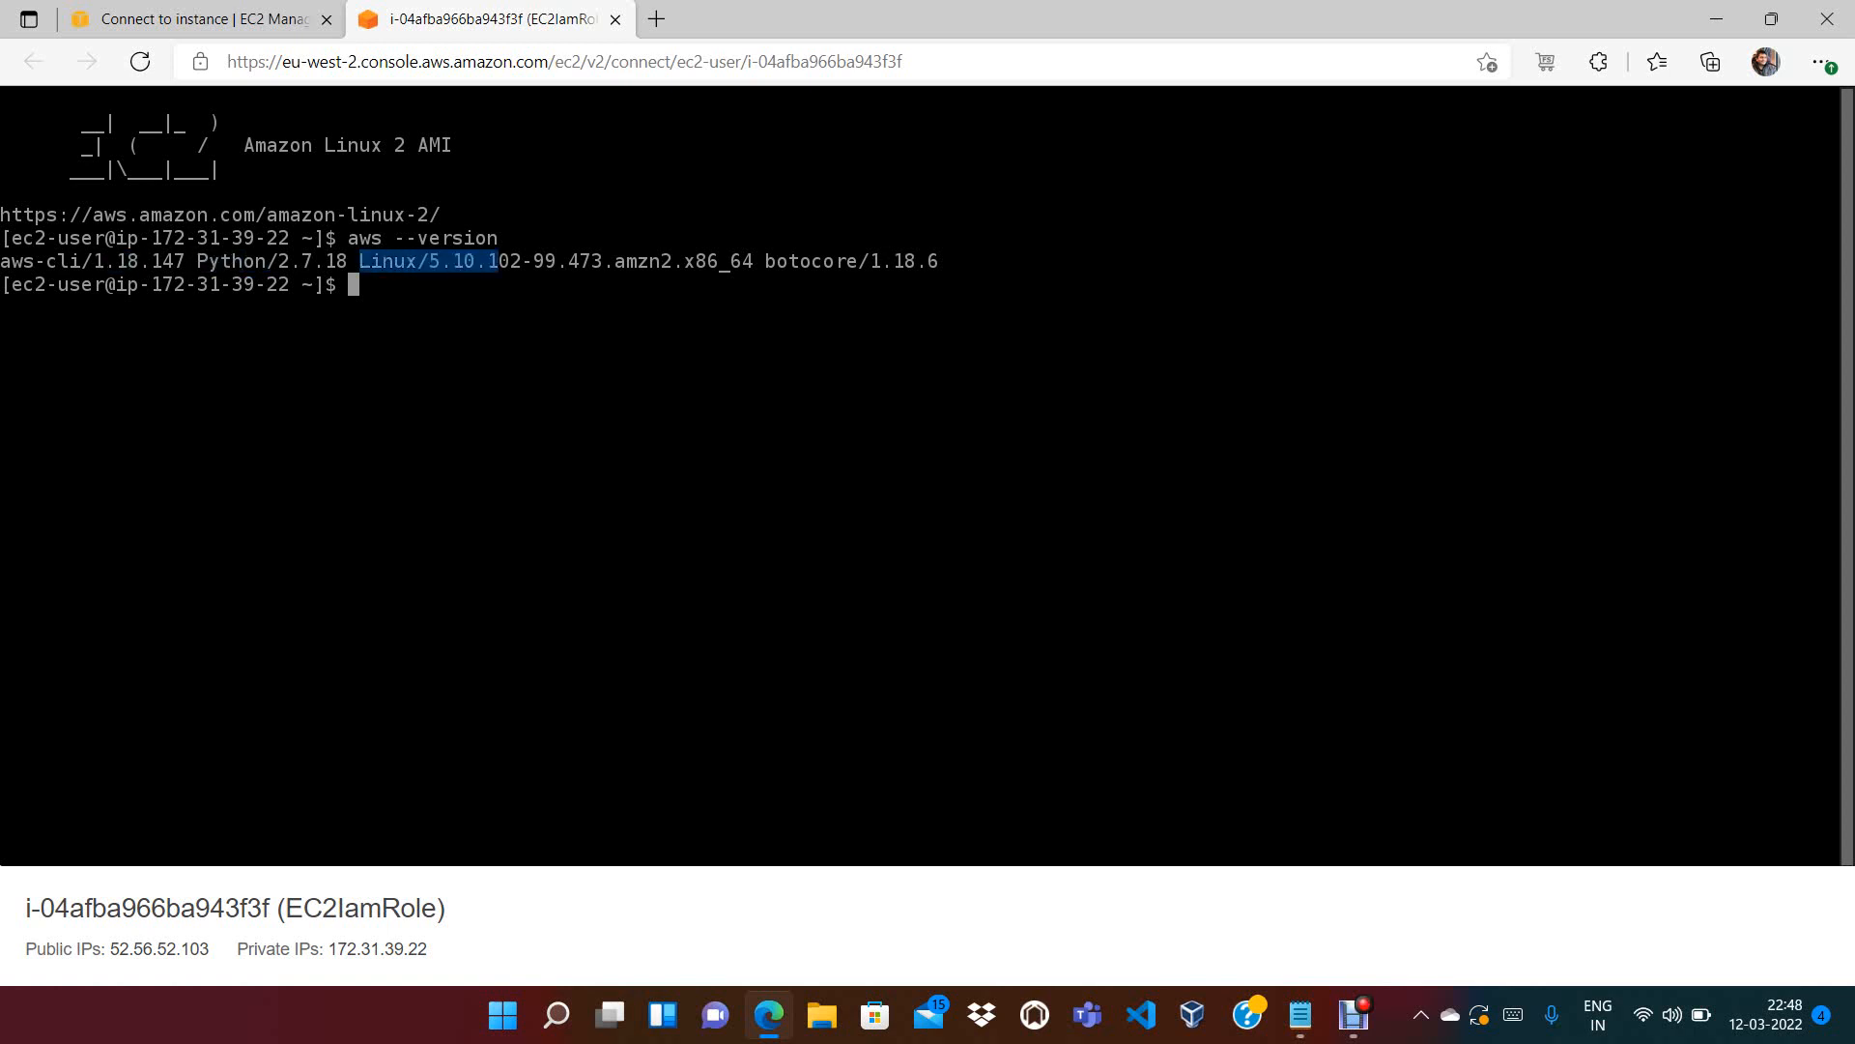
drag(672, 261, 742, 261)
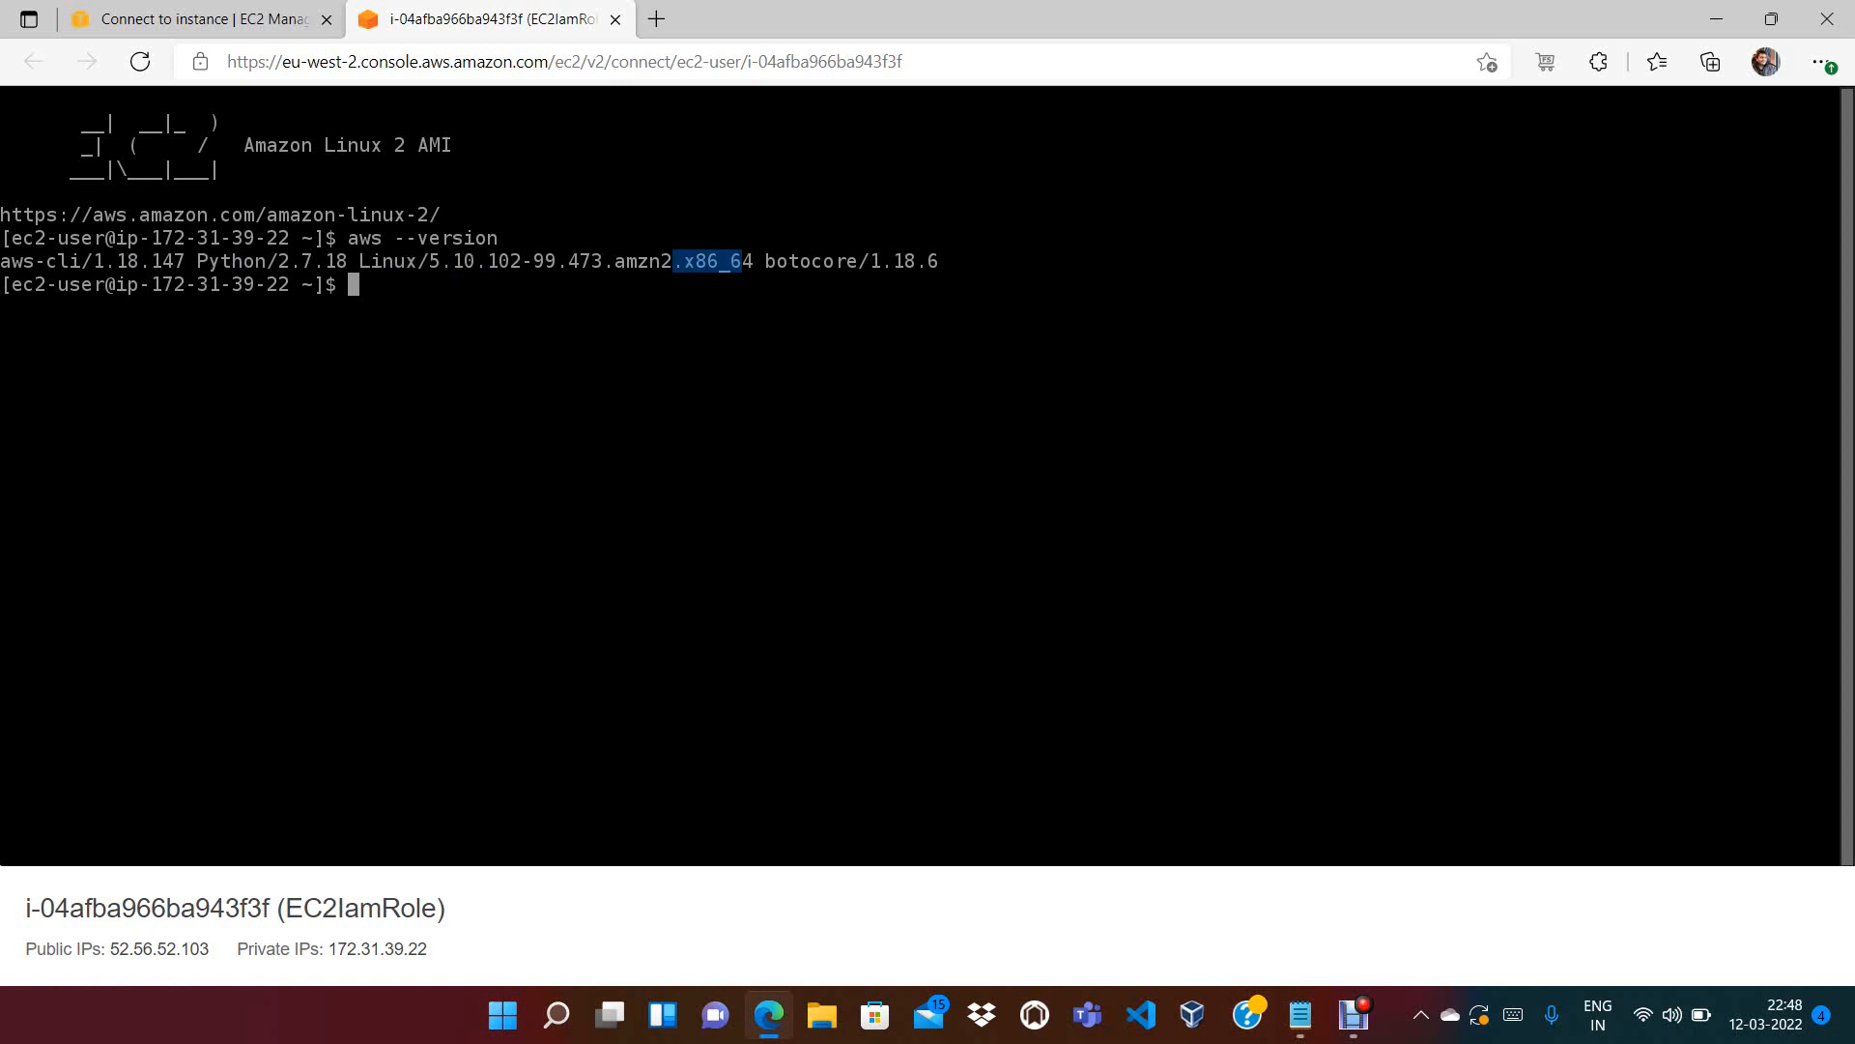
drag(870, 261, 928, 261)
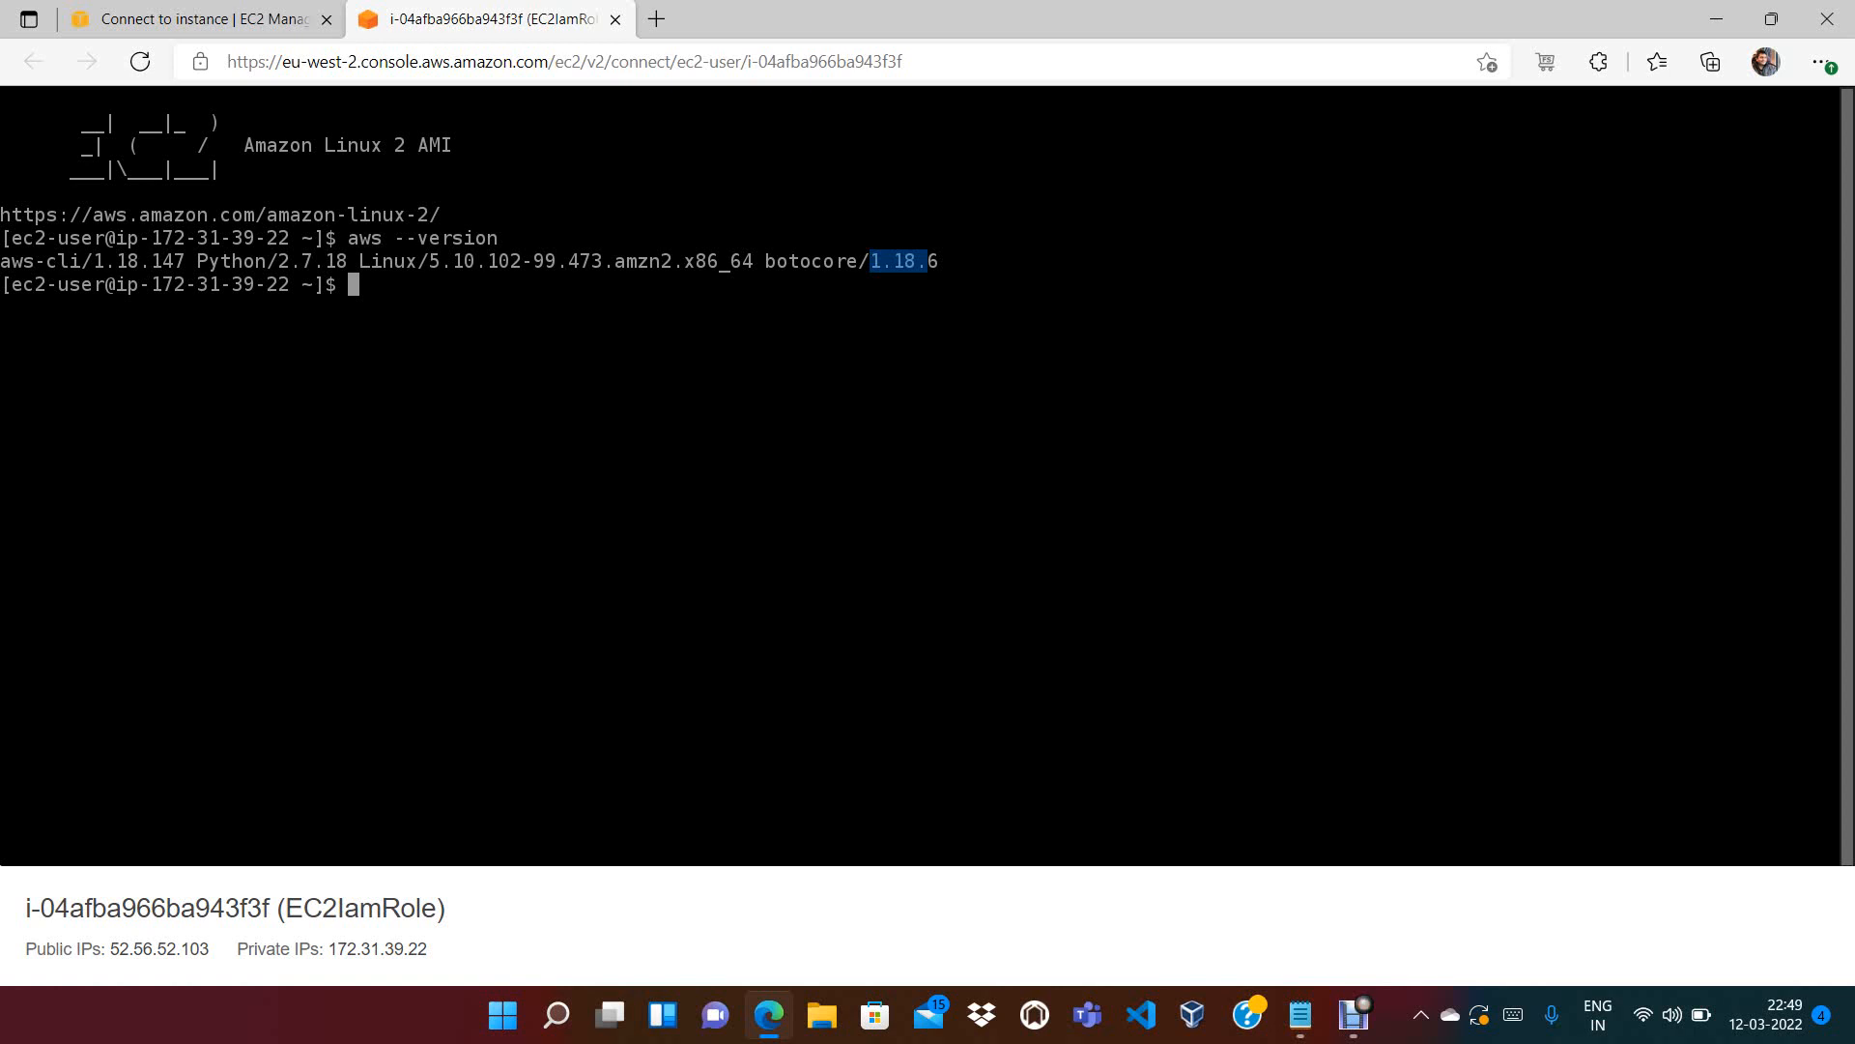
click(205, 19)
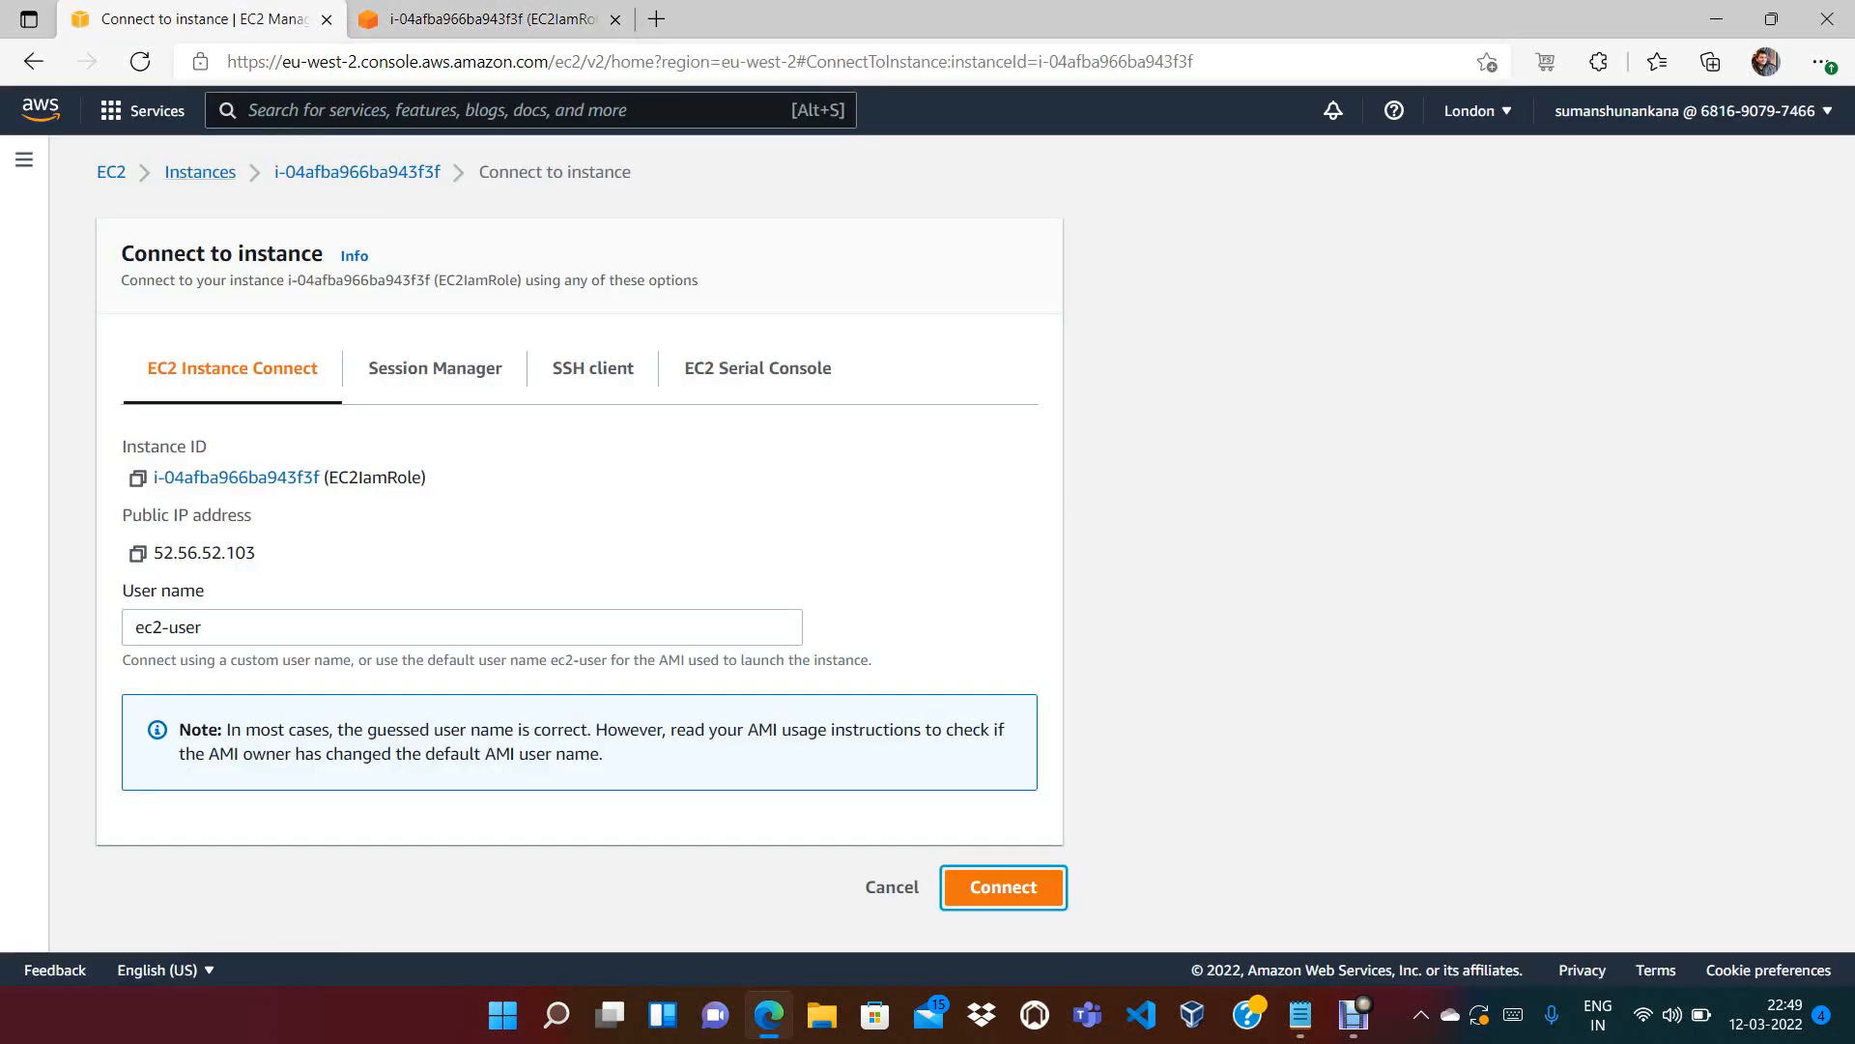
Open the EC2 Dashboard from the breadcrumb and close the SQL Server info banner
click(111, 172)
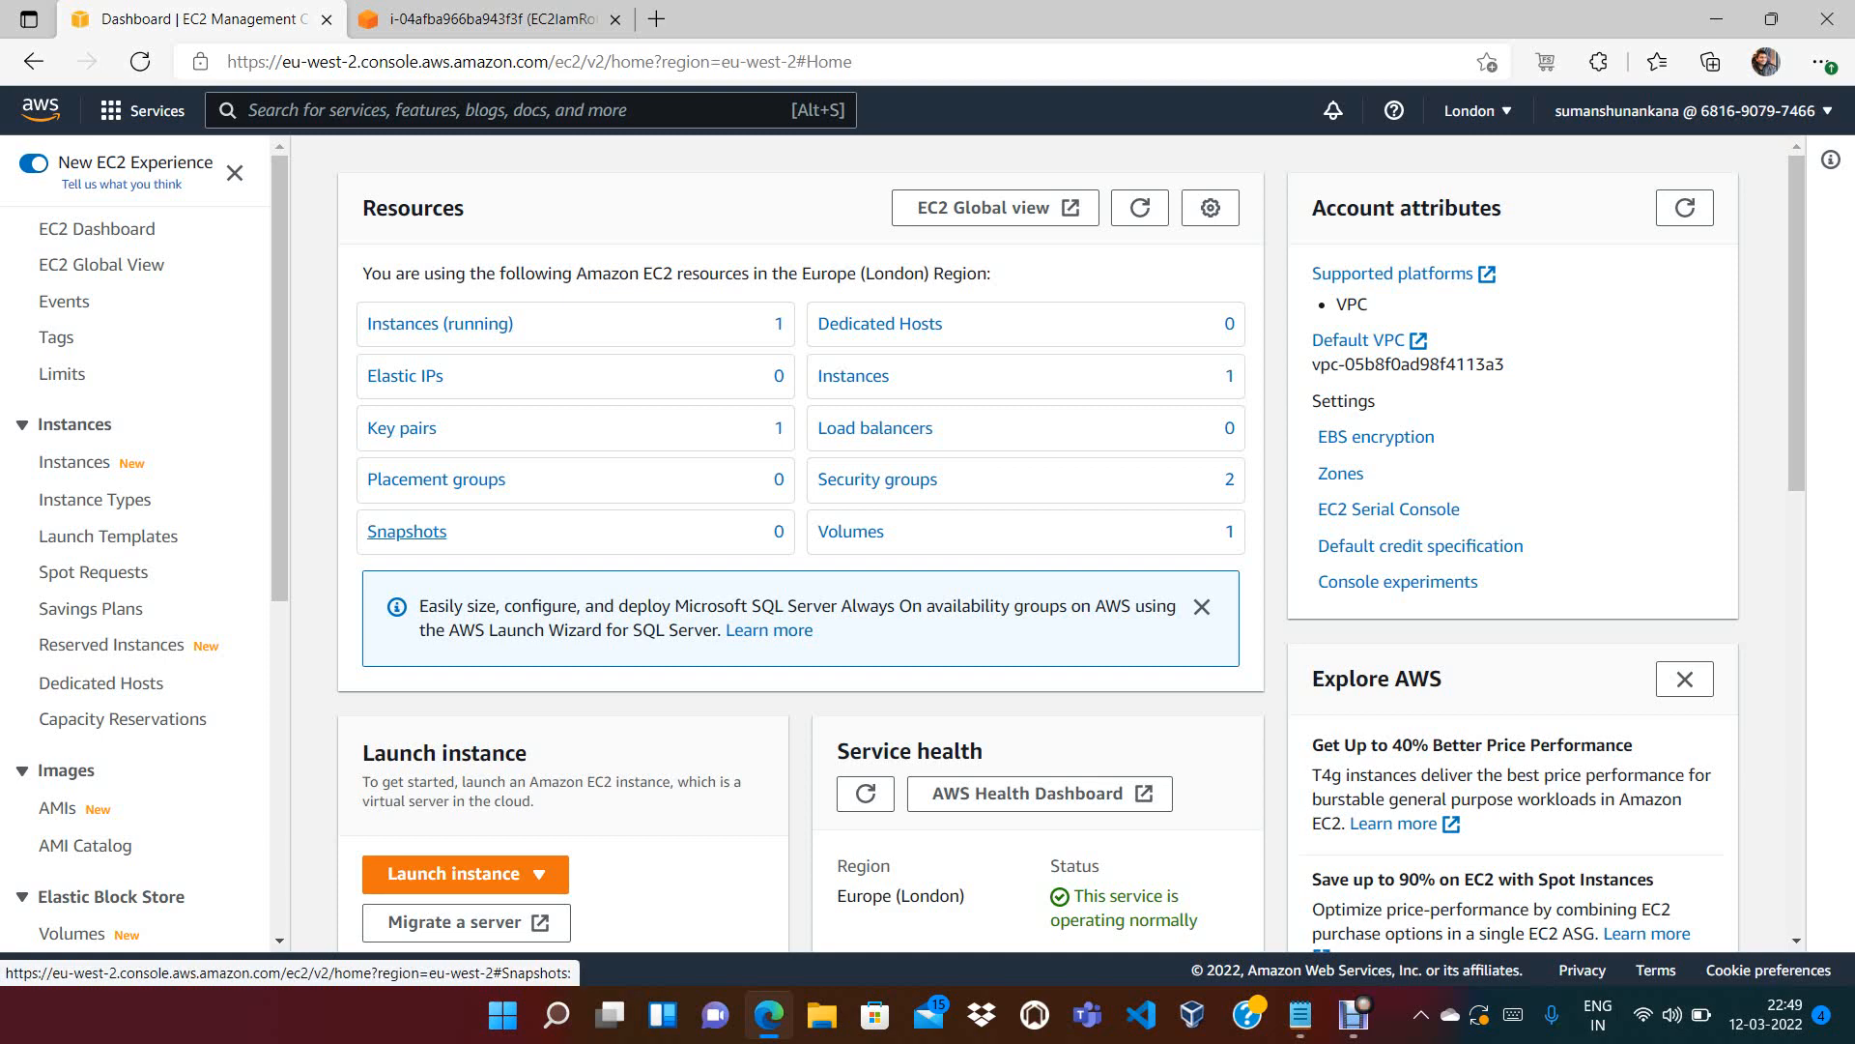
click(1202, 607)
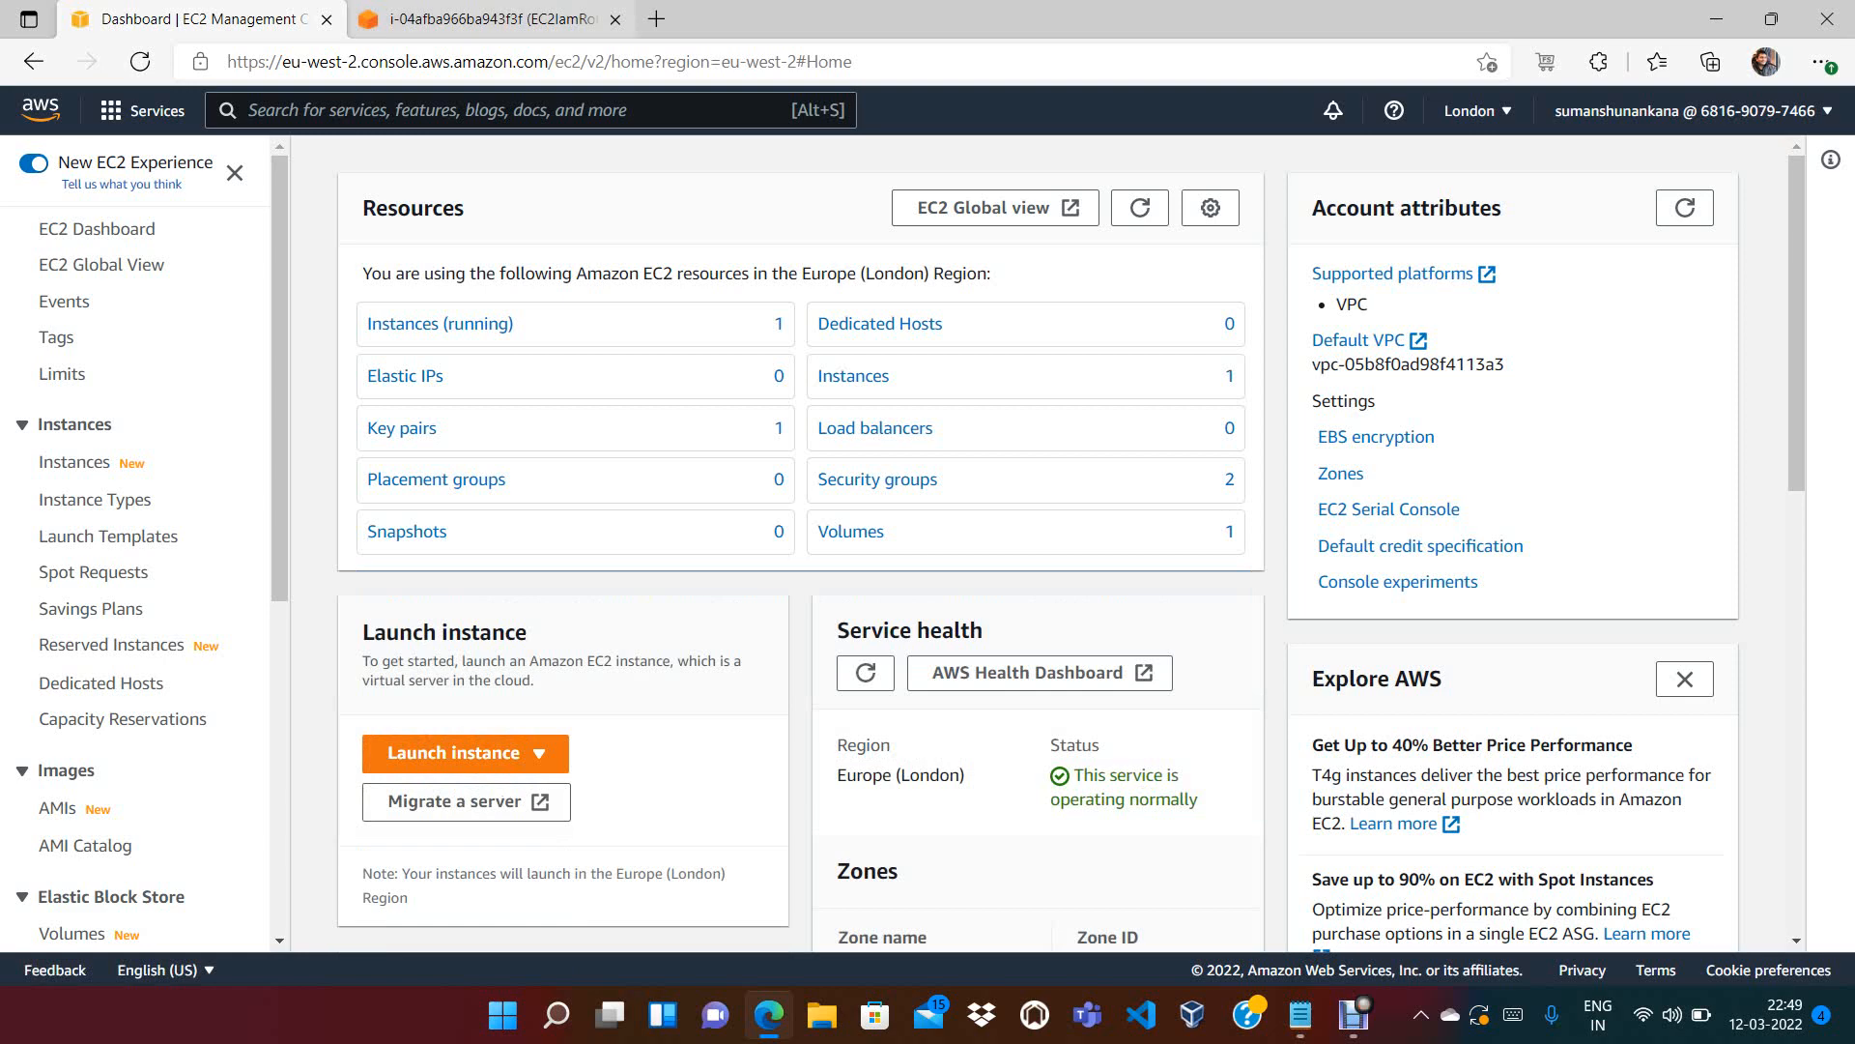
Clear the instance terminal with clear and type aws at the prompt
click(491, 20)
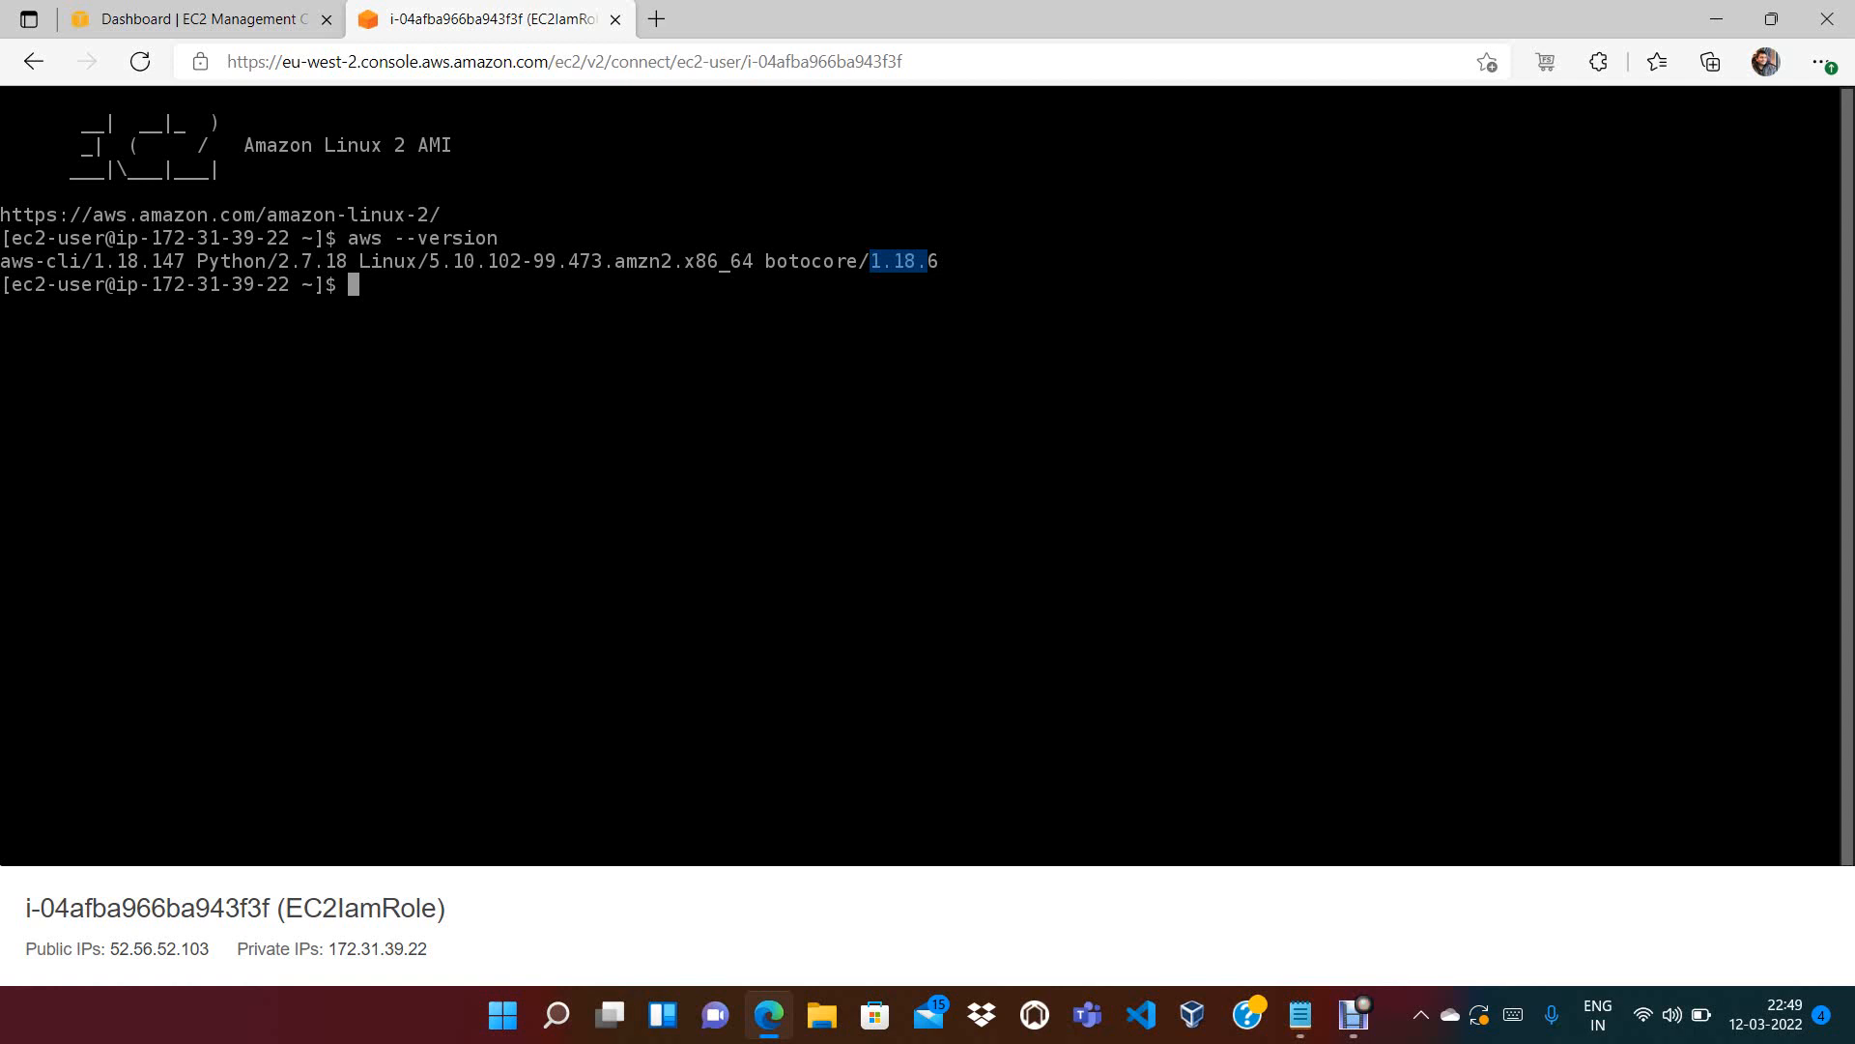
text(clear)
key(Return)
key(Return)
key(Return)
key(Return)
key(Return)
key(Return)
key(Return)
text(aws)
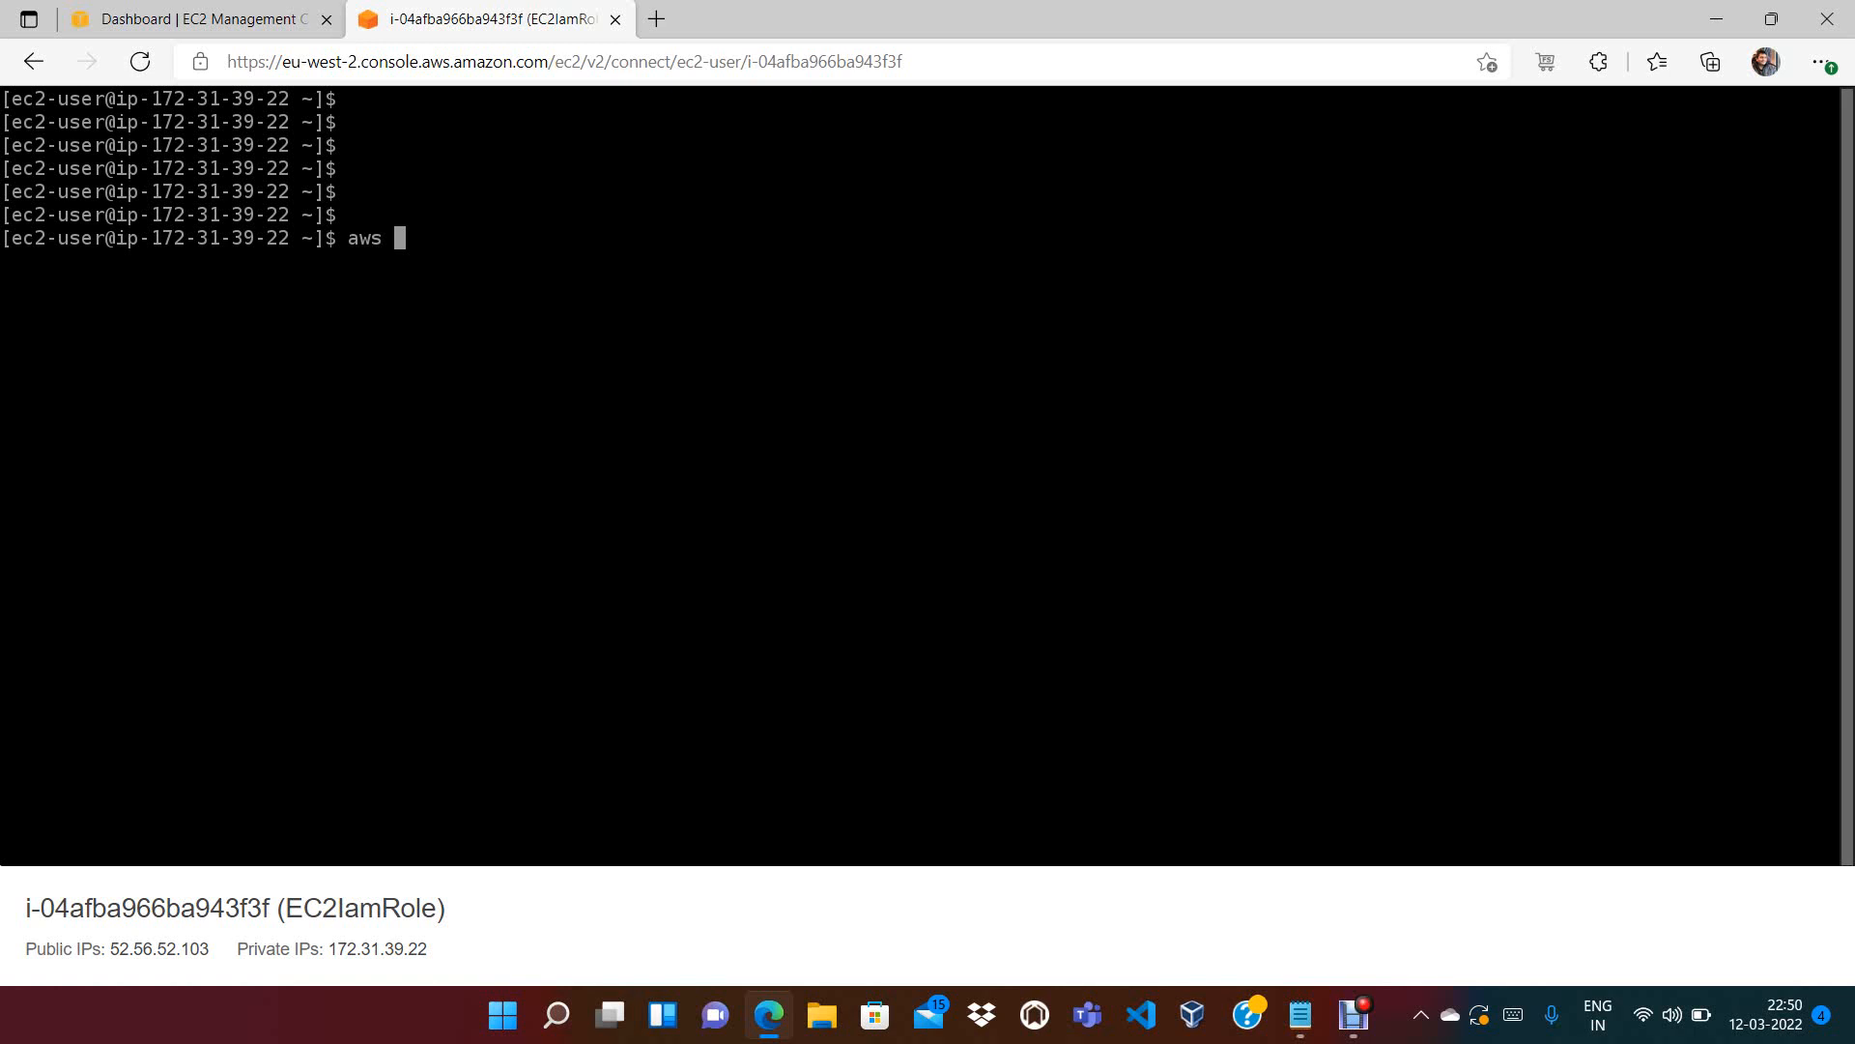
Run aws lambda to show the too-few-arguments usage error
text(ec2)
key(BackSpace)
key(BackSpace)
key(BackSpace)
key(BackSpace)
key(BackSpace)
text(lambda)
key(Return)
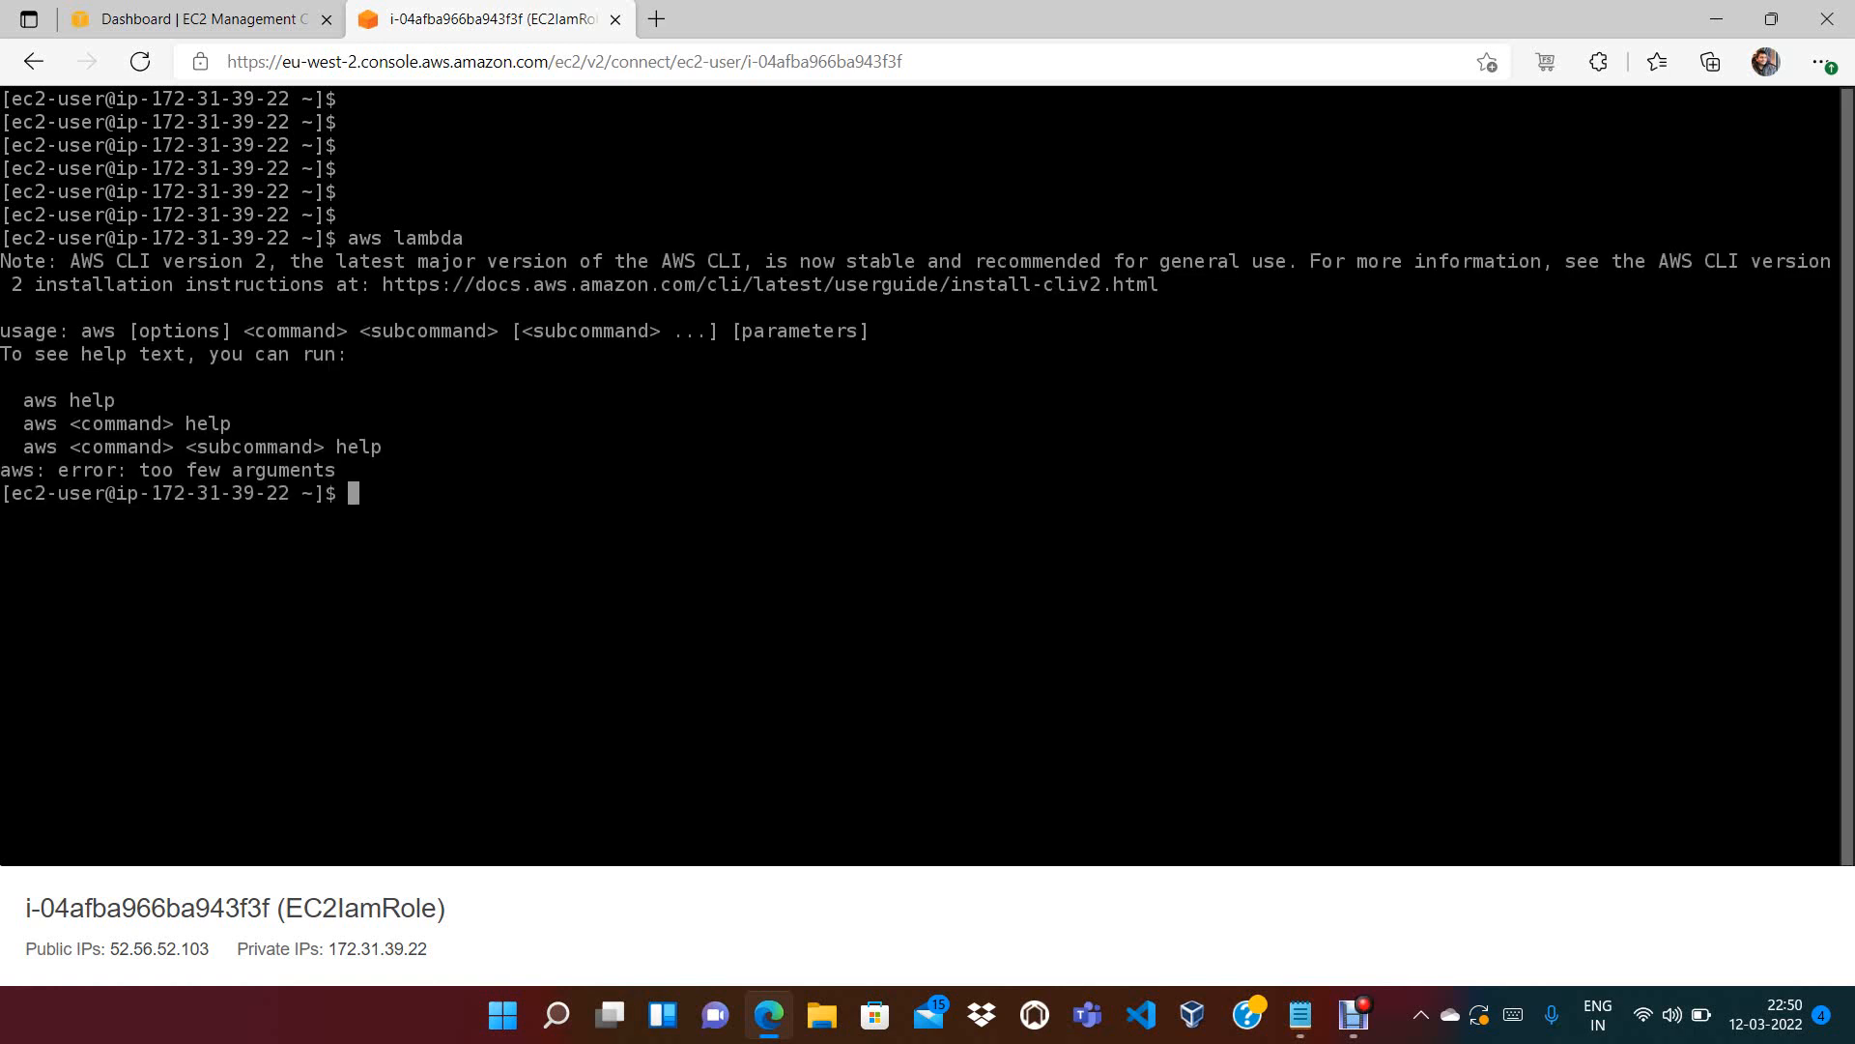
Clear the terminal and type aws iam at the prompt
text(clear)
key(Return)
key(Return)
text(aws )
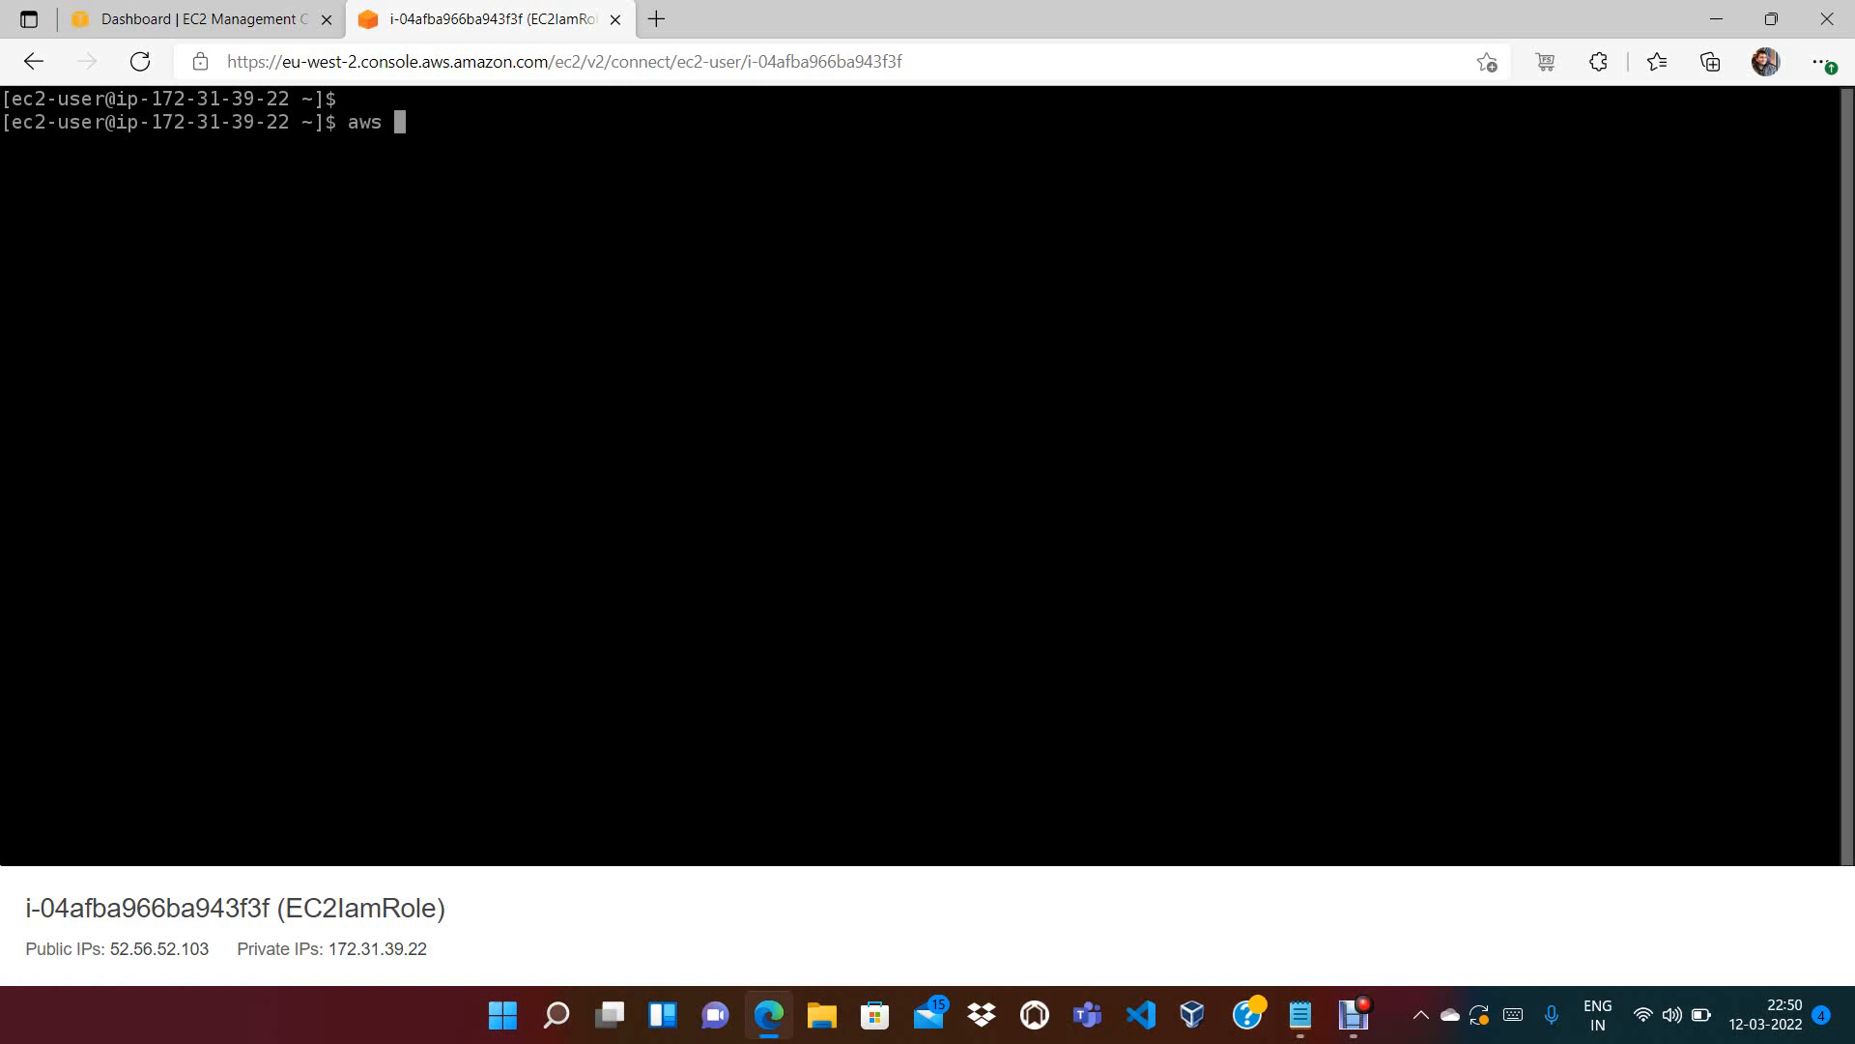
text(s3)
key(BackSpace)
key(BackSpace)
text(iam)
key(BackSpace)
key(BackSpace)
key(BackSpace)
text(logs)
key(BackSpace)
key(BackSpace)
key(BackSpace)
key(BackSpace)
key(BackSpace)
key(BackSpace)
text(s iam)
From the console home page, search for IAM with Alt+S and open the IAM dashboard
click(198, 20)
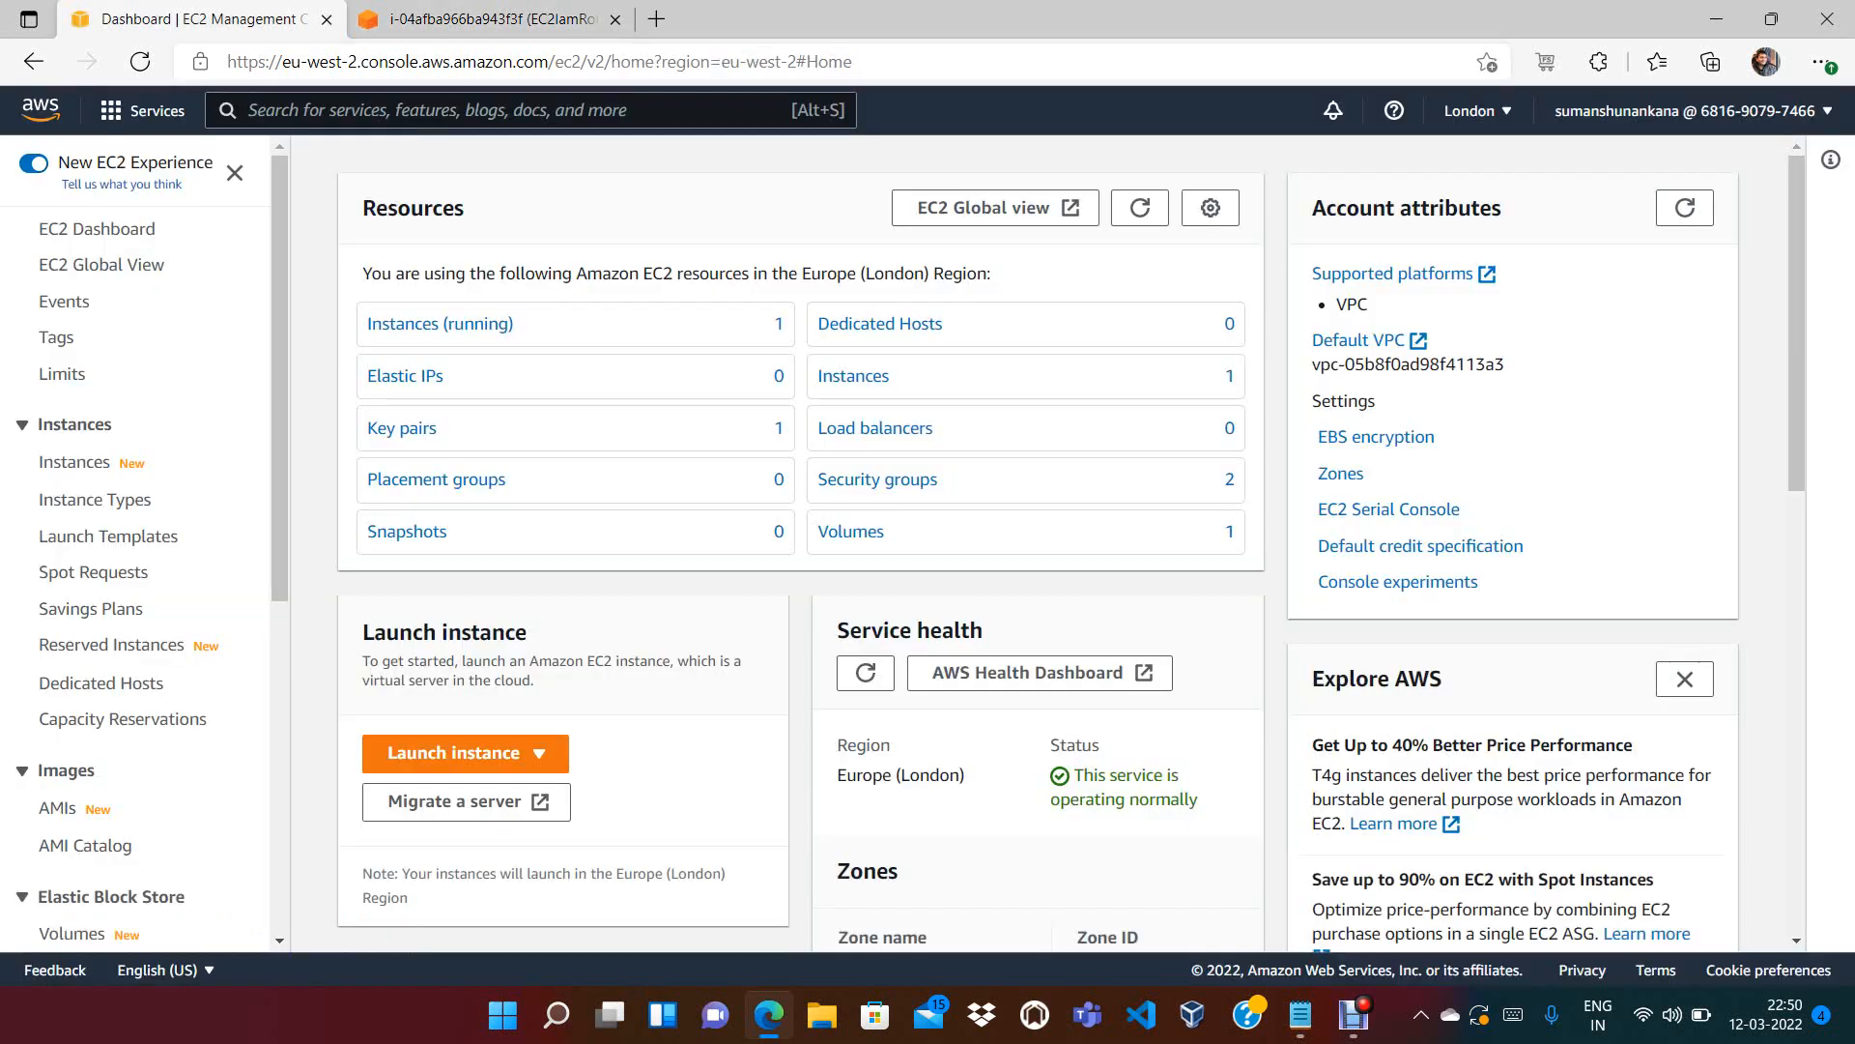
click(40, 111)
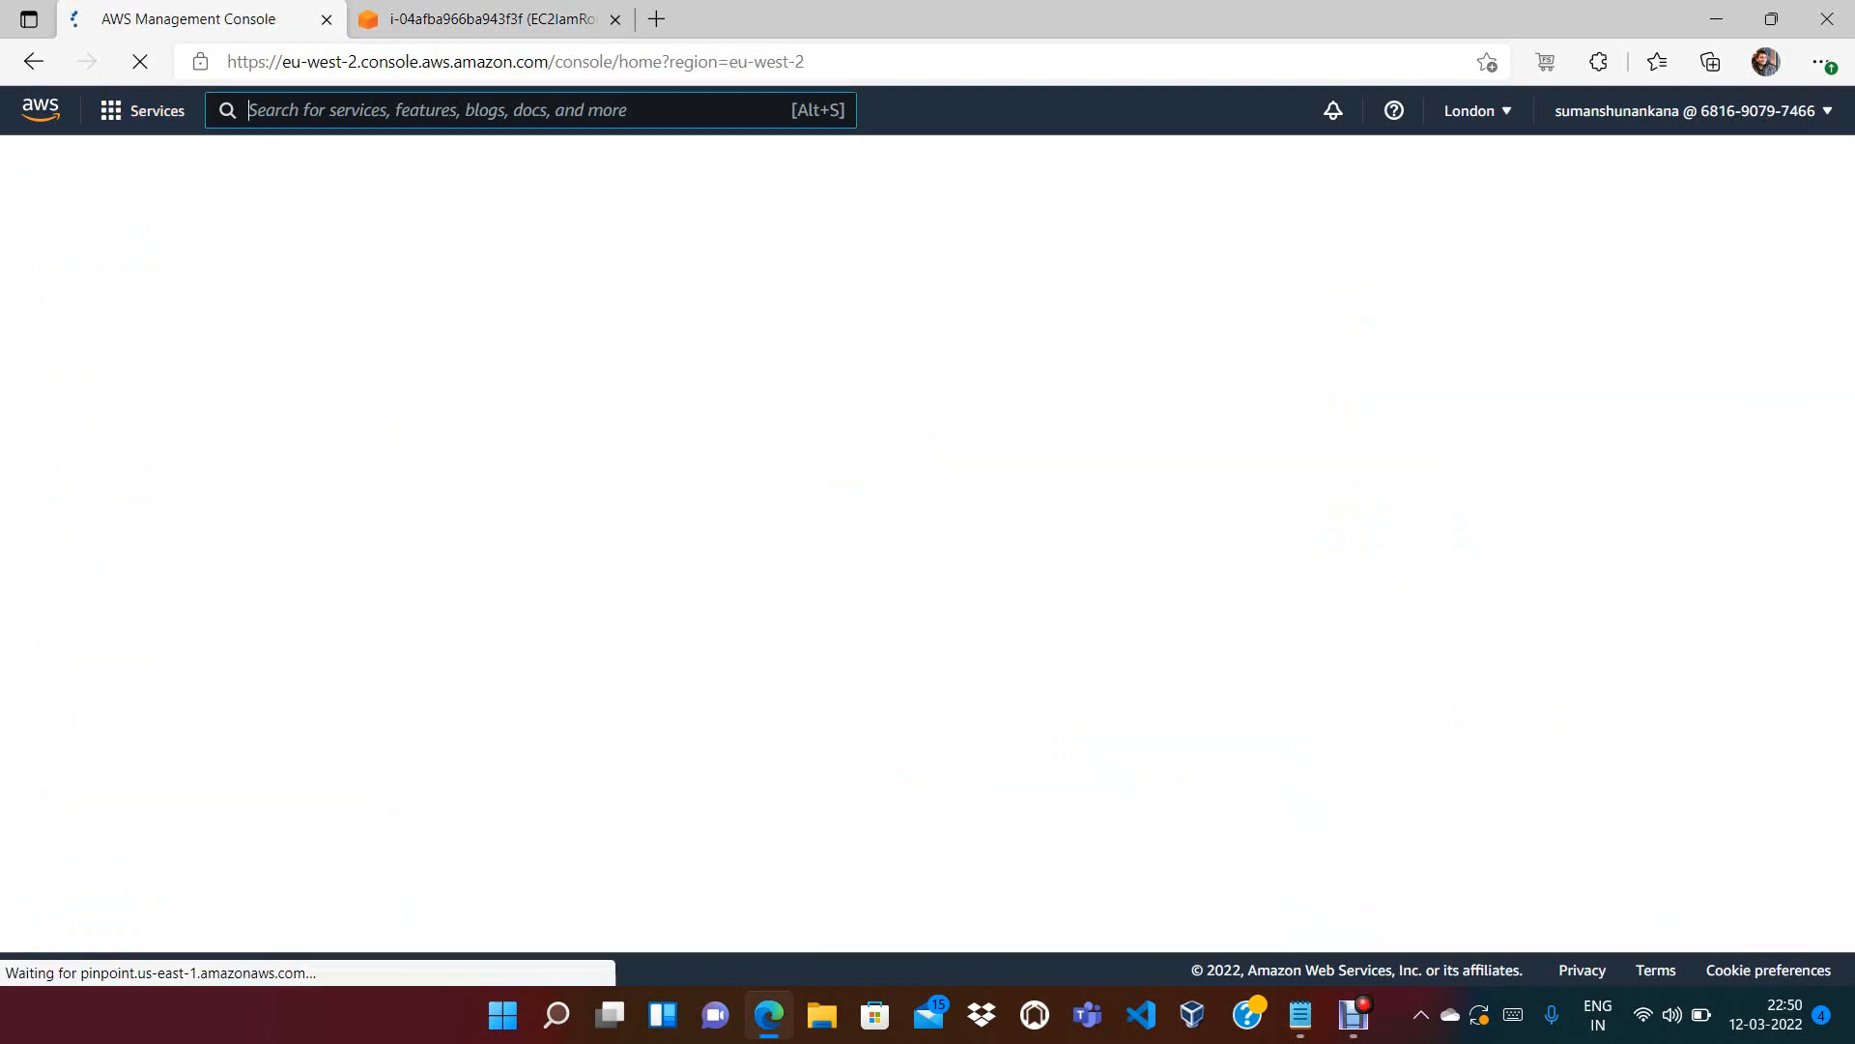
key(alt+s)
text(IAM)
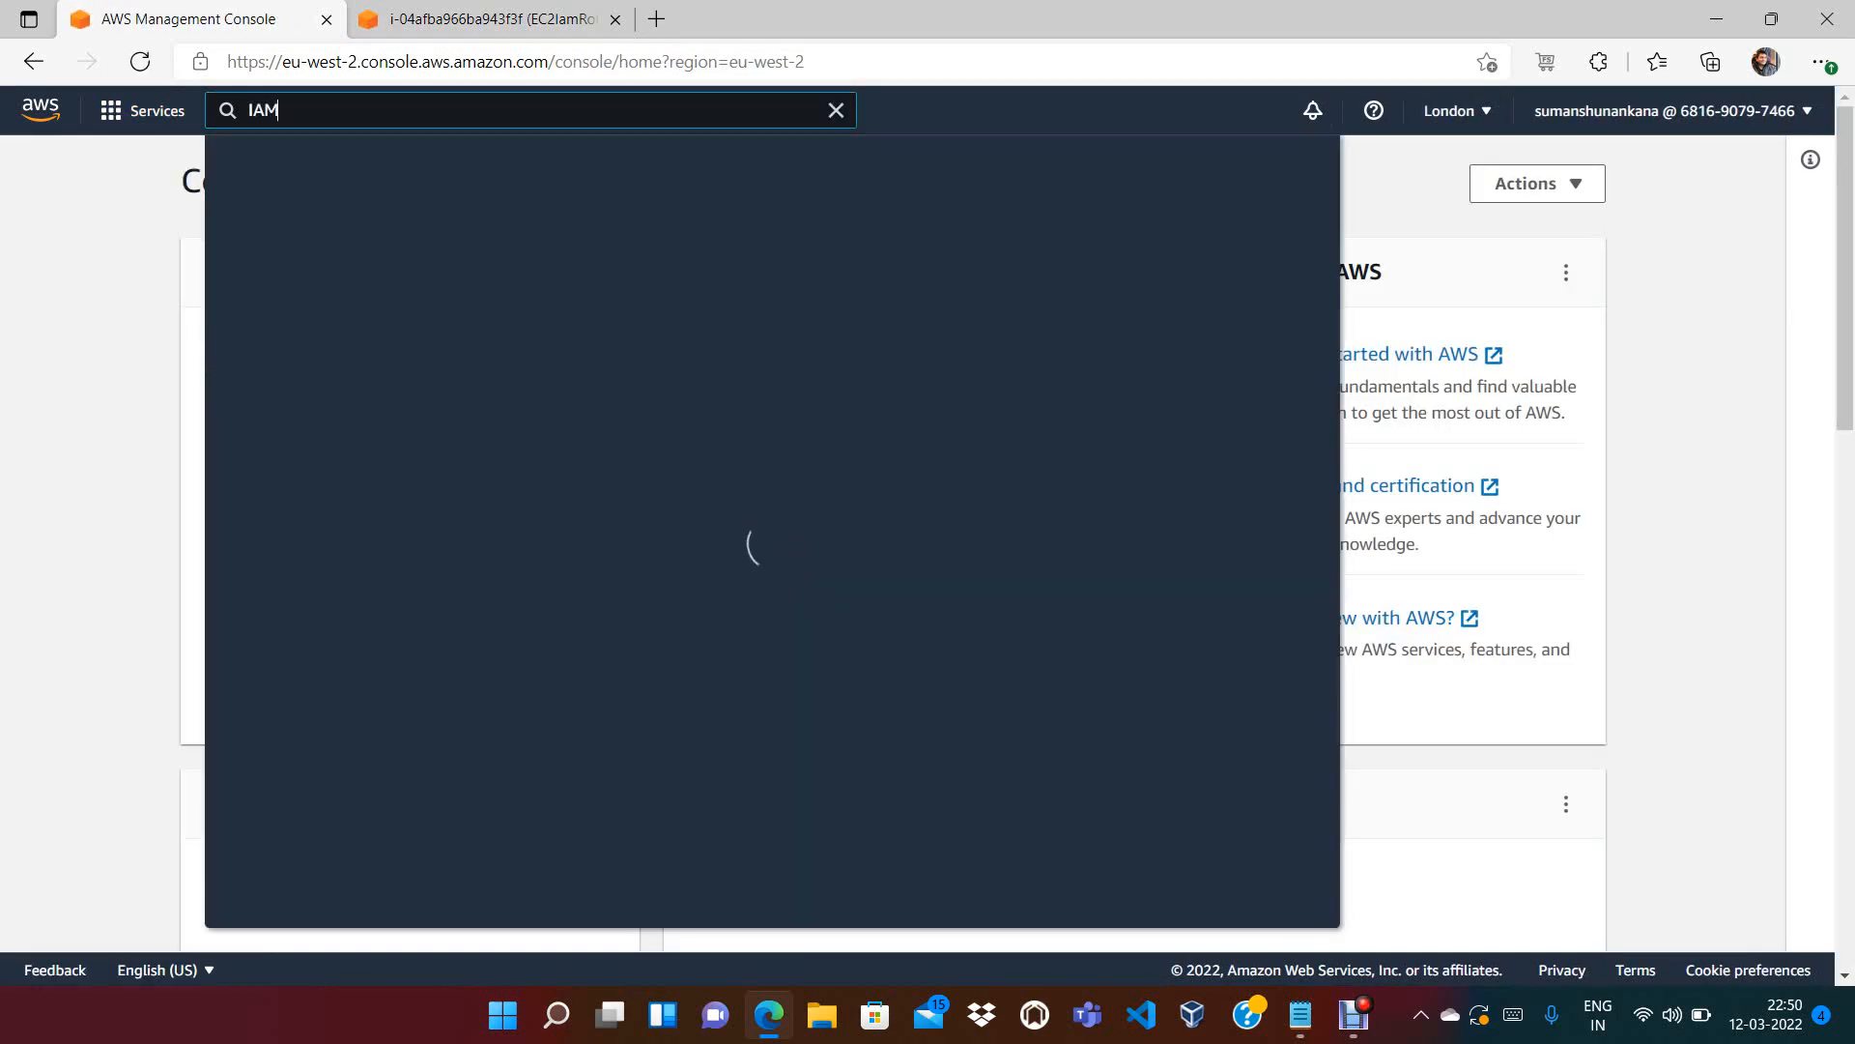
key(Return)
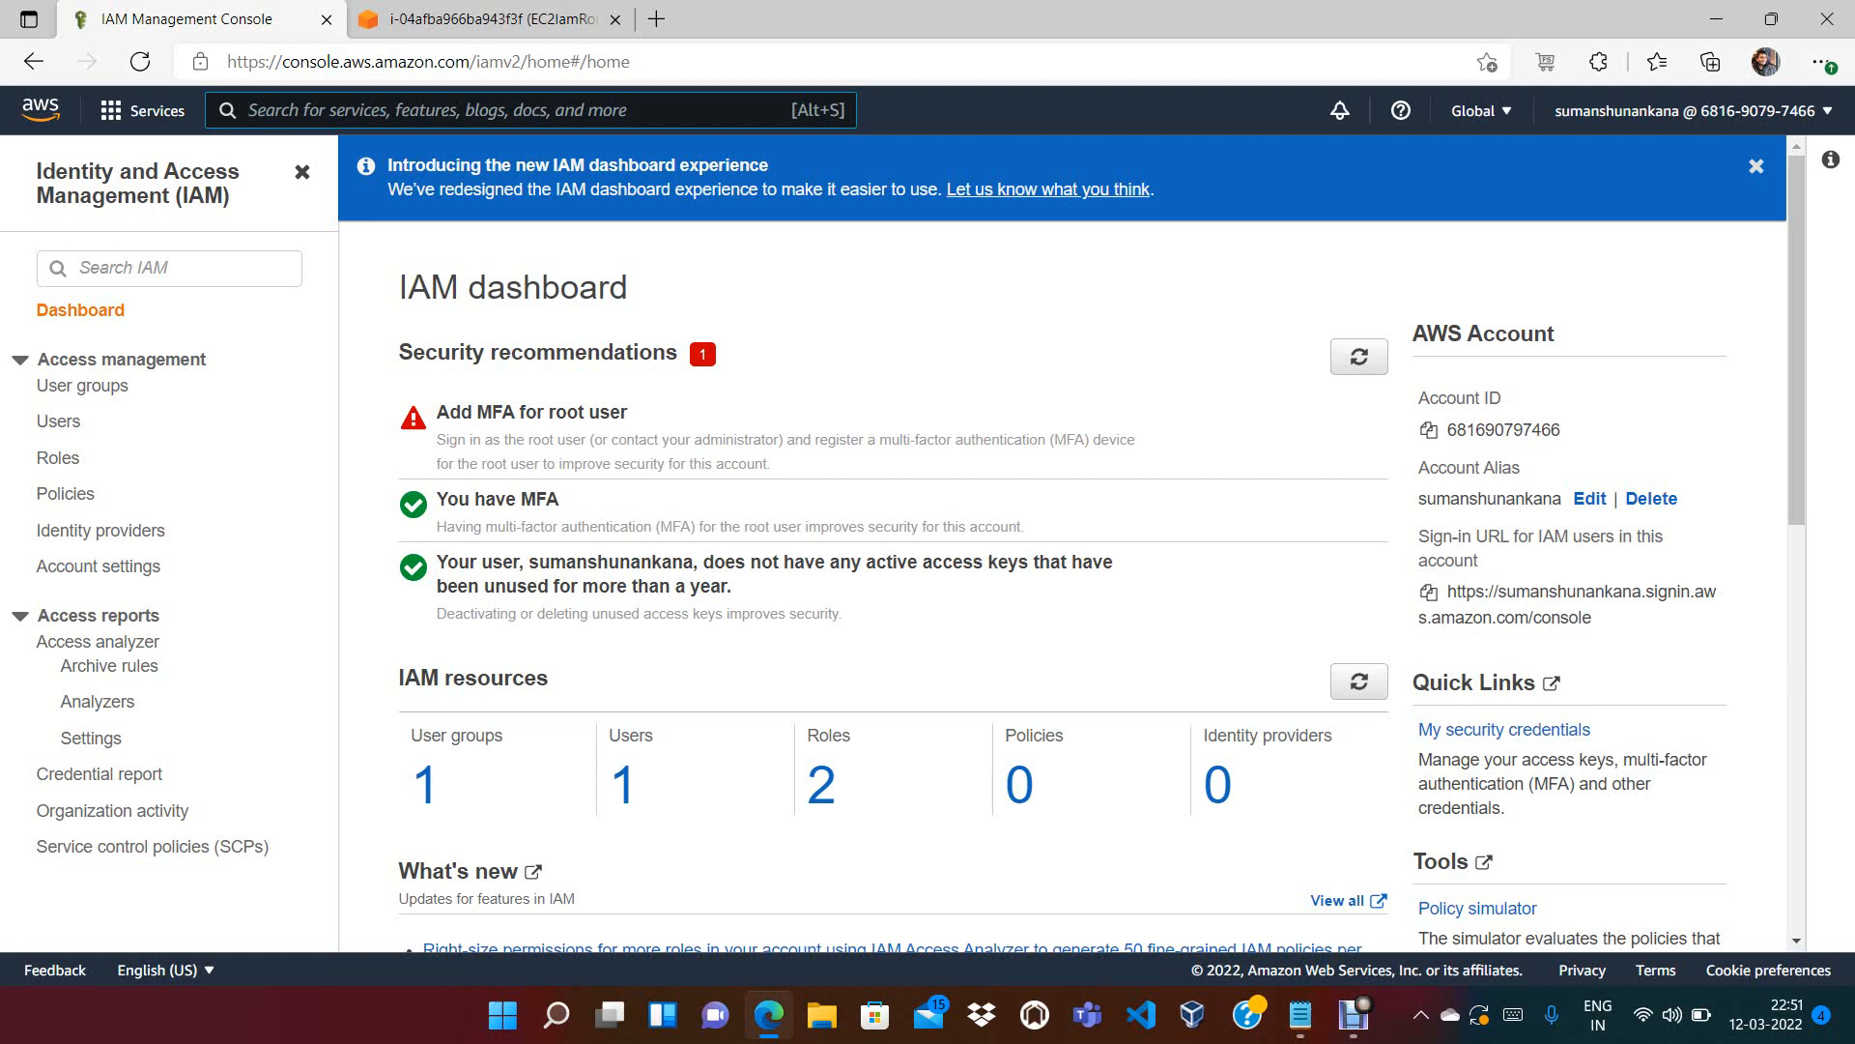
View the IAM Users list, then run aws iam list-users, which fails for missing credentials
click(59, 421)
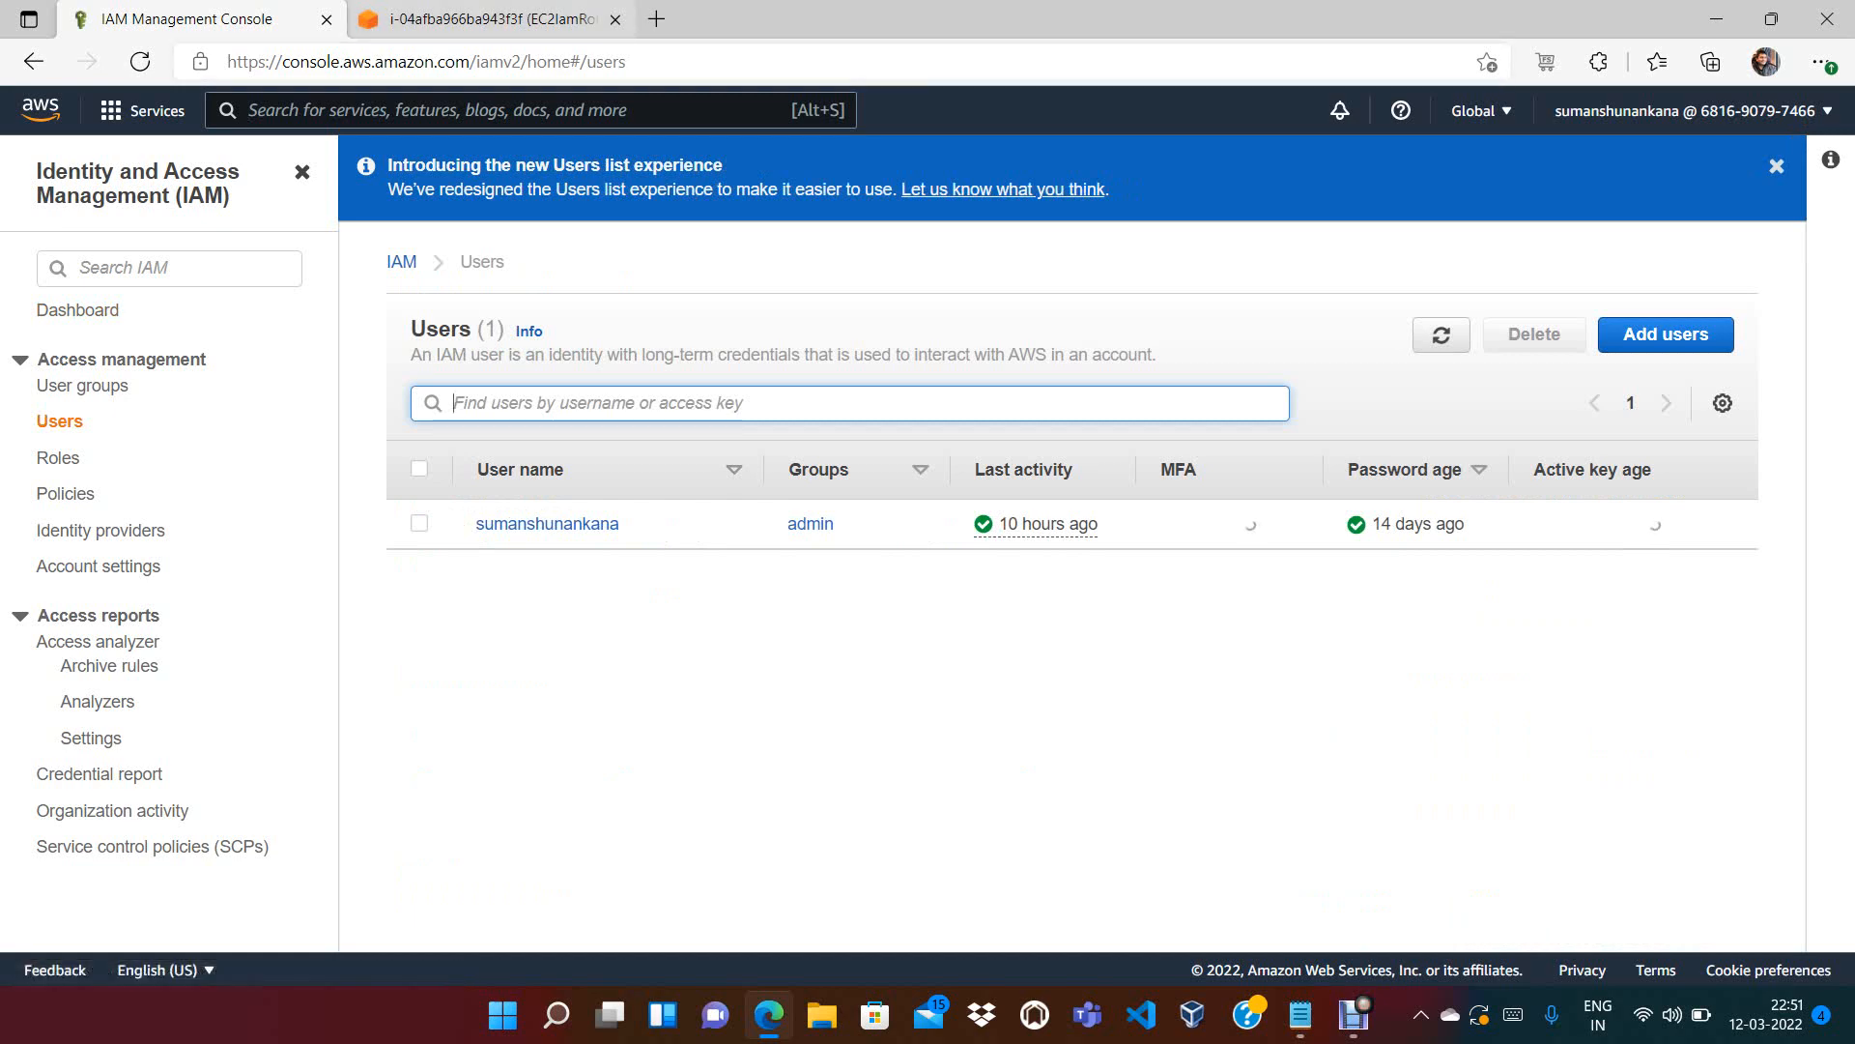
click(473, 19)
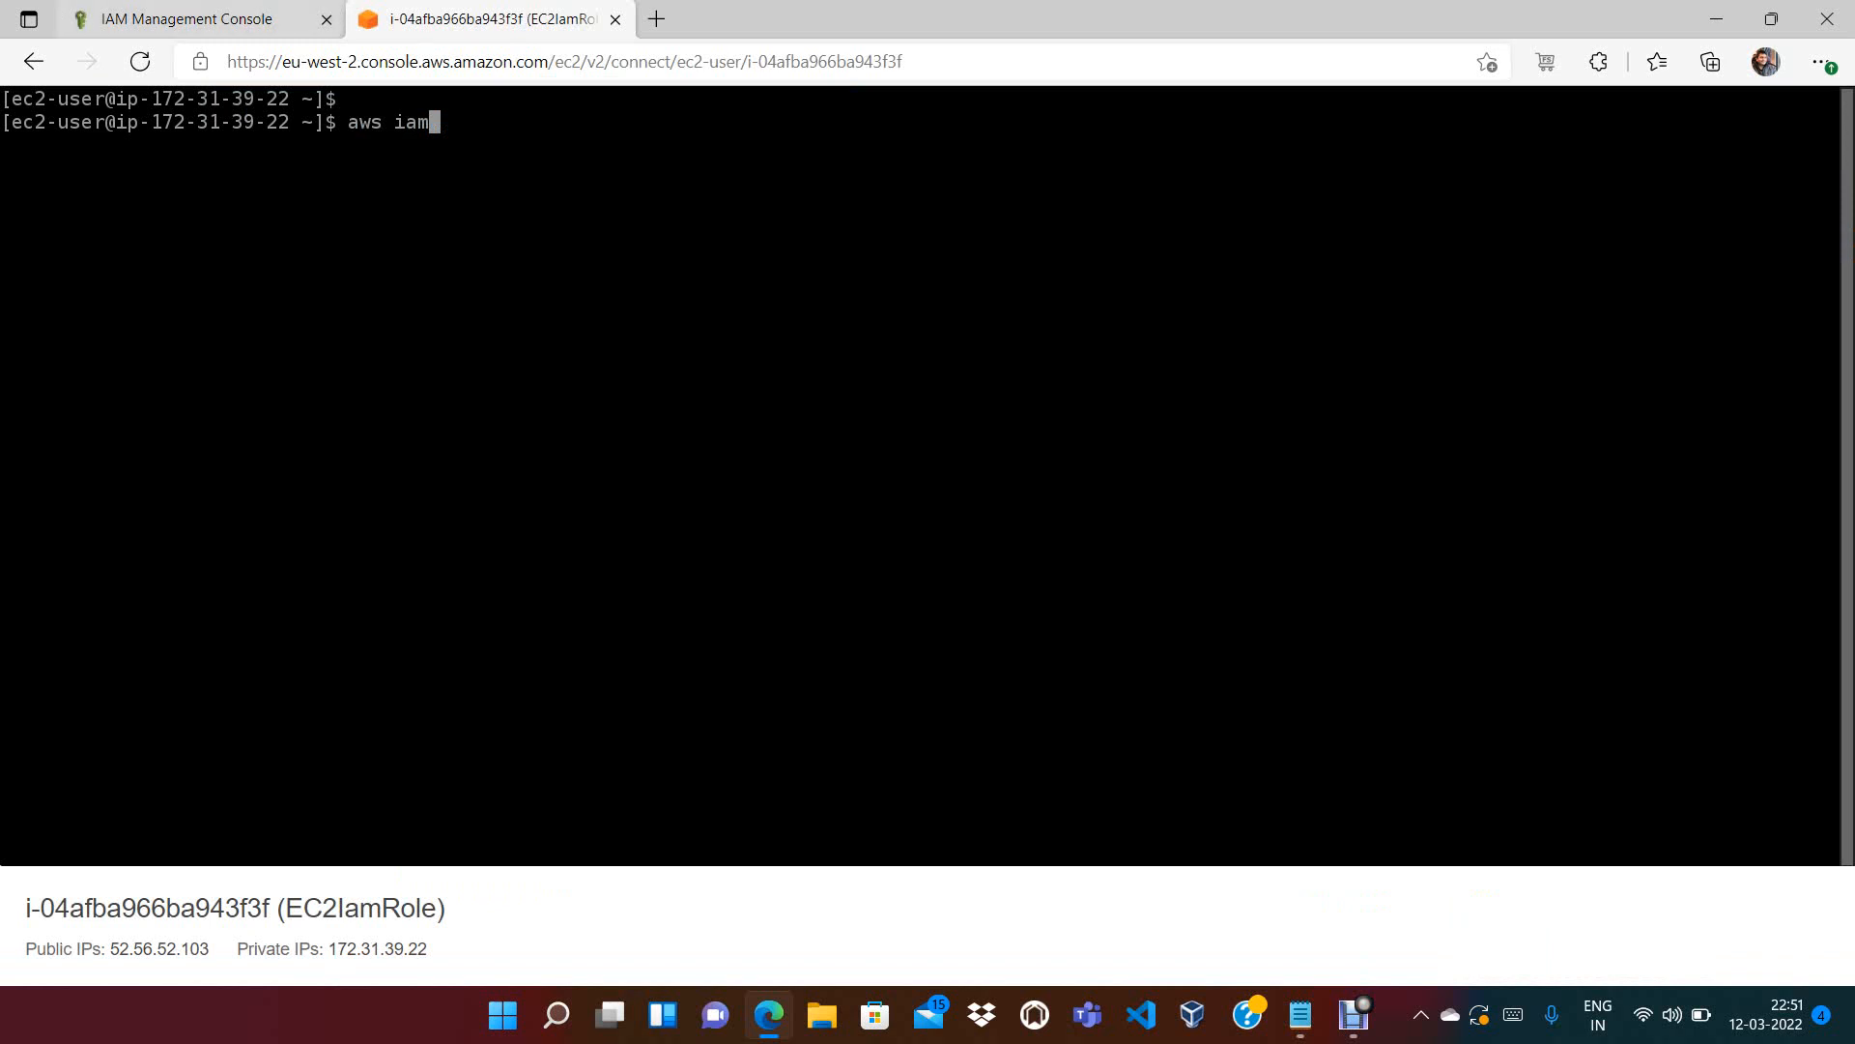
click(200, 20)
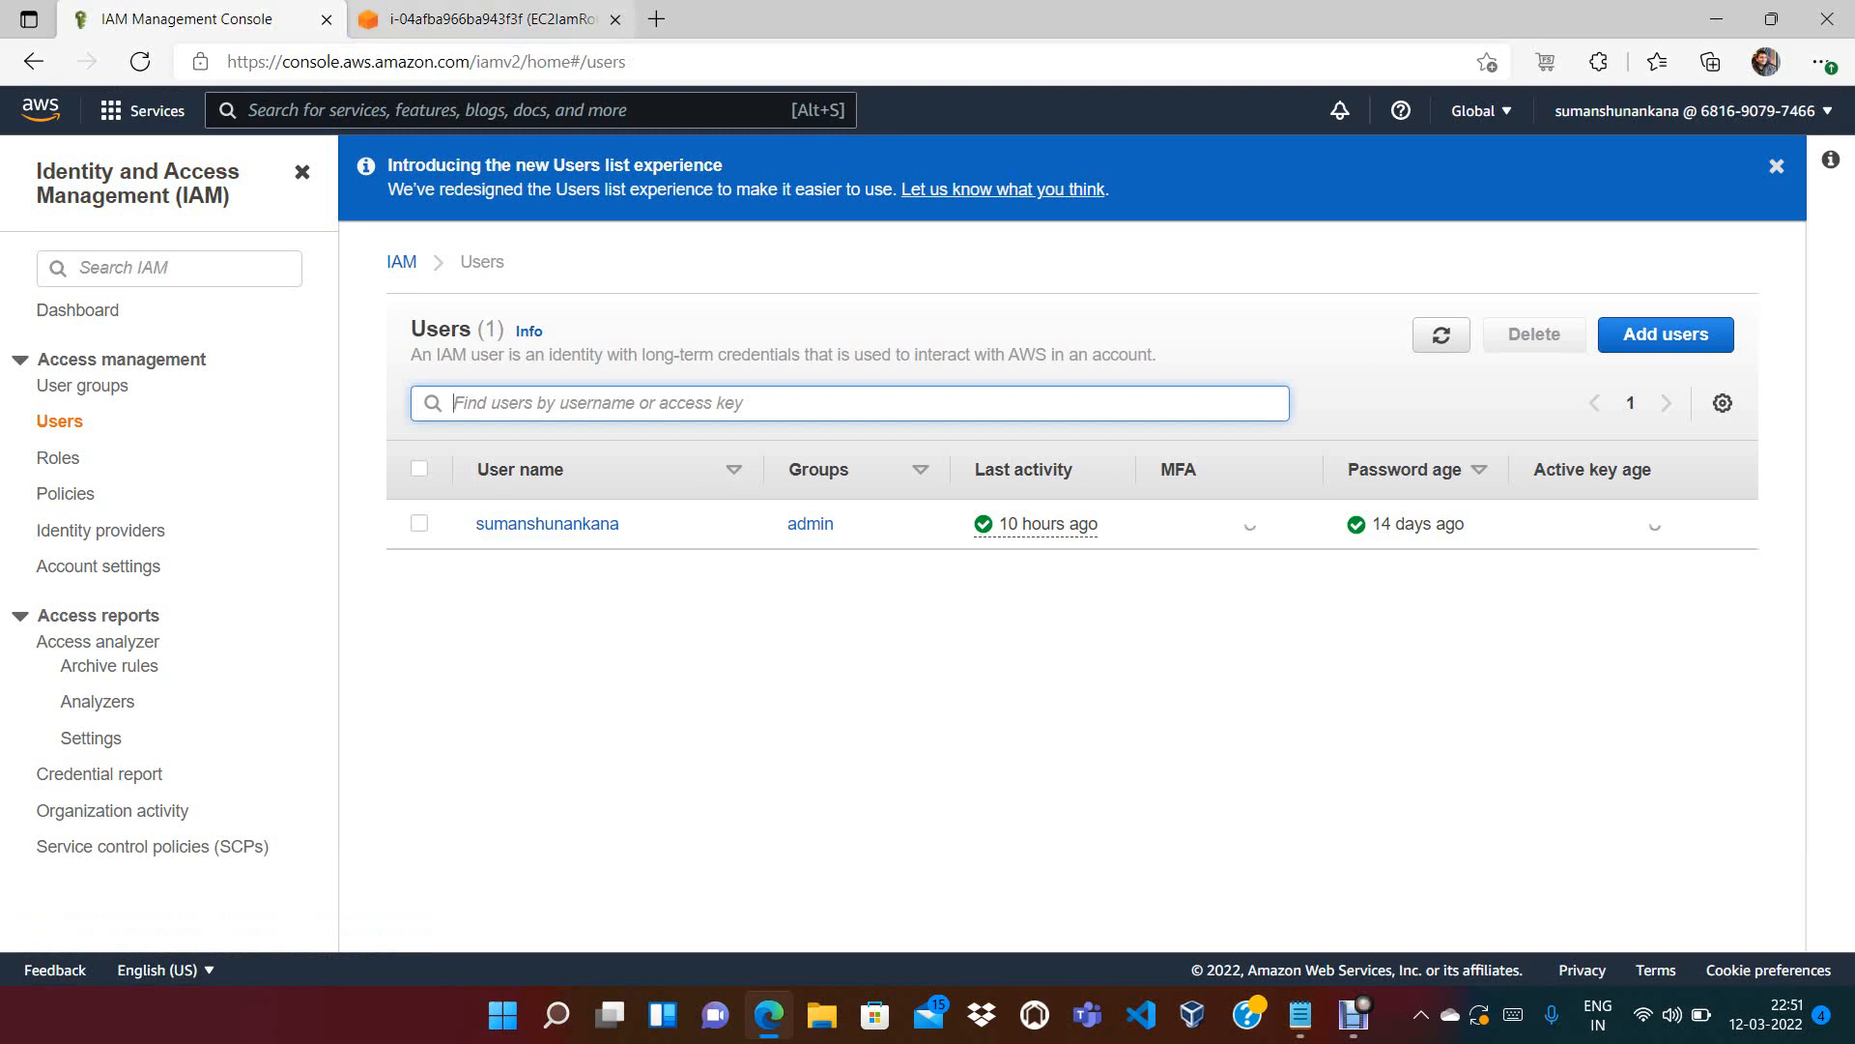
click(491, 20)
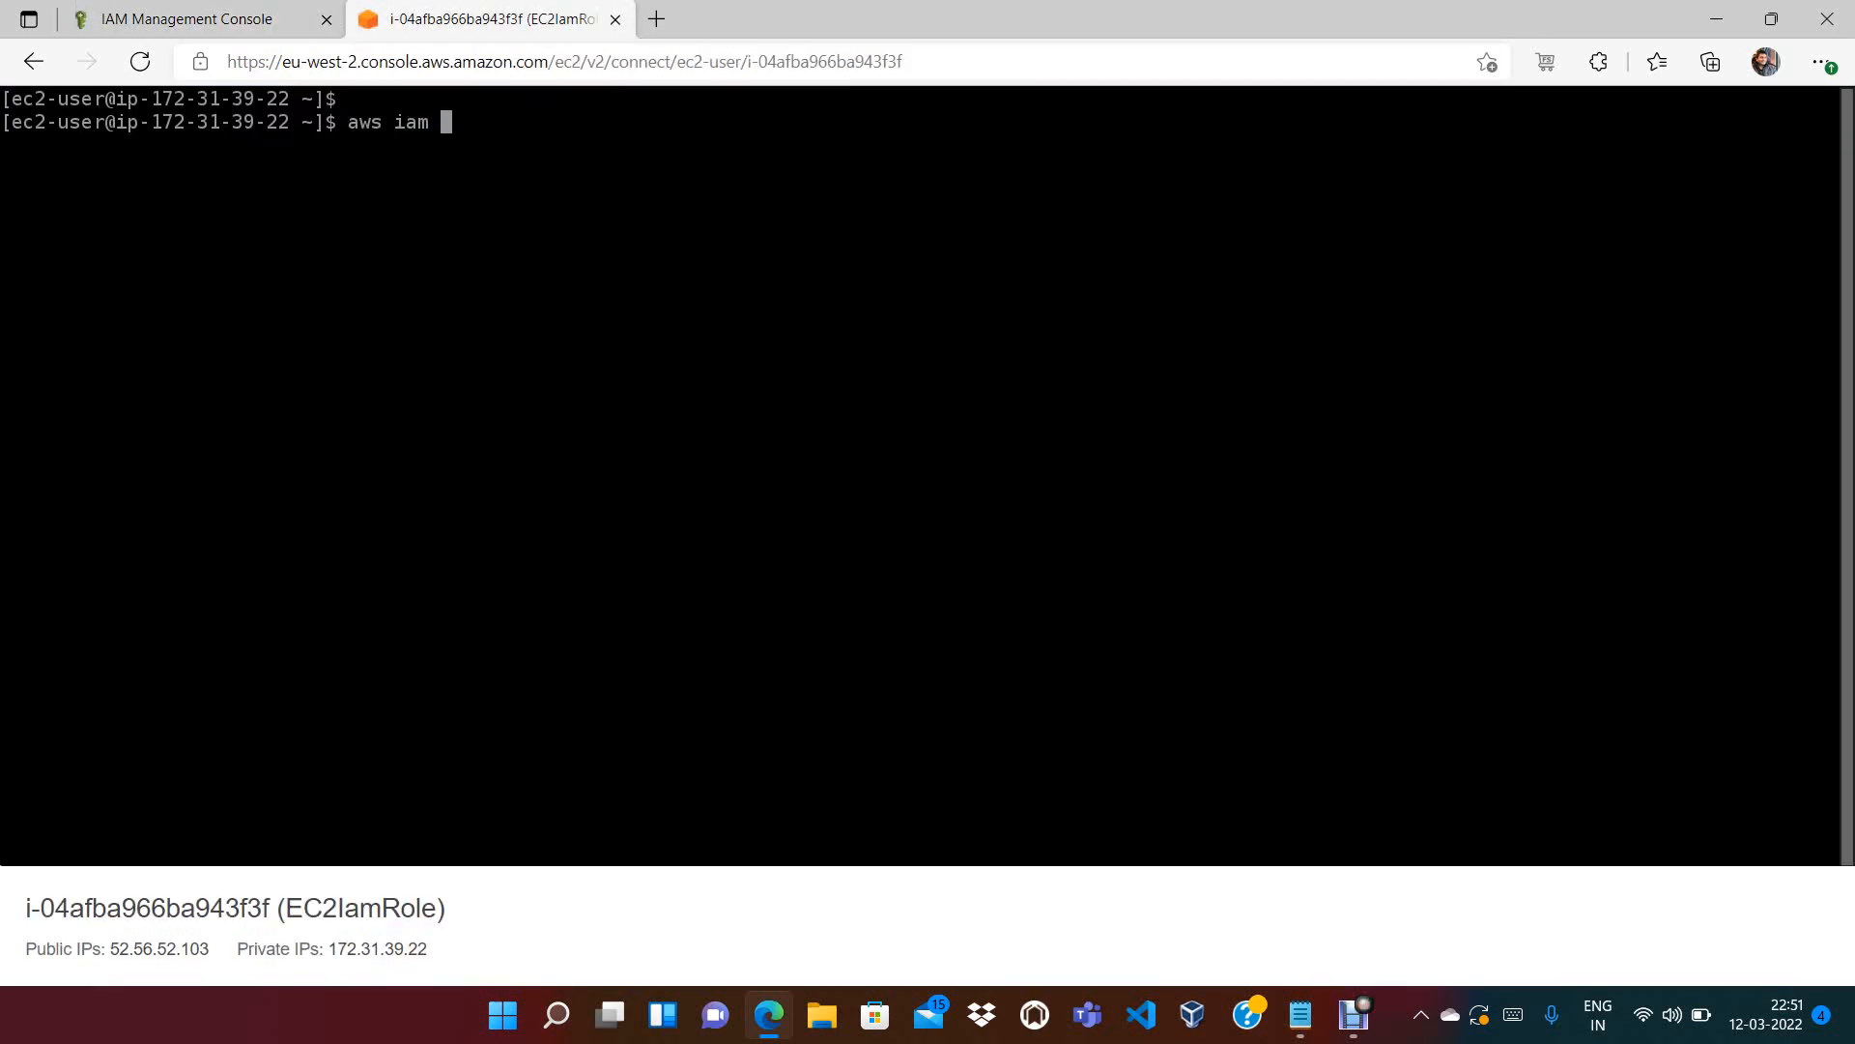
text(list-users)
key(Return)
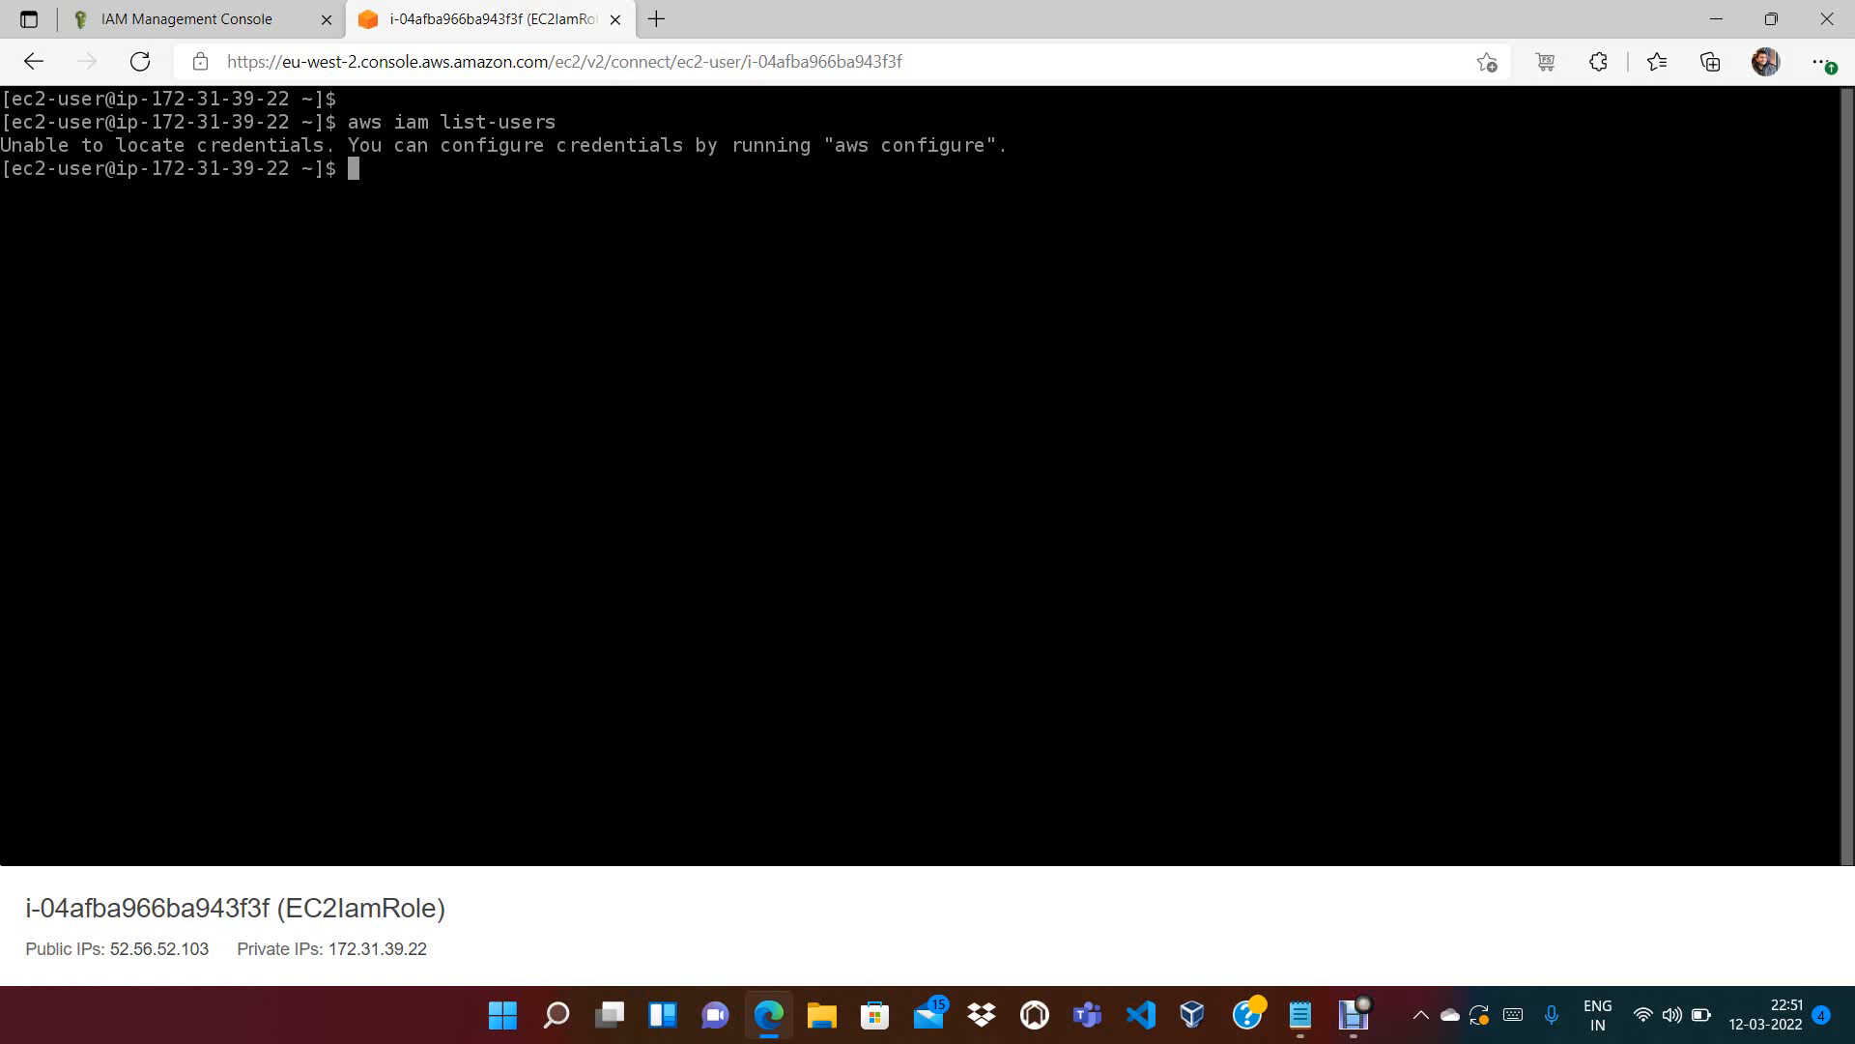
click(200, 19)
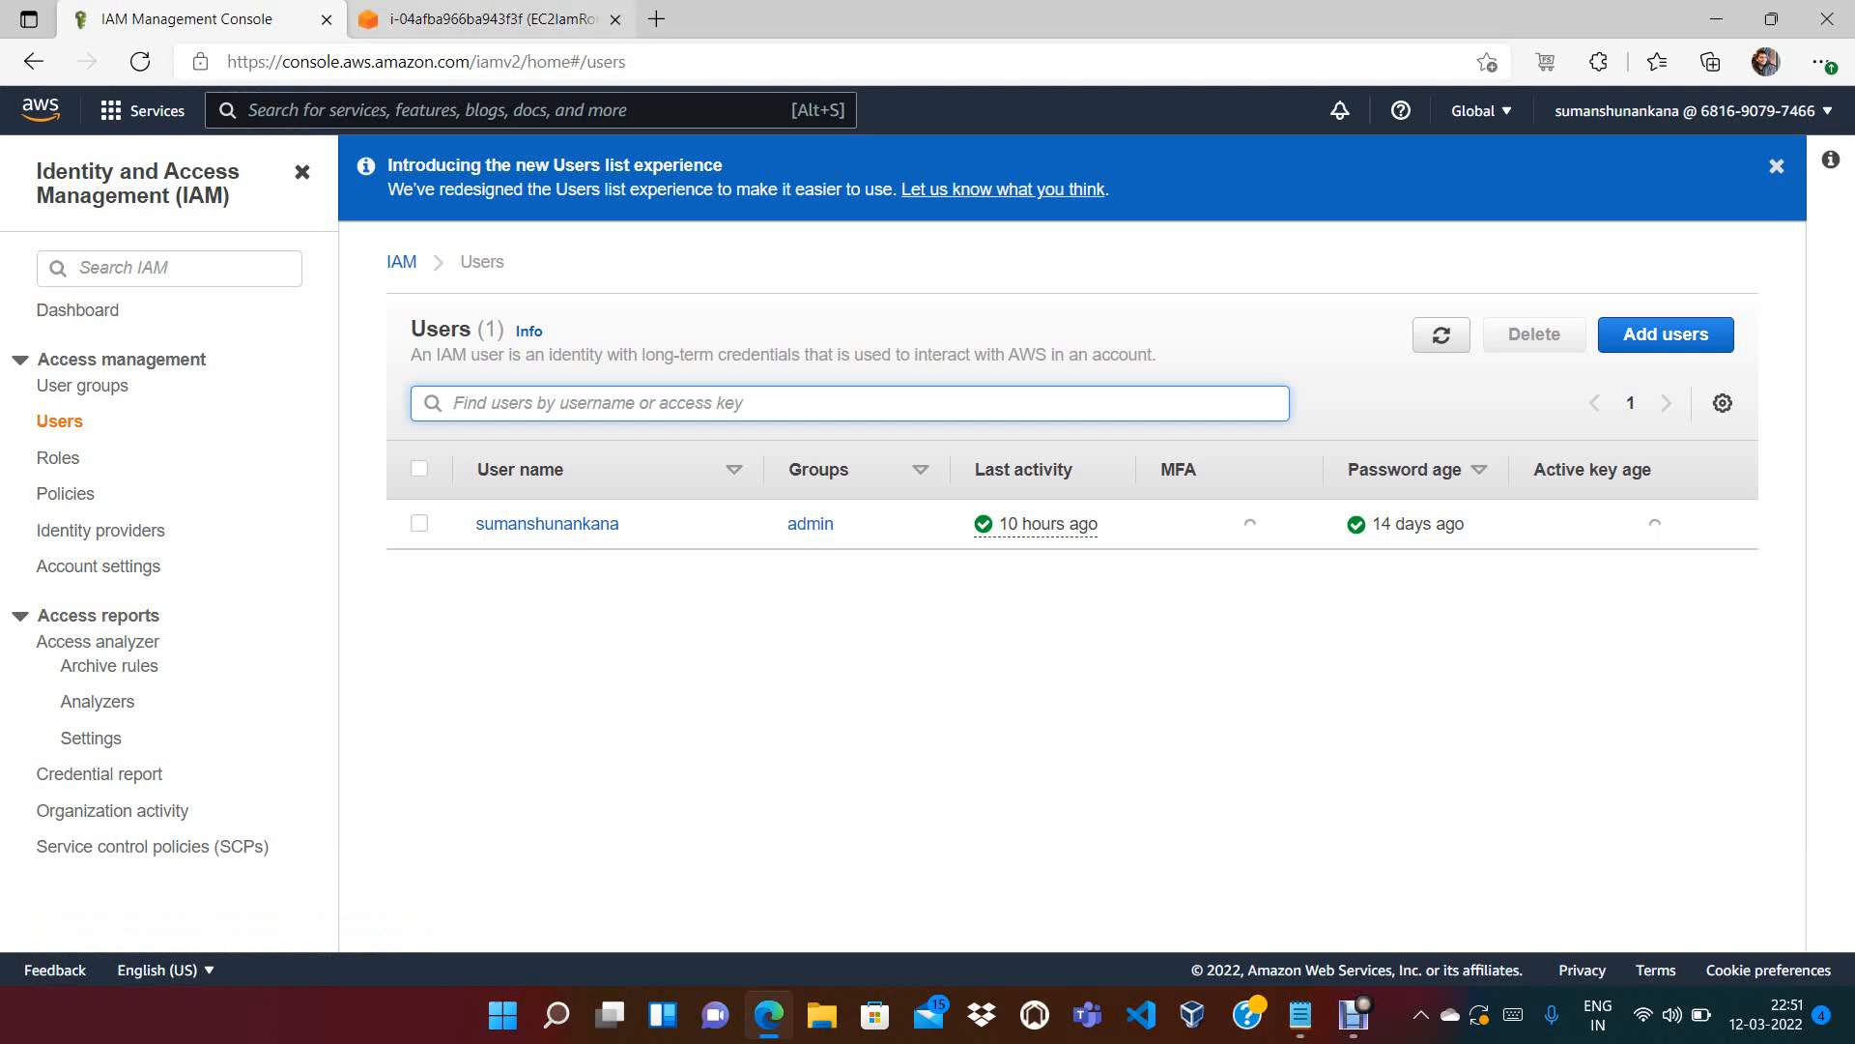
click(483, 20)
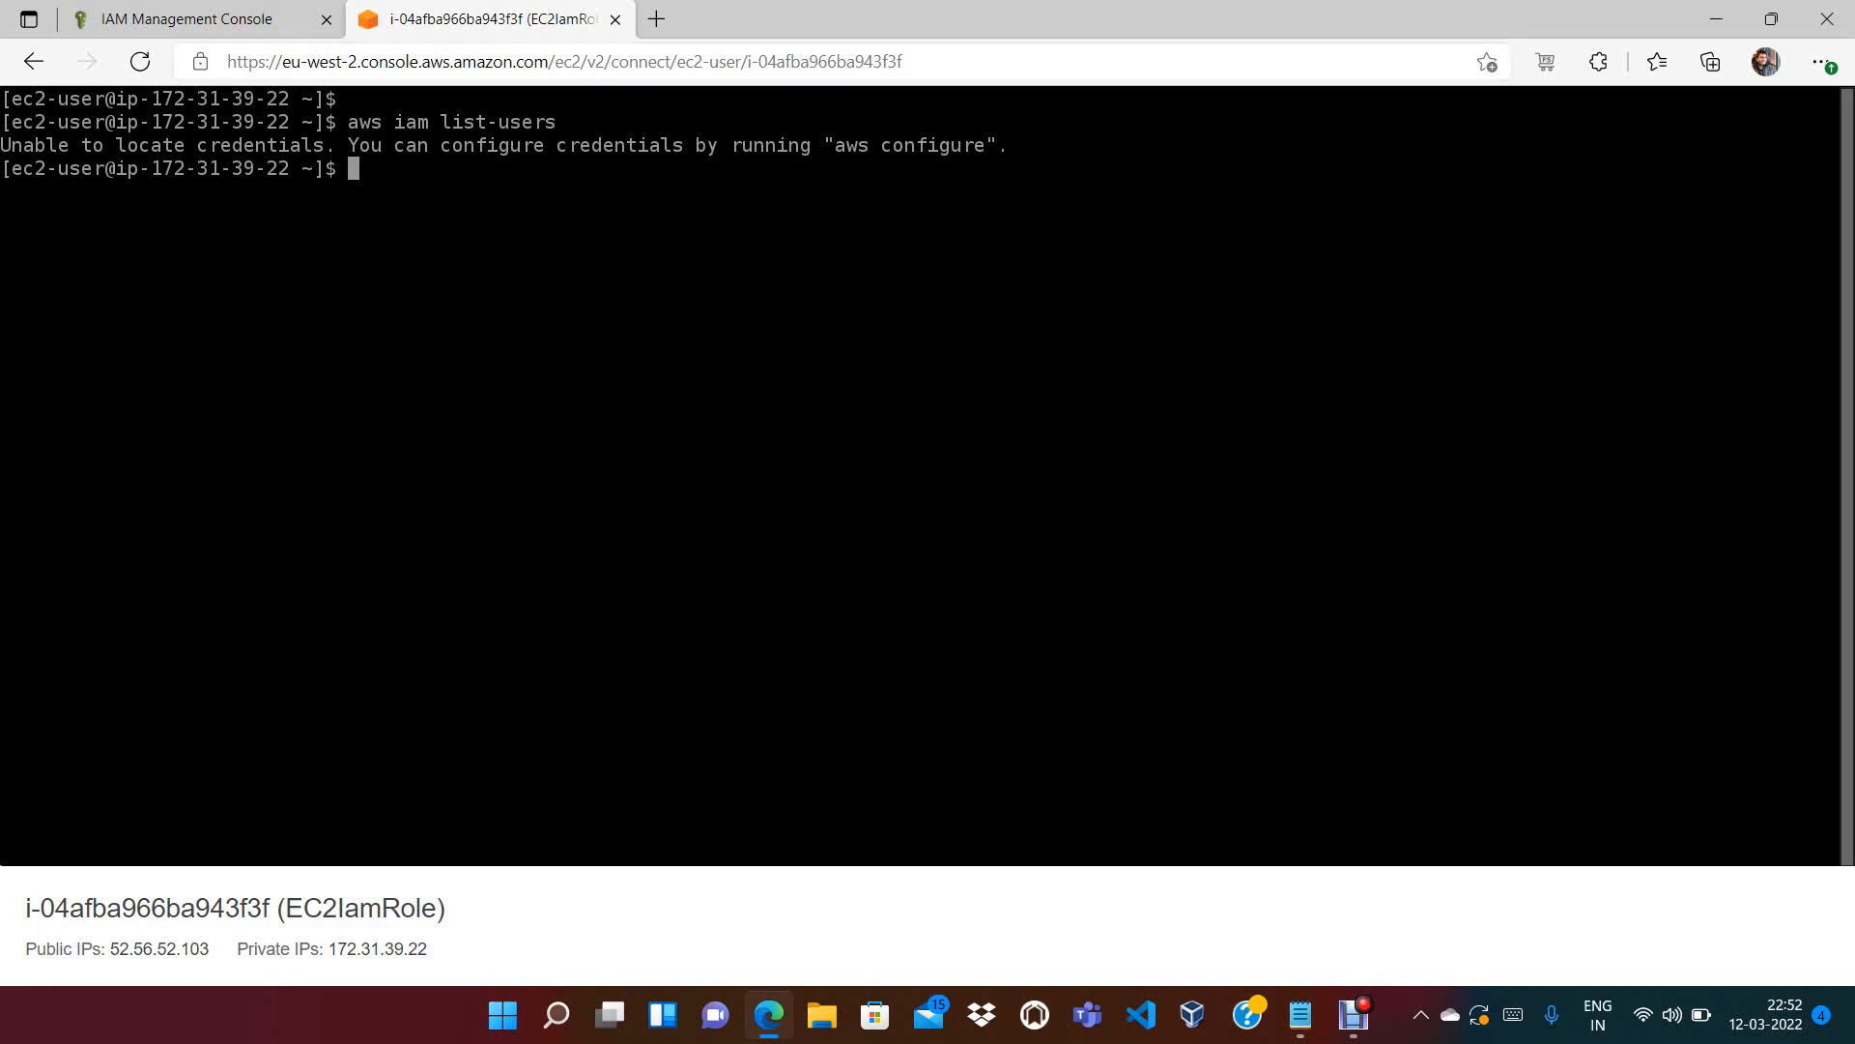
Search Bing for anotepad in a new tab, open the aNotepad login page, then close it
click(656, 18)
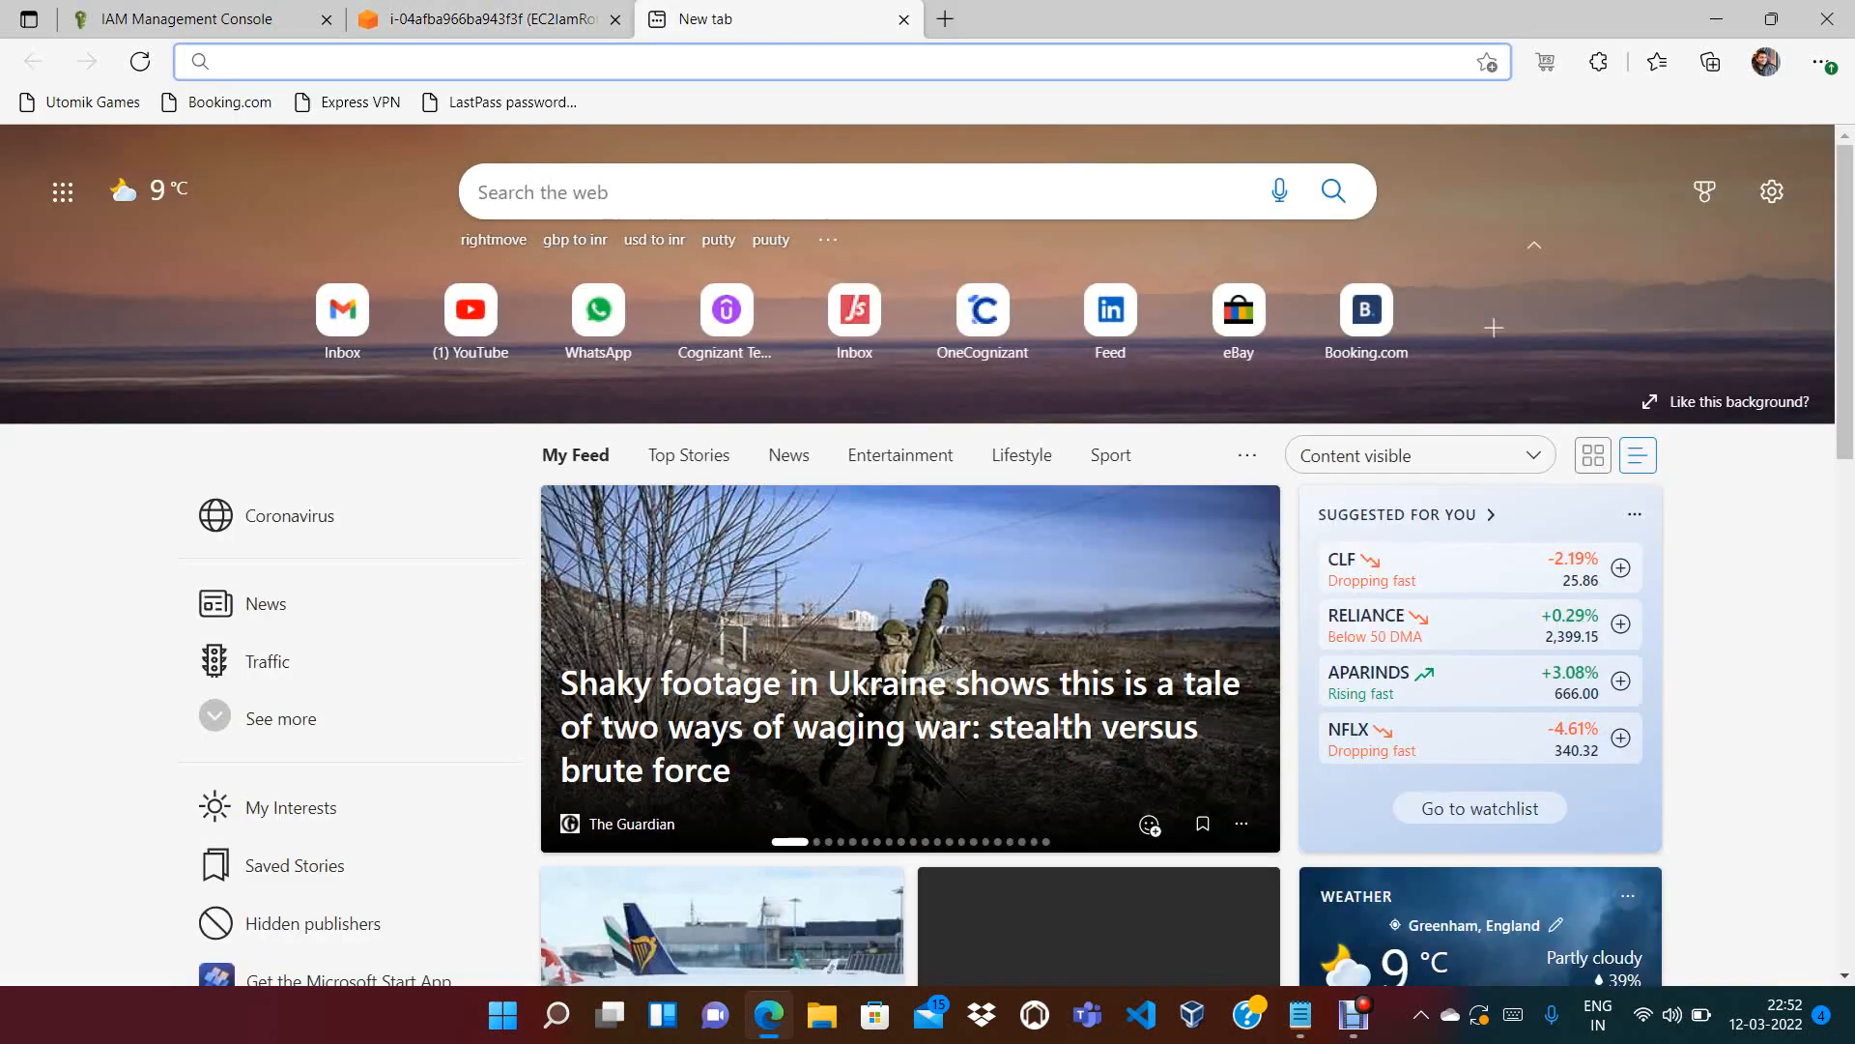
text(d)
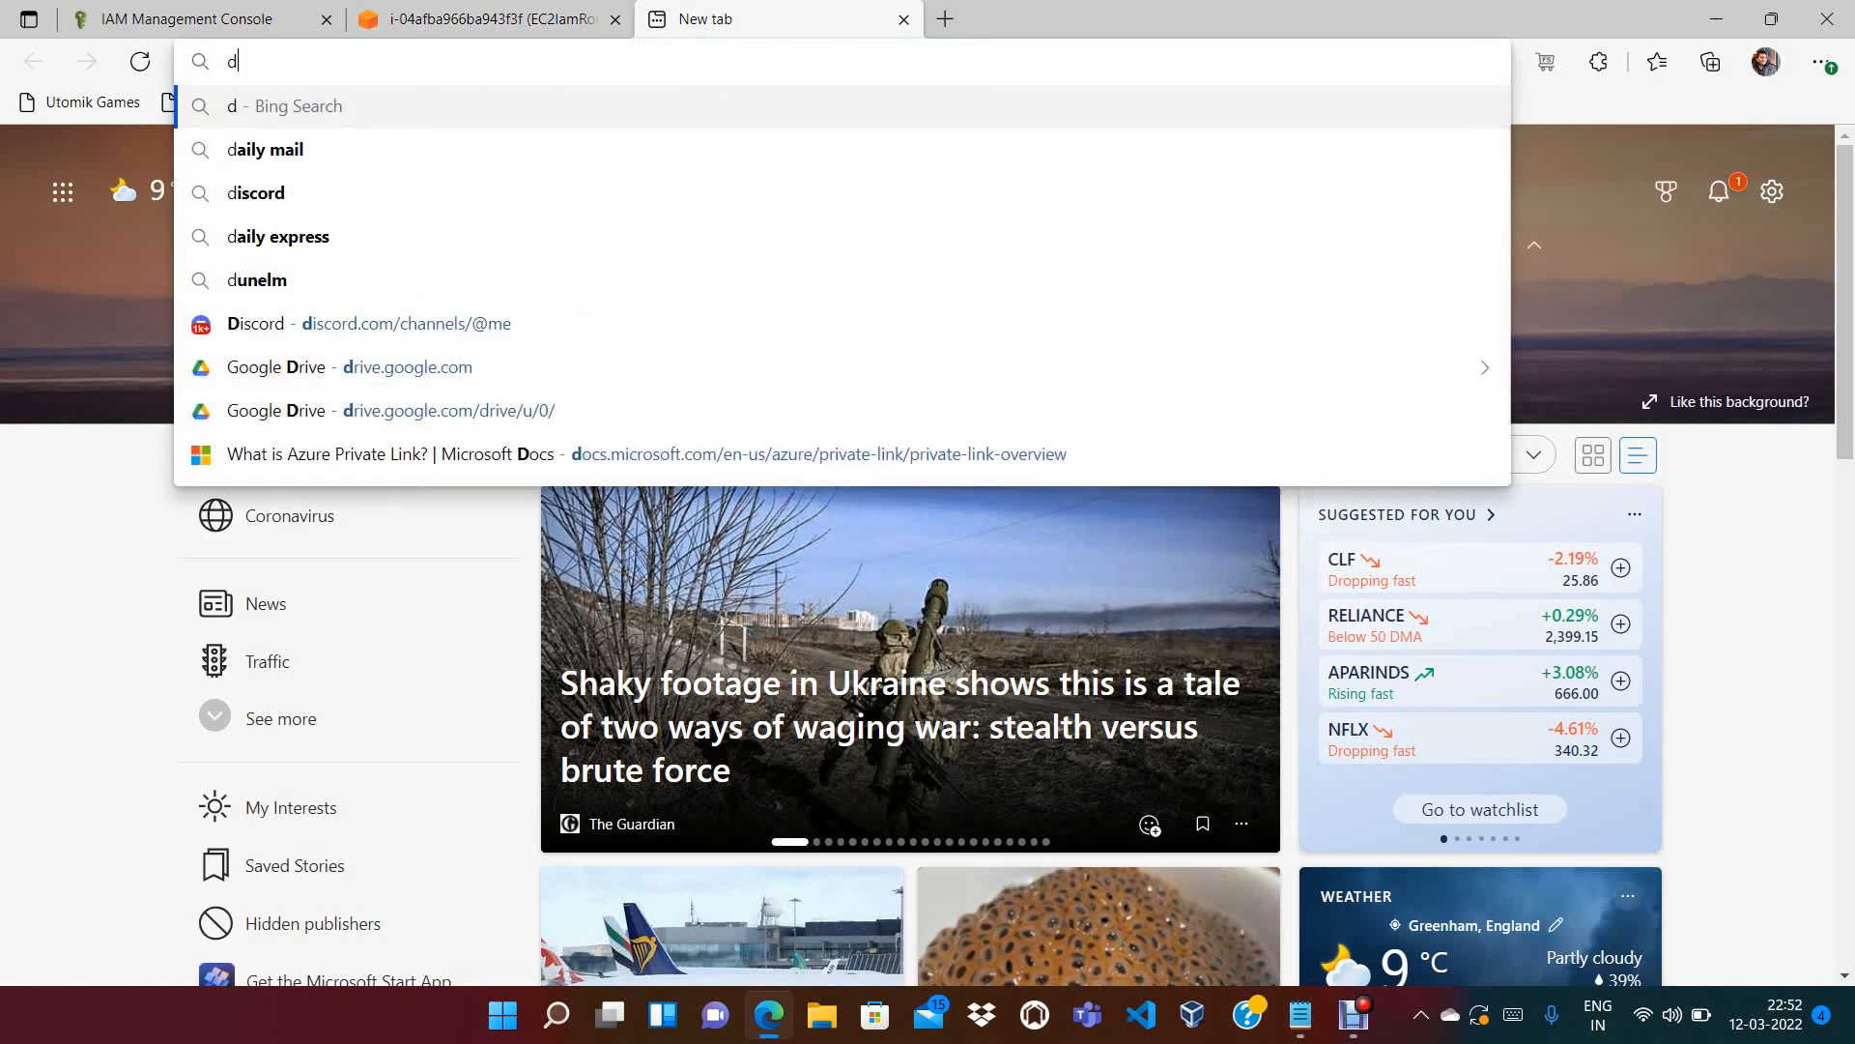
key(BackSpace)
text(anpt)
key(BackSpace)
key(BackSpace)
key(BackSpace)
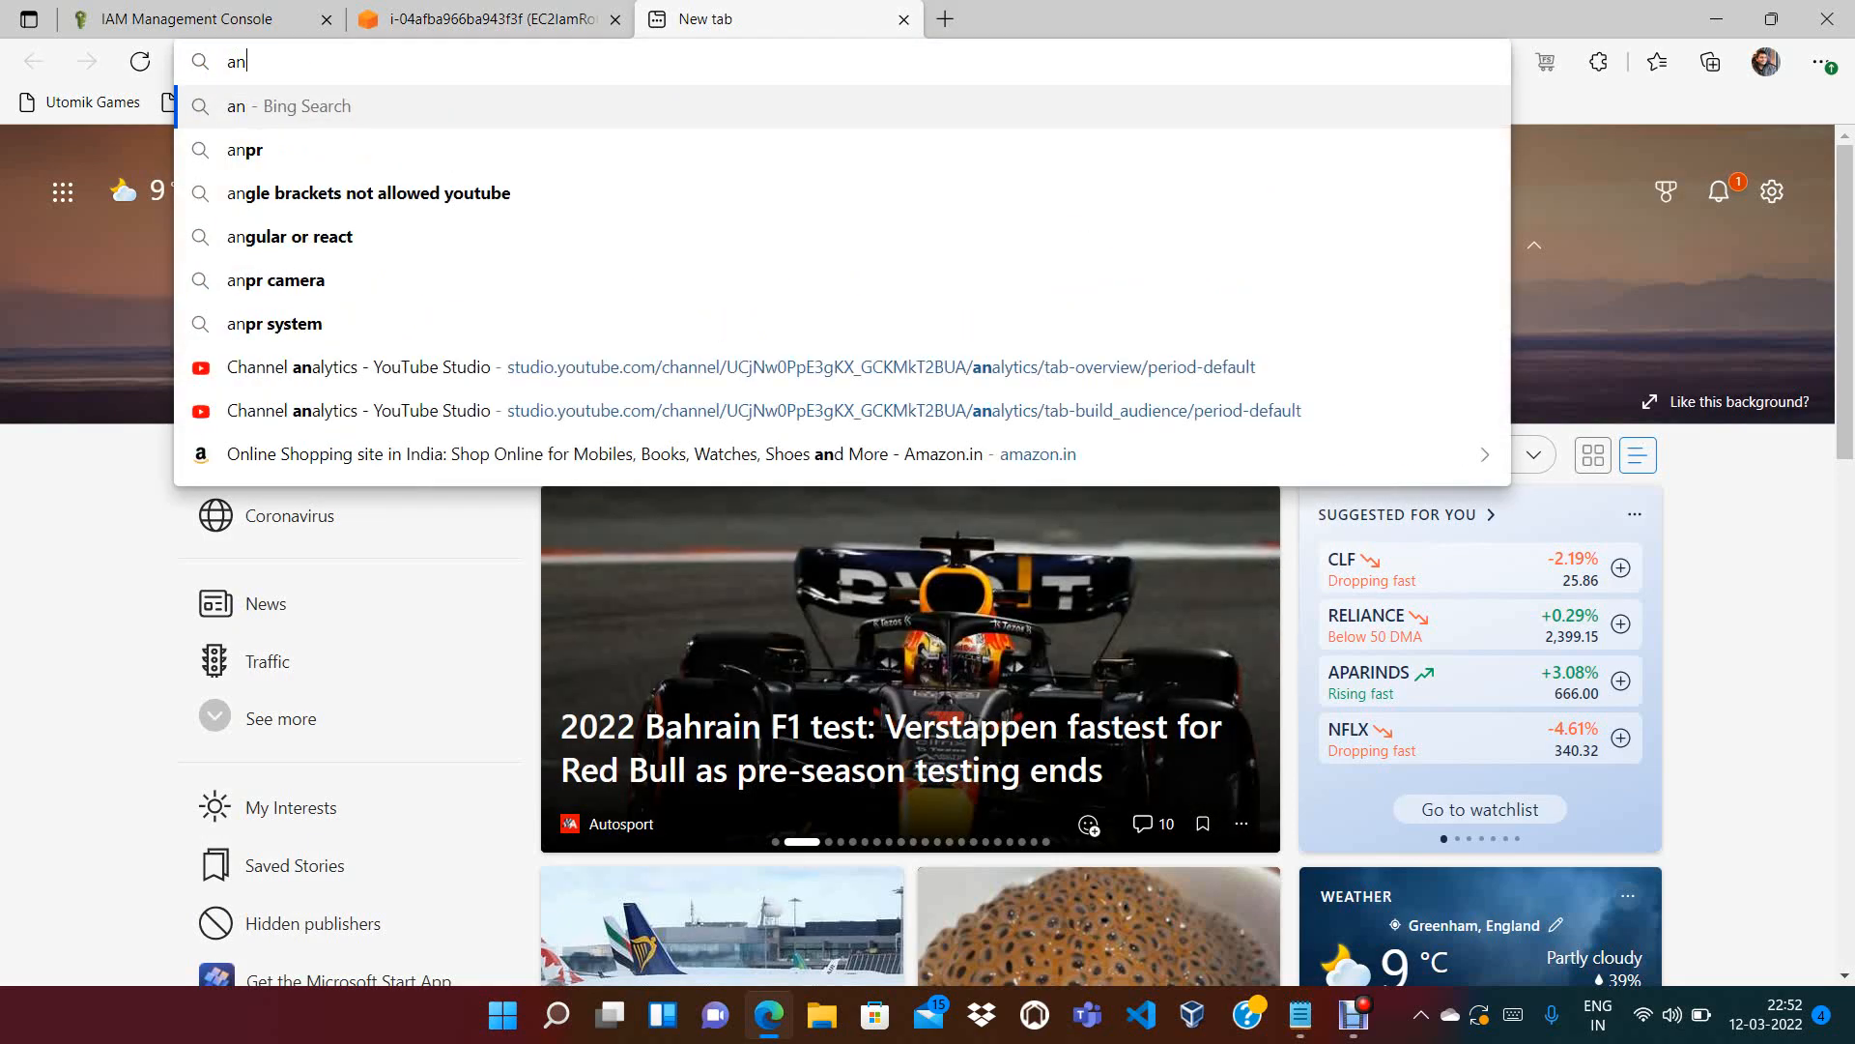
text(no)
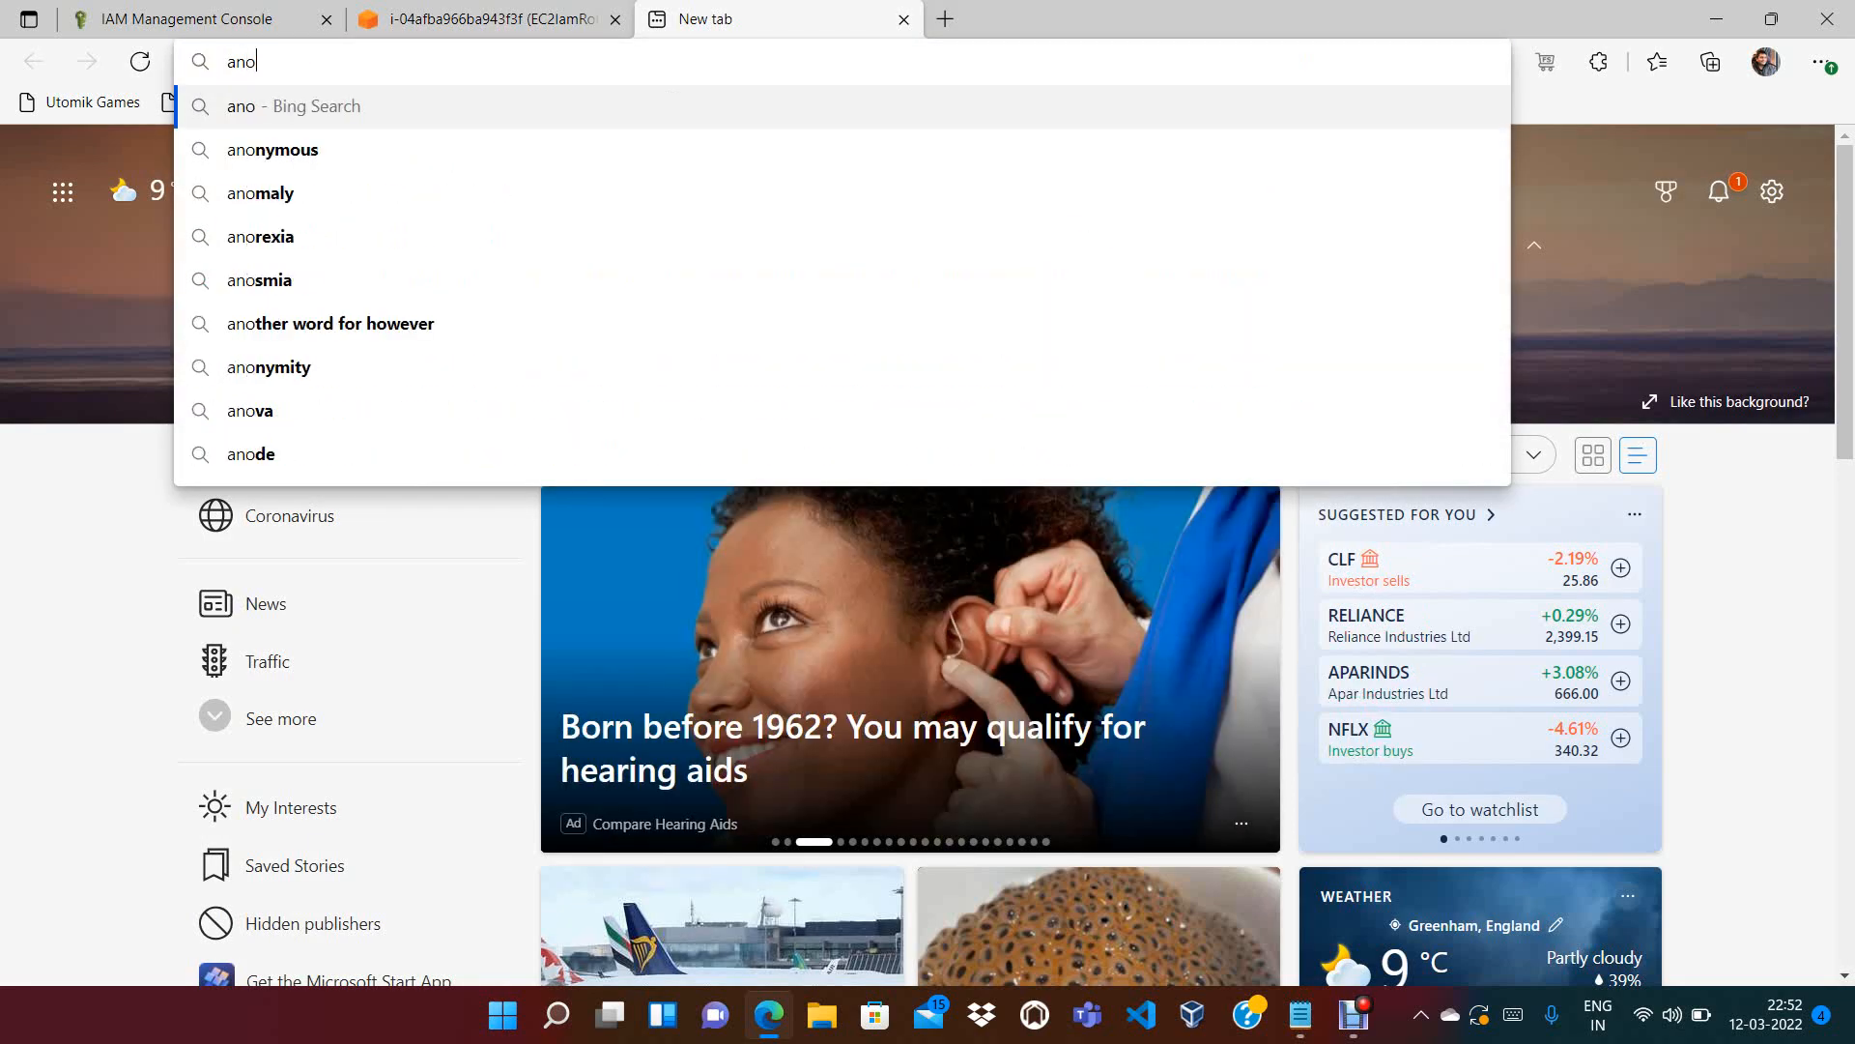
text(tepad)
key(Return)
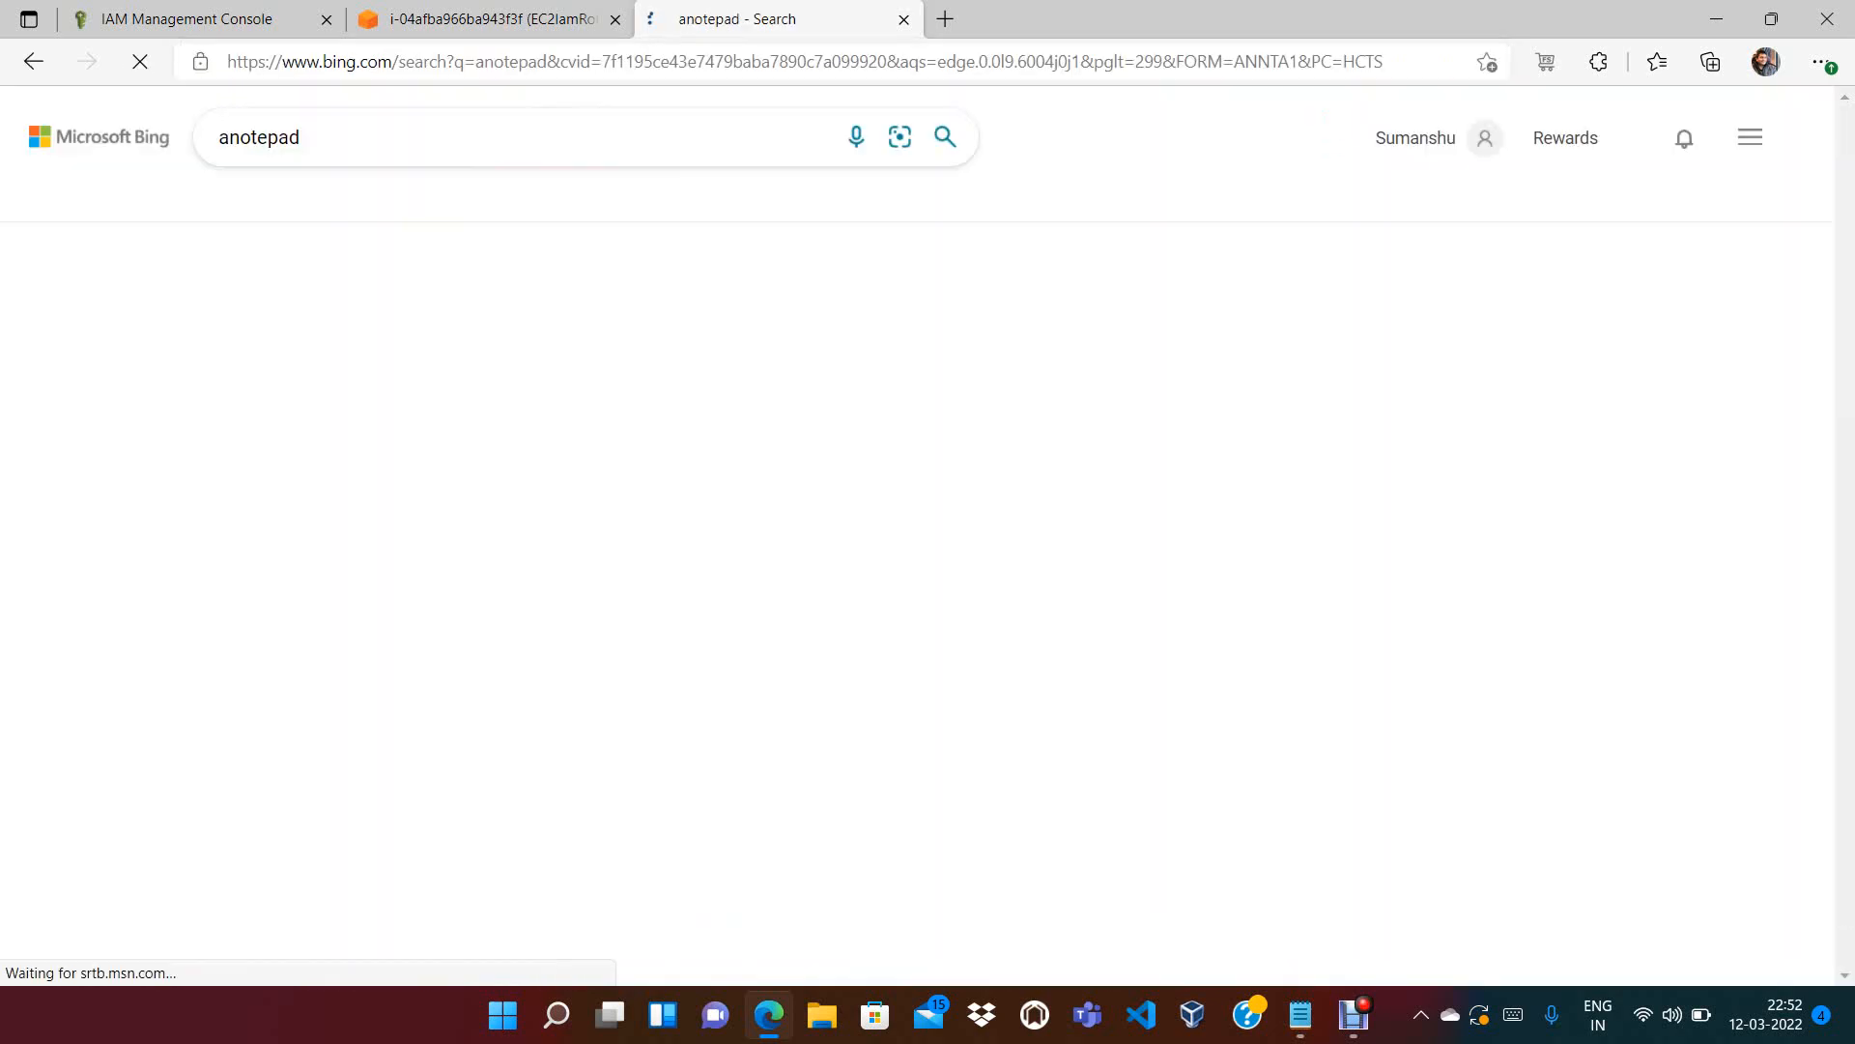
click(335, 302)
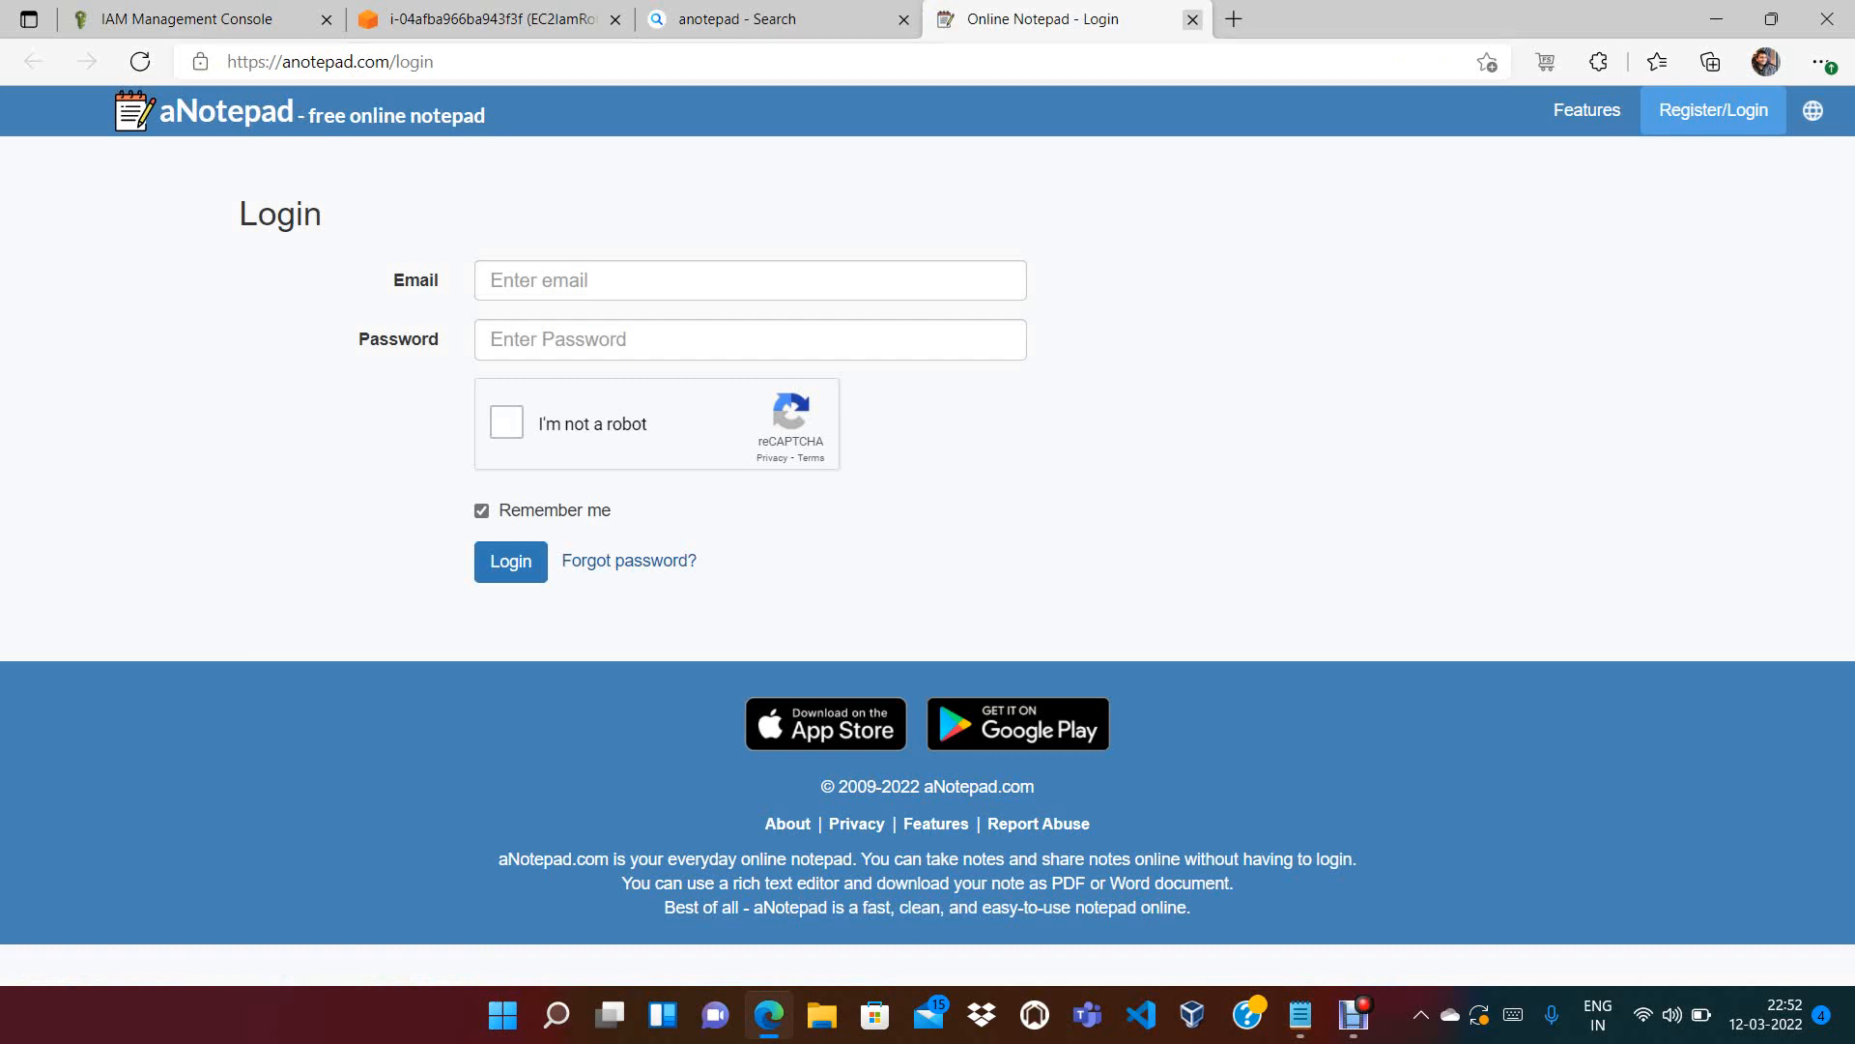
click(1193, 18)
Below the existing notes, add the line aws iam list-users followed by an ==> marker
click(1301, 1014)
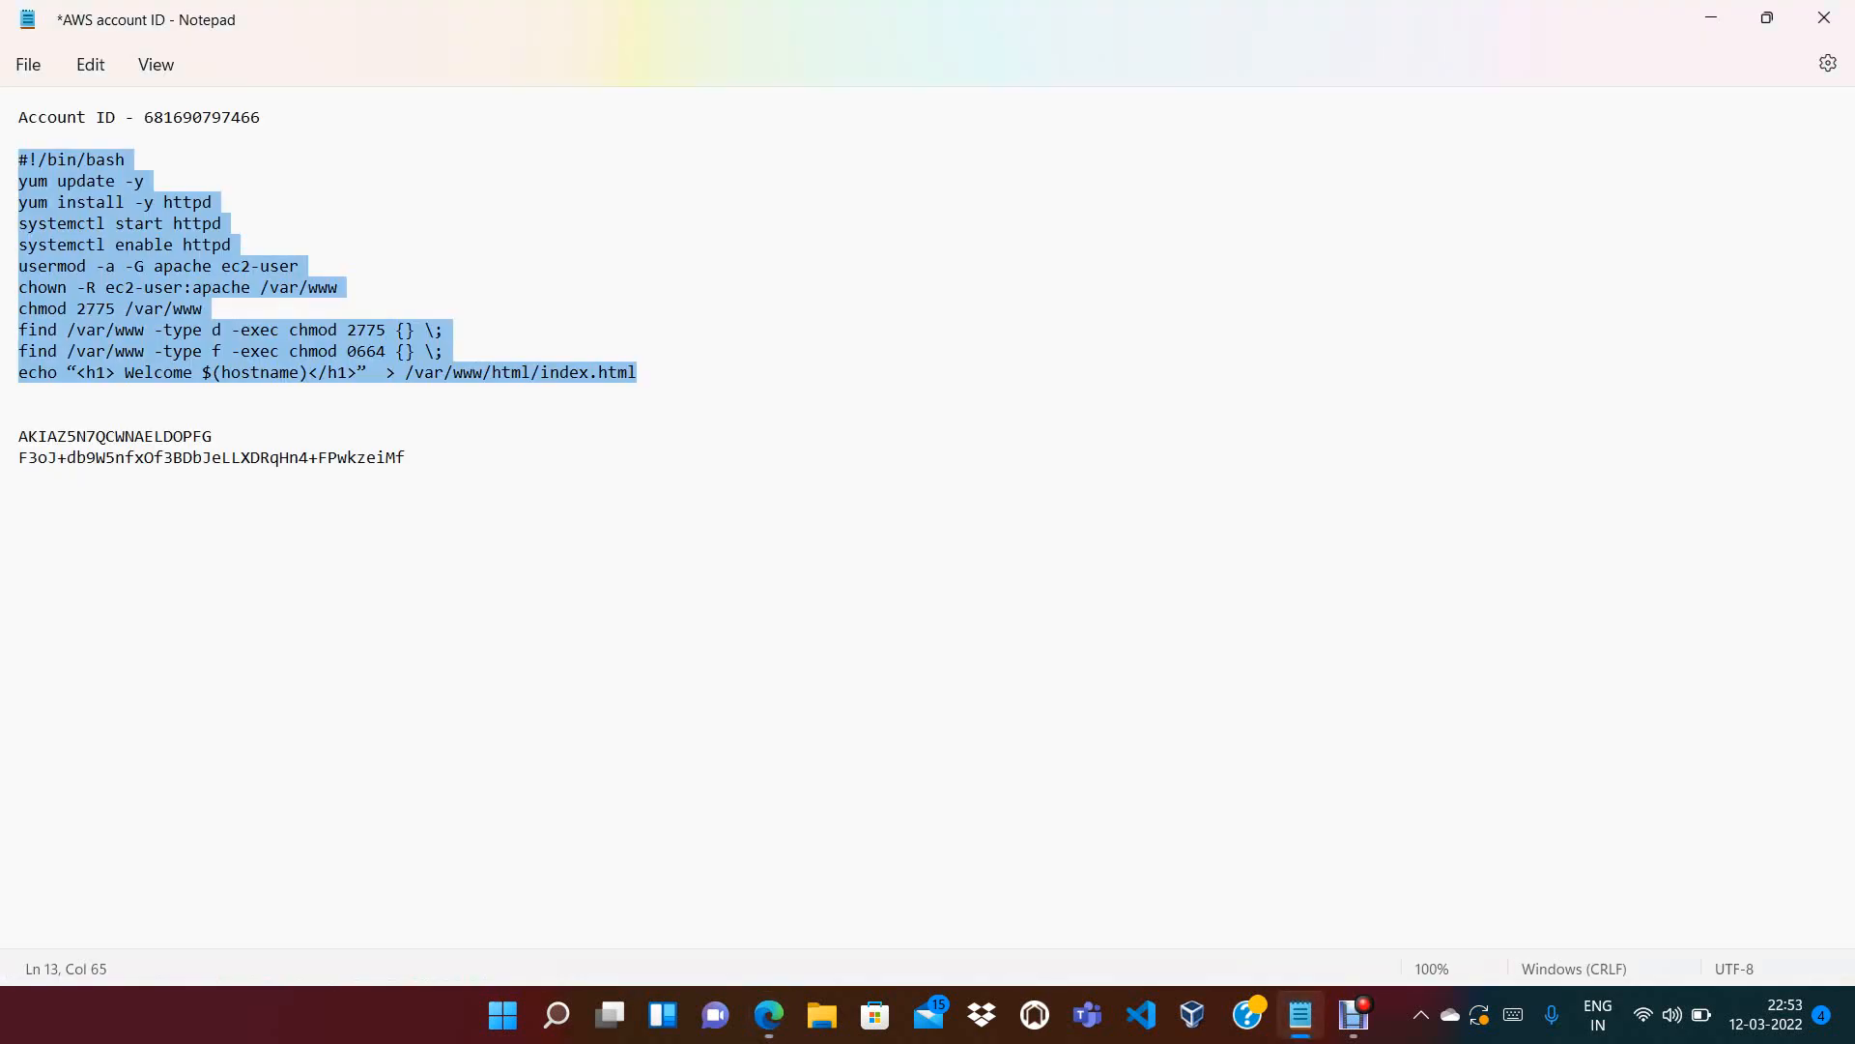
click(20, 479)
key(Return)
key(Return)
key(Return)
key(Return)
key(Return)
key(Return)
key(Return)
key(Return)
key(Return)
key(Return)
key(Return)
key(Return)
key(Return)
key(Return)
key(Return)
key(Return)
key(Return)
key(Return)
key(Return)
key(Return)
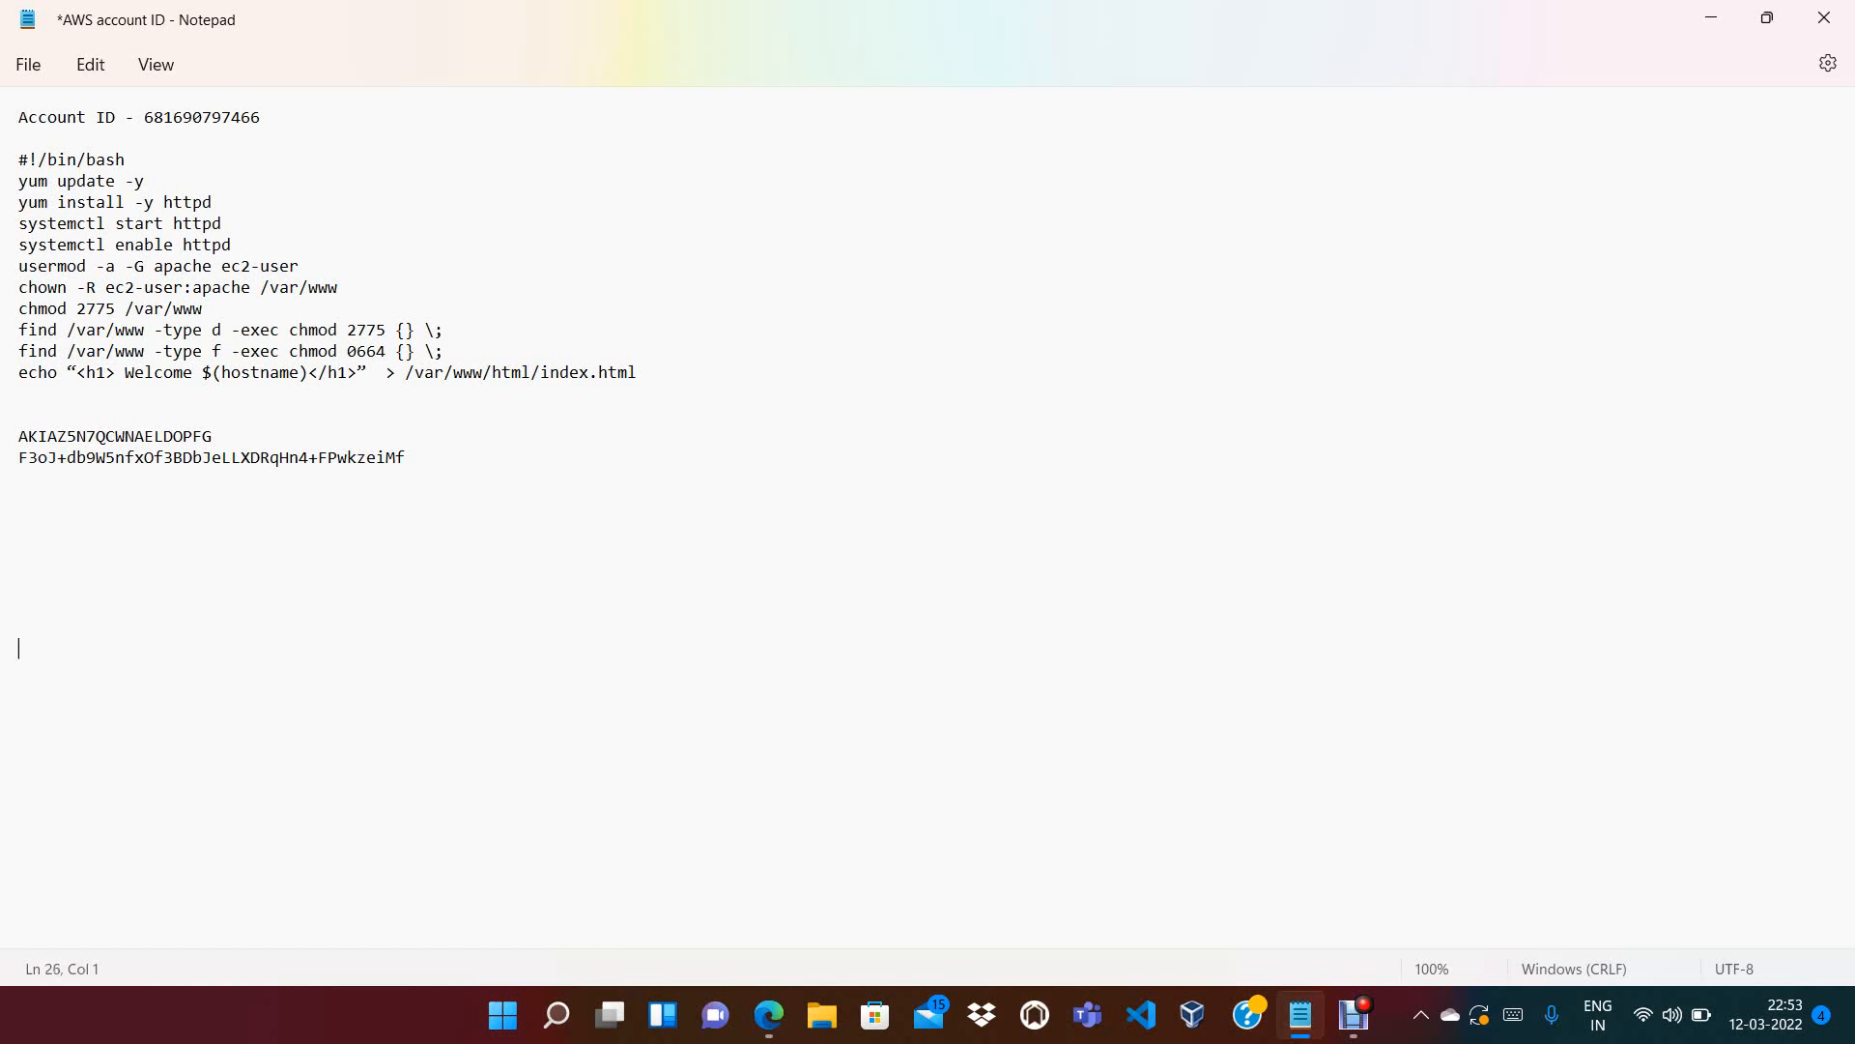
key(Return)
key(Return)
key(Return)
key(Return)
key(Return)
key(Up)
key(Up)
key(Up)
key(Up)
key(Up)
key(Up)
key(Up)
key(Up)
key(Up)
key(Up)
key(Up)
key(Up)
key(Up)
key(Up)
key(Up)
key(Up)
key(Up)
key(Up)
key(Up)
key(Up)
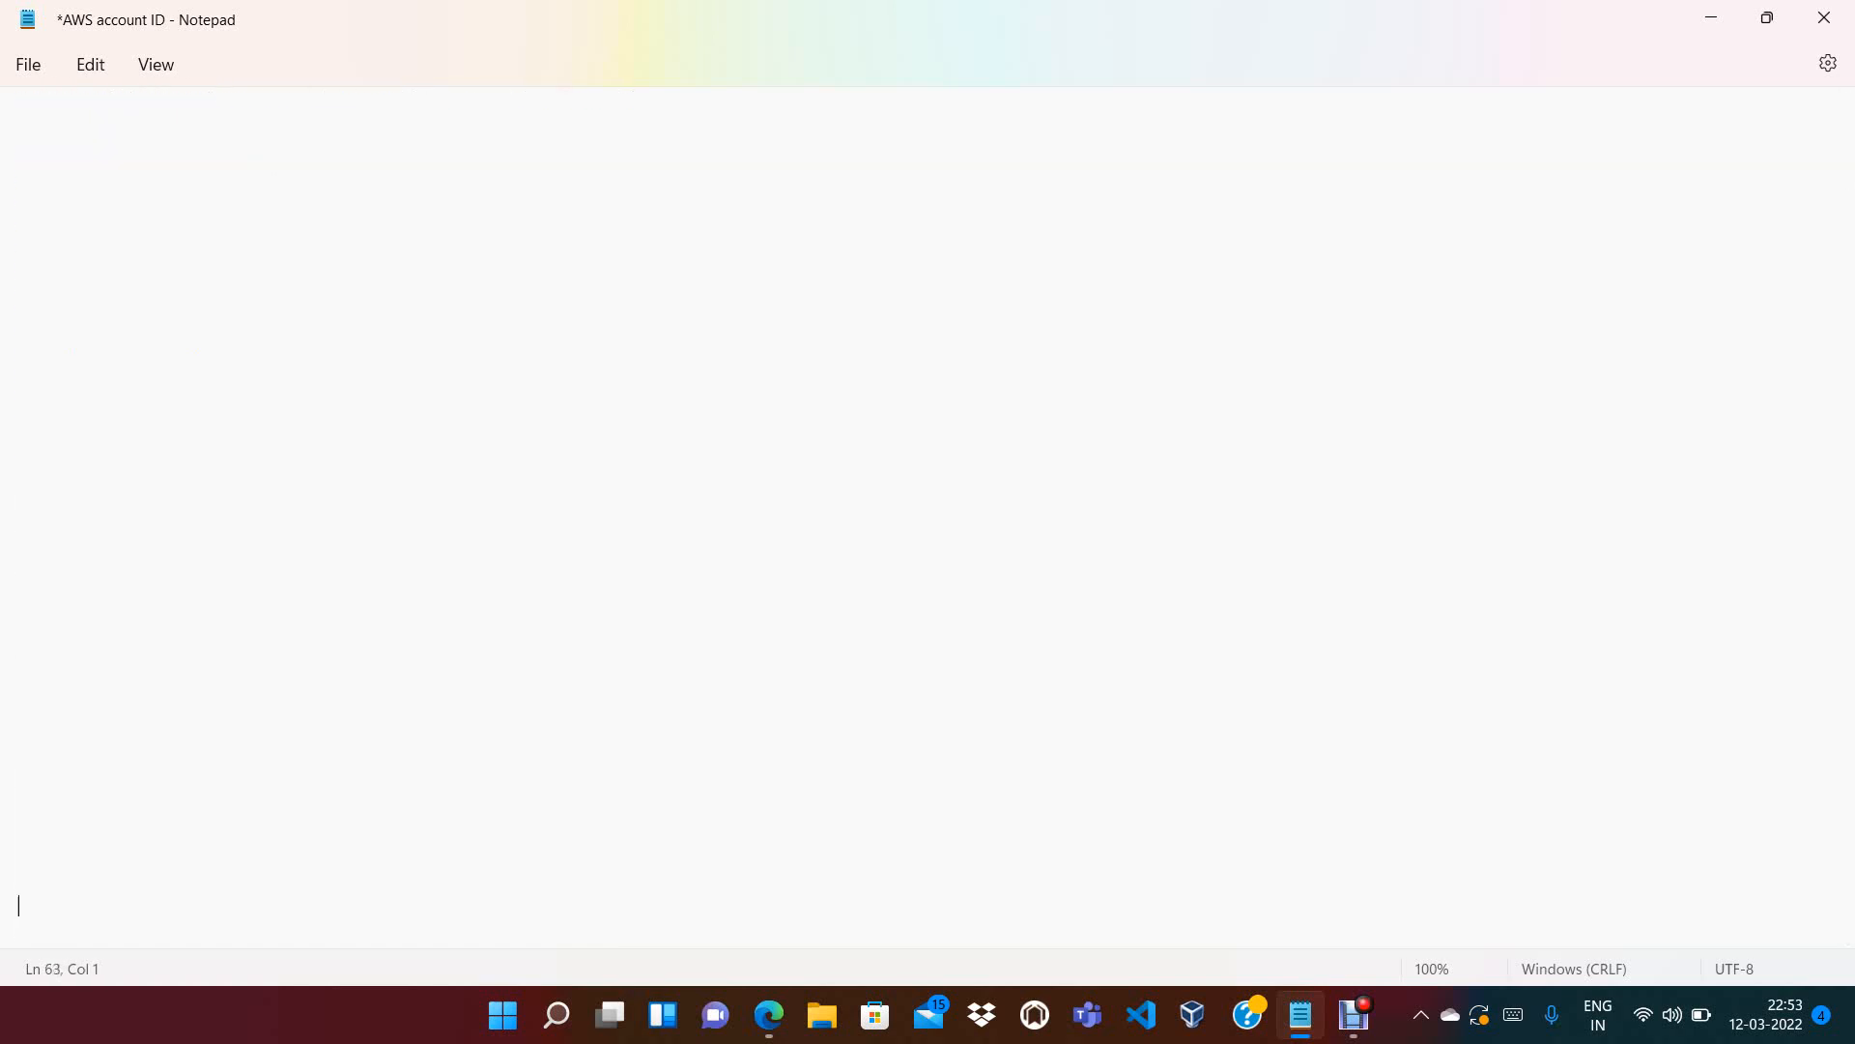
key(Up)
key(Up)
key(Up)
key(Up)
key(Up)
key(Up)
key(Up)
key(Up)
key(Up)
key(Up)
key(Up)
key(Up)
key(Up)
key(Up)
text(aws iam list-users)
key(Return)
key(Return)
key(Return)
text(==>)
Check the ec2-user name in the EC2 terminal prompt, then return to Notepad
key(alt+Tab)
key(ctrl+shift+Tab)
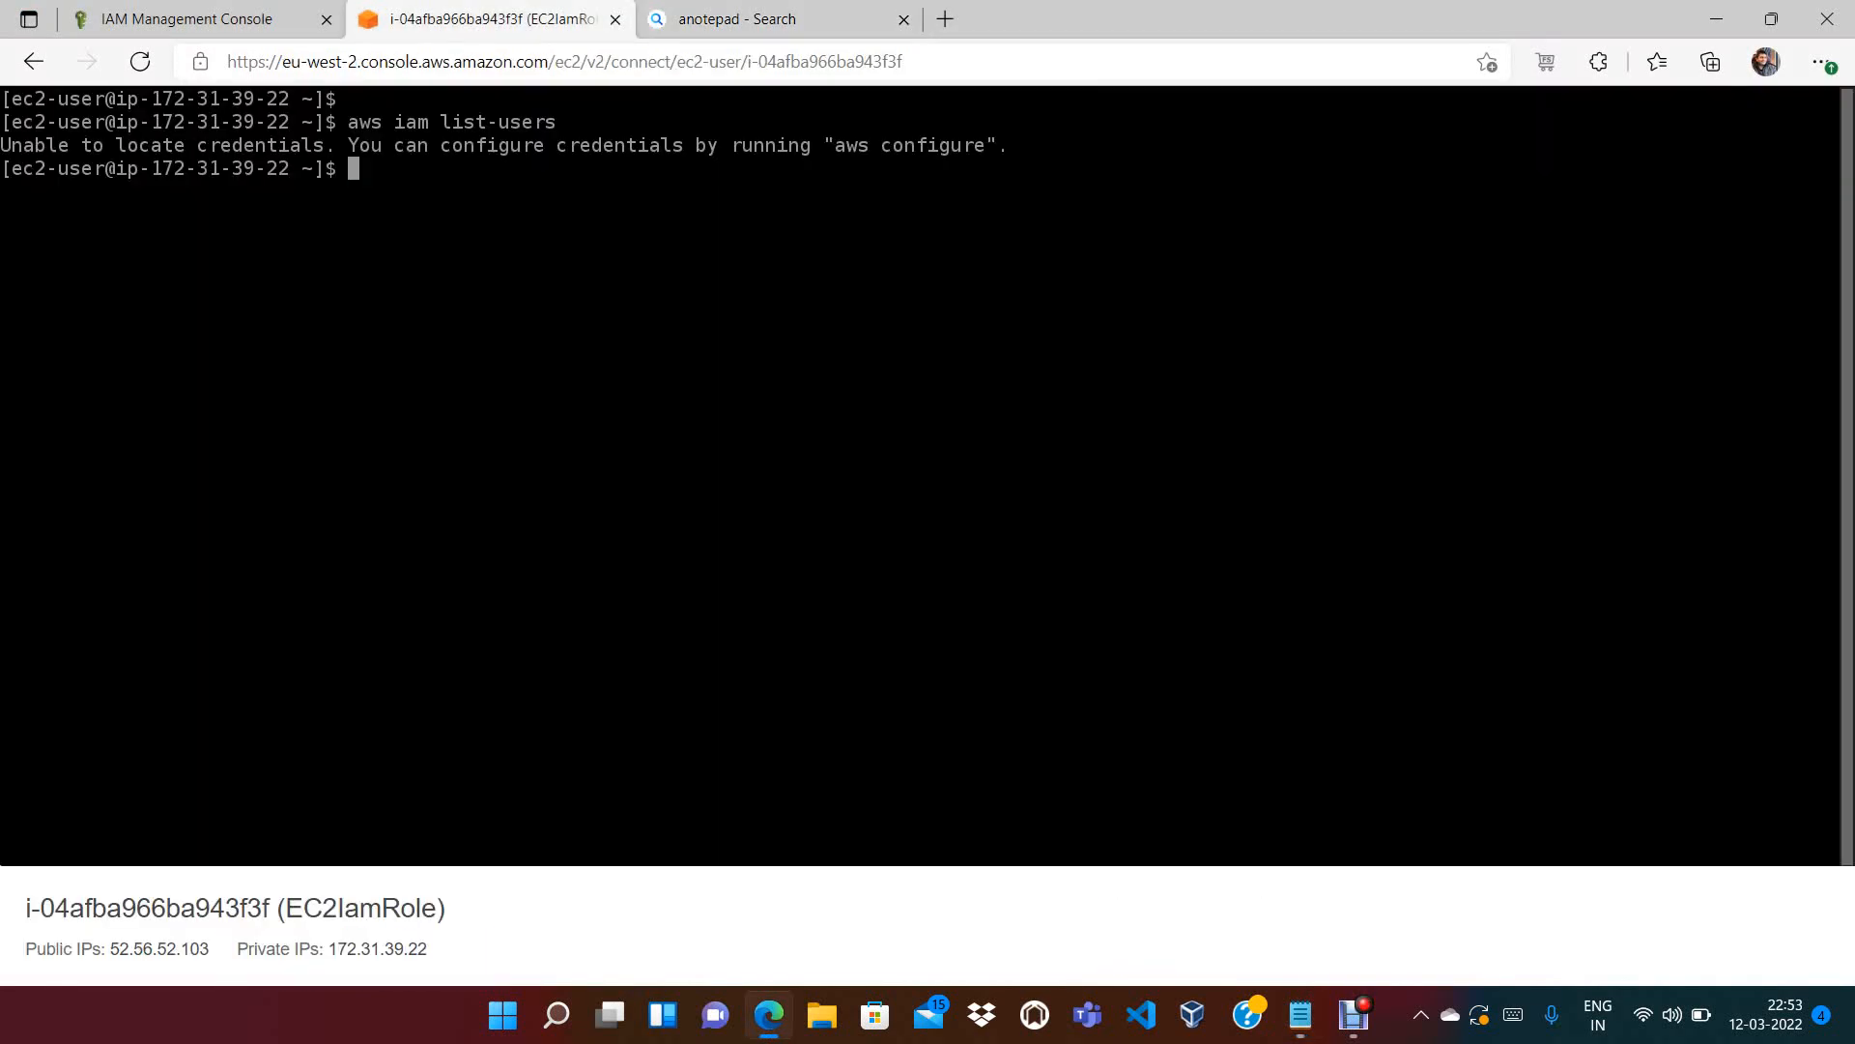
drag(104, 169, 12, 168)
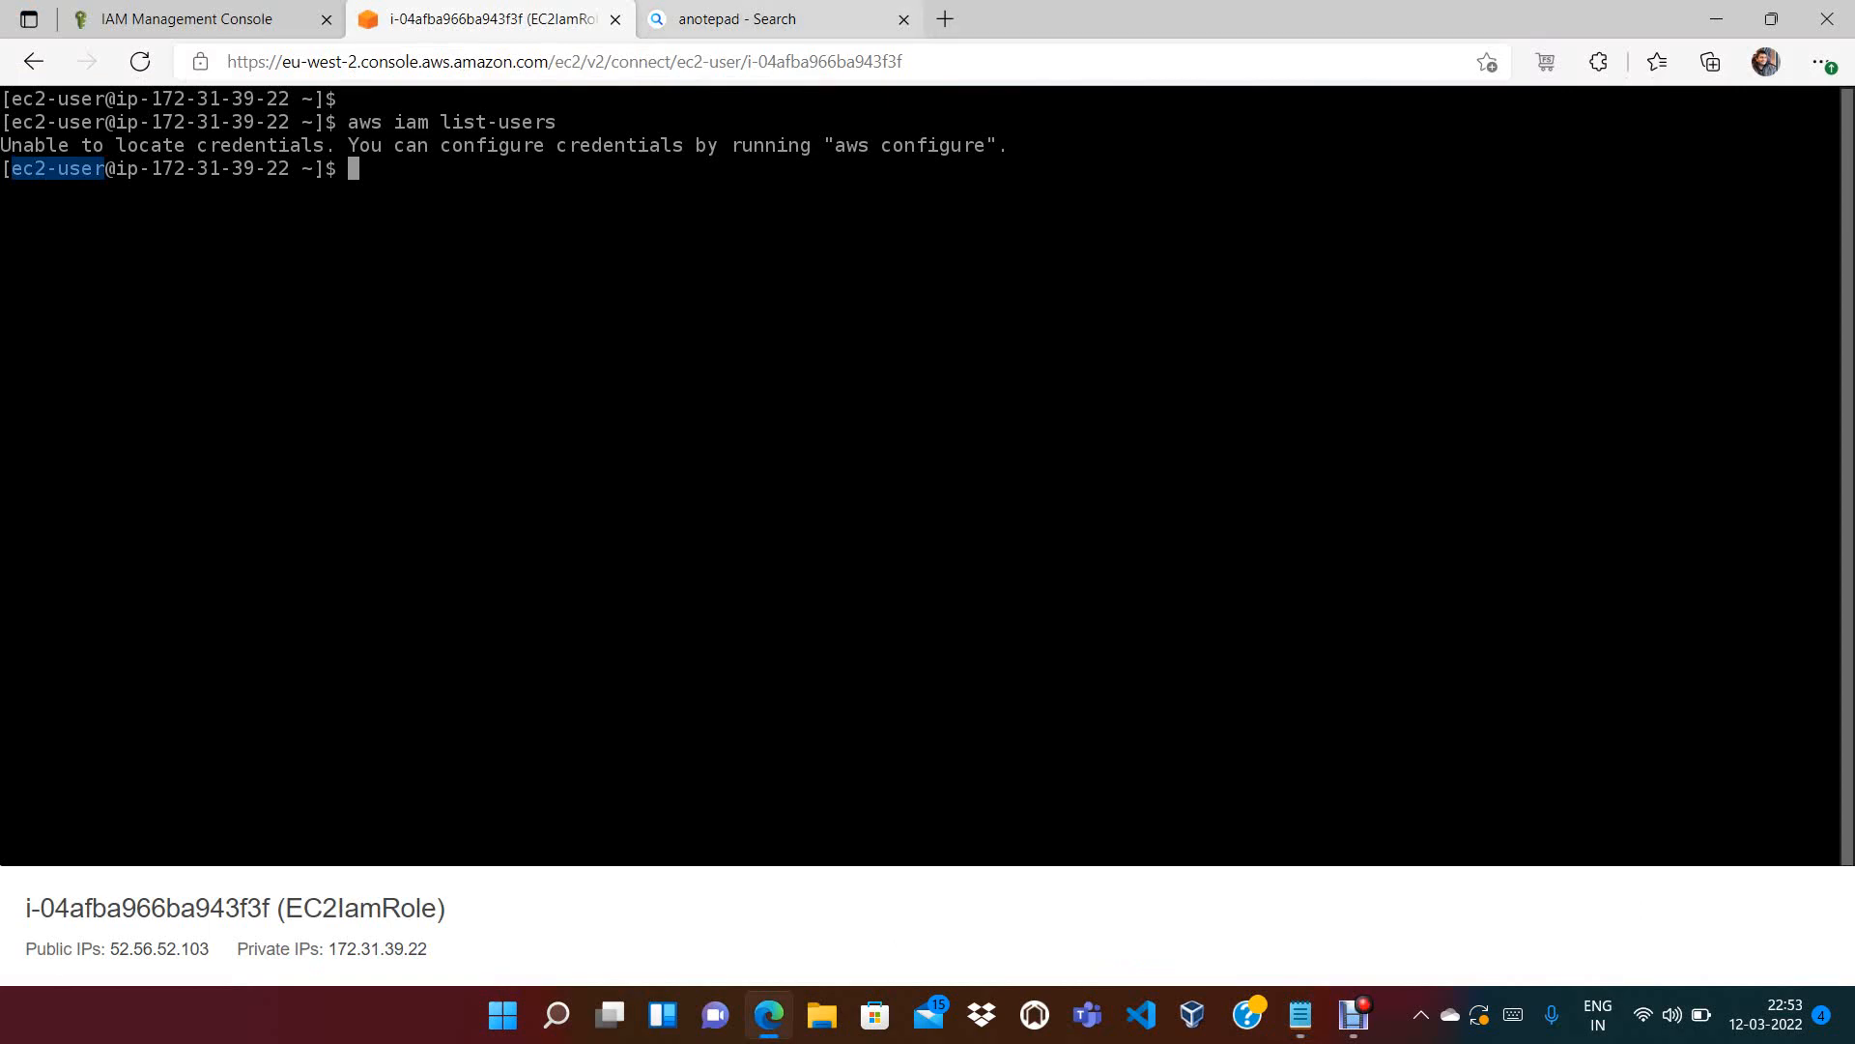
key(ctrl+Tab)
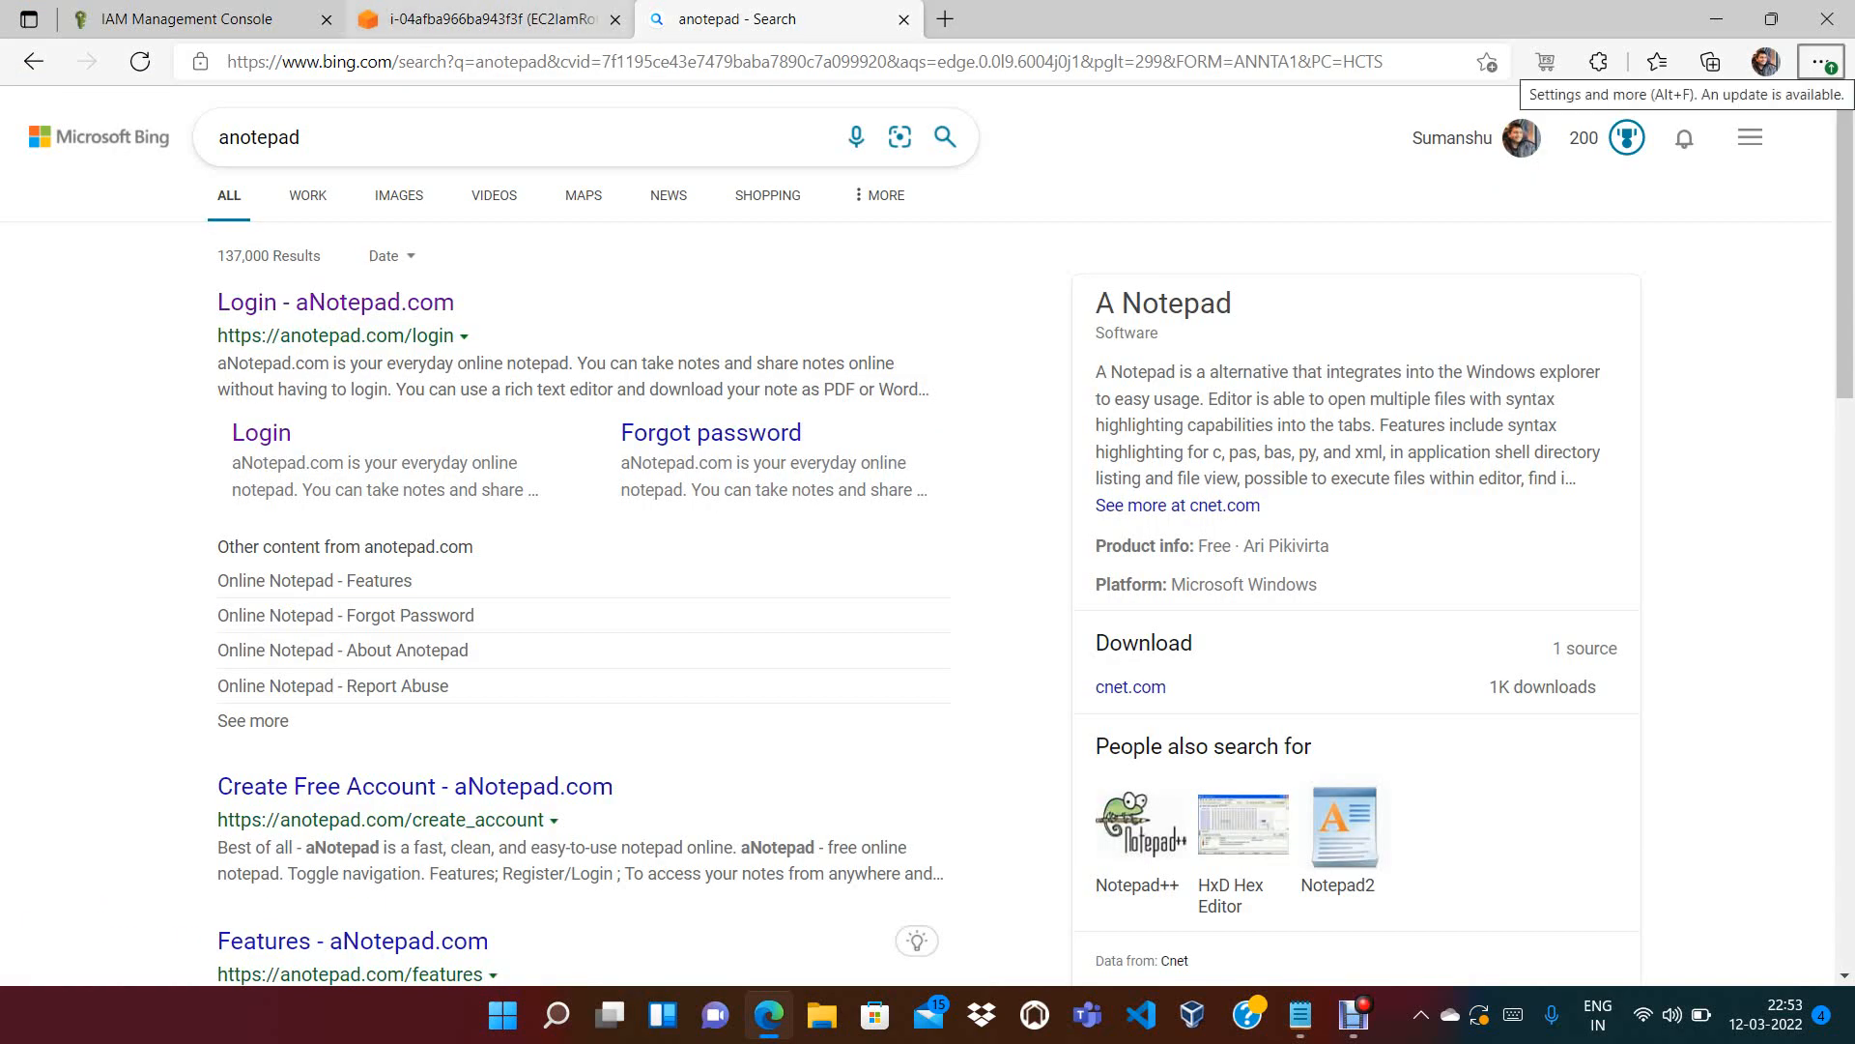
key(ctrl+shift+Tab)
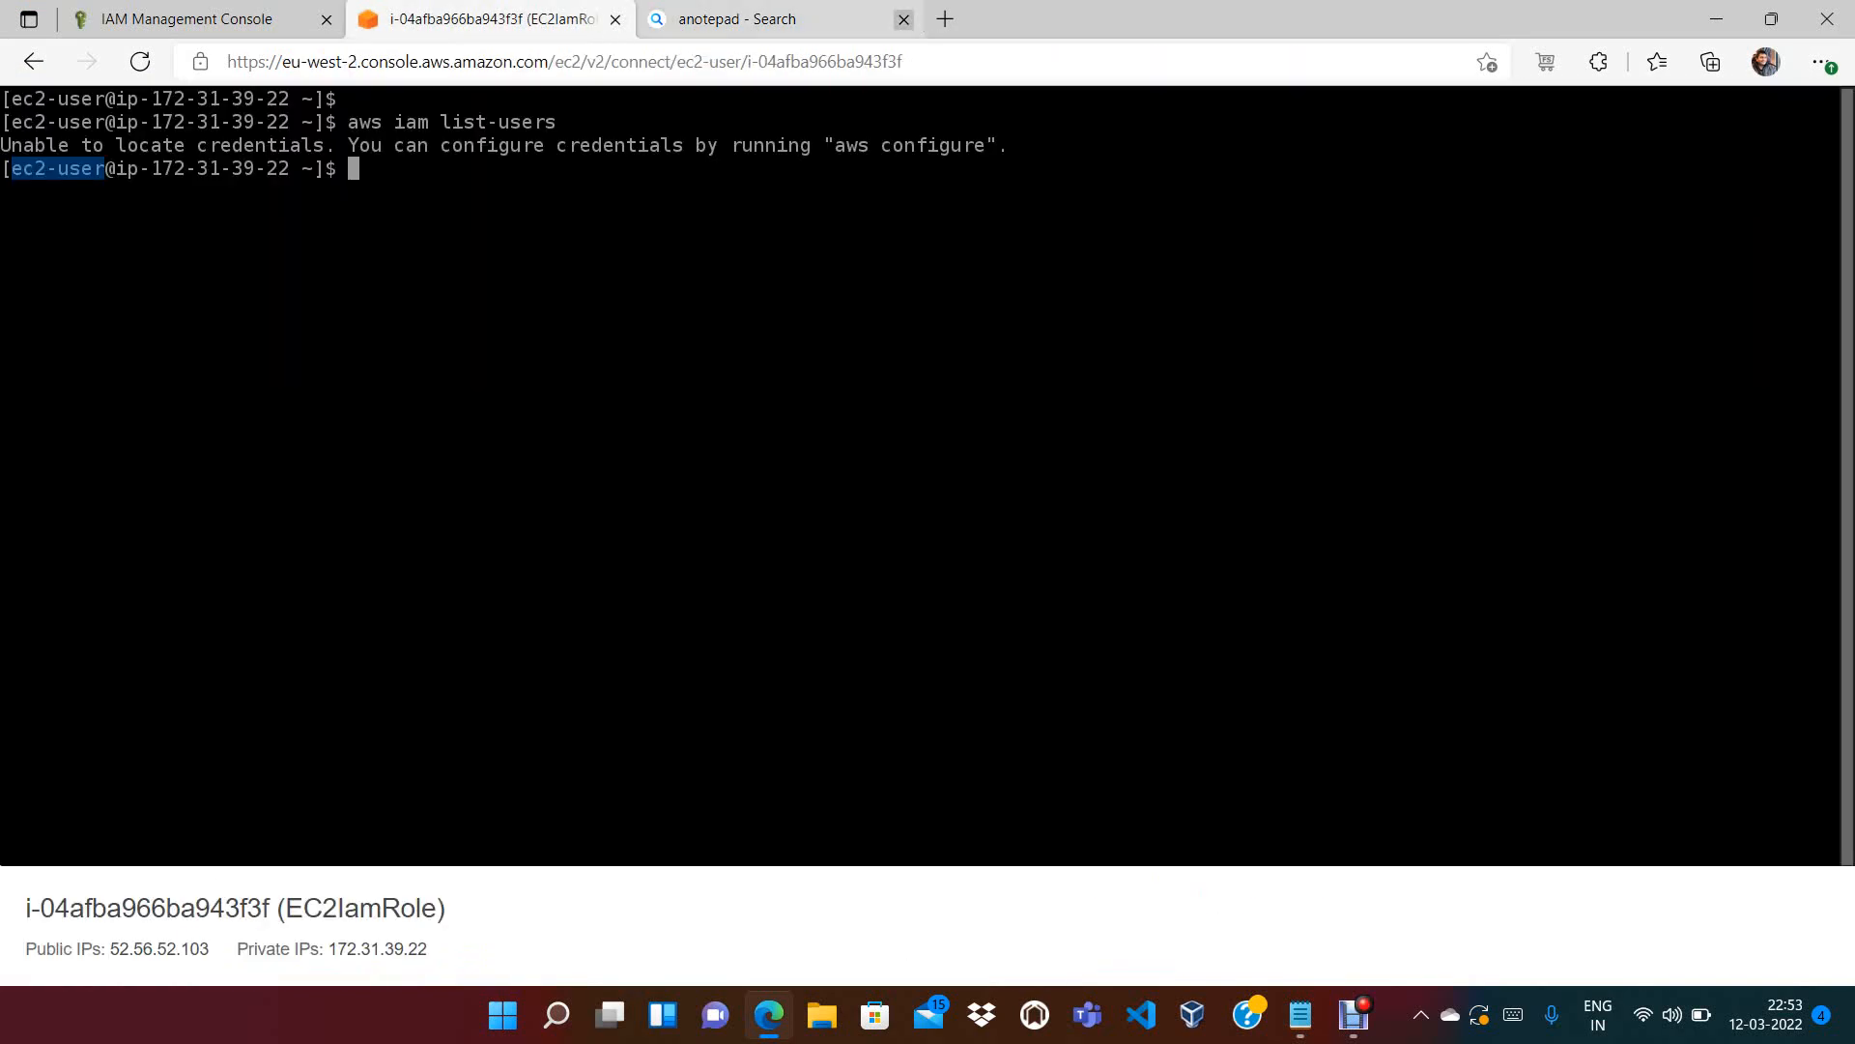
key(alt+Tab)
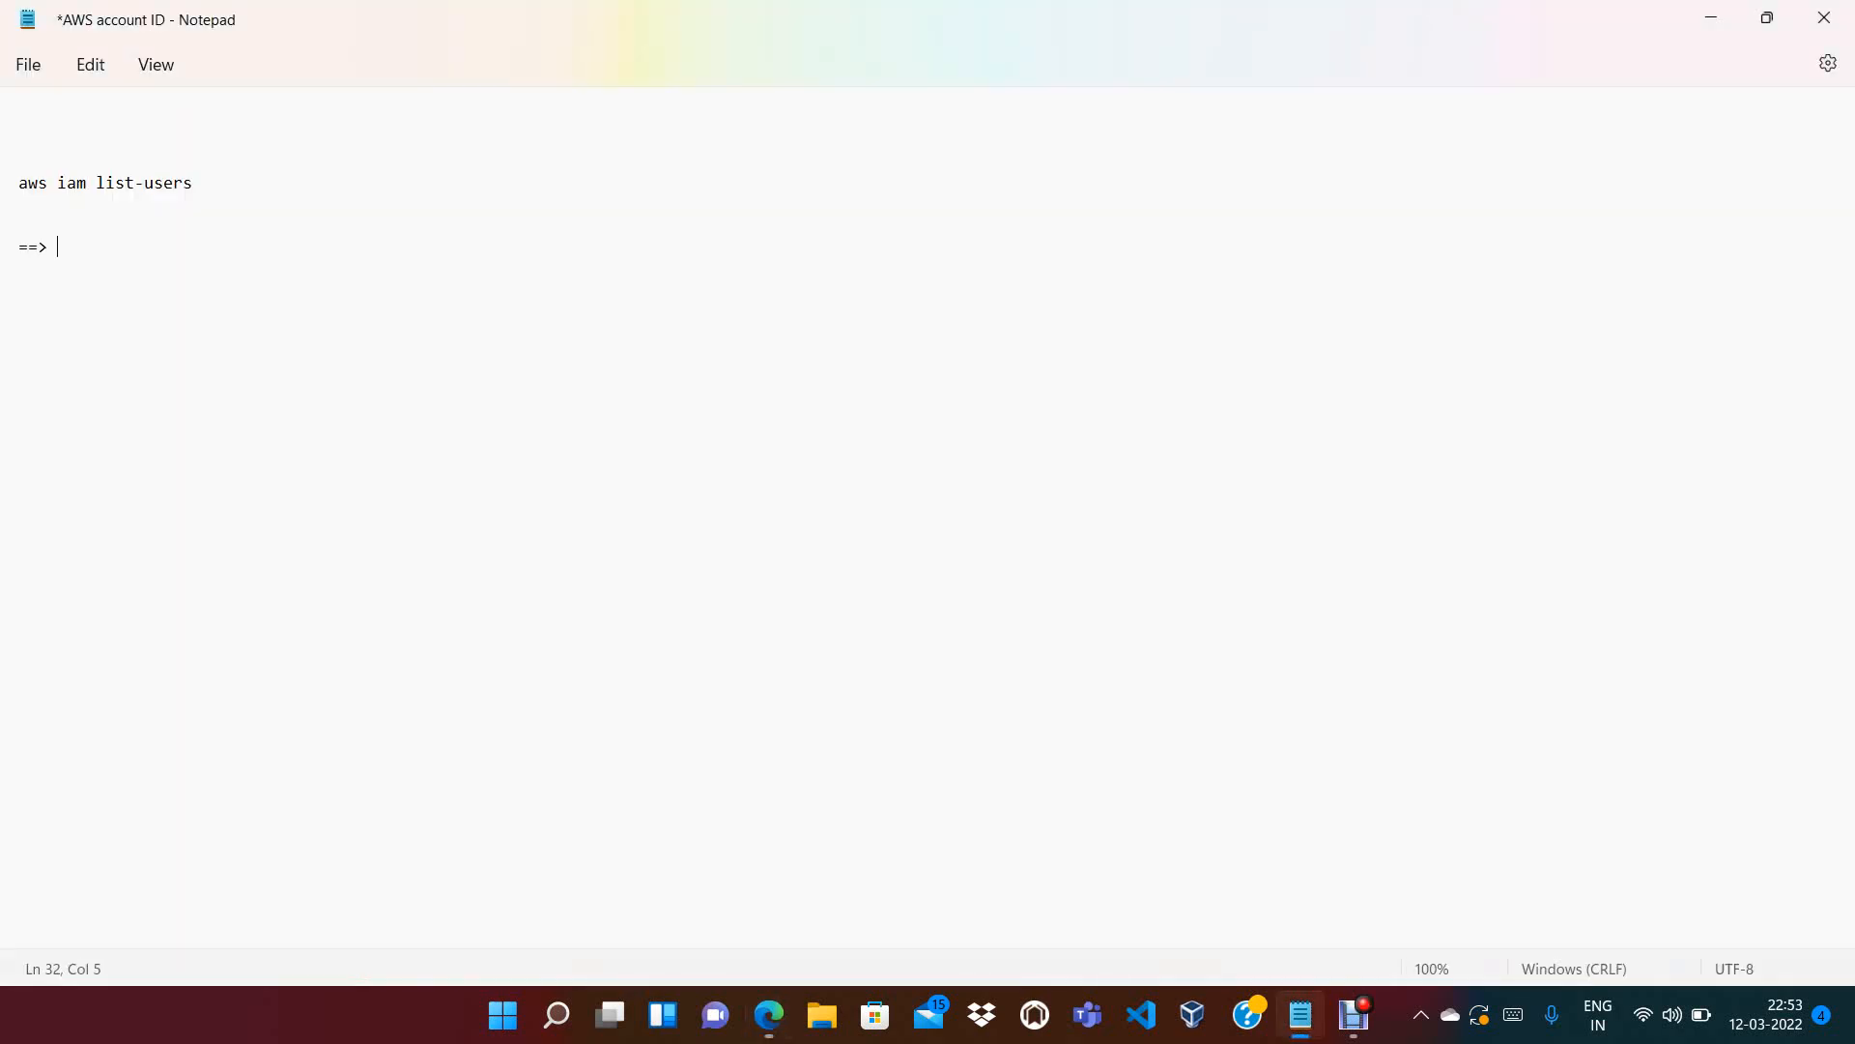
Type the note 'ec2-users have rights or not (id and password) ==> credentials ==>'
text(ec2-users have rights or not)
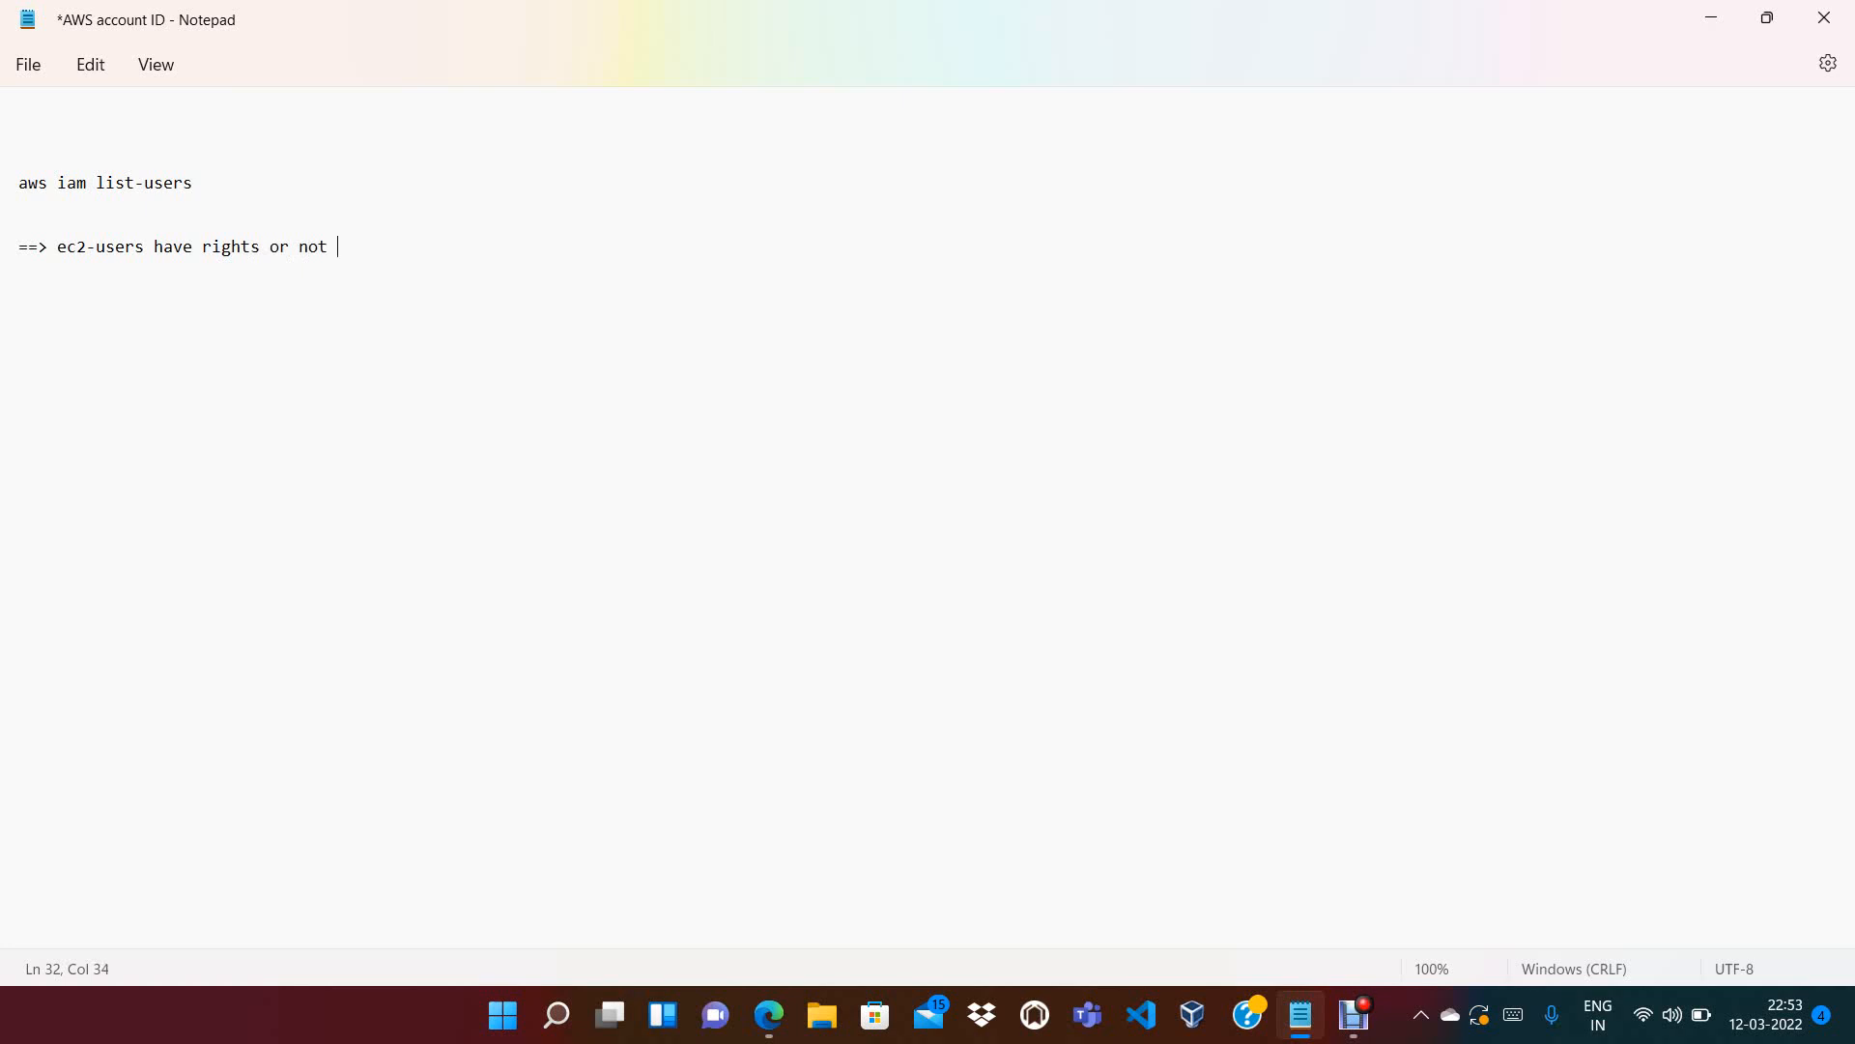
text(  (id and password)  ==>)
text(cr)
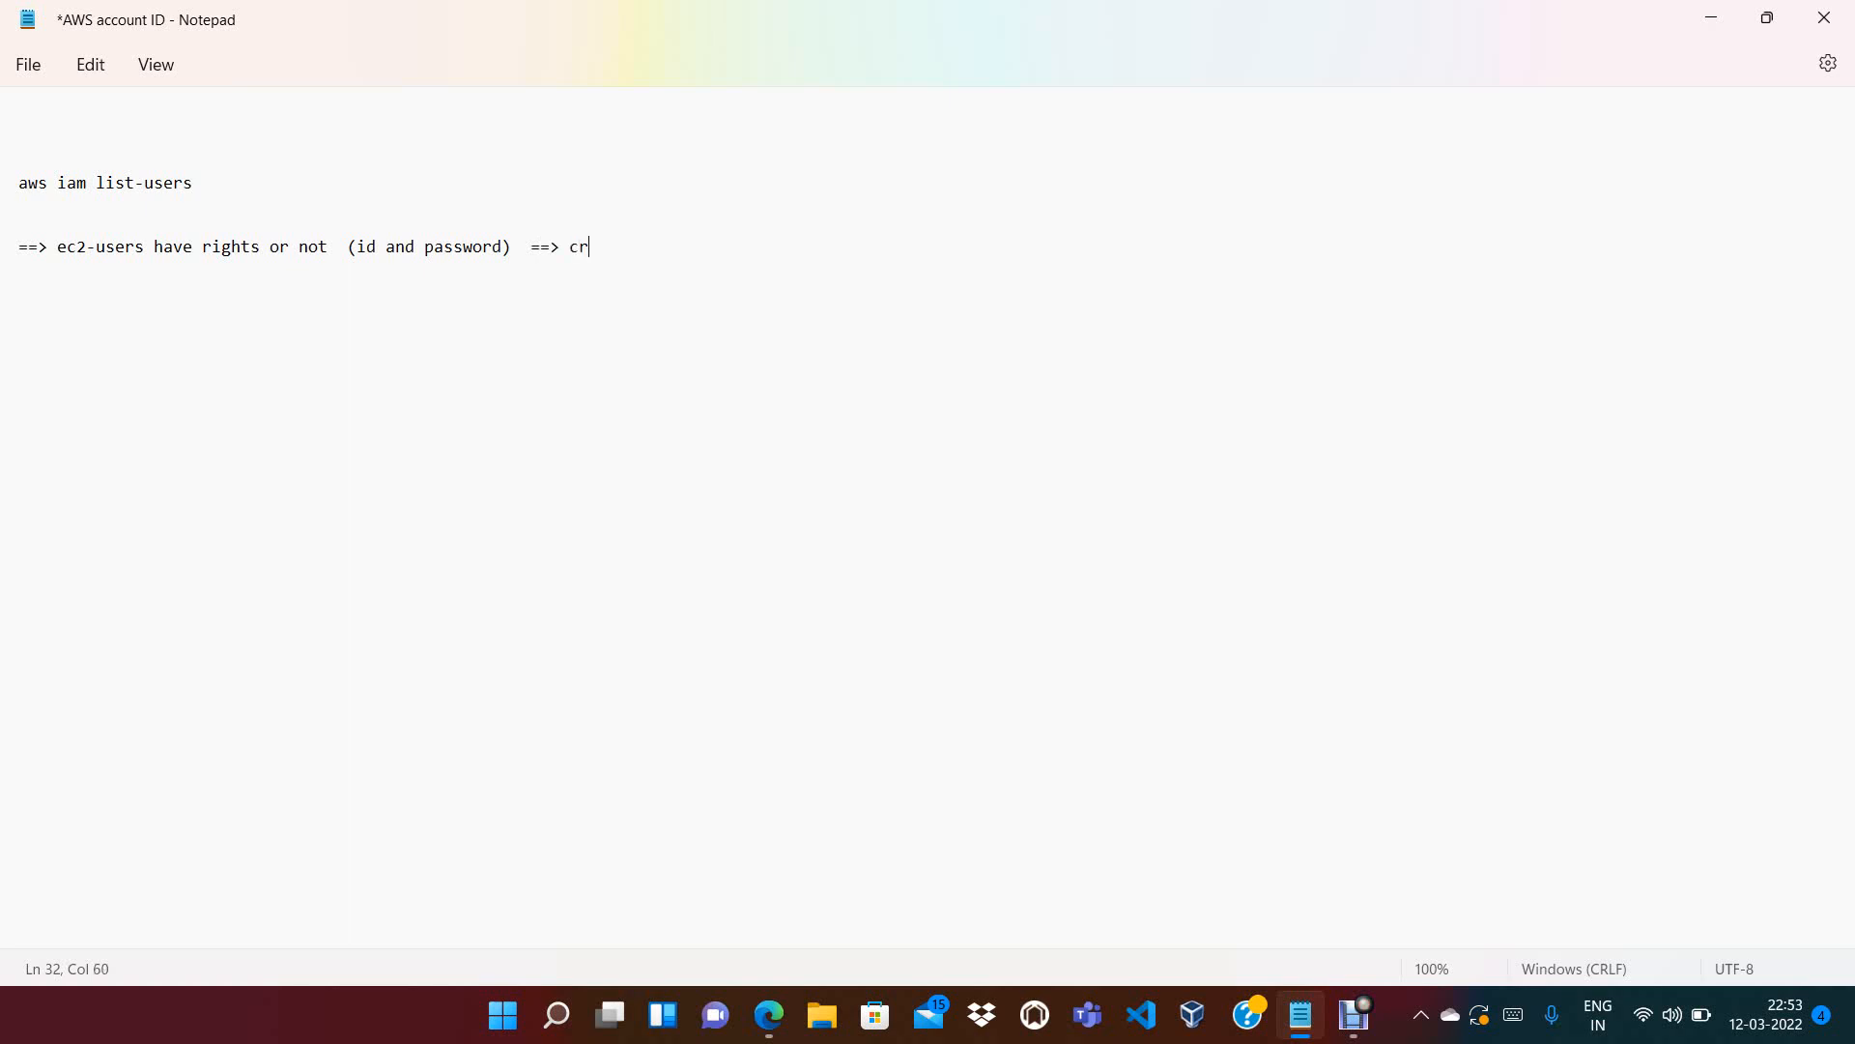
text(dentials)
key(Left)
key(Left)
key(Left)
key(Left)
key(Left)
text(e)
key(End)
text(==>)
Move the word 'credentials' from the end of the note line to its start
double_click(618, 248)
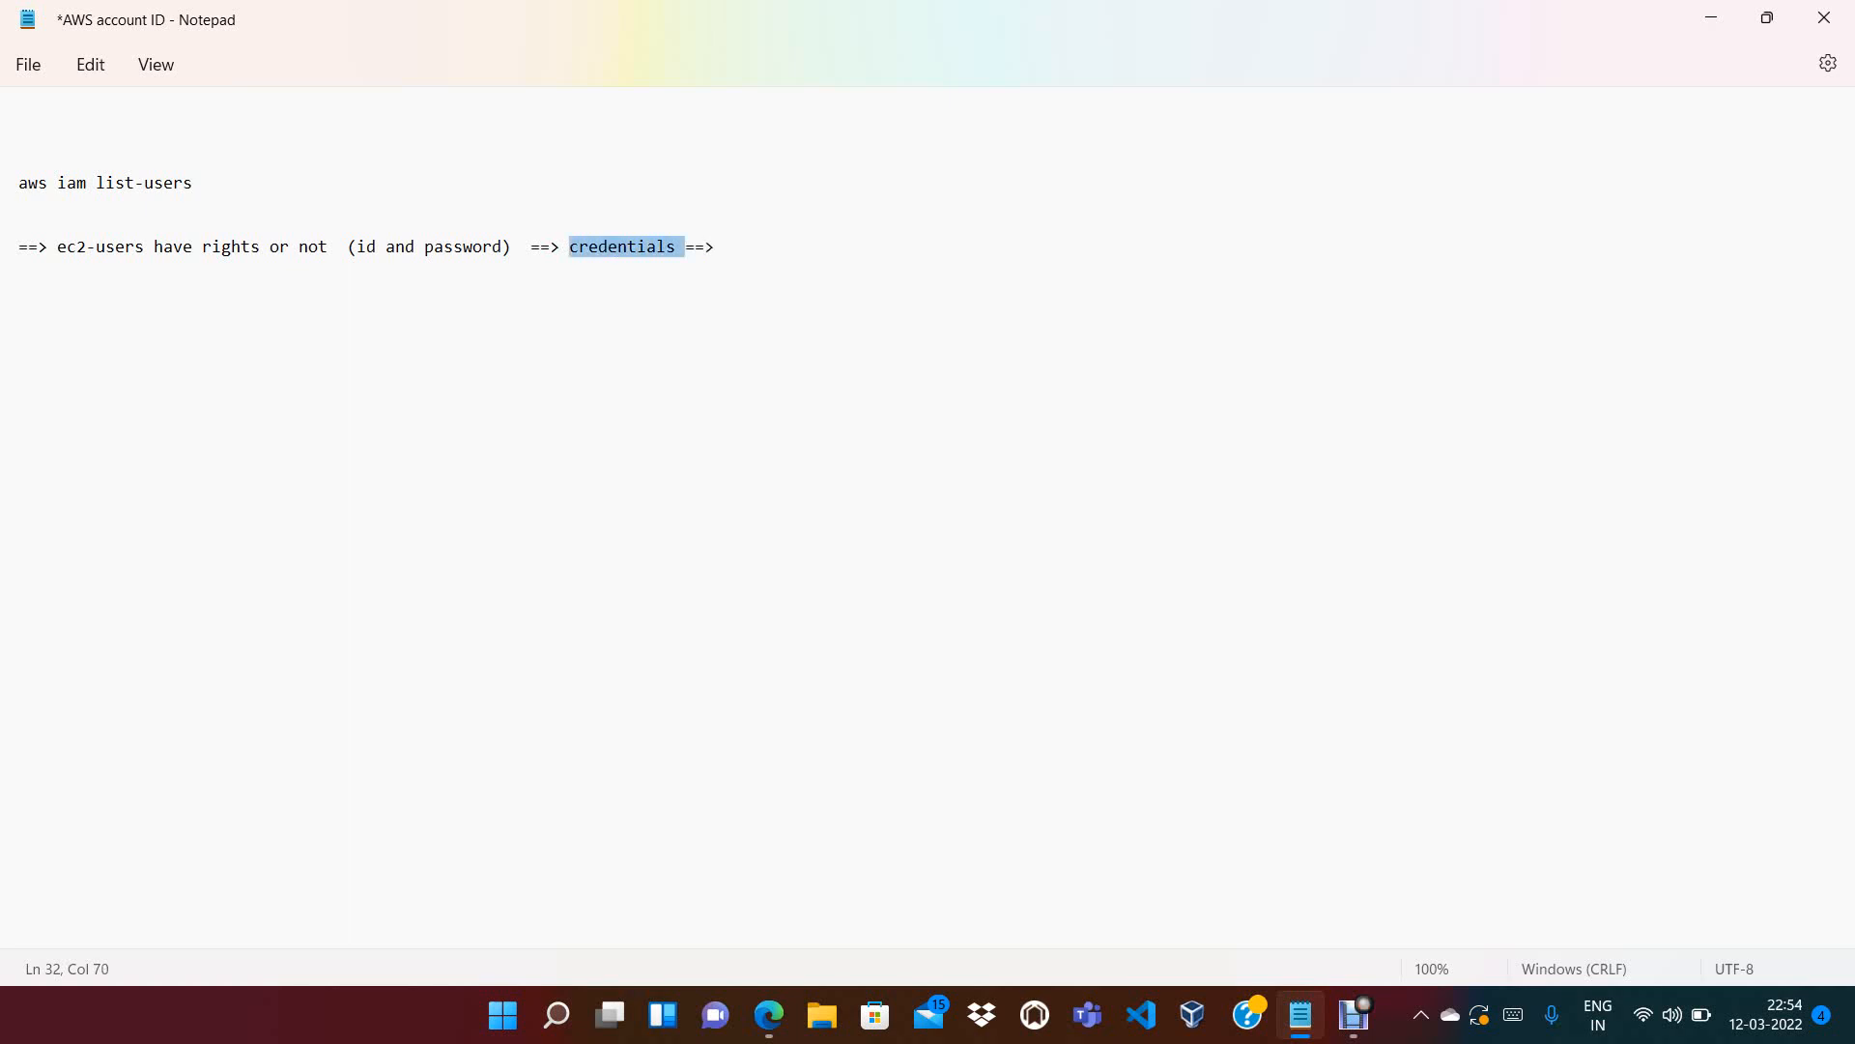
drag(513, 248, 443, 247)
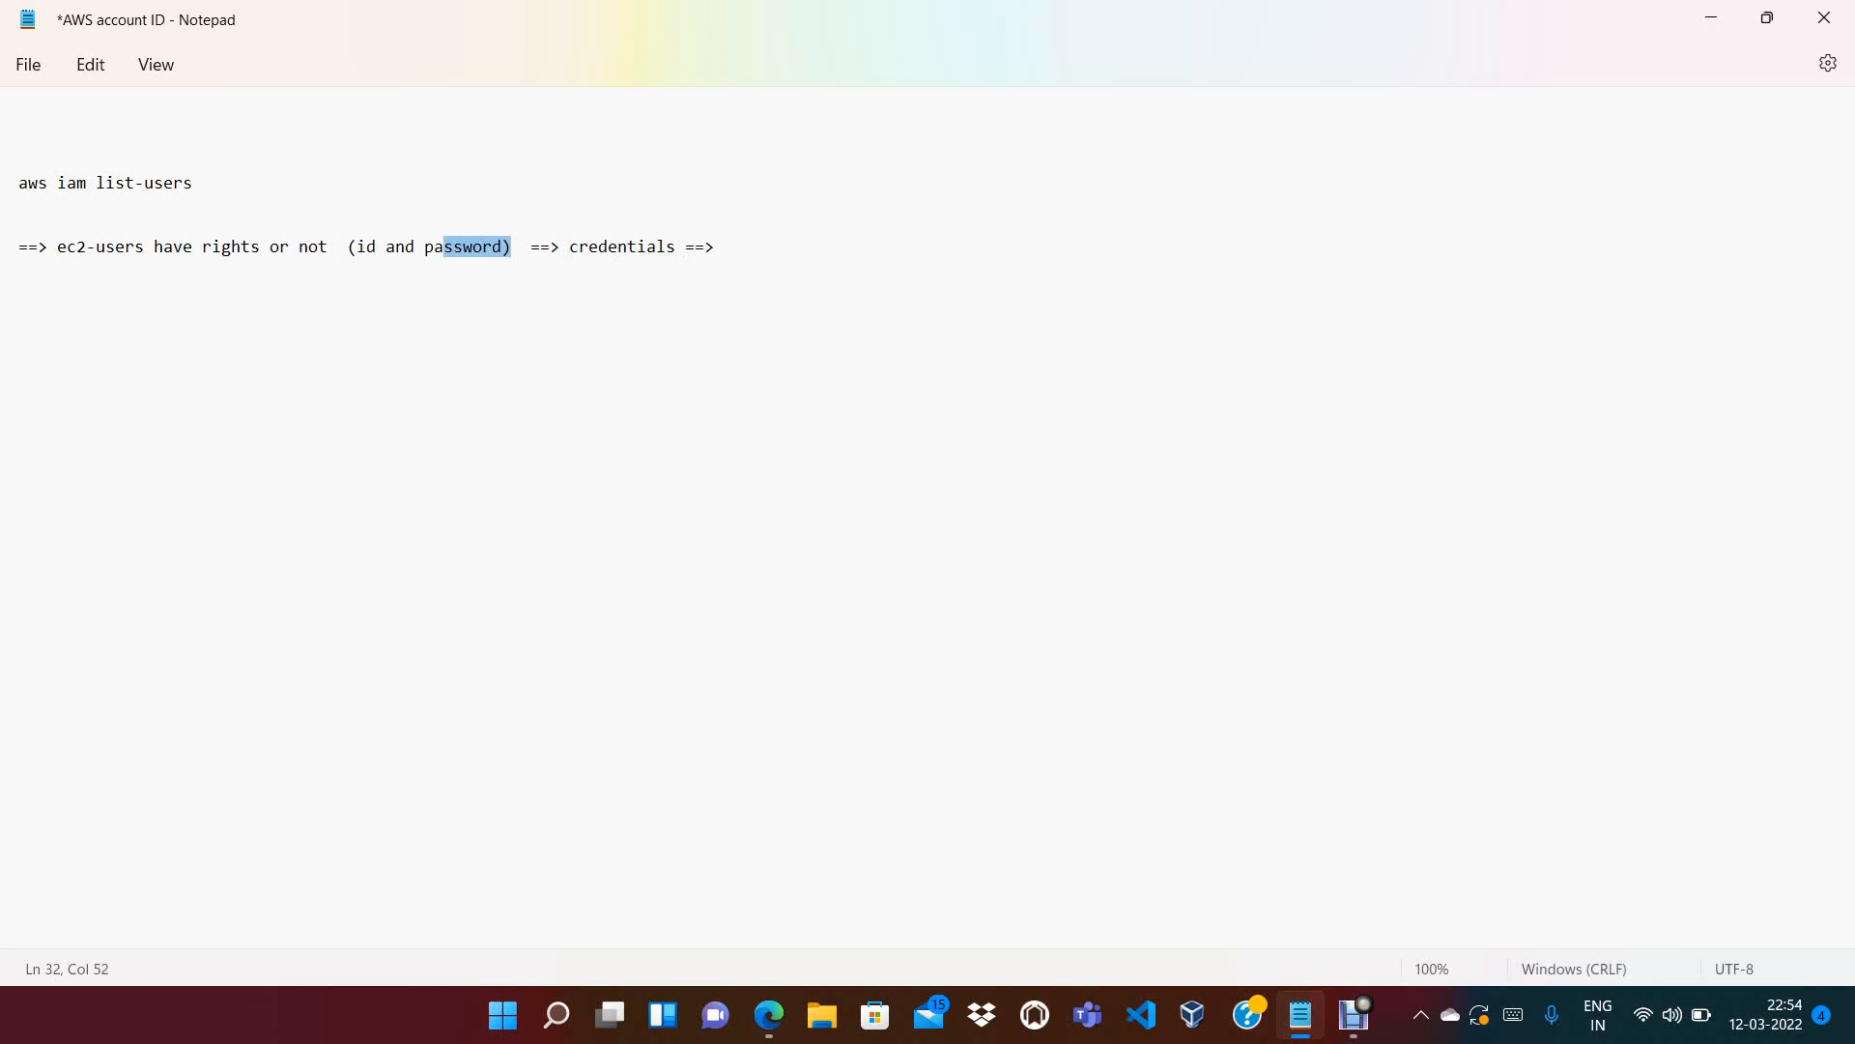
double_click(619, 248)
key(BackSpace)
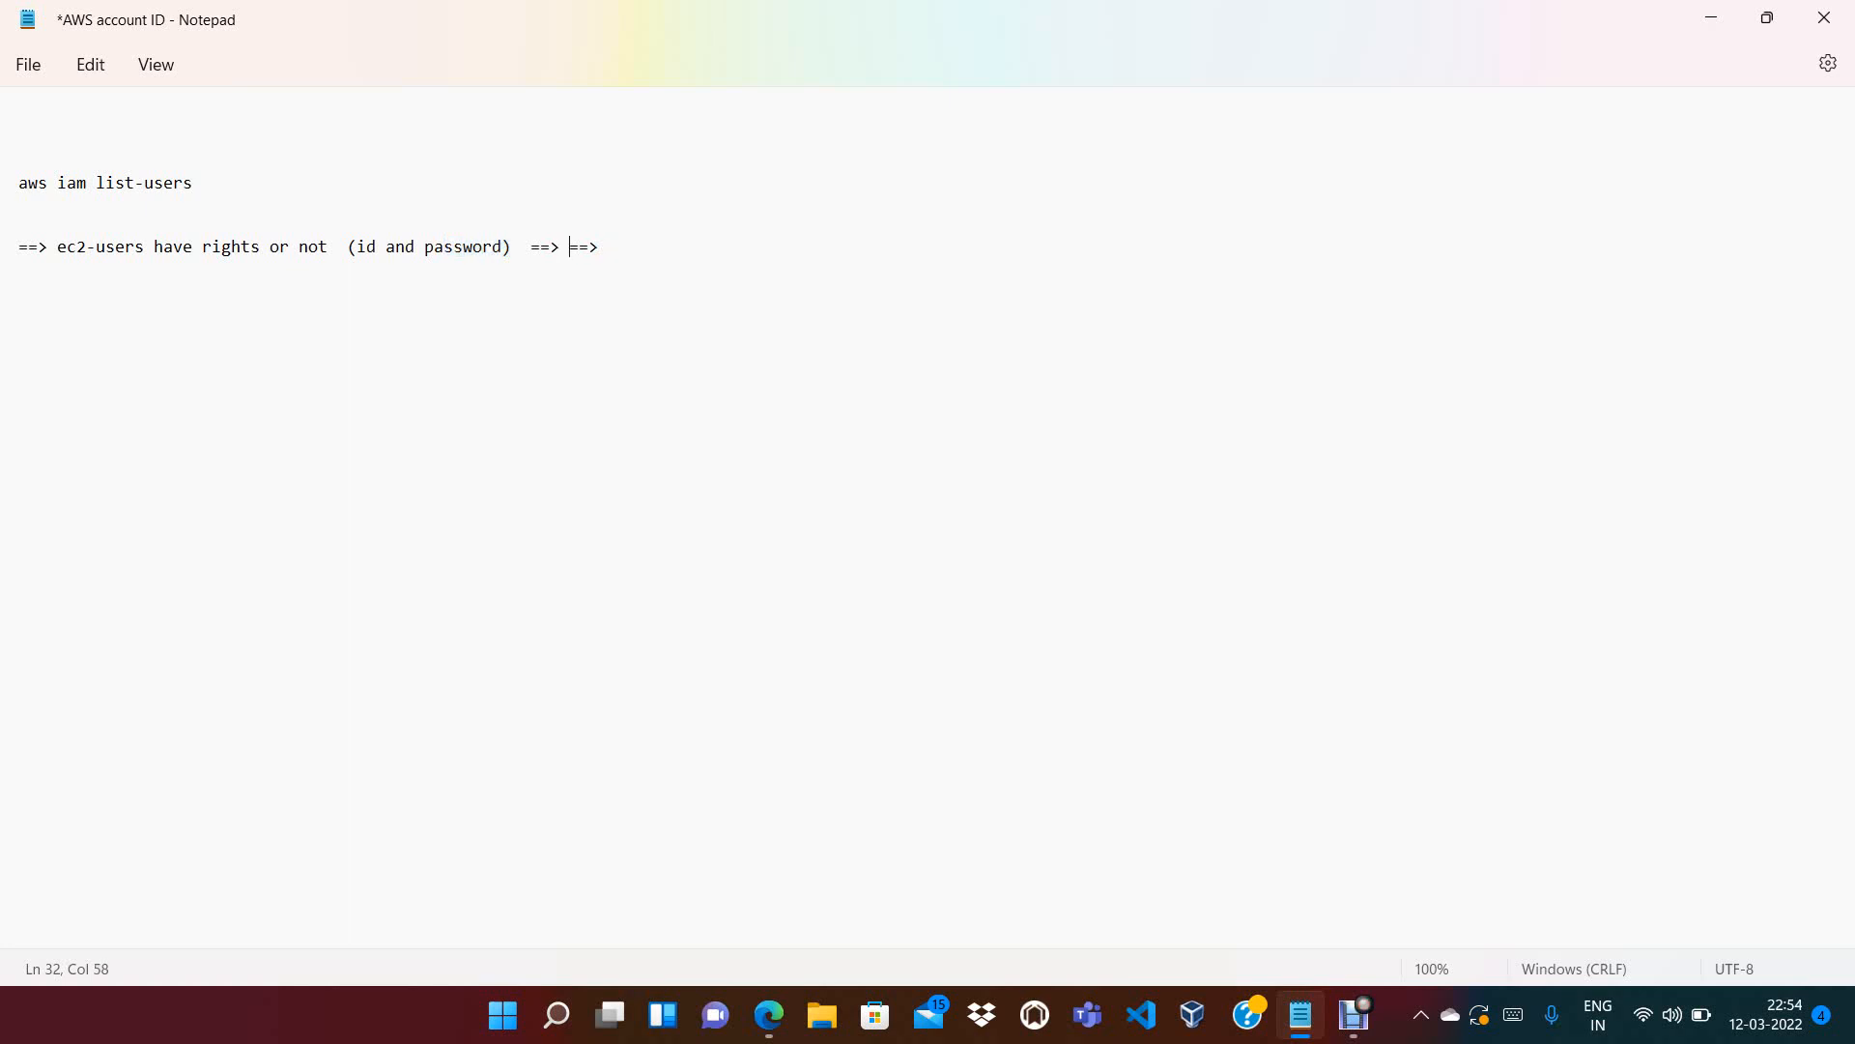
triple_click(589, 247)
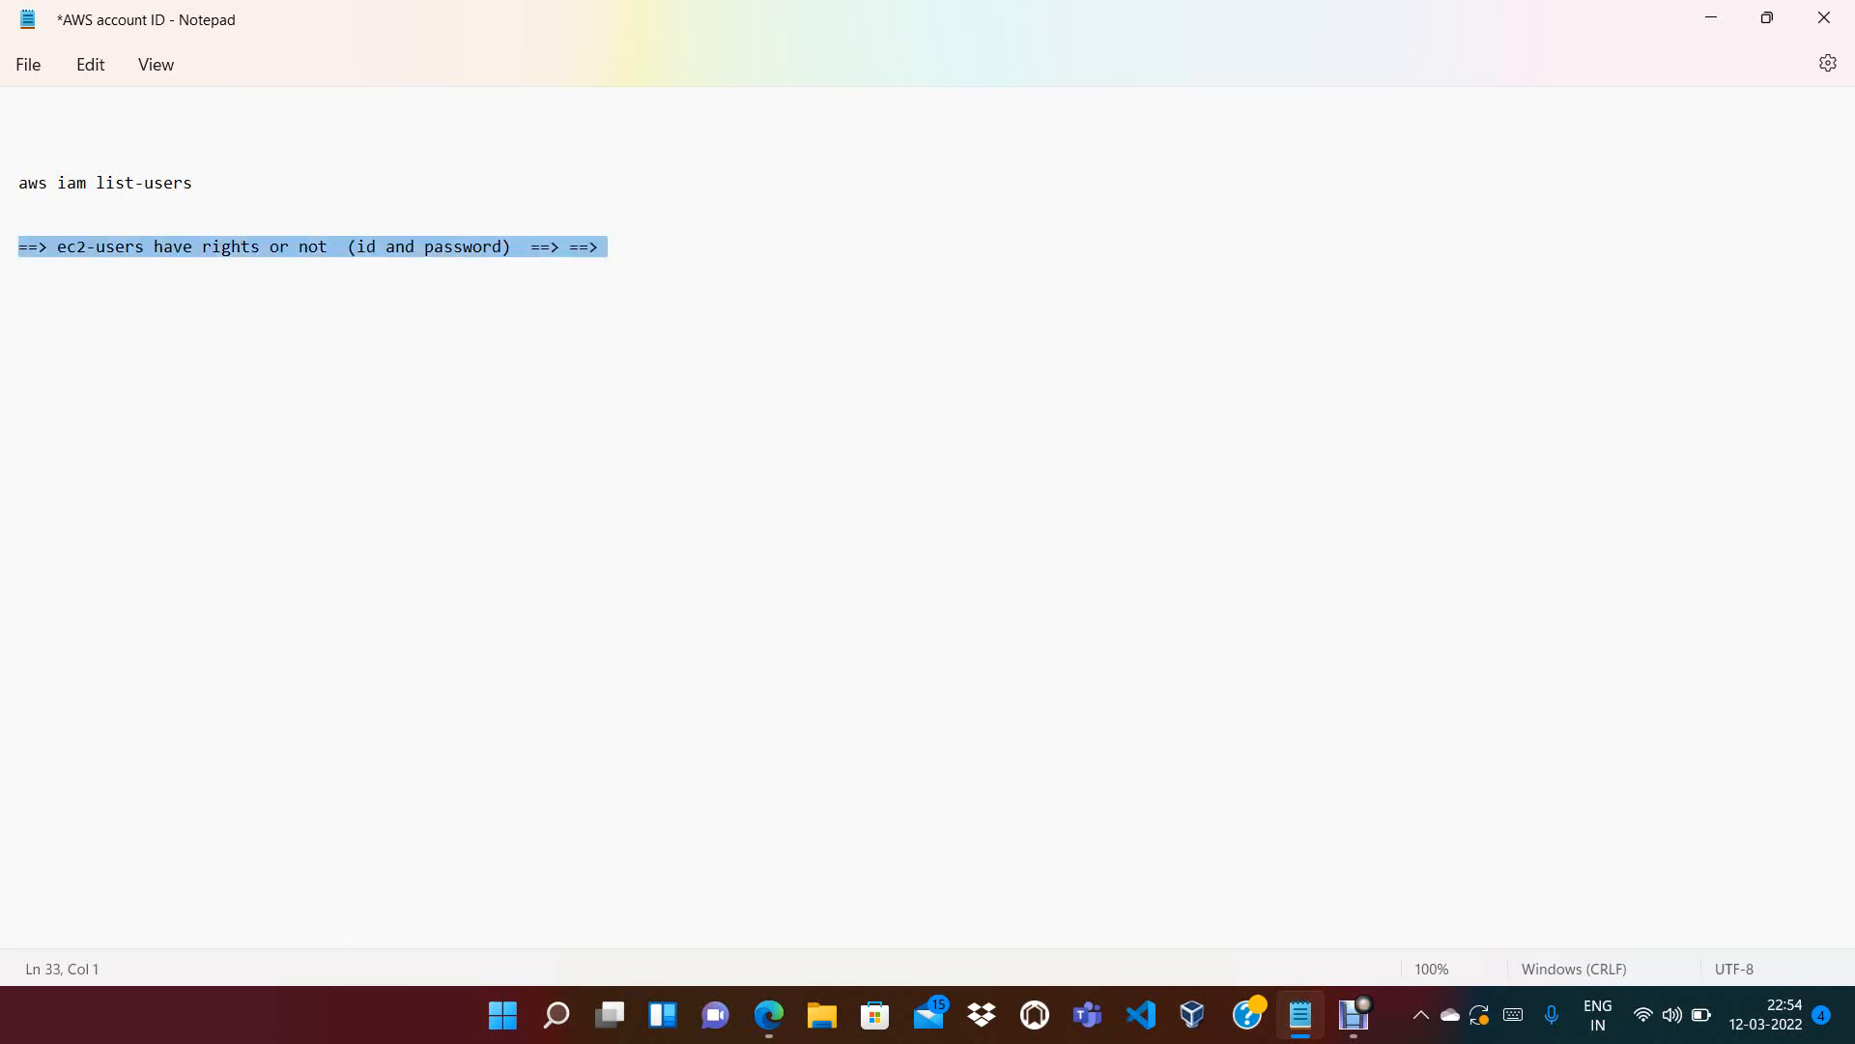
click(29, 247)
text(credentials)
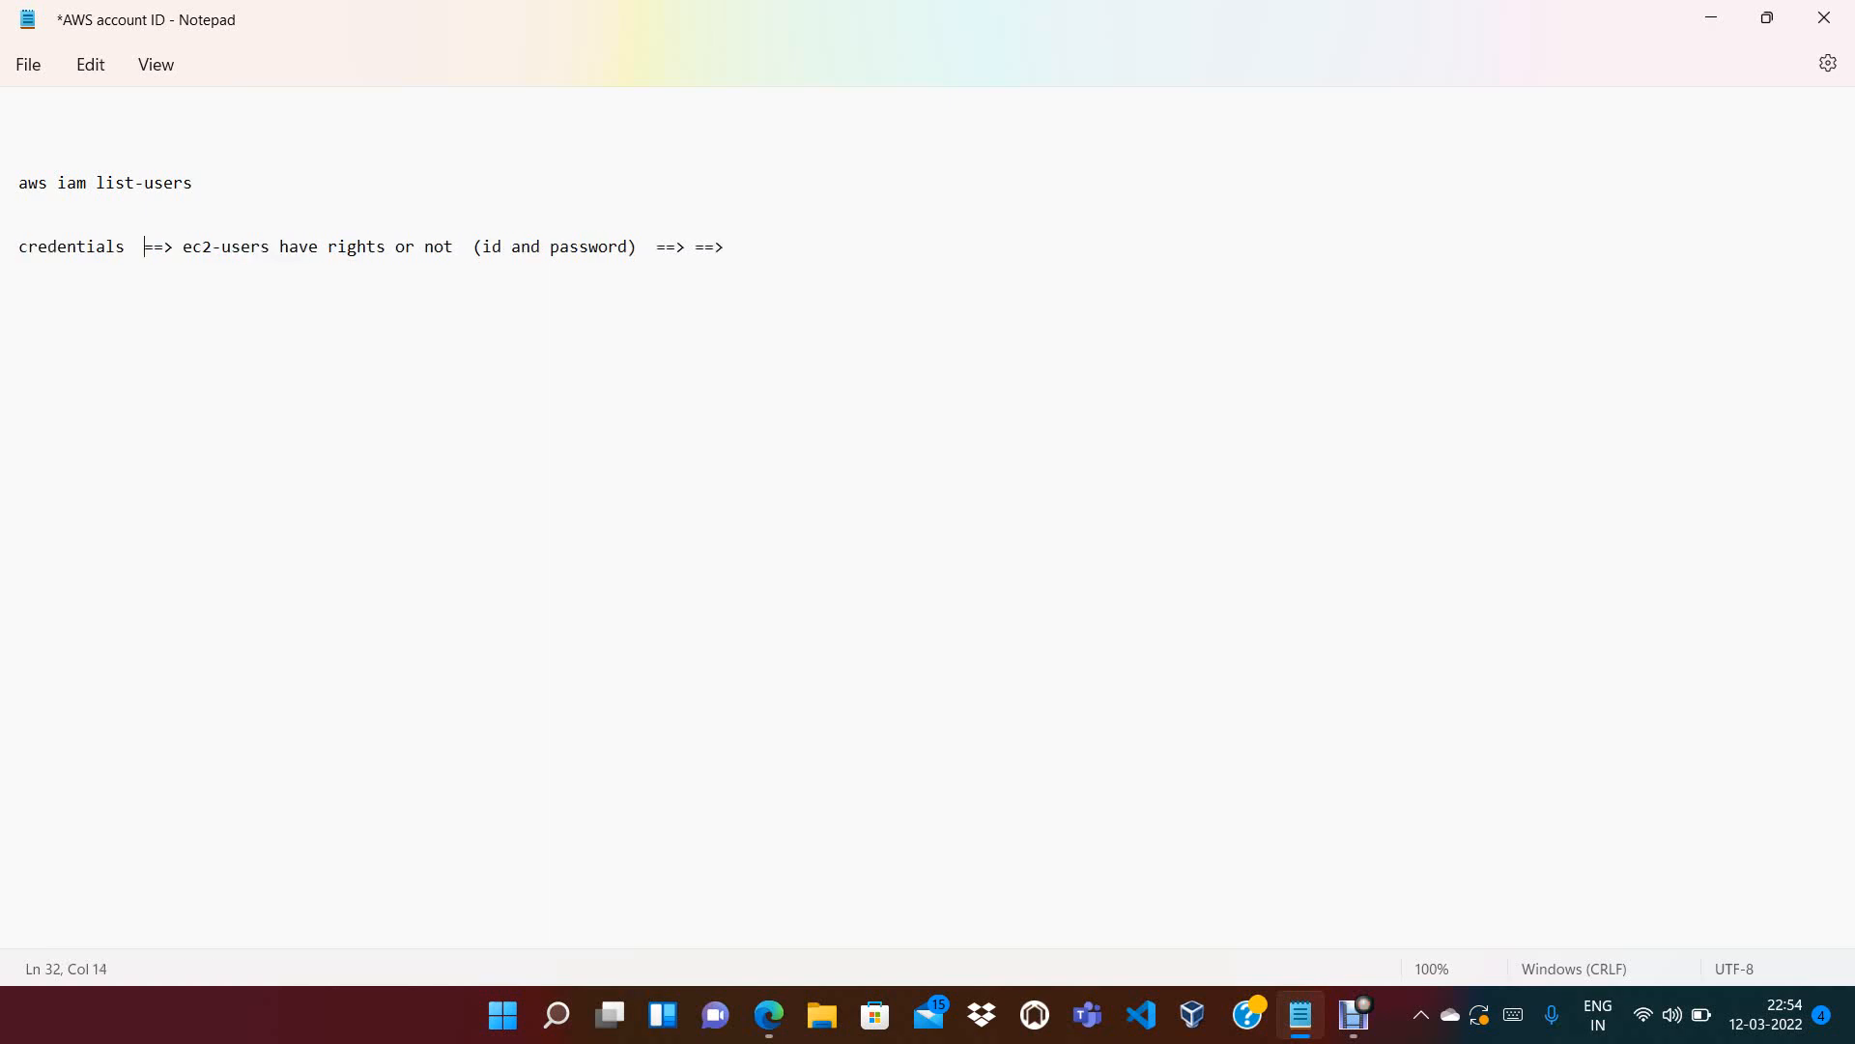
key(alt+Tab)
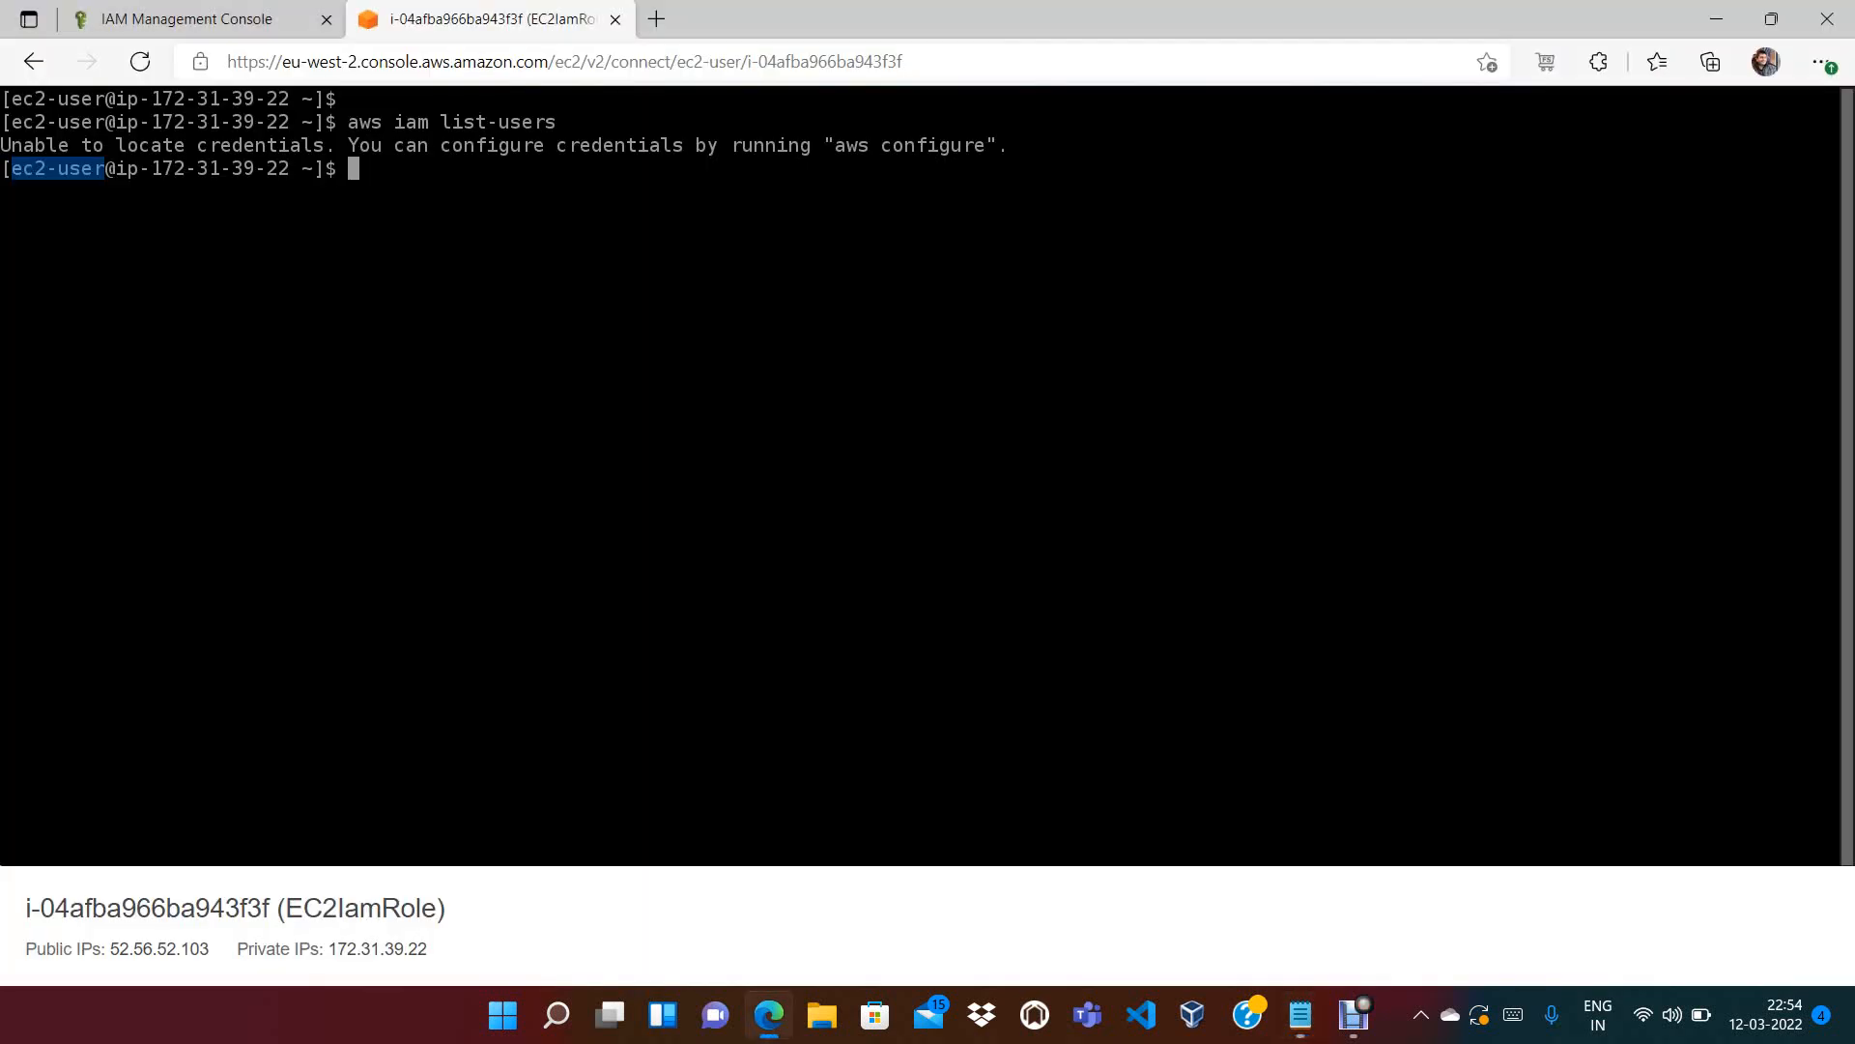
Replace the trailing arrow on the credentials line with 'access or not'
key(alt+Tab)
key(alt+Tab)
key(alt+Tab)
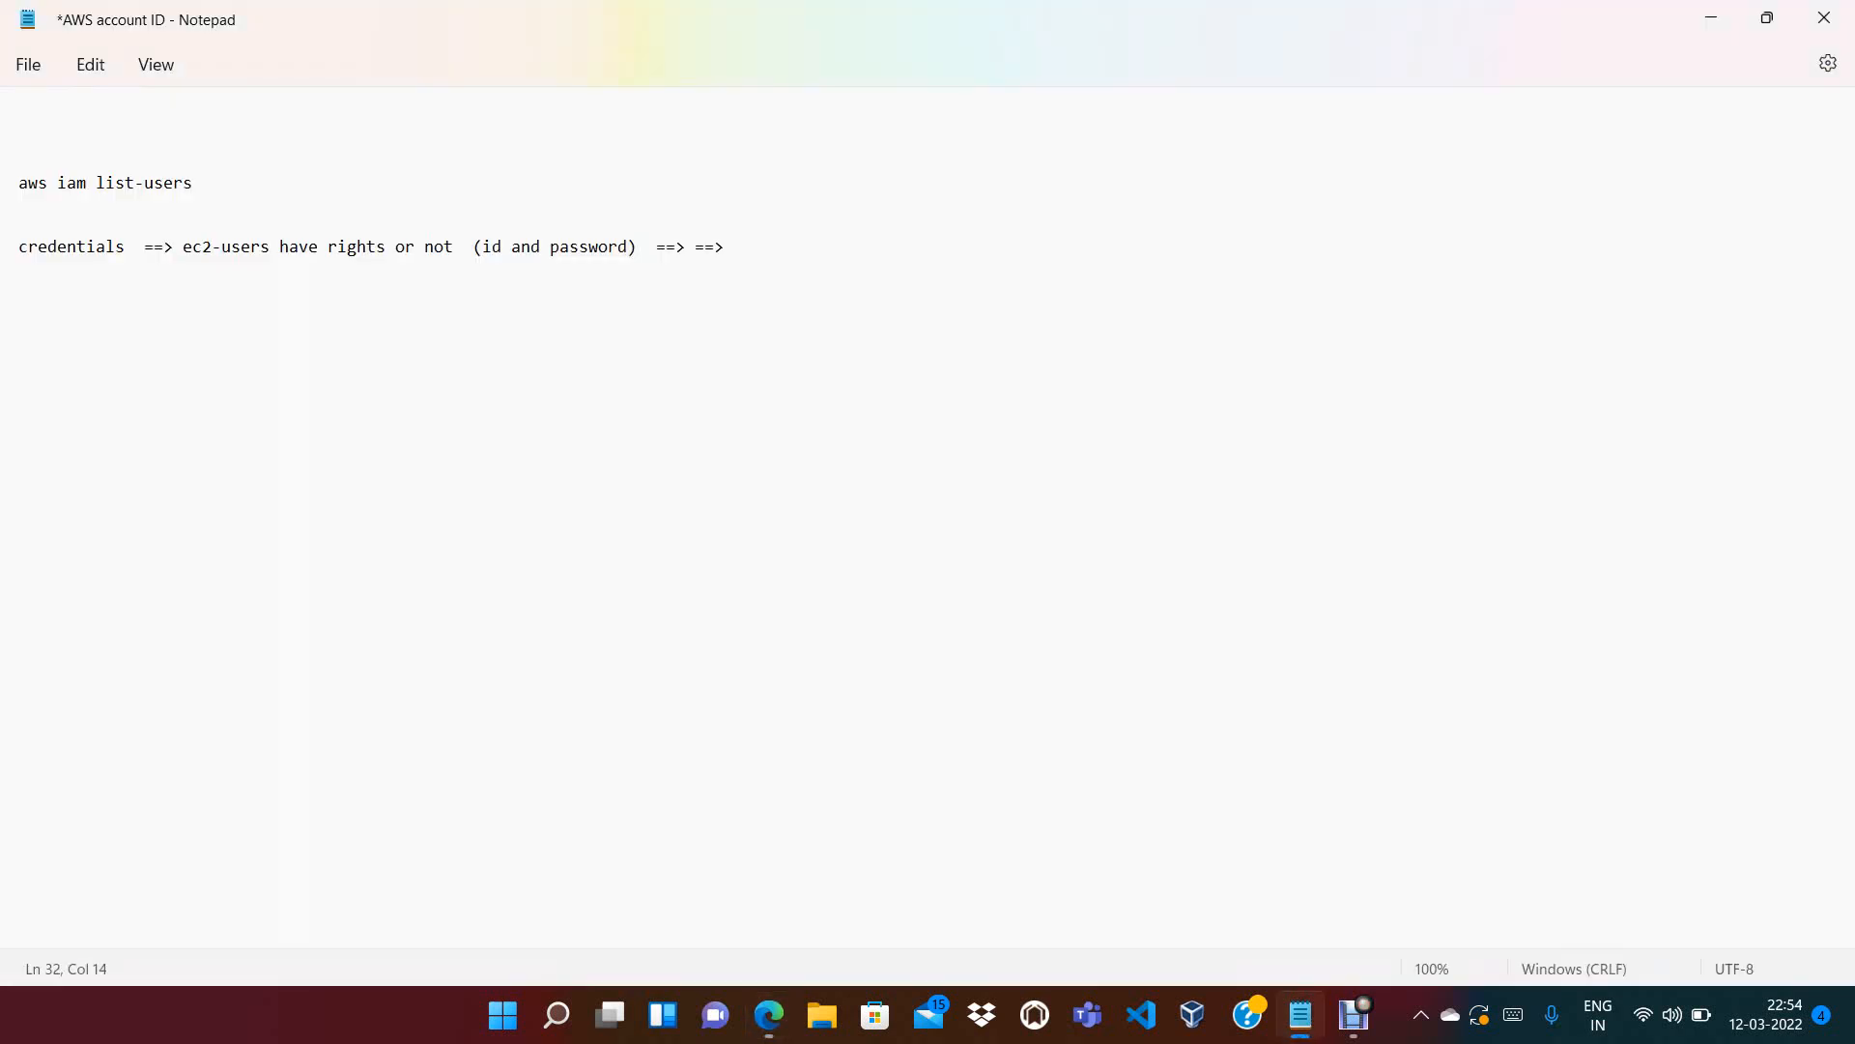
click(725, 247)
key(BackSpace)
key(BackSpace)
key(BackSpace)
text(access or not)
key(alt+Tab)
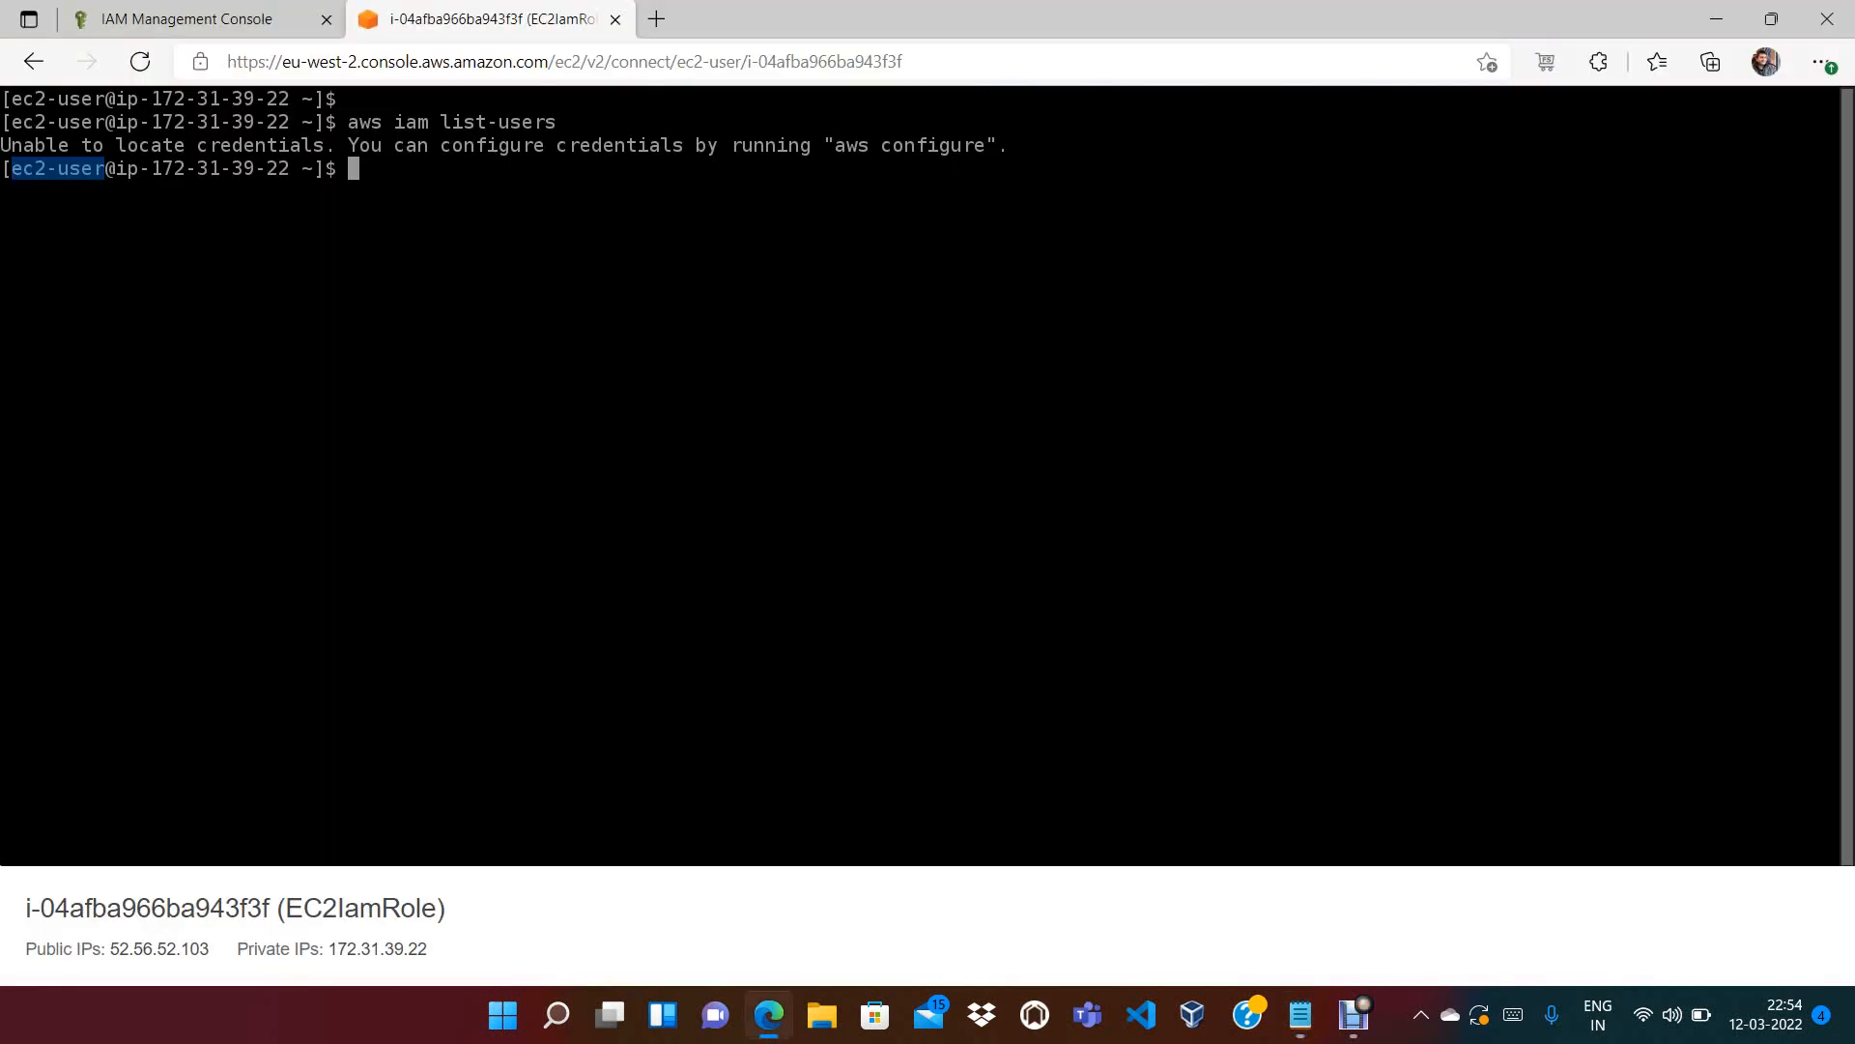
key(alt+Tab)
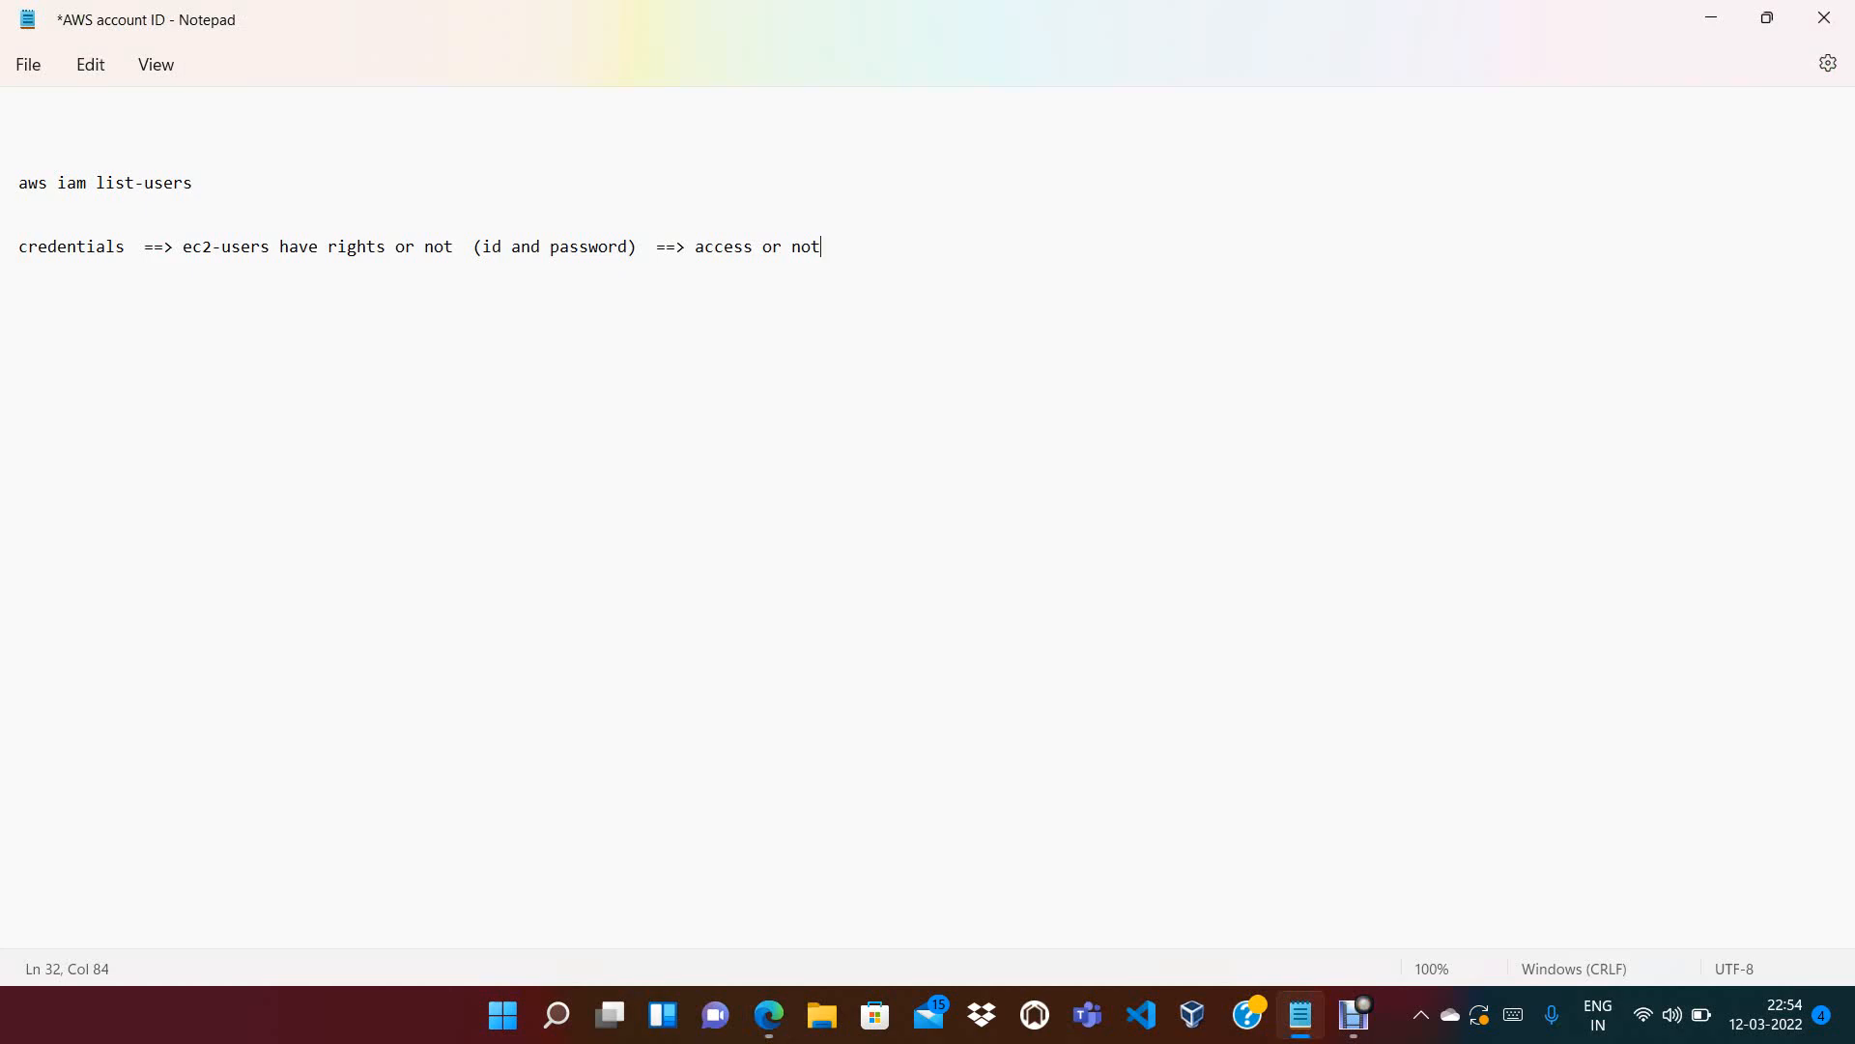
key(alt+Tab)
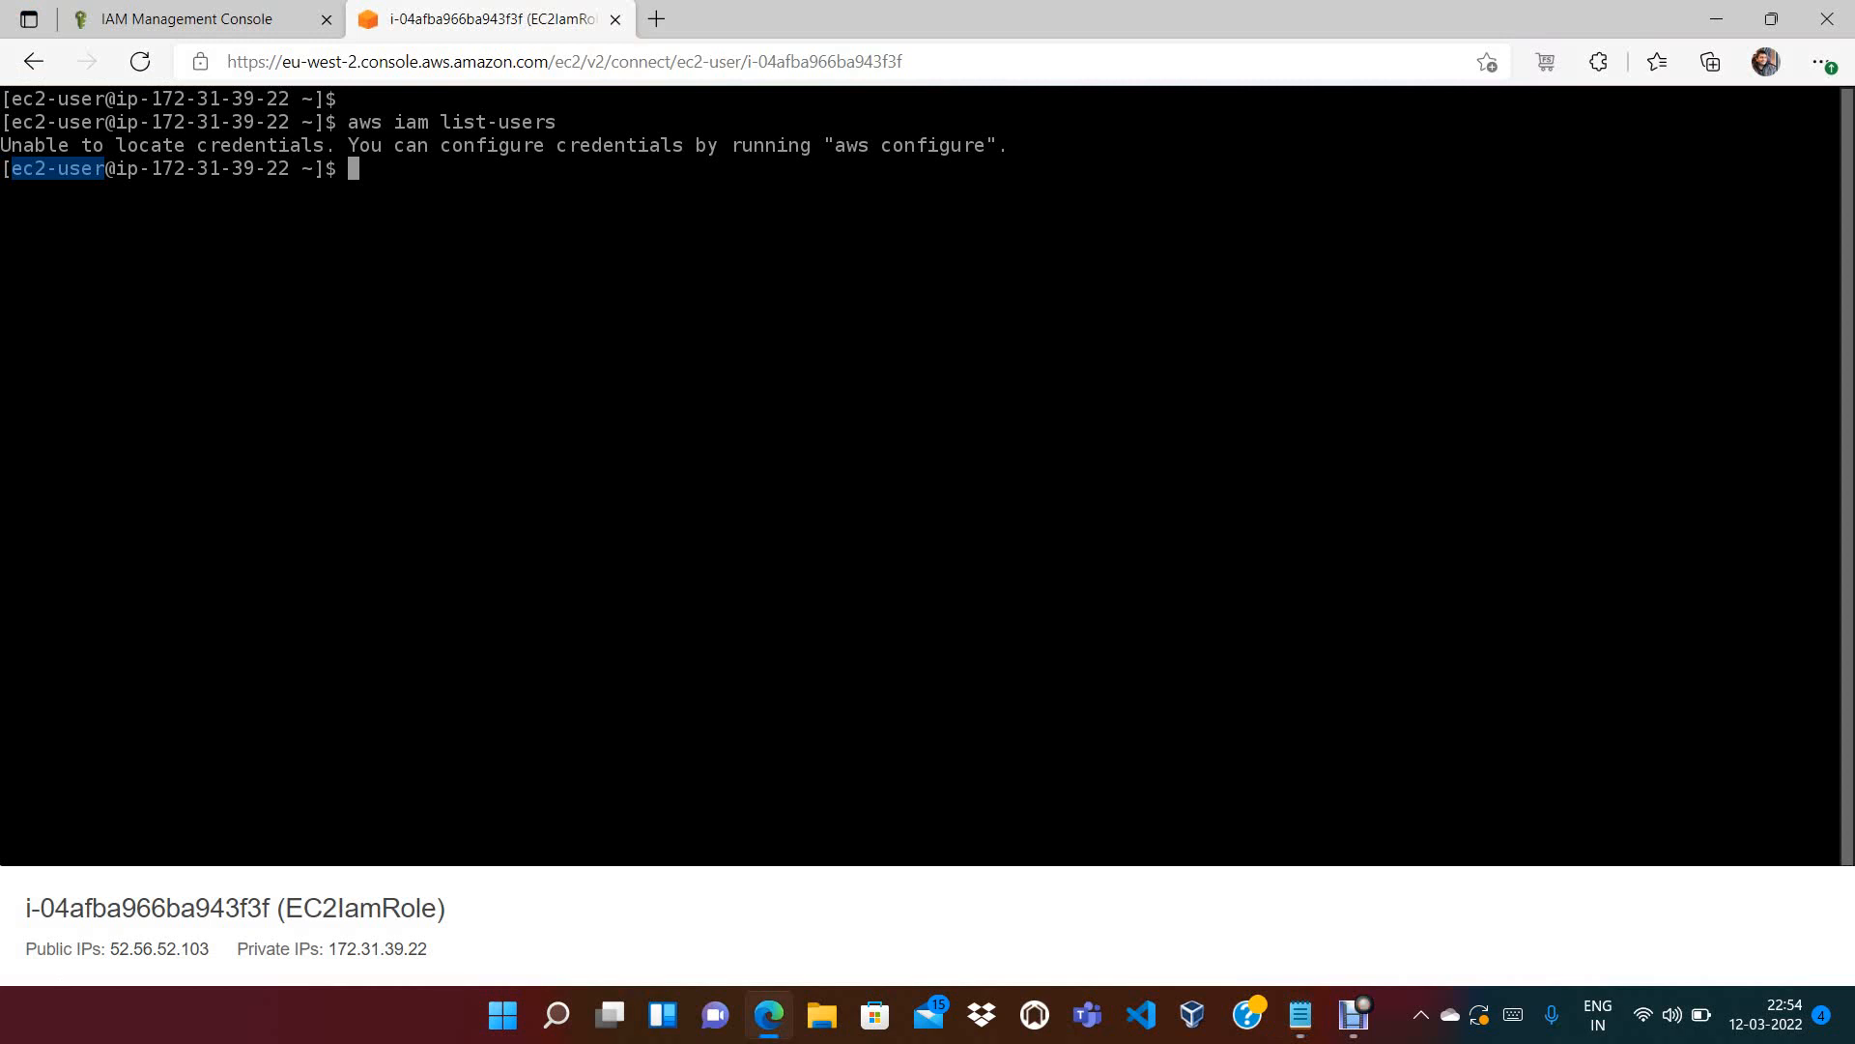
Run aws configure leaving key ID, secret key and region blank, then rerun aws iam list-users
text(aws configure)
key(Return)
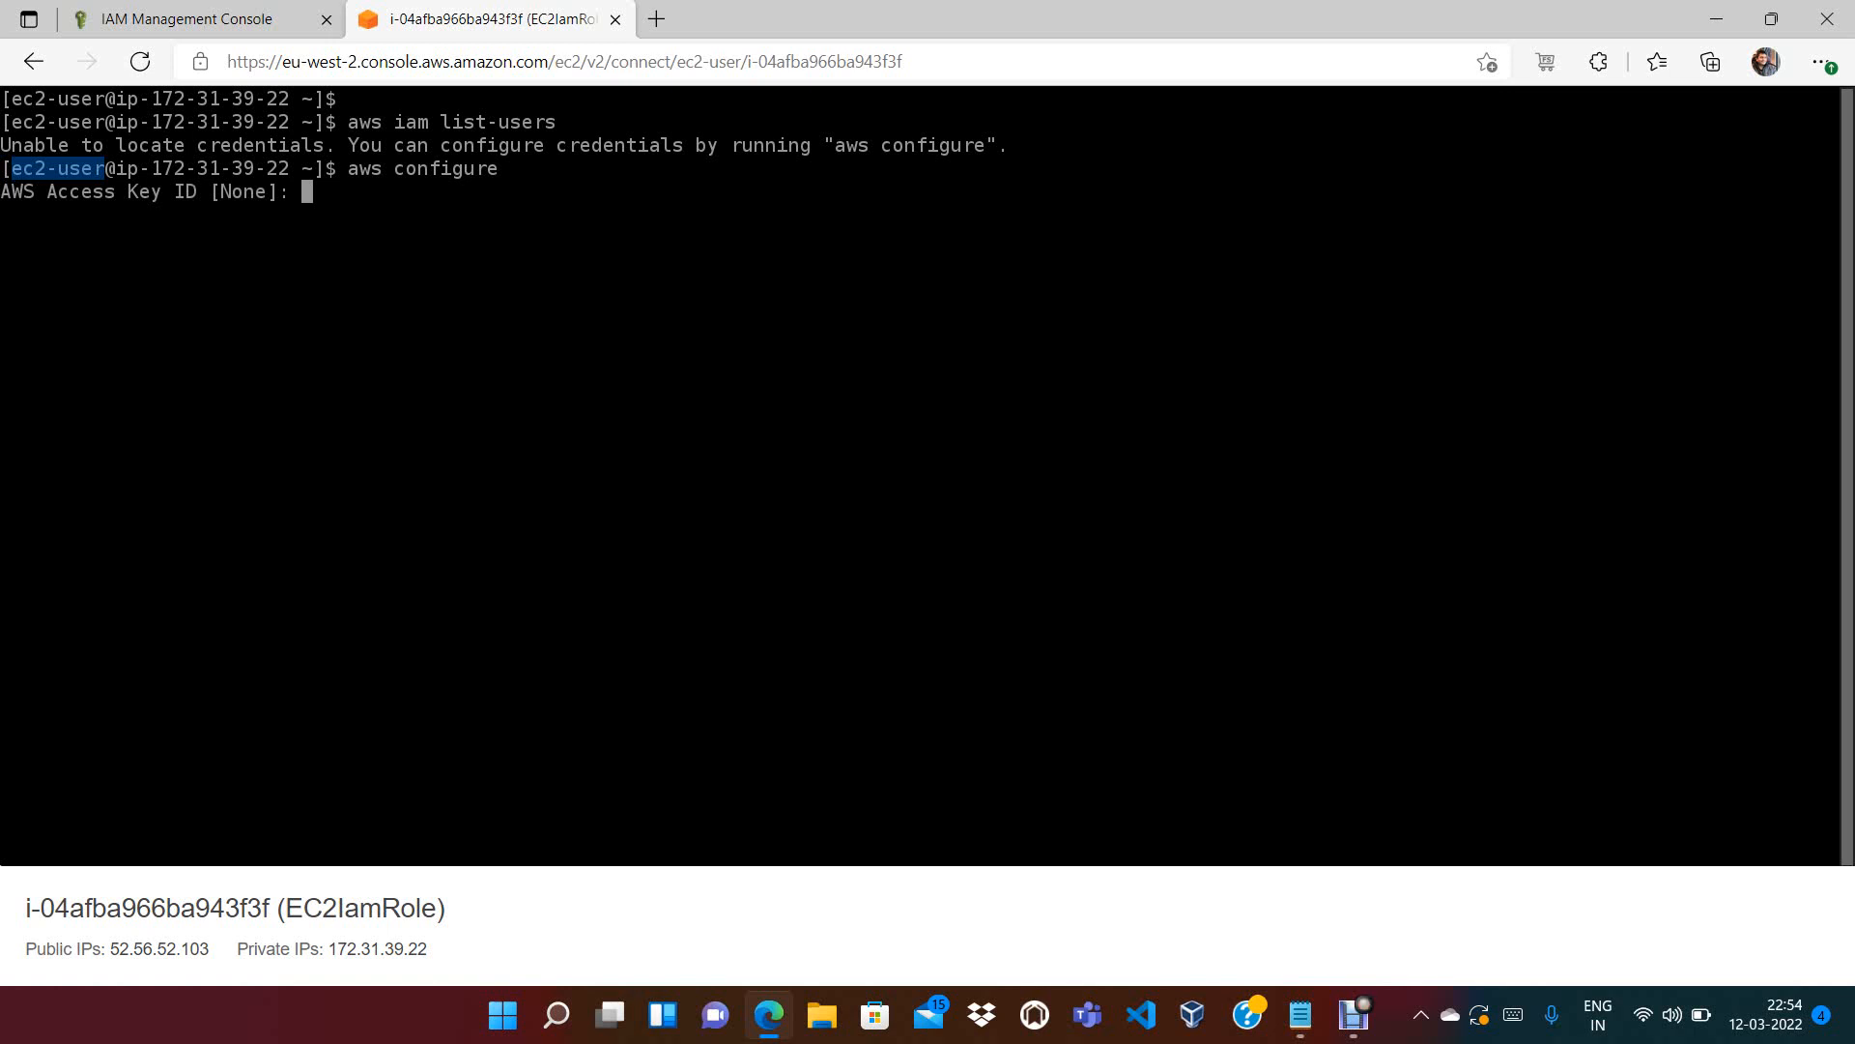
key(Return)
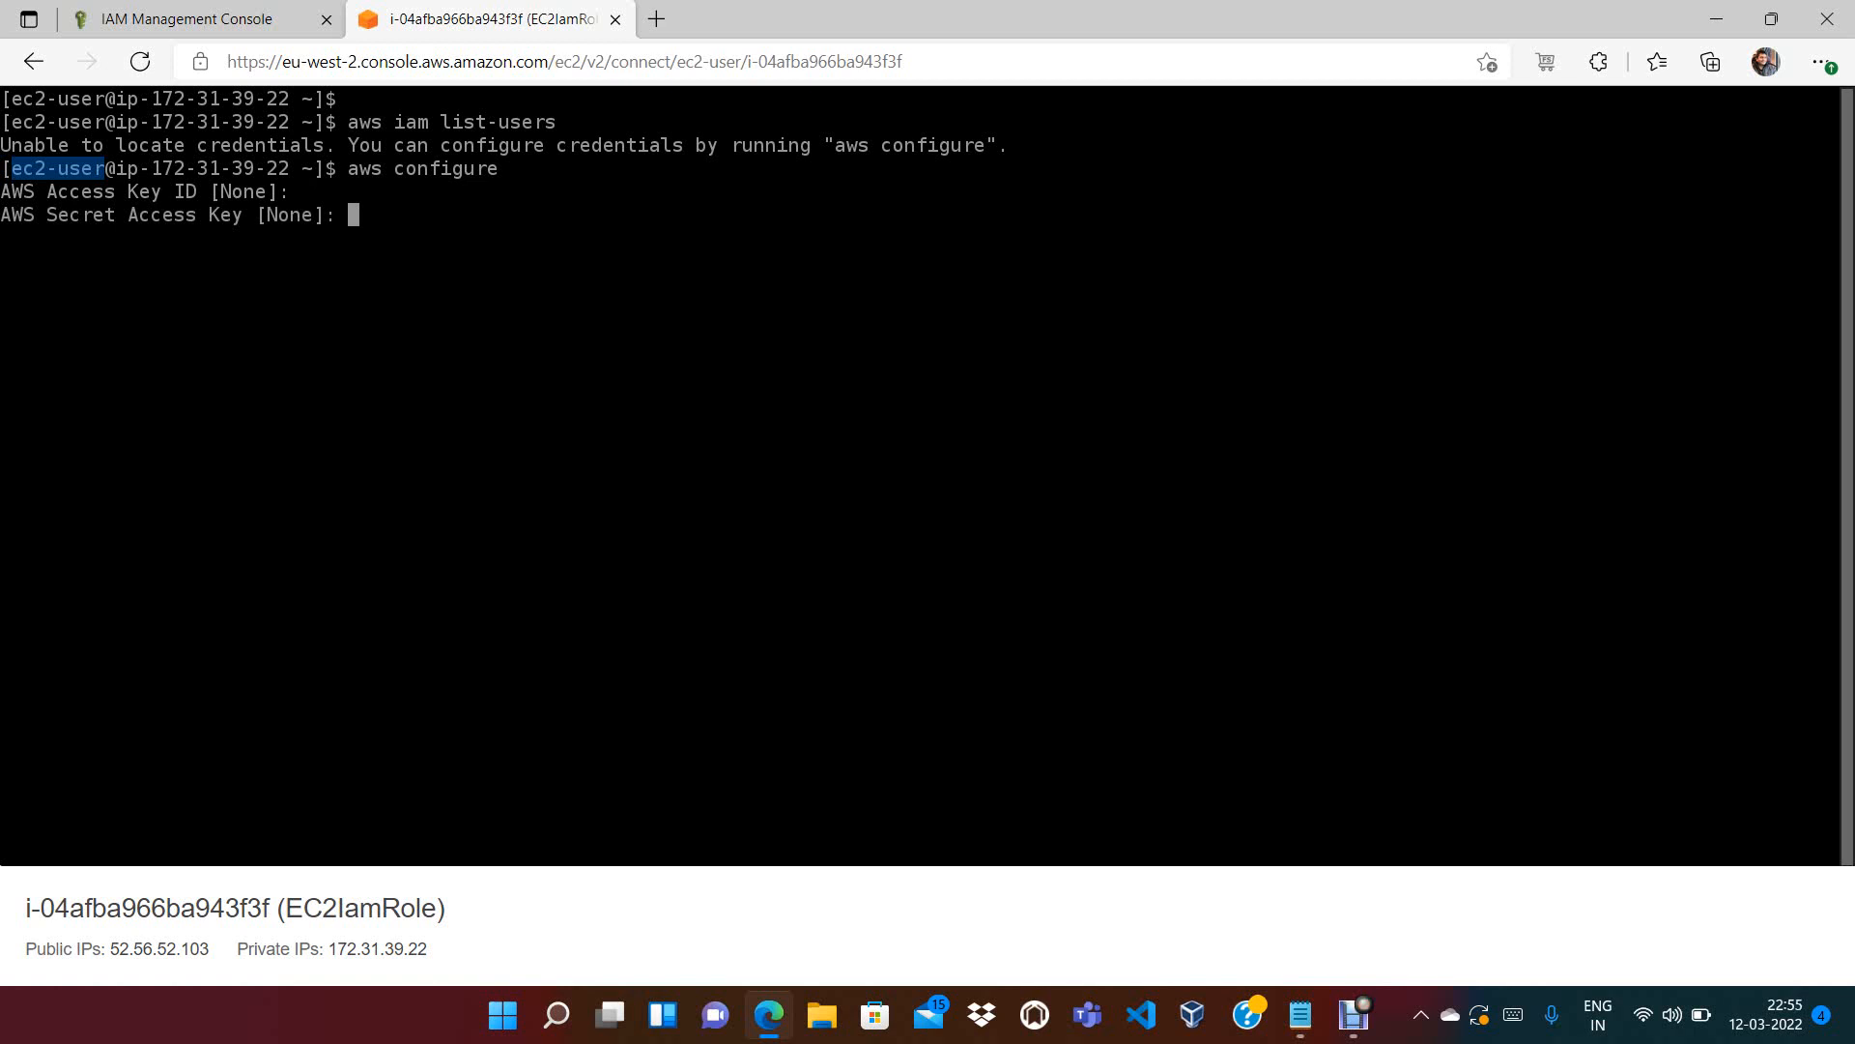
key(Return)
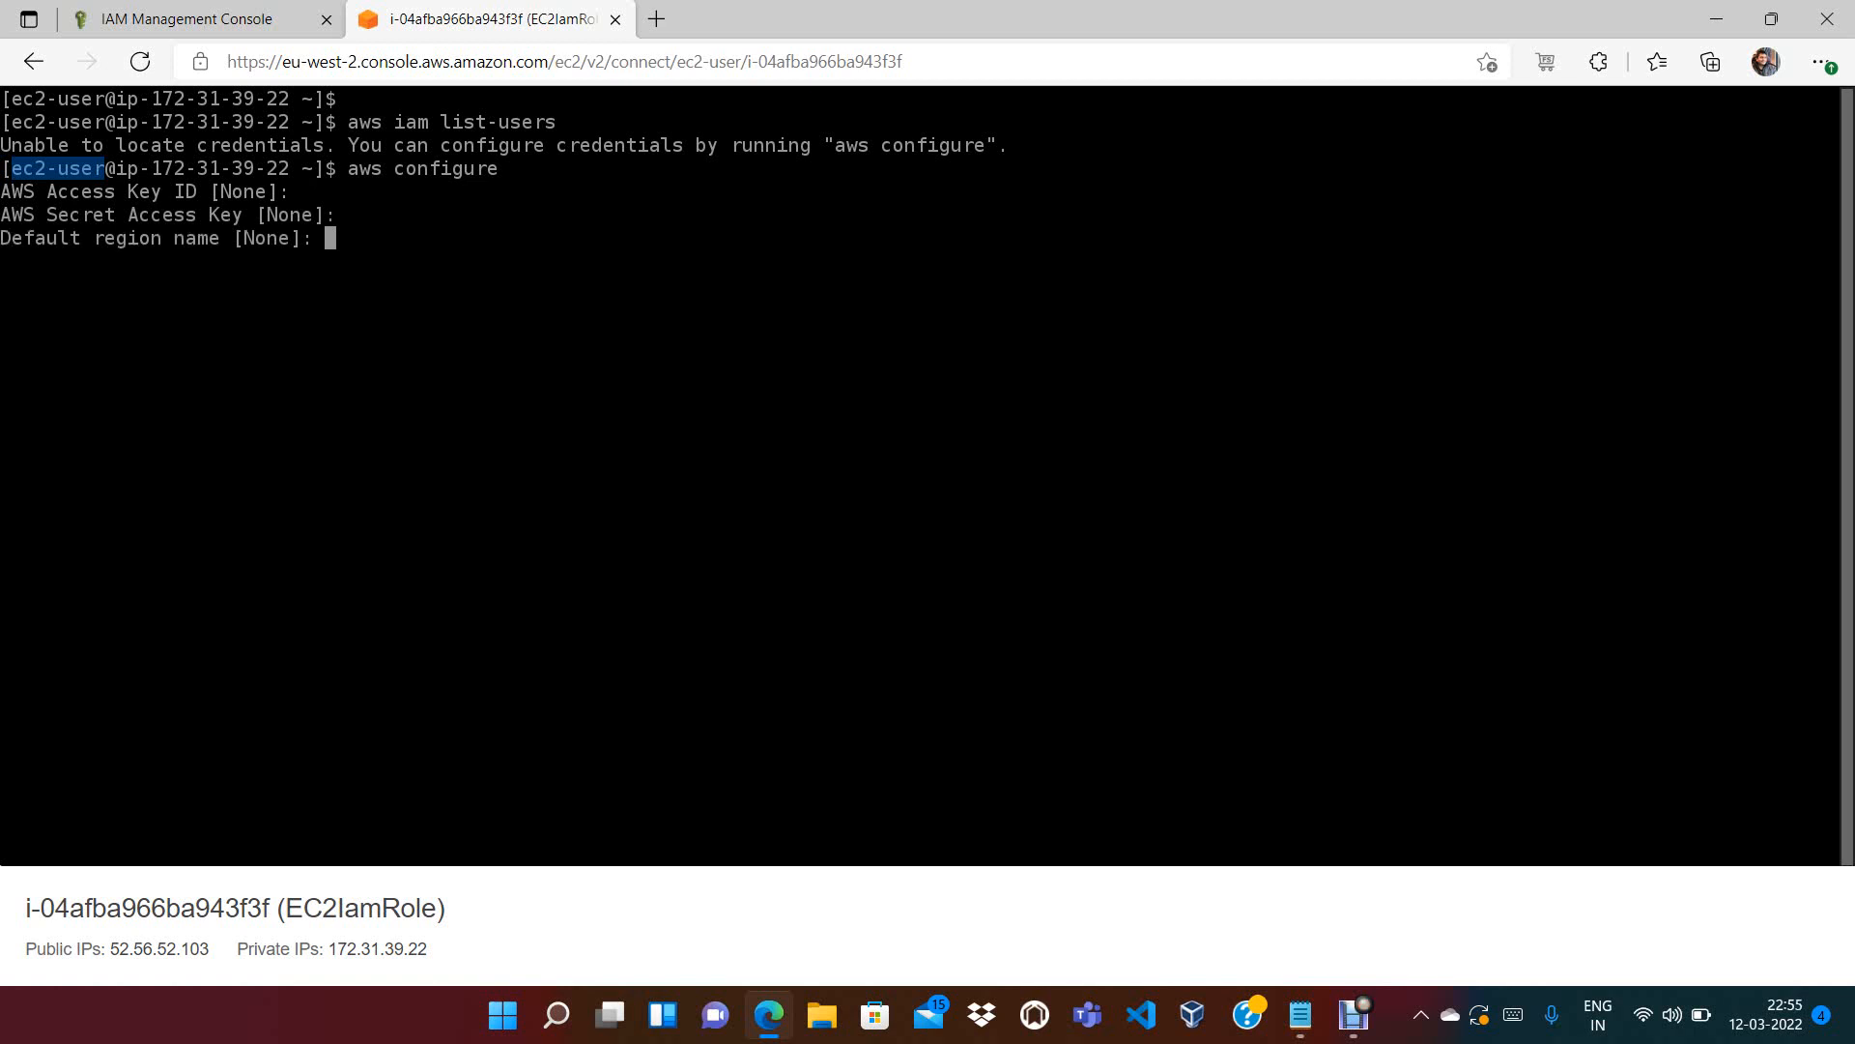
key(Return)
key(Return)
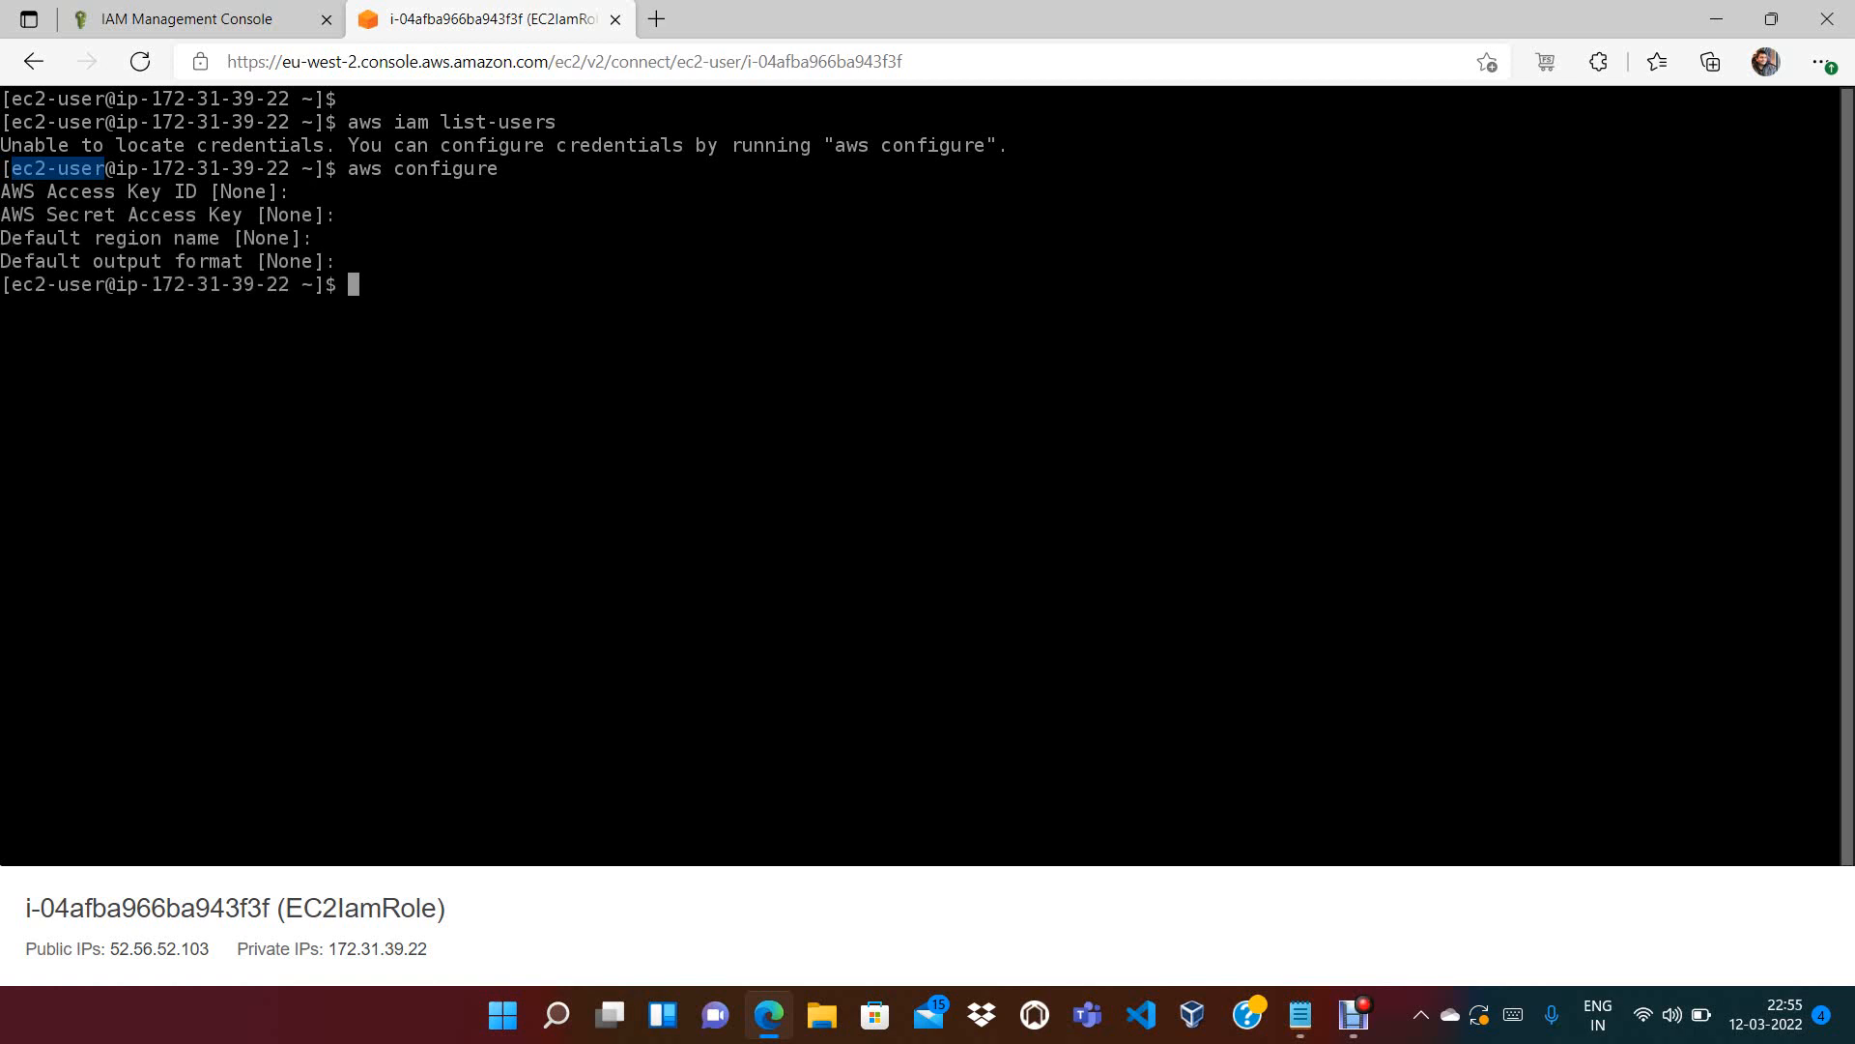
key(Up)
key(Up)
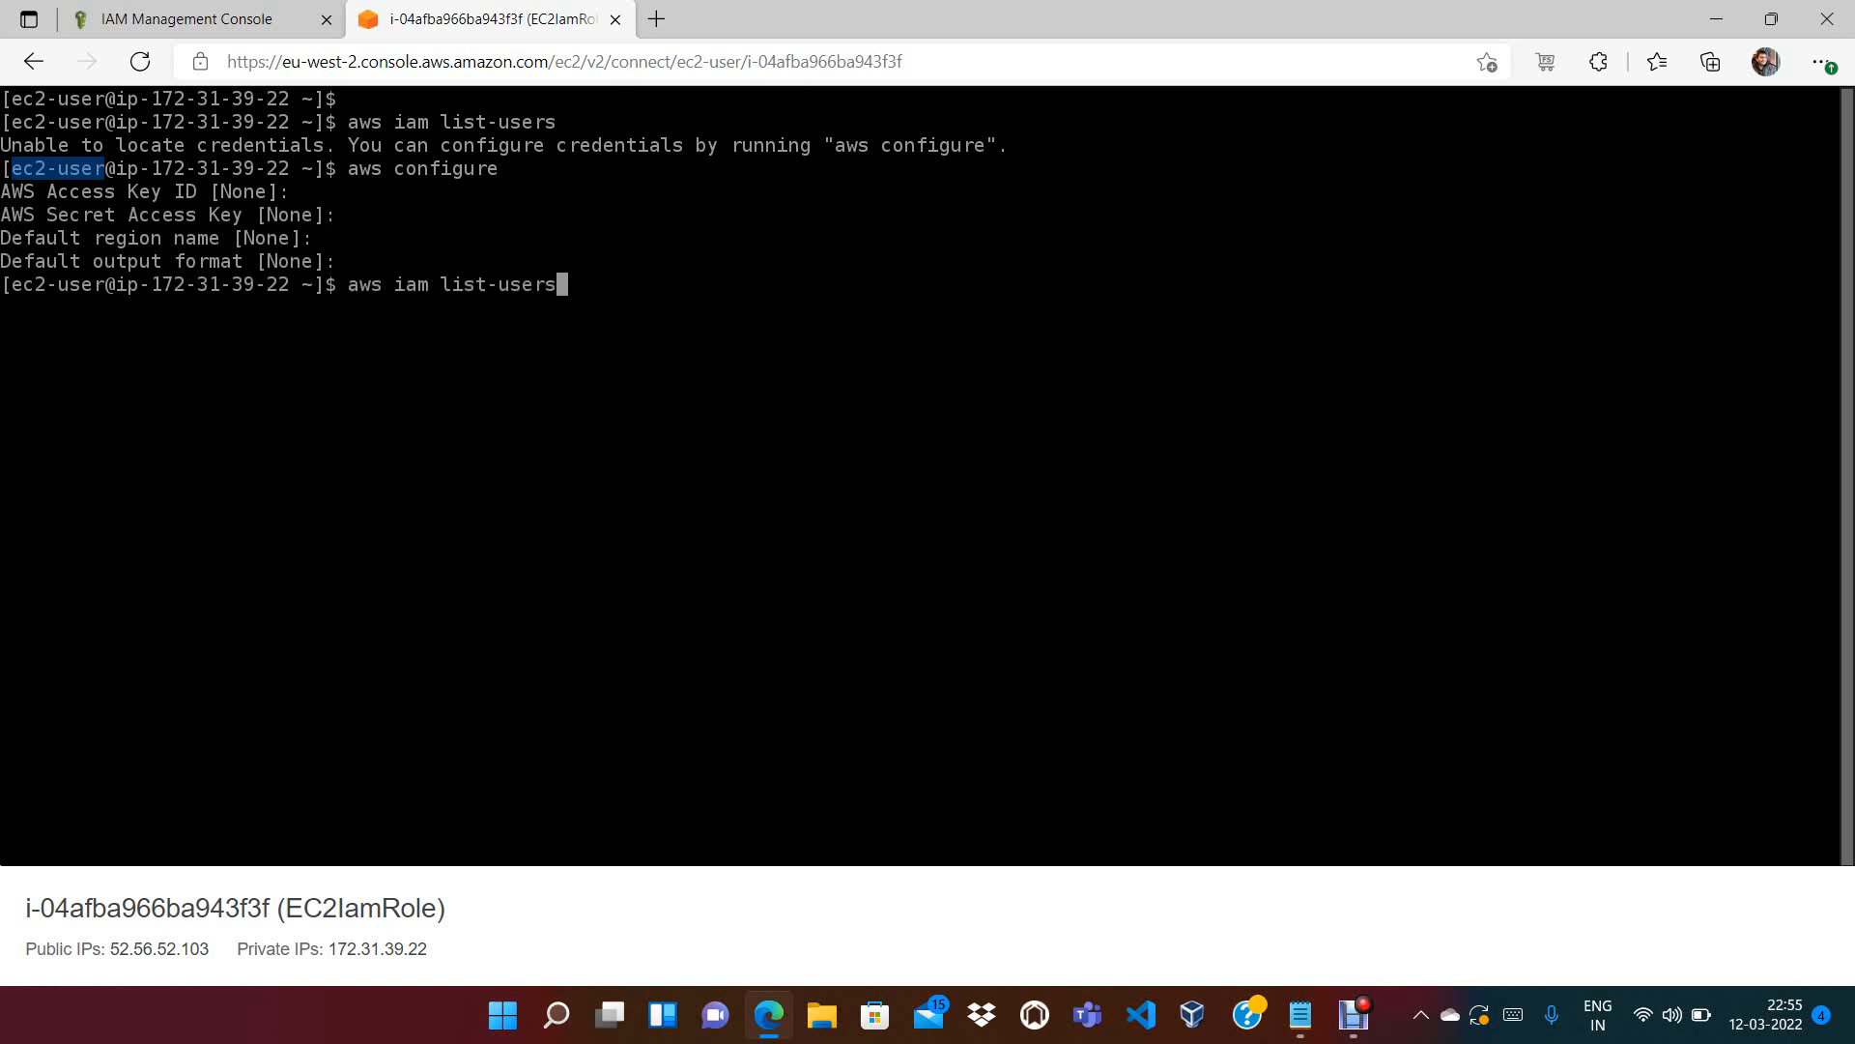
key(Return)
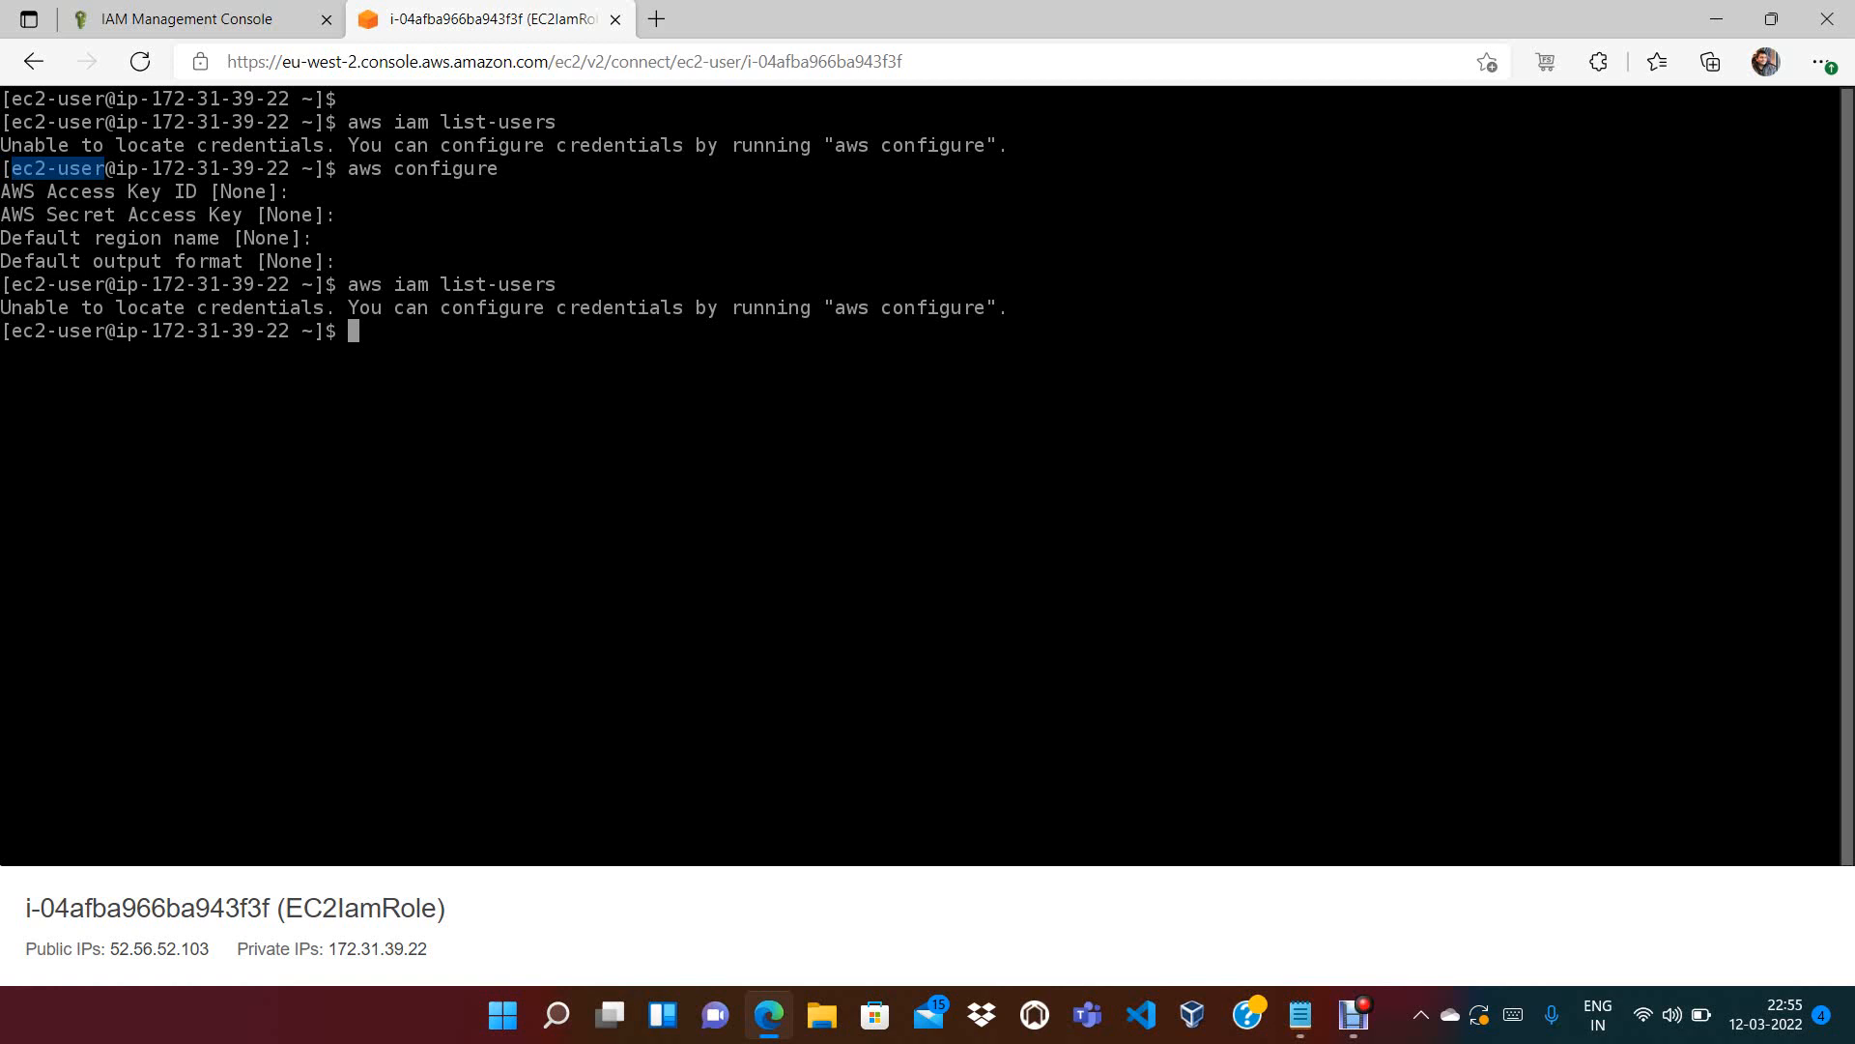
Clear the terminal and start aws configure again
text(clear)
key(Return)
text(aw)
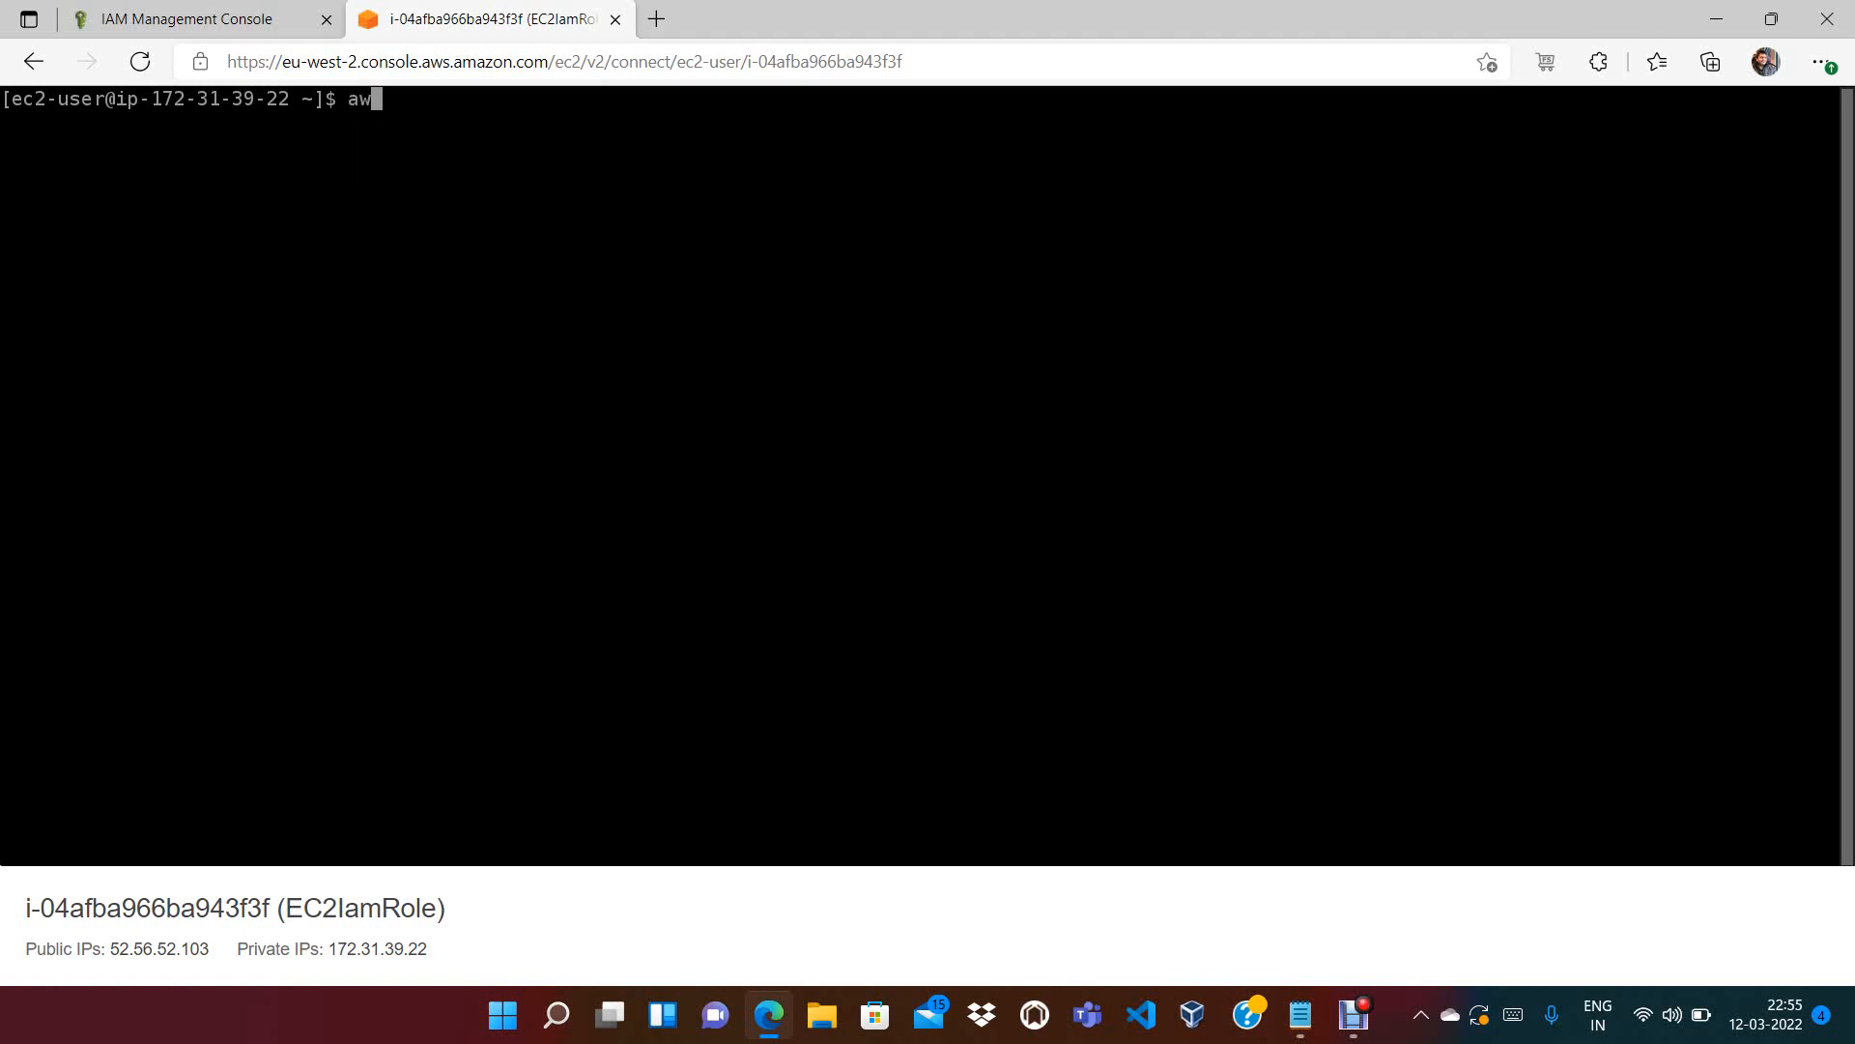
text(s configure)
key(Return)
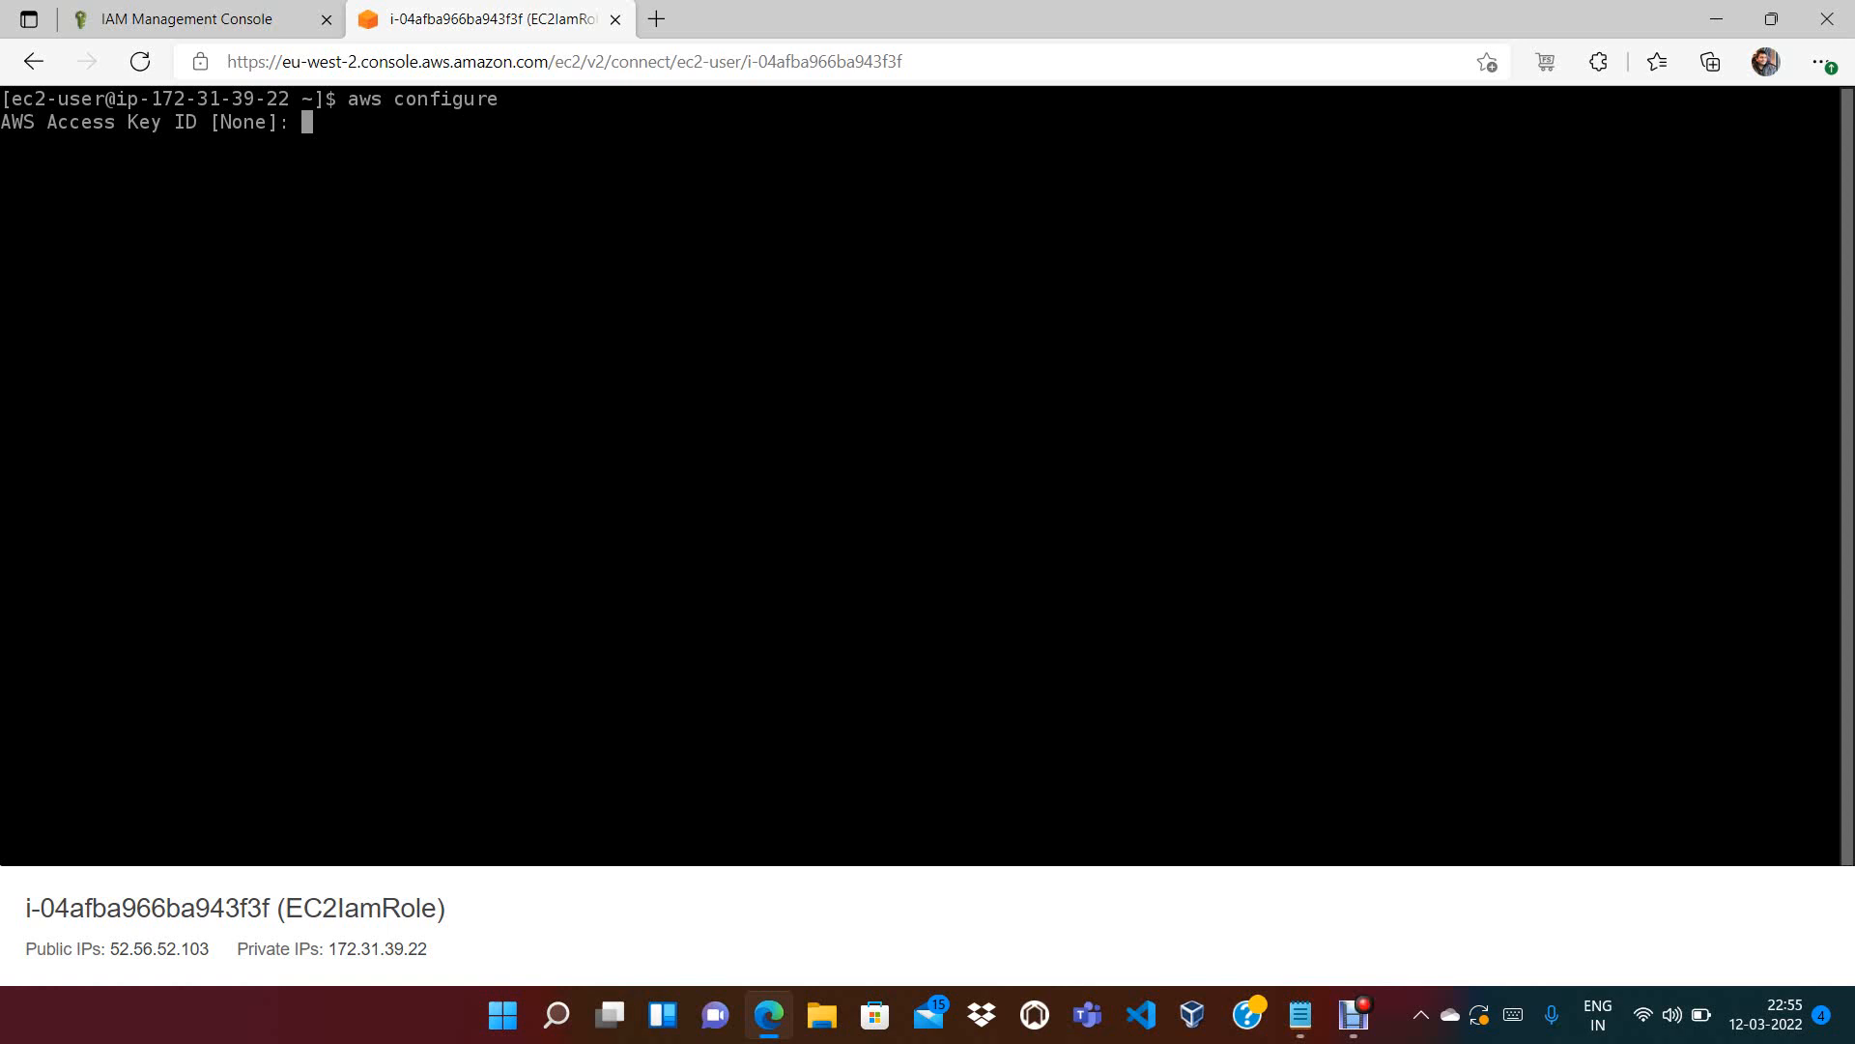
Enter placeholder access keys, region eu-west-2 and json output, then rerun aws iam list-users
text(abcsds)
key(Return)
text(asbsdkshdks)
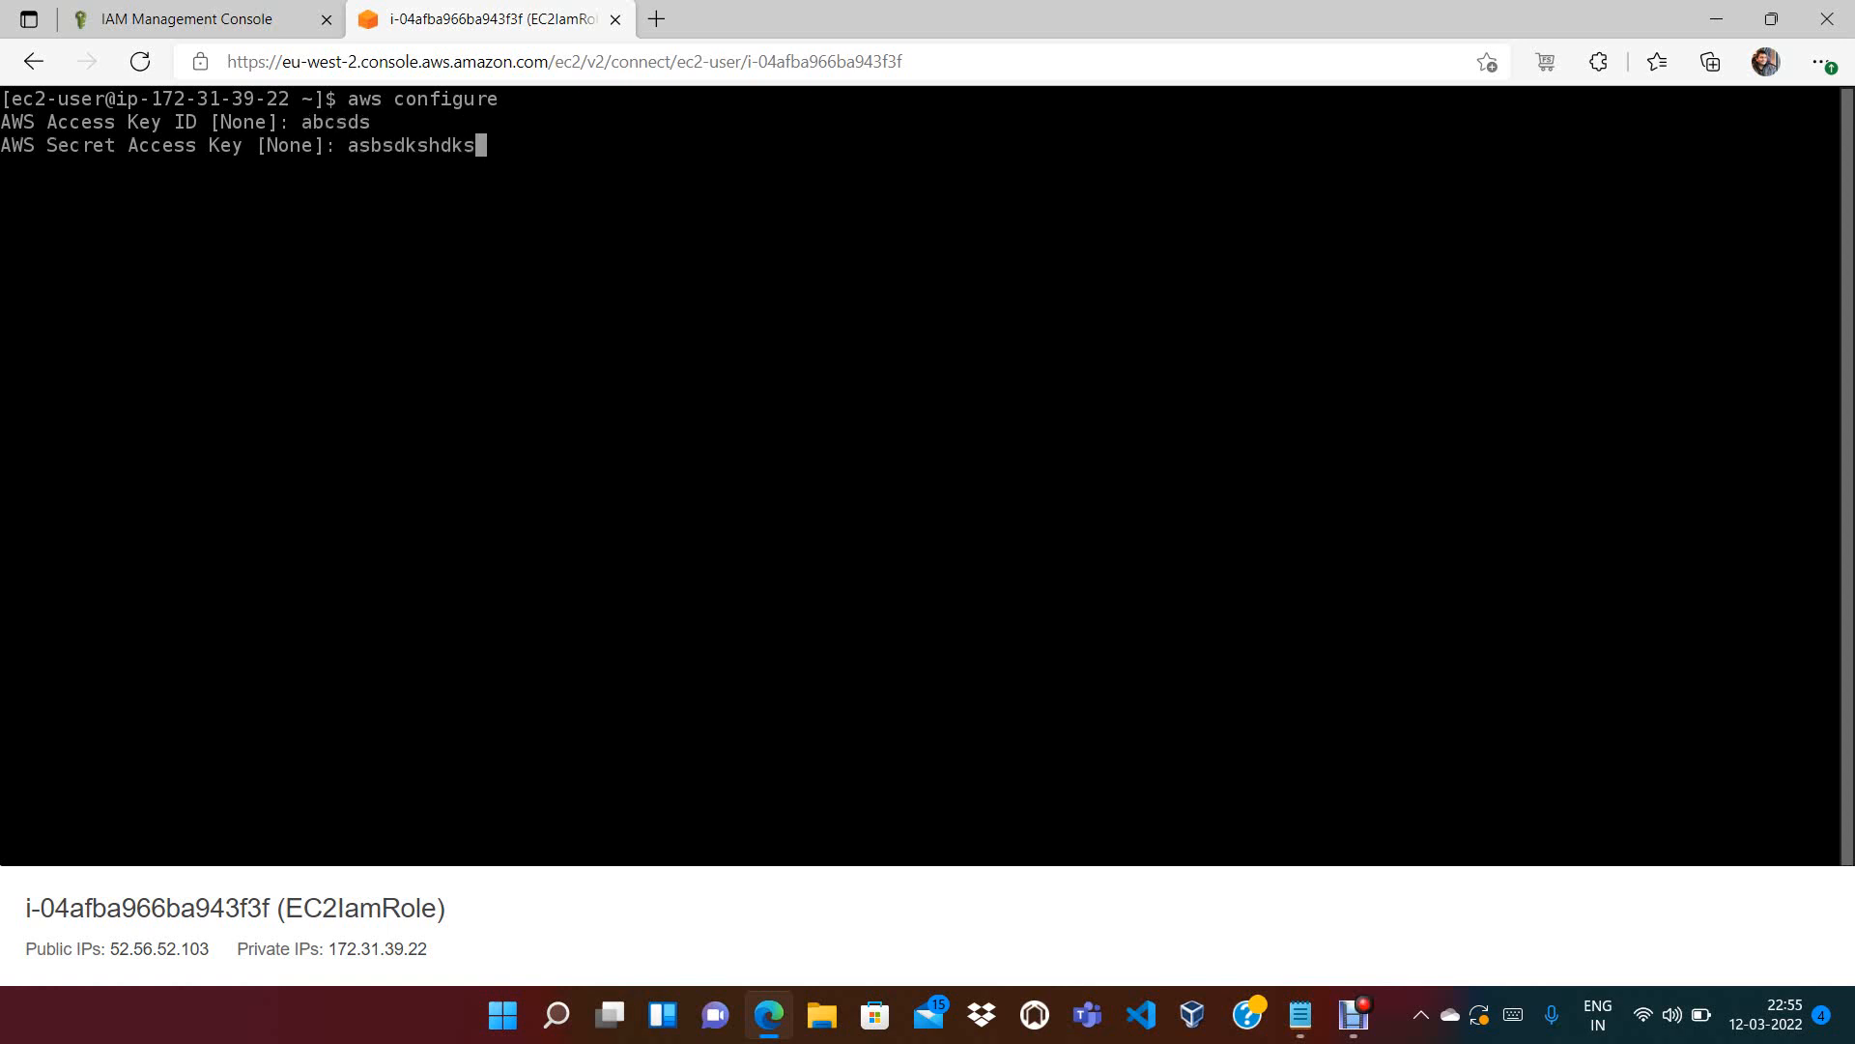
key(Return)
text(eu)
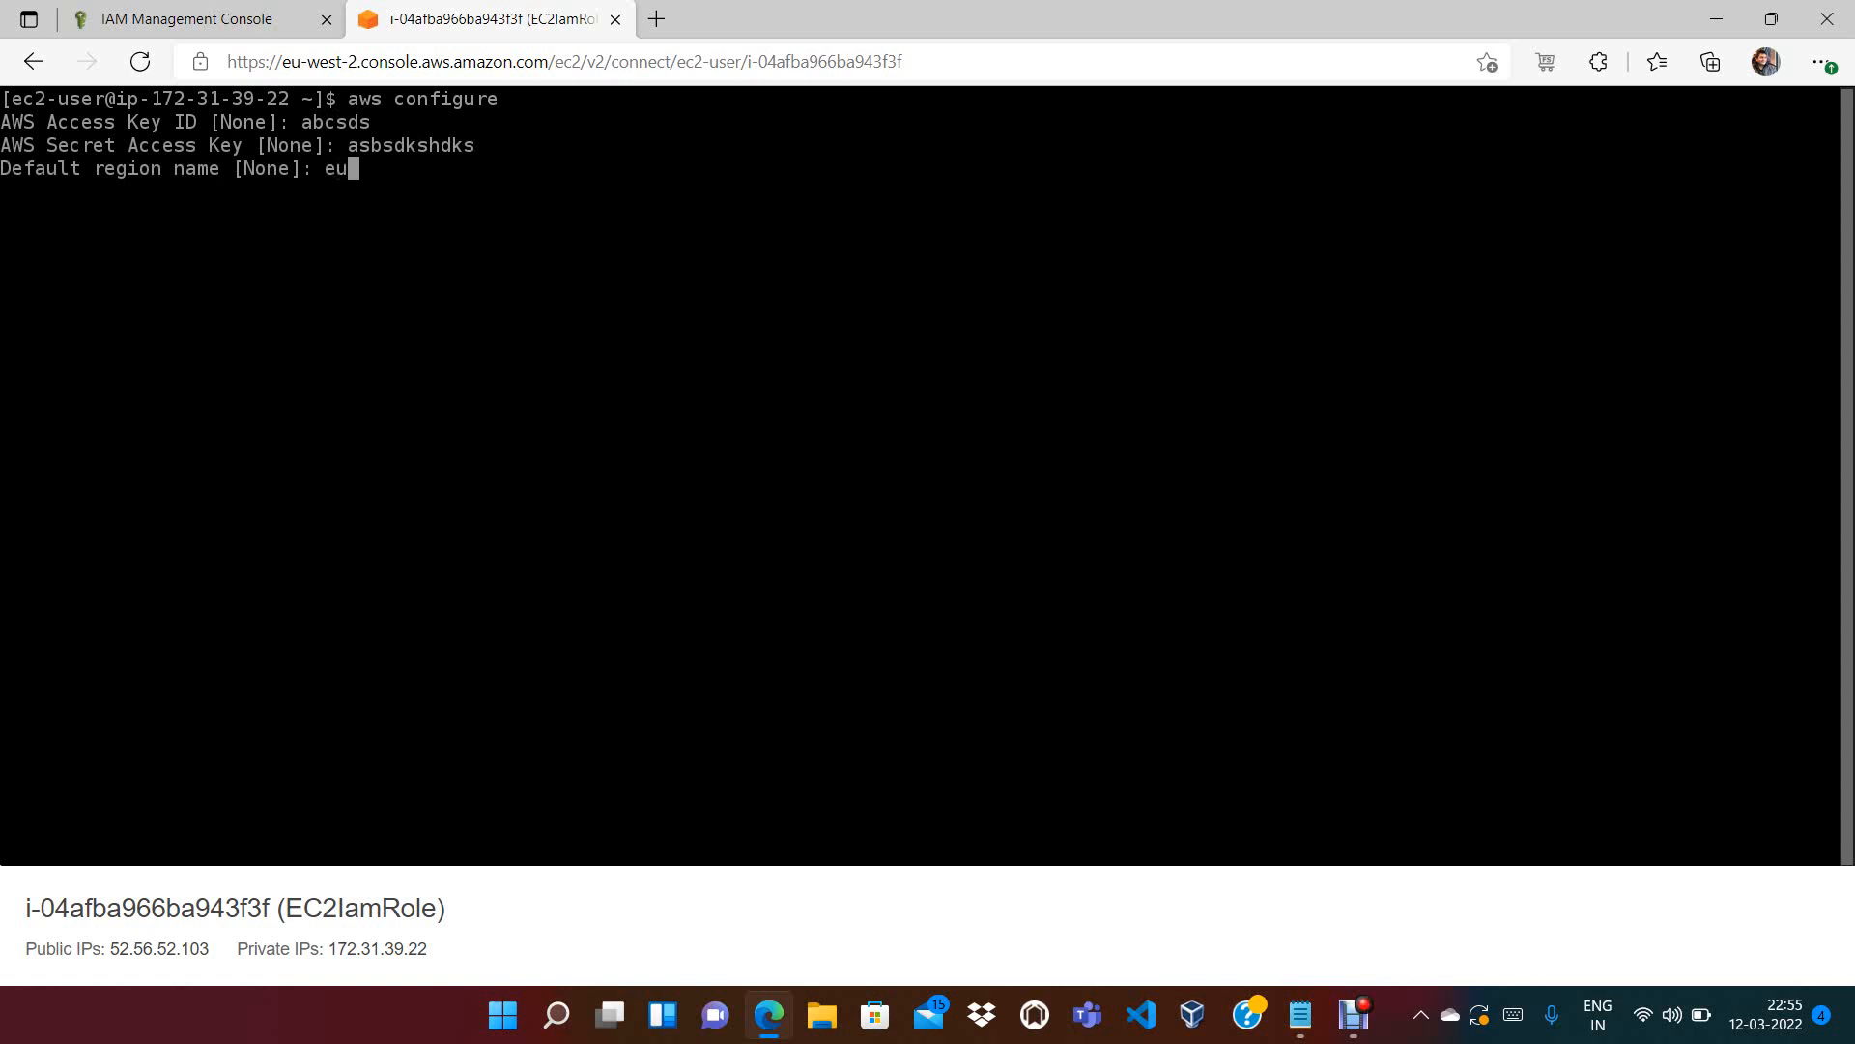
text(-west-2)
key(Return)
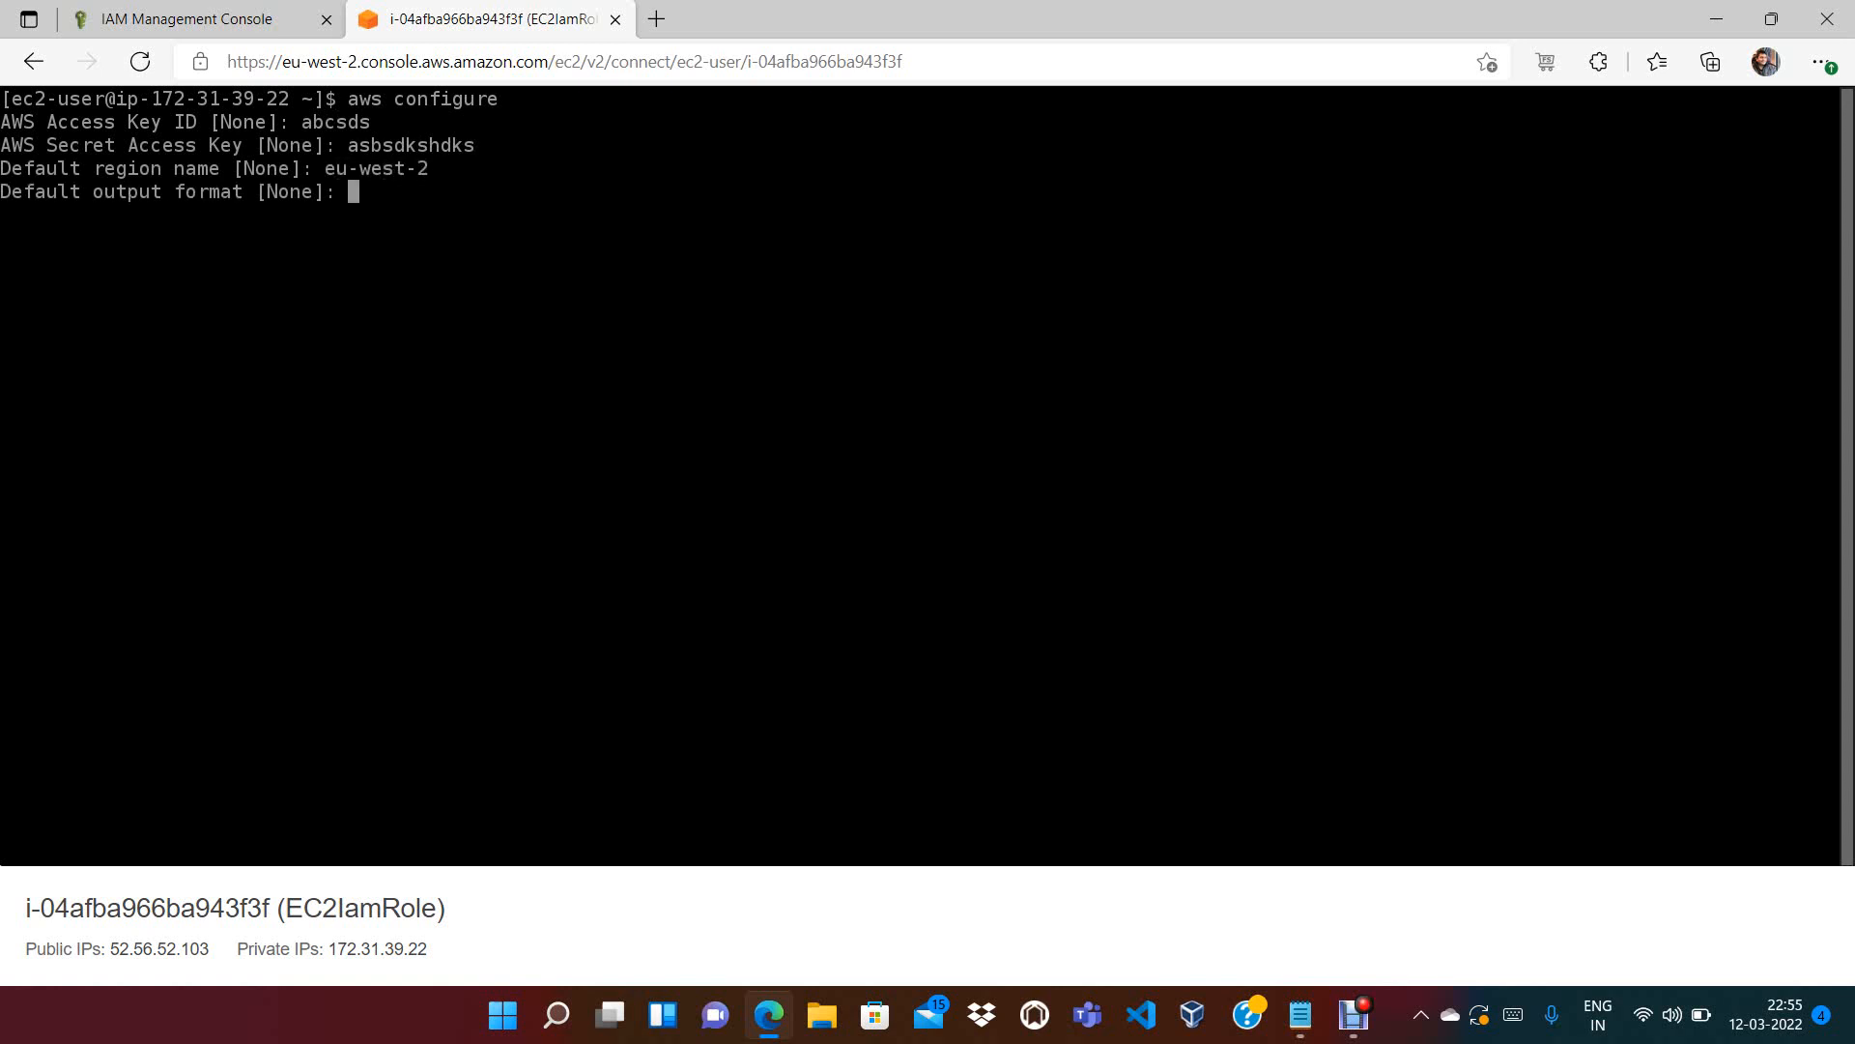
text(json)
key(Return)
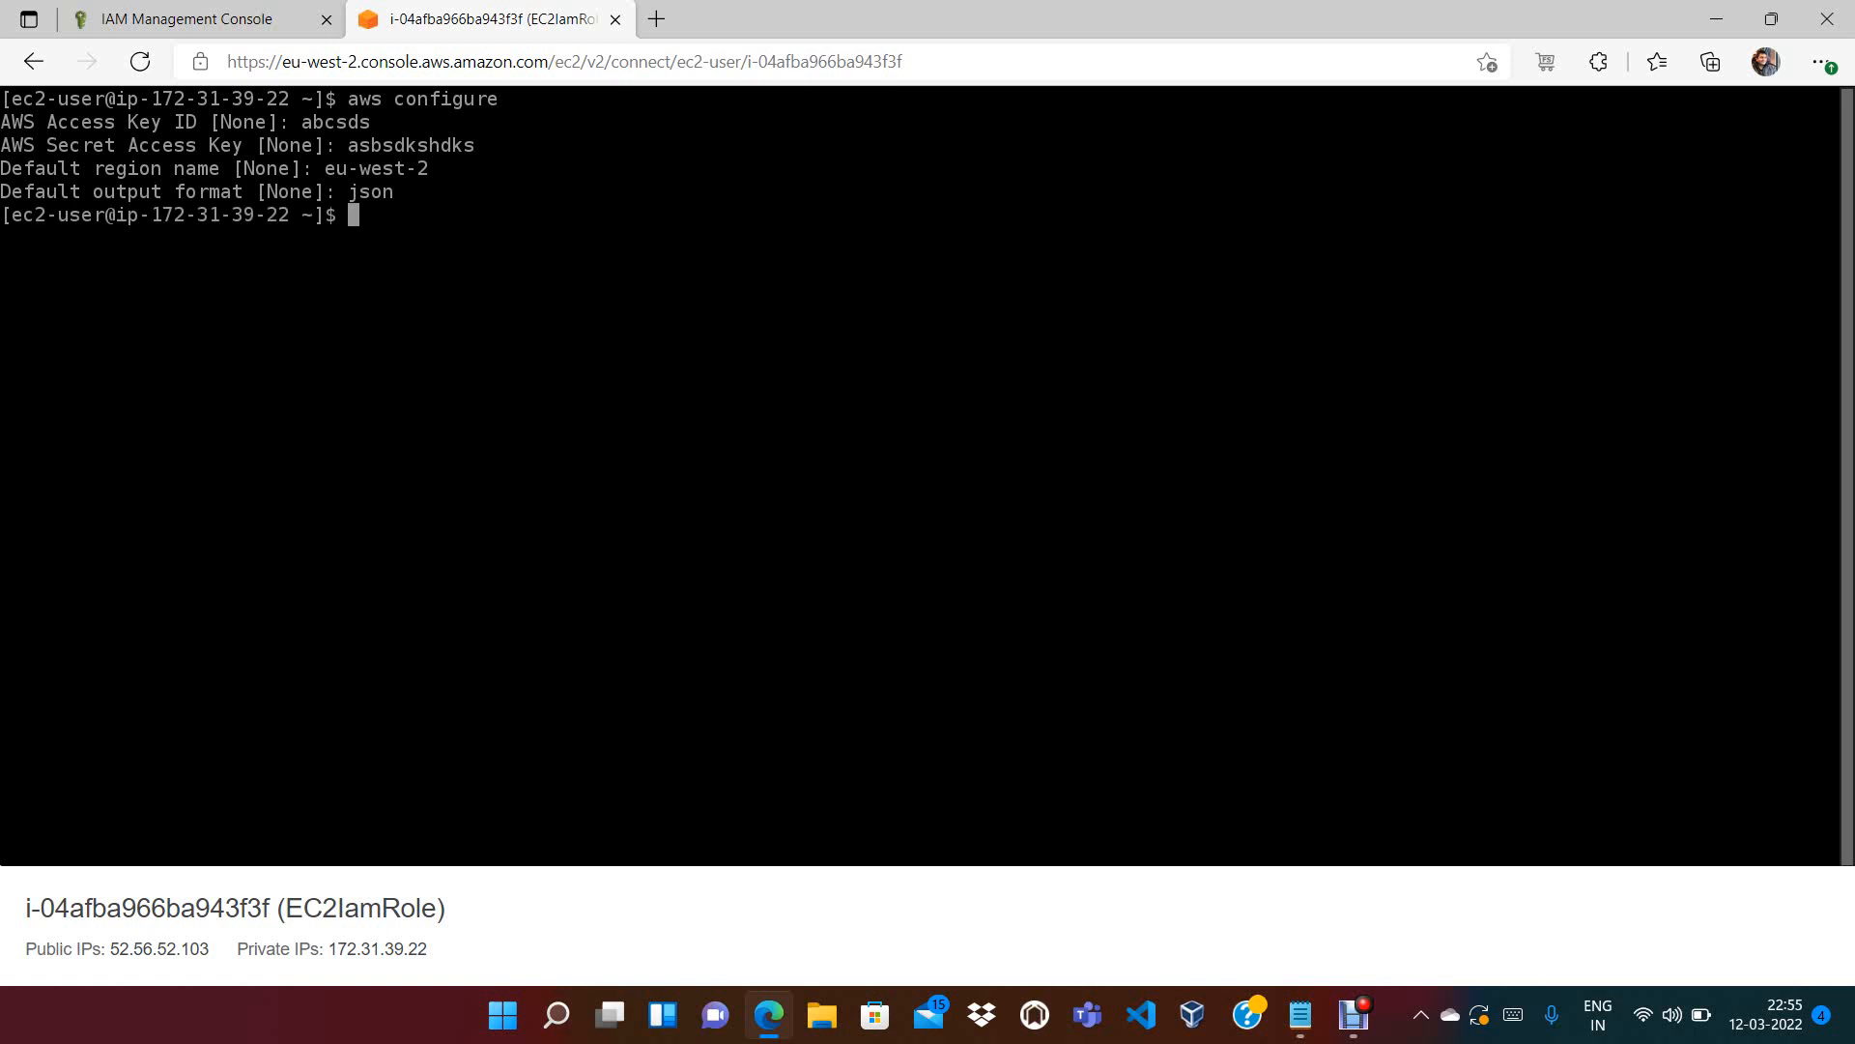
key(Up)
key(Up)
key(Up)
key(Return)
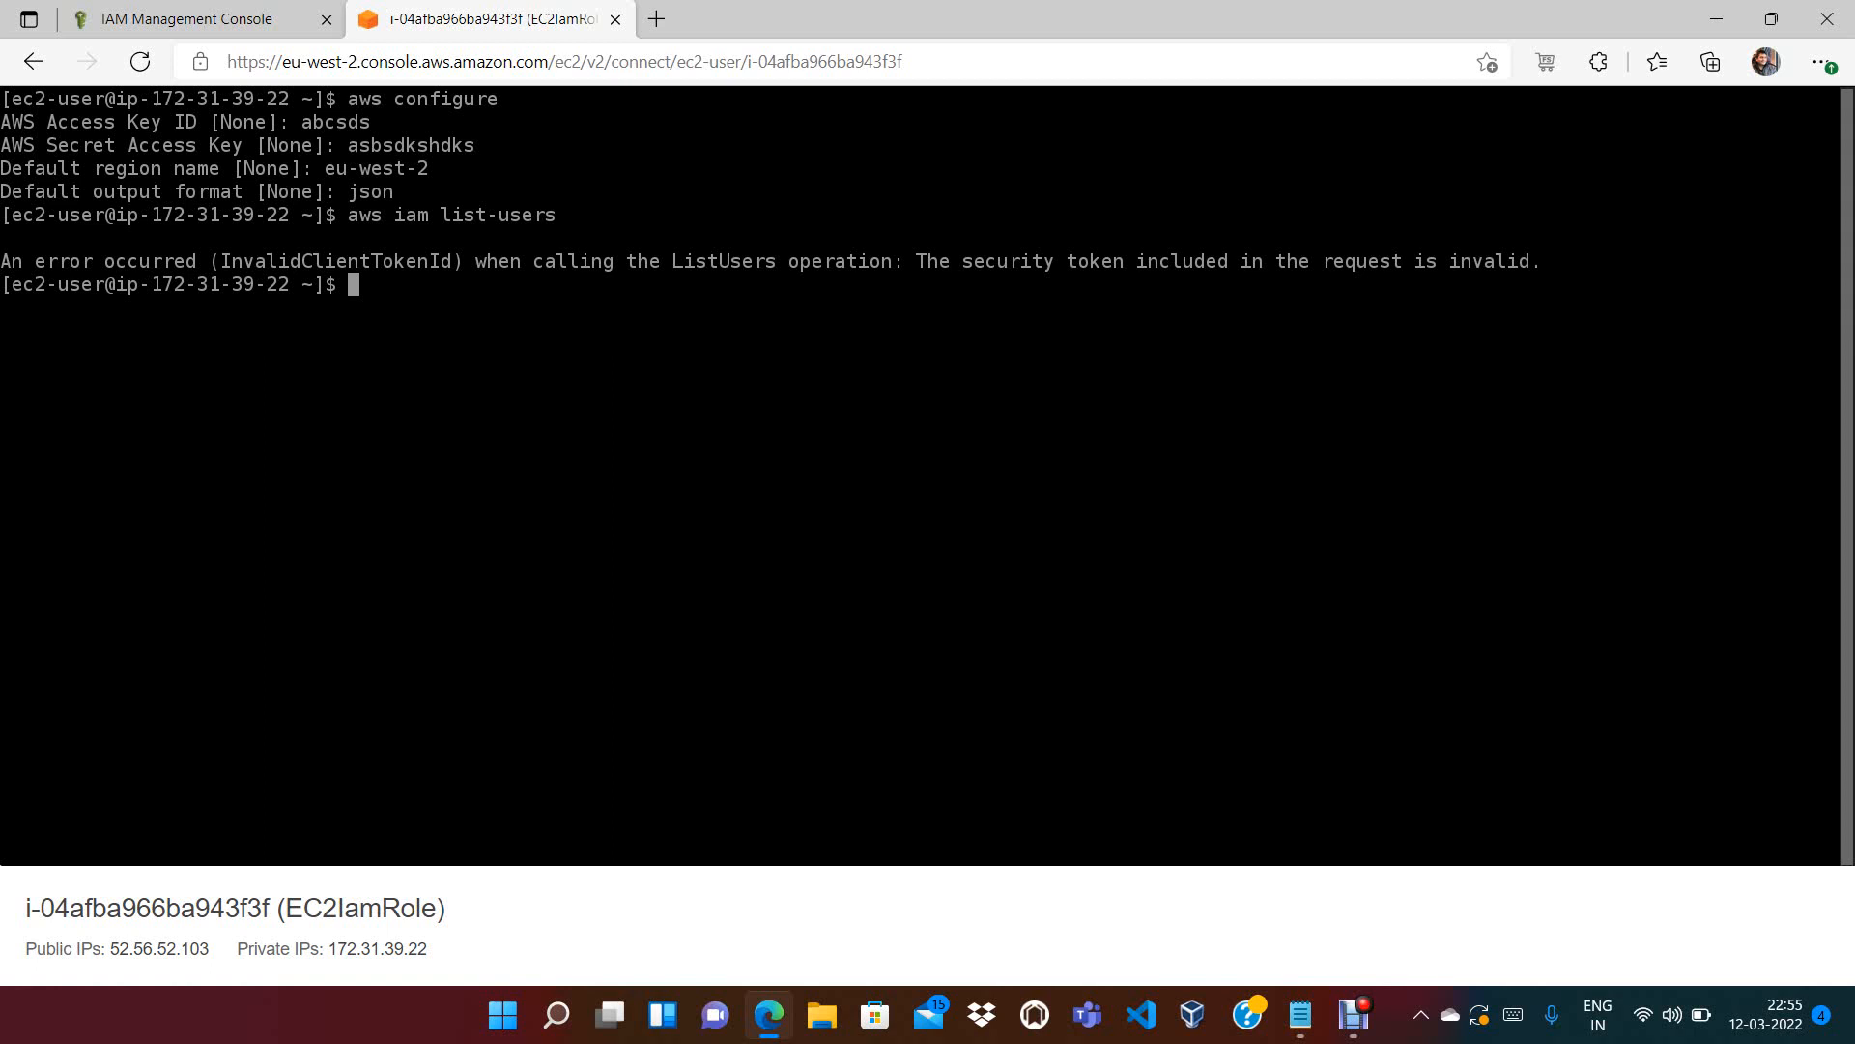
List the home folder, print its path, reveal hidden files and enter the .aws folder
text(ls)
key(Return)
text(pwd)
key(Return)
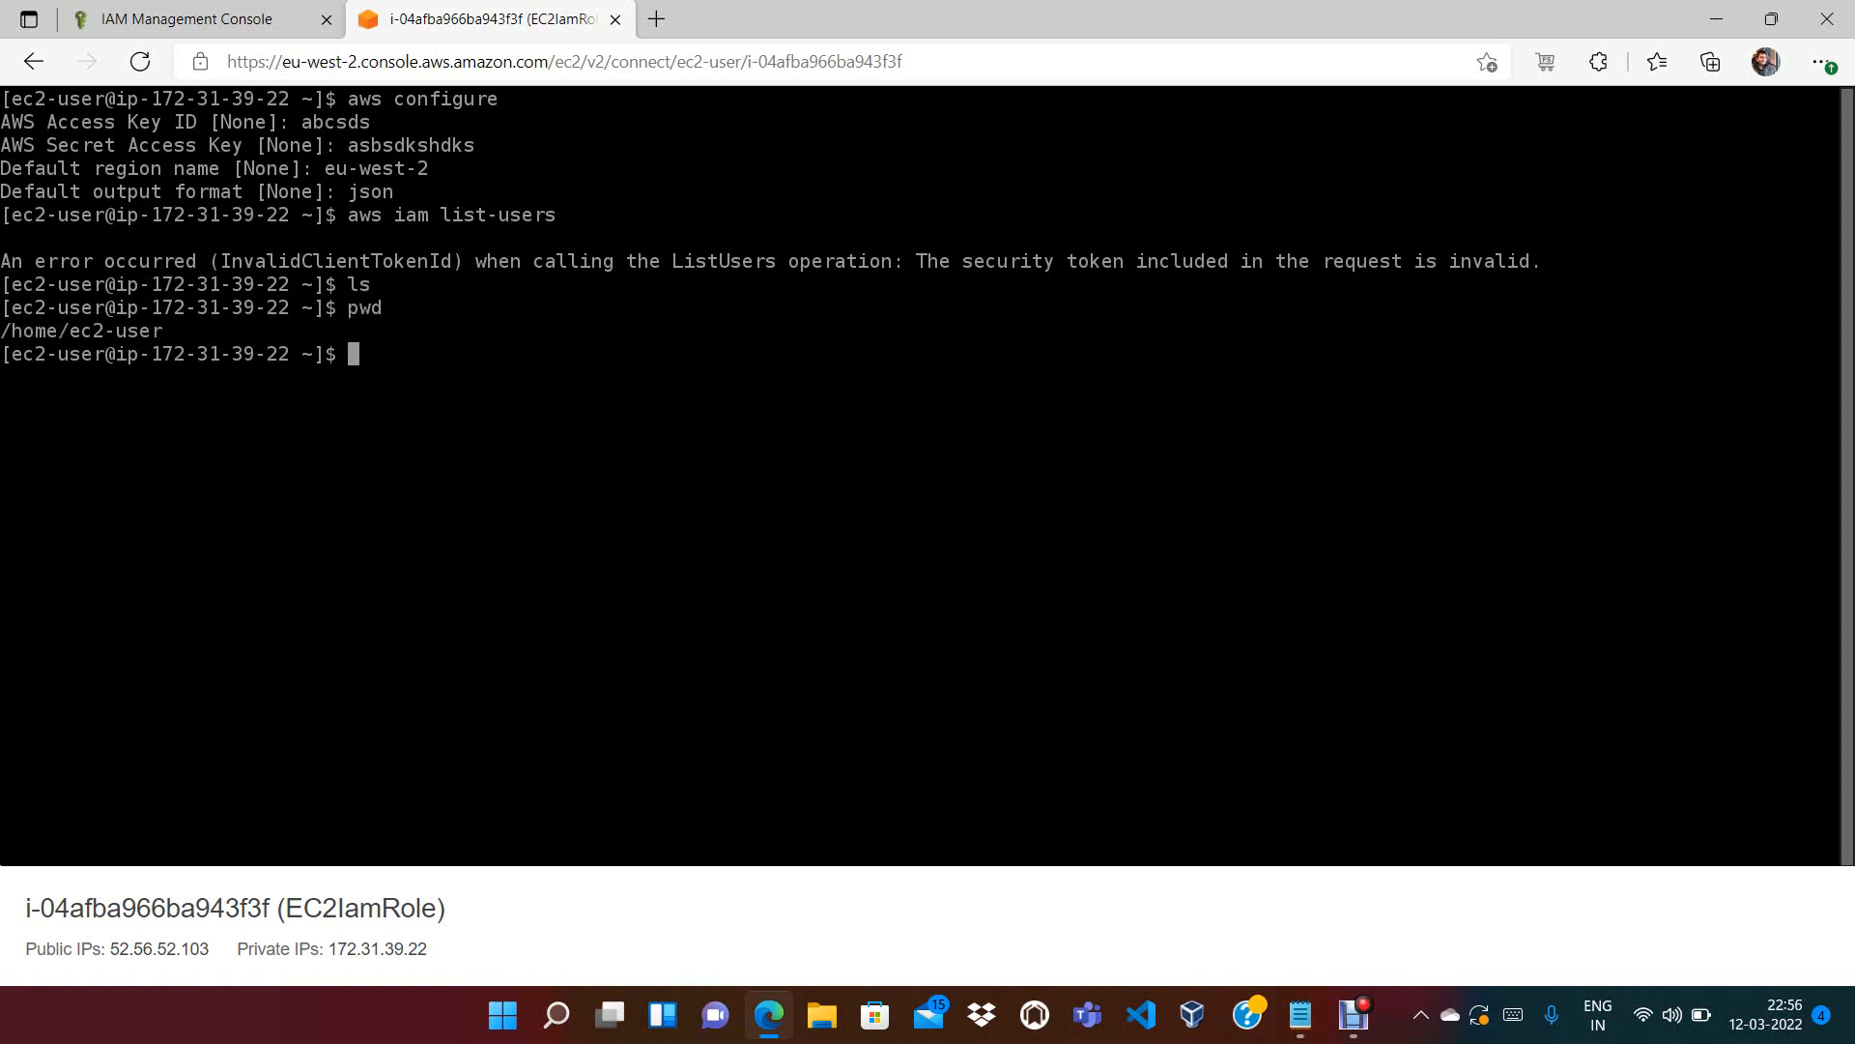
text(ls -a)
key(Return)
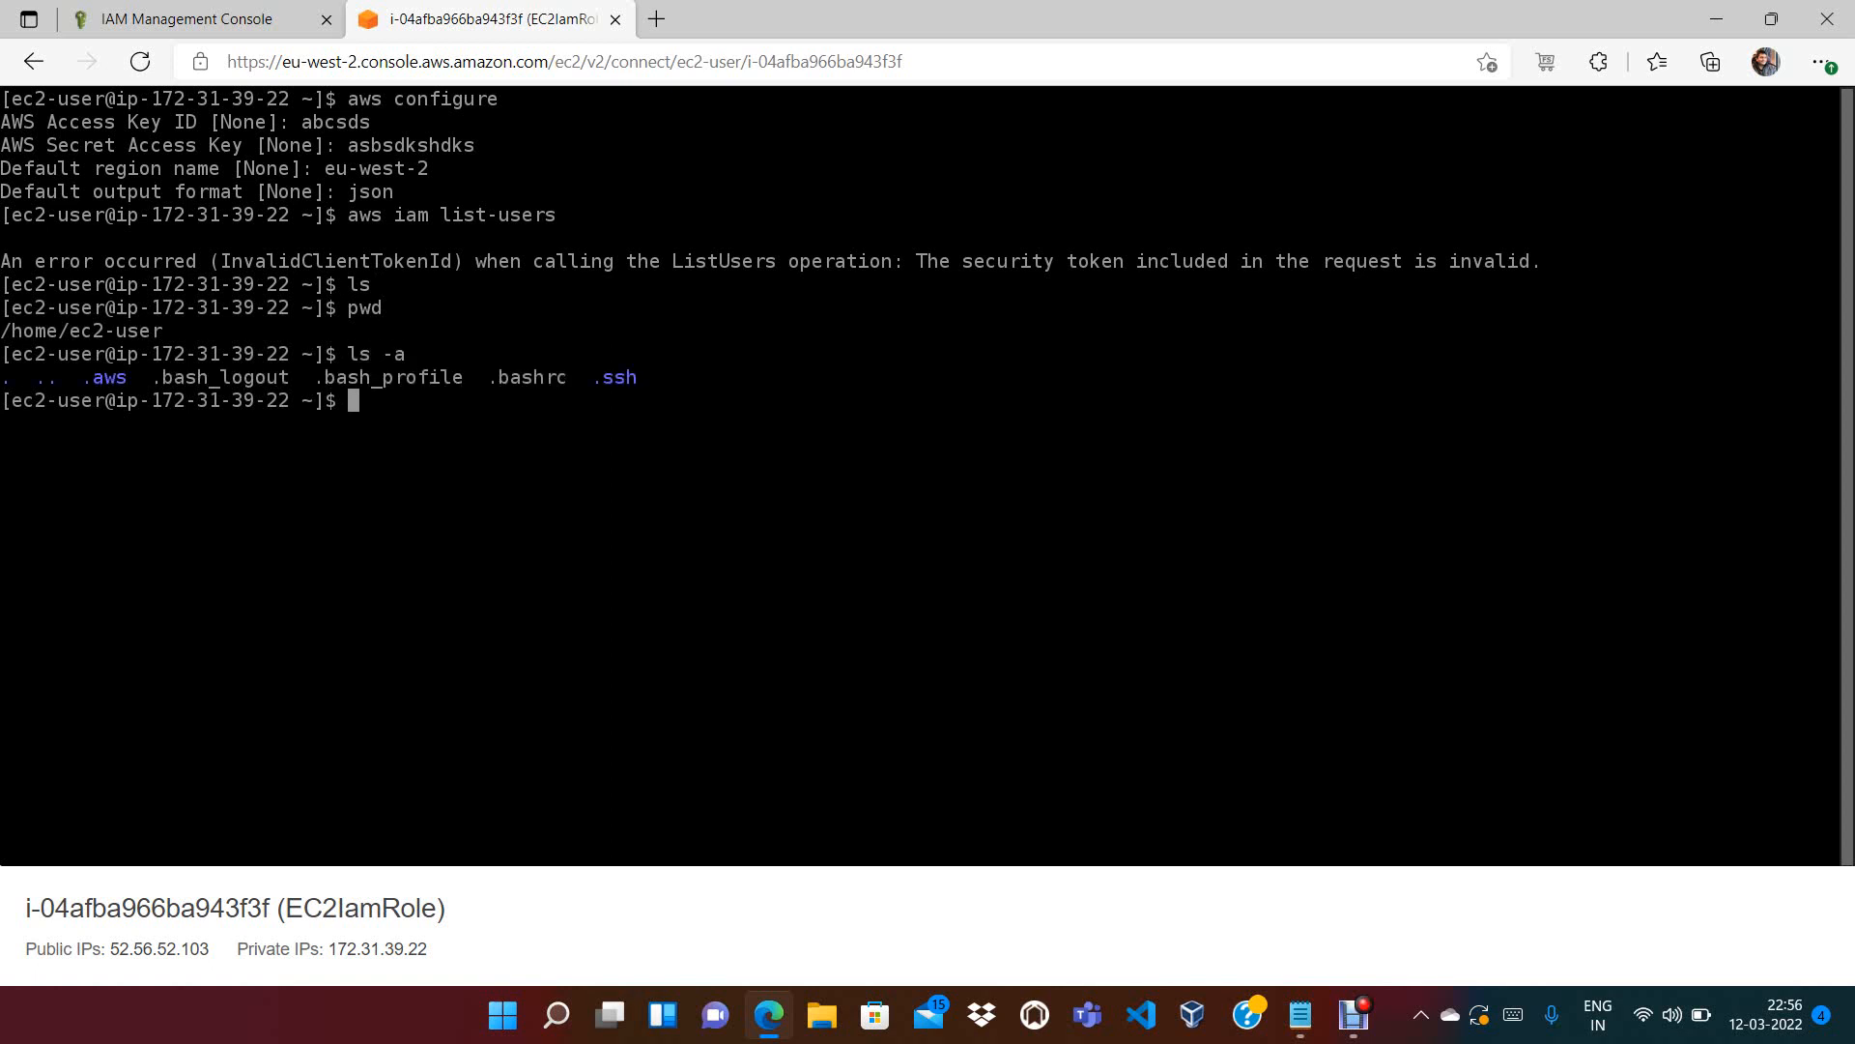
text(cd .aws)
key(Return)
text(ls)
key(Return)
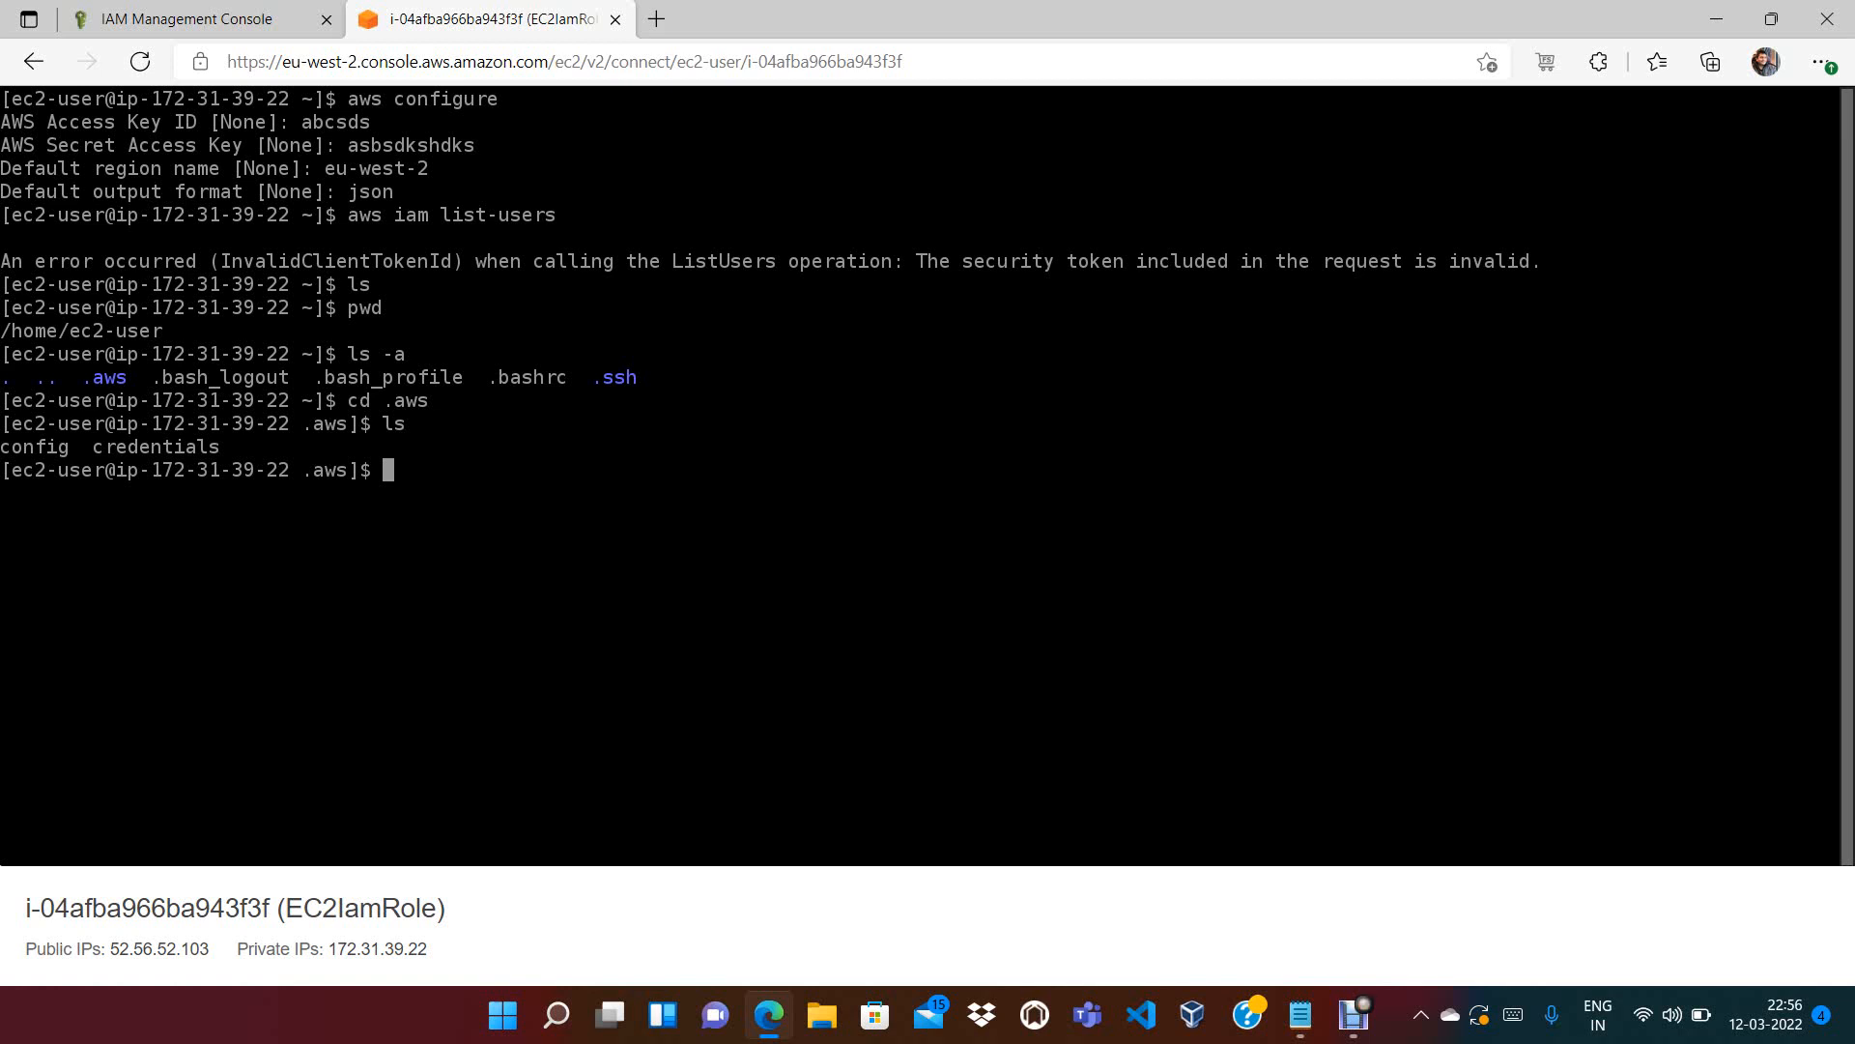
Print the config and credentials files with cat, highlighting the earlier answers and settings
drag(406, 192, 2, 168)
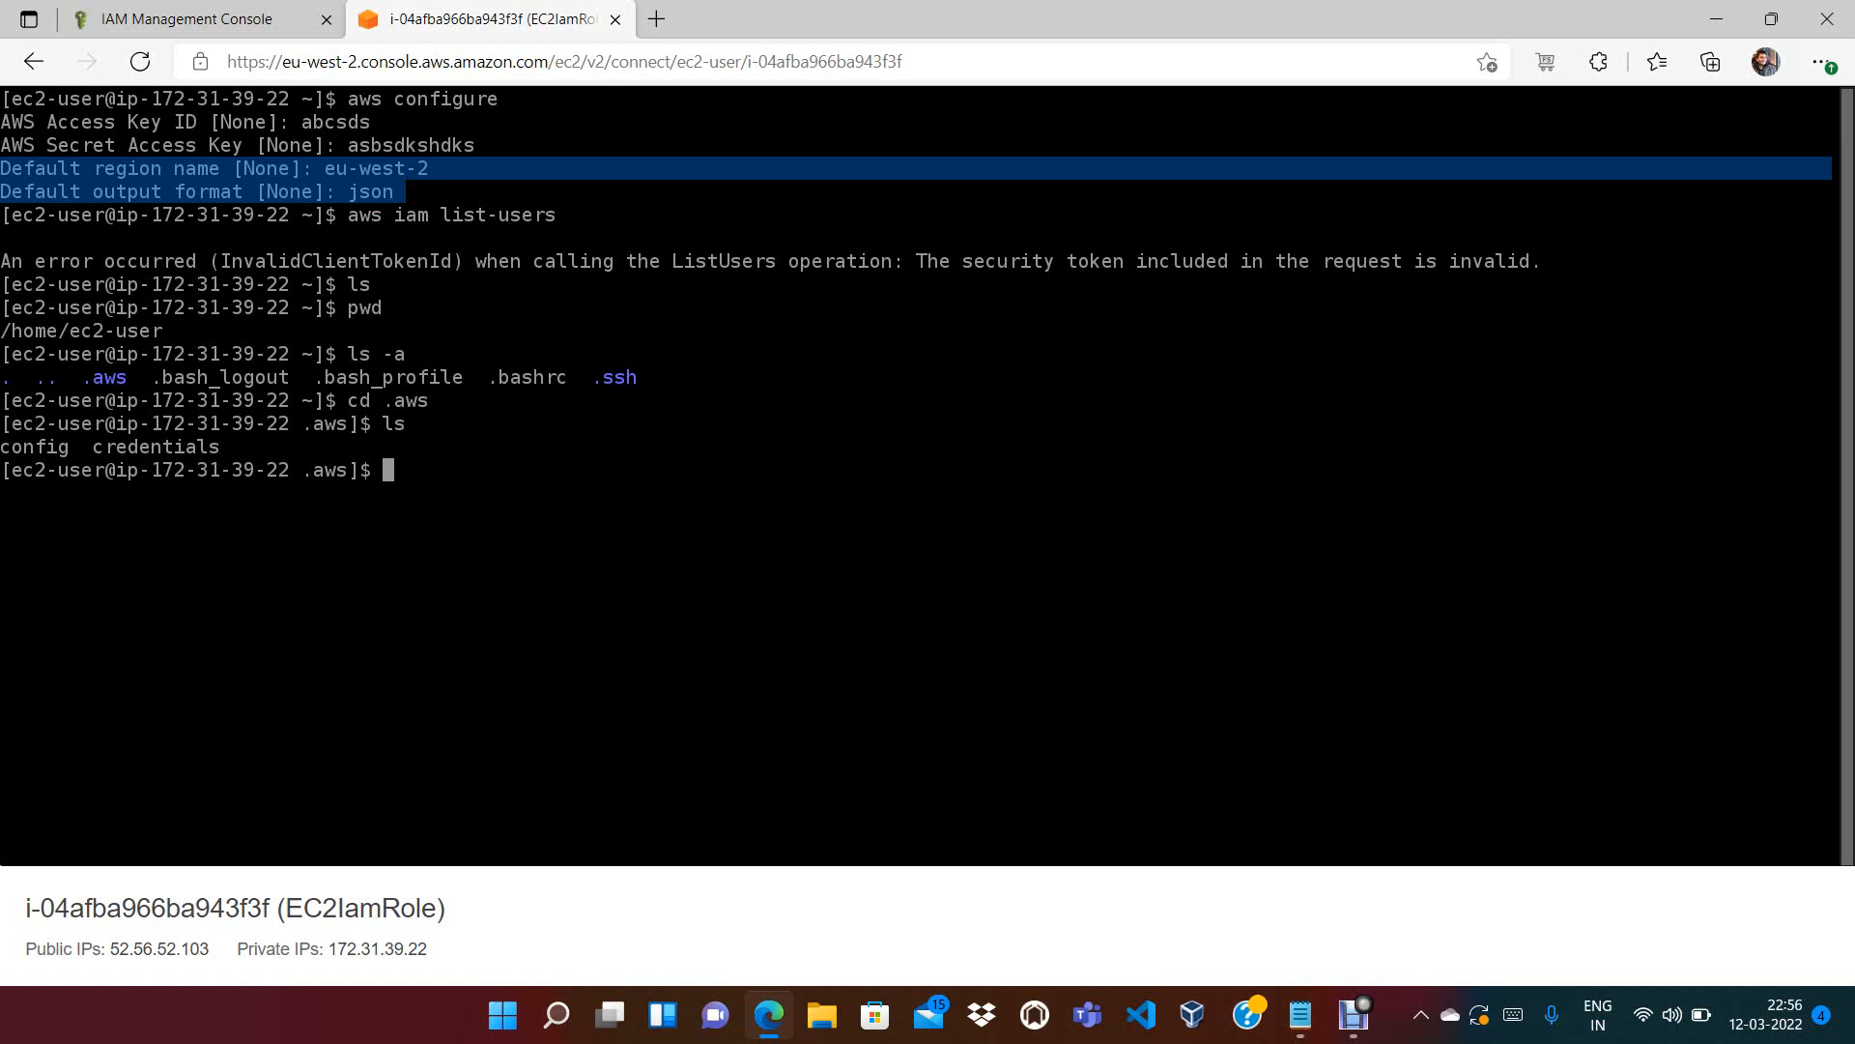
drag(486, 145, 2, 122)
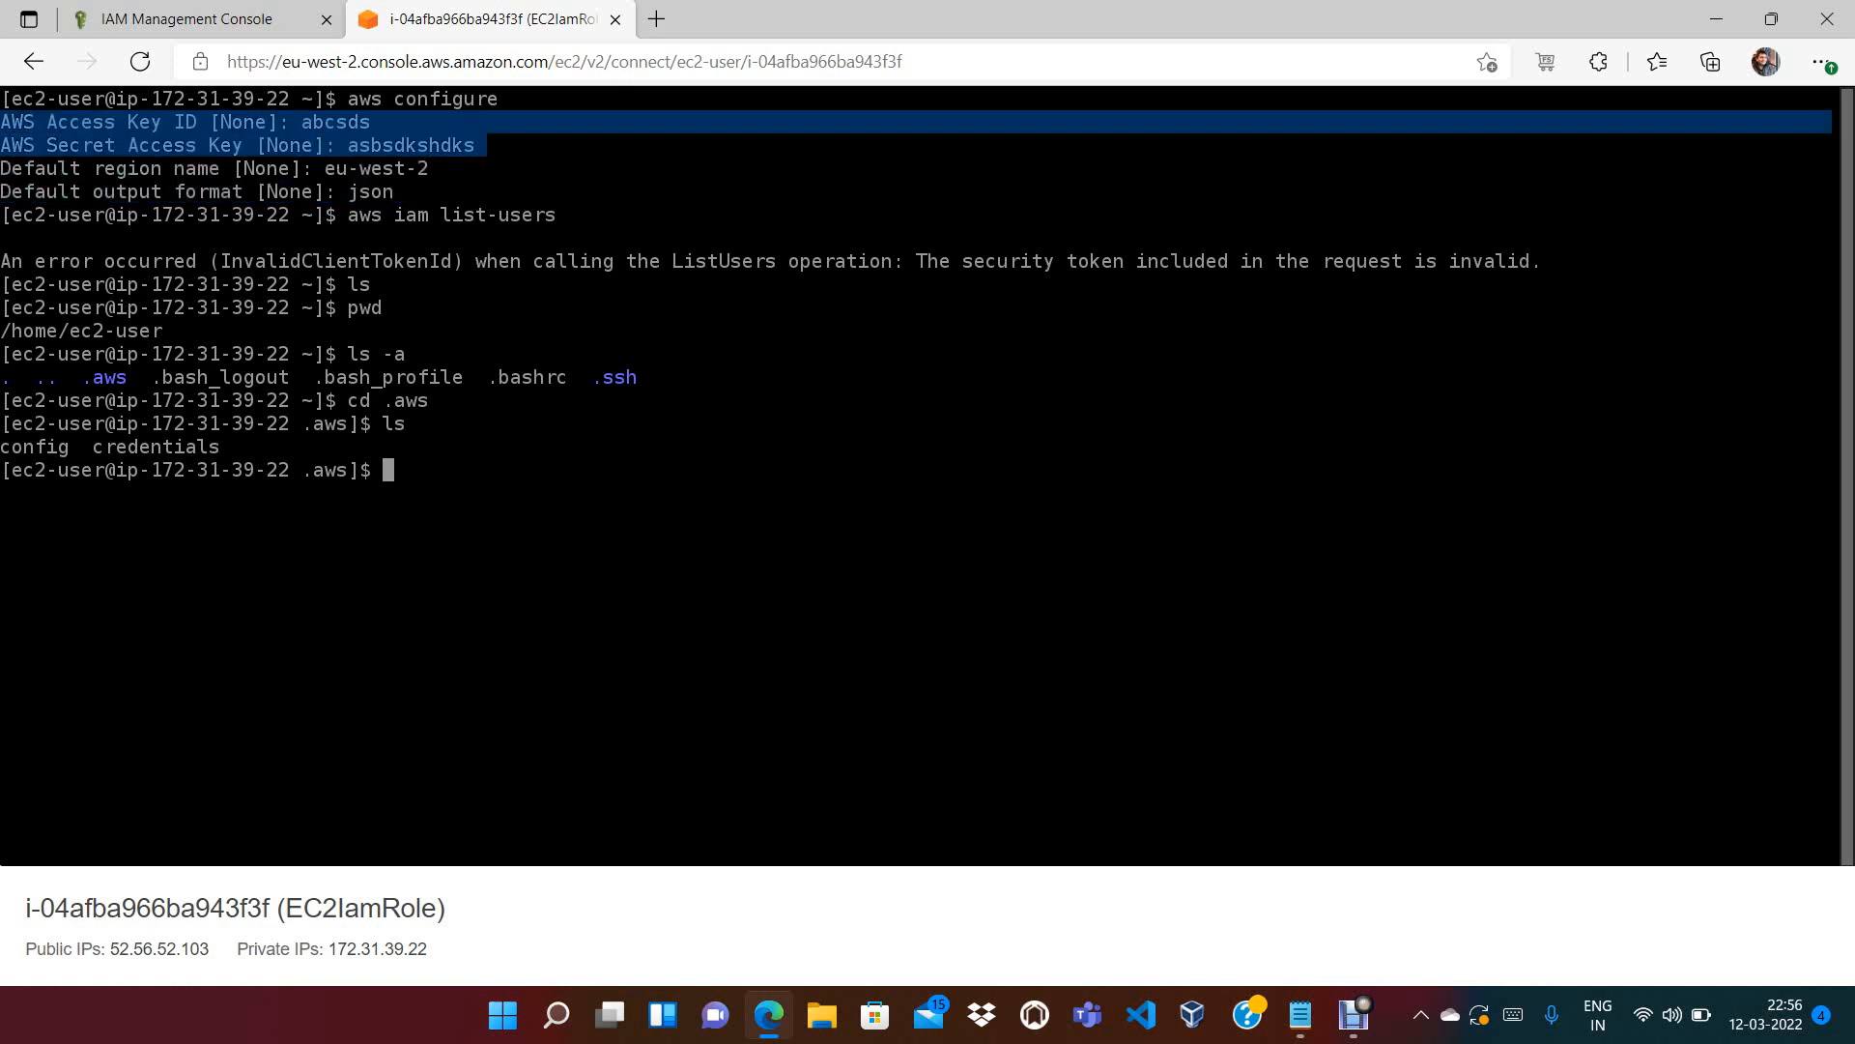
text(cat config)
key(Return)
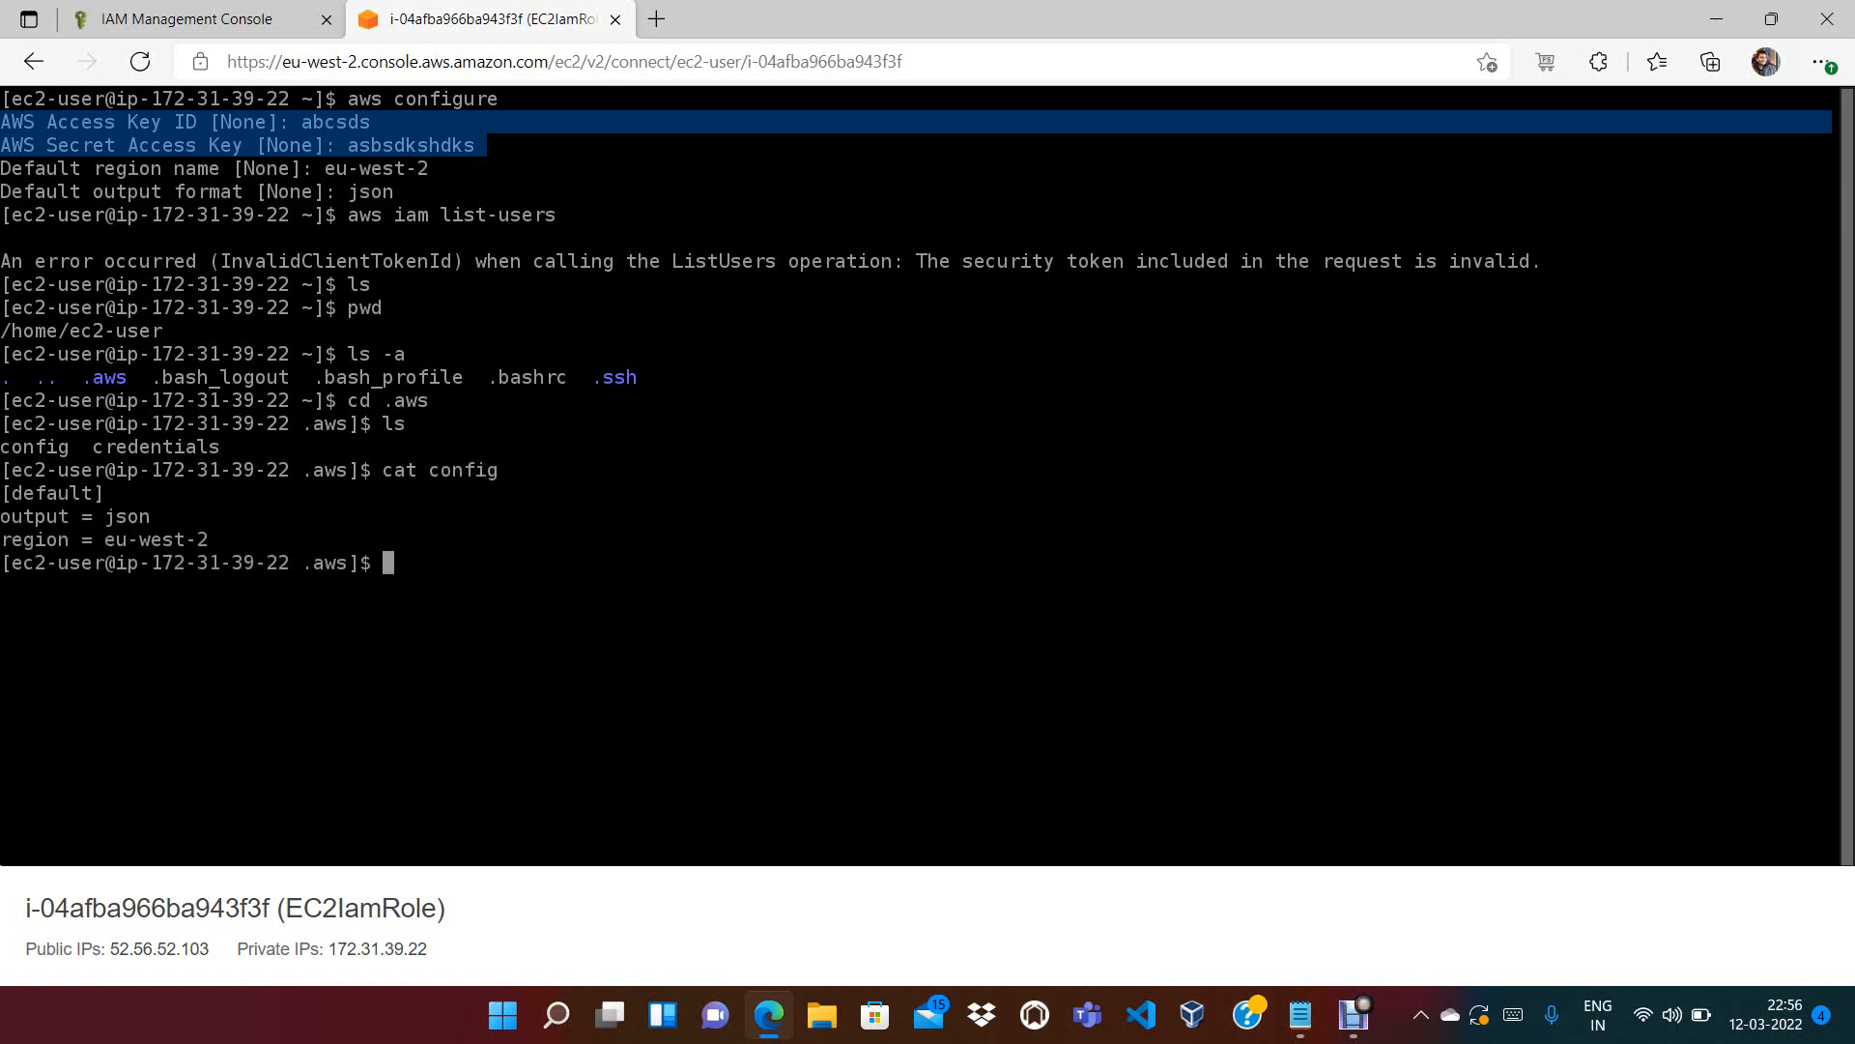
drag(232, 539, 11, 493)
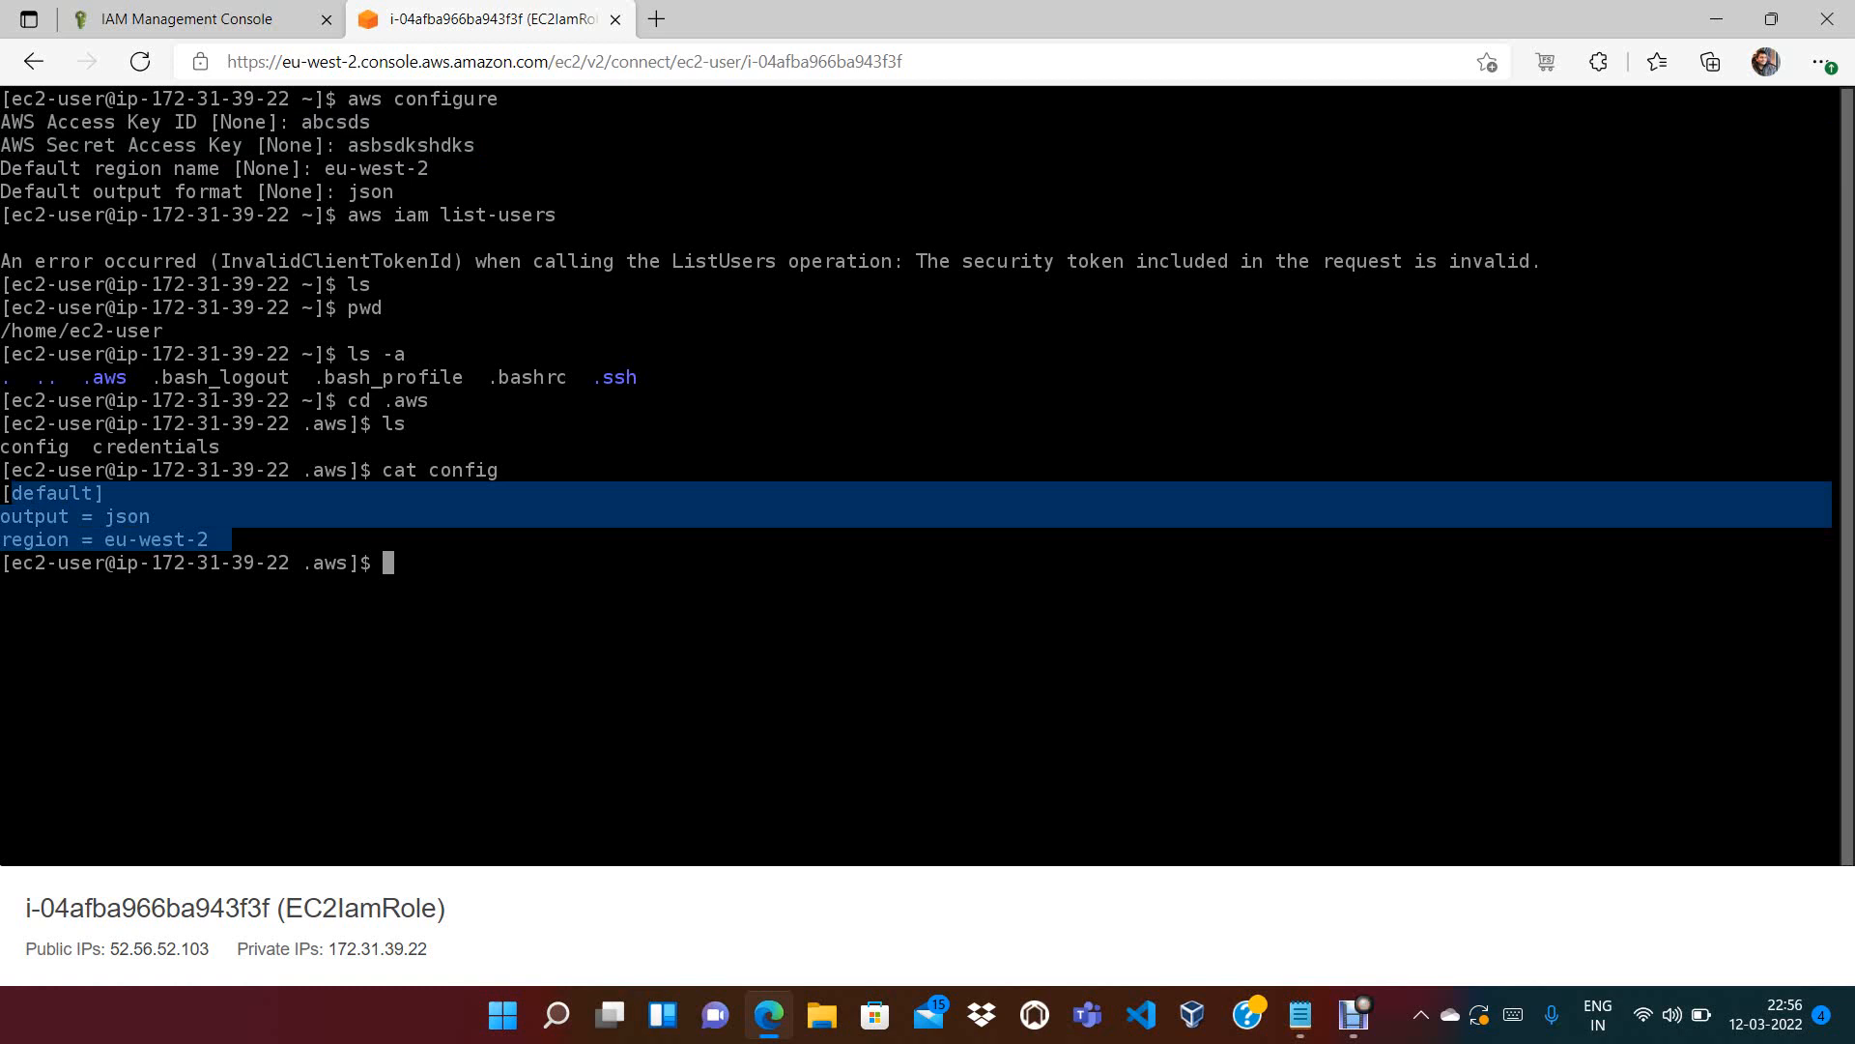
key(Return)
text(c)
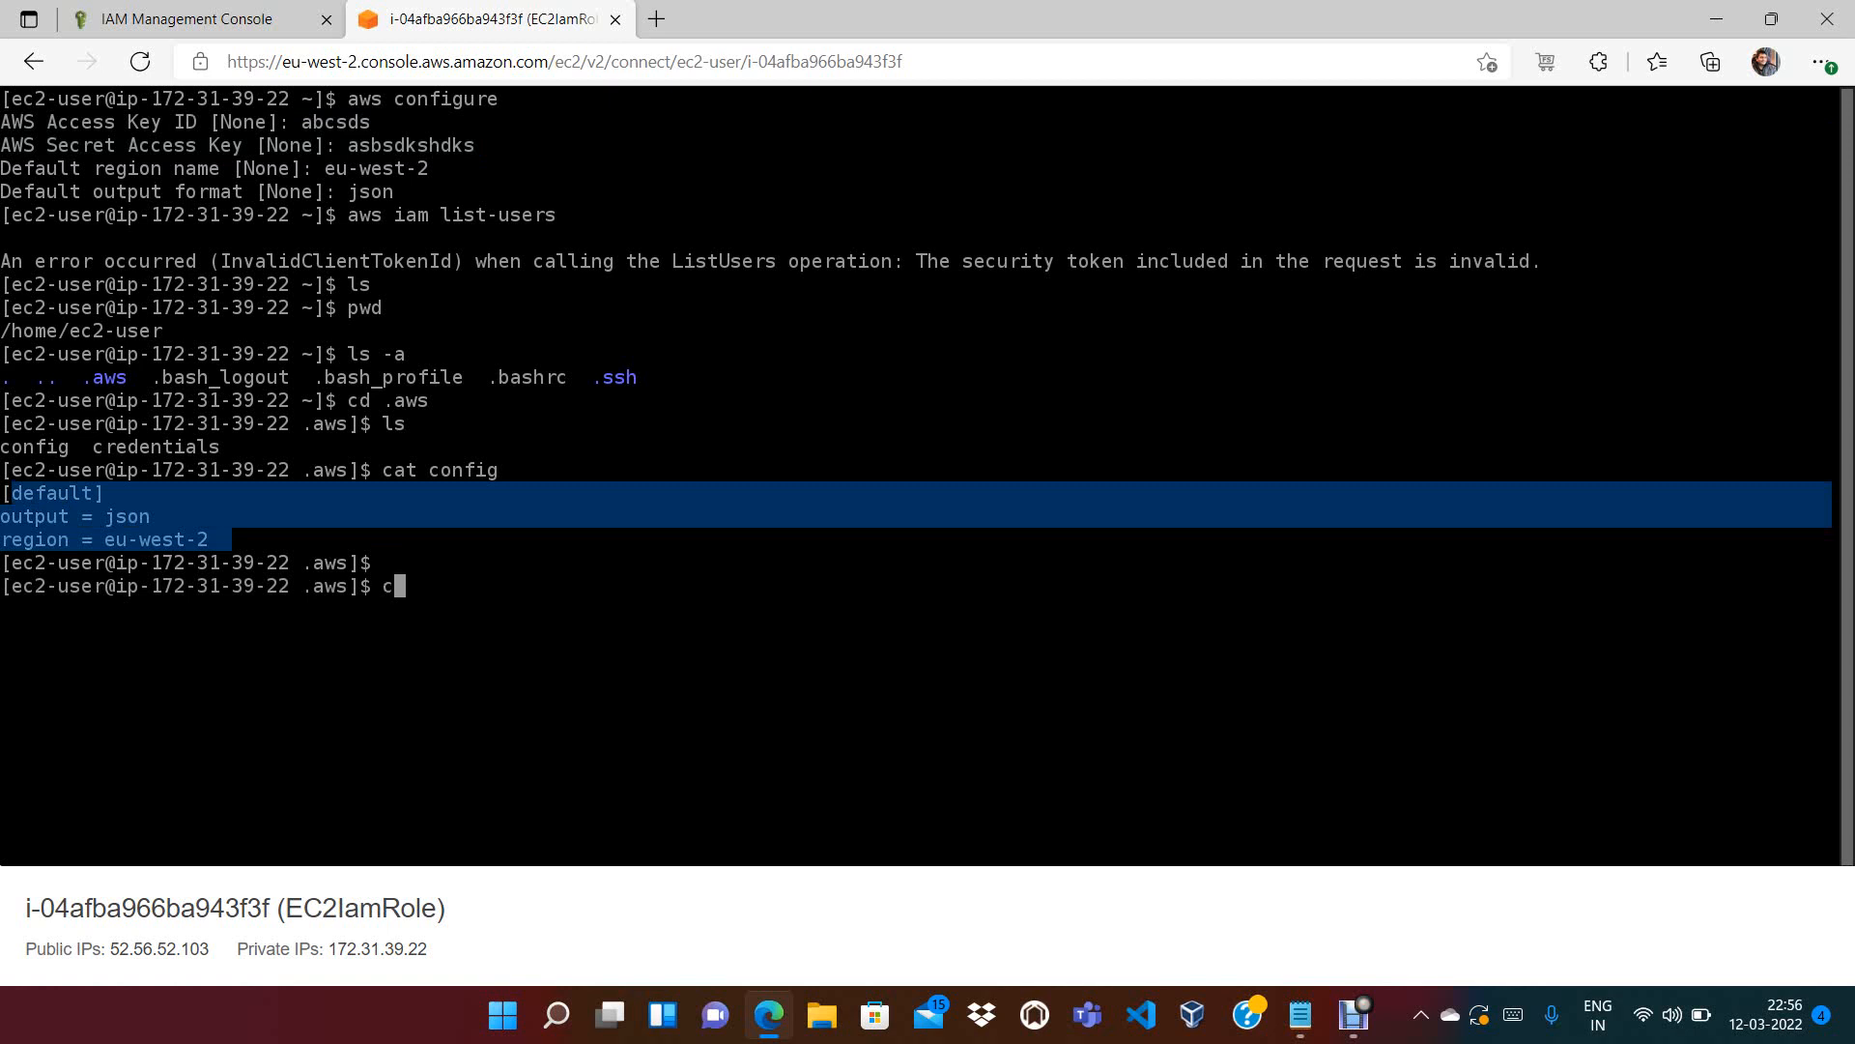
text(at cred)
key(Tab)
key(Return)
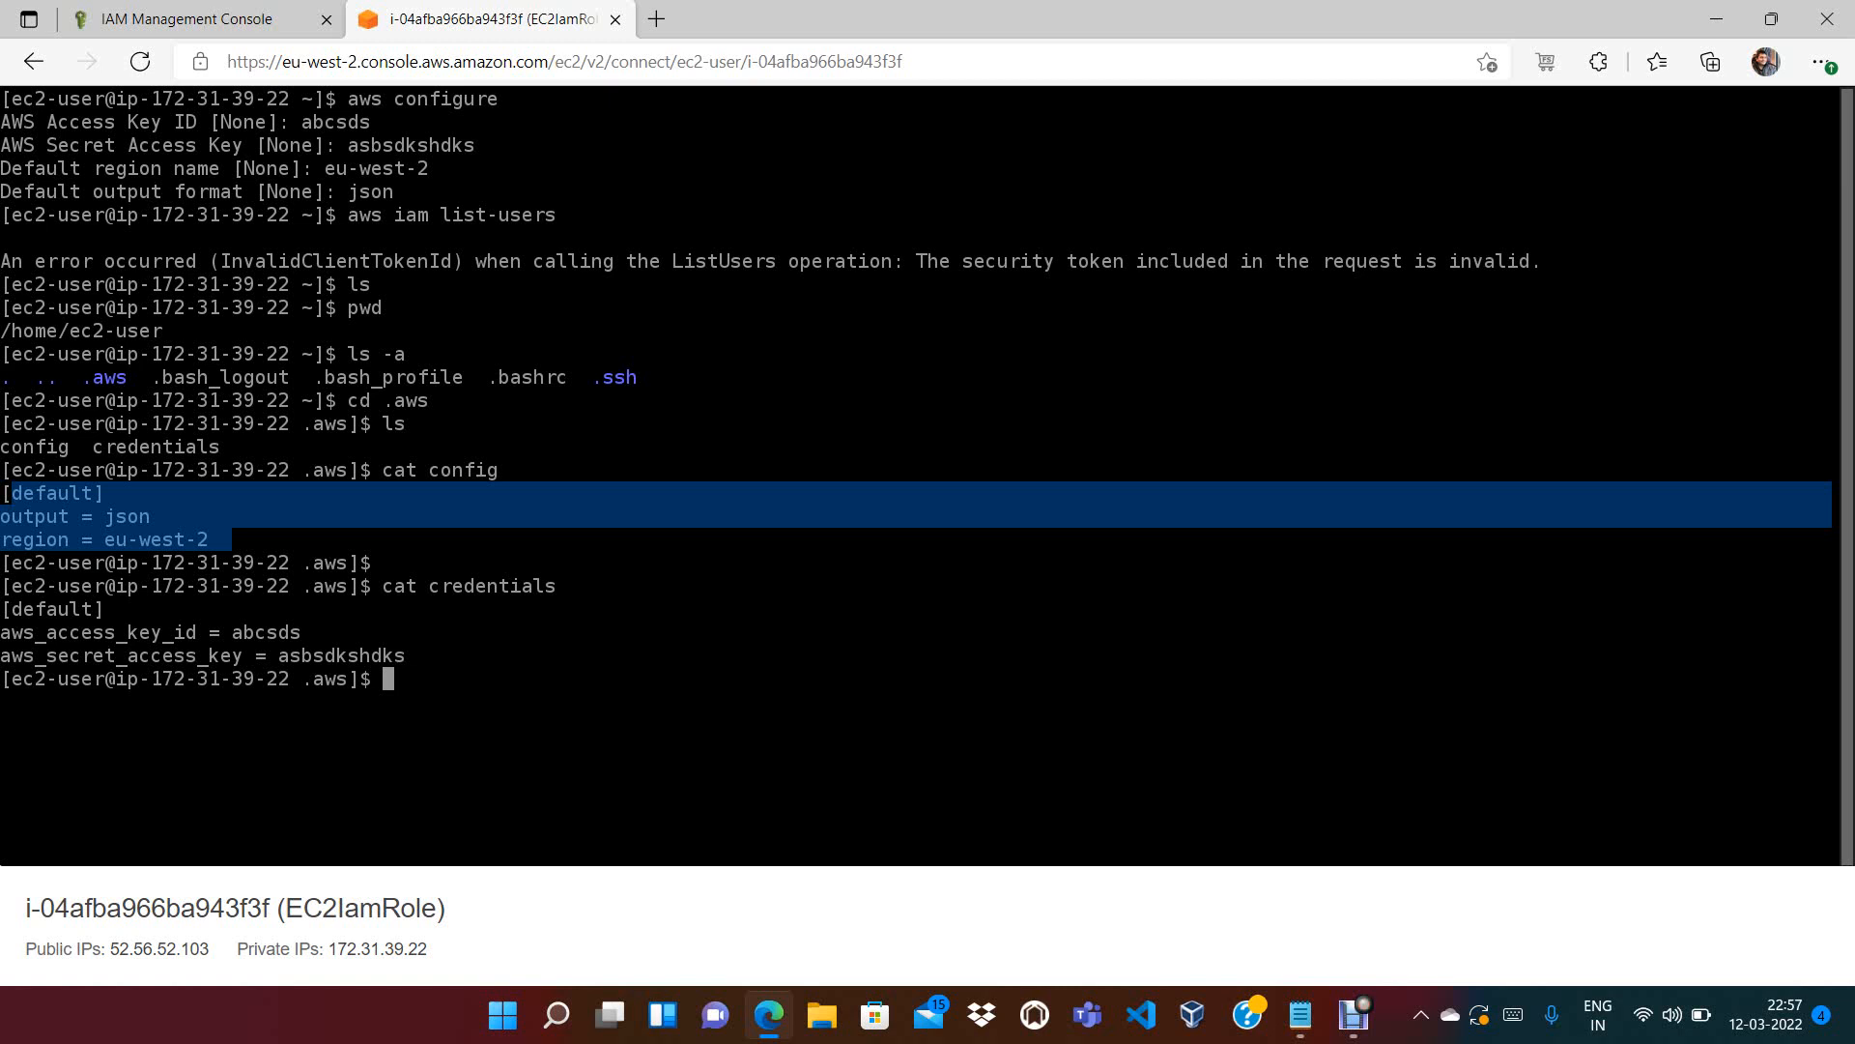
Run clear, then aws configure to re-enter the access key ID
text(clear)
key(Return)
key(Return)
key(Return)
key(Return)
key(Return)
key(Return)
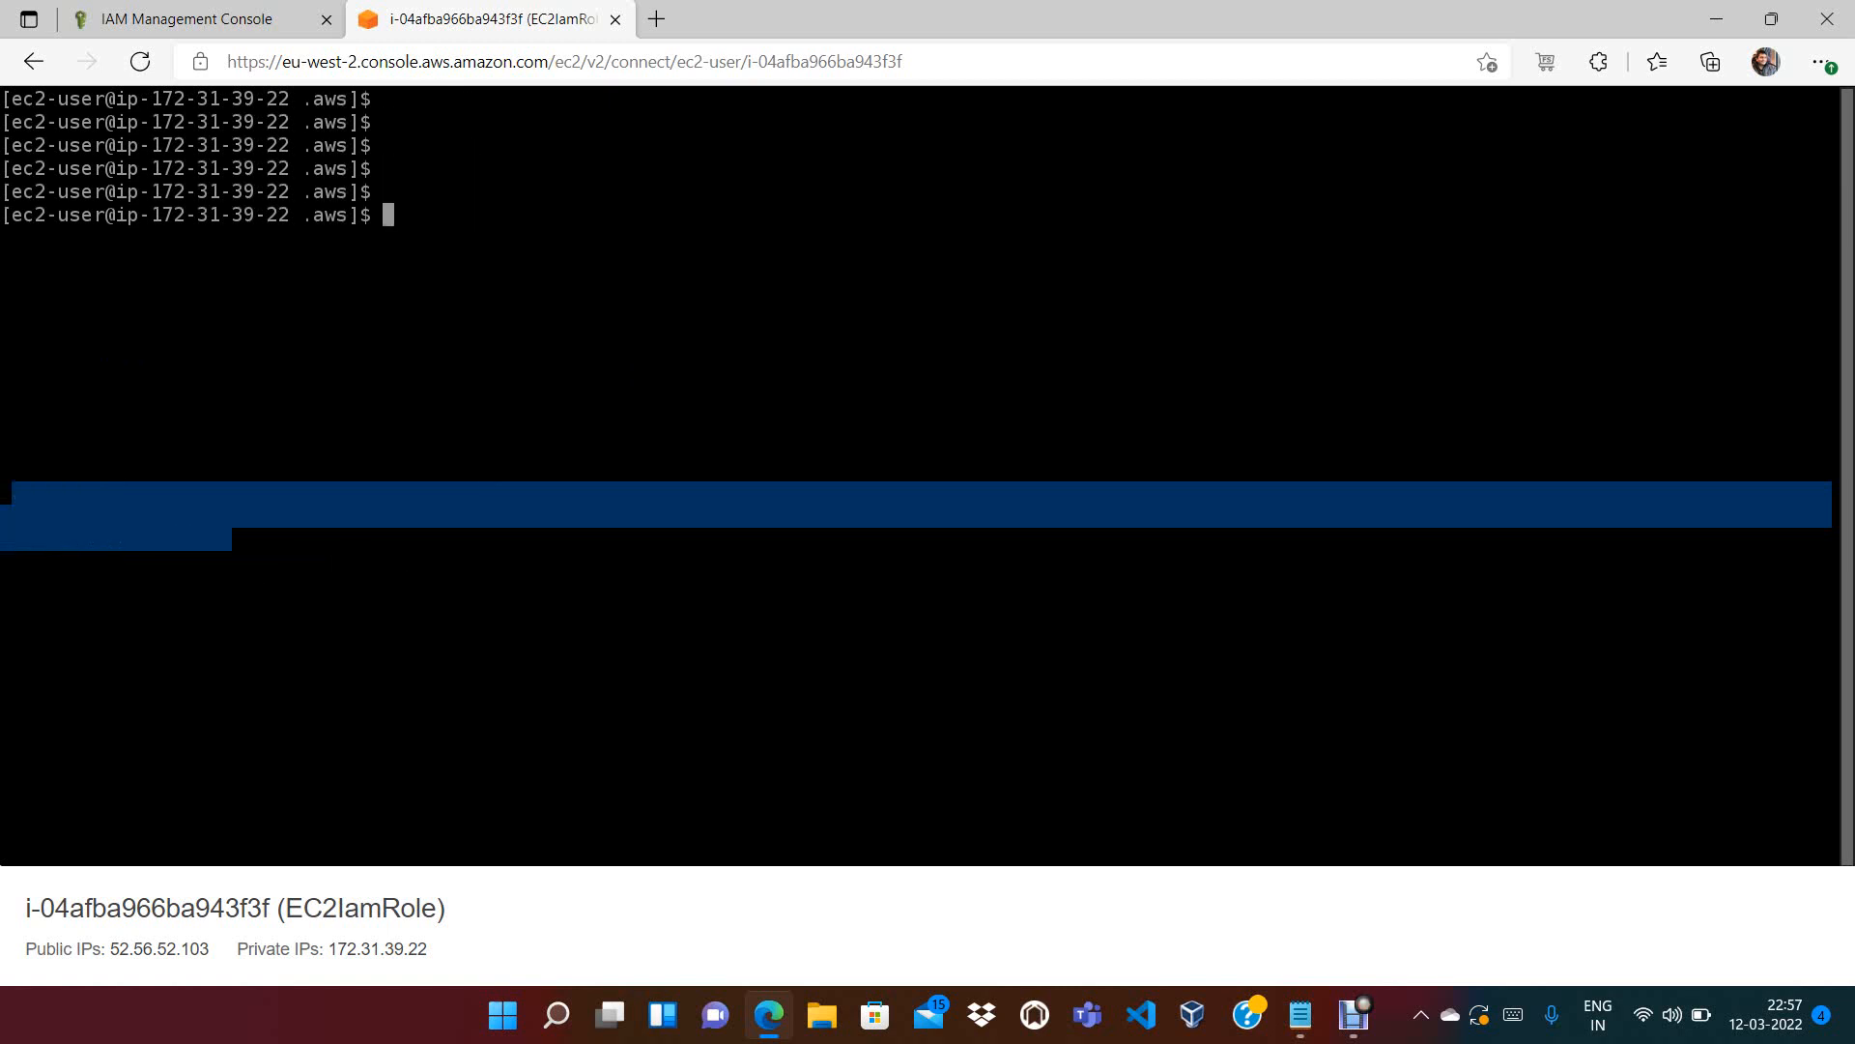
text(clear)
key(Return)
key(Return)
key(Return)
key(Return)
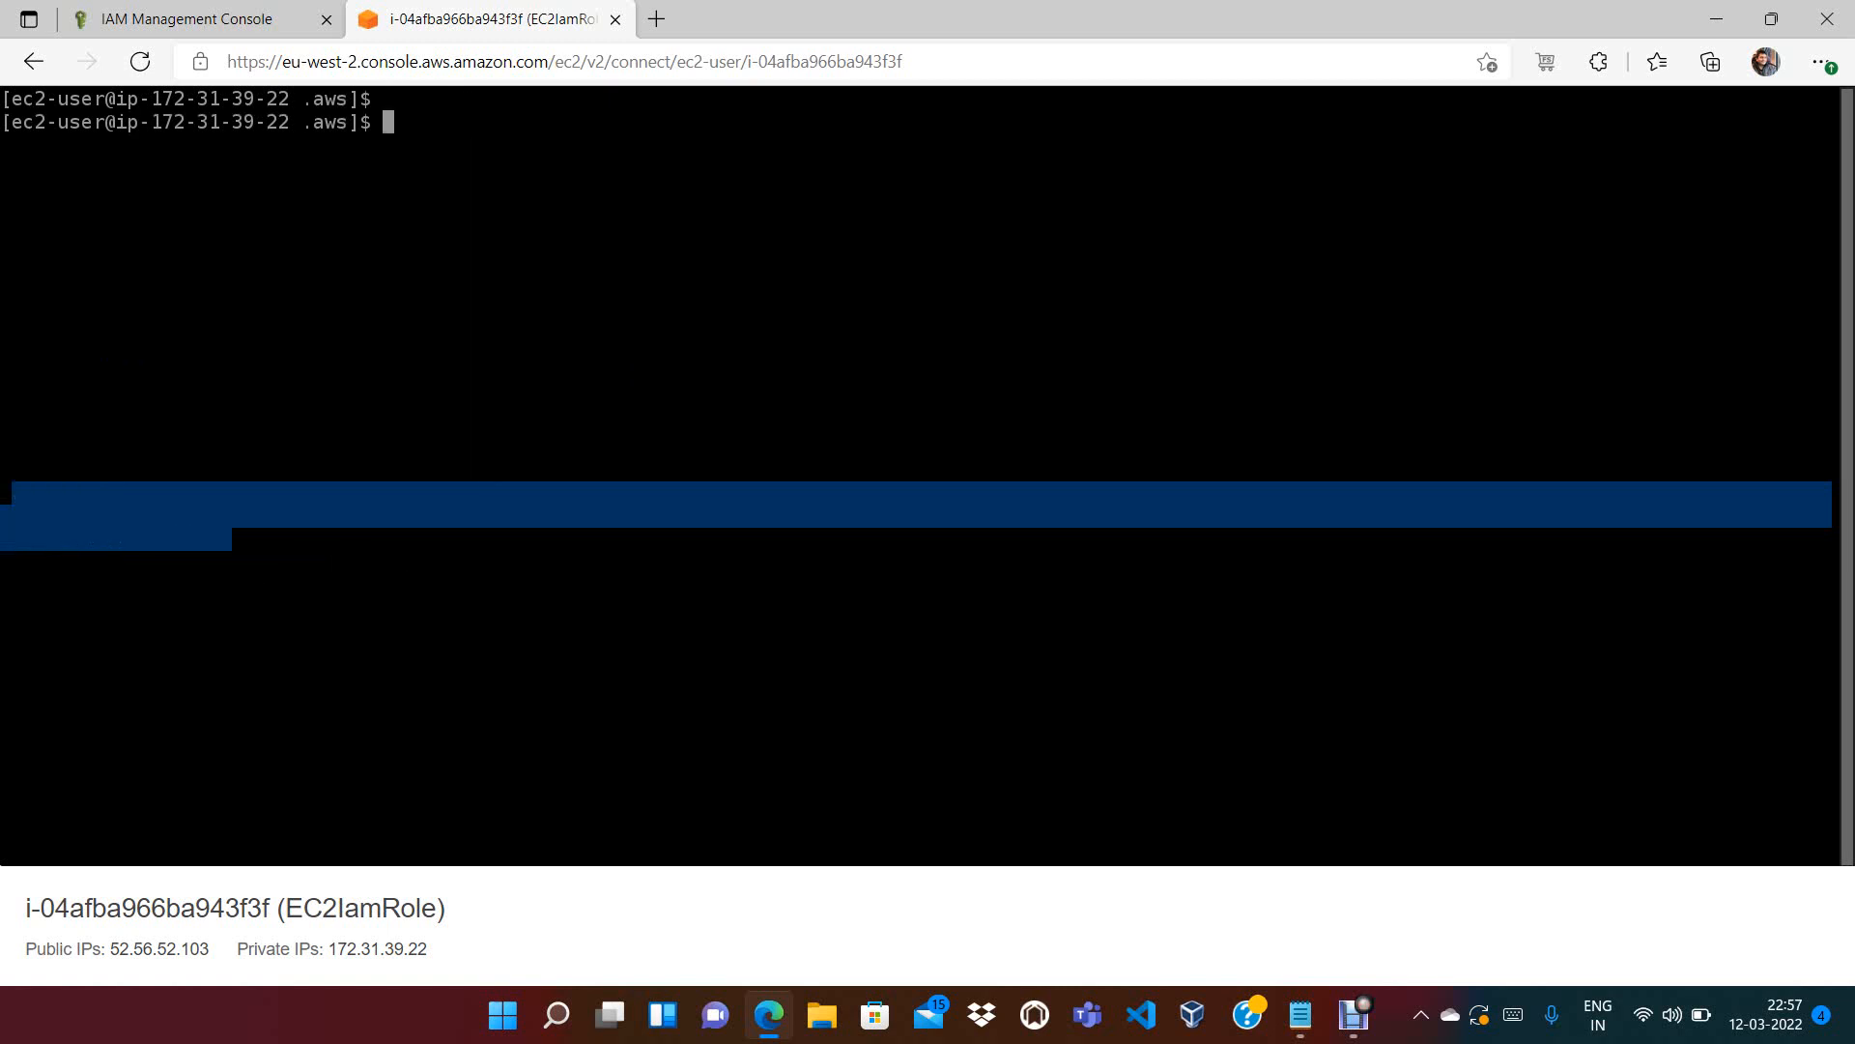
text(aws configure)
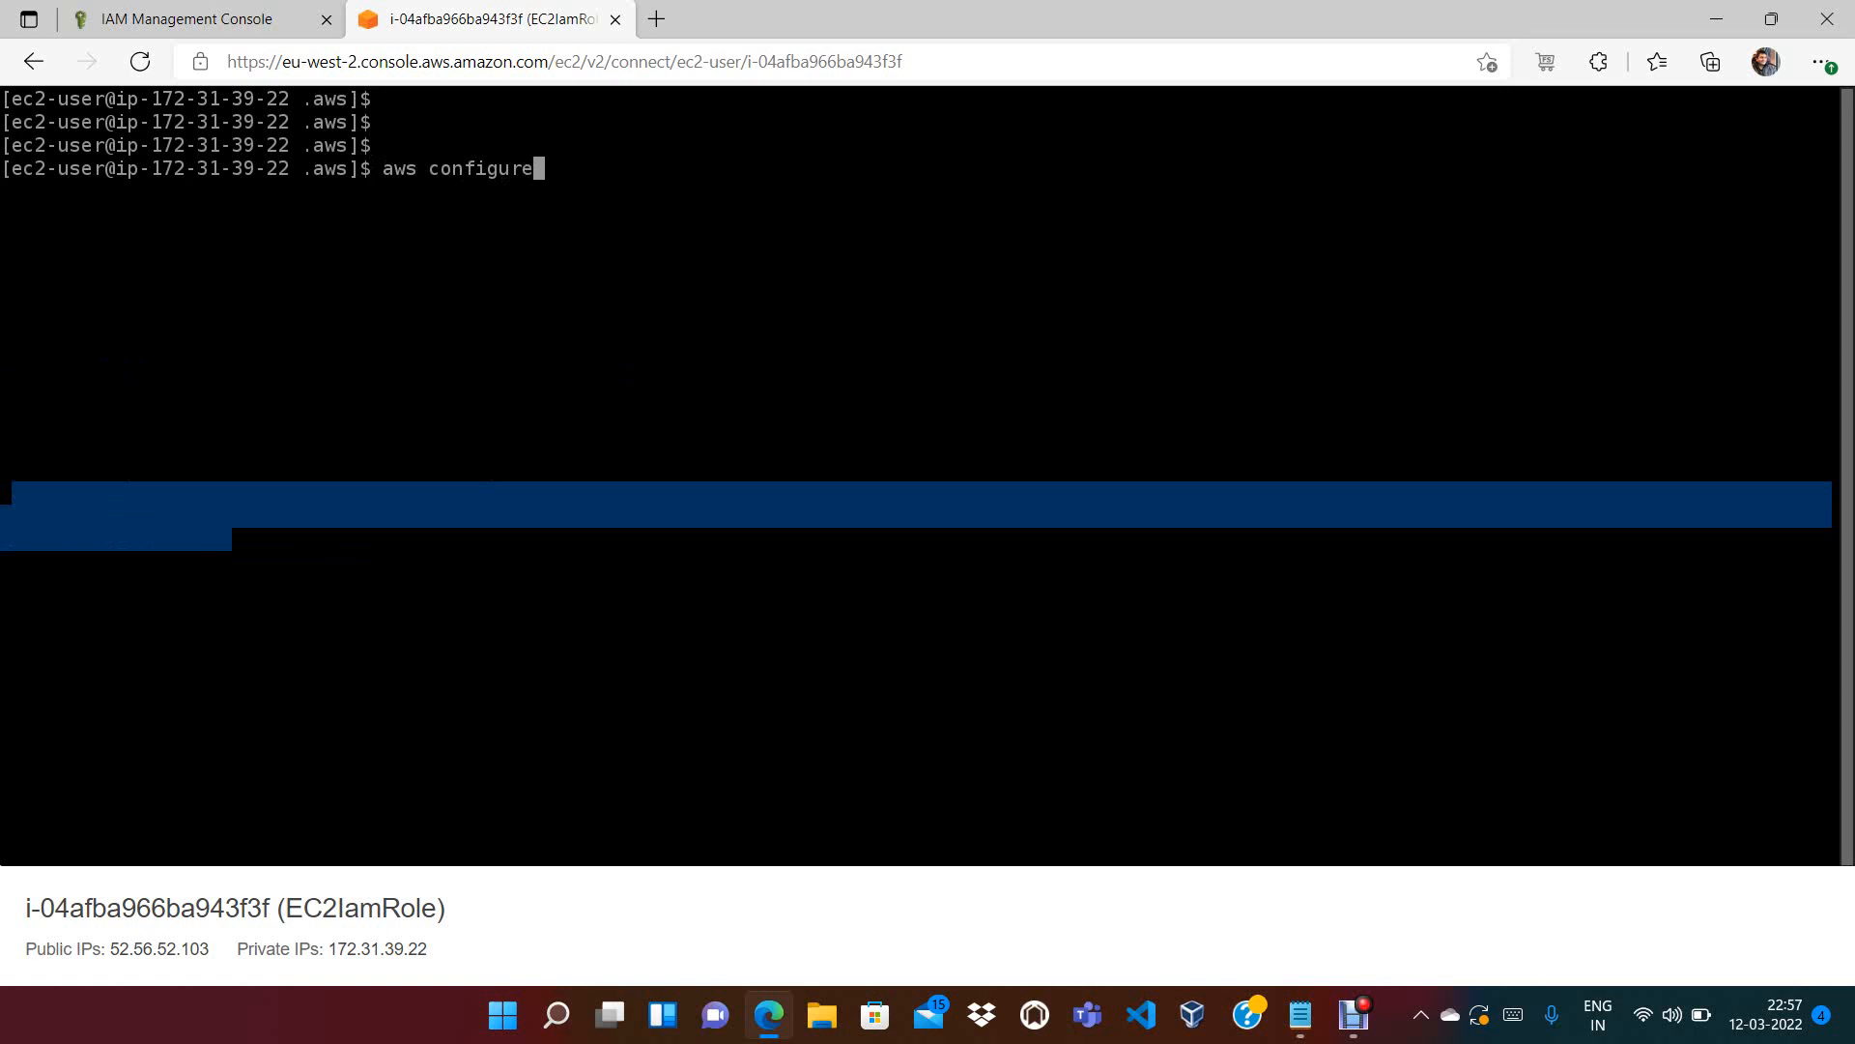
key(Return)
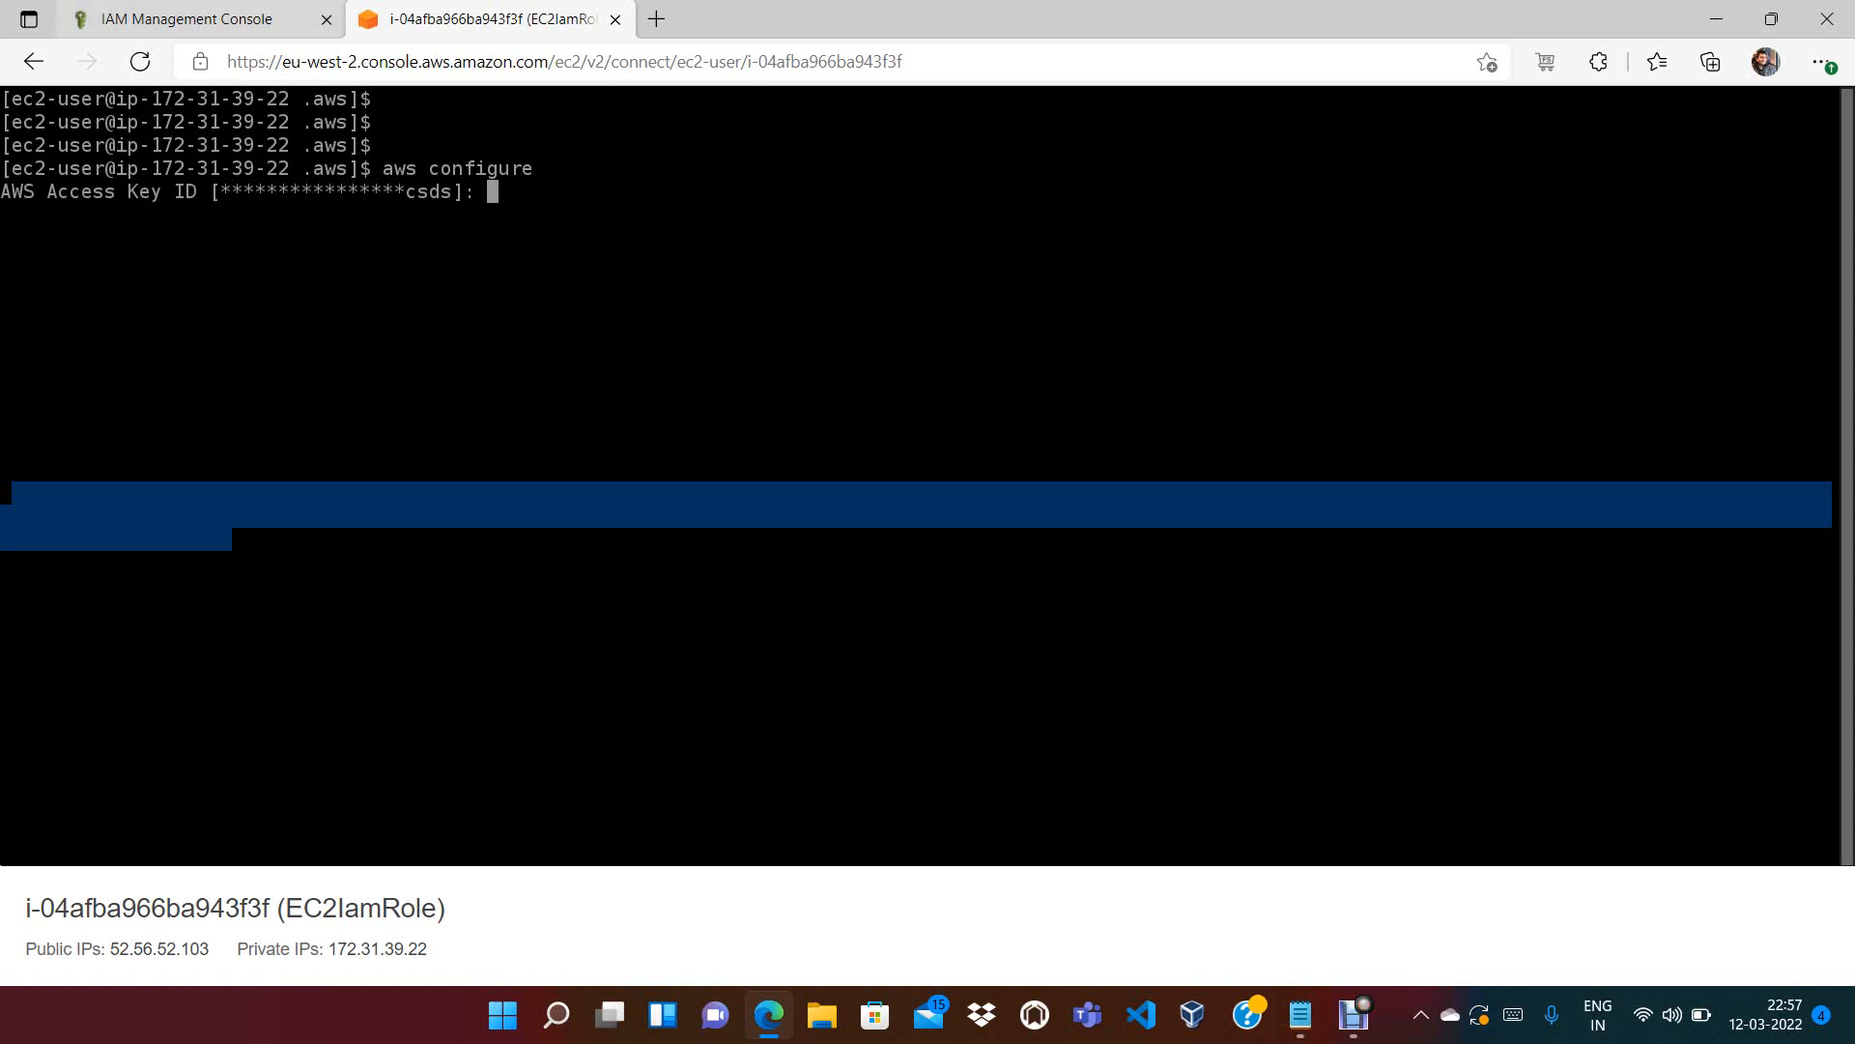
Create a new access key under the IAM user's security credentials and reveal the secret
click(183, 19)
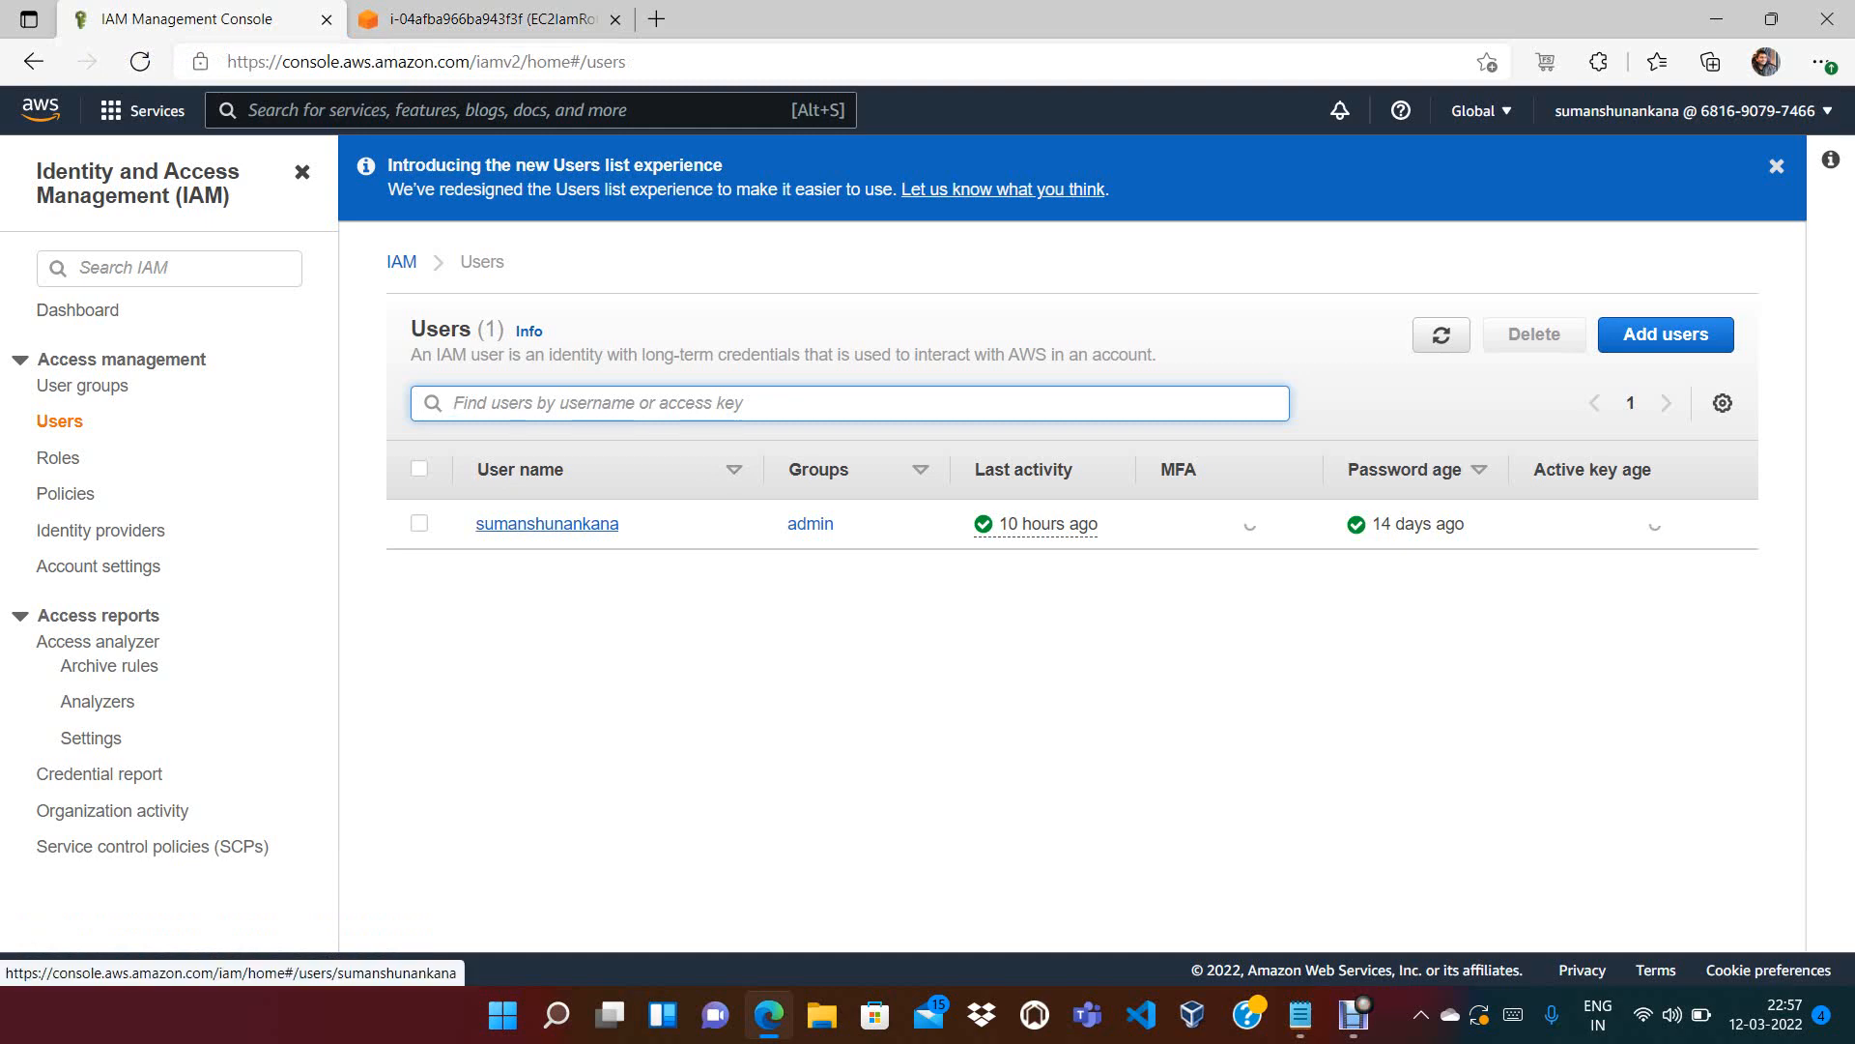
click(547, 524)
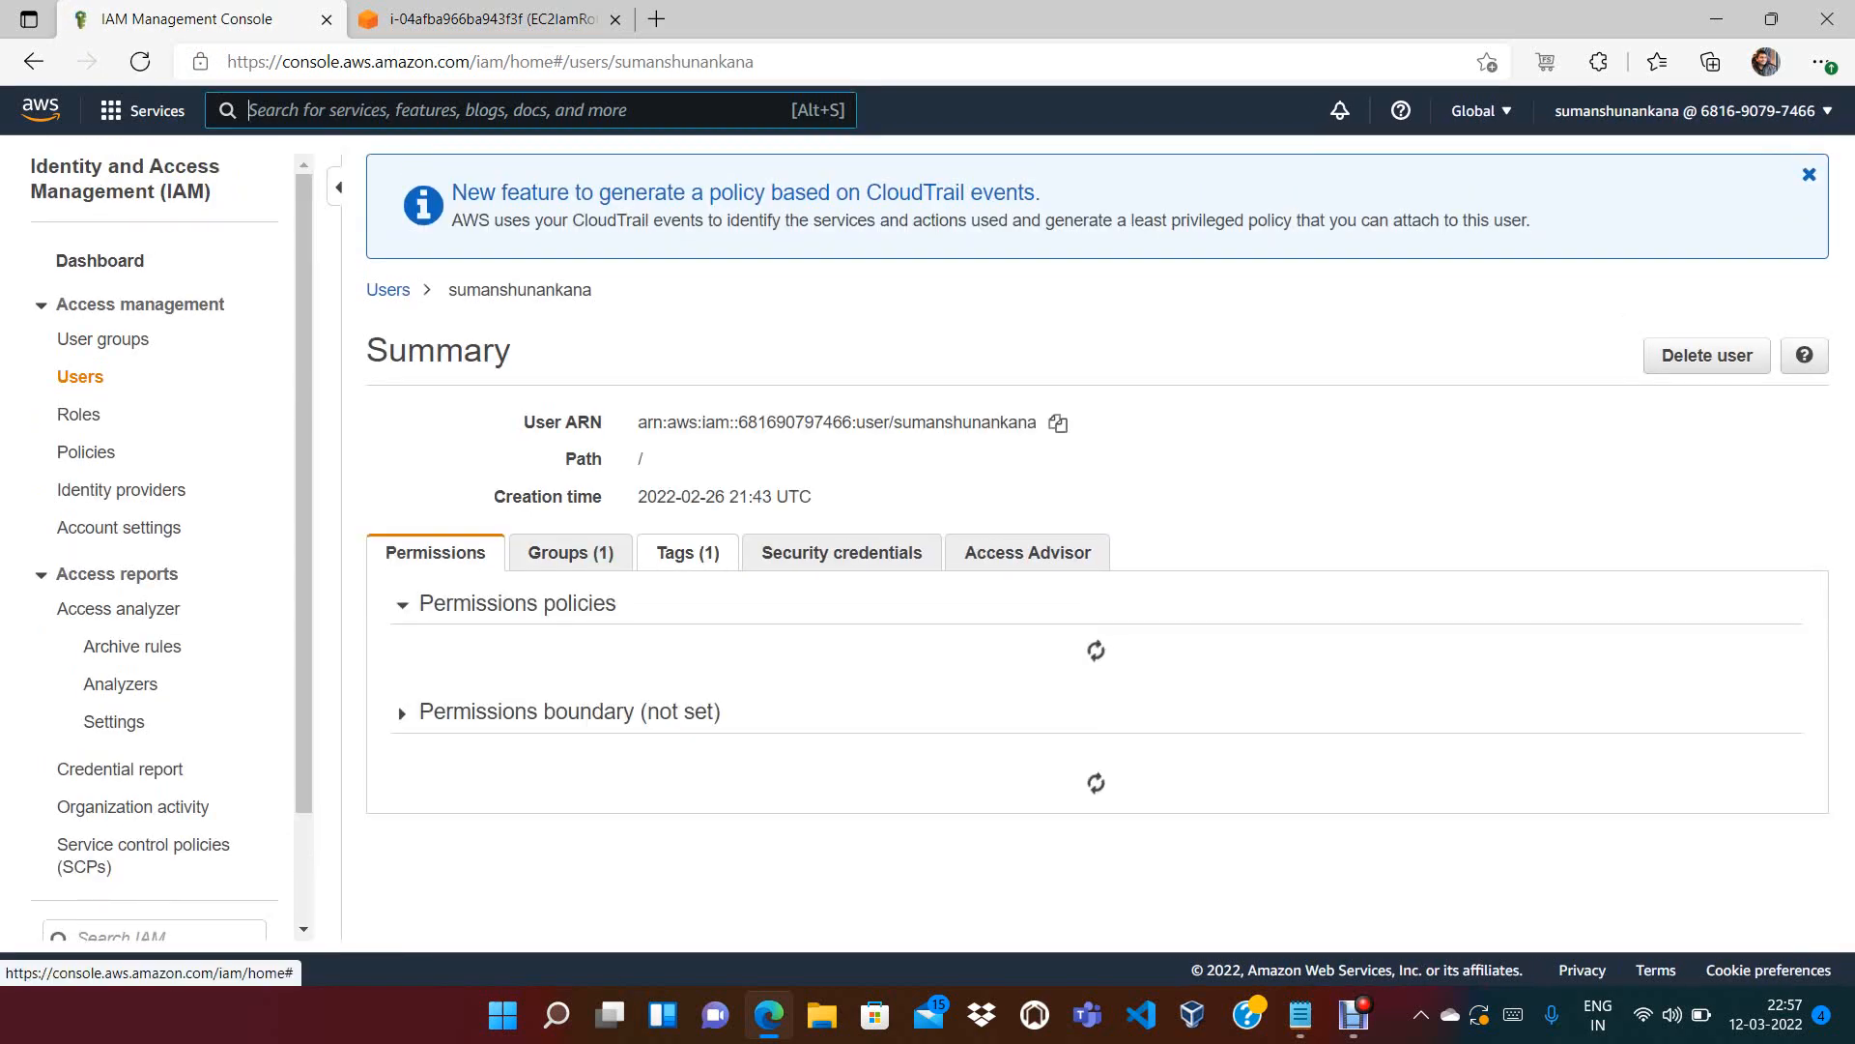
click(841, 553)
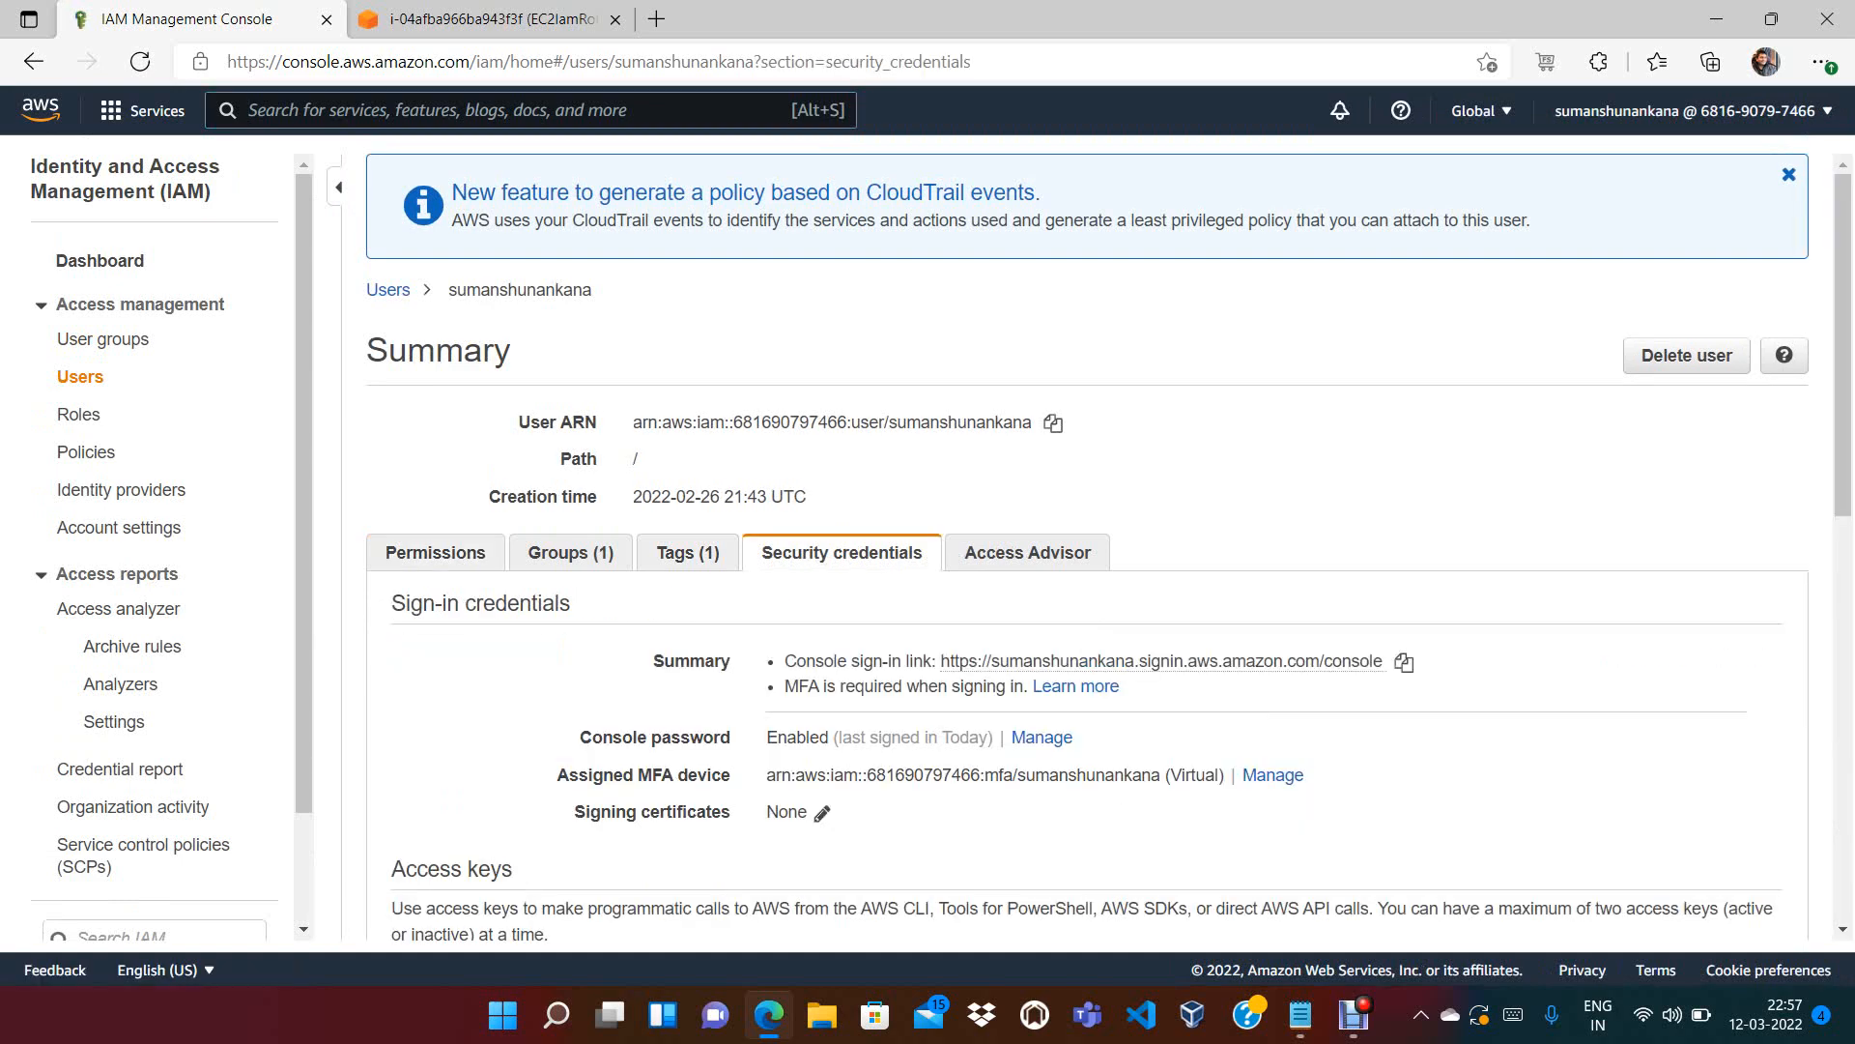
scroll(1109, 548, down, 6)
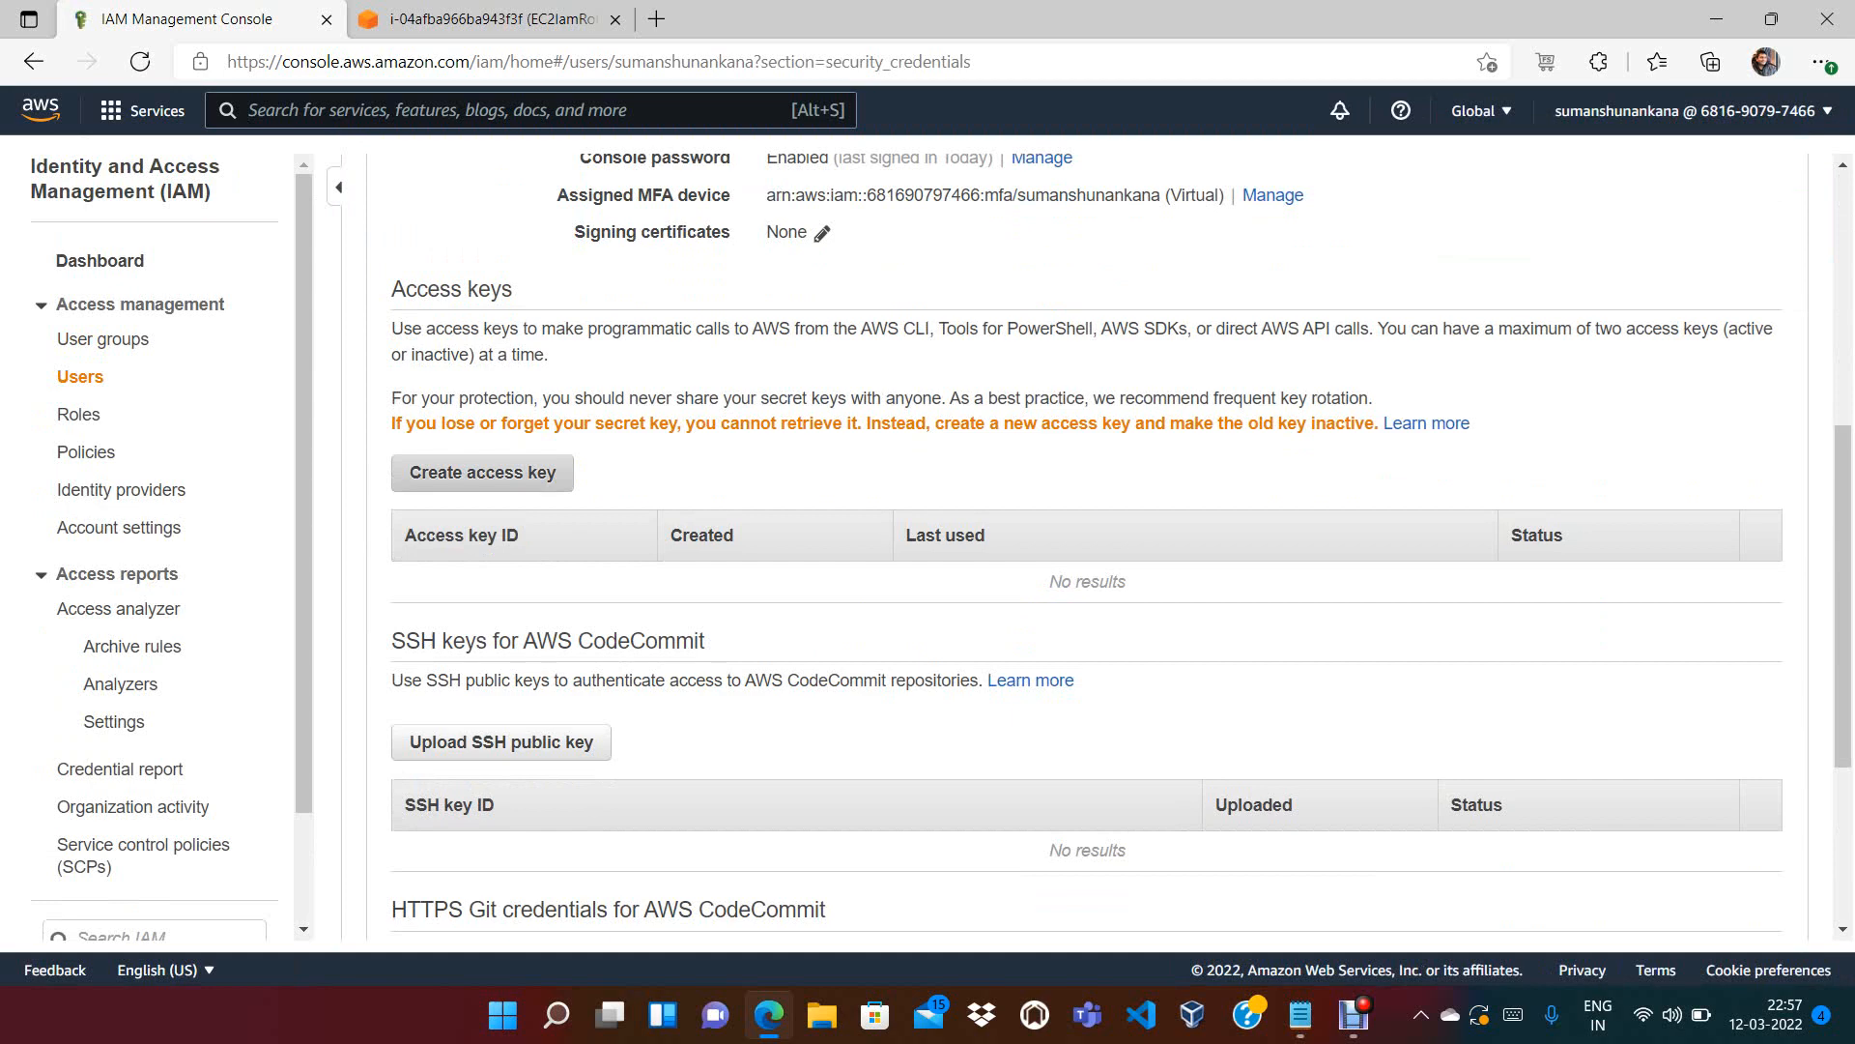
click(482, 473)
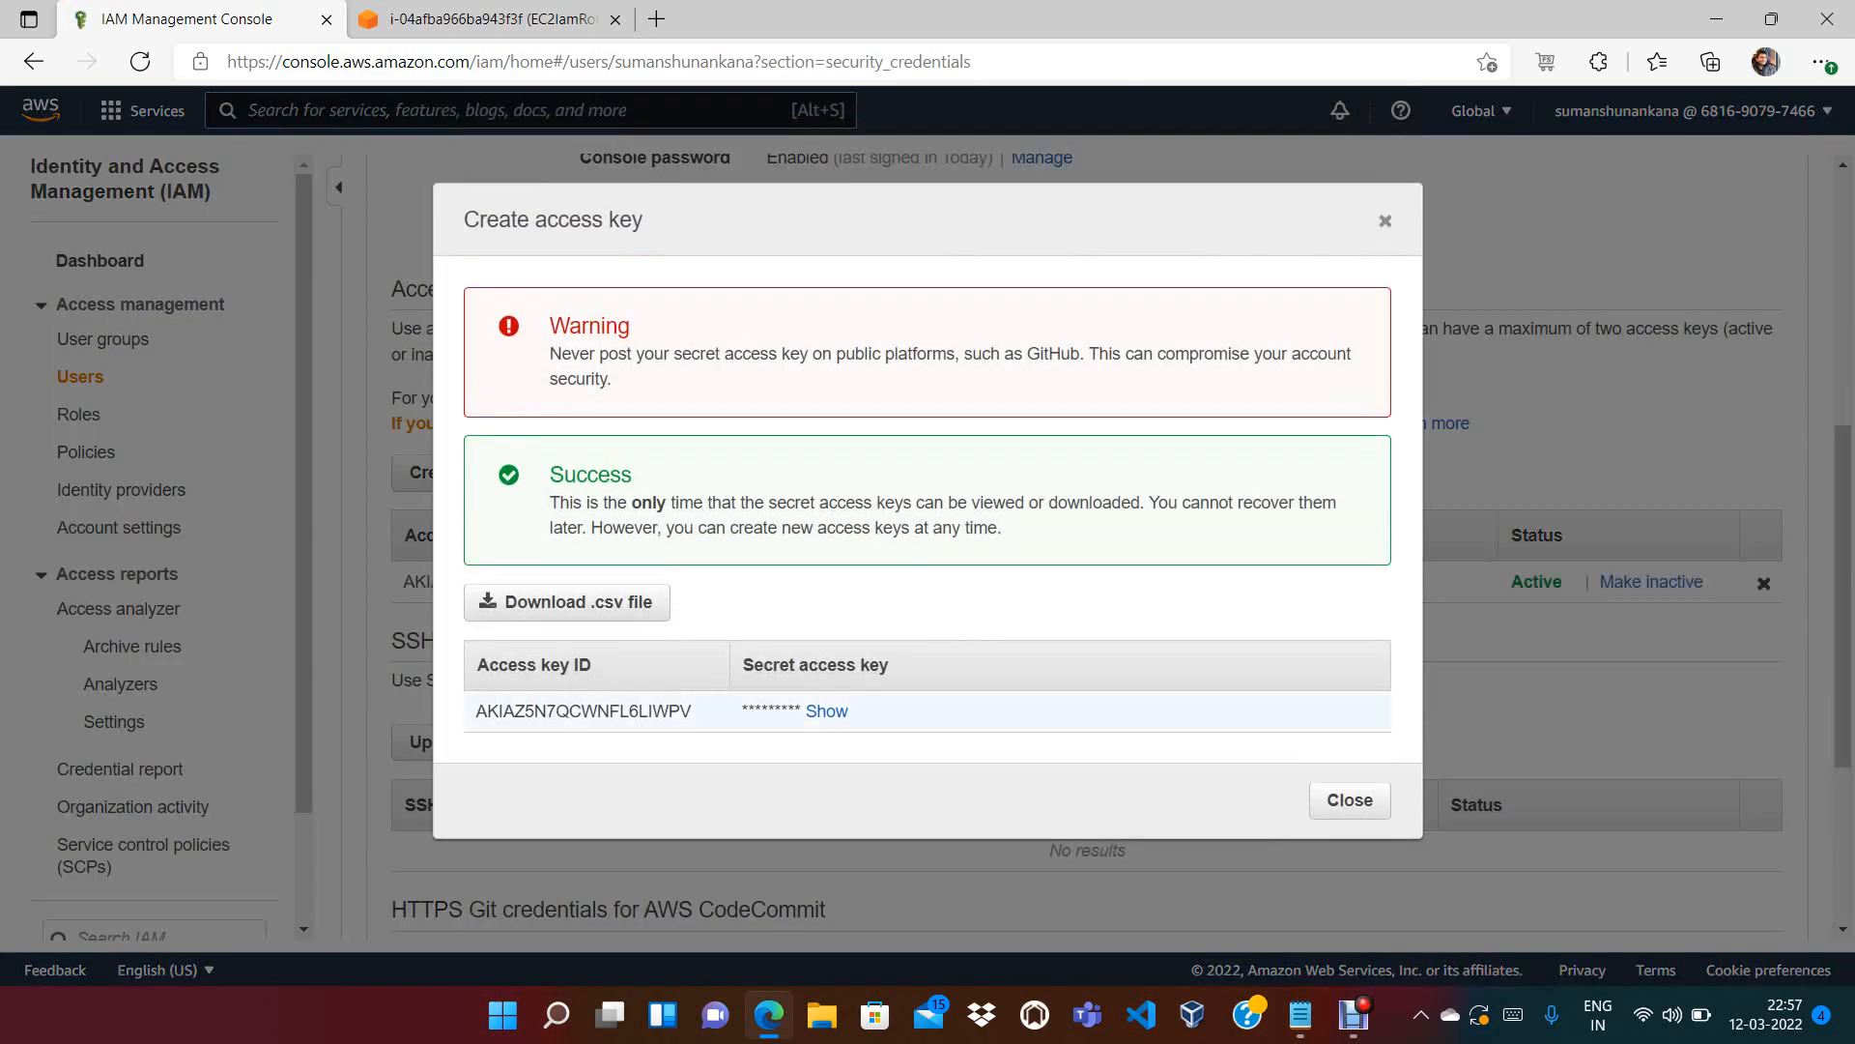
click(826, 712)
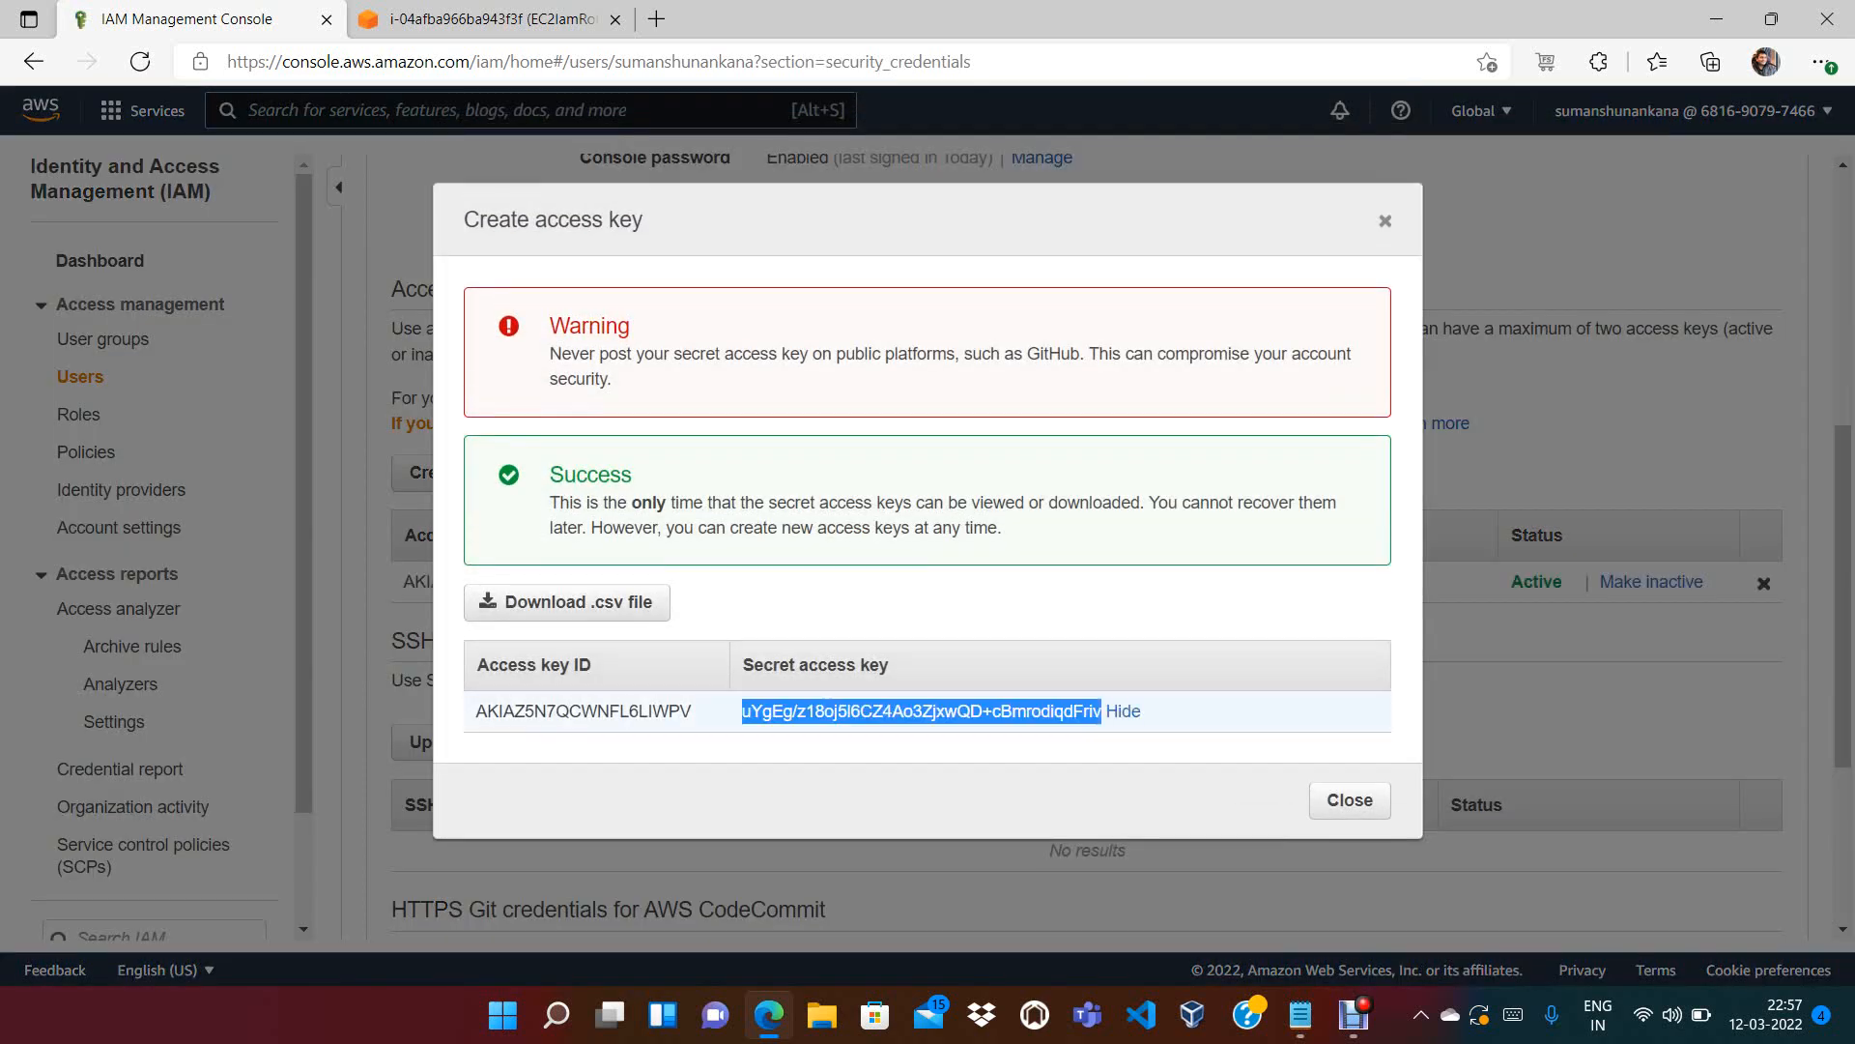
Copy the new access key ID into the aws configure prompt
drag(692, 711, 476, 711)
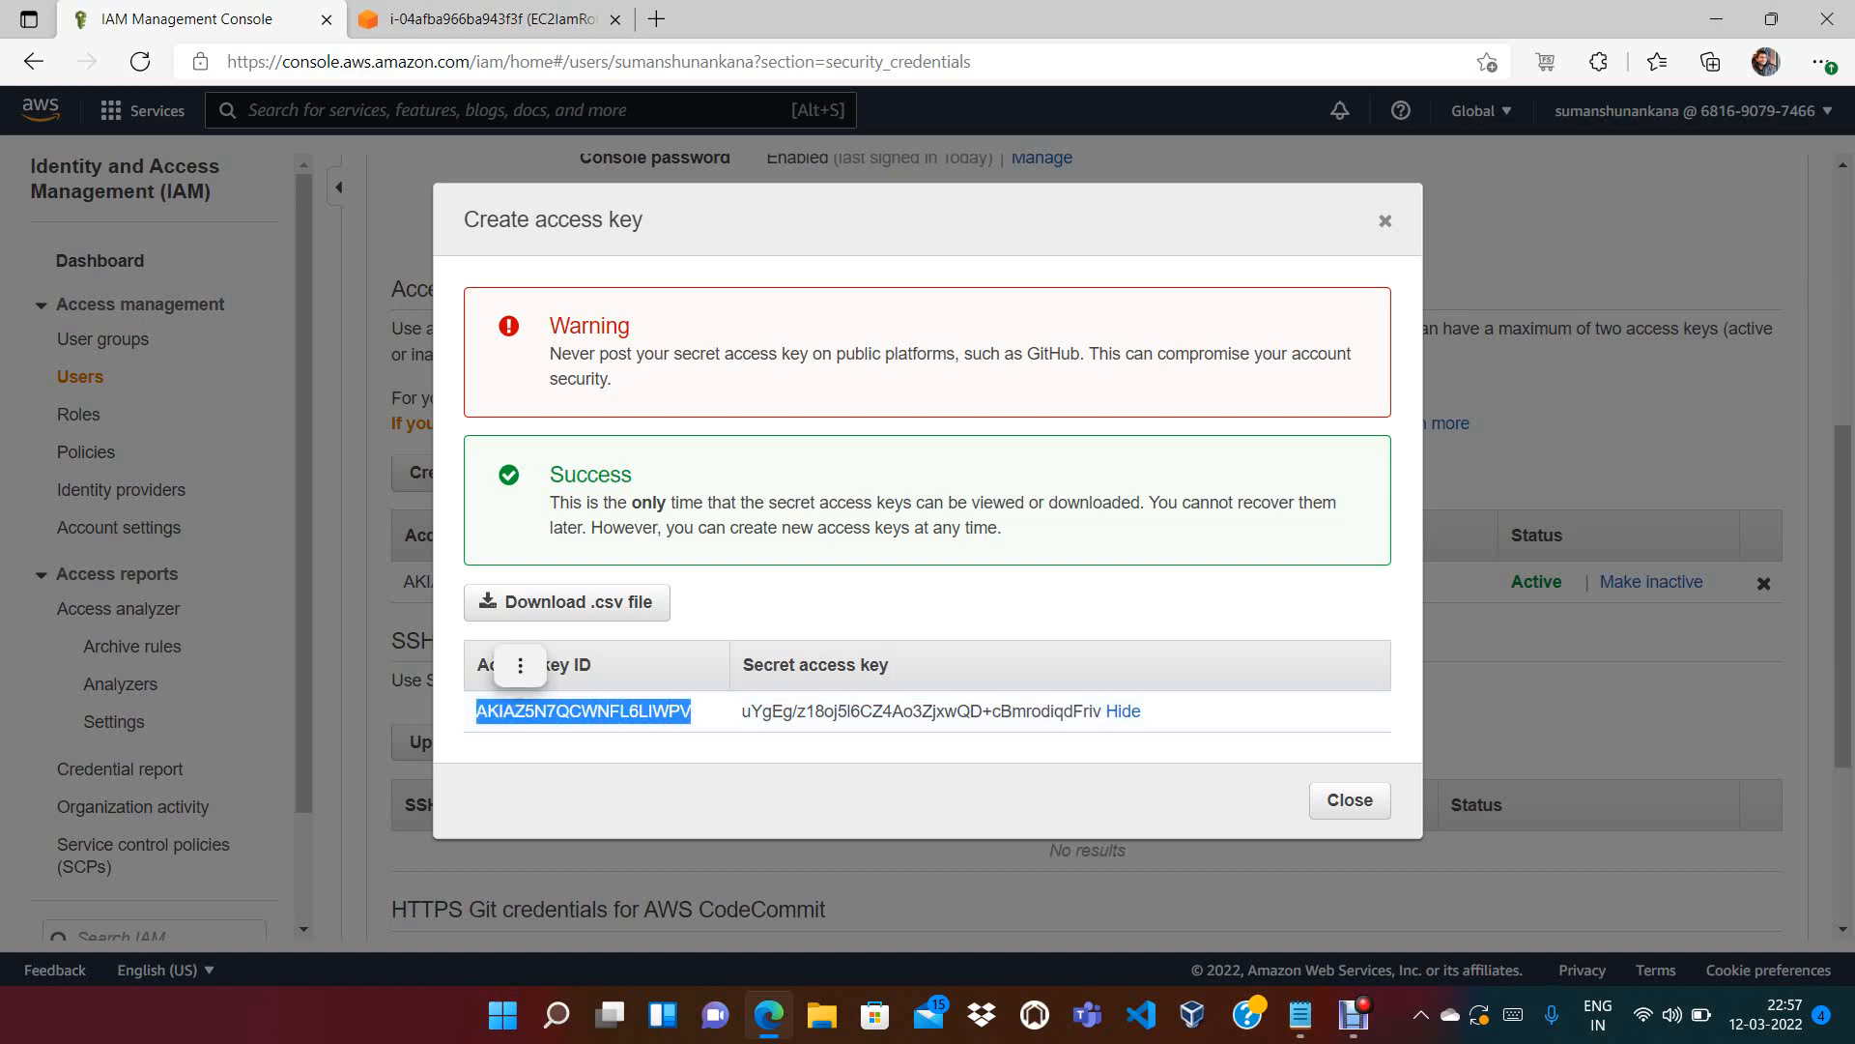
key(ctrl+c)
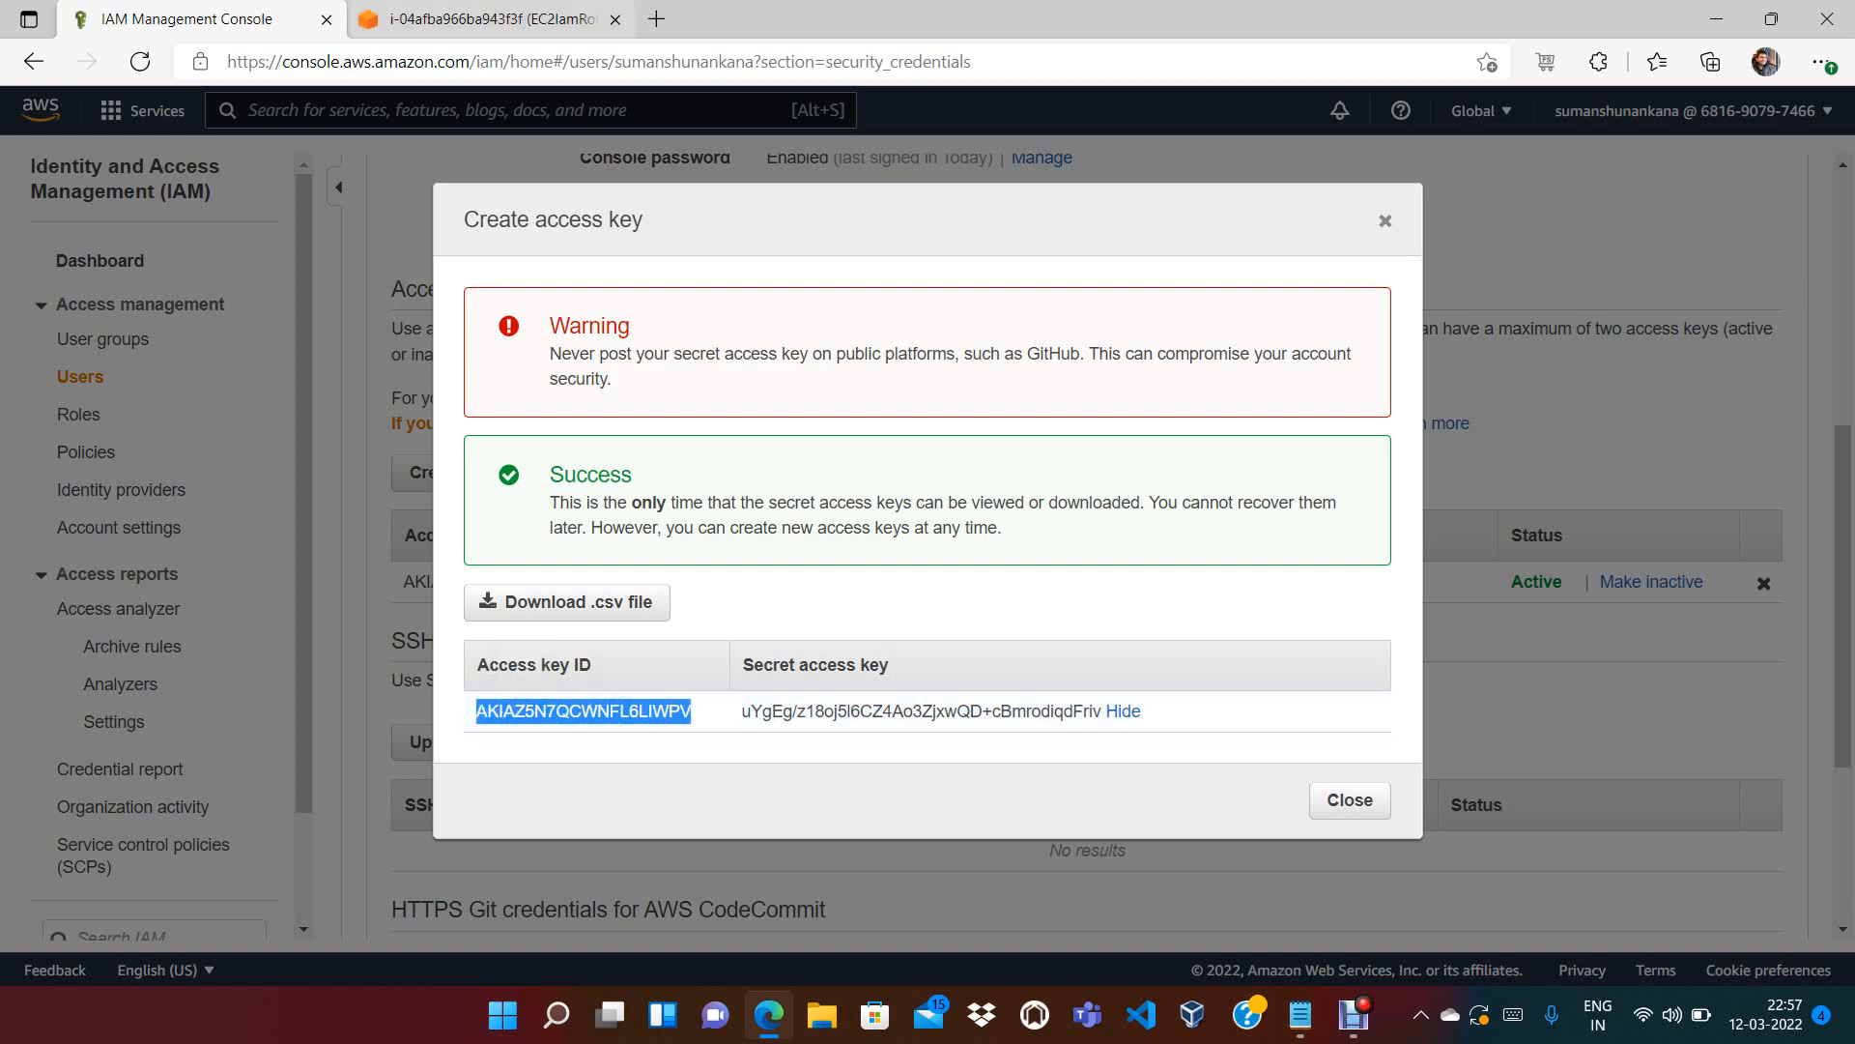
click(493, 18)
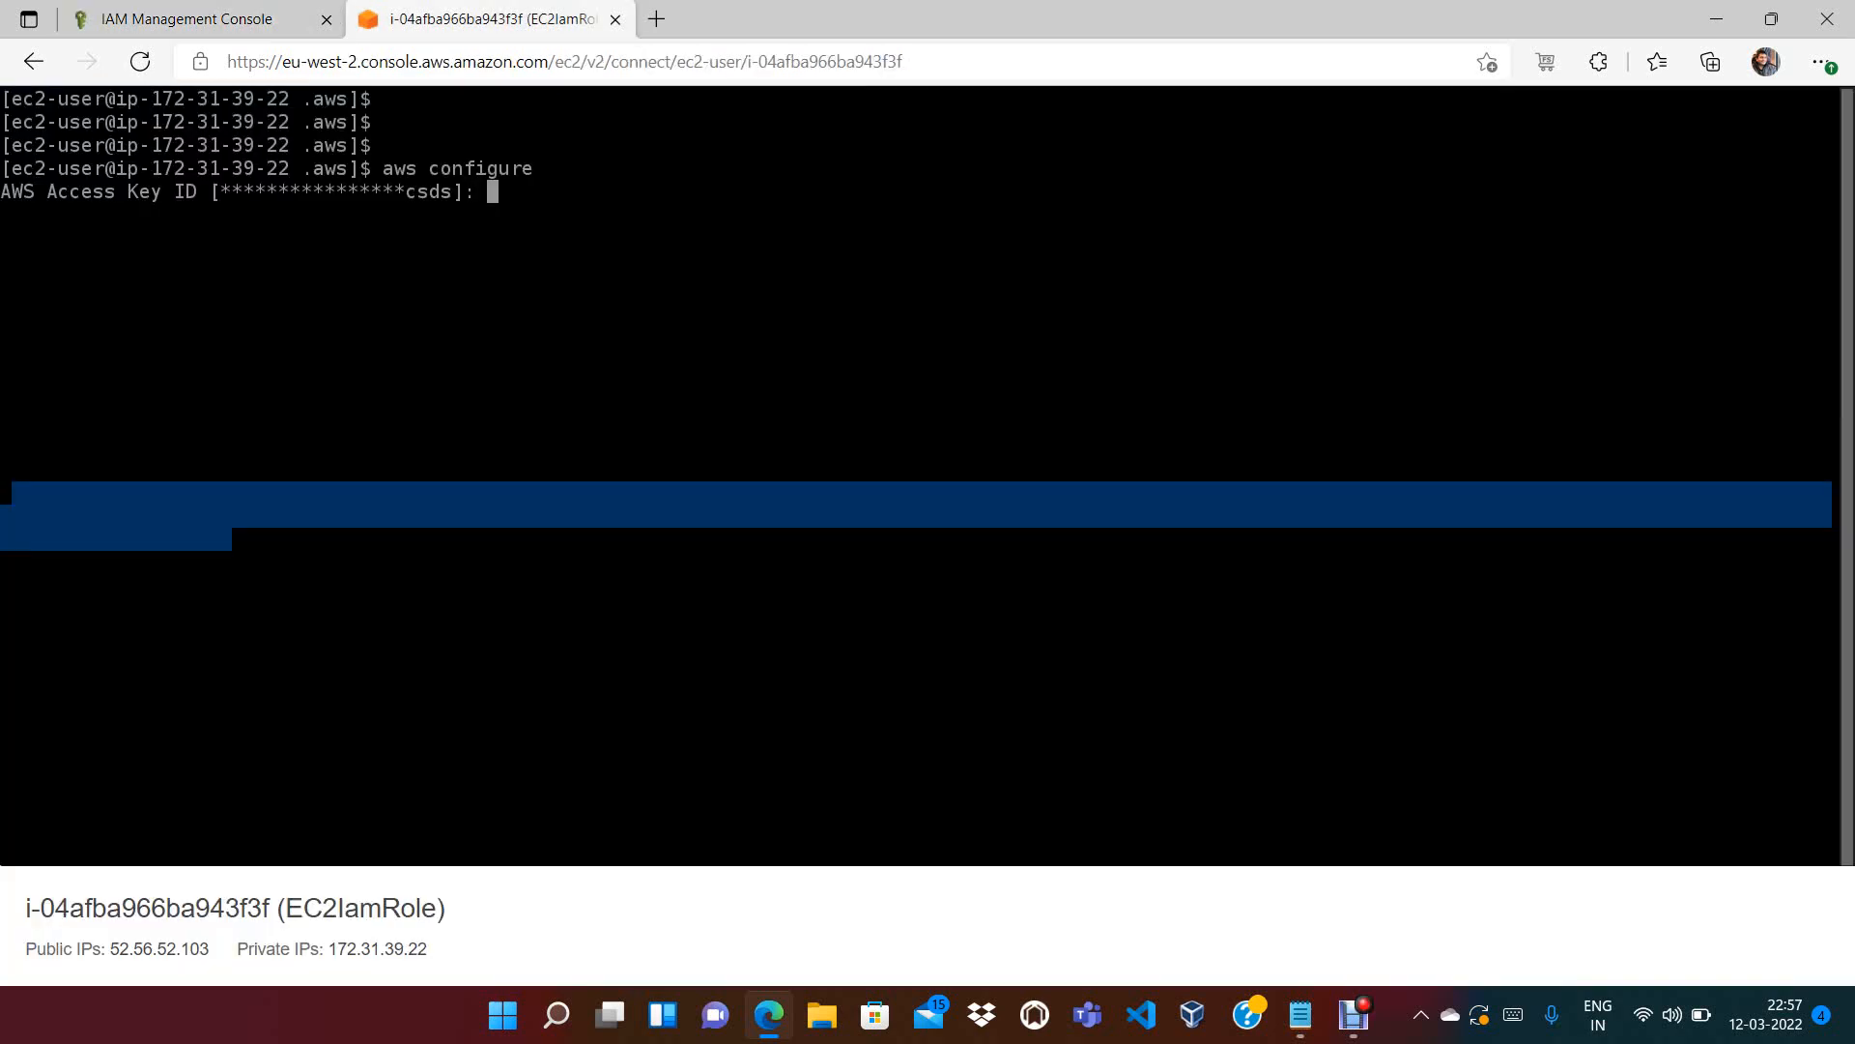
key(ctrl+v)
key(Return)
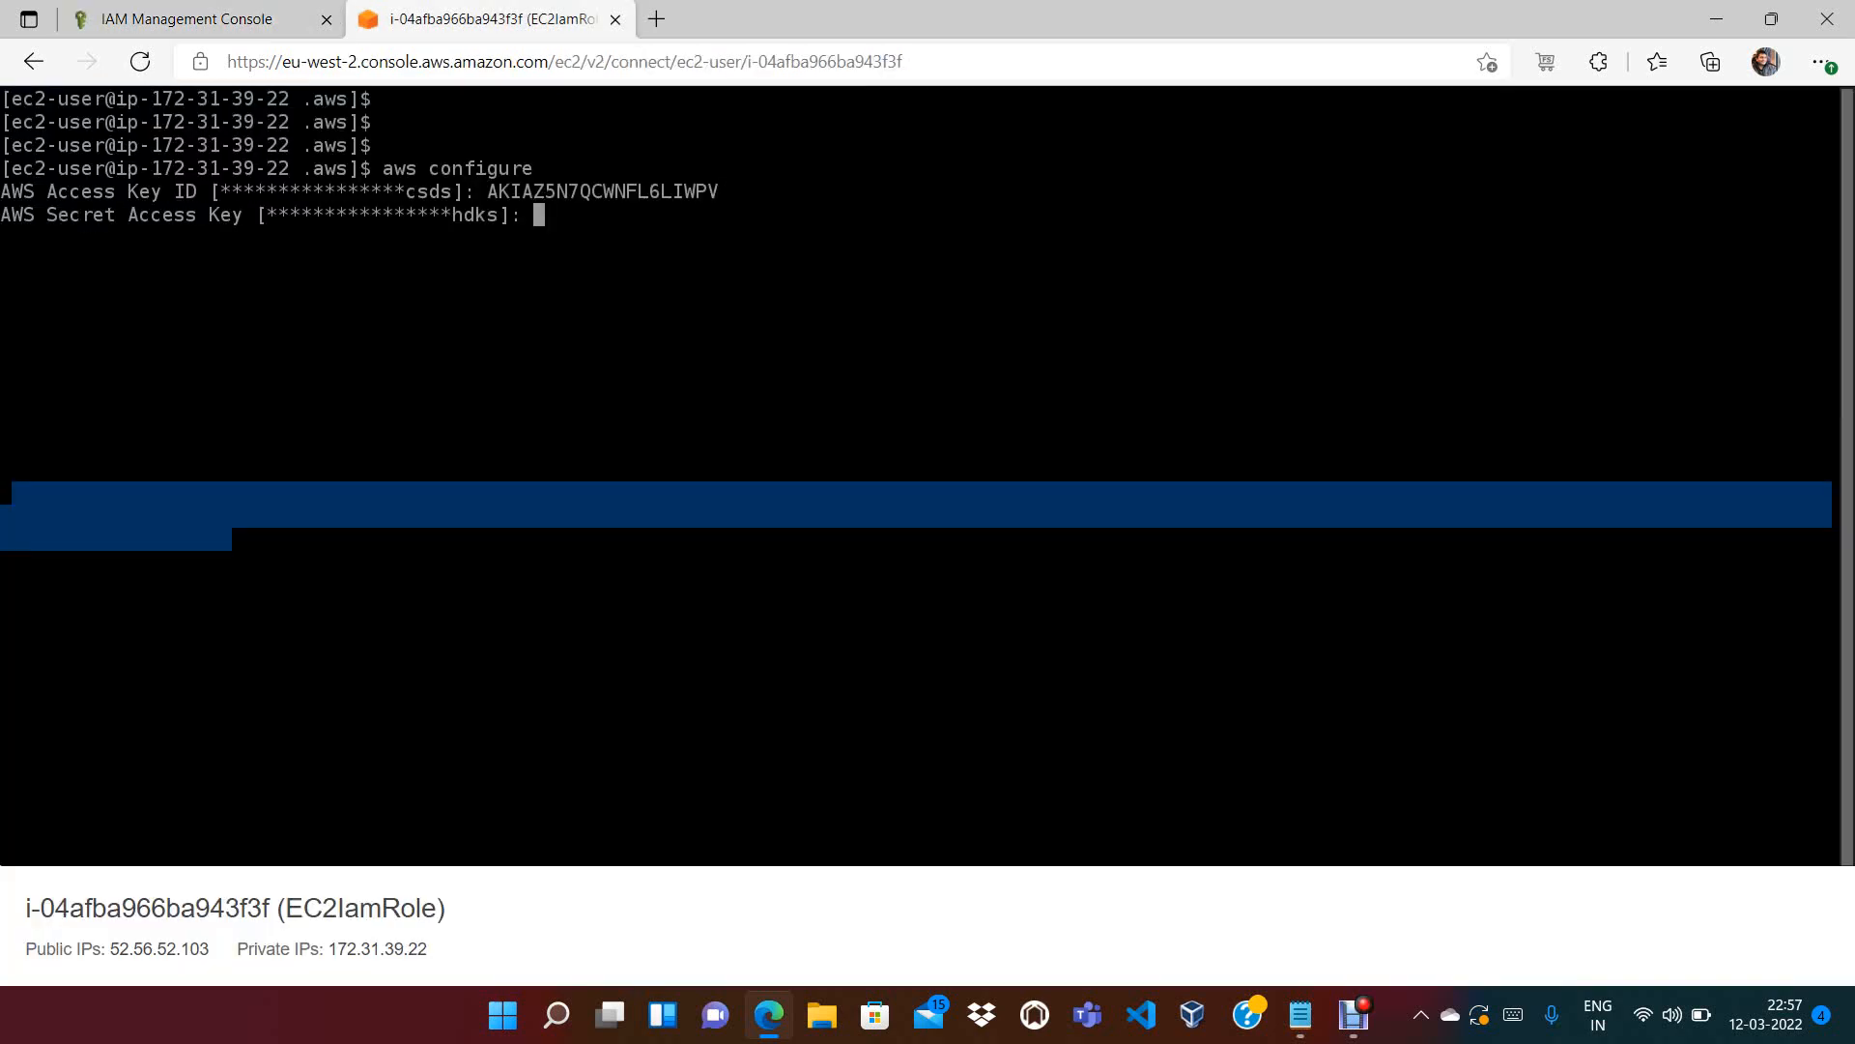
Copy the new secret access key into the next aws configure prompt
click(194, 18)
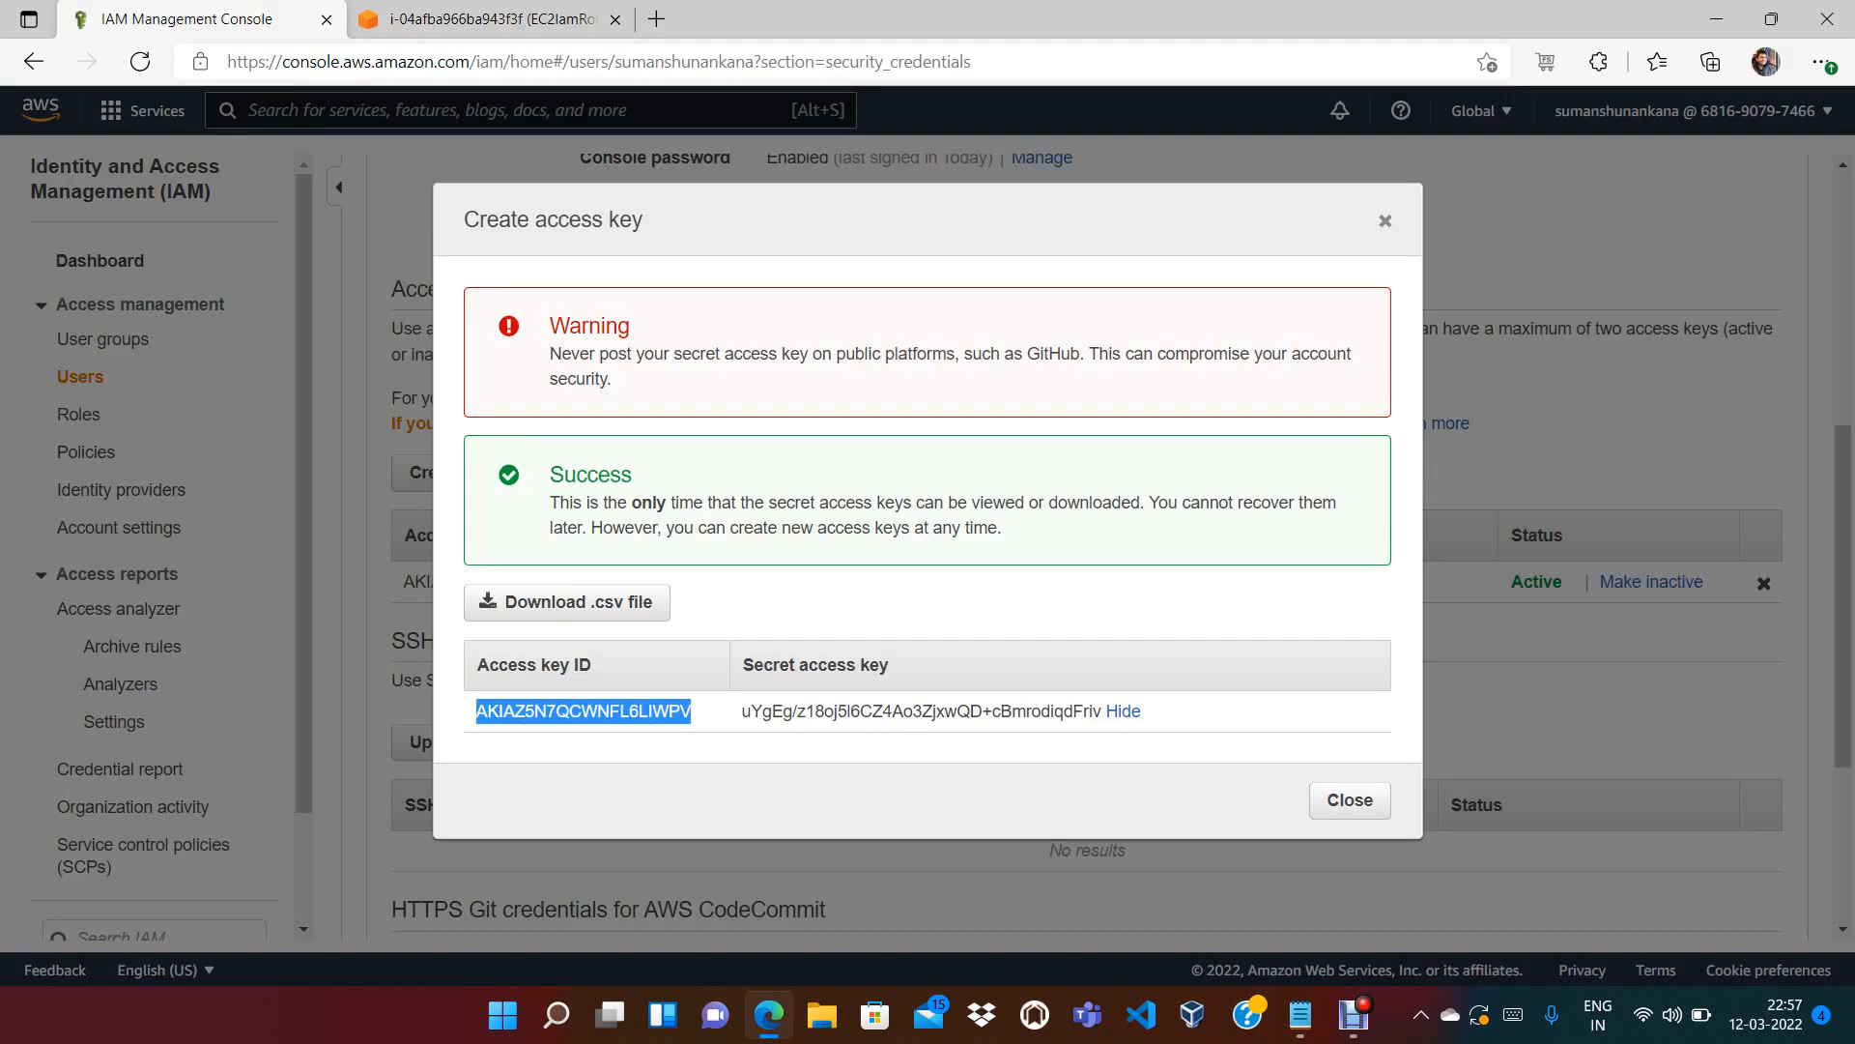
drag(742, 710, 1102, 711)
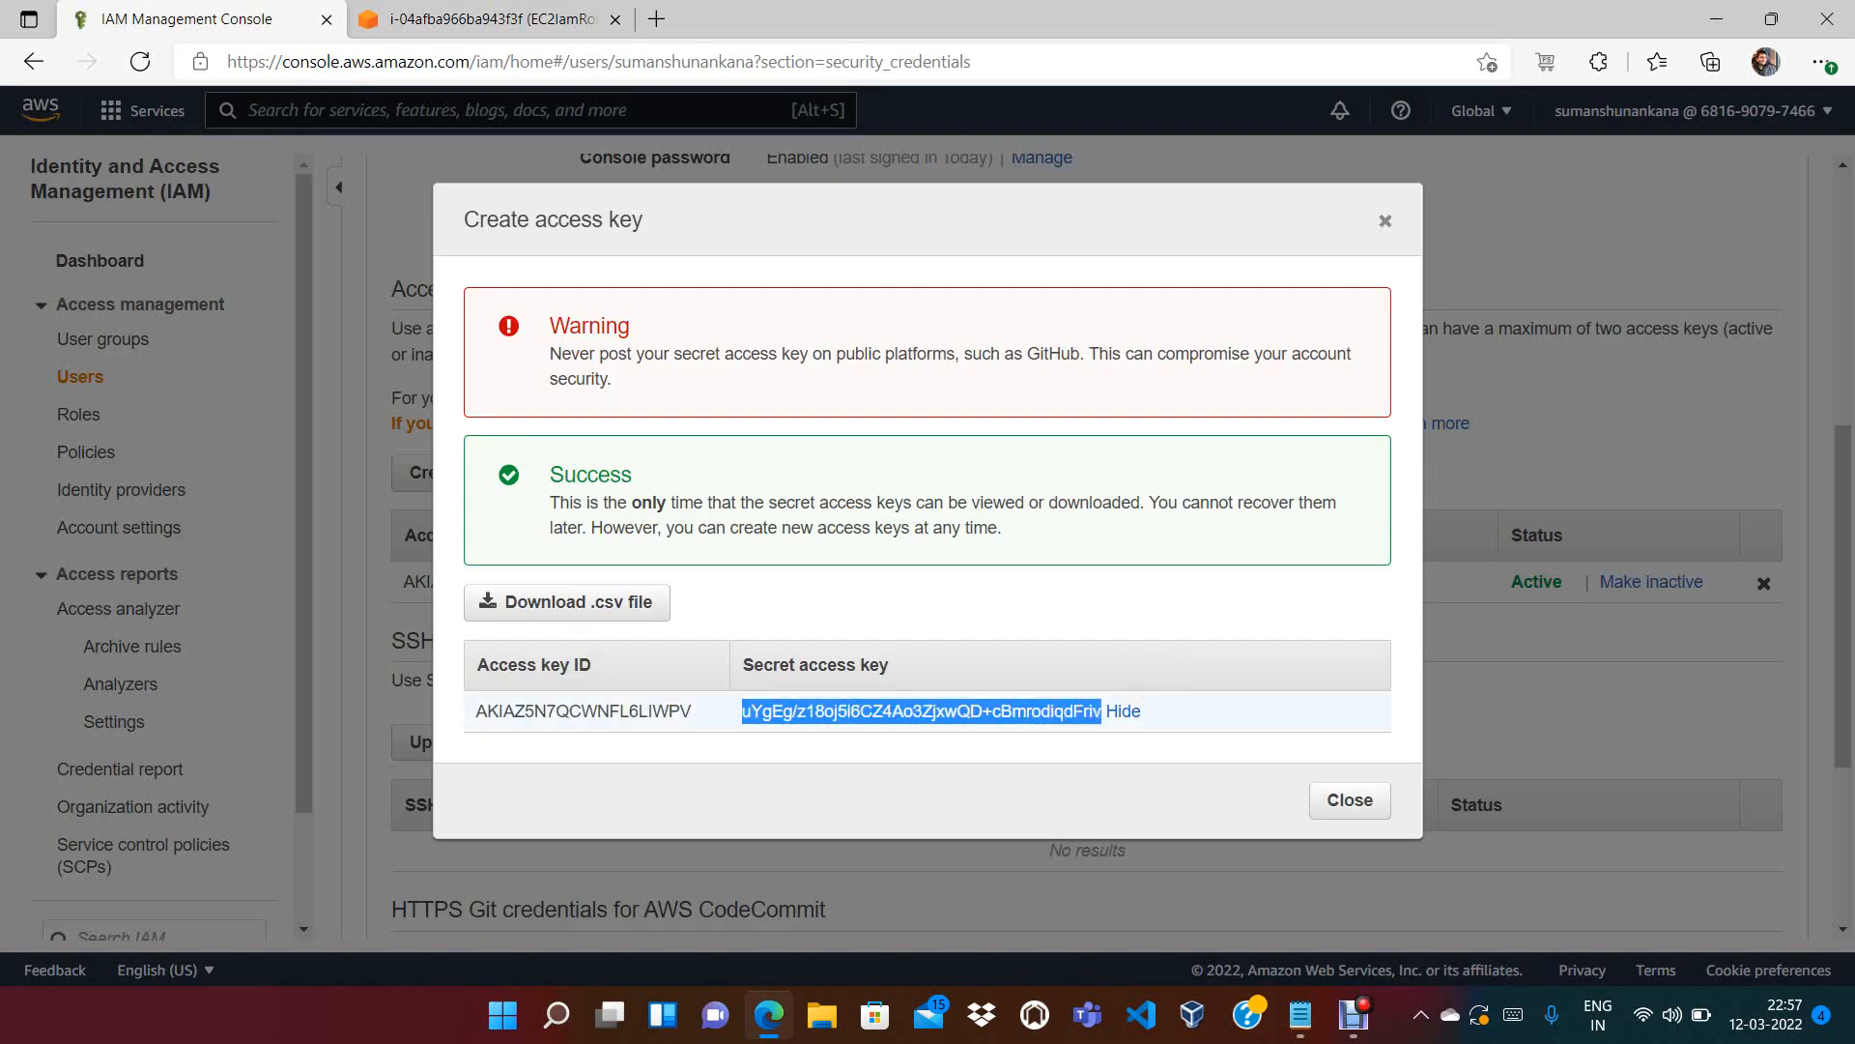
click(488, 18)
key(ctrl+v)
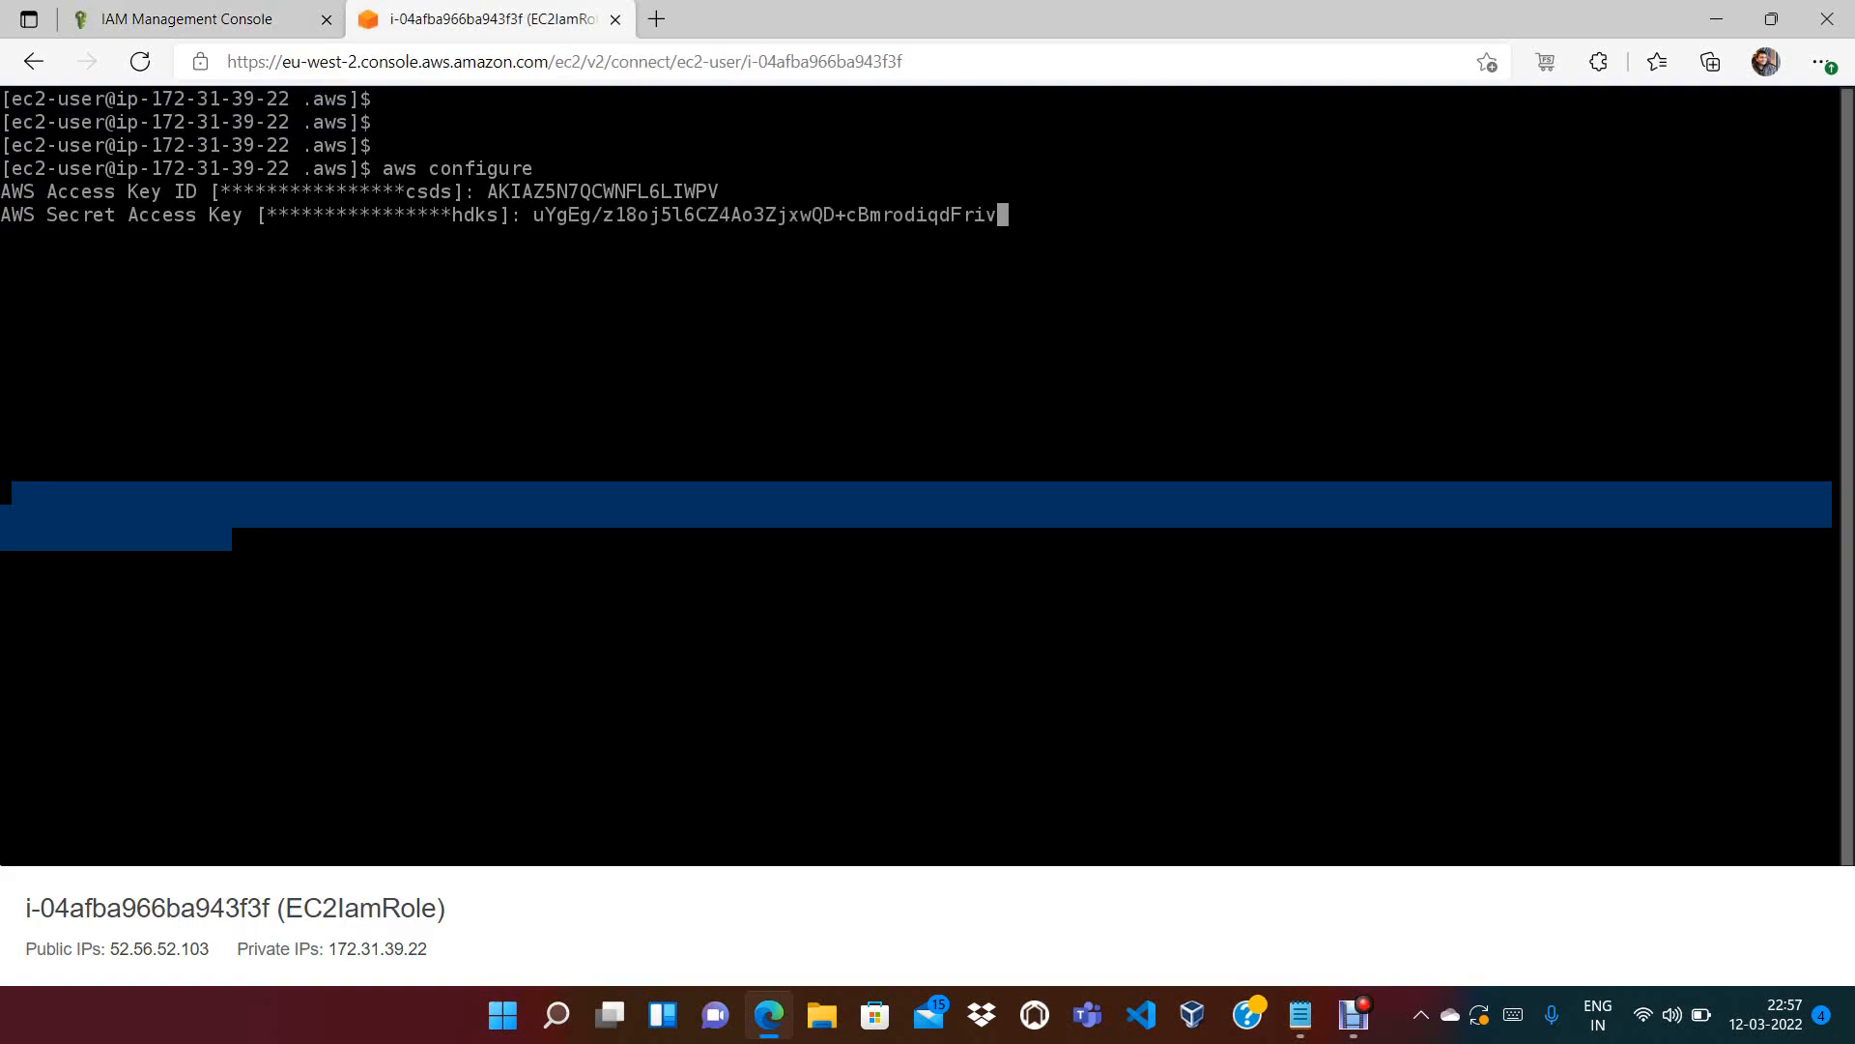
key(Return)
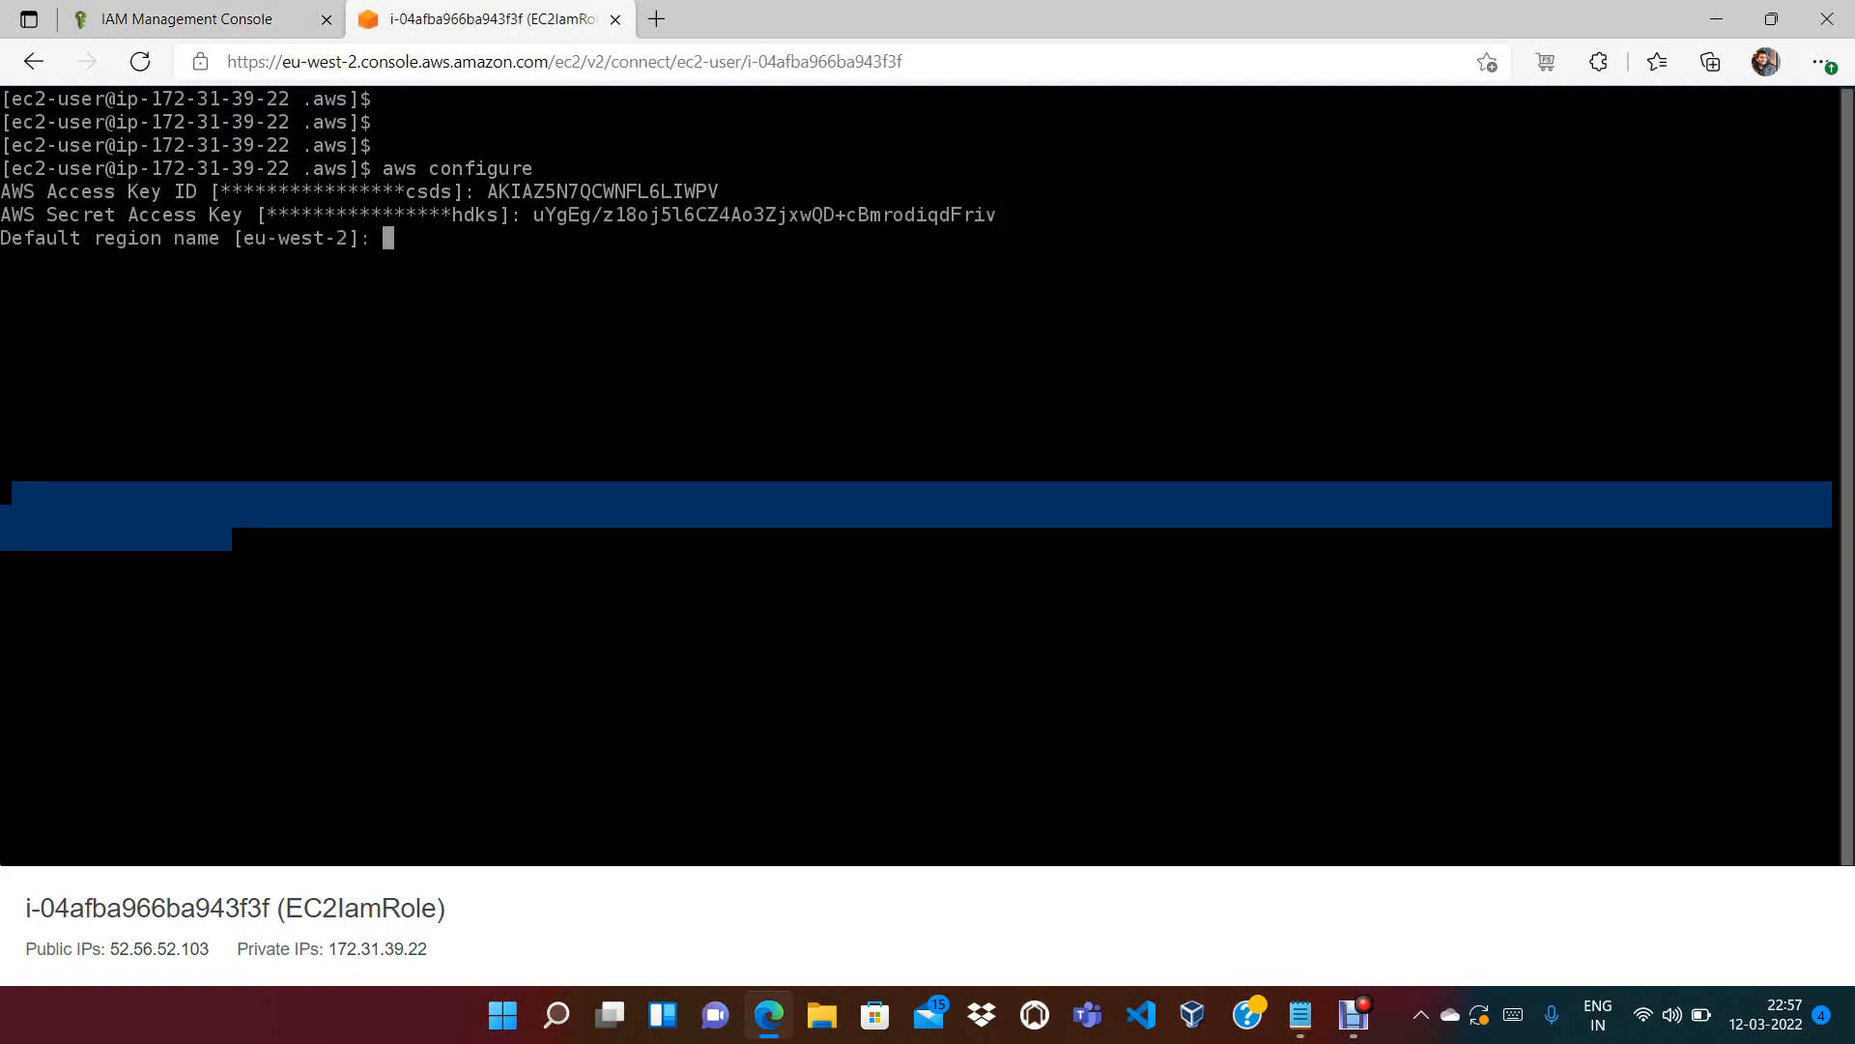
Keep the default region eu-west-2 and json output, then clear the screen
key(Return)
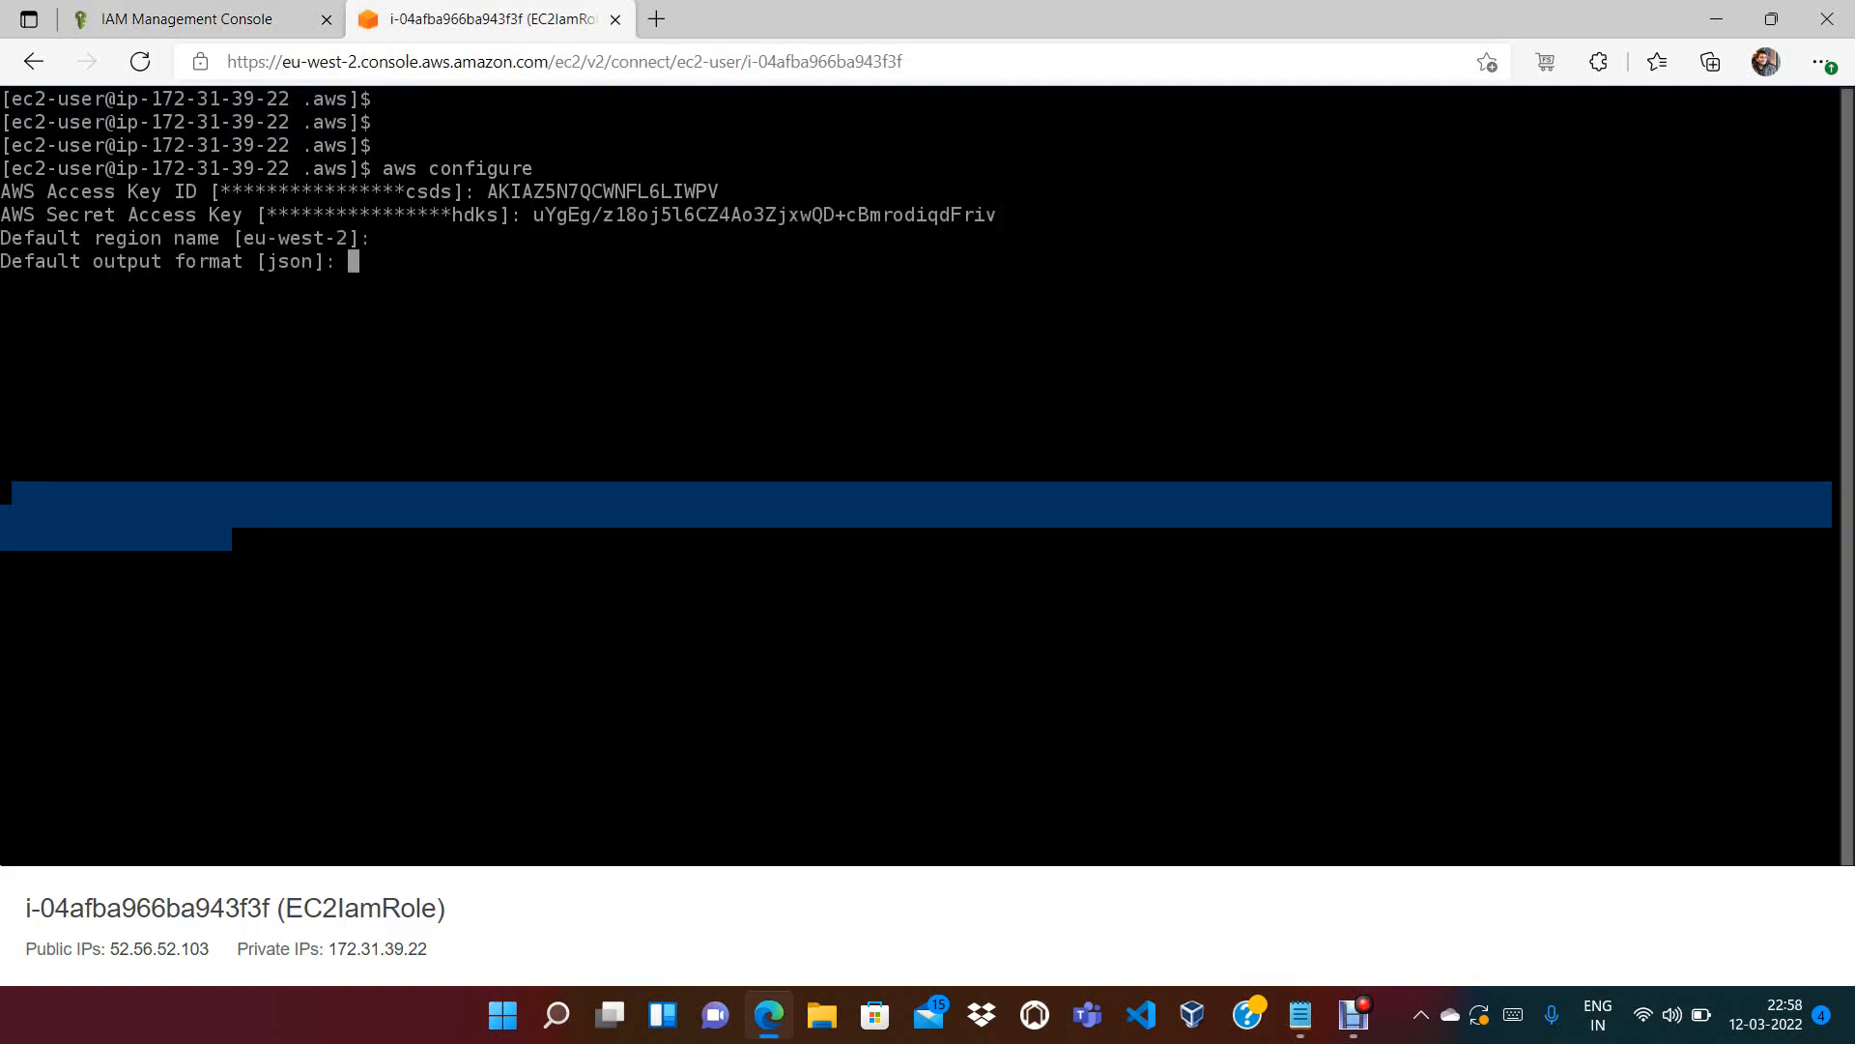
key(Return)
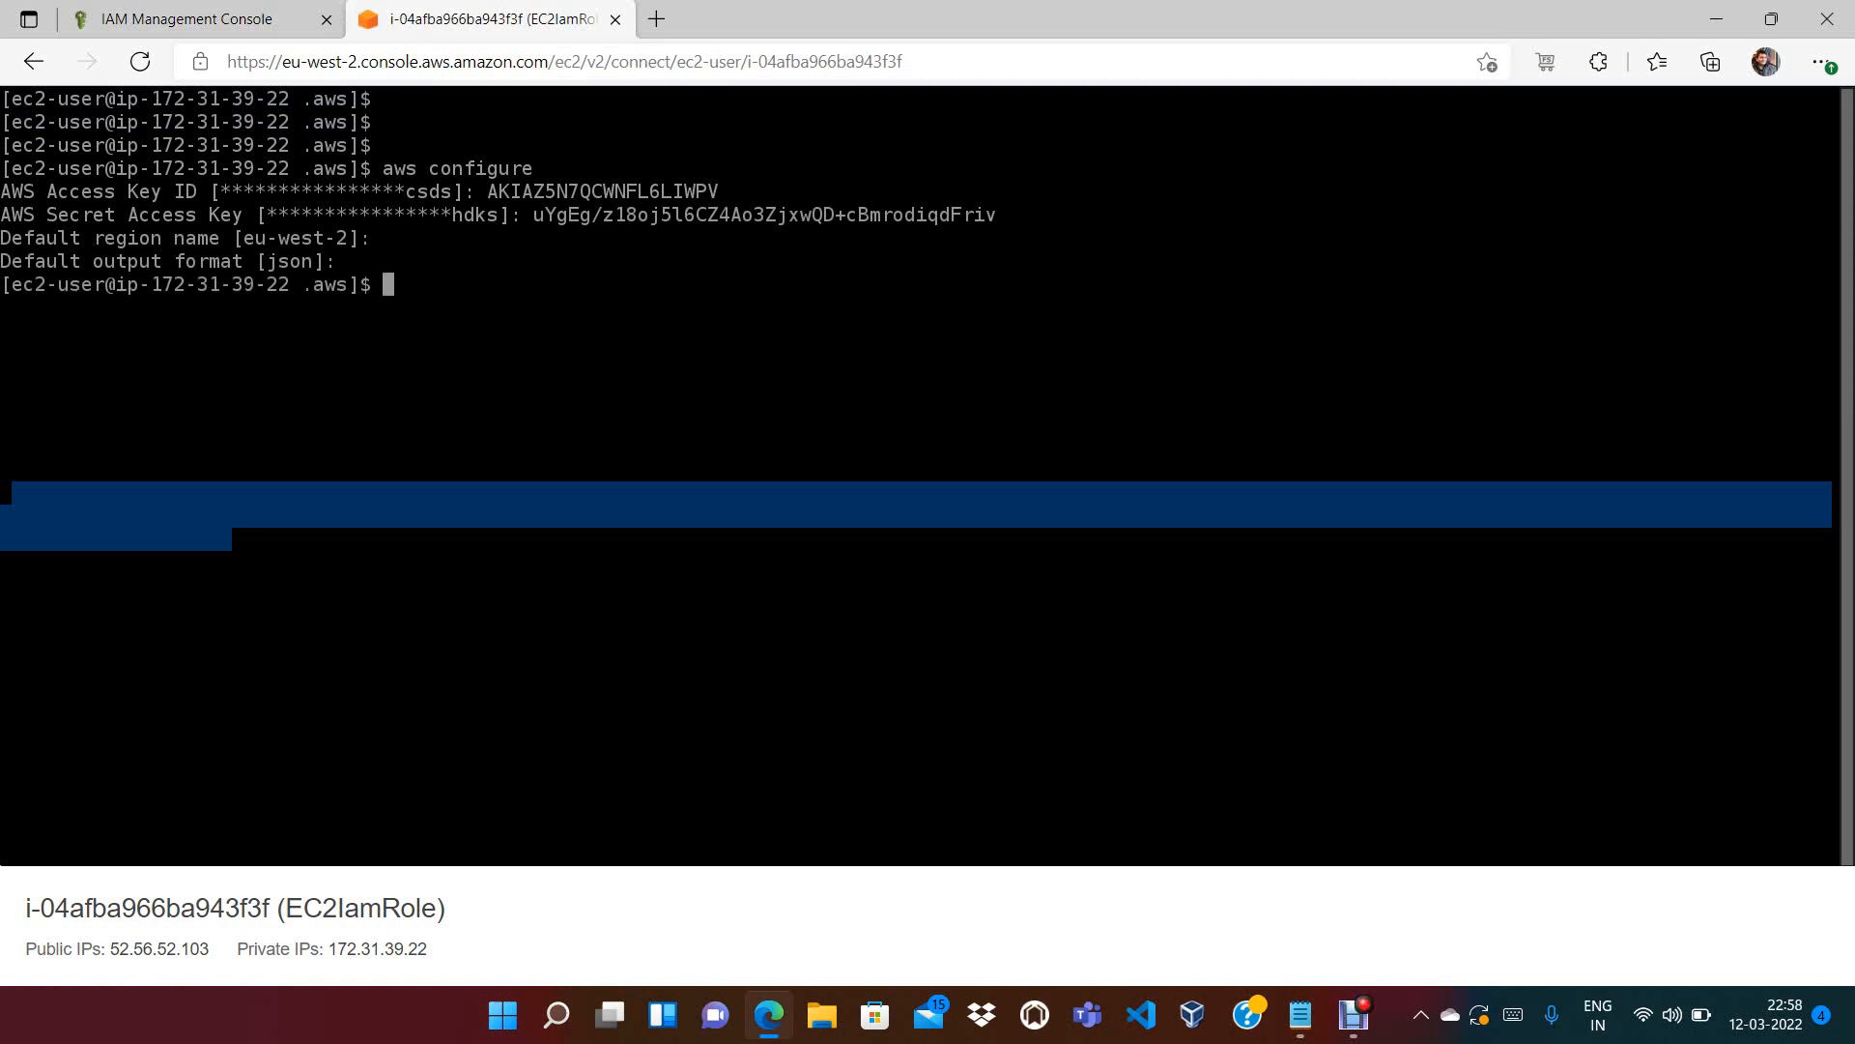
text(clear)
key(Return)
key(Return)
key(Return)
key(Return)
key(Return)
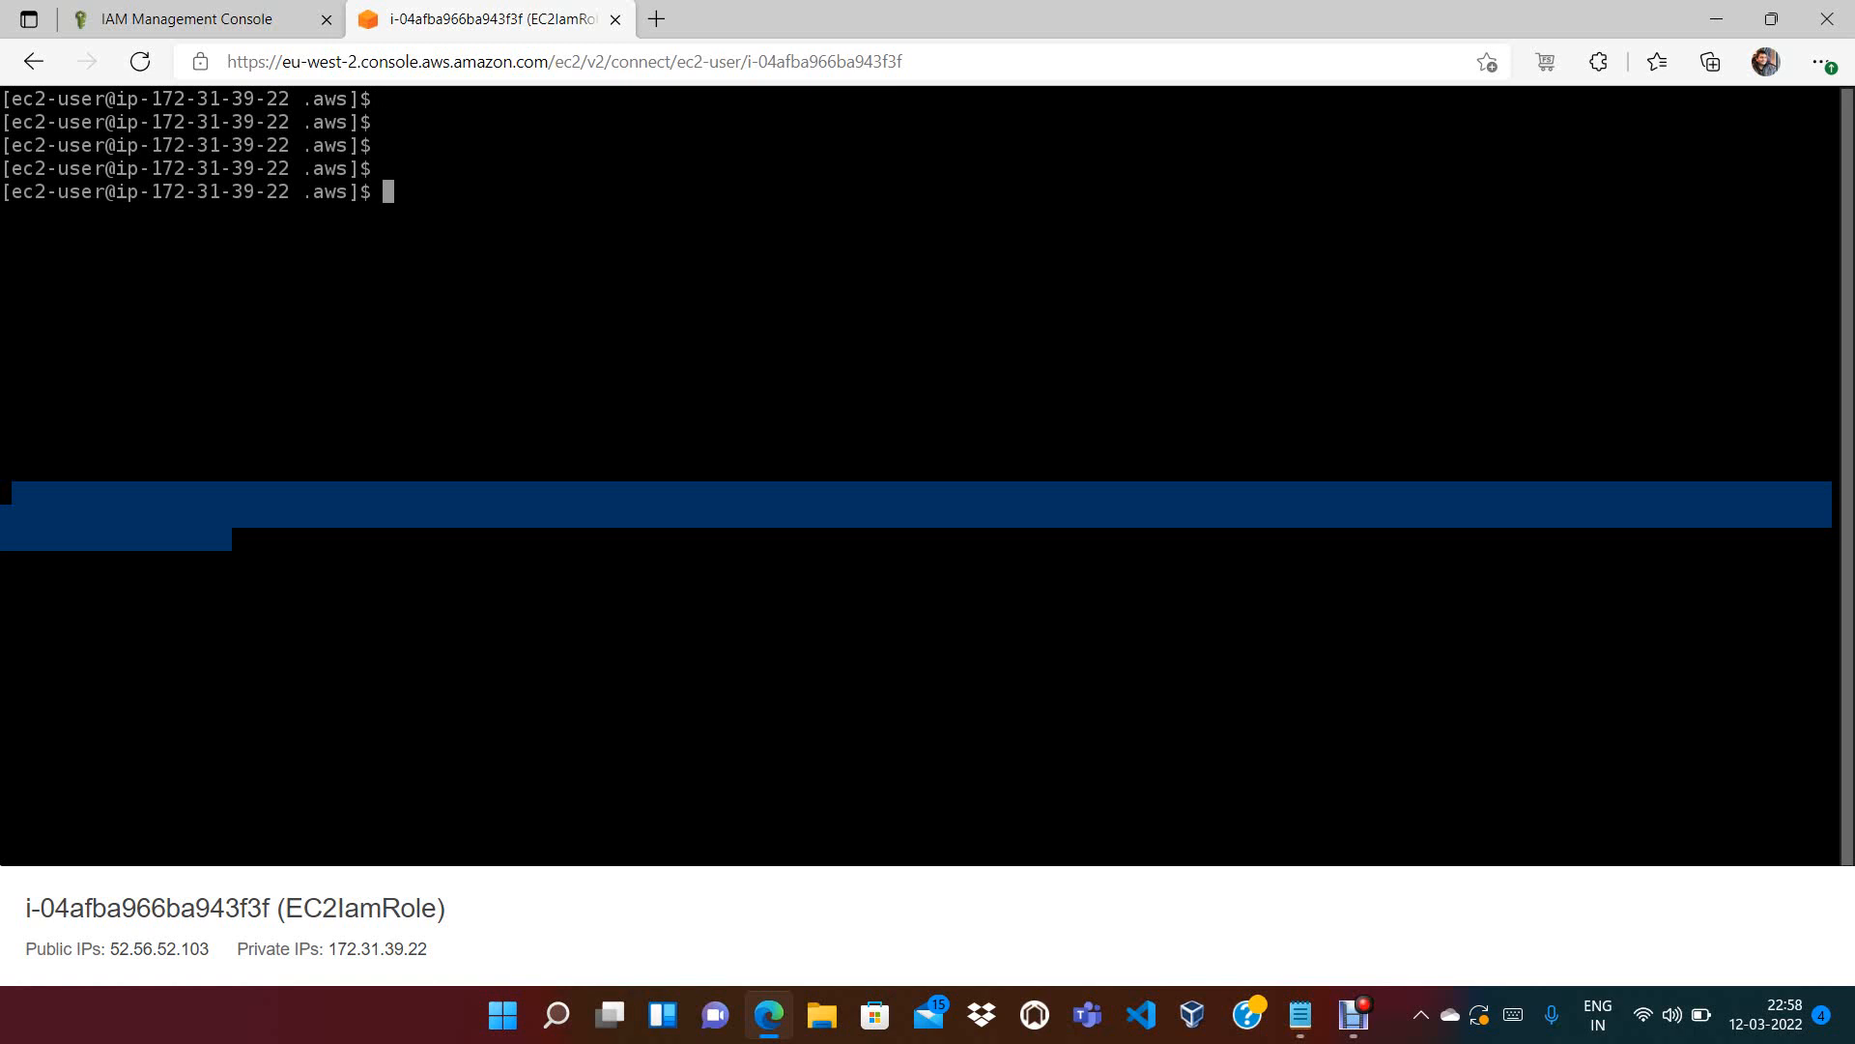
List the .aws folder, print the credentials file and clear the screen
text(ls)
key(Return)
text(c)
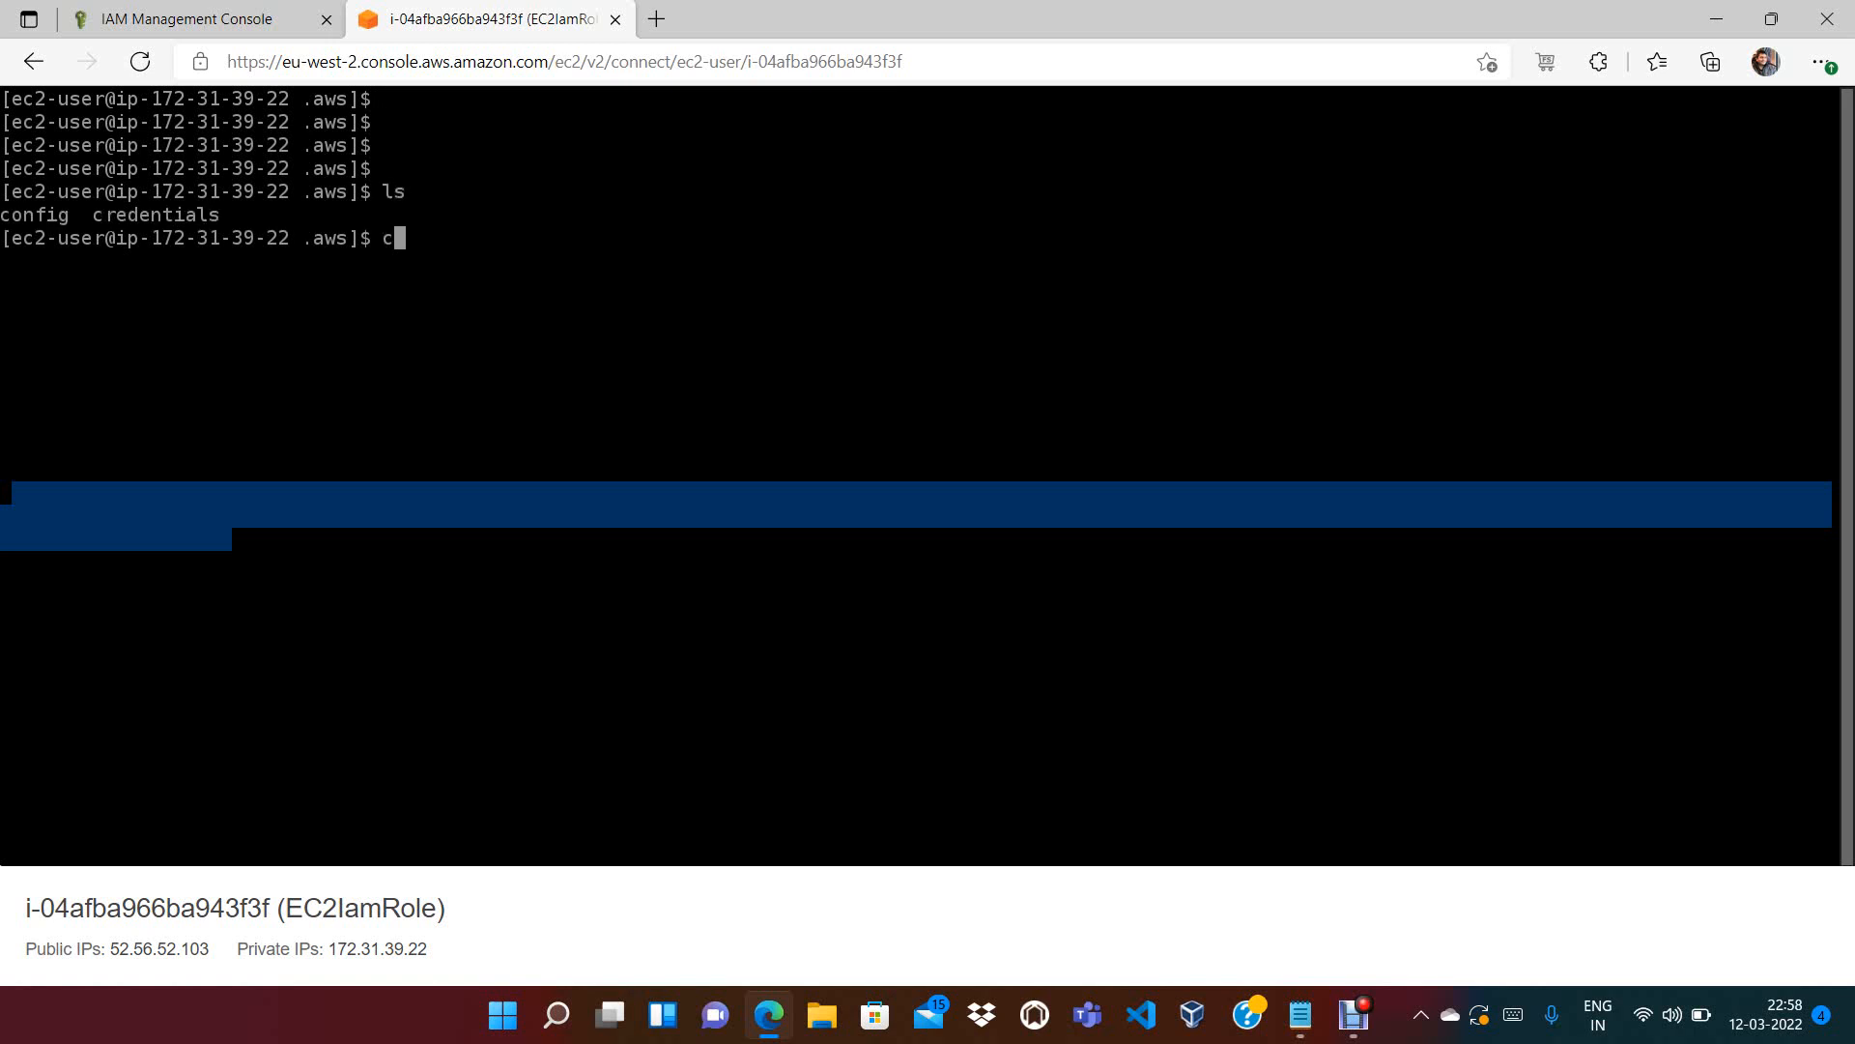
text(at credentials)
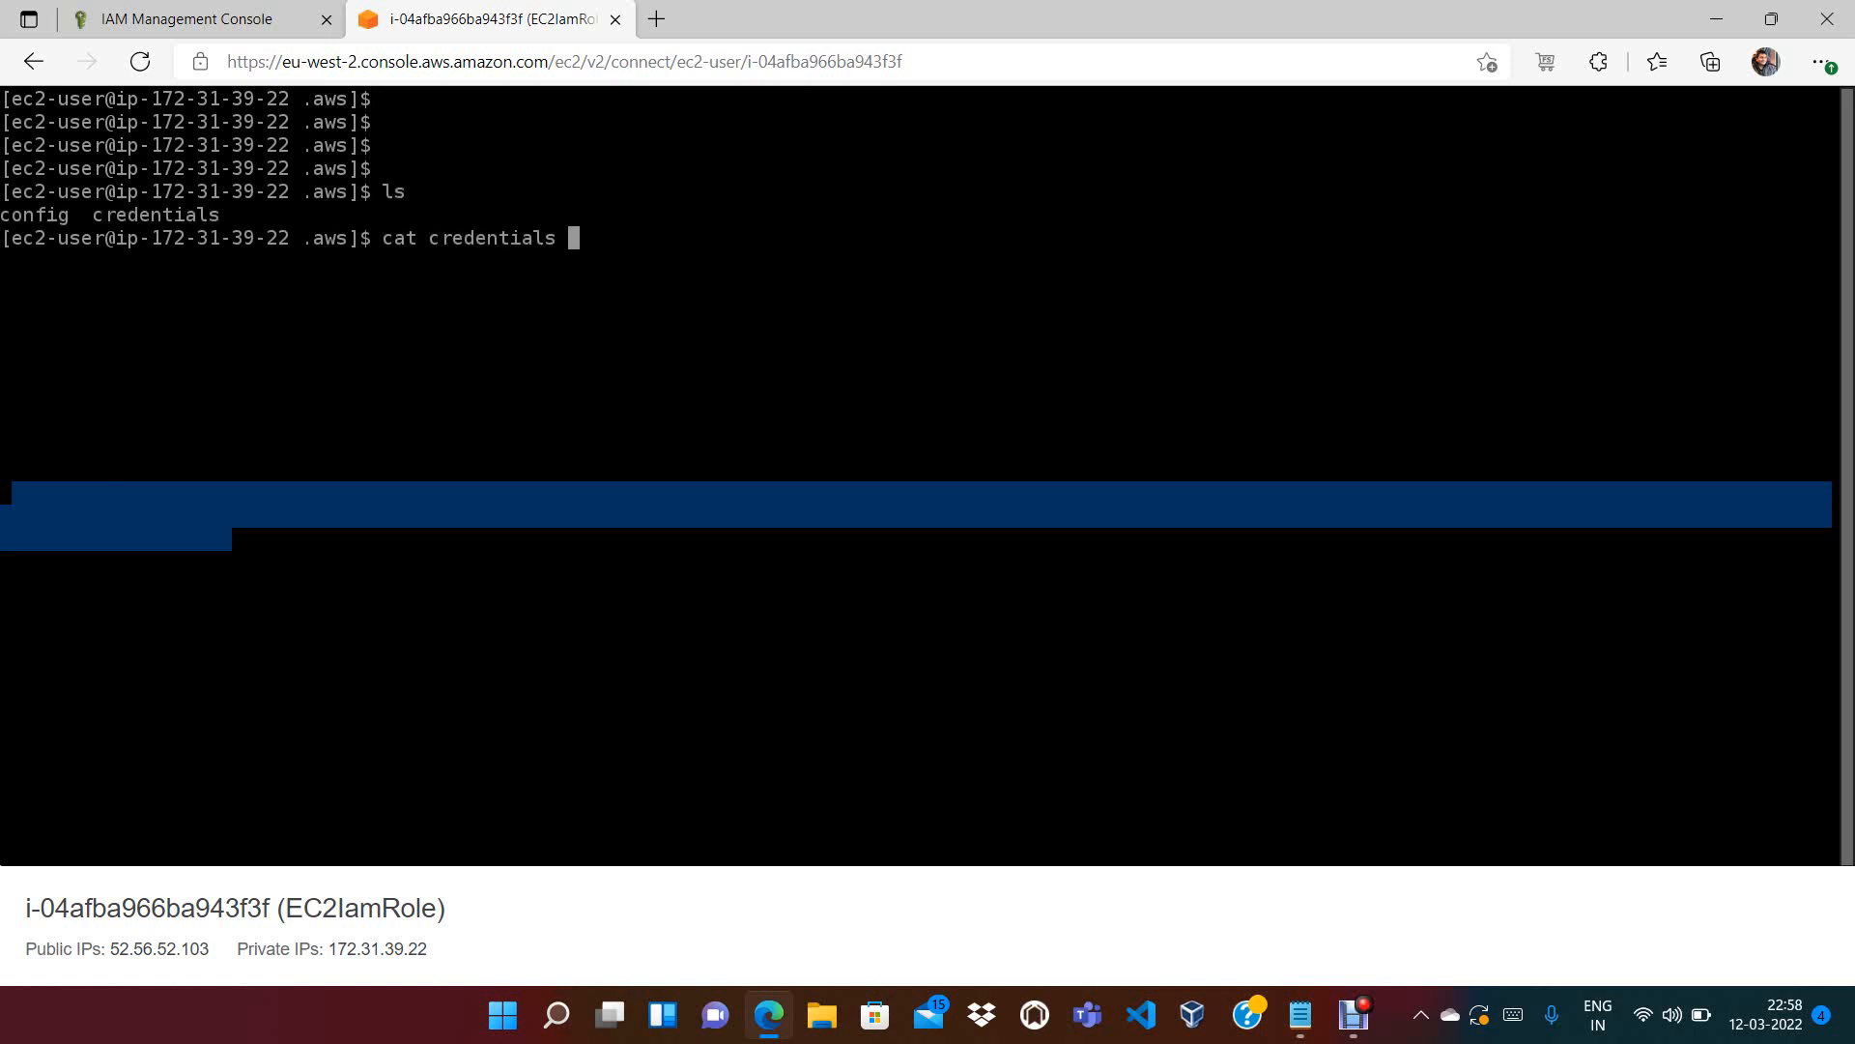
key(Return)
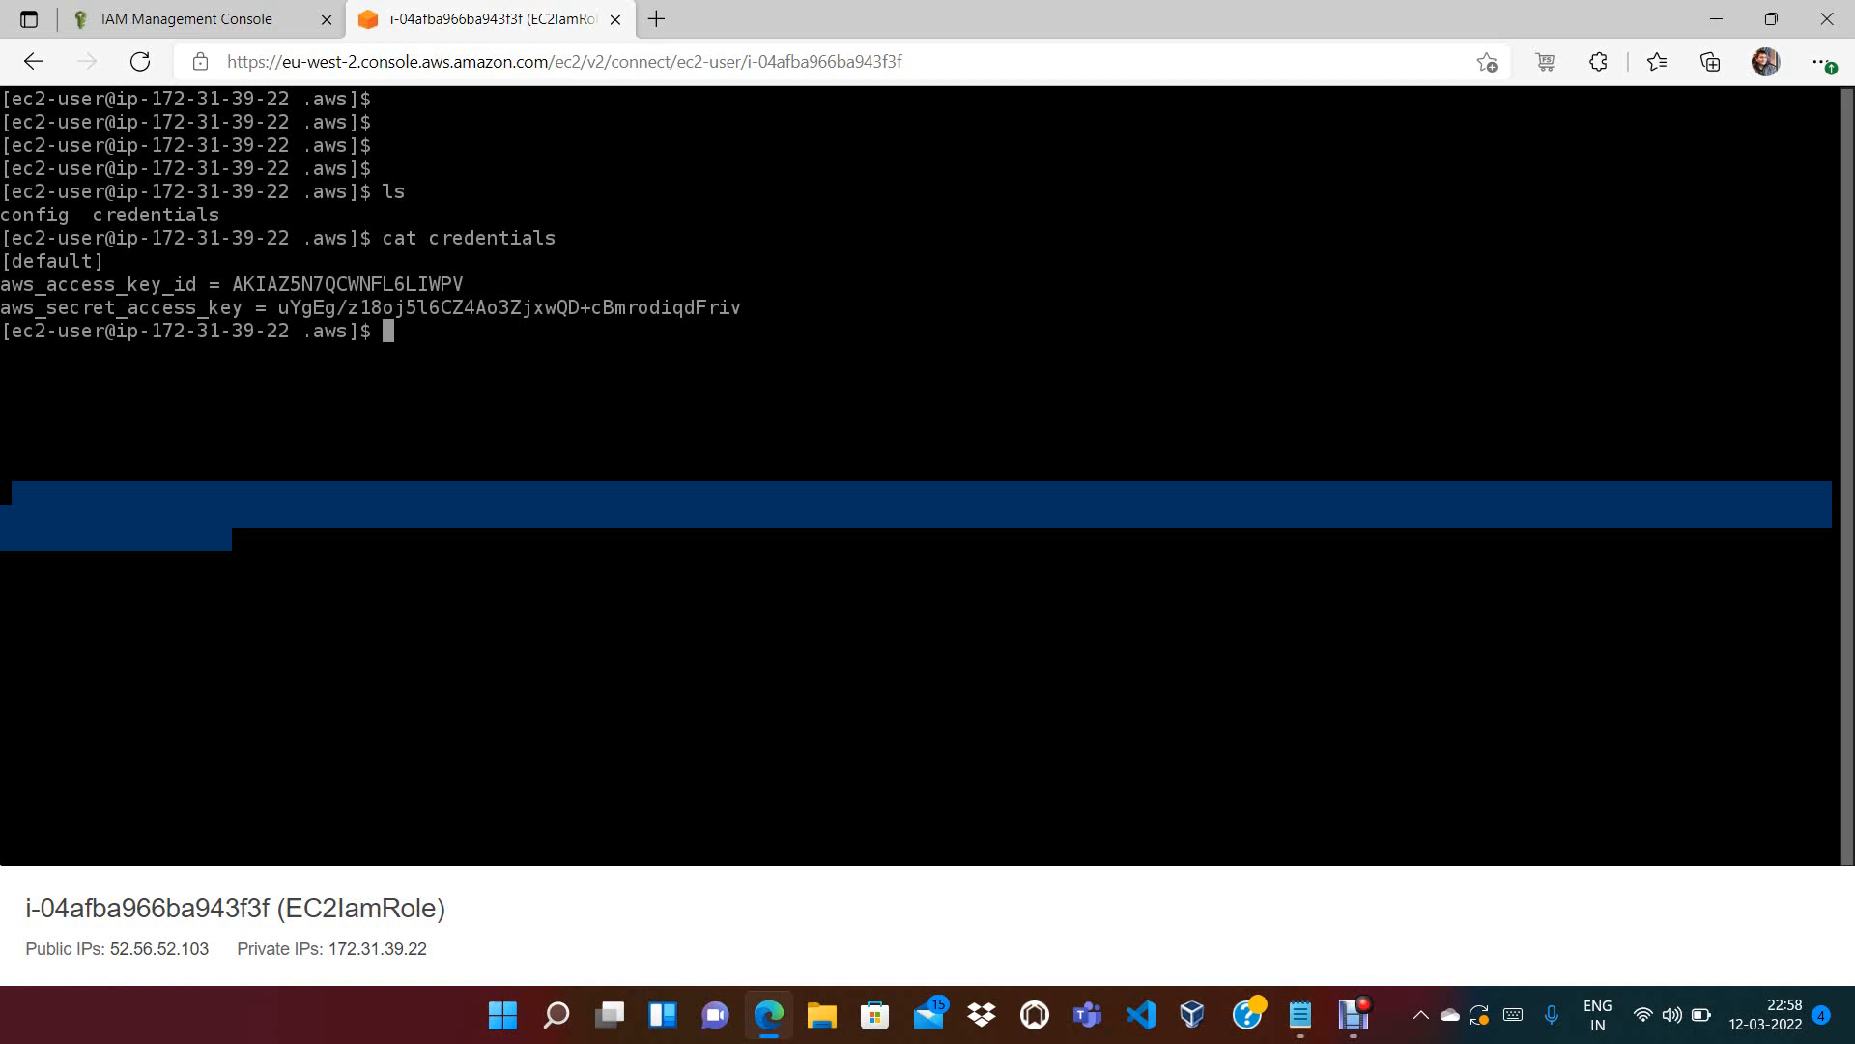
text(clear)
key(Return)
key(Return)
key(Return)
key(Return)
key(Return)
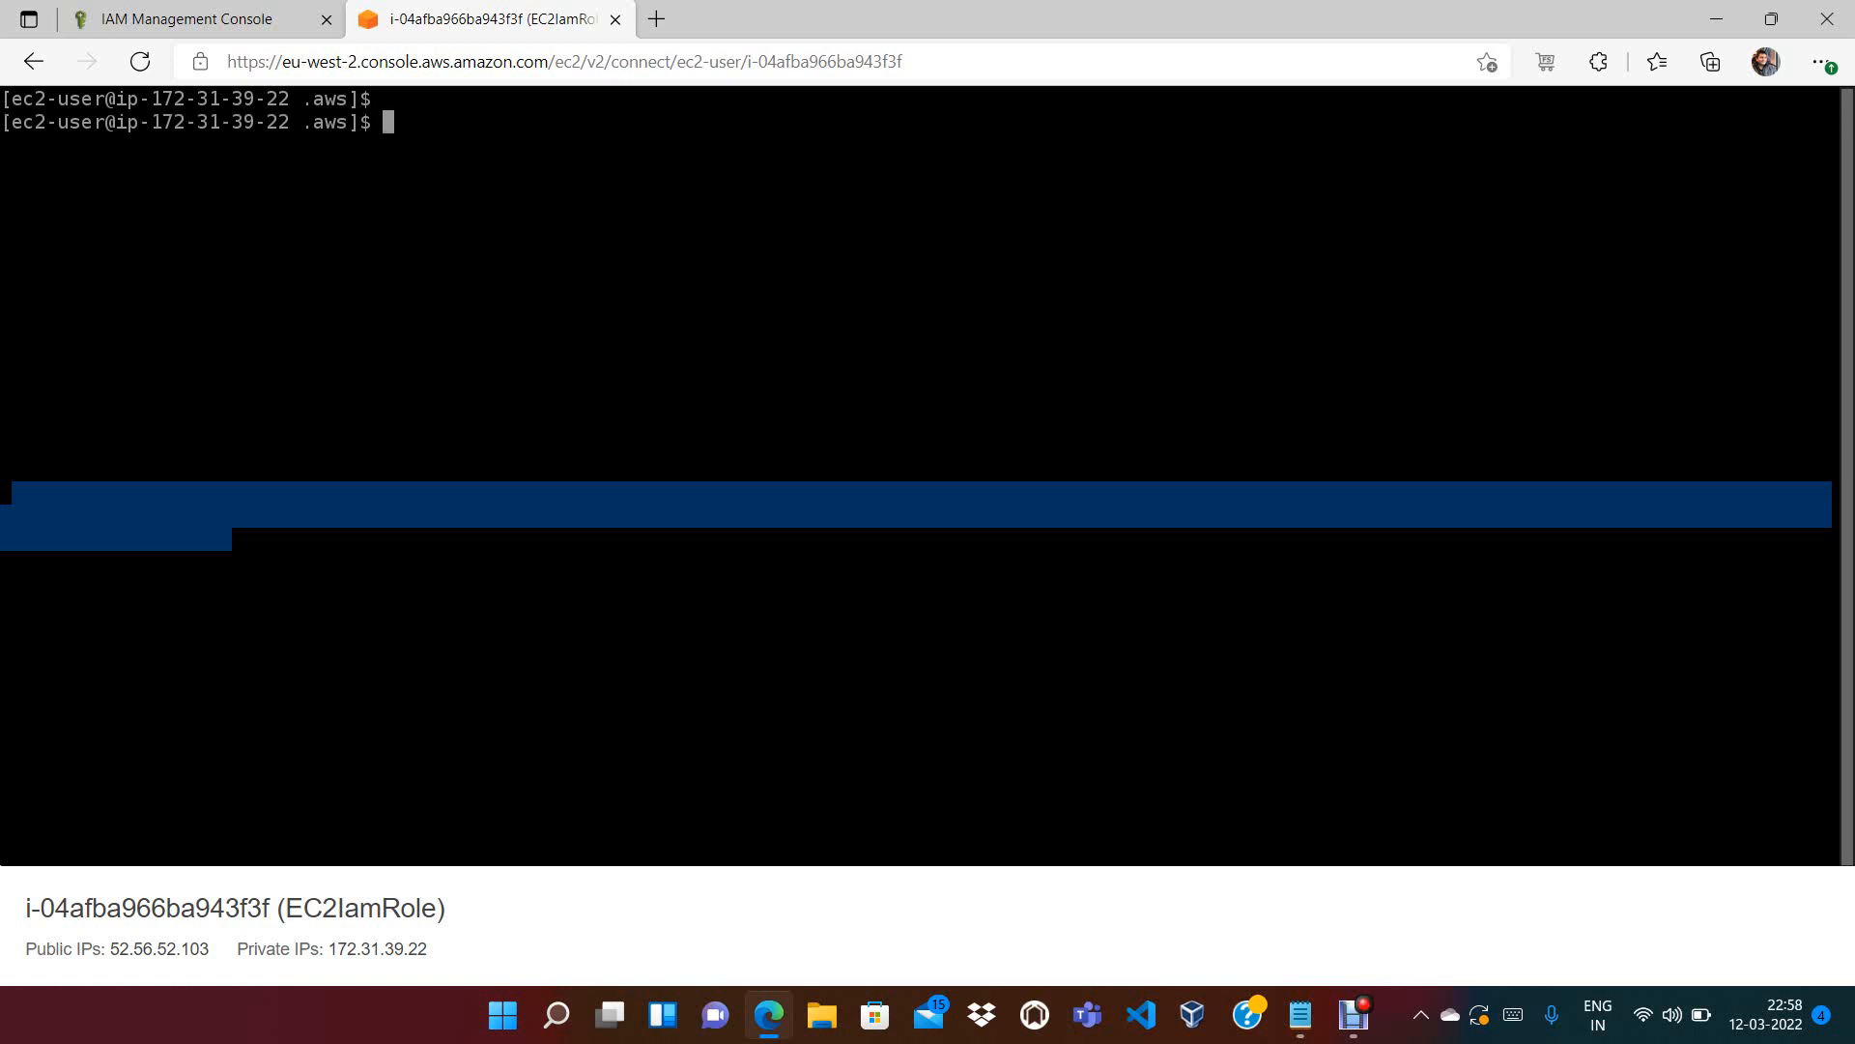
Run aws iam list-users to list the account's IAM users with the new keys
key(Return)
key(Return)
text(cat credentials)
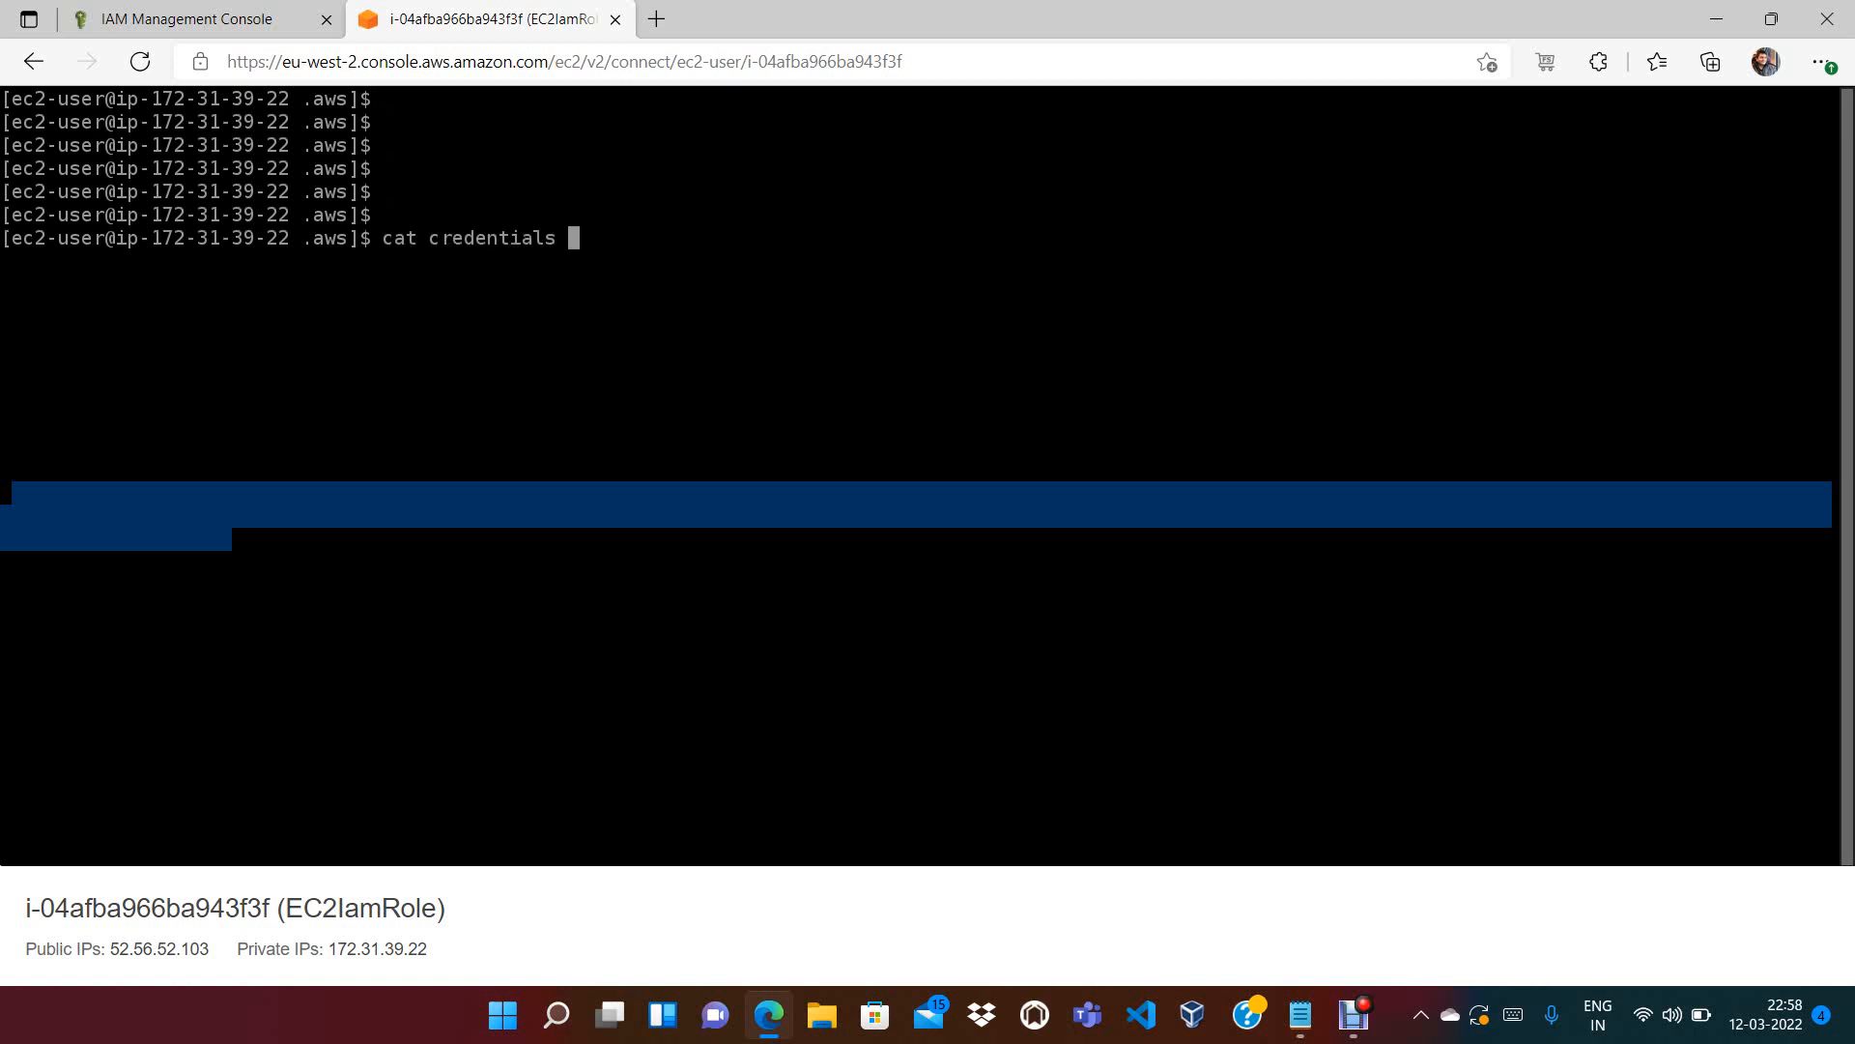
key(BackSpace)
key(BackSpace)
key(BackSpace)
key(BackSpace)
key(BackSpace)
key(BackSpace)
key(BackSpace)
key(BackSpace)
key(BackSpace)
key(BackSpace)
key(BackSpace)
key(BackSpace)
key(BackSpace)
key(BackSpace)
key(BackSpace)
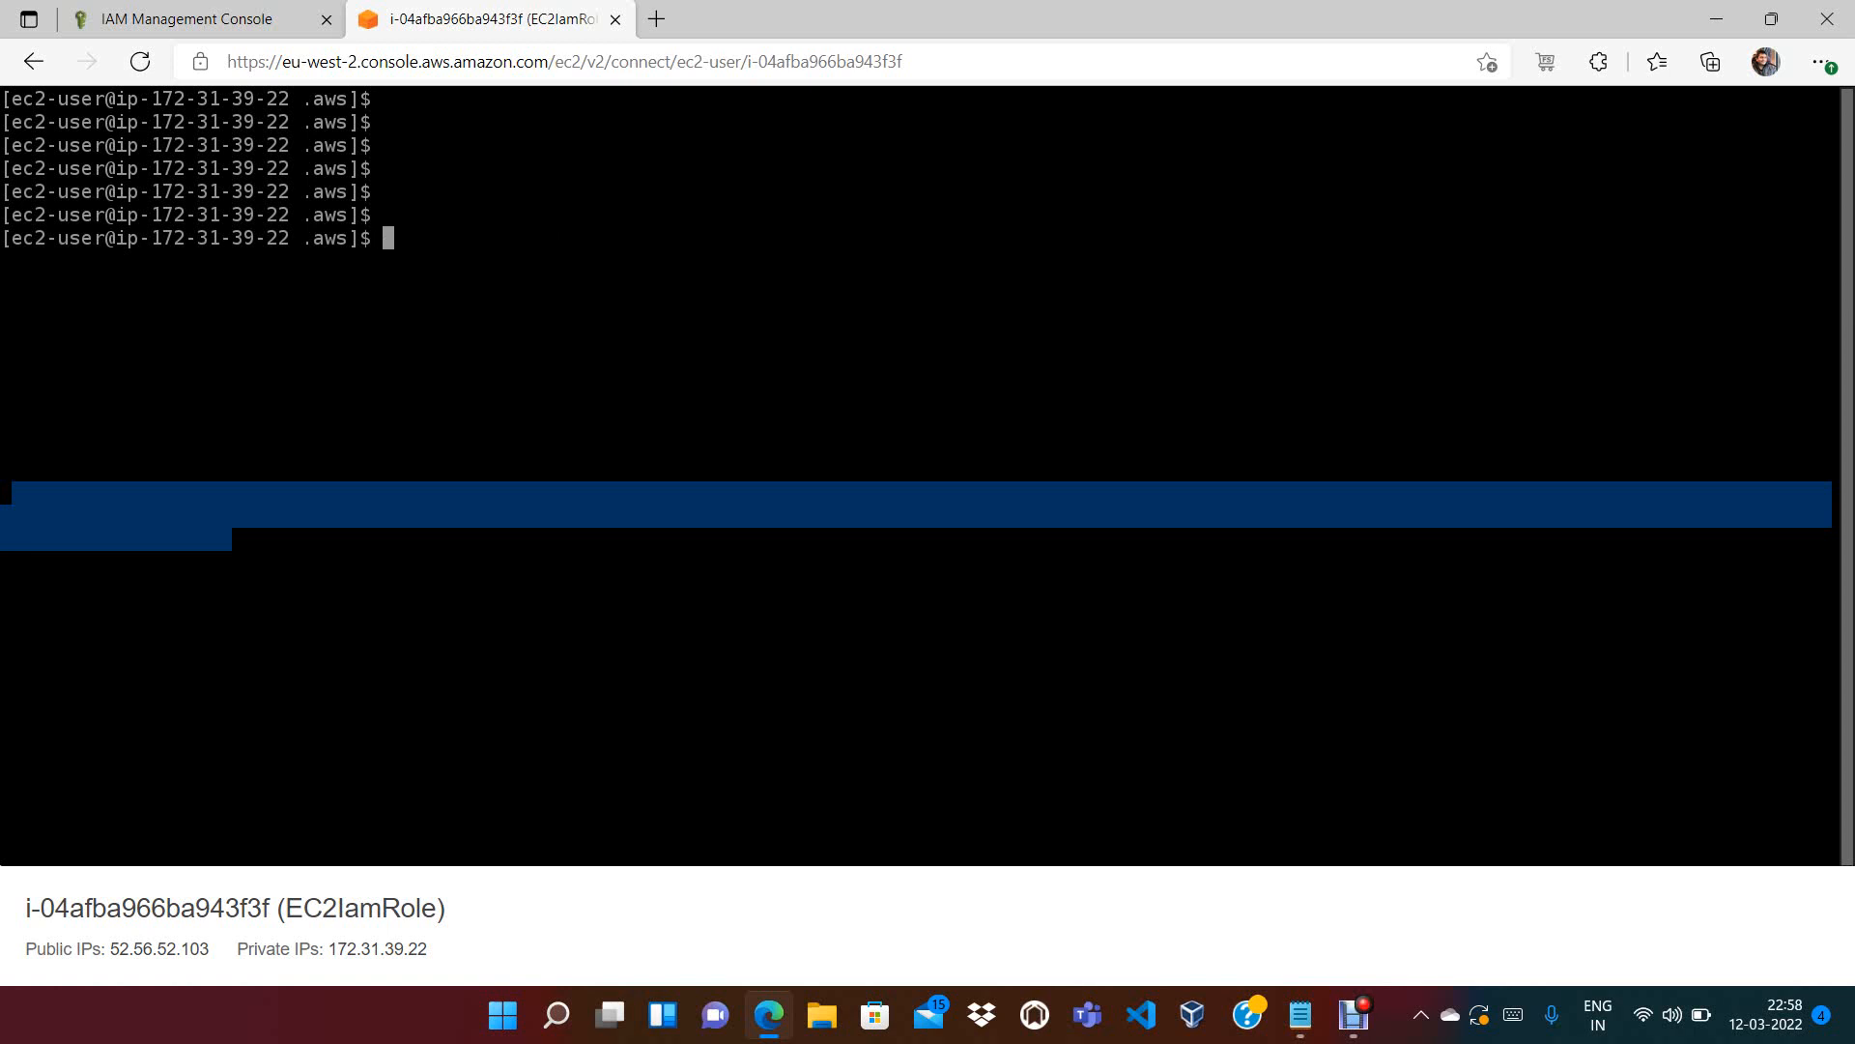
text(aws iam list-users)
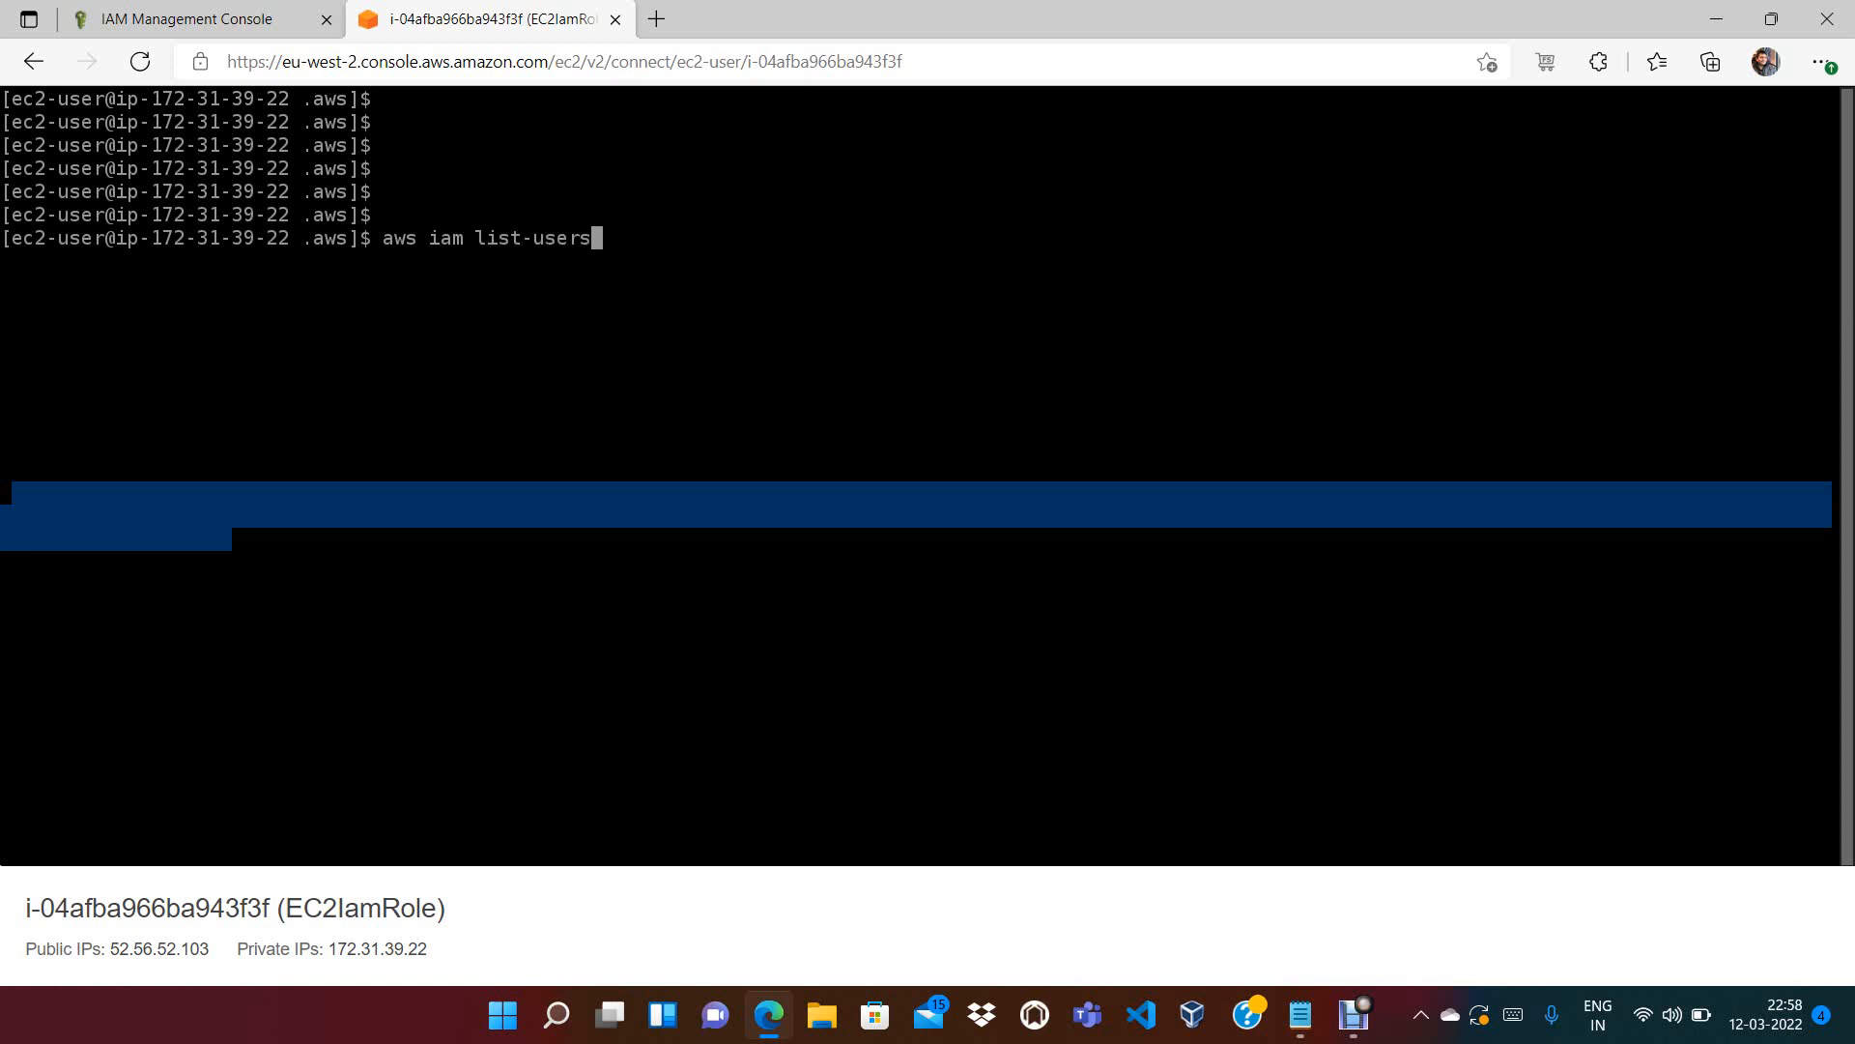
key(Return)
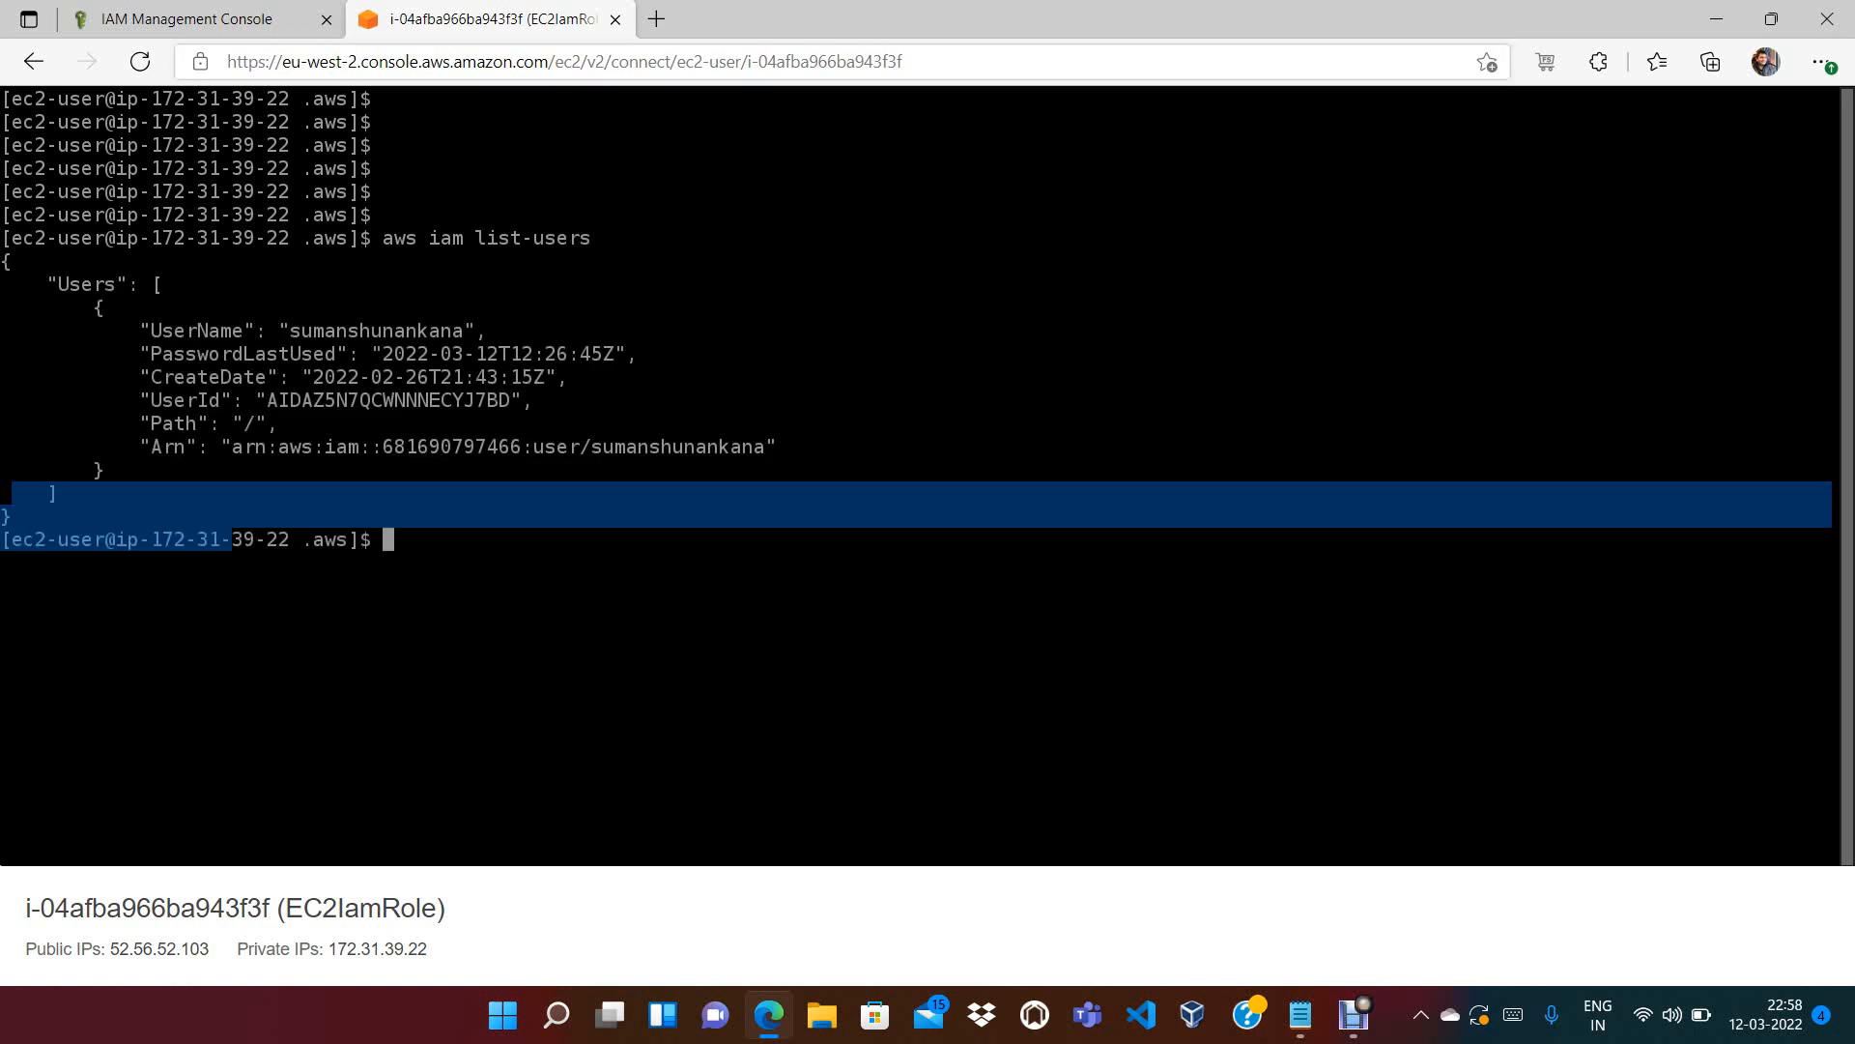
click(197, 19)
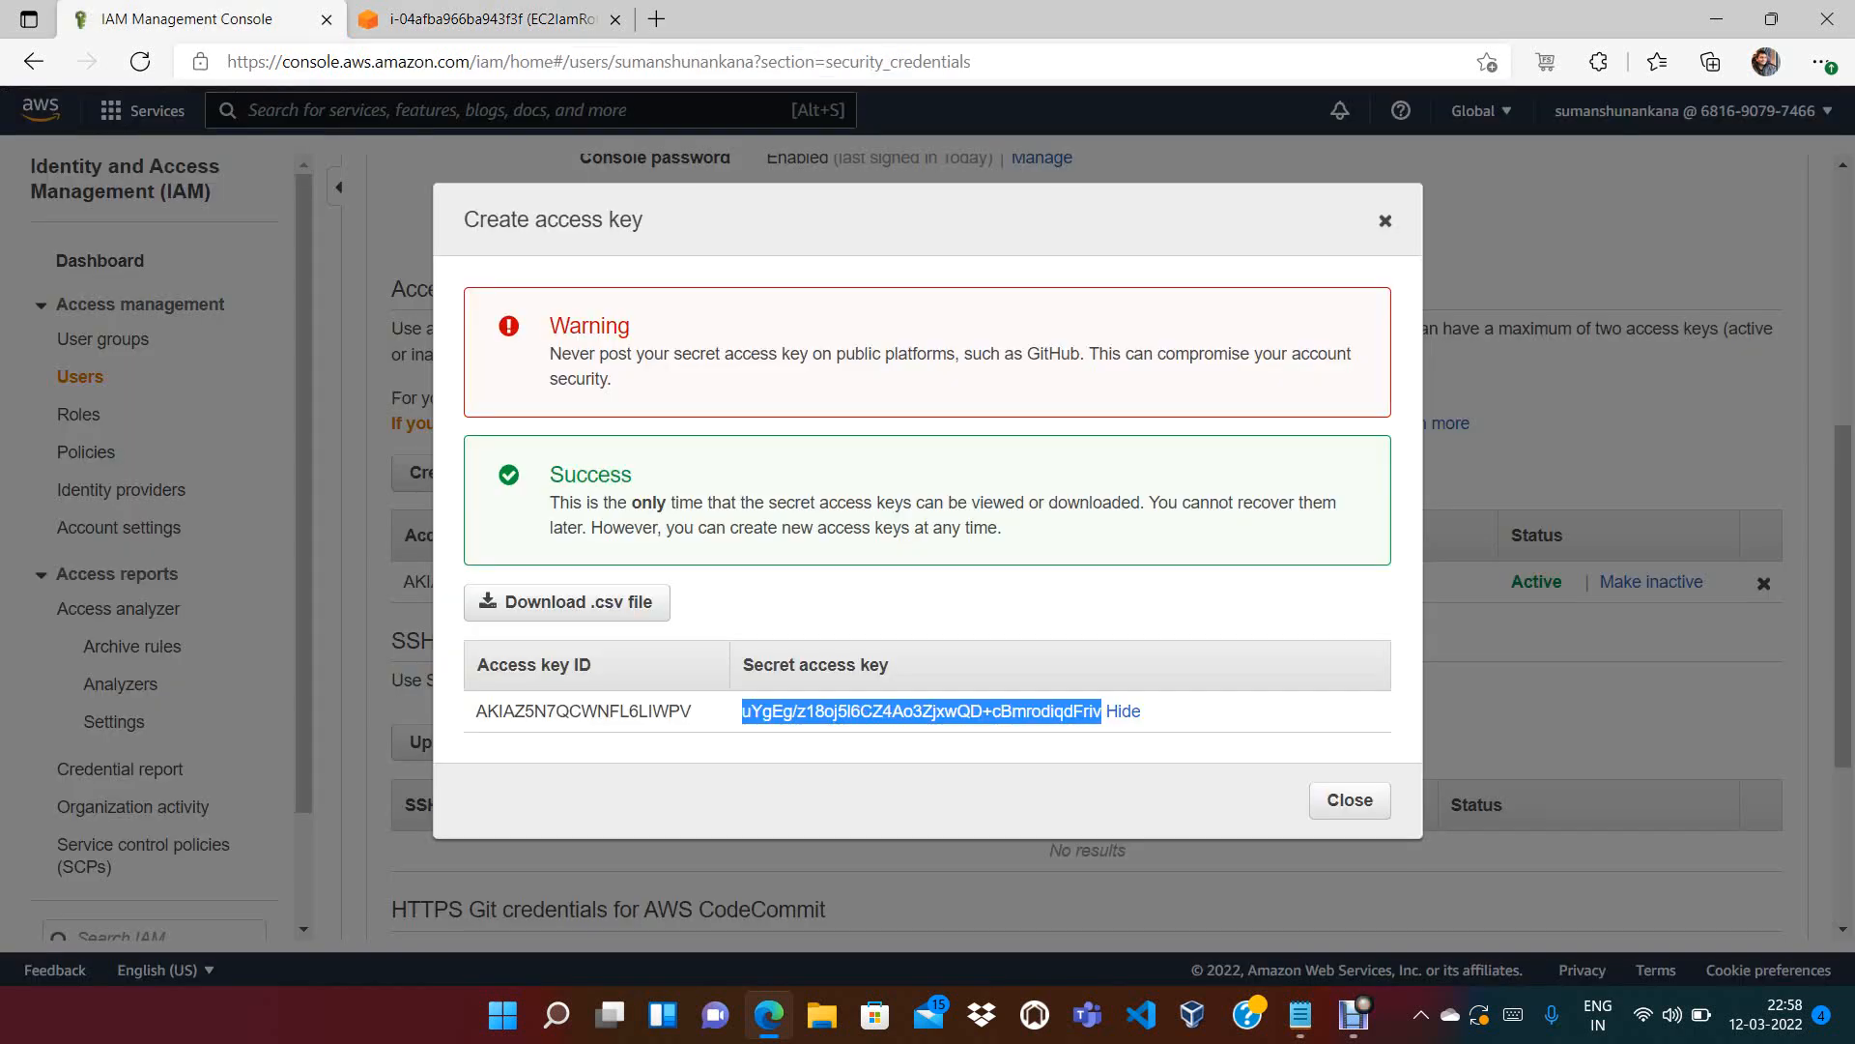
Close the Create access key dialog and show the IAM Users list
click(1385, 220)
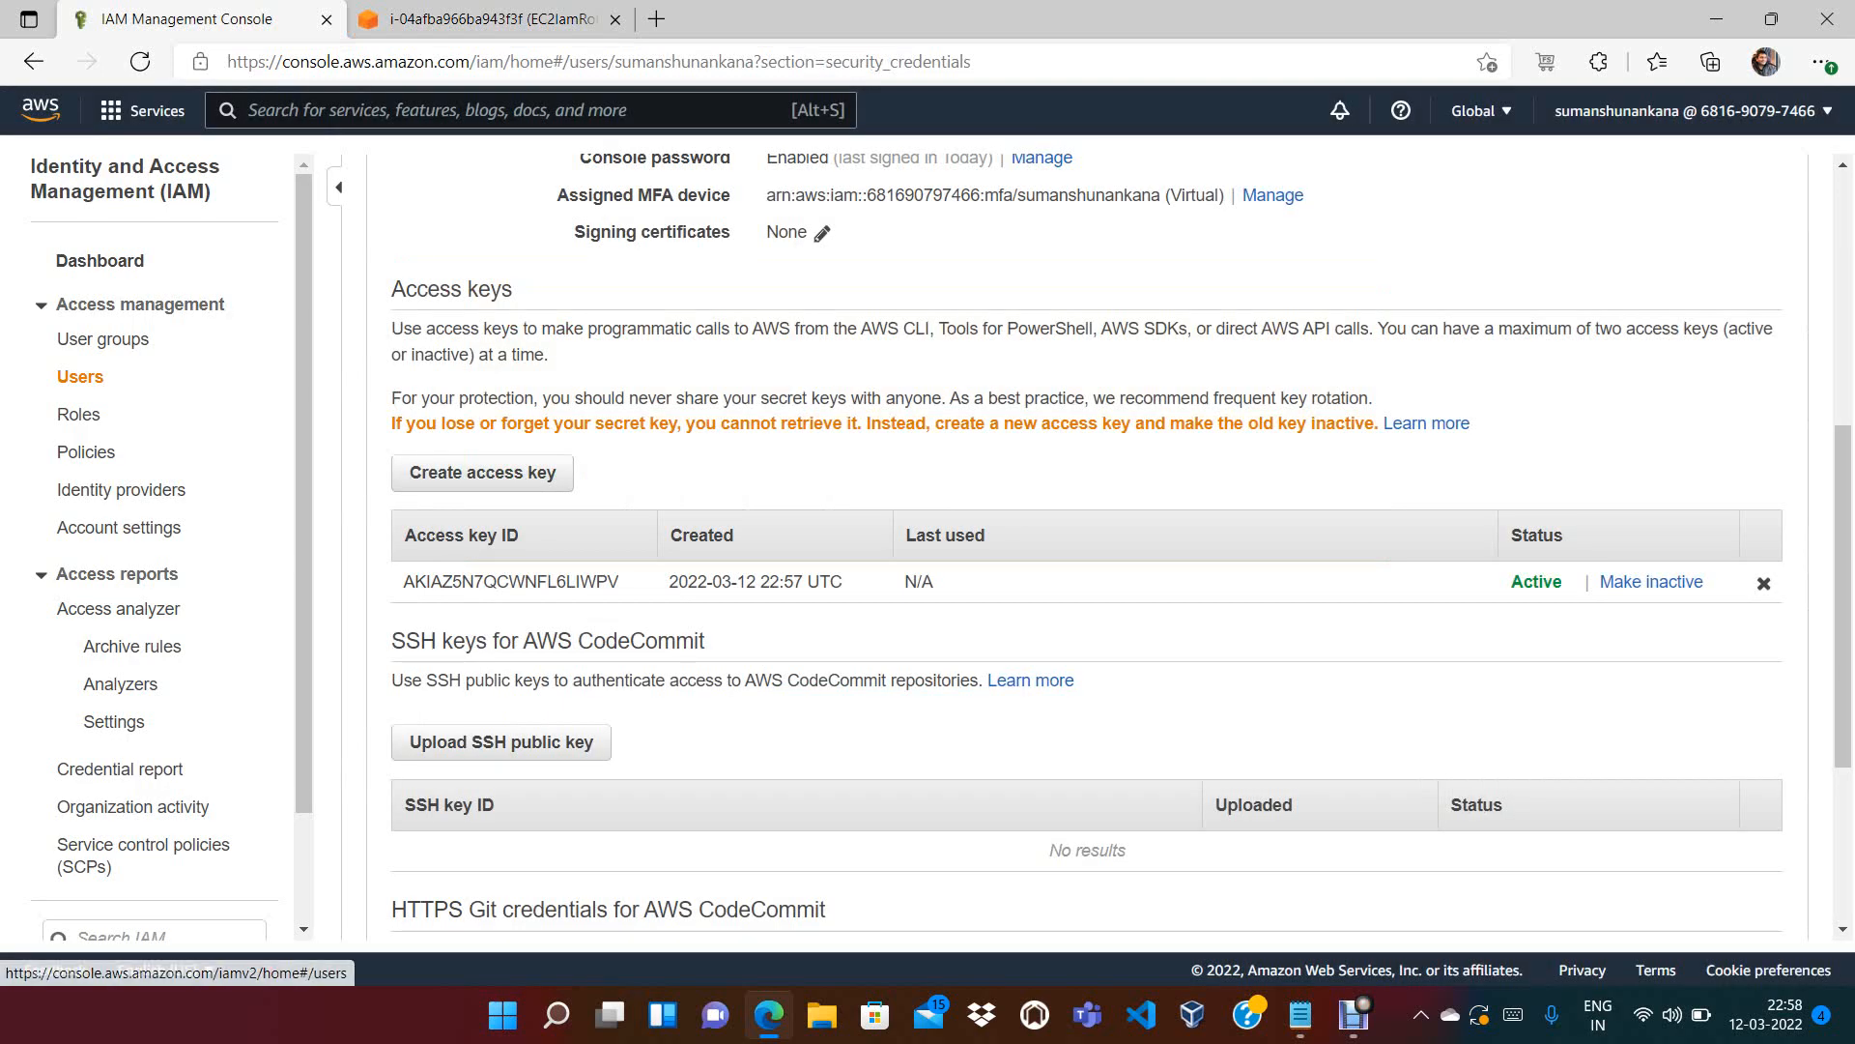
click(81, 377)
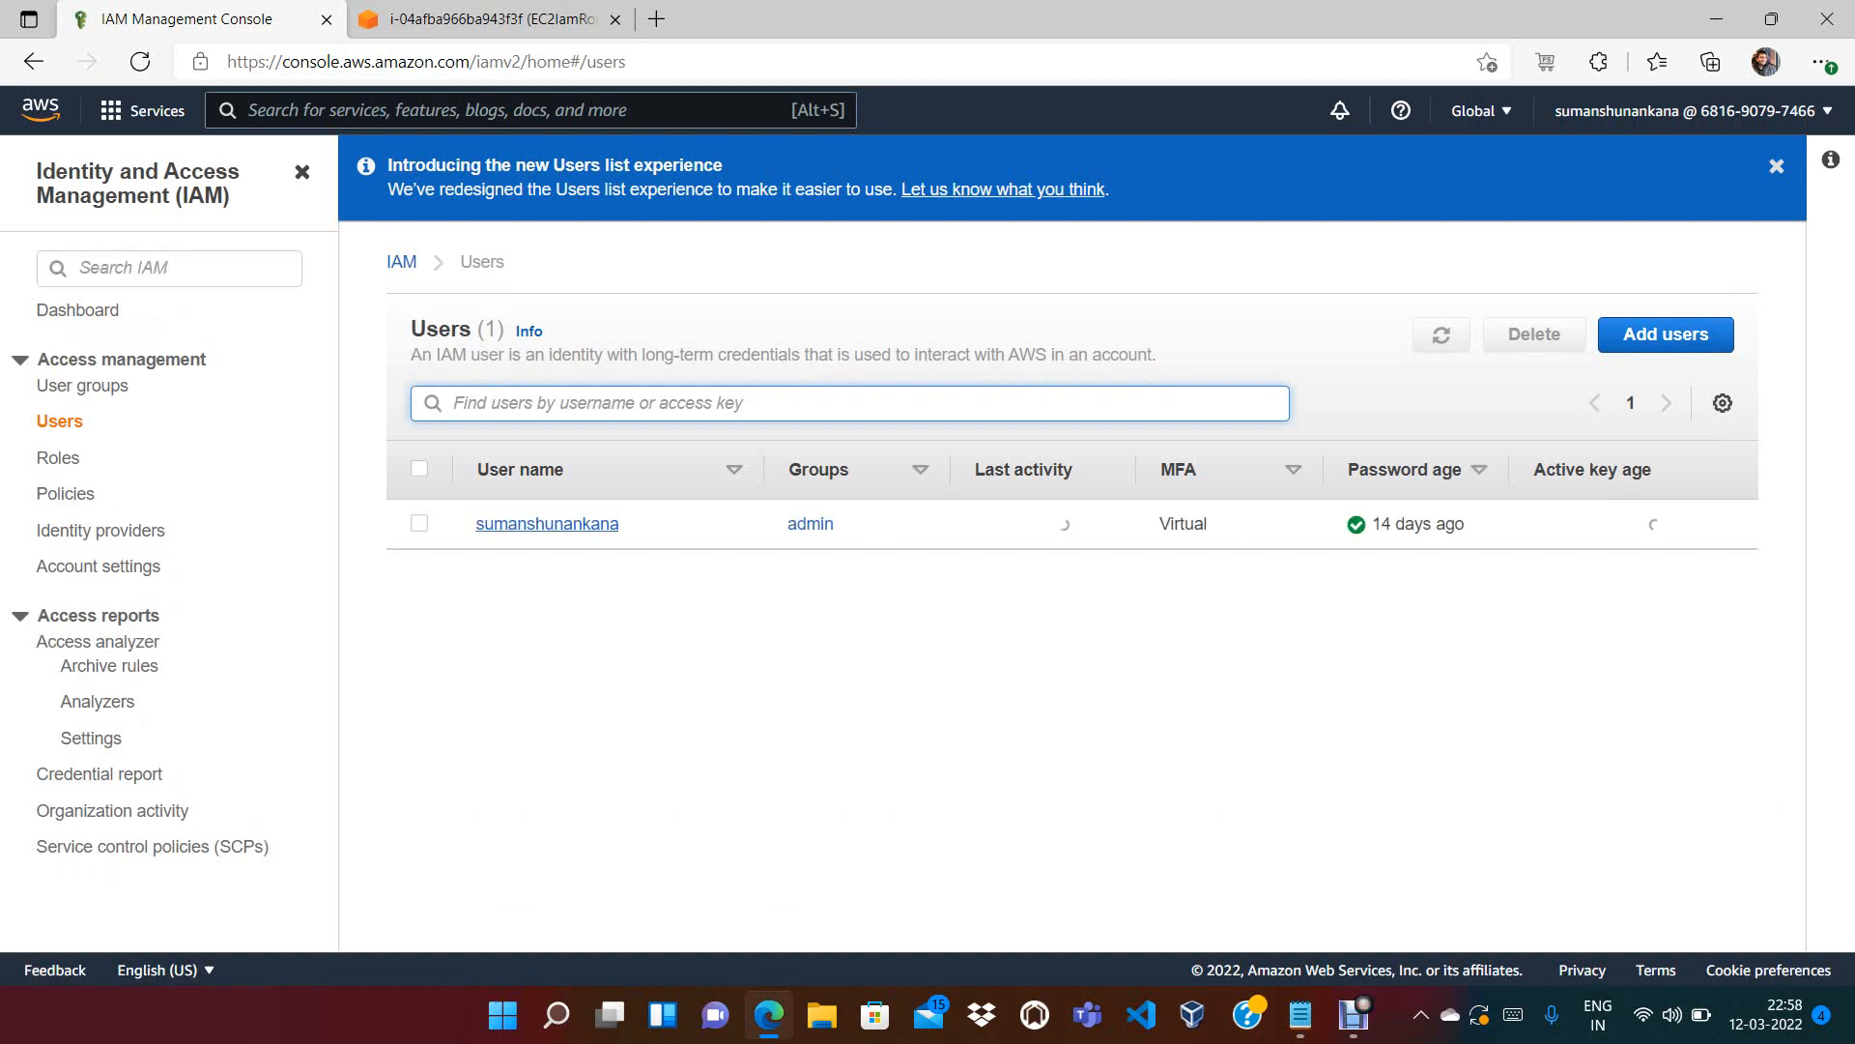
click(483, 19)
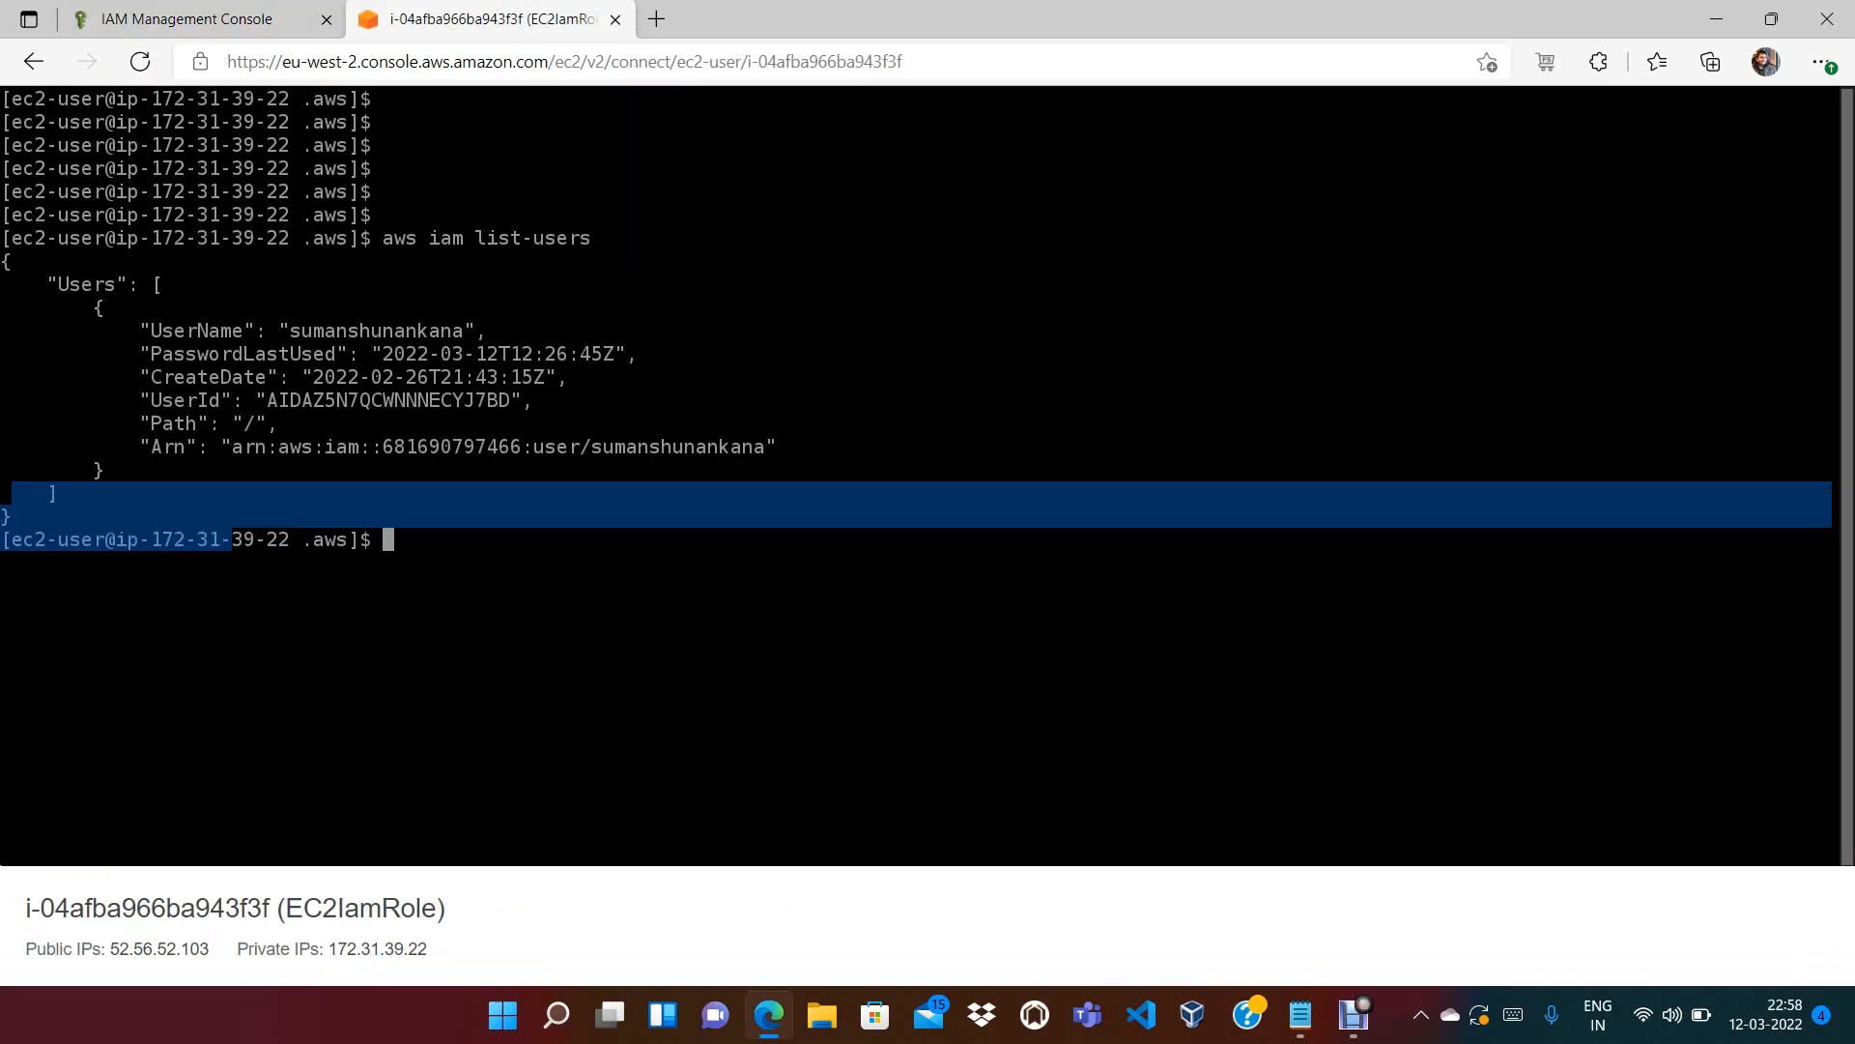
Highlight the UserName, dates, UserId, Path and Arn in the list-users output
drag(290, 331, 568, 353)
mouse_move(407, 353)
mouse_down()
mouse_move(348, 377)
mouse_move(395, 377)
mouse_up()
drag(267, 400, 476, 400)
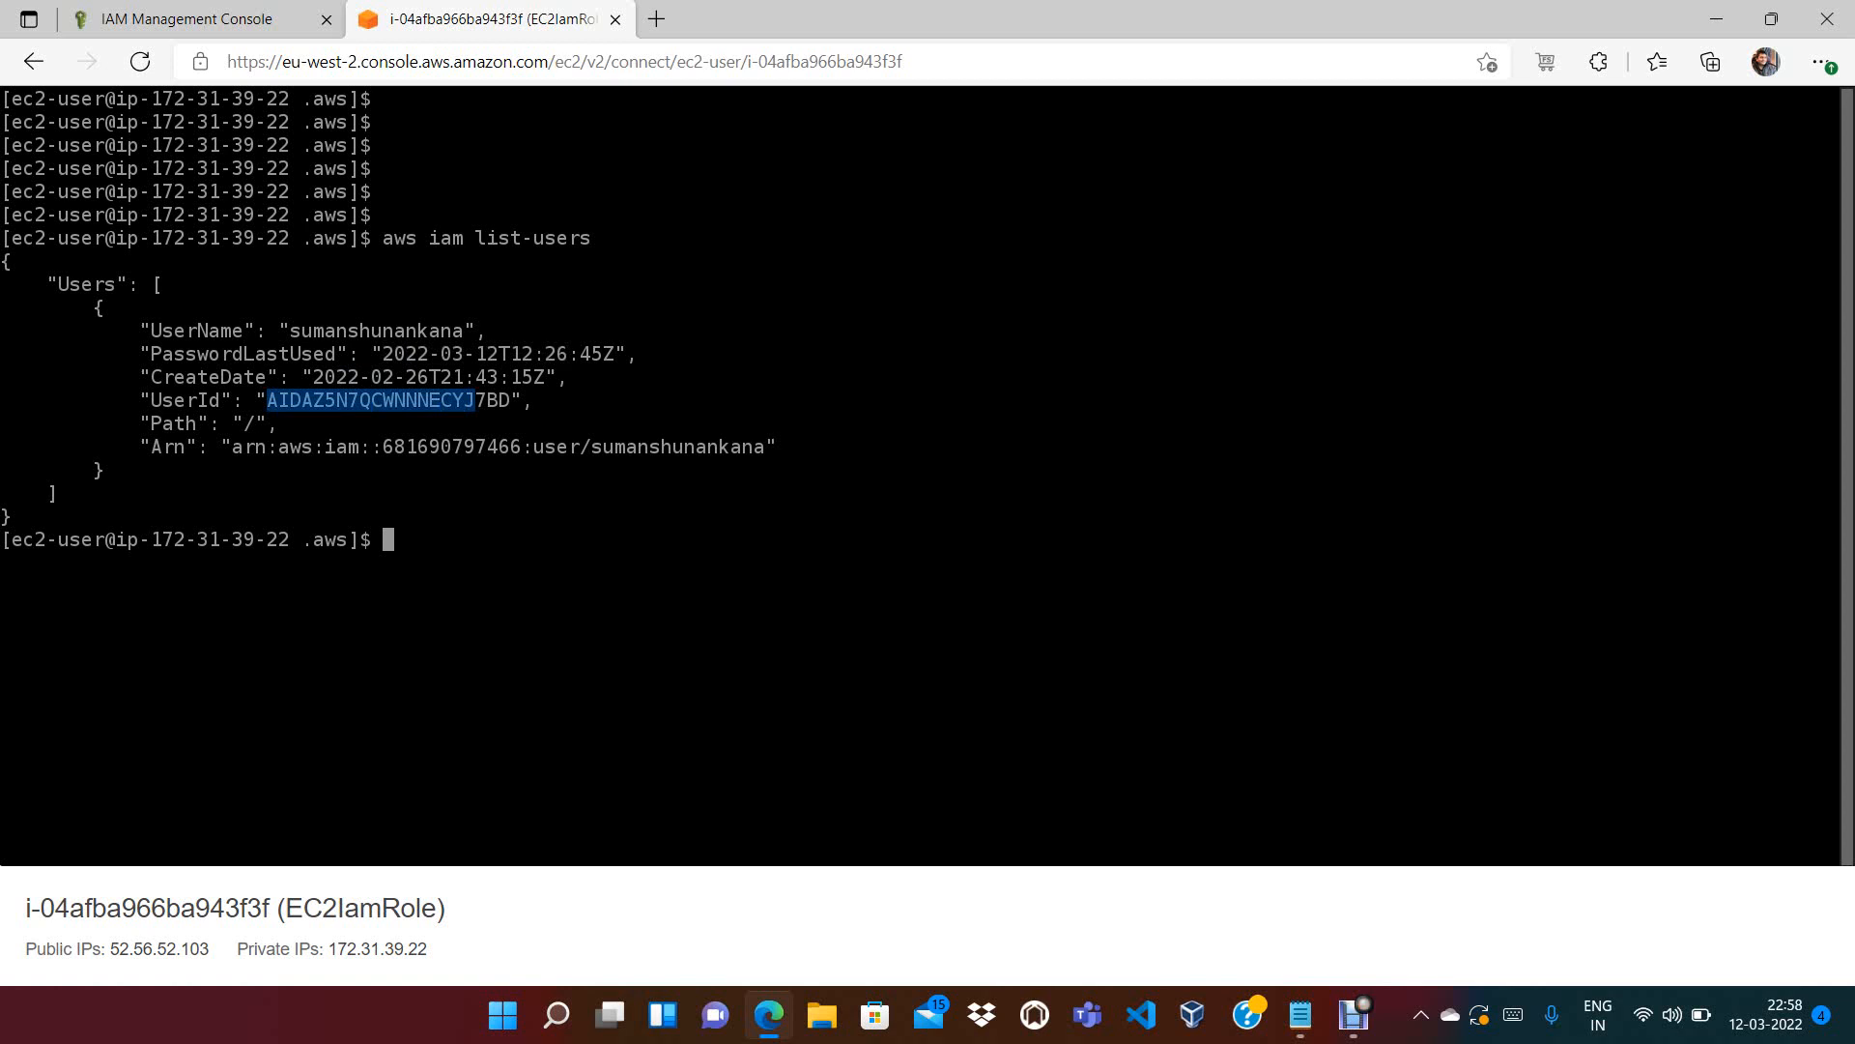
drag(233, 423, 765, 447)
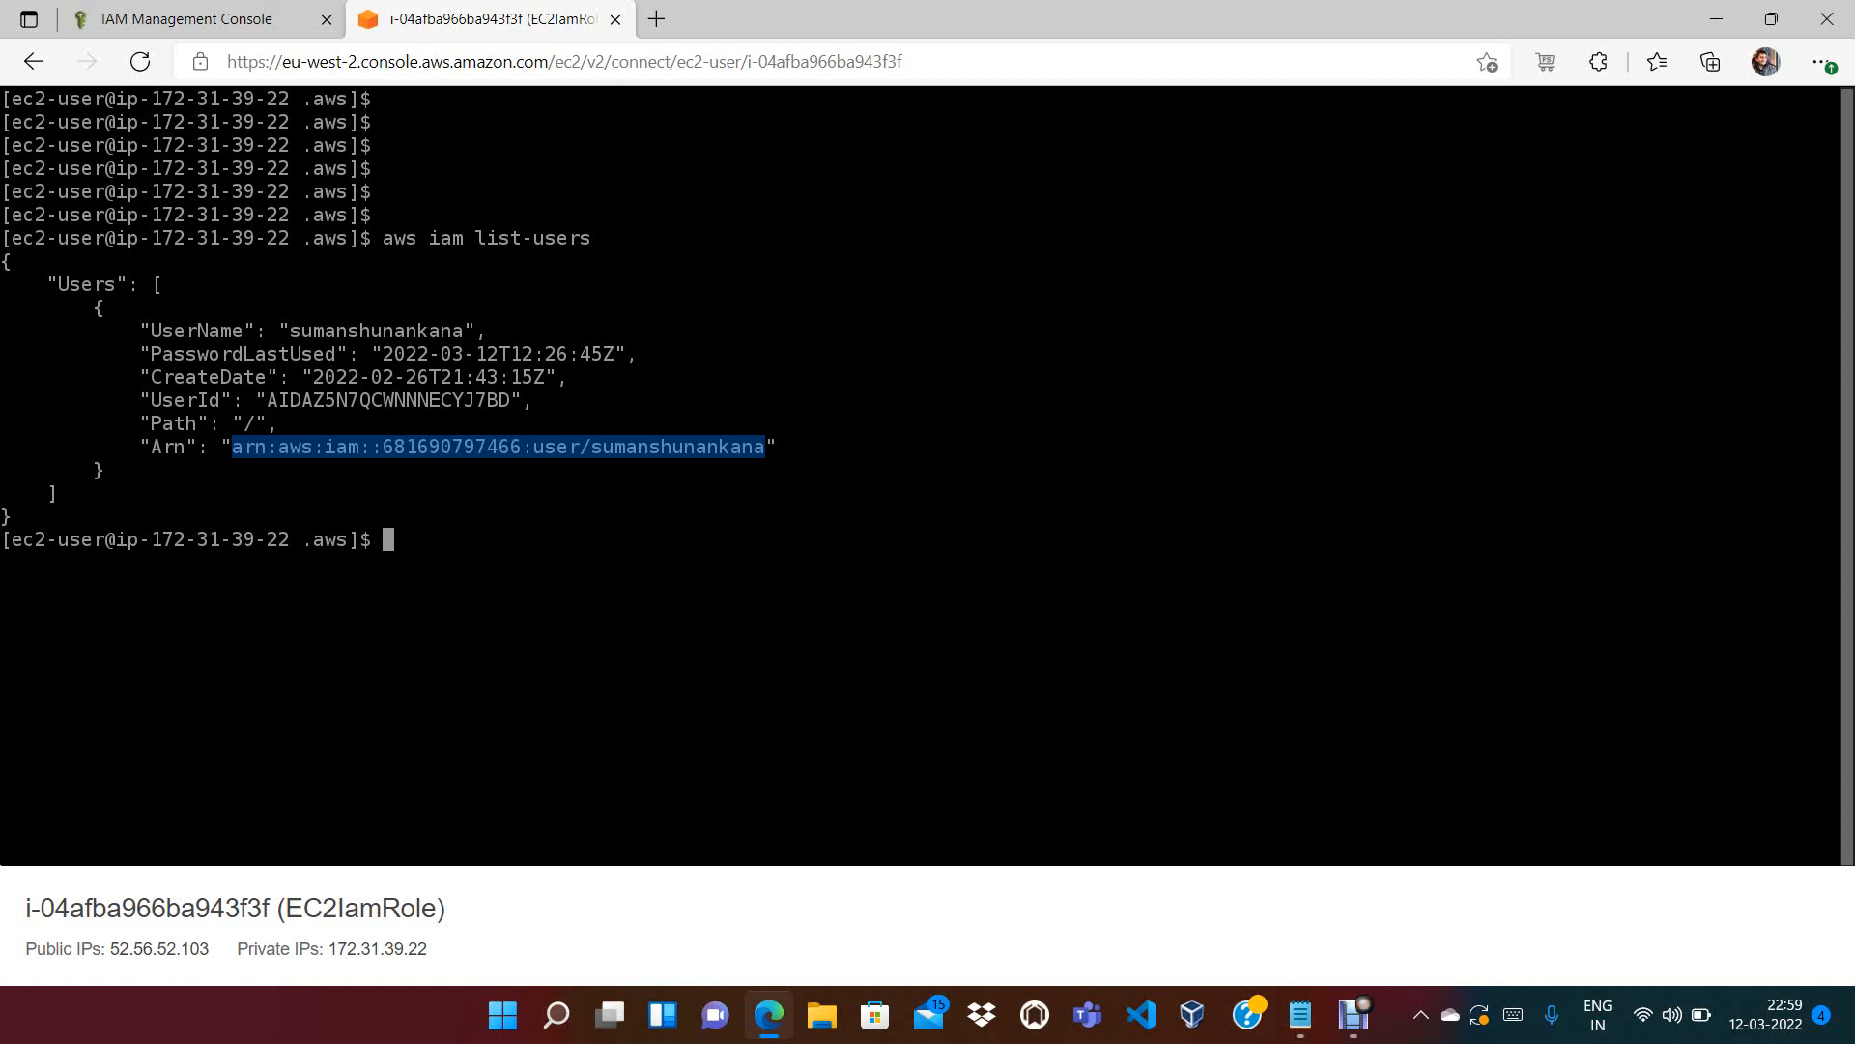
drag(290, 331, 430, 331)
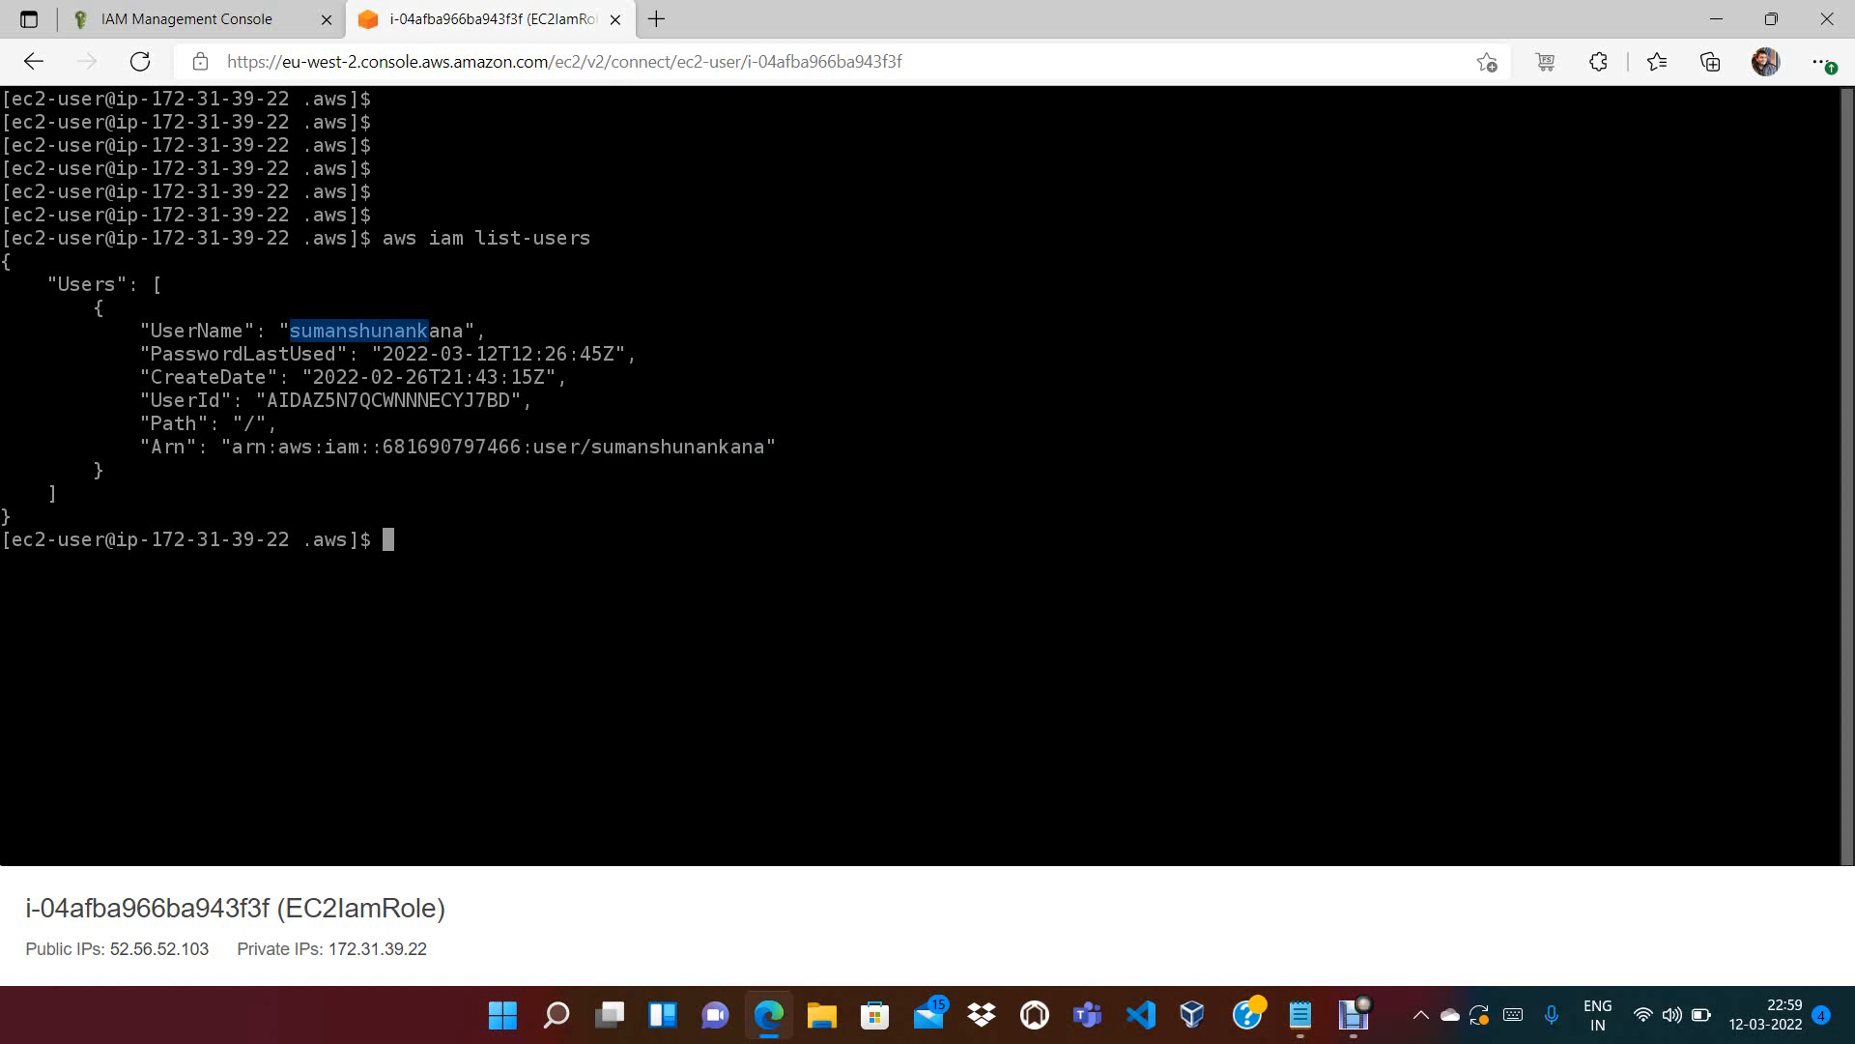
click(174, 19)
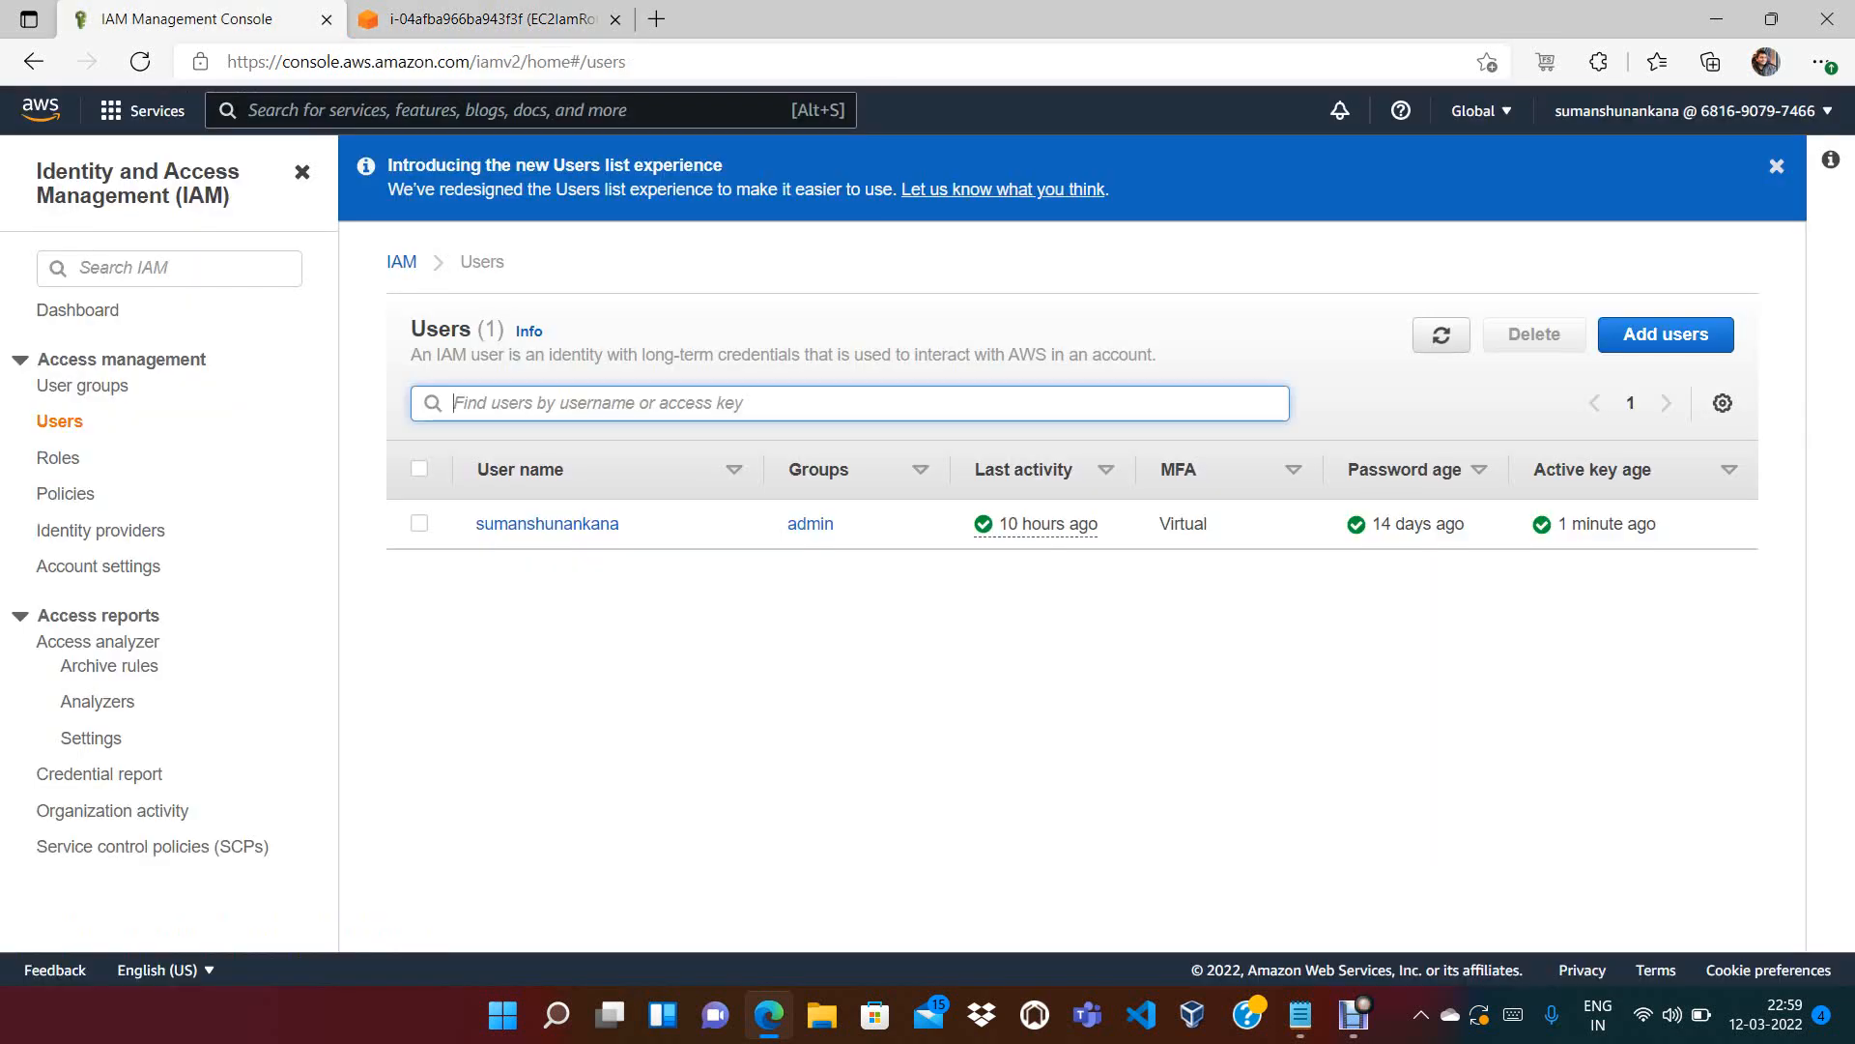
Expand the user's AdministratorAccess policy and highlight its Allow effect and Resource "*"
click(547, 523)
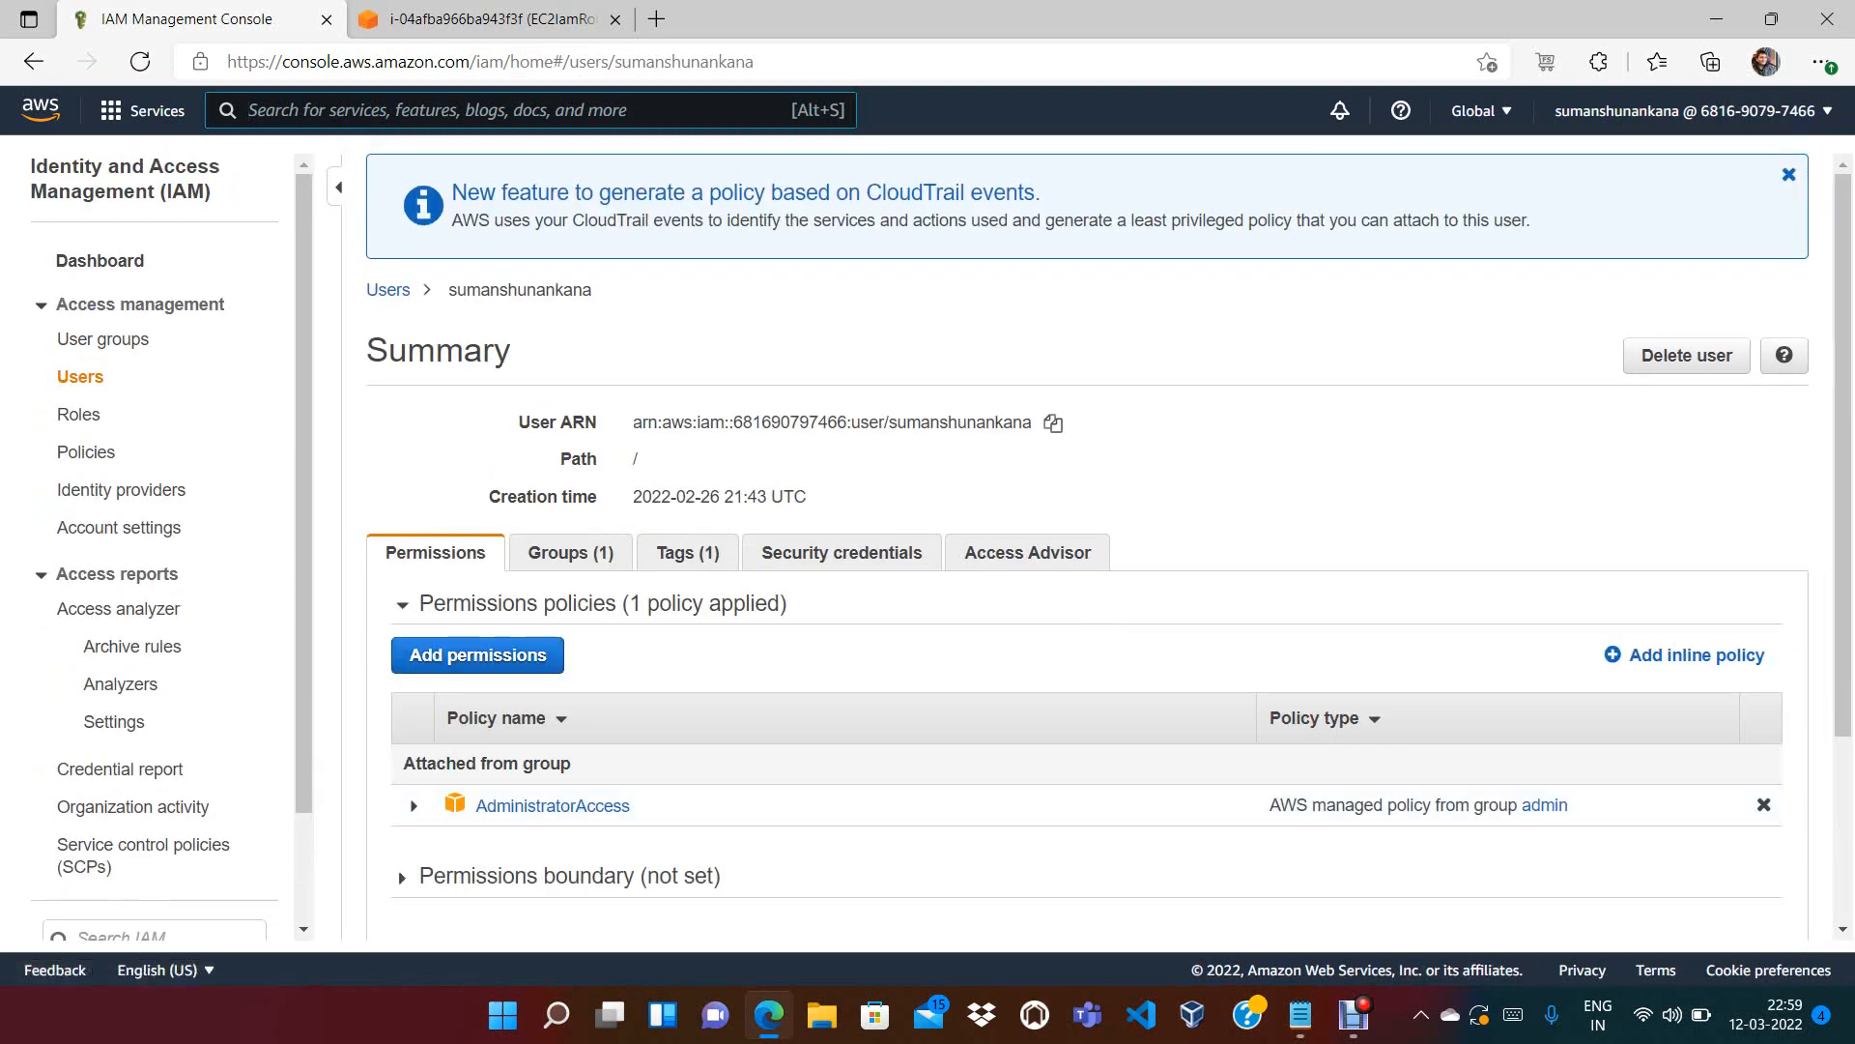
click(414, 806)
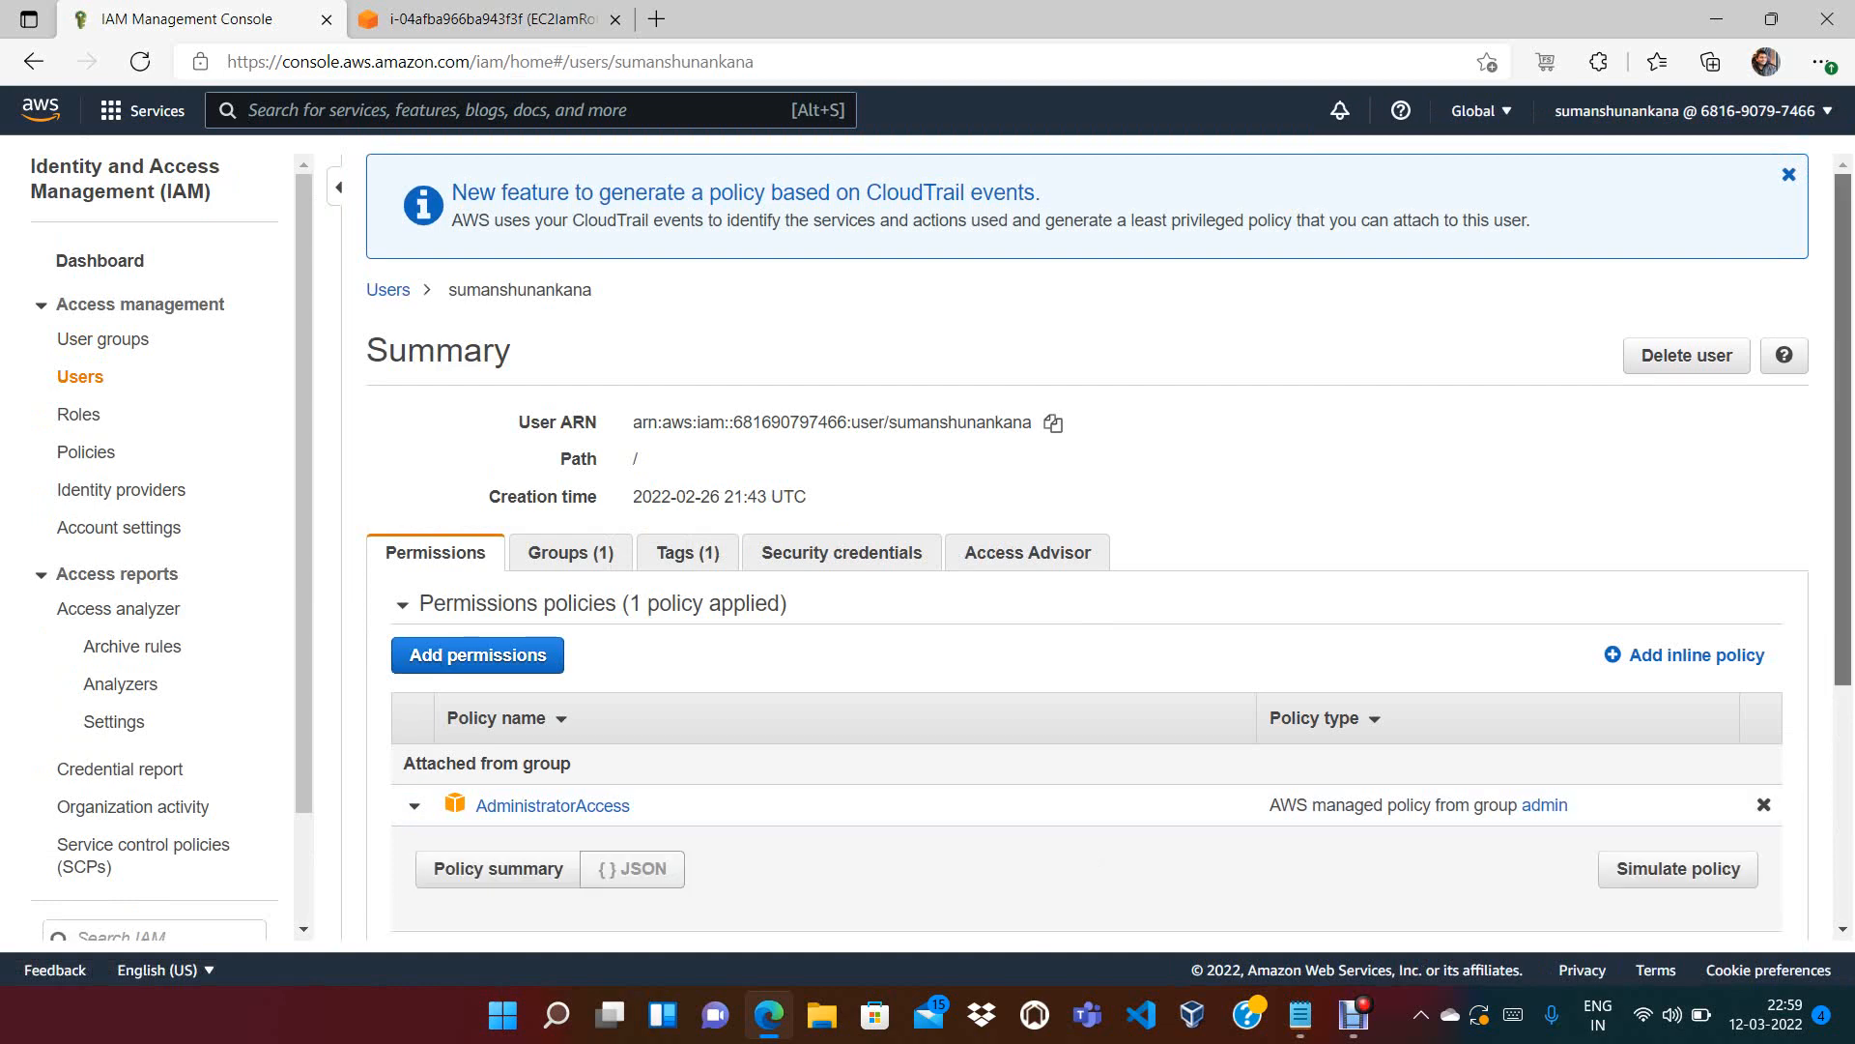
scroll(1109, 549, down, 3)
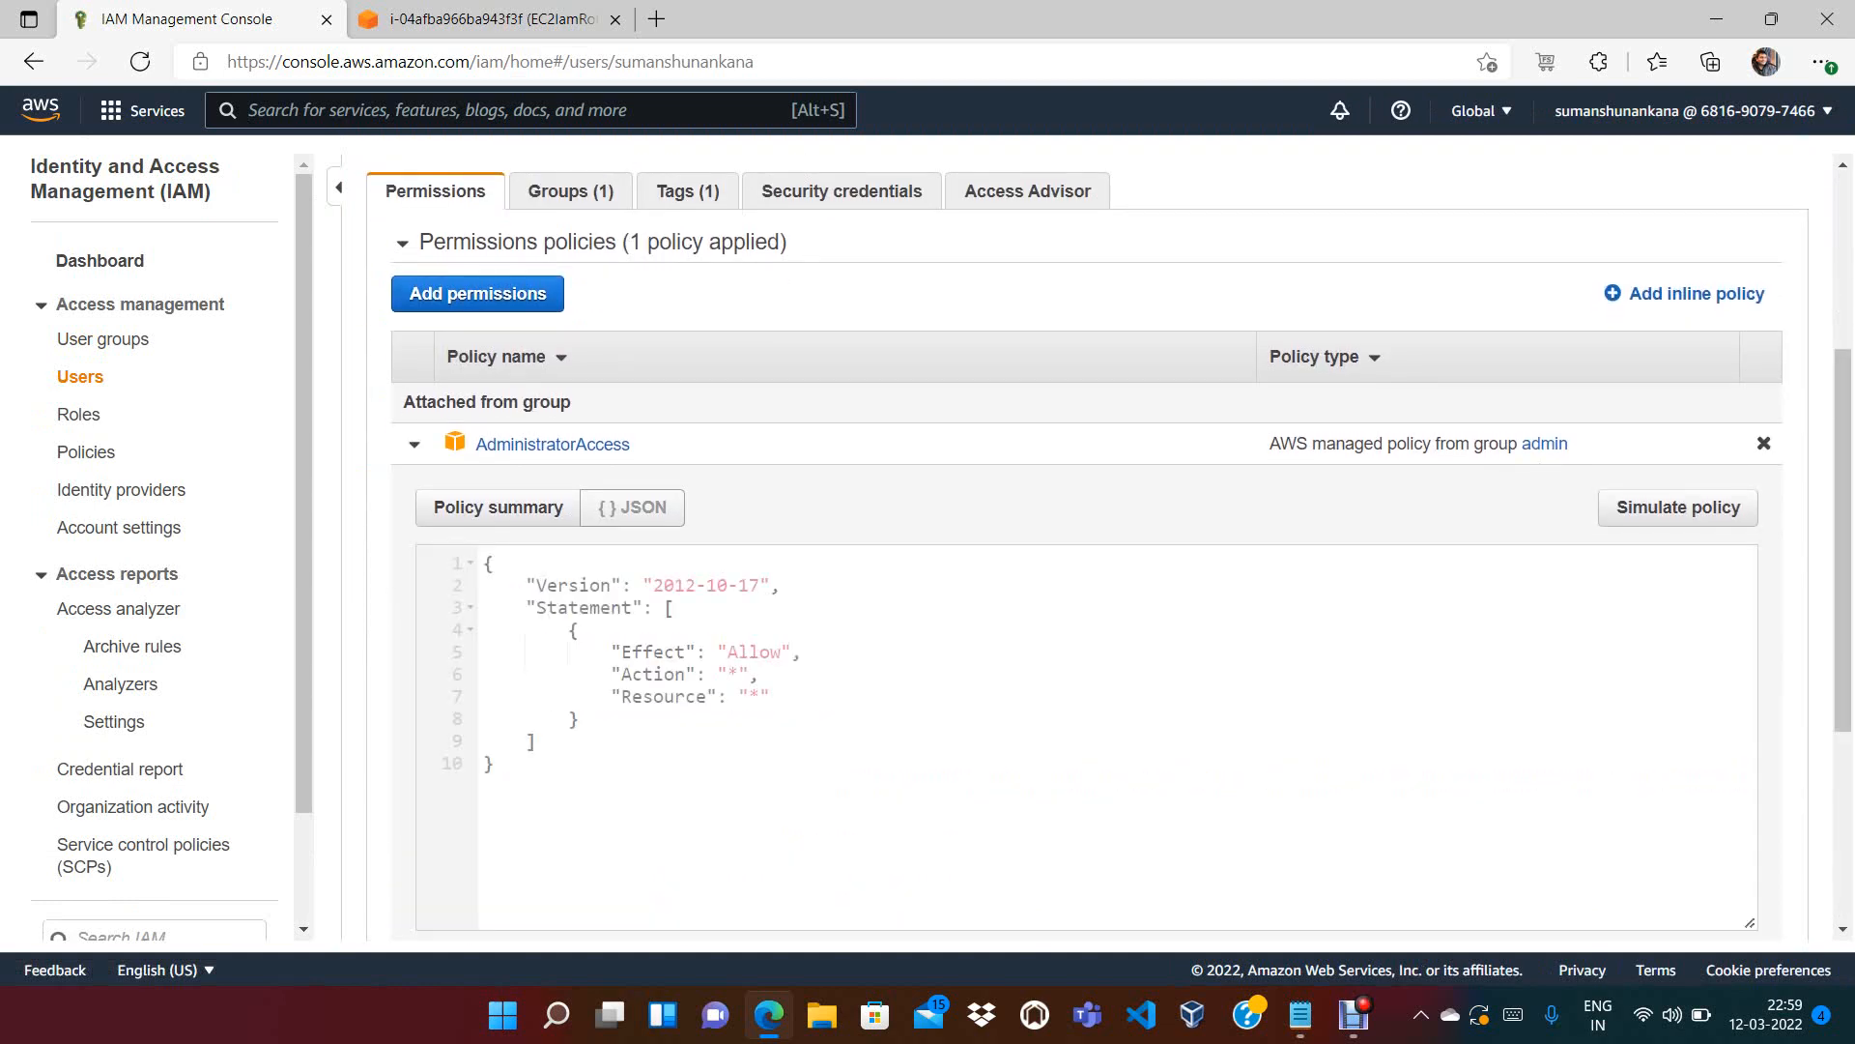
drag(611, 674, 760, 652)
click(762, 667)
drag(771, 695, 600, 696)
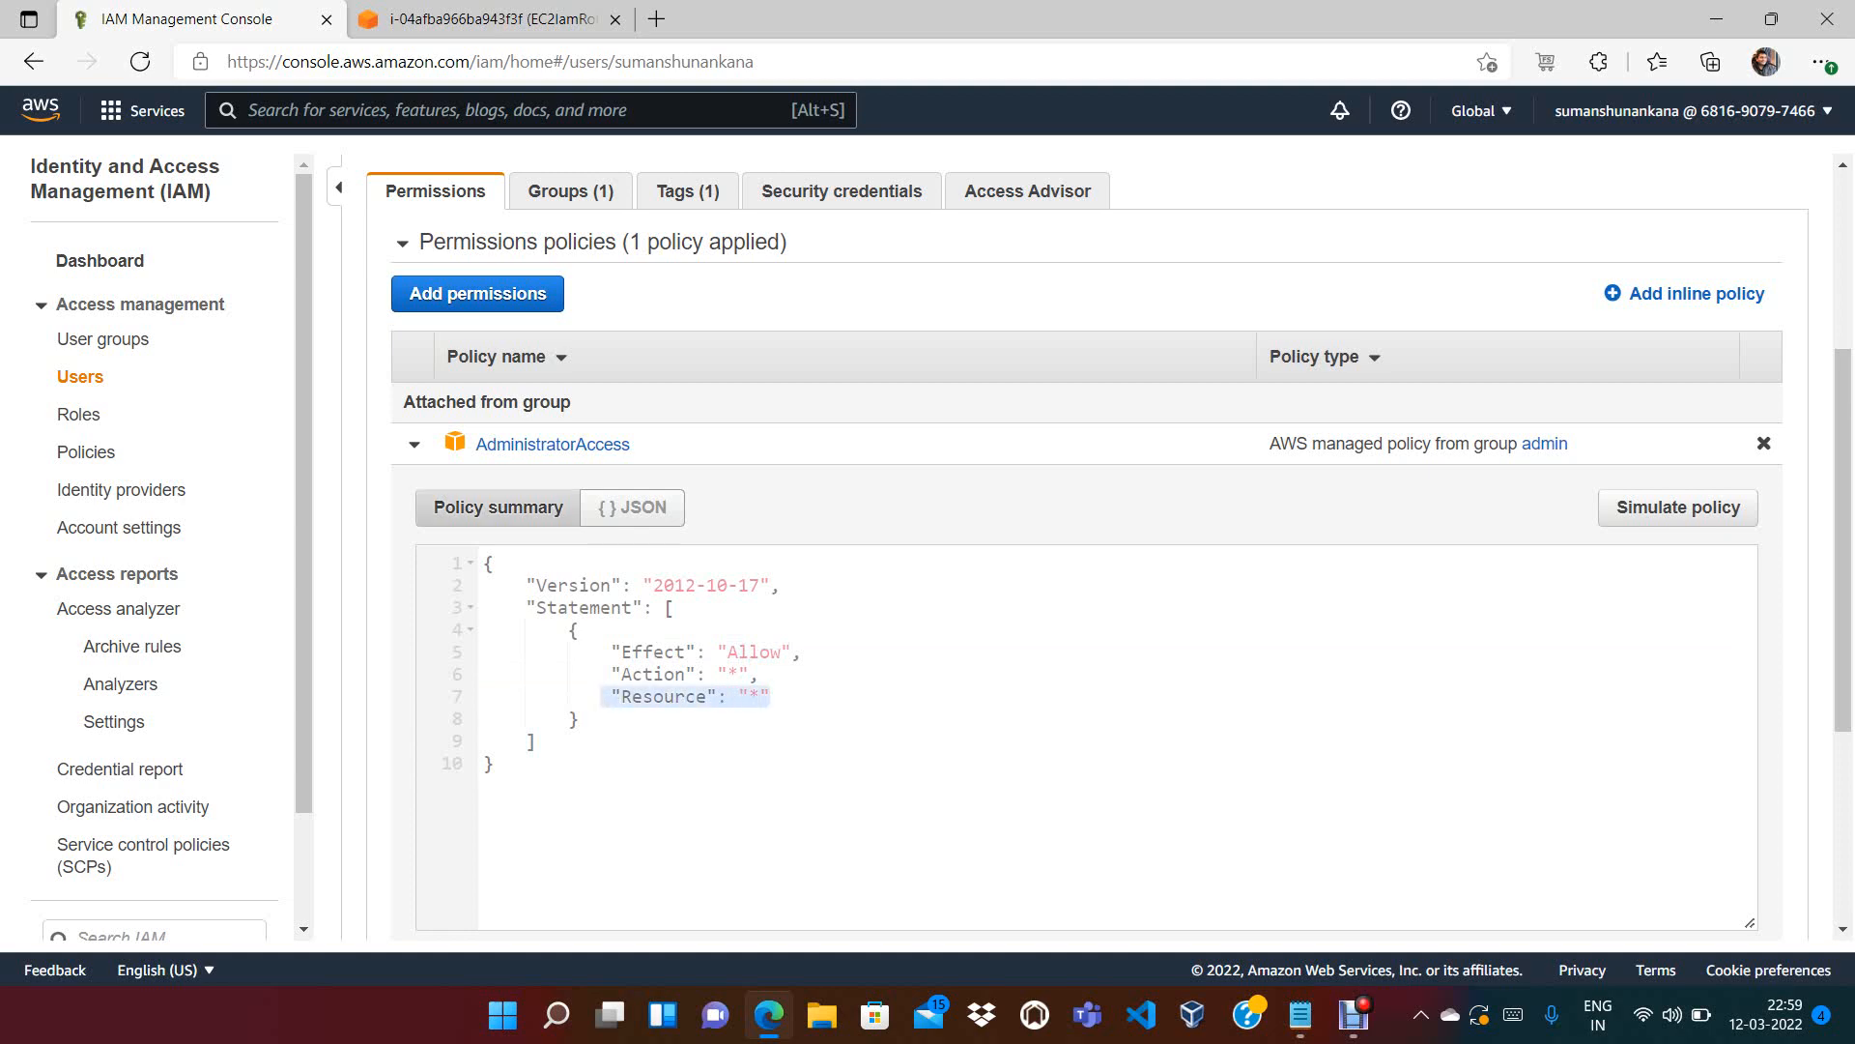
click(413, 445)
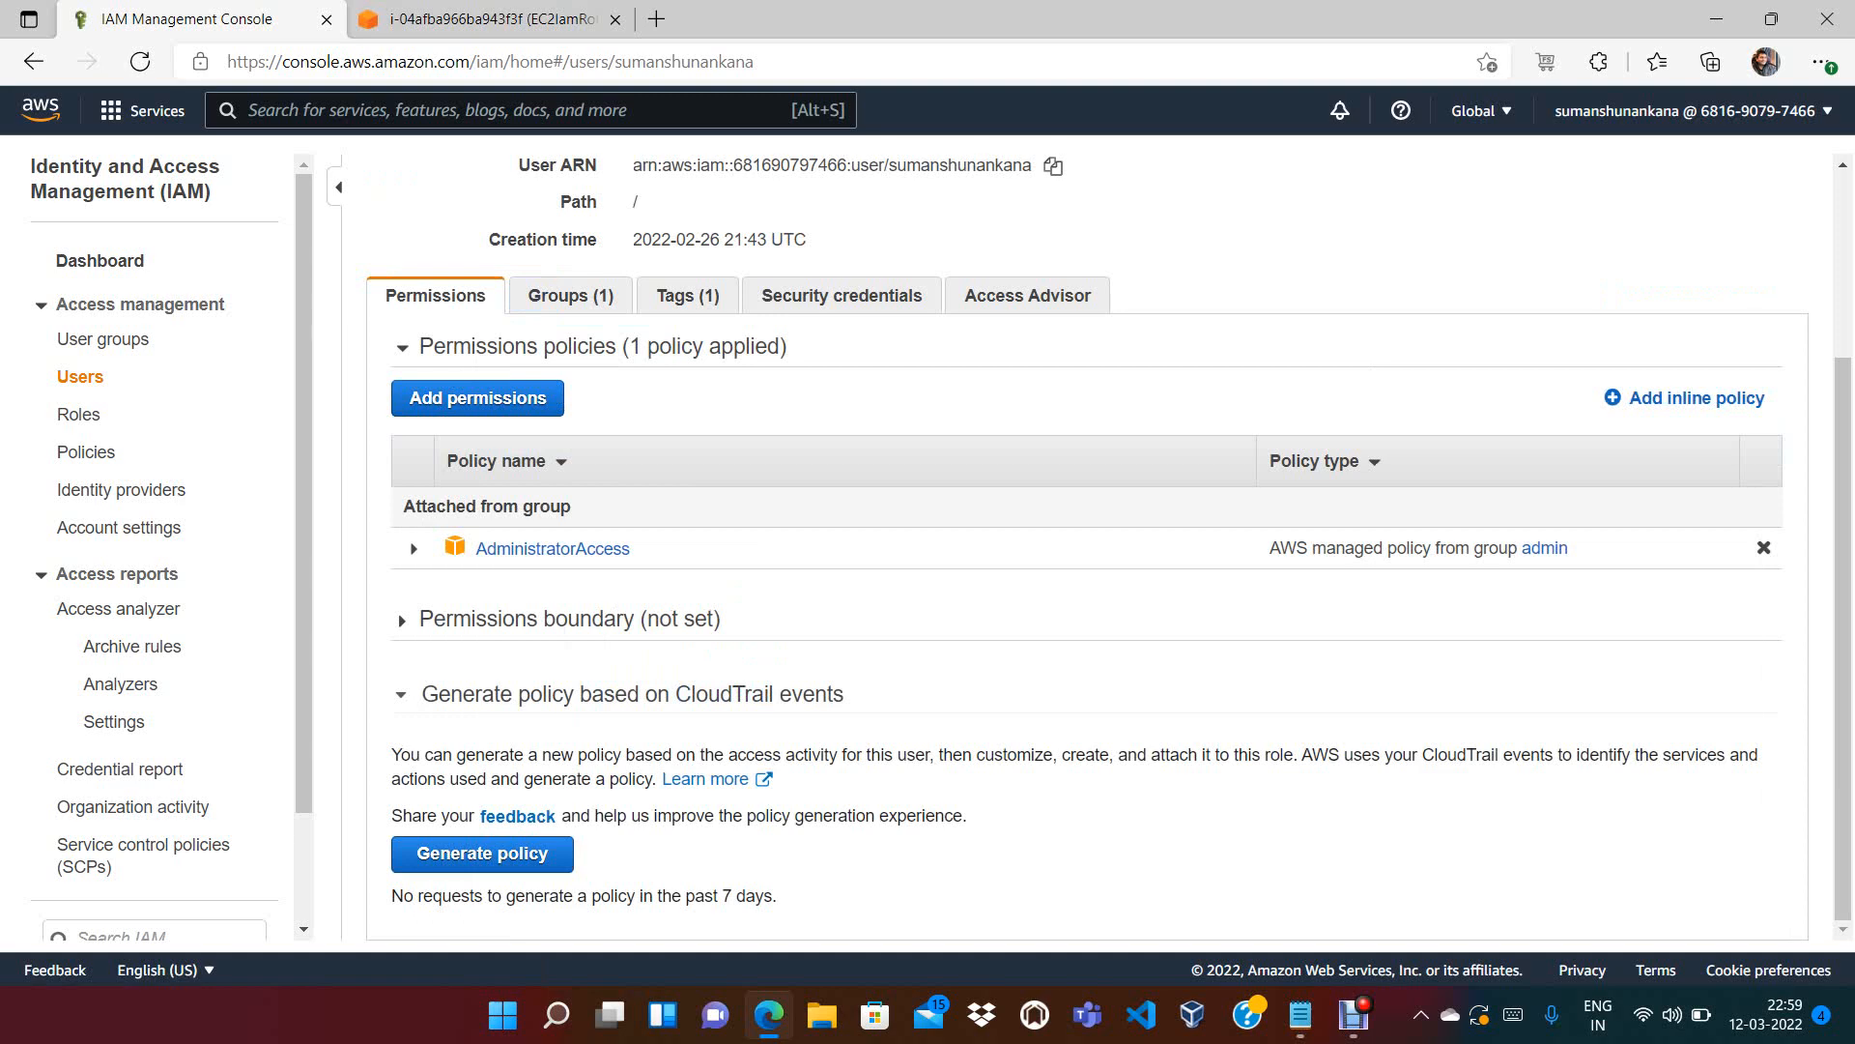
scroll(1087, 541, up, 3)
Go back to the Users list and the terminal's list-users output
click(80, 377)
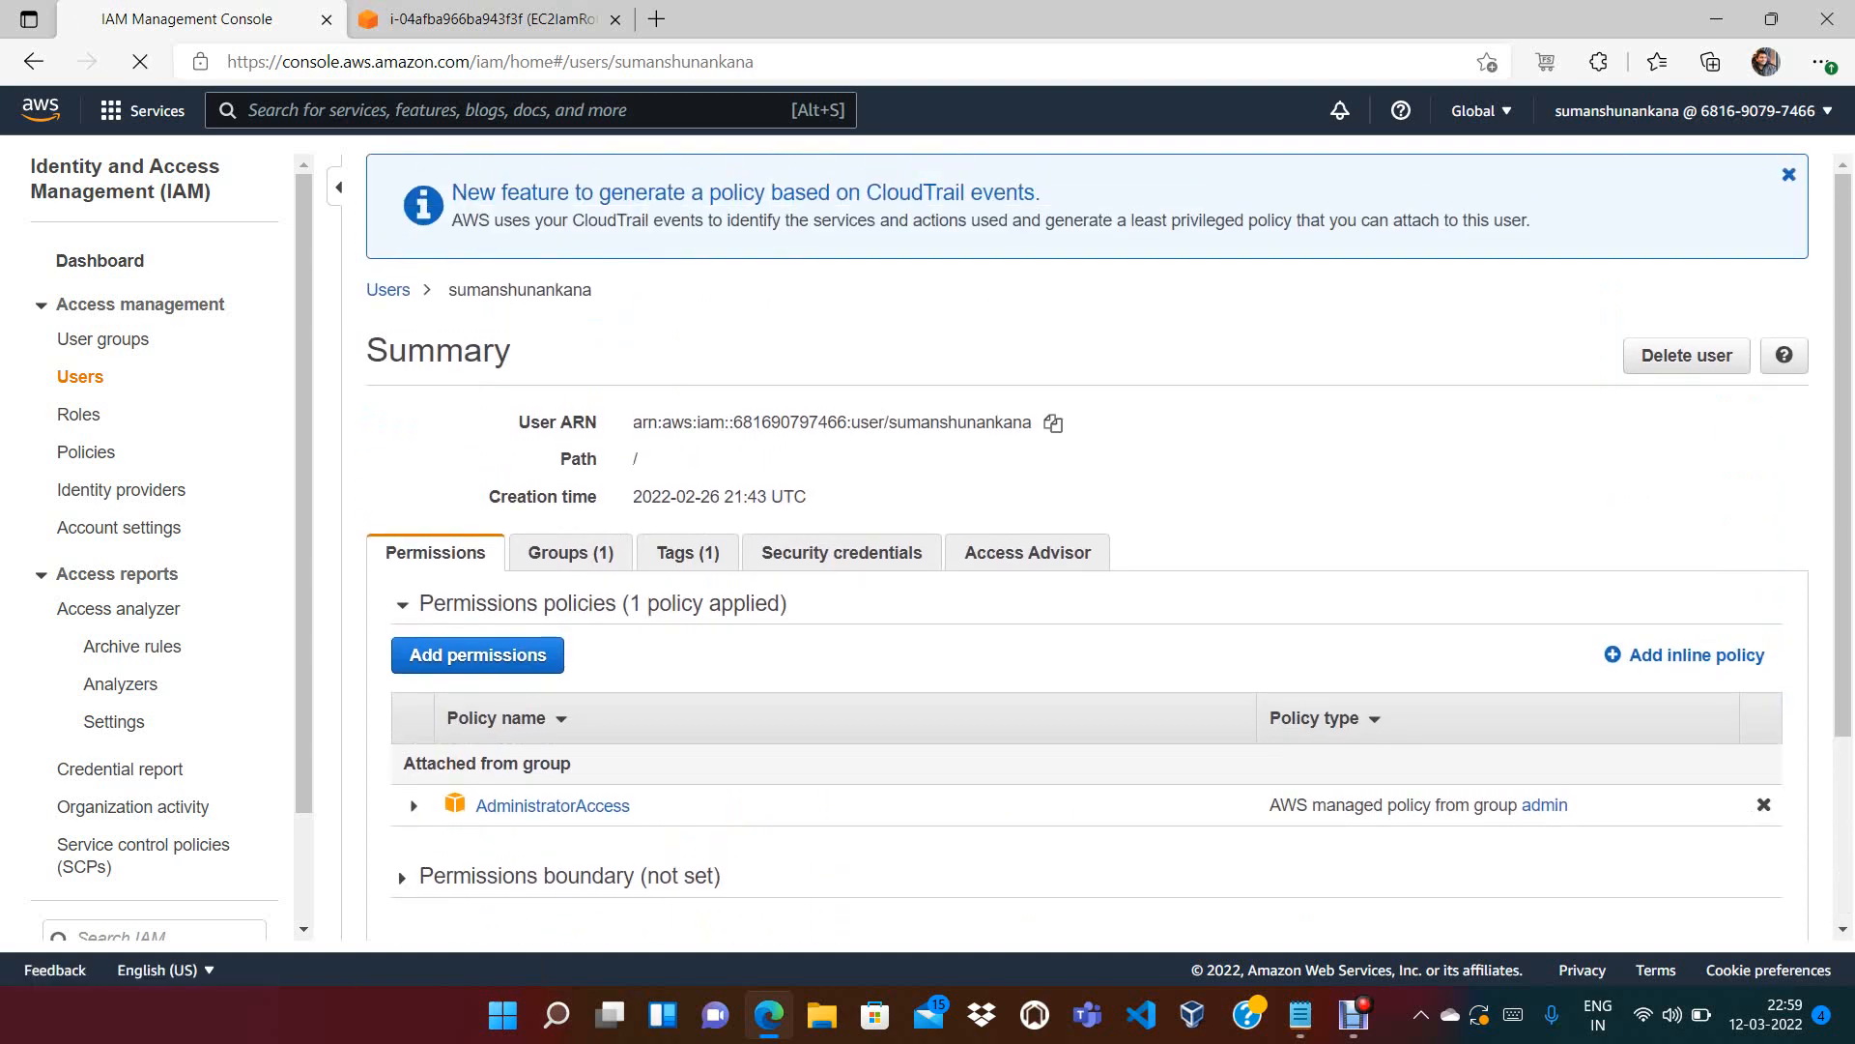
click(491, 20)
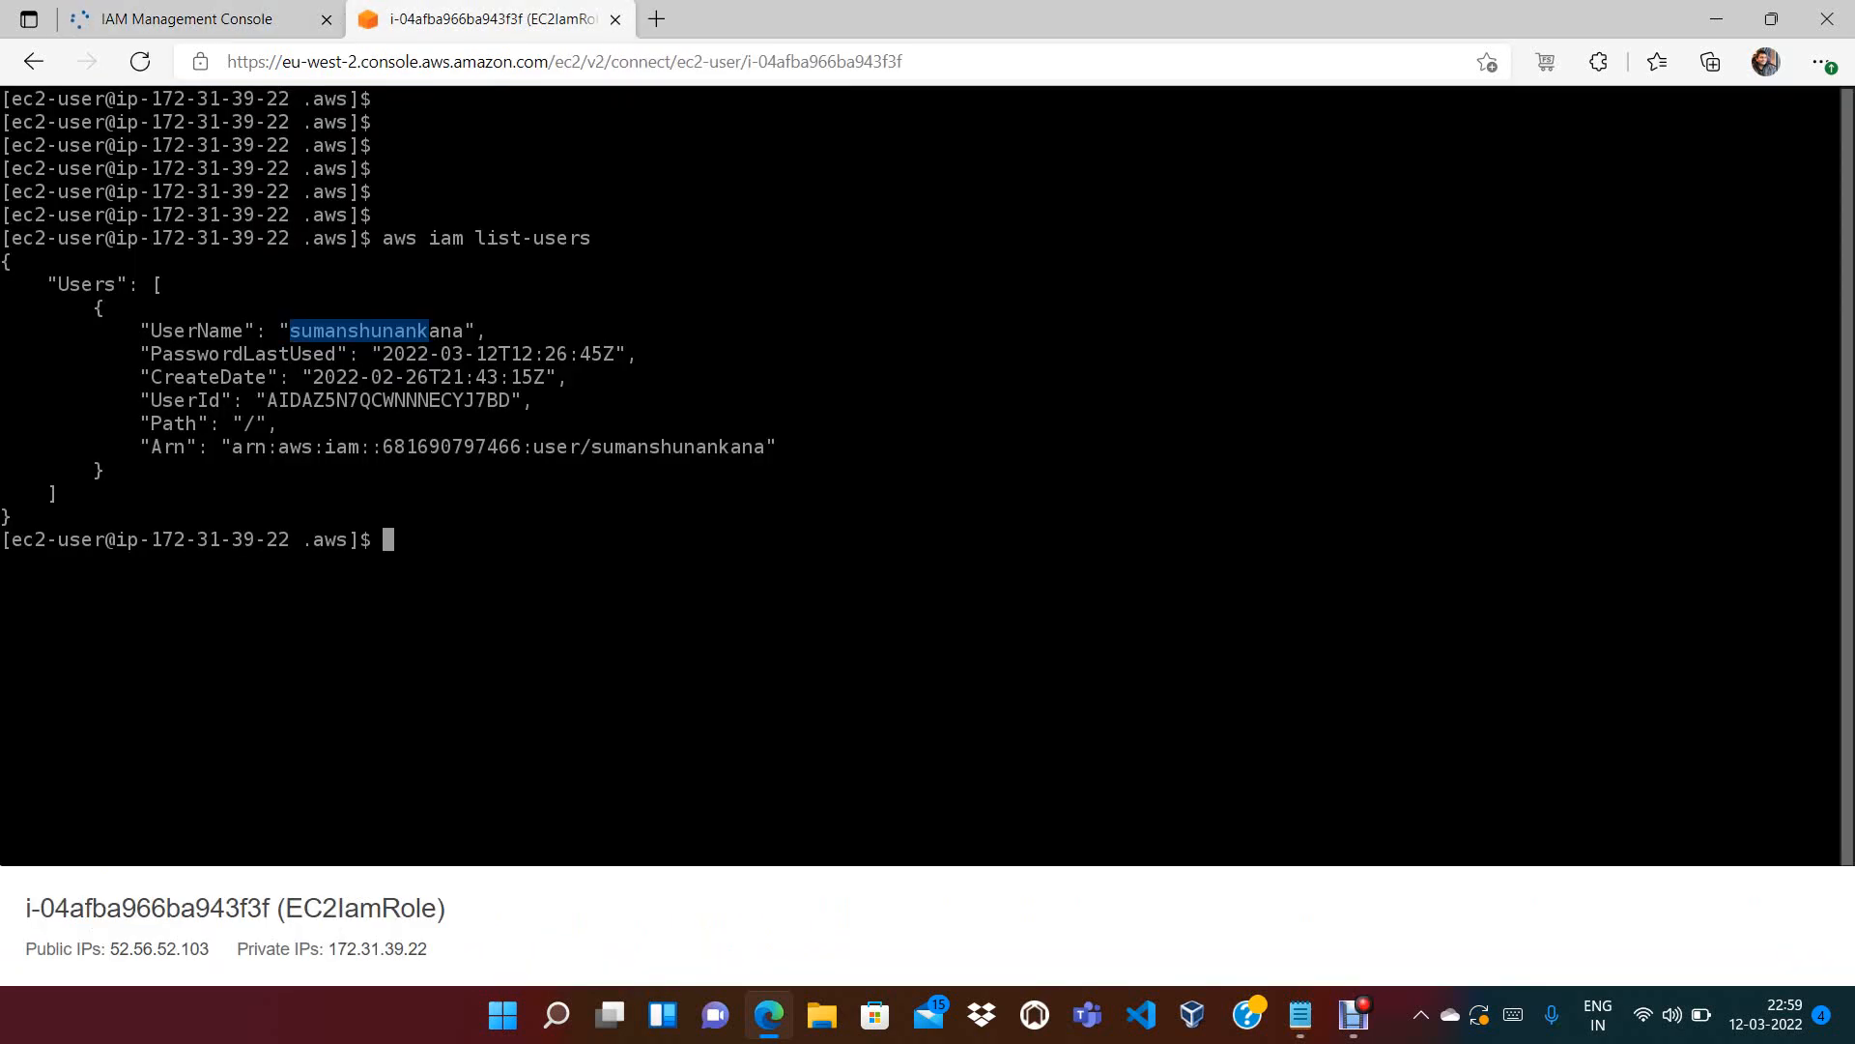
click(401, 540)
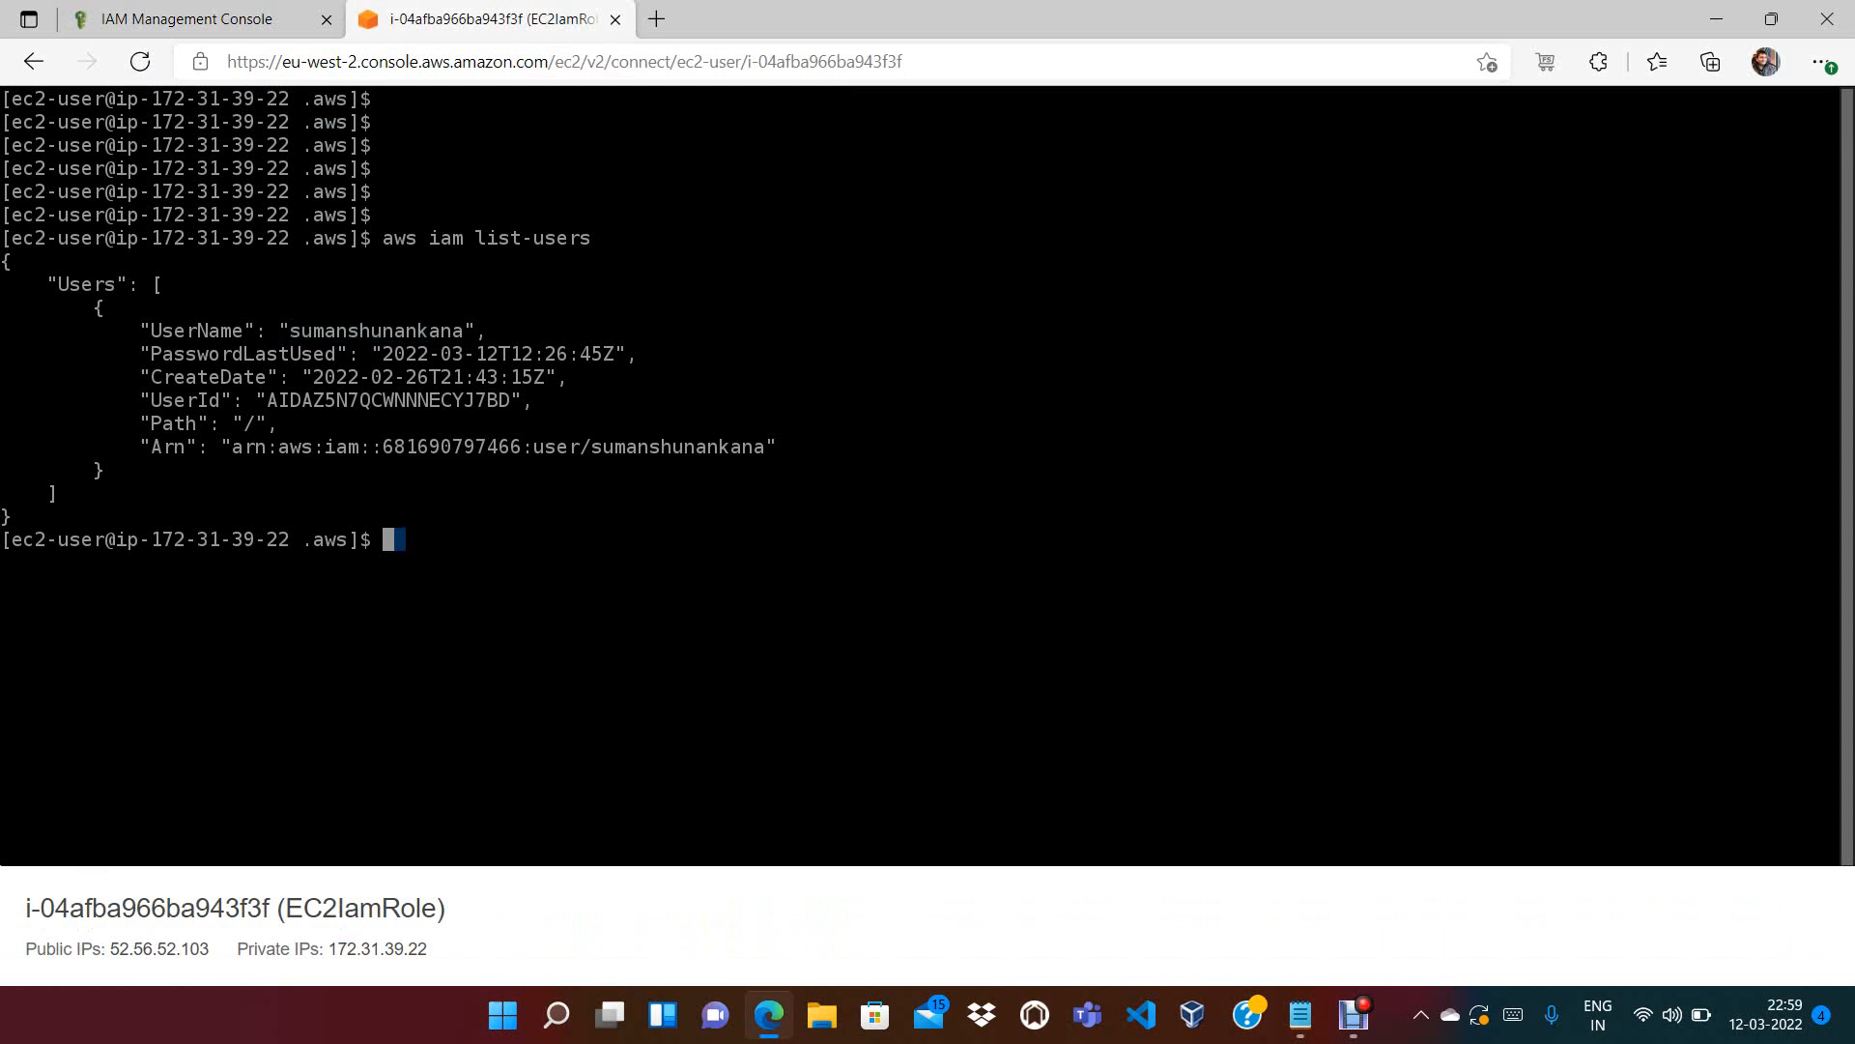
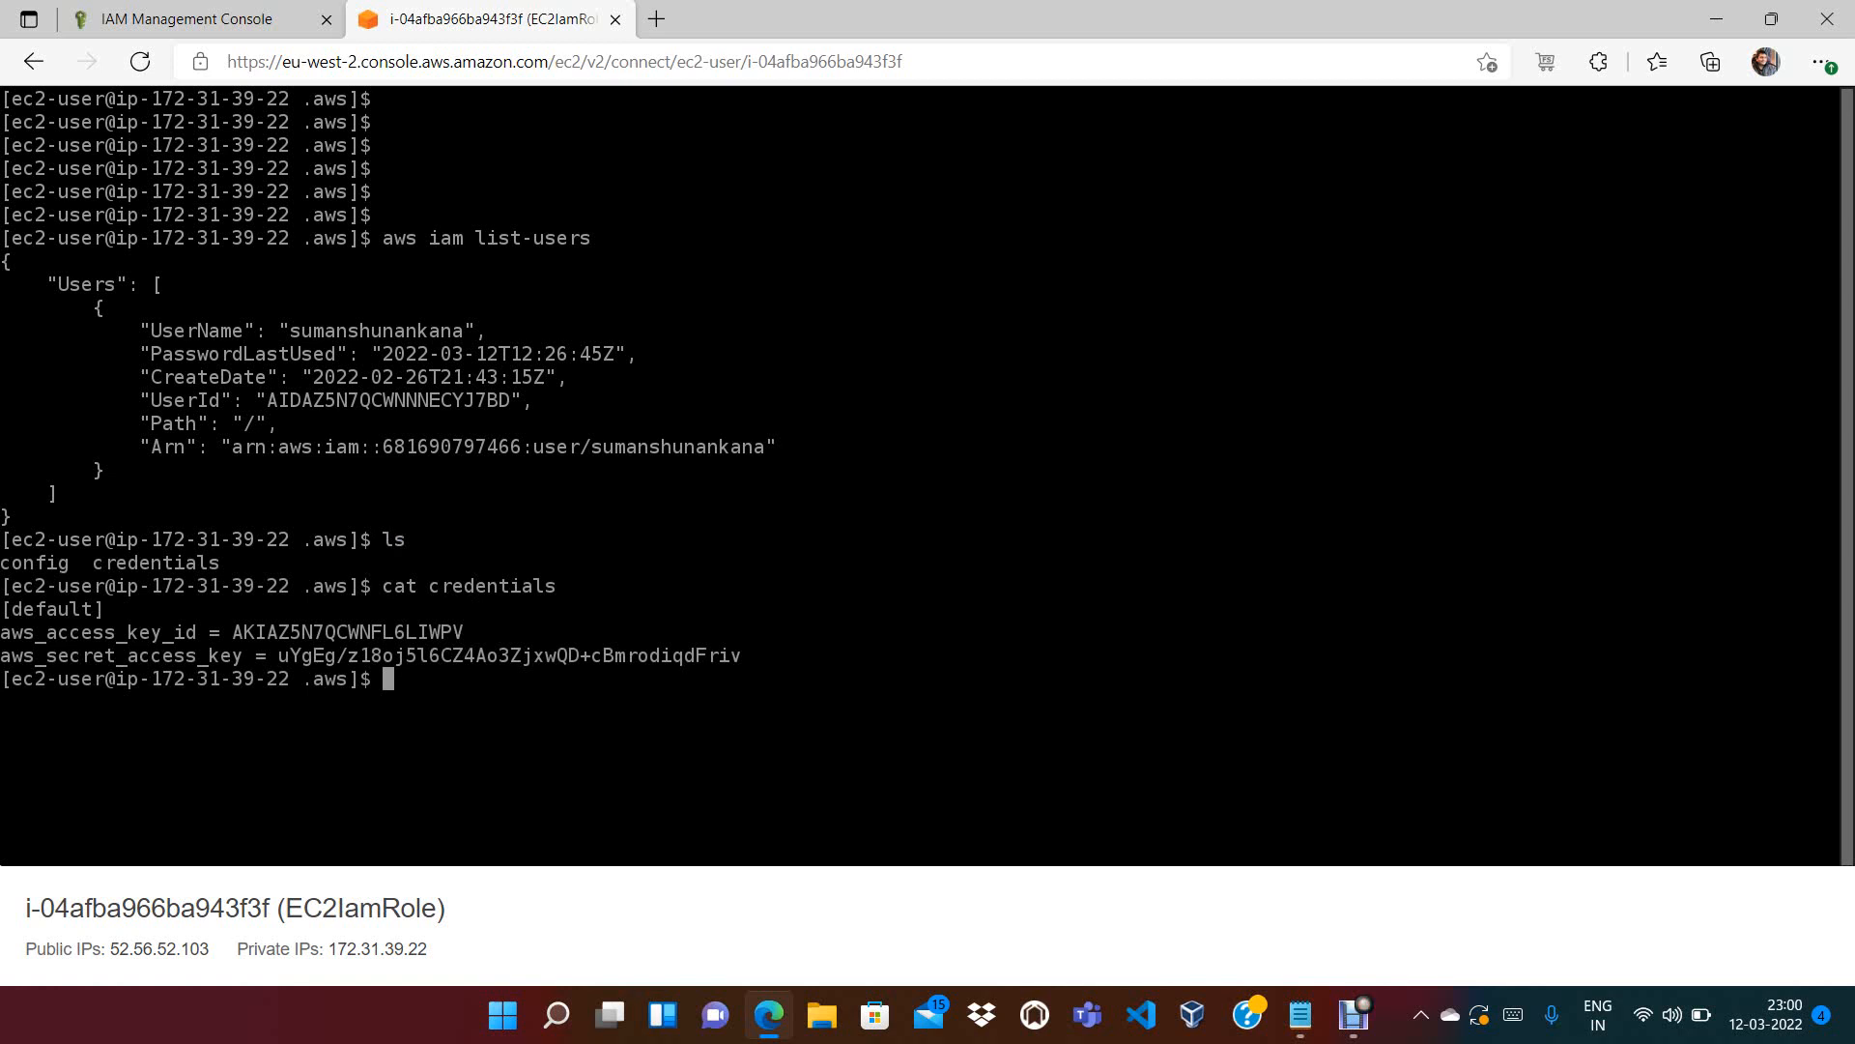
Open the IAM user's detail page from the Users list, then go back to the instance terminal
click(198, 20)
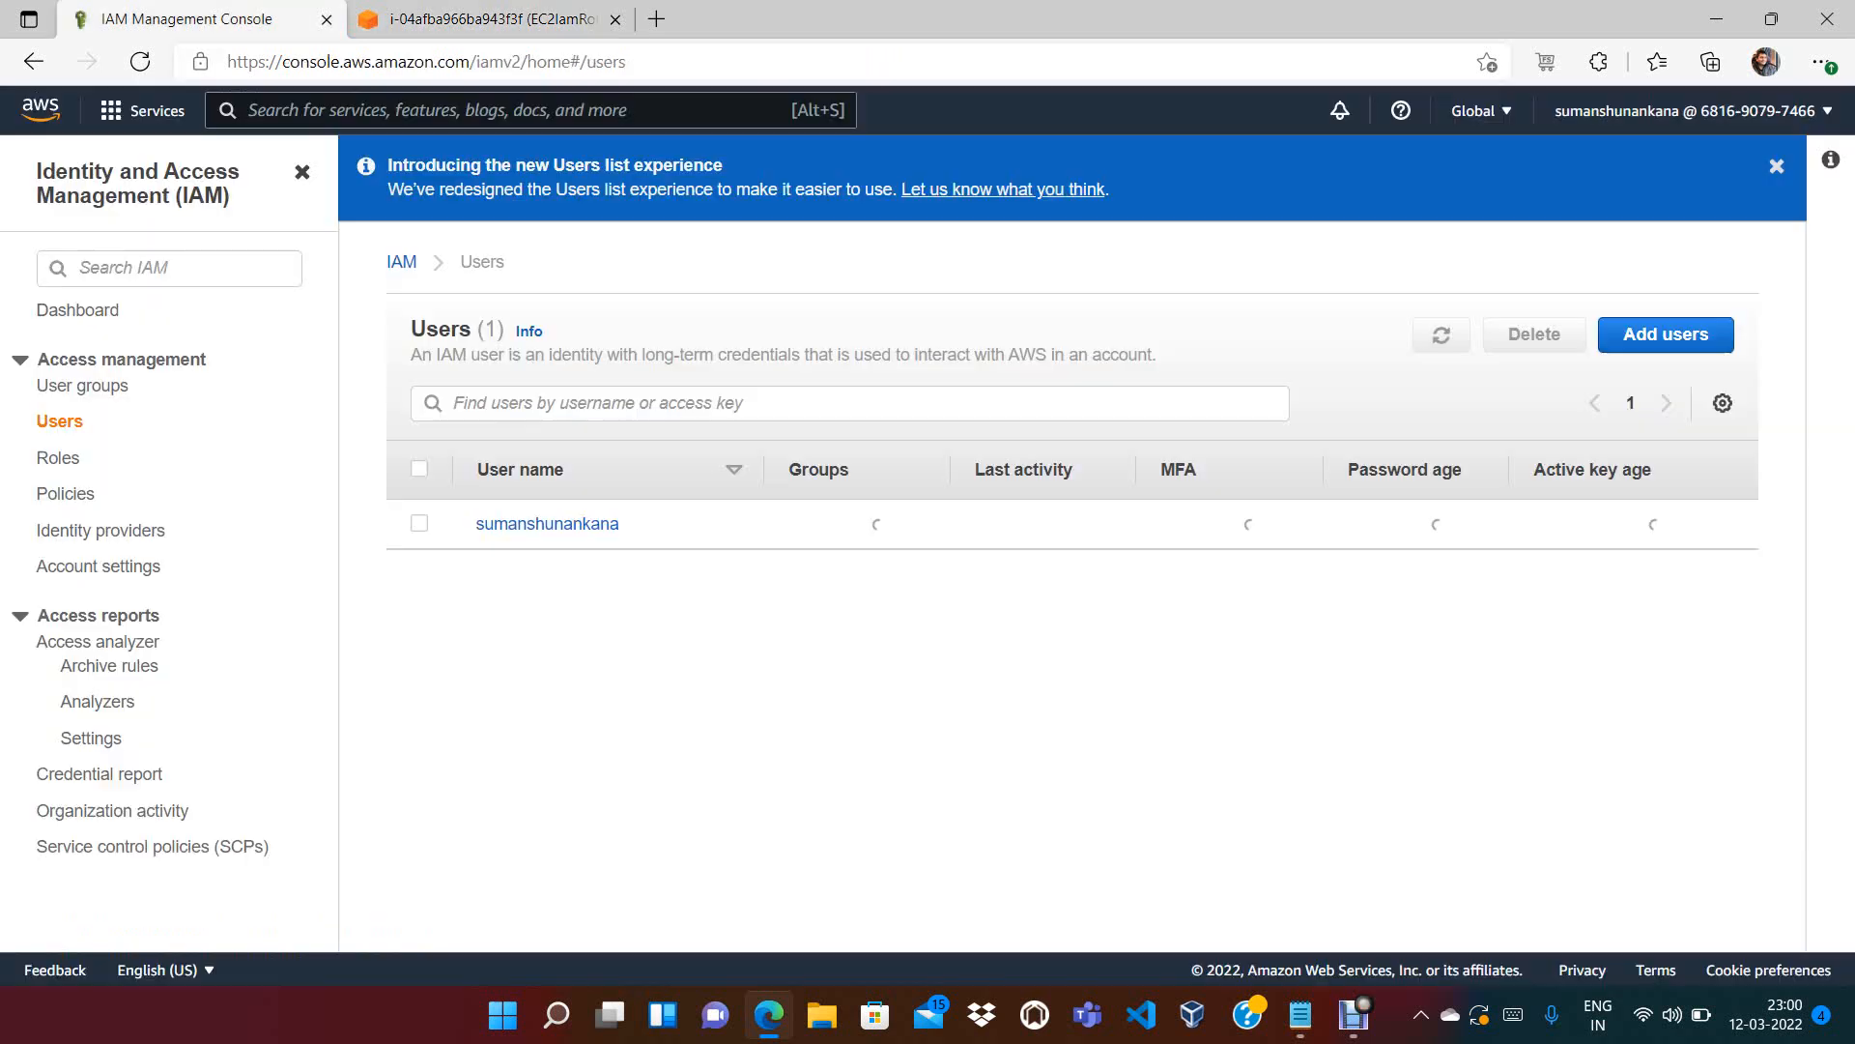
click(547, 523)
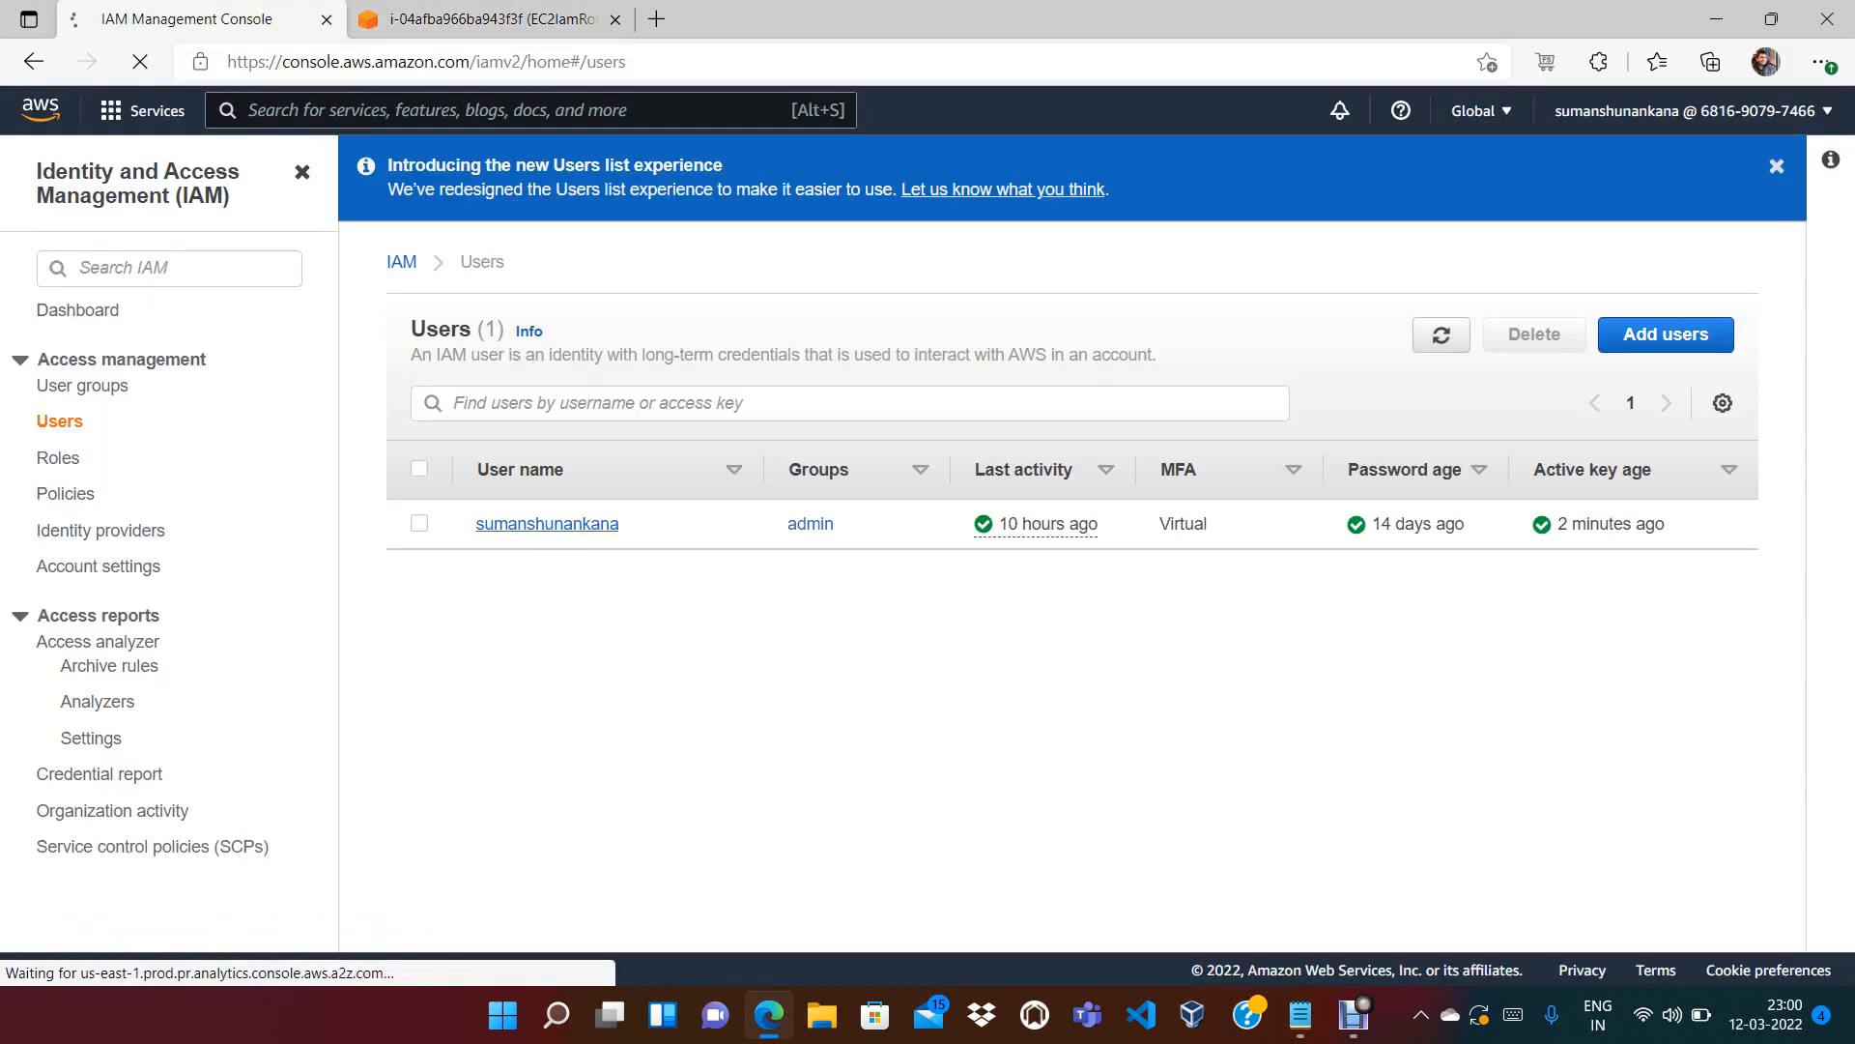
key(ctrl+Tab)
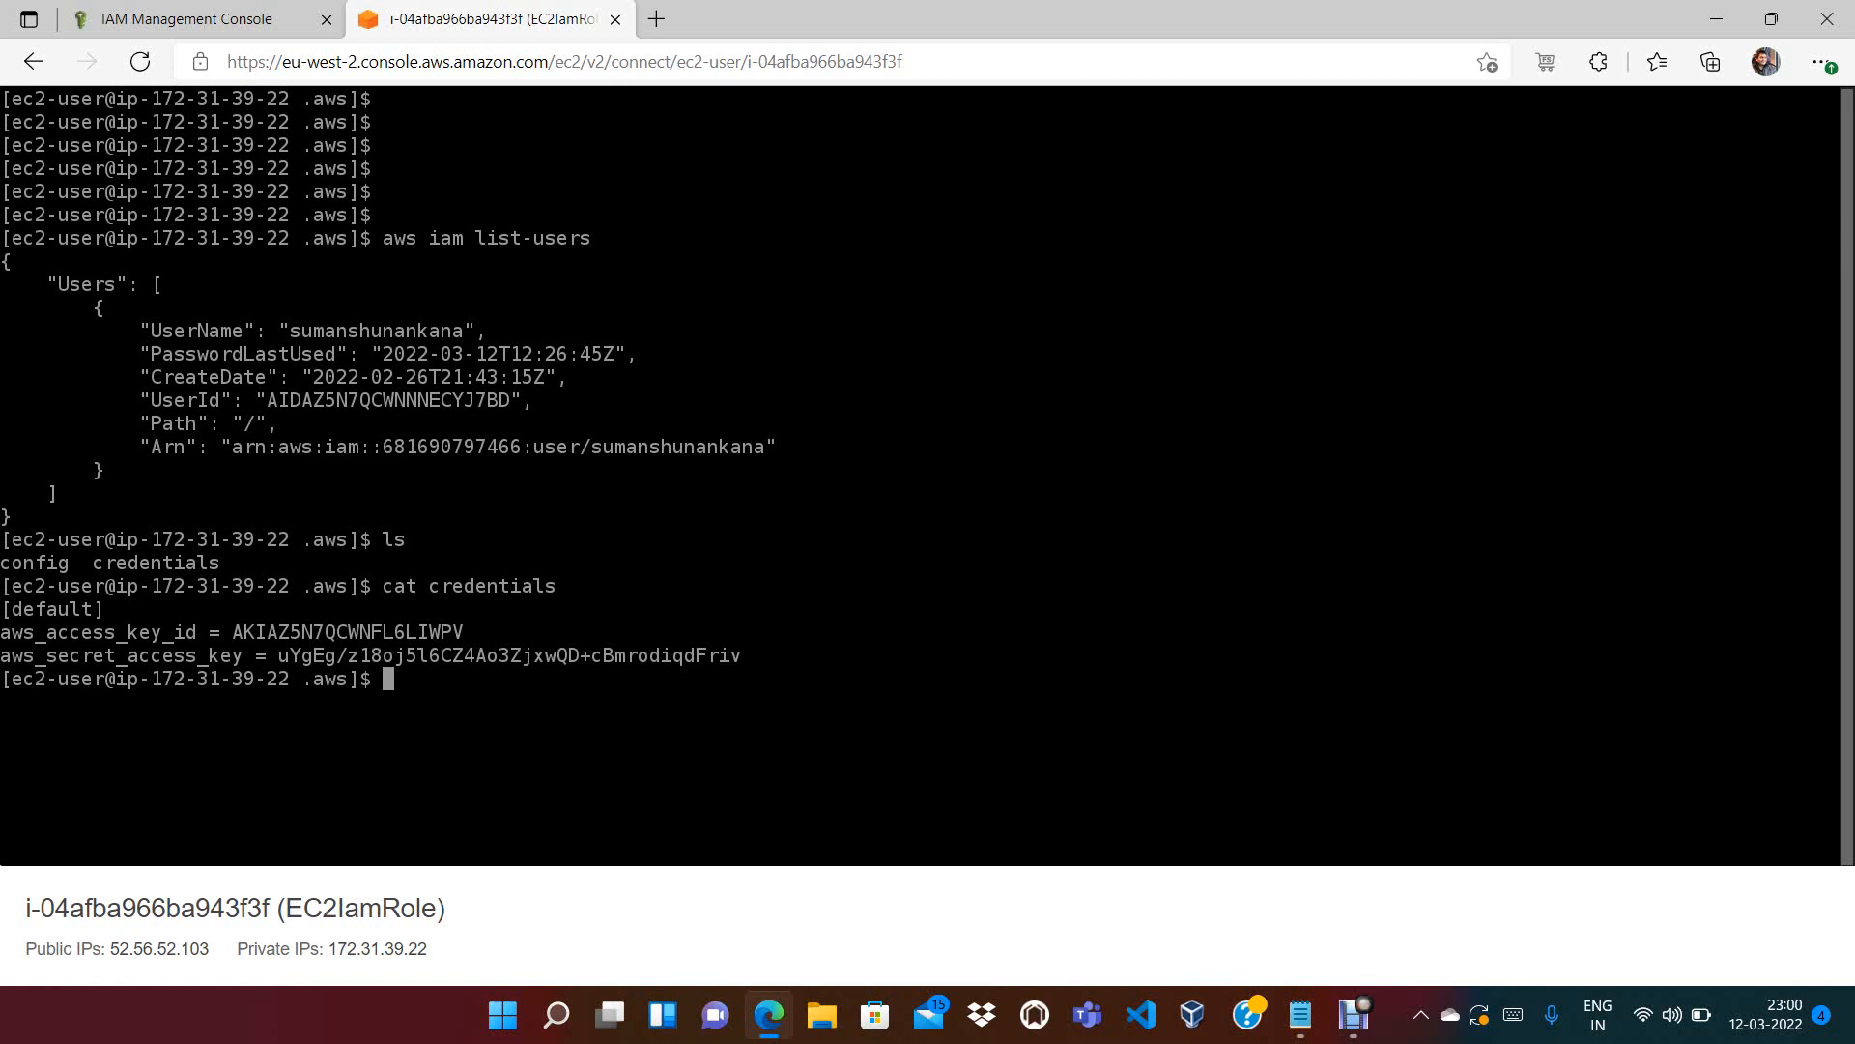
Highlight the returned users list and the 'aws iam list-users' command in the terminal
drag(48, 284, 151, 493)
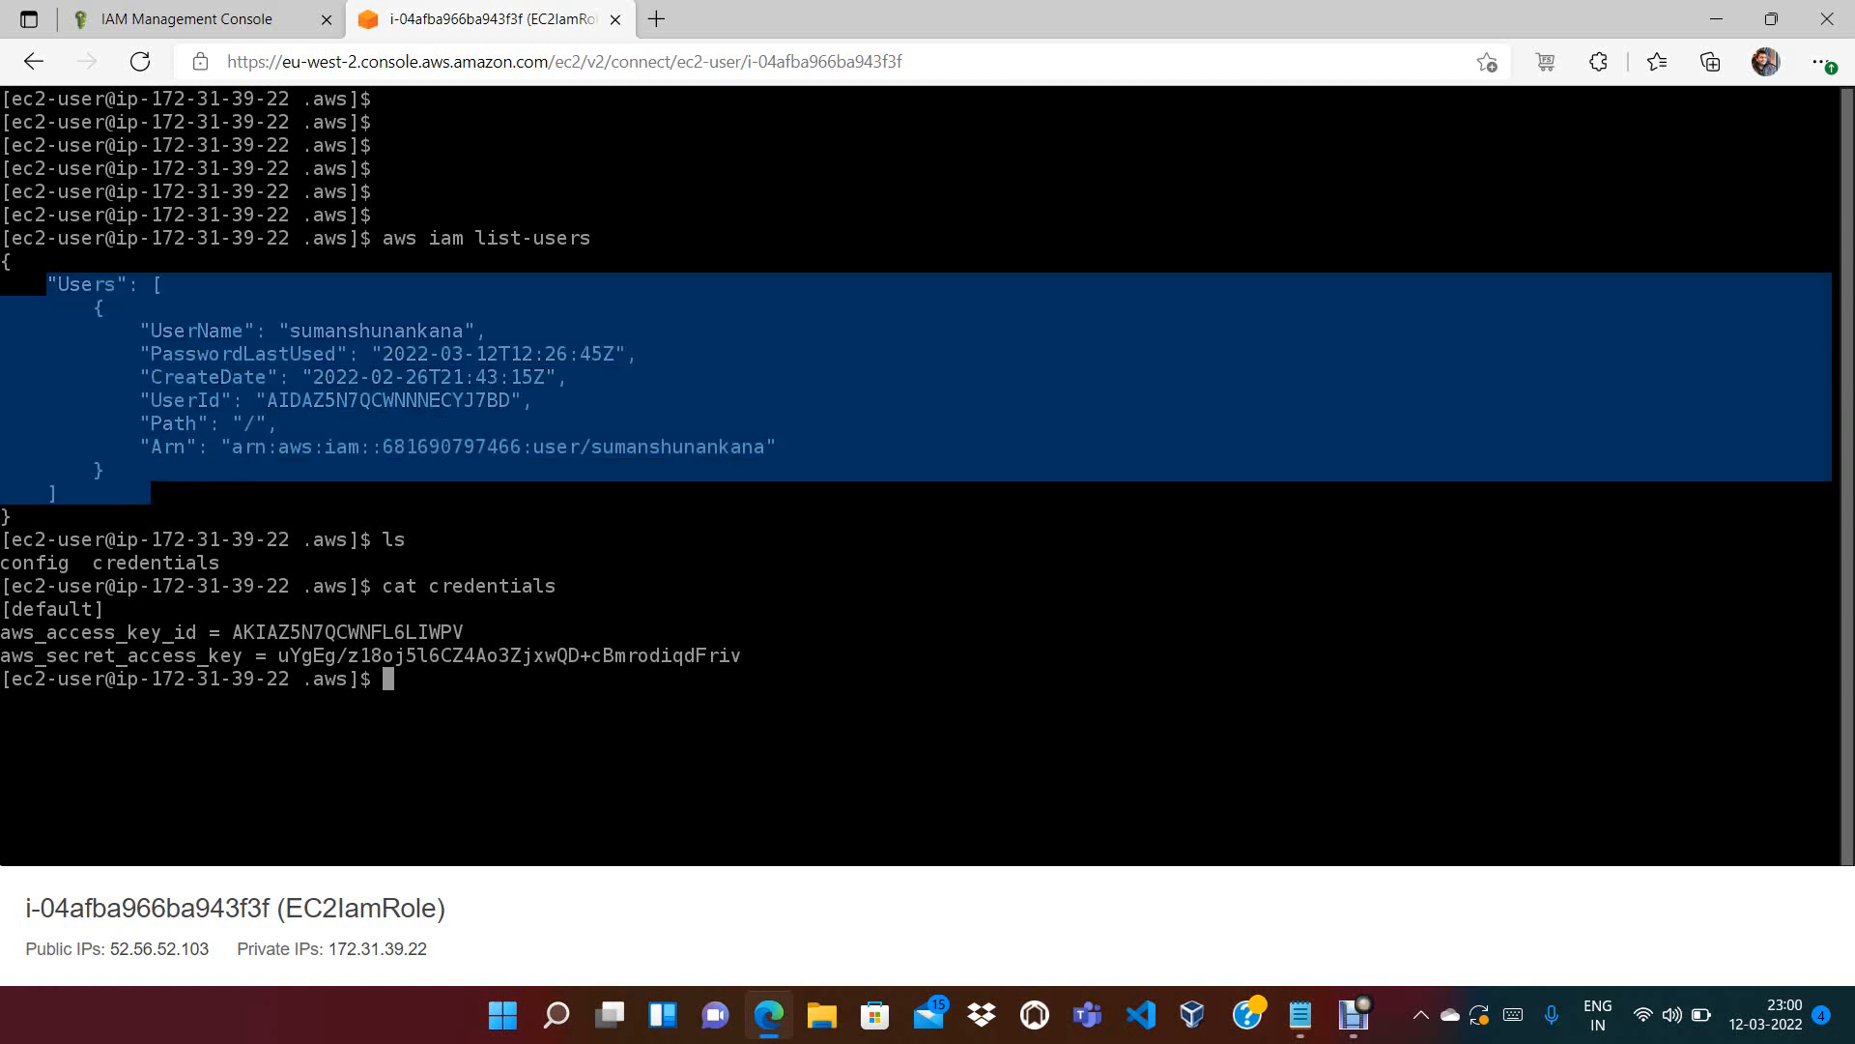
drag(477, 238, 614, 238)
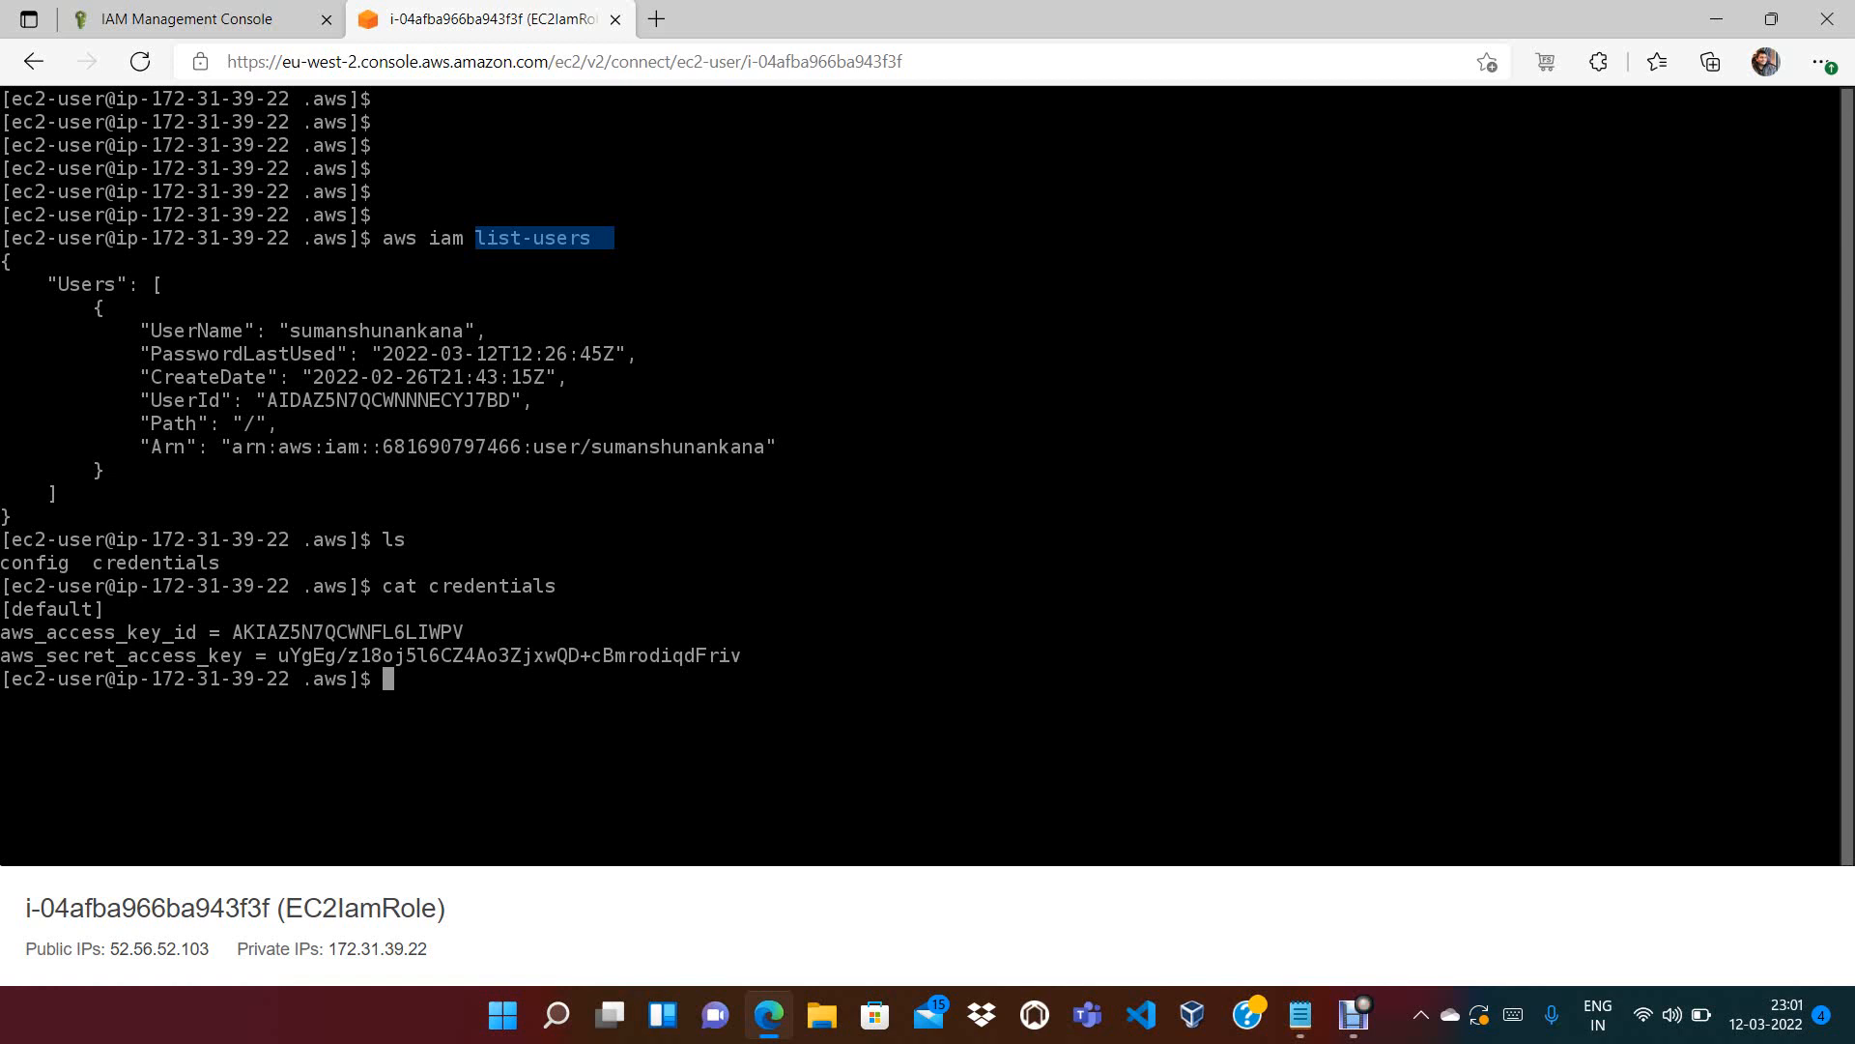
drag(483, 238, 383, 238)
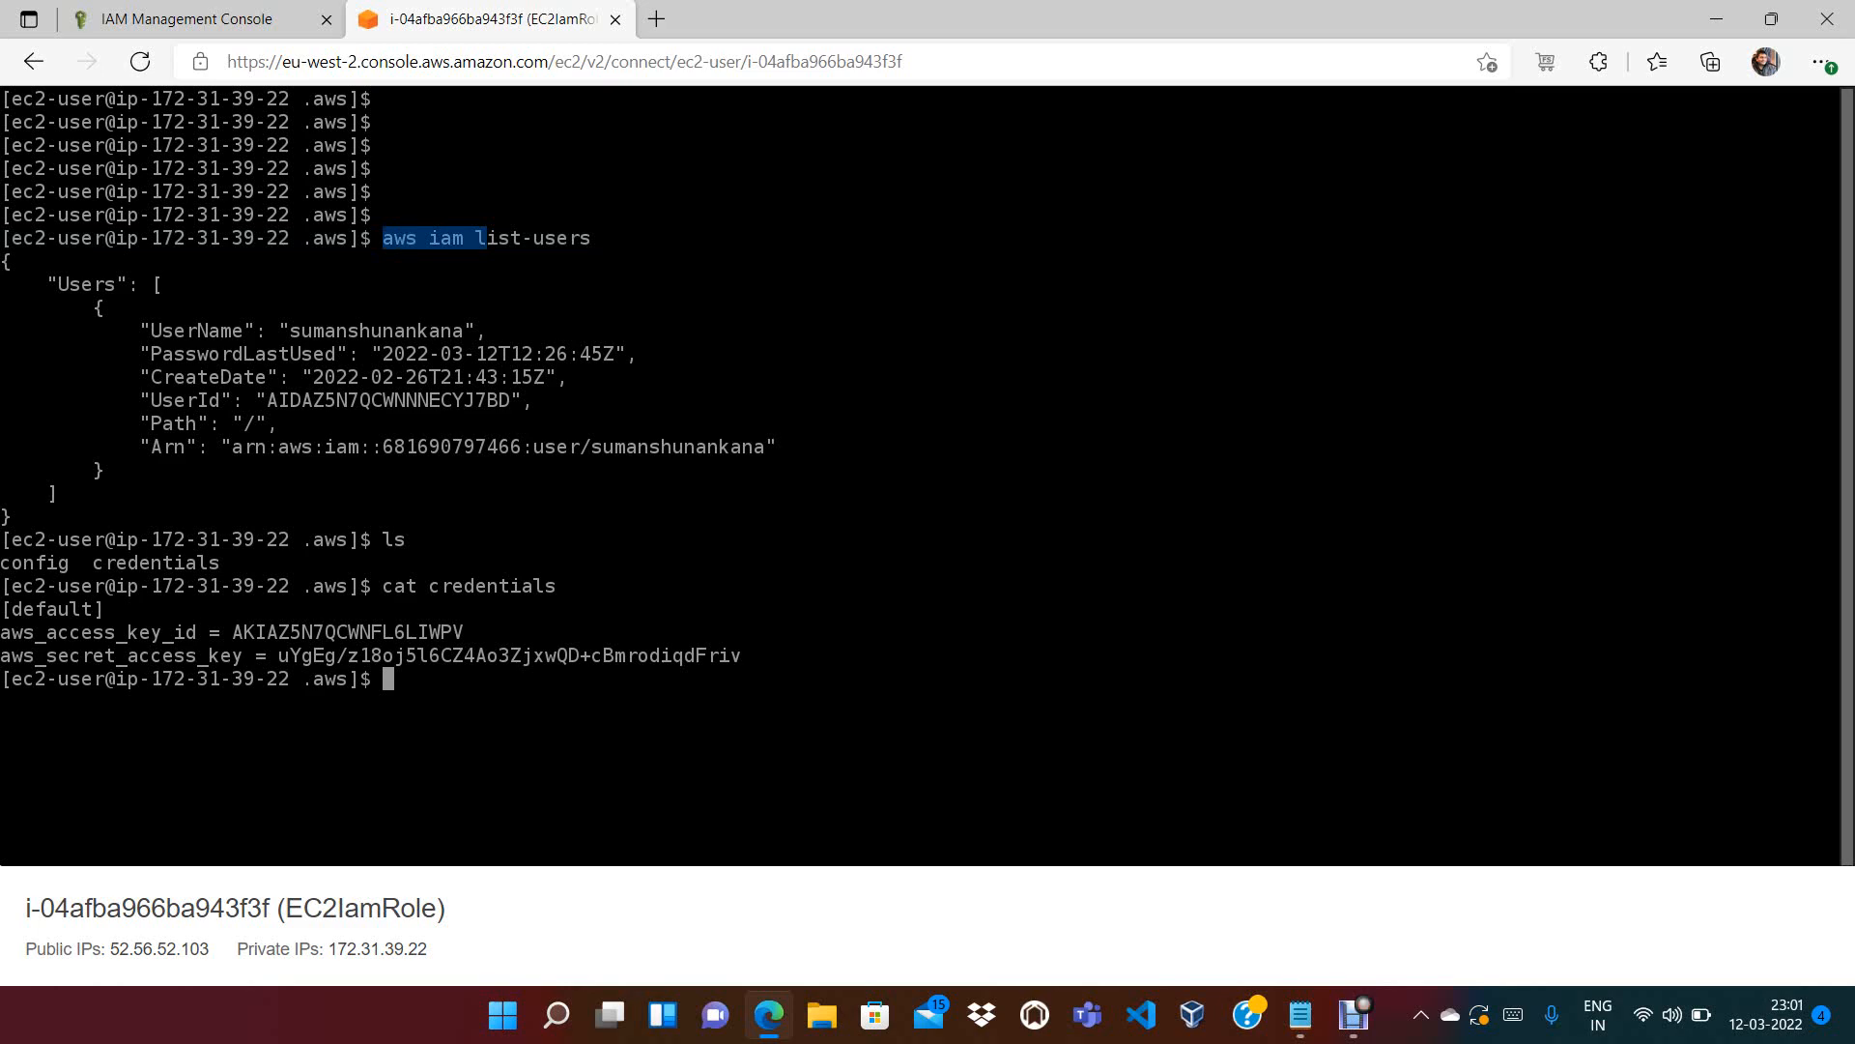
Show the IAM Roles list: only AWSServiceRoleForSupport and AWSServiceRoleForTrustedAdvisor
click(193, 19)
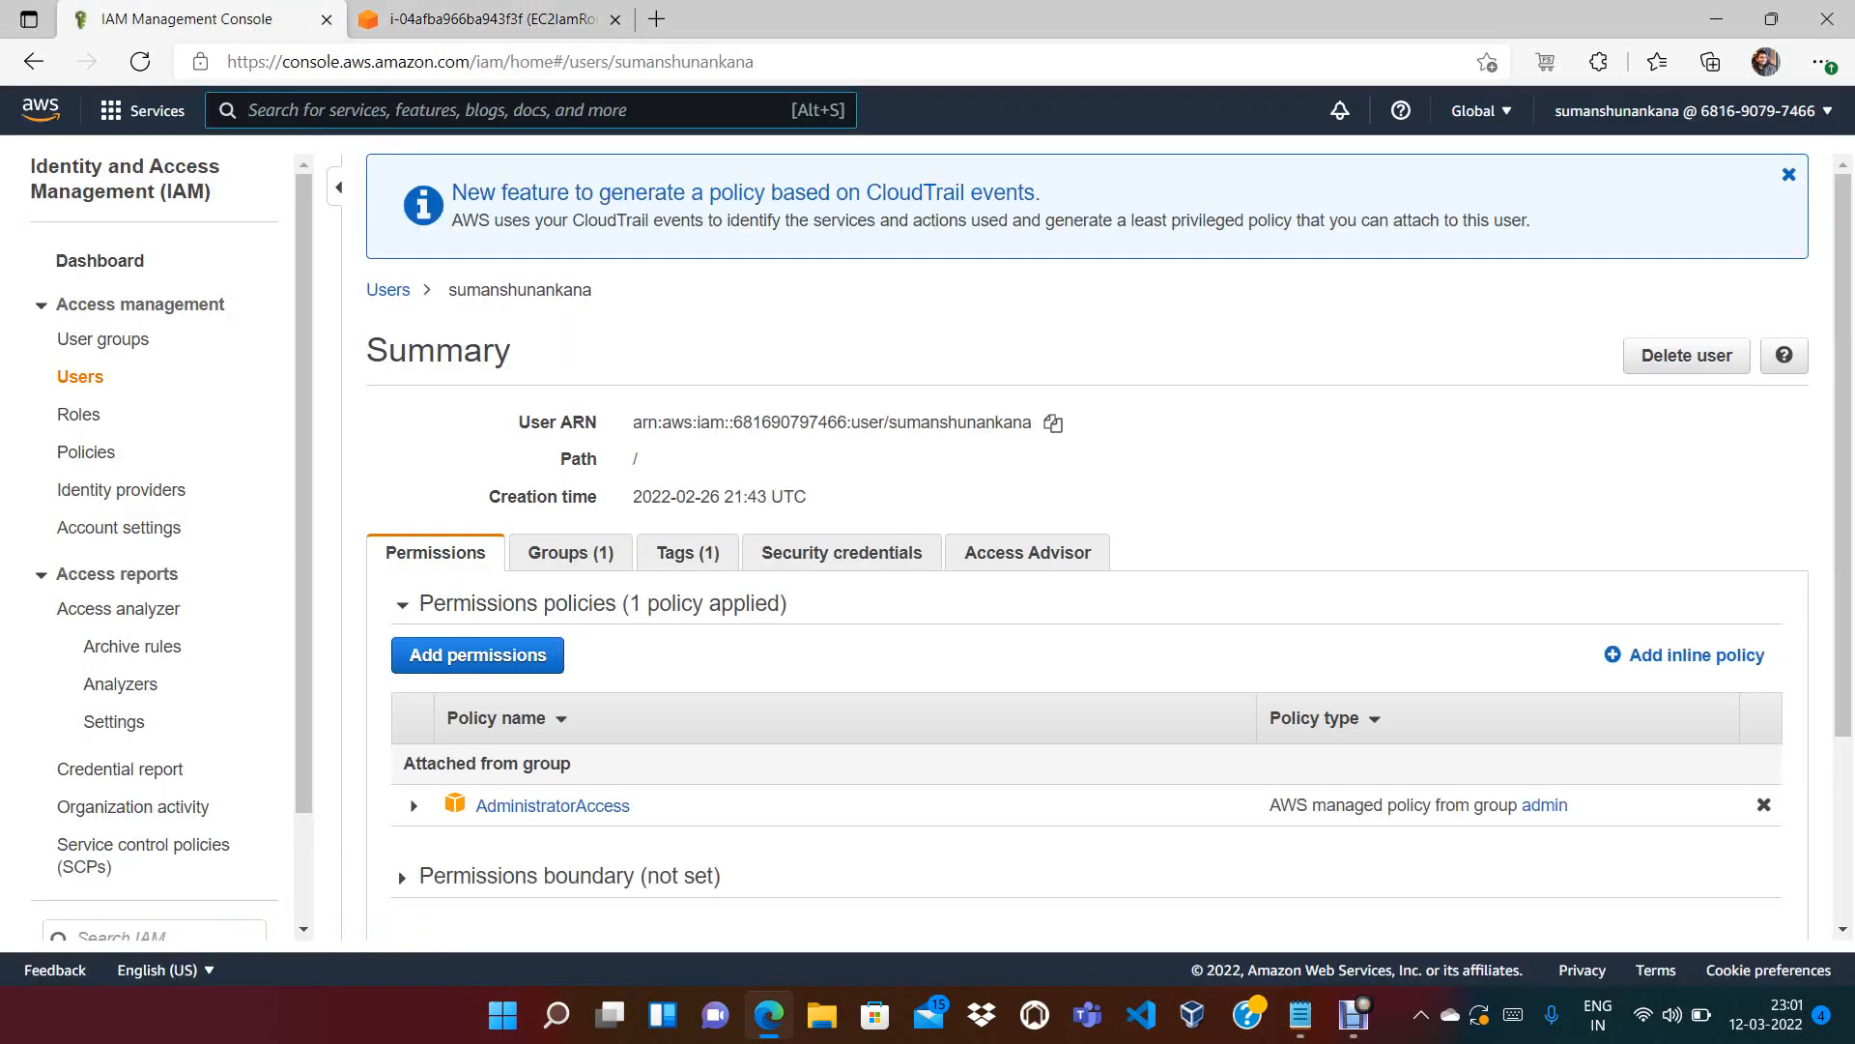
click(78, 413)
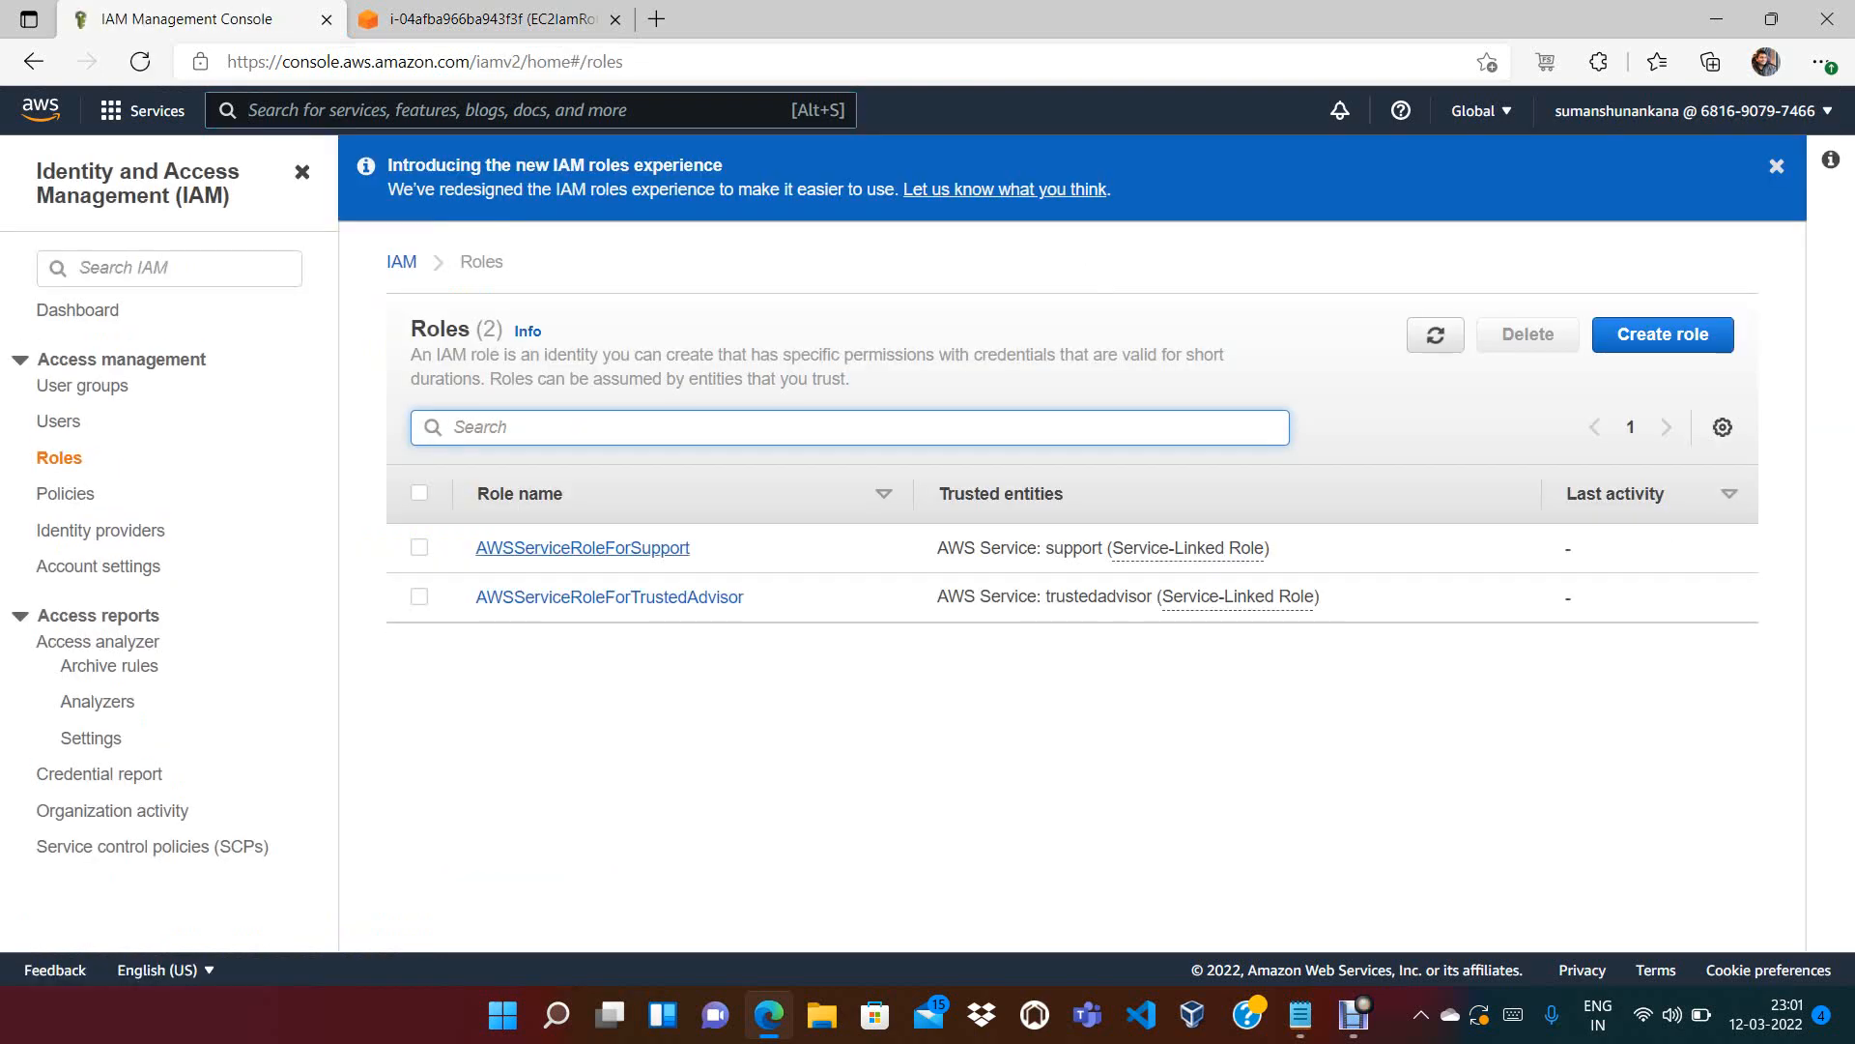
click(1662, 335)
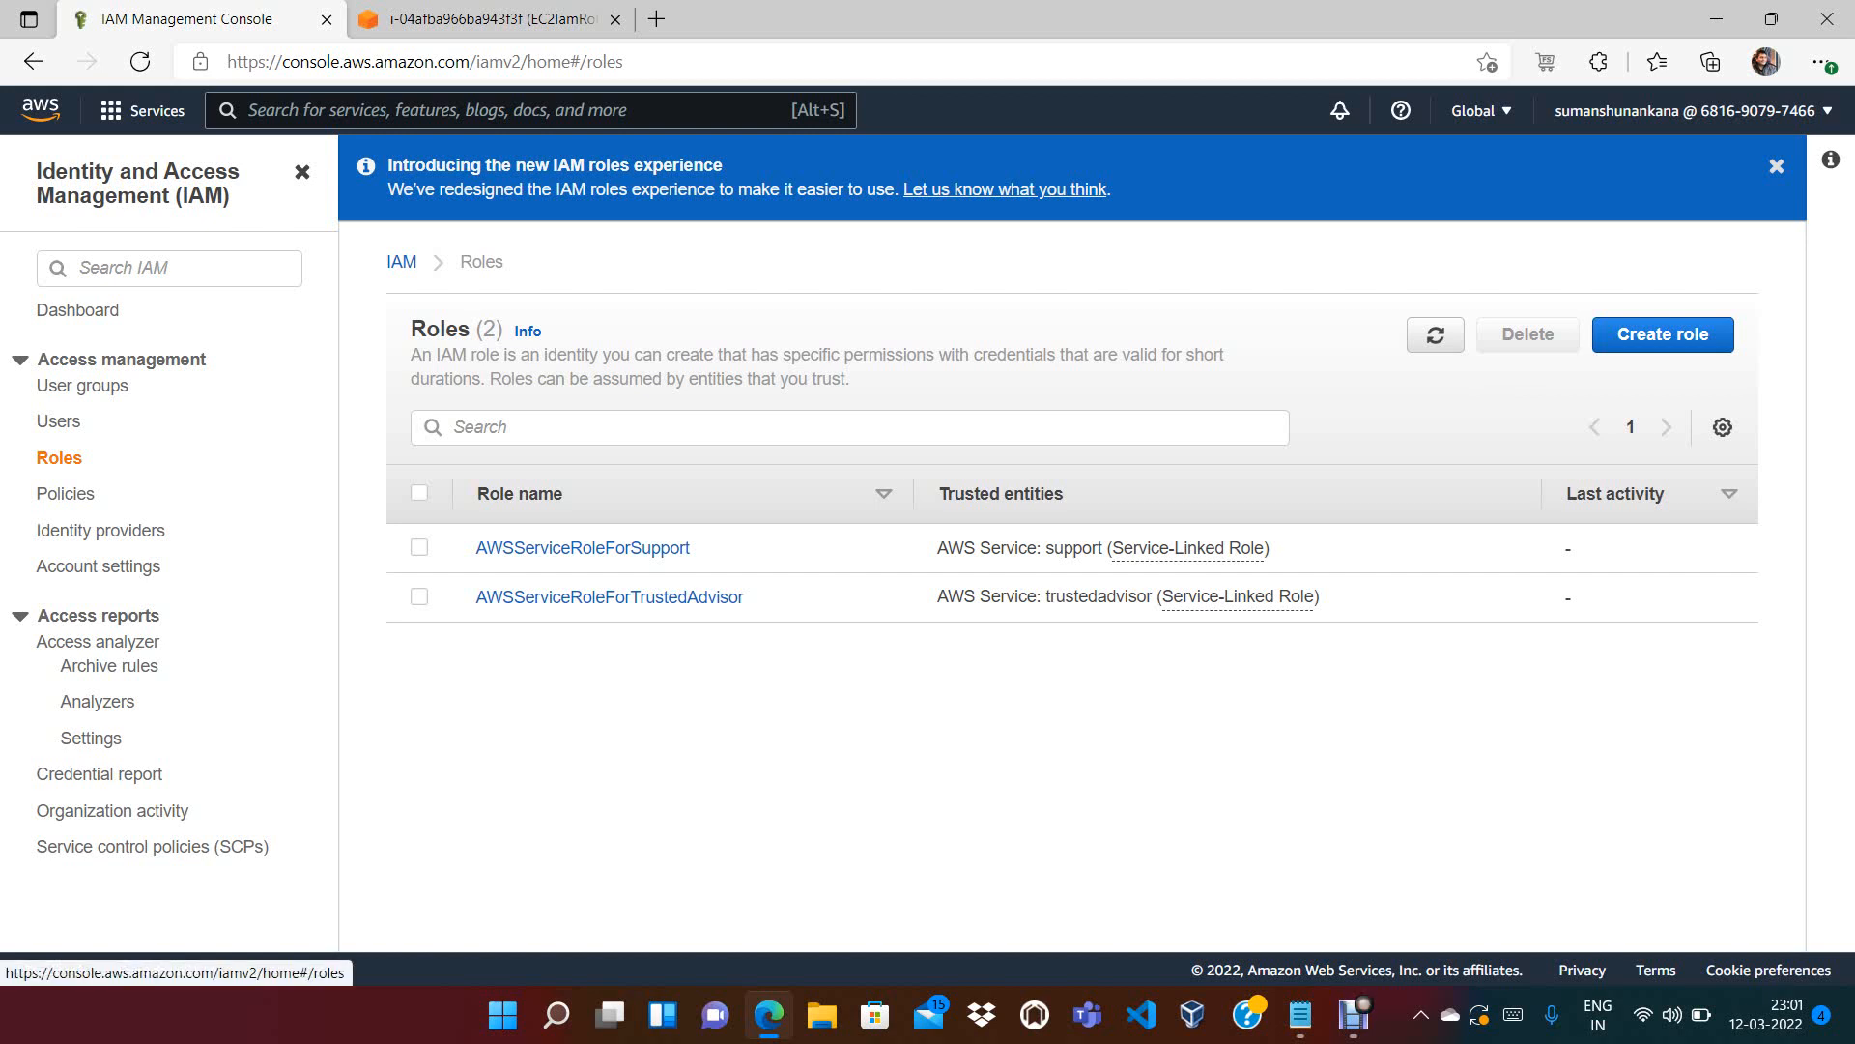
click(490, 19)
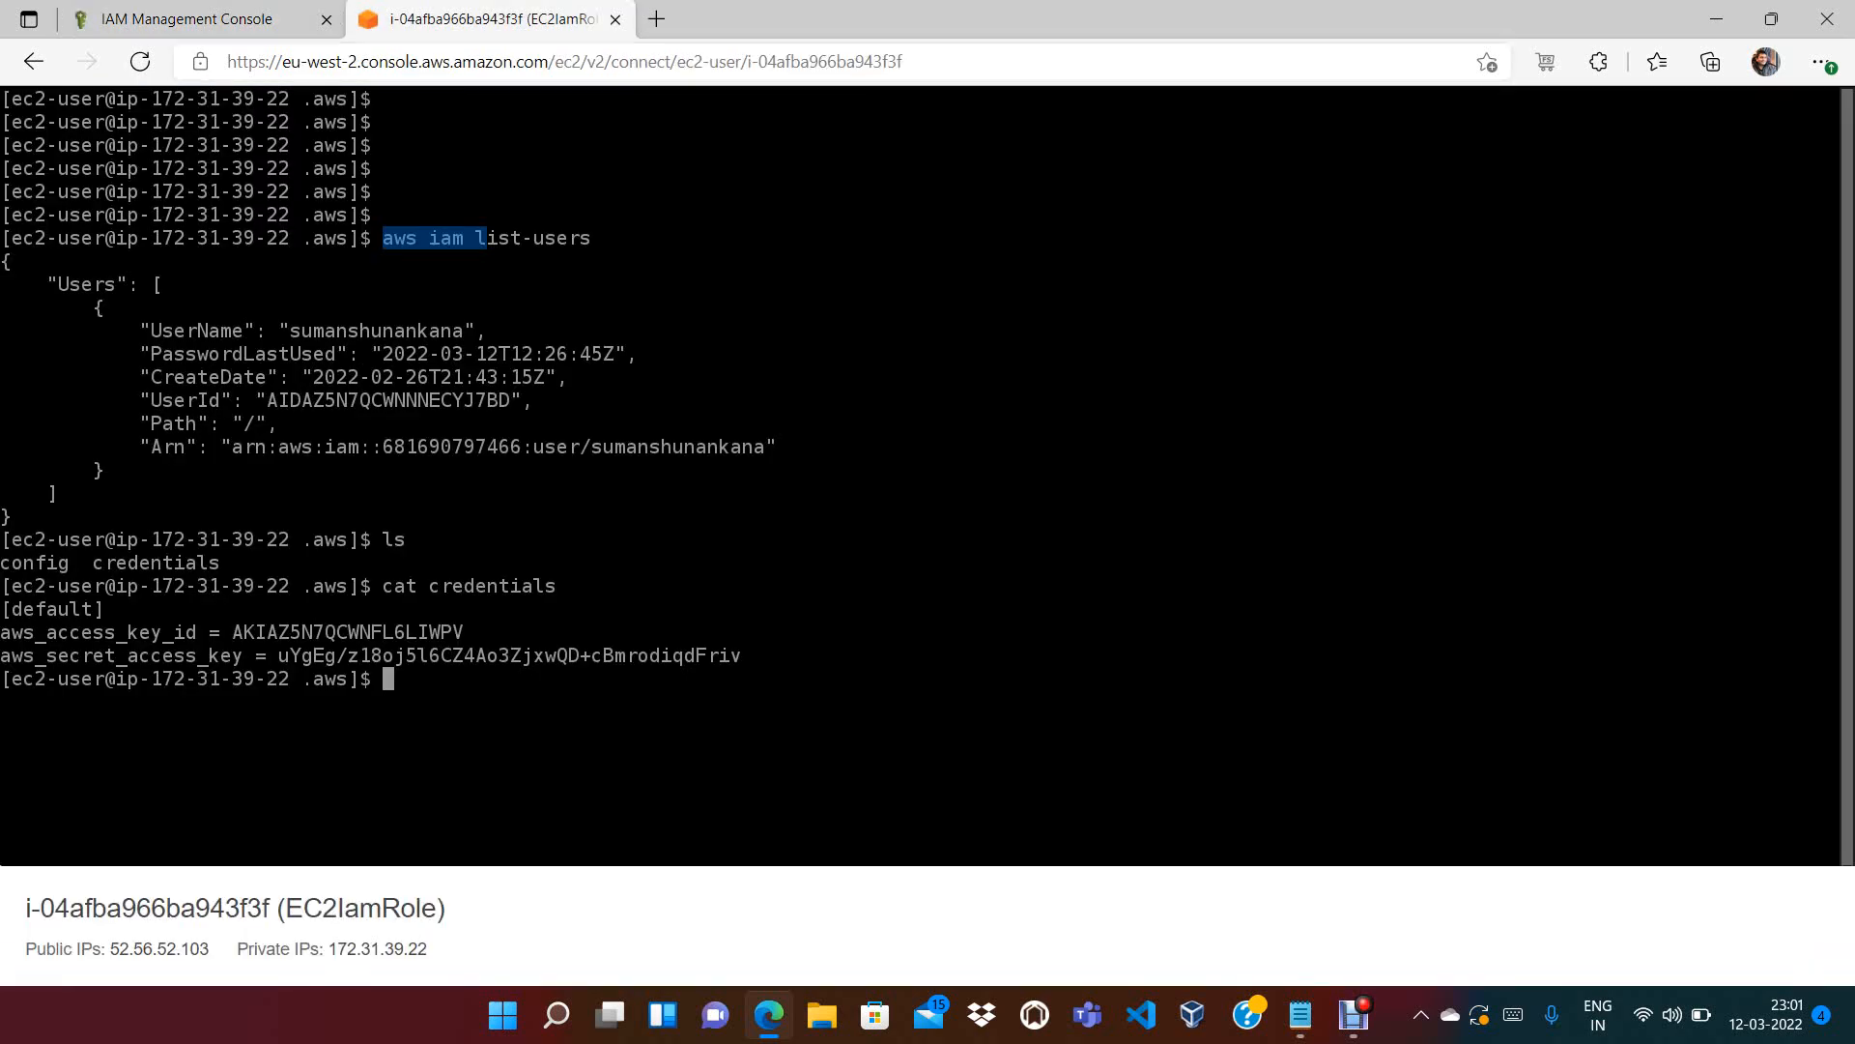
click(184, 19)
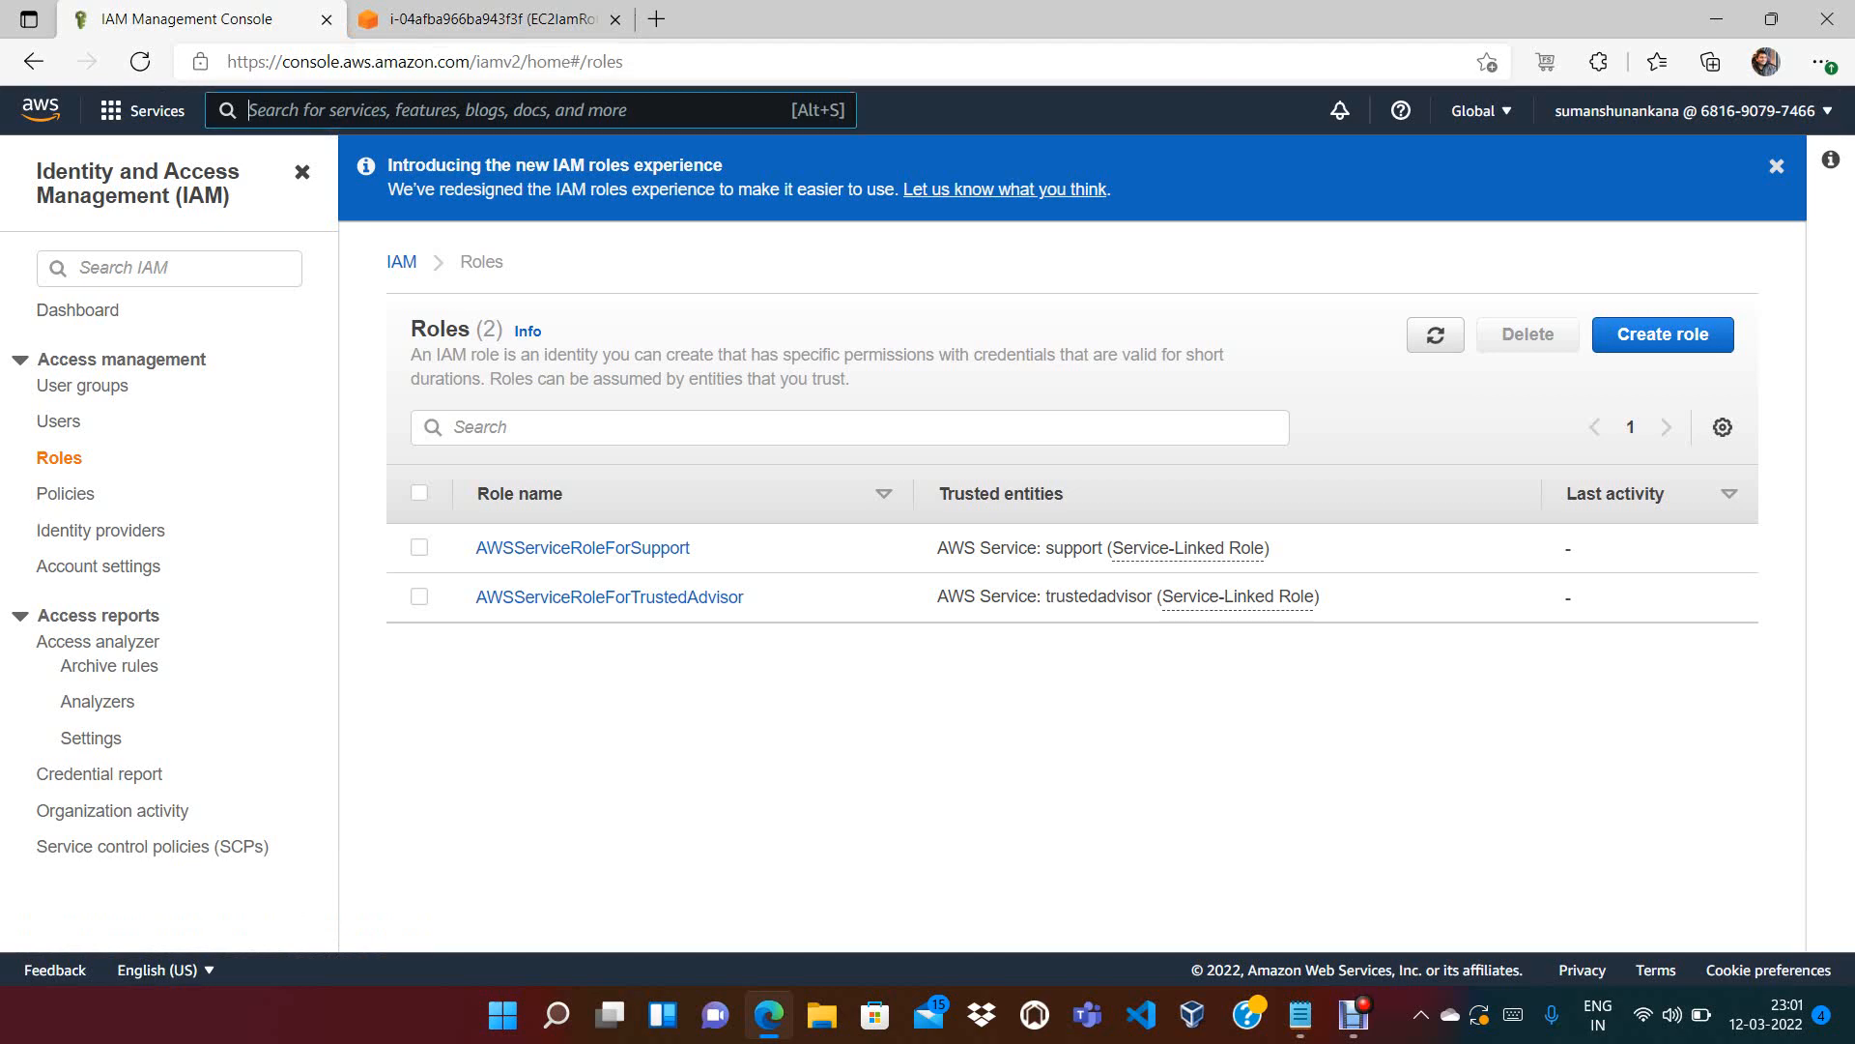
Search for EC2 and open the EC2 console in a new browser tab
text(EC2)
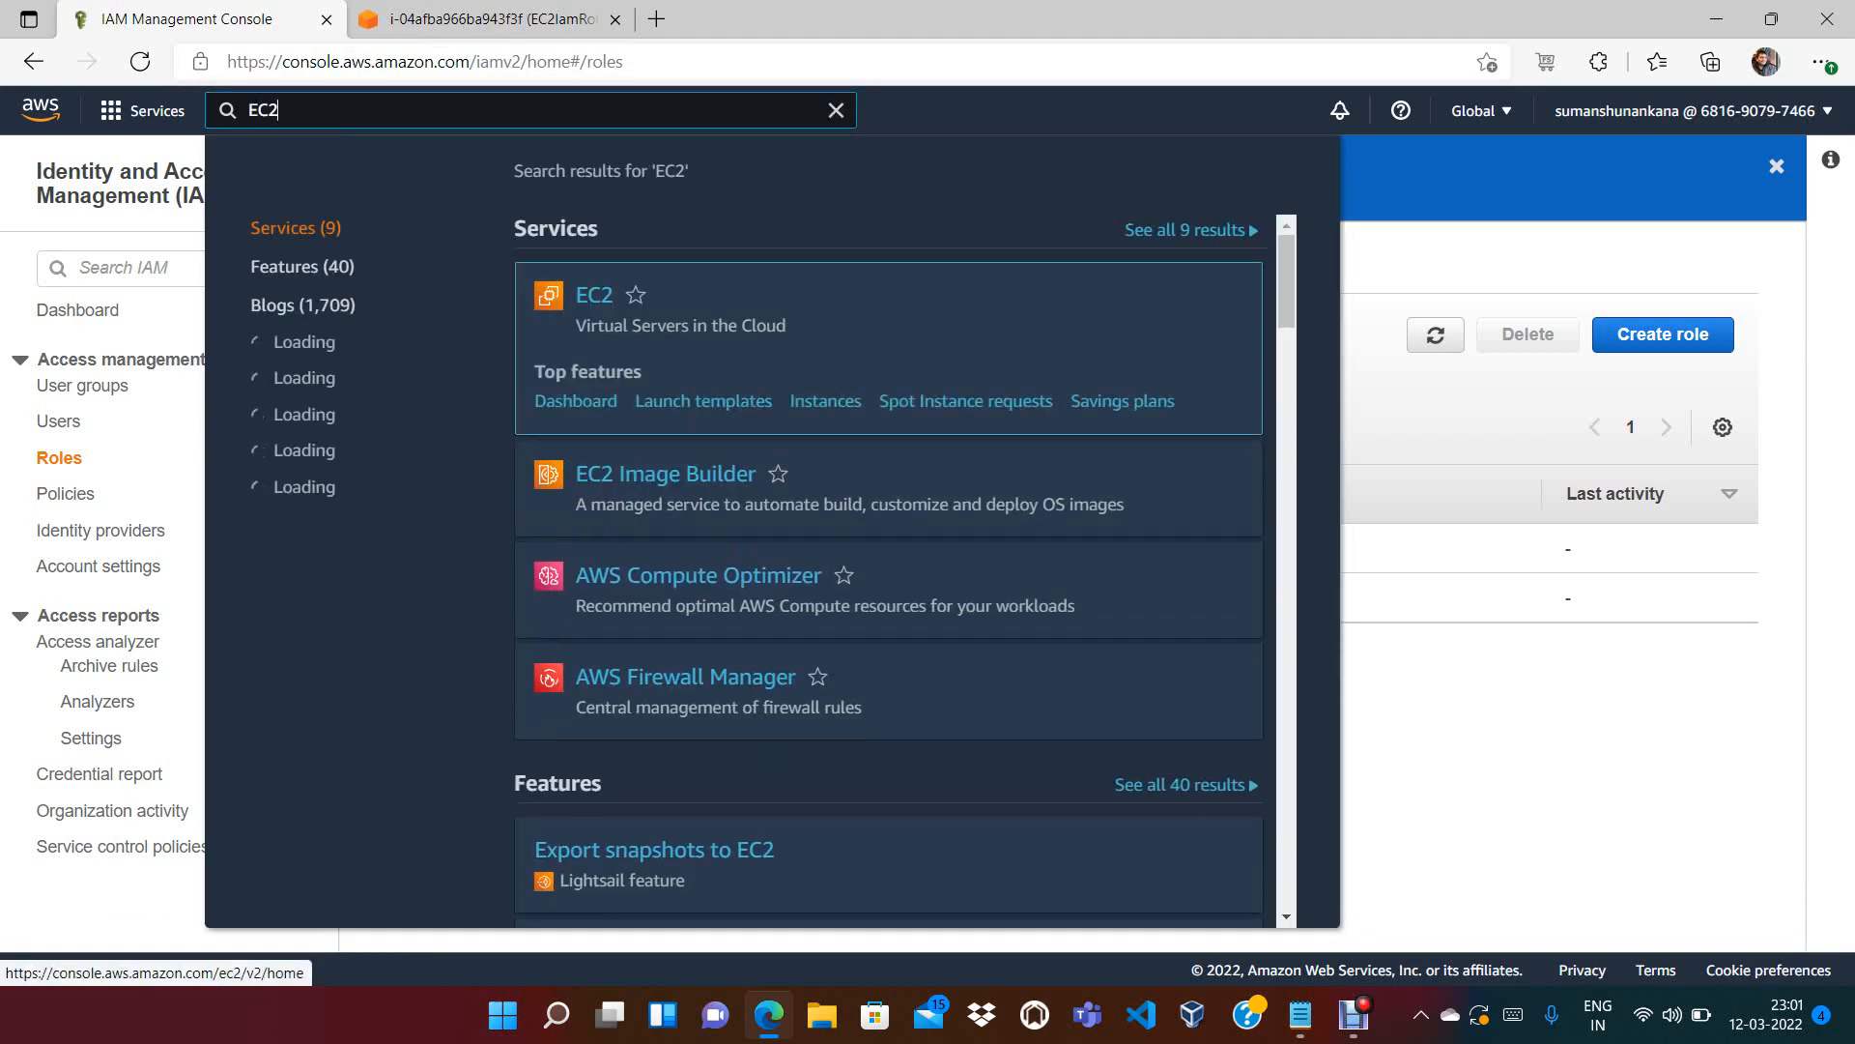
right_click(582, 294)
click(705, 310)
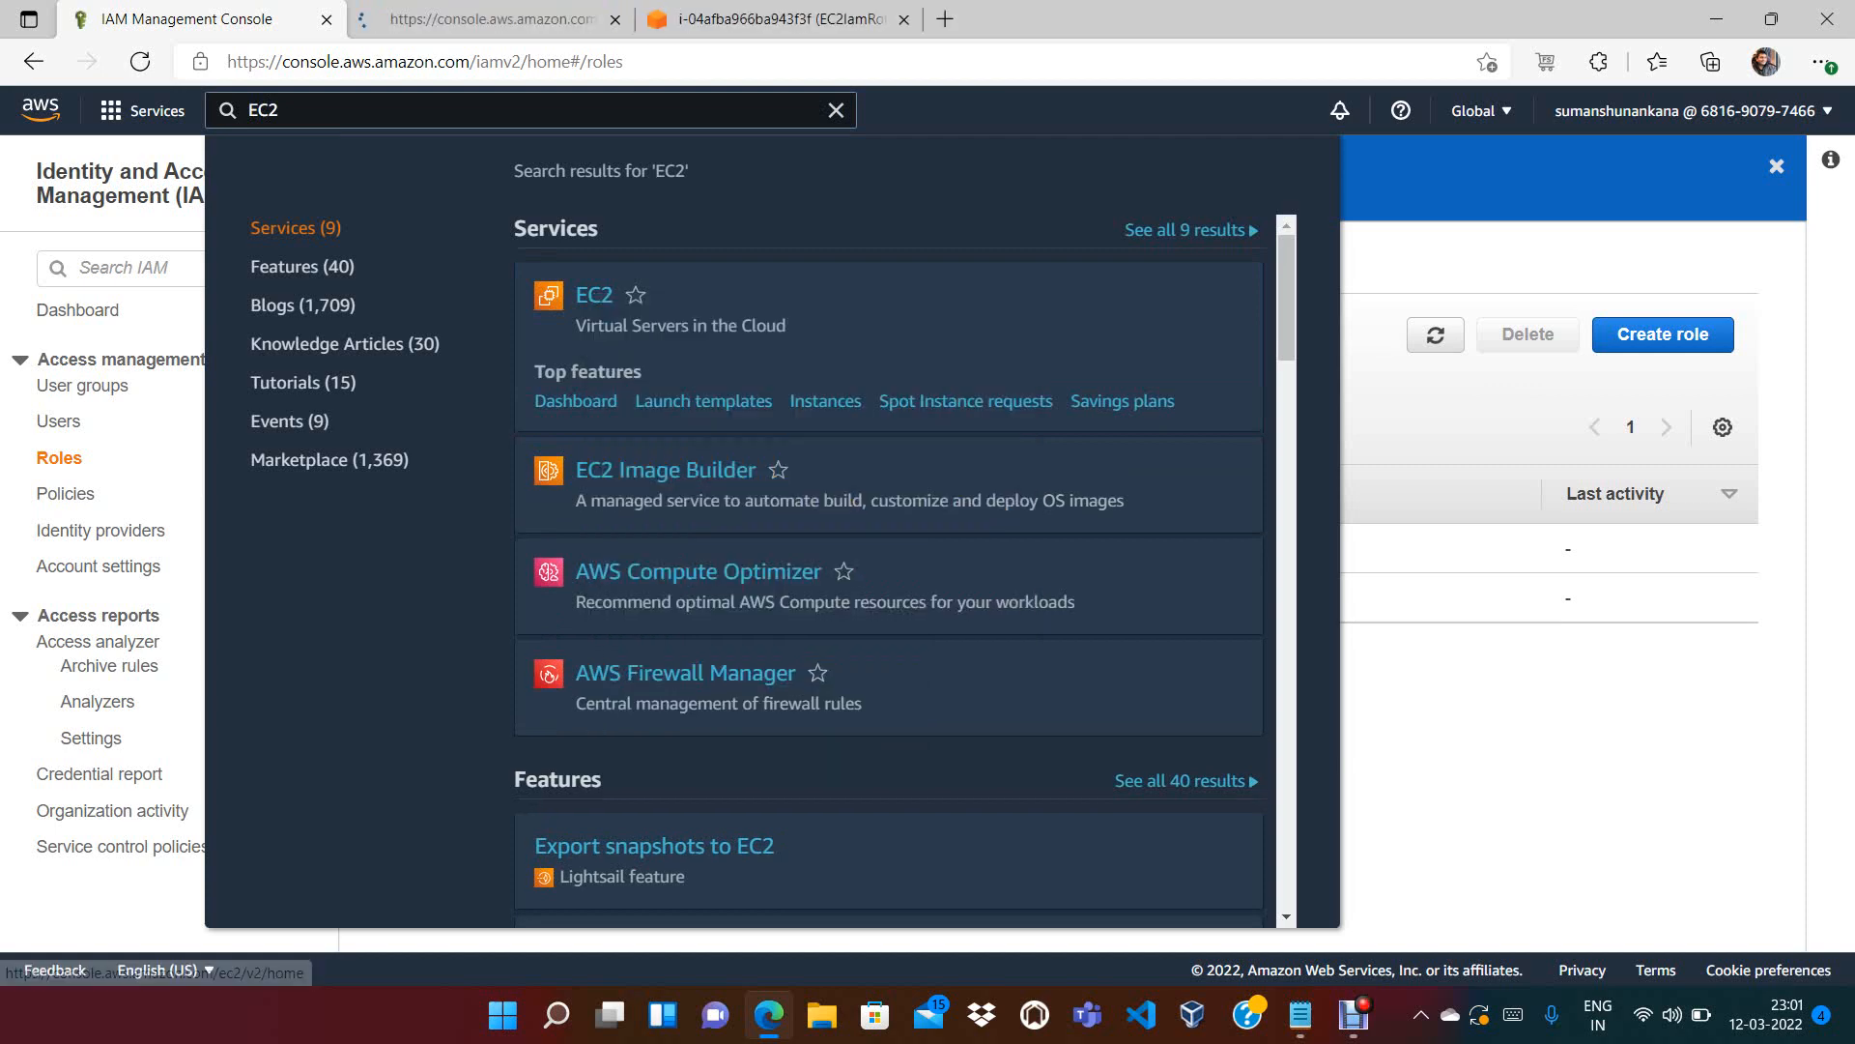
key(ctrl+Tab)
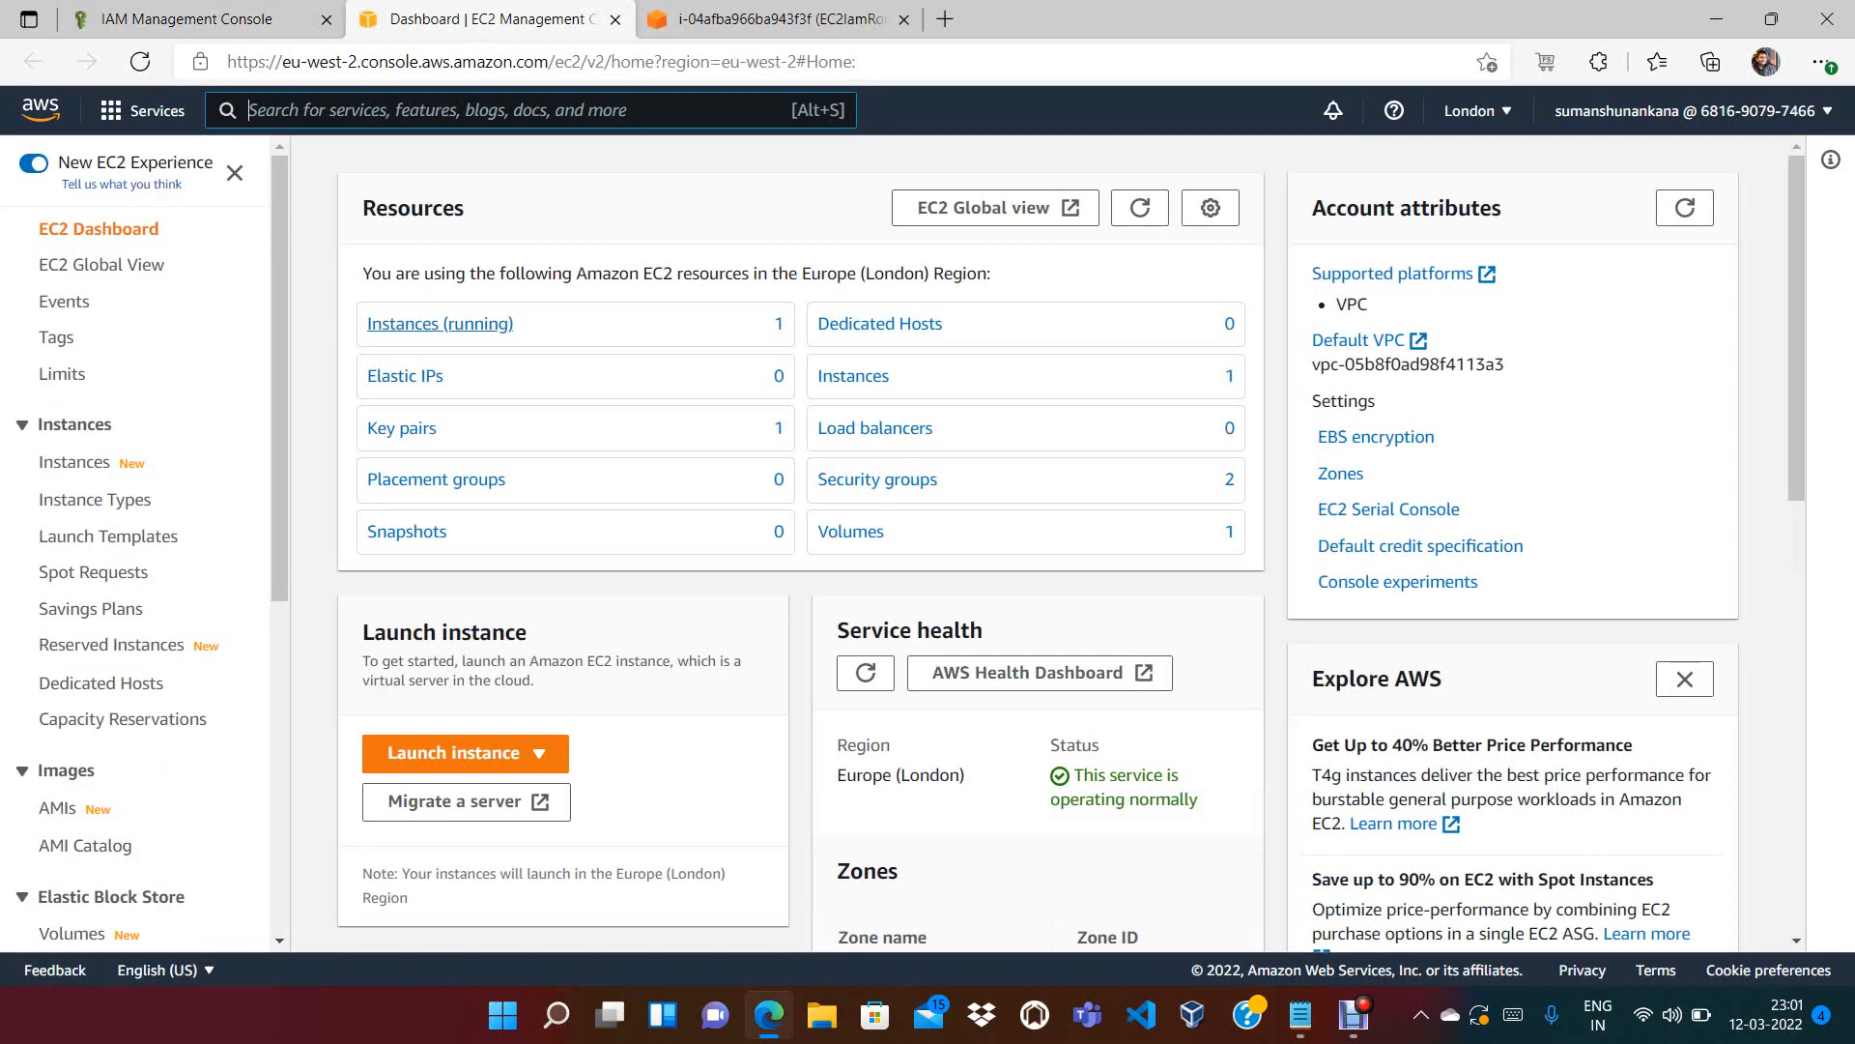
Select the EC2IamRole instance and highlight its empty IAM Role under Security
click(440, 325)
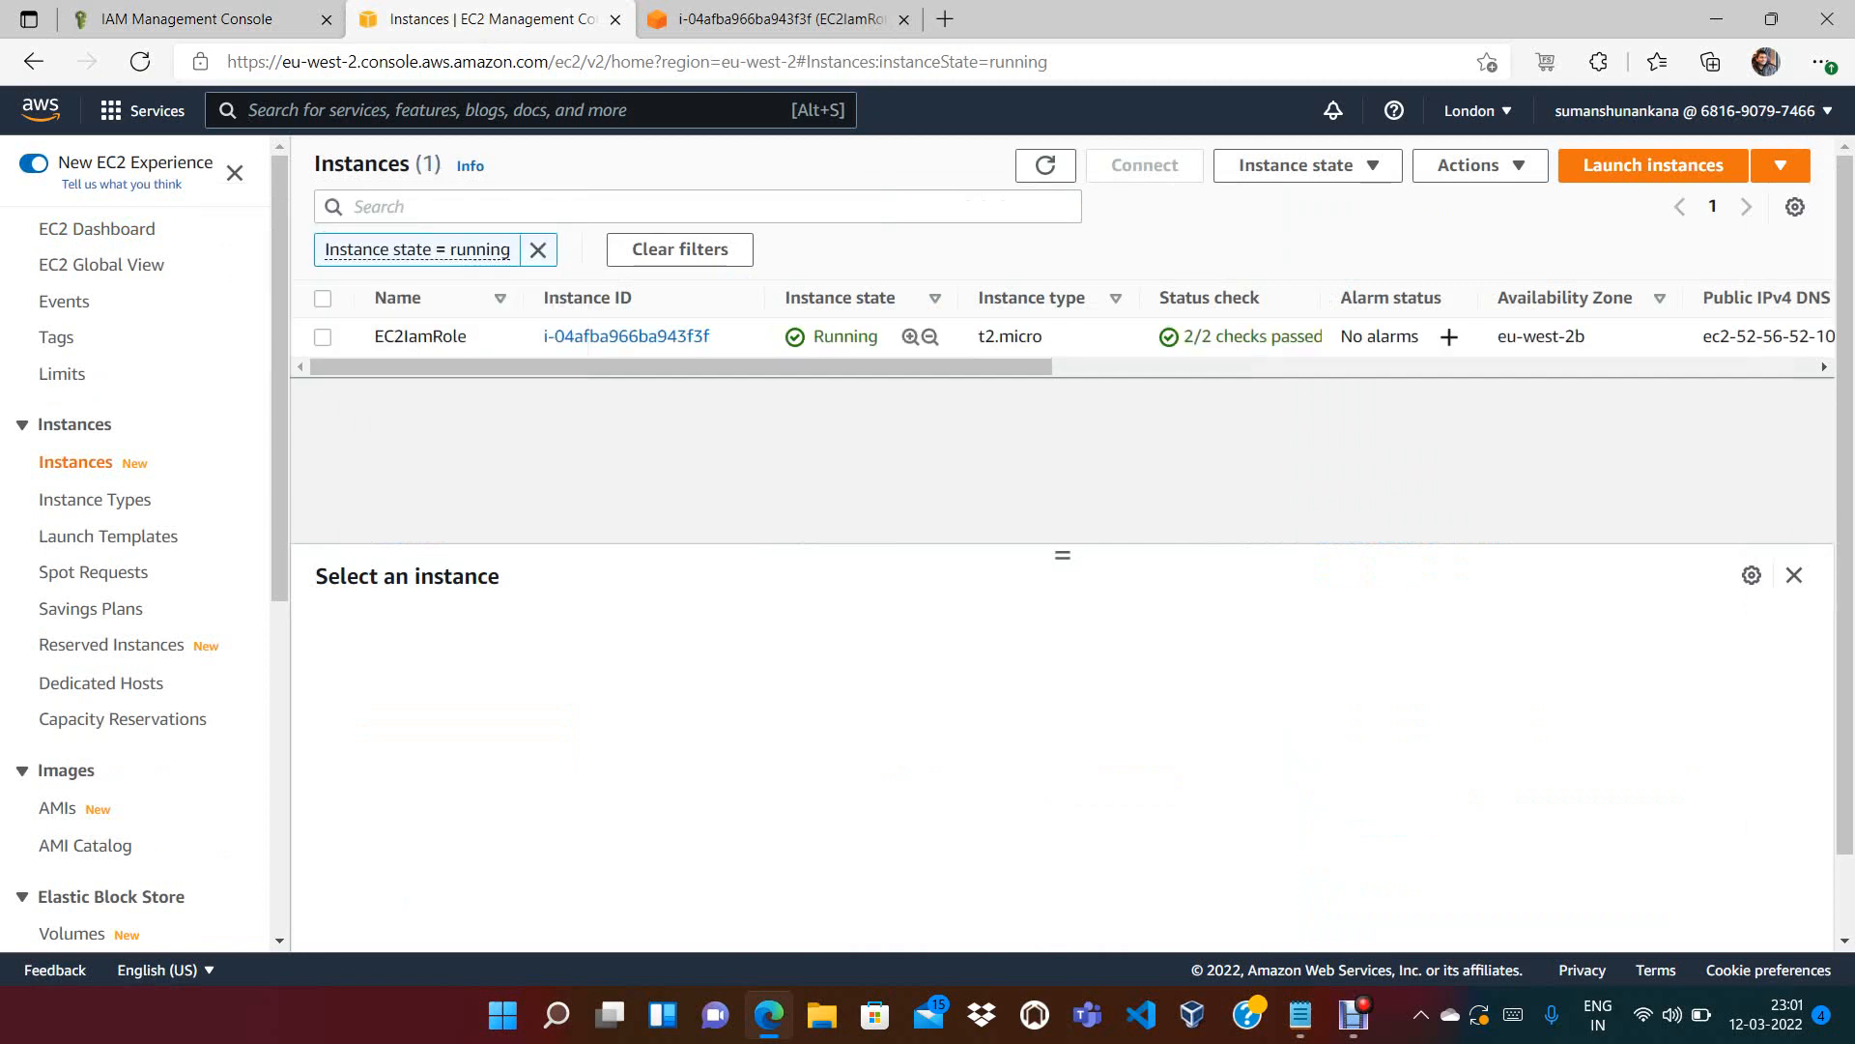
click(323, 337)
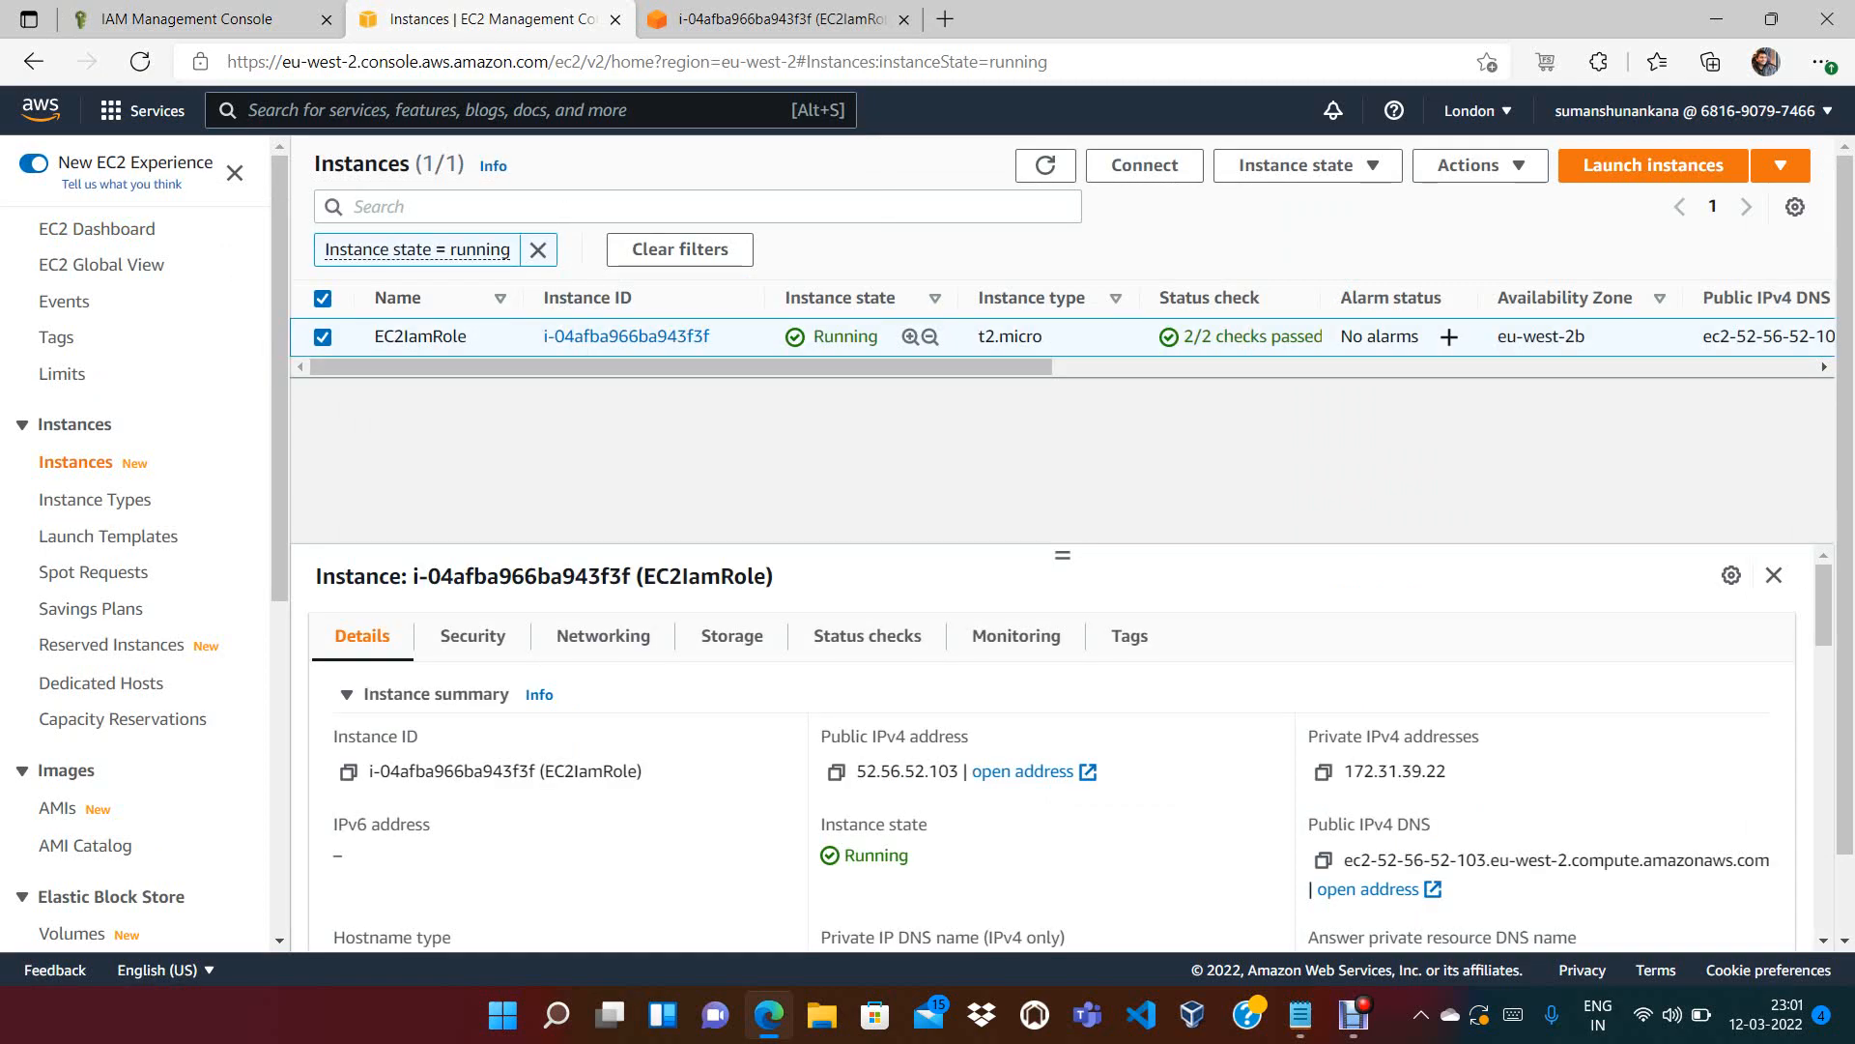
click(473, 635)
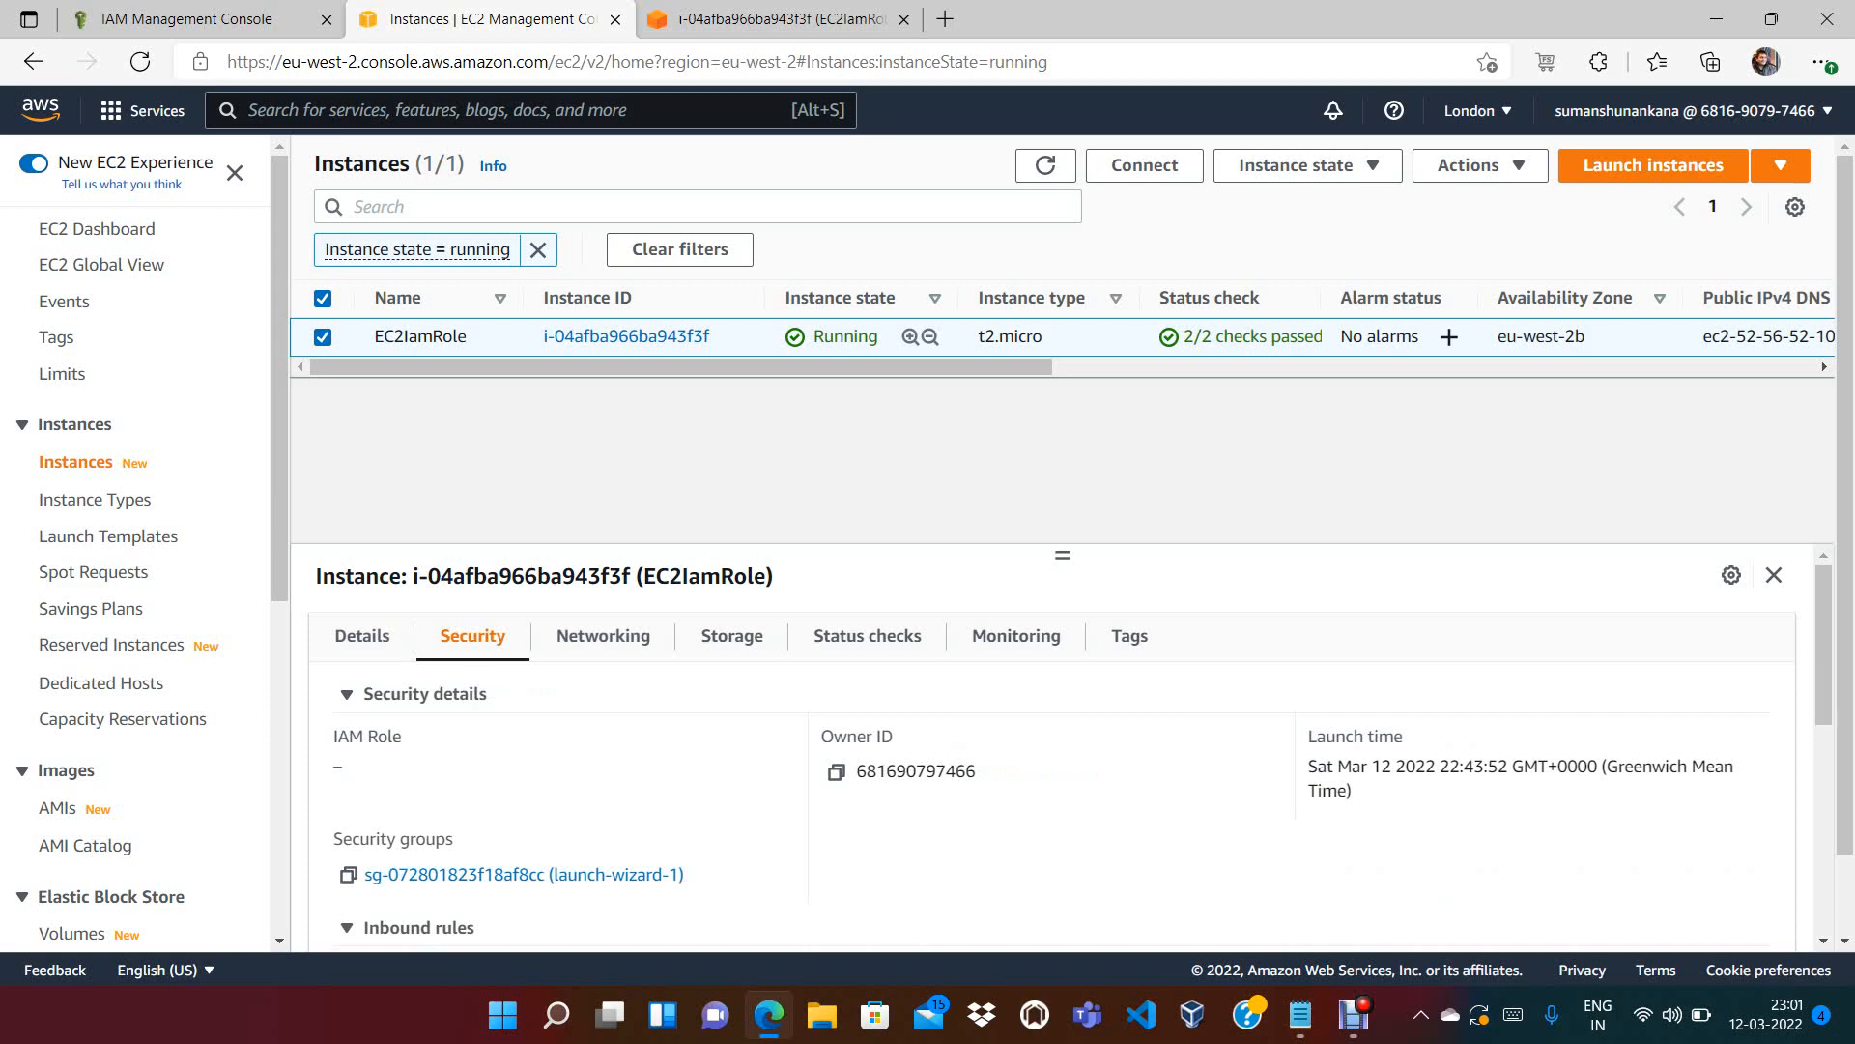
drag(346, 769, 333, 737)
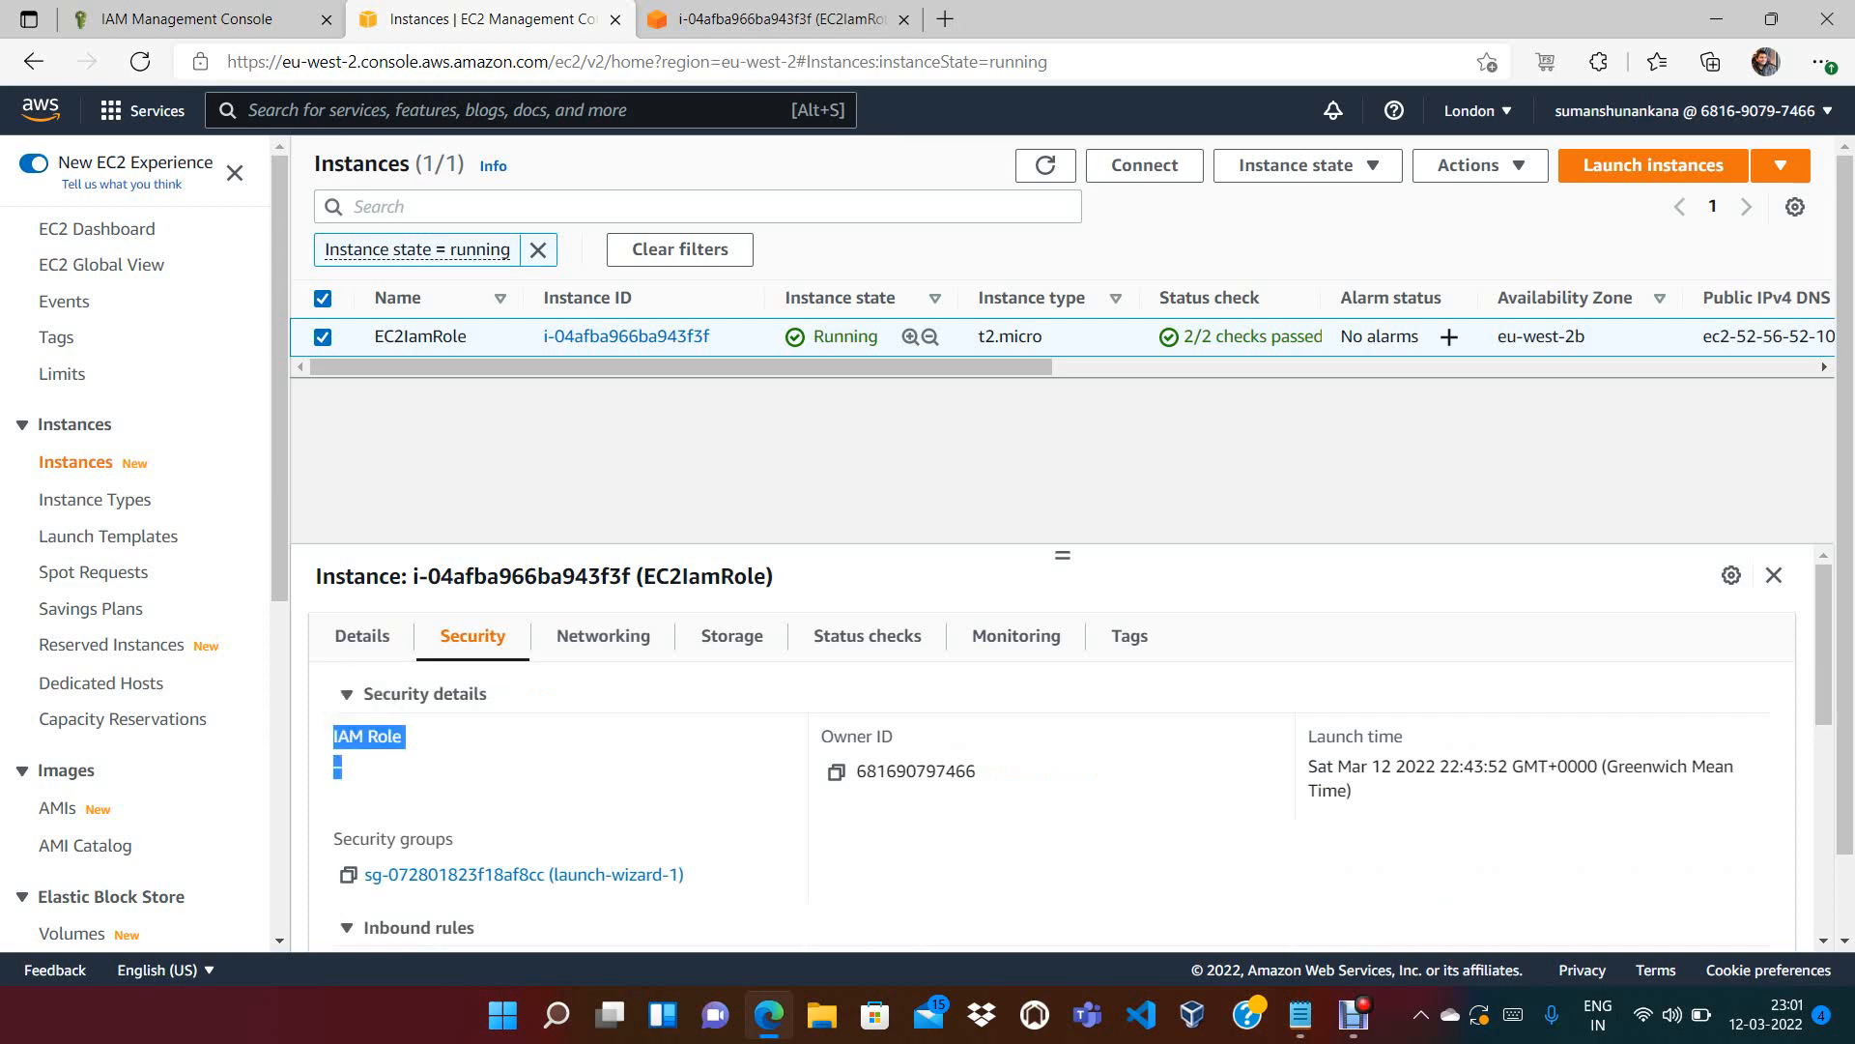
click(391, 771)
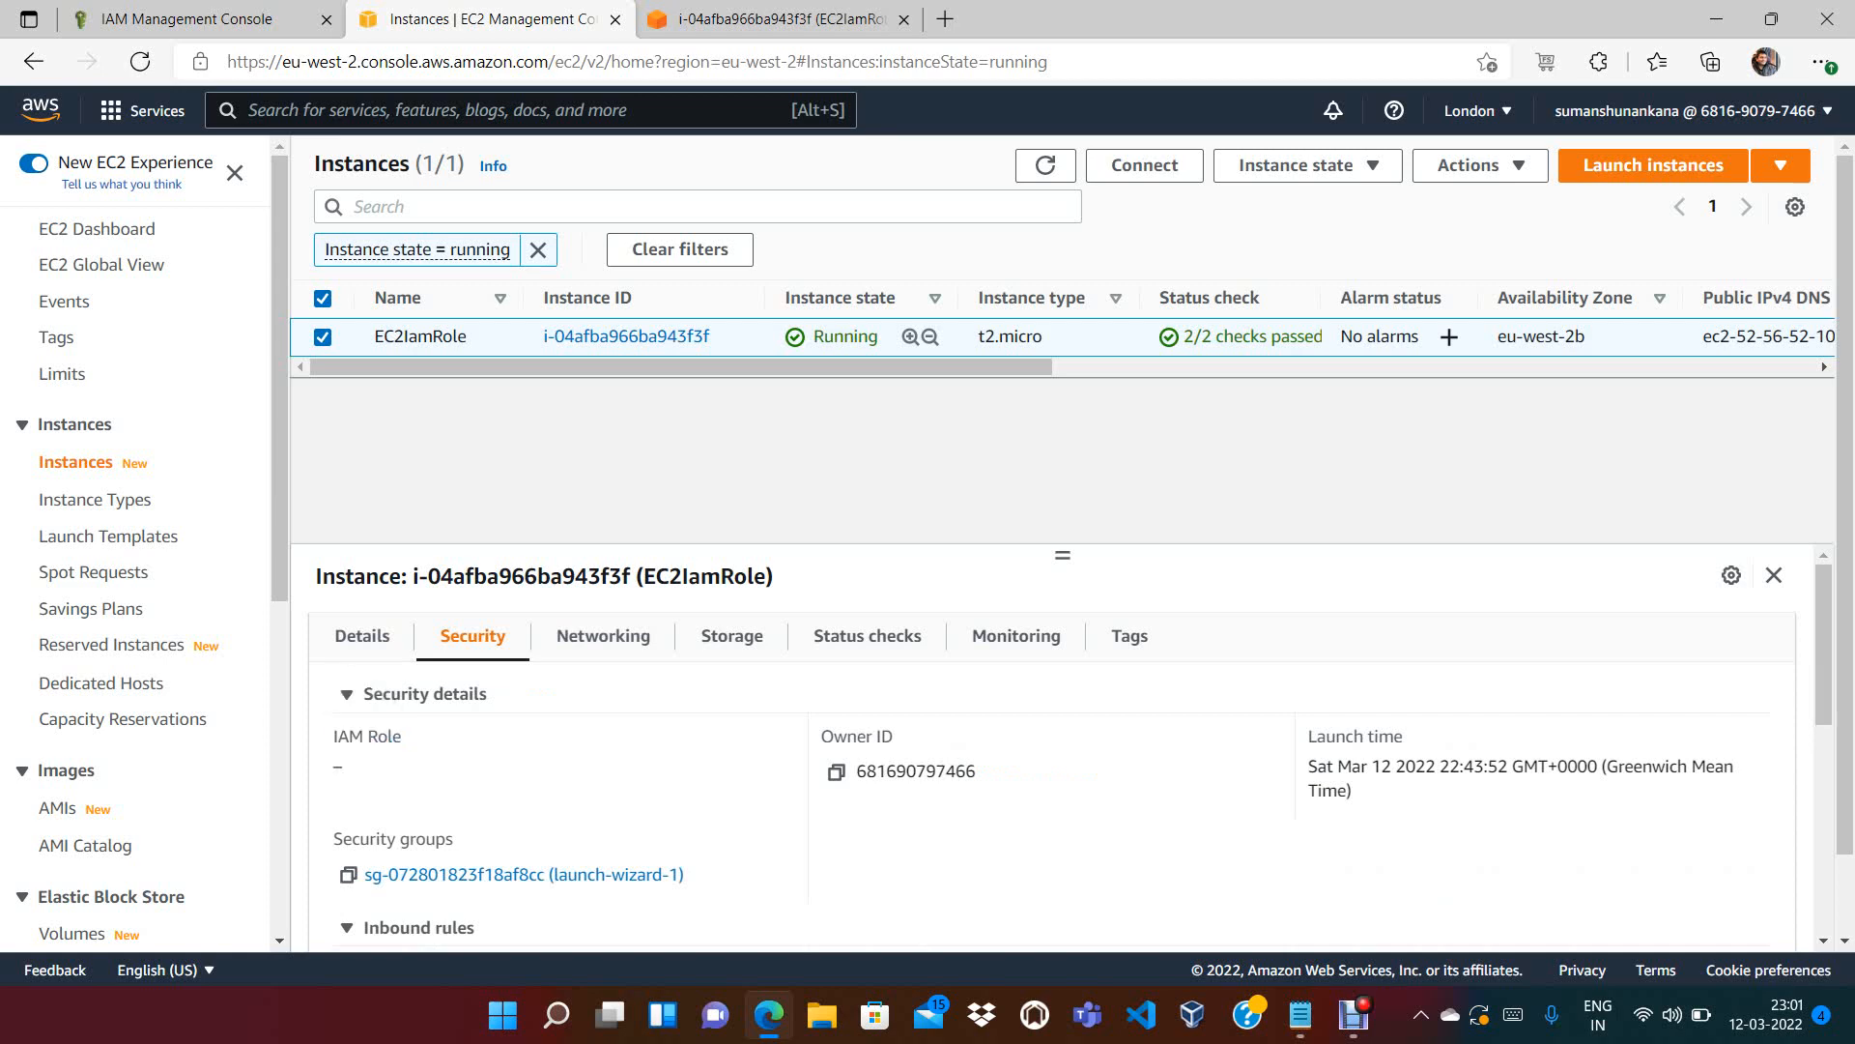
drag(332, 737, 346, 770)
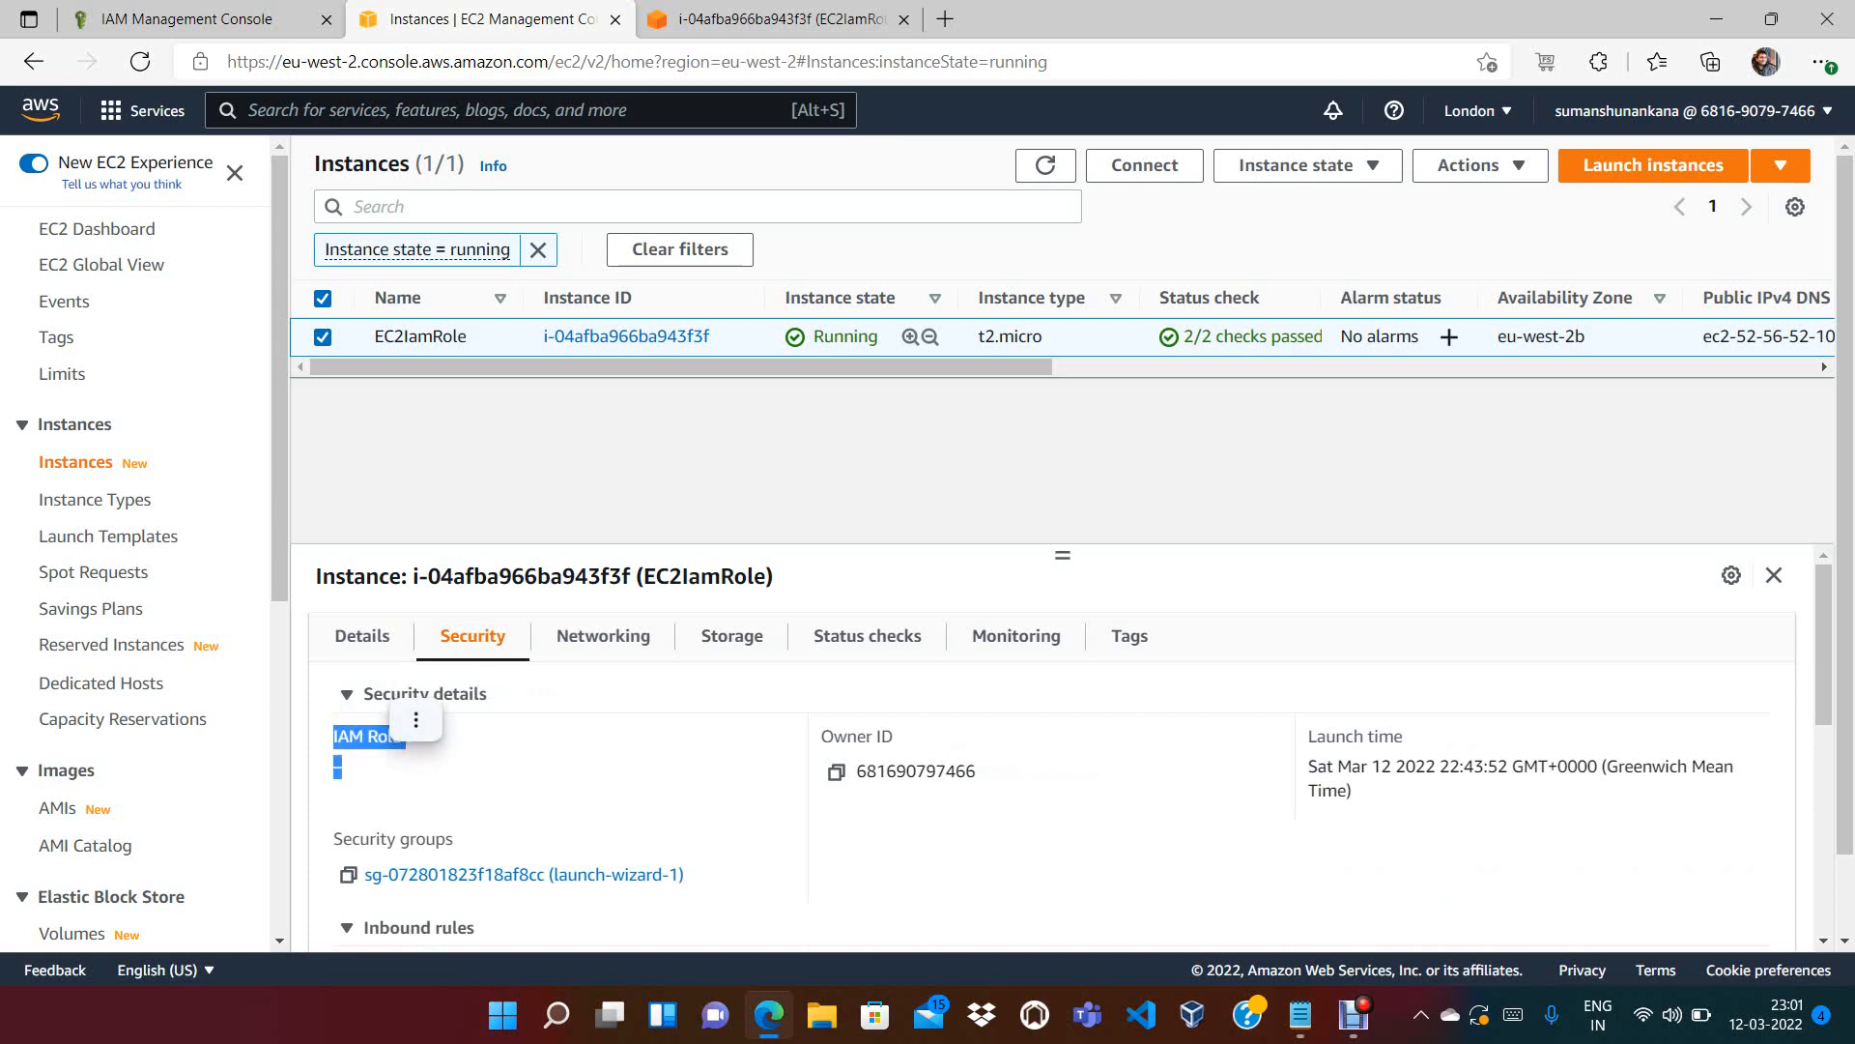
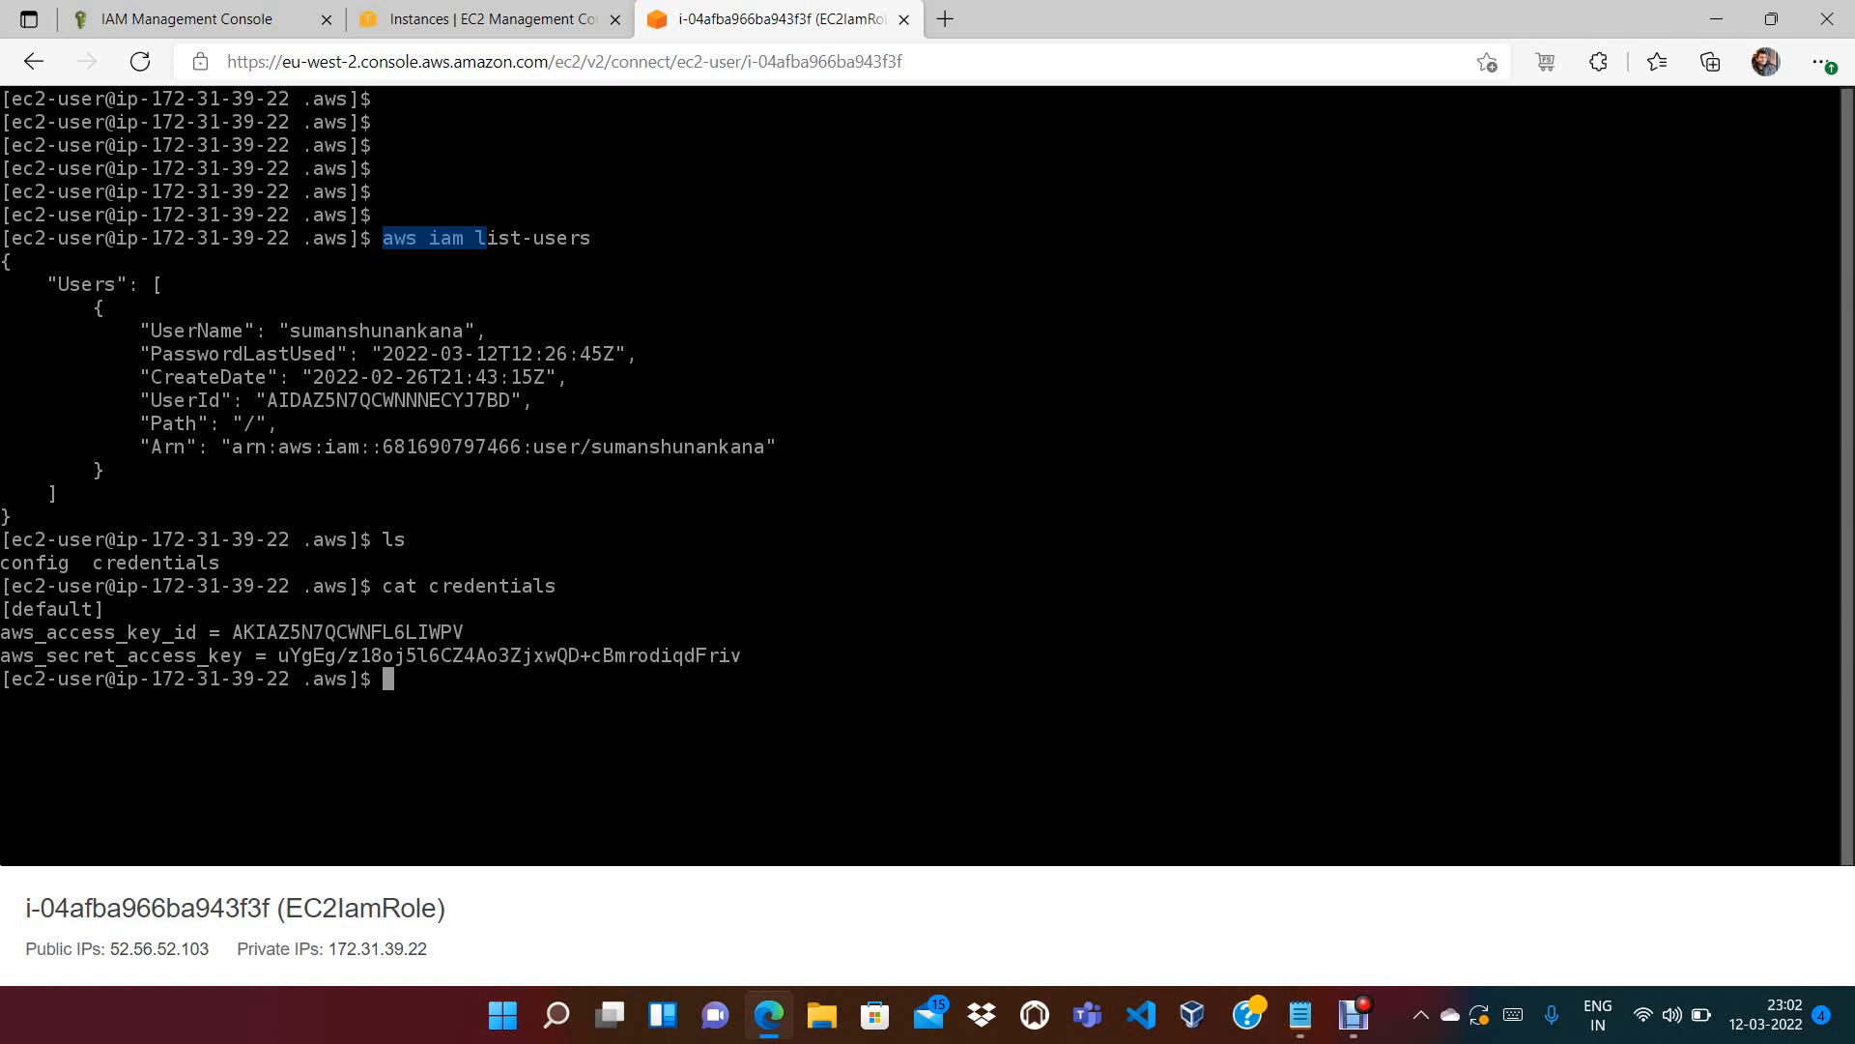
drag(36, 238, 104, 237)
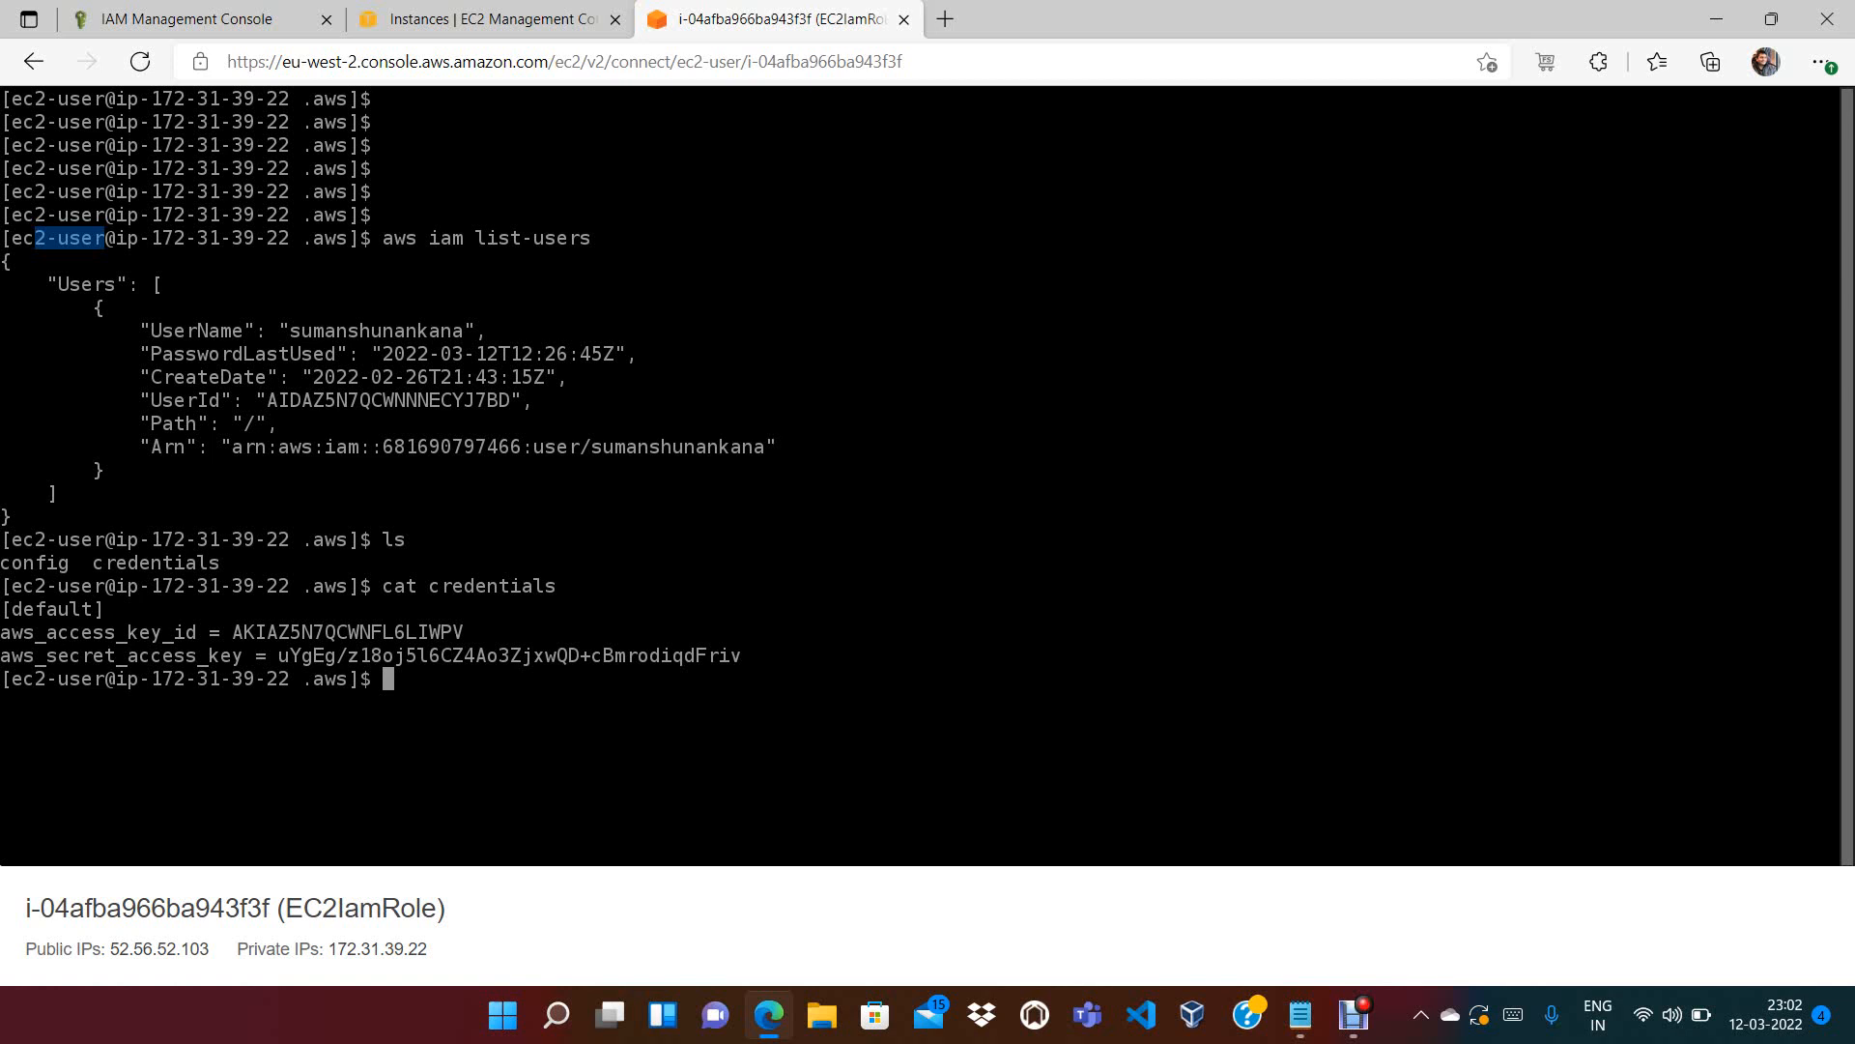
Select the 'aws iam list-users' command text in the Instance Connect terminal
drag(383, 238, 592, 238)
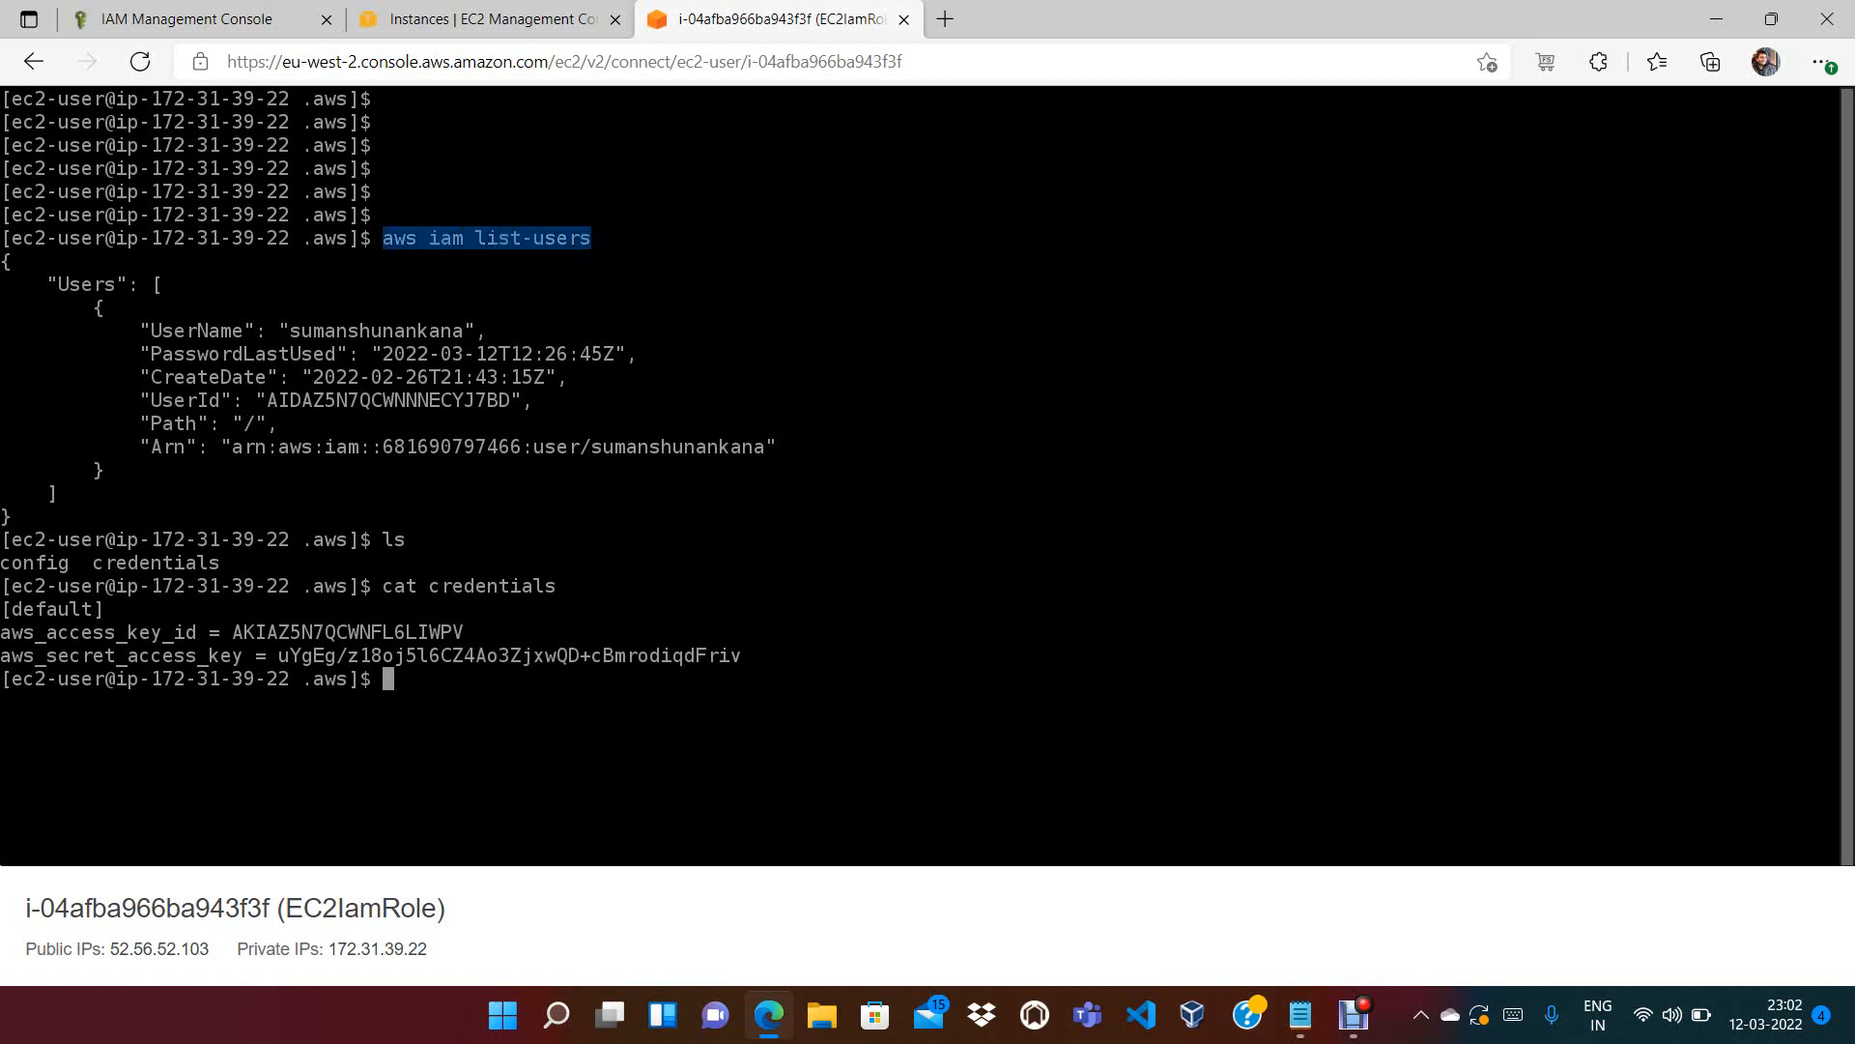
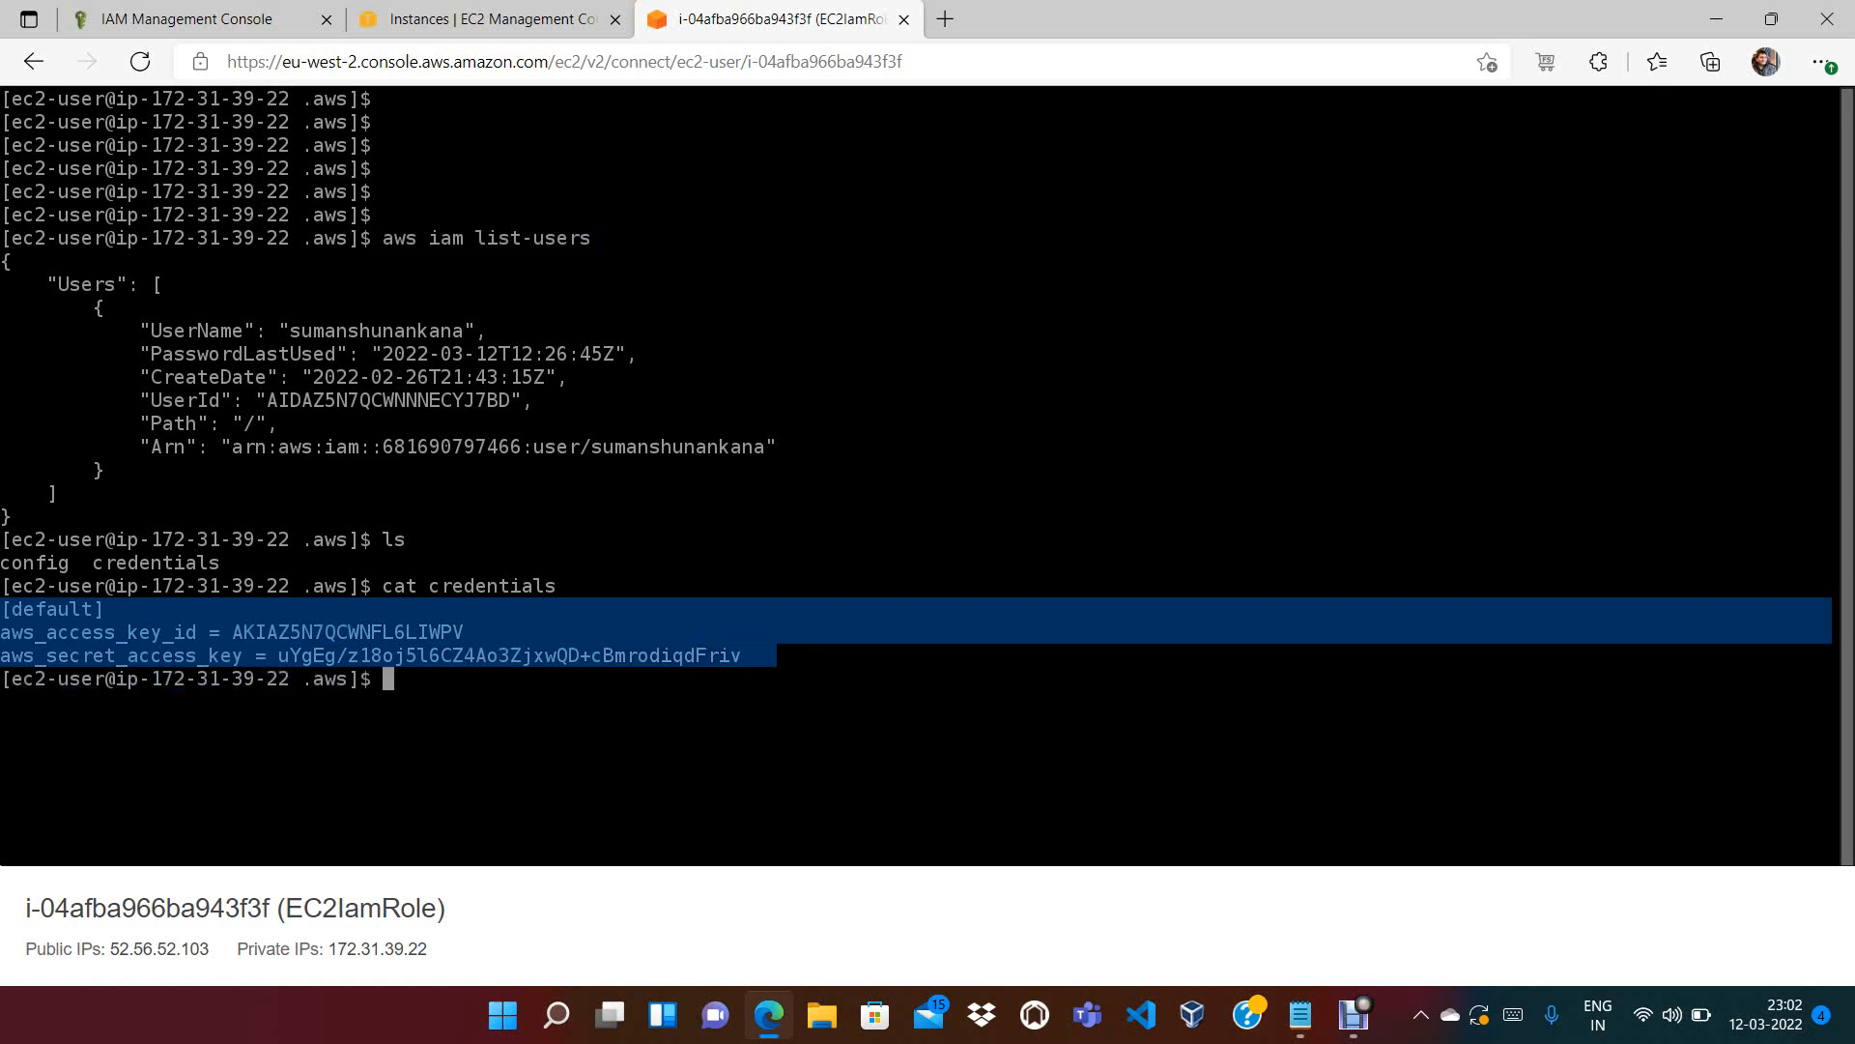
Move up two levels with cd .. into /home and list its contents, including hidden entries
text(cd ..)
key(Return)
text(cd .)
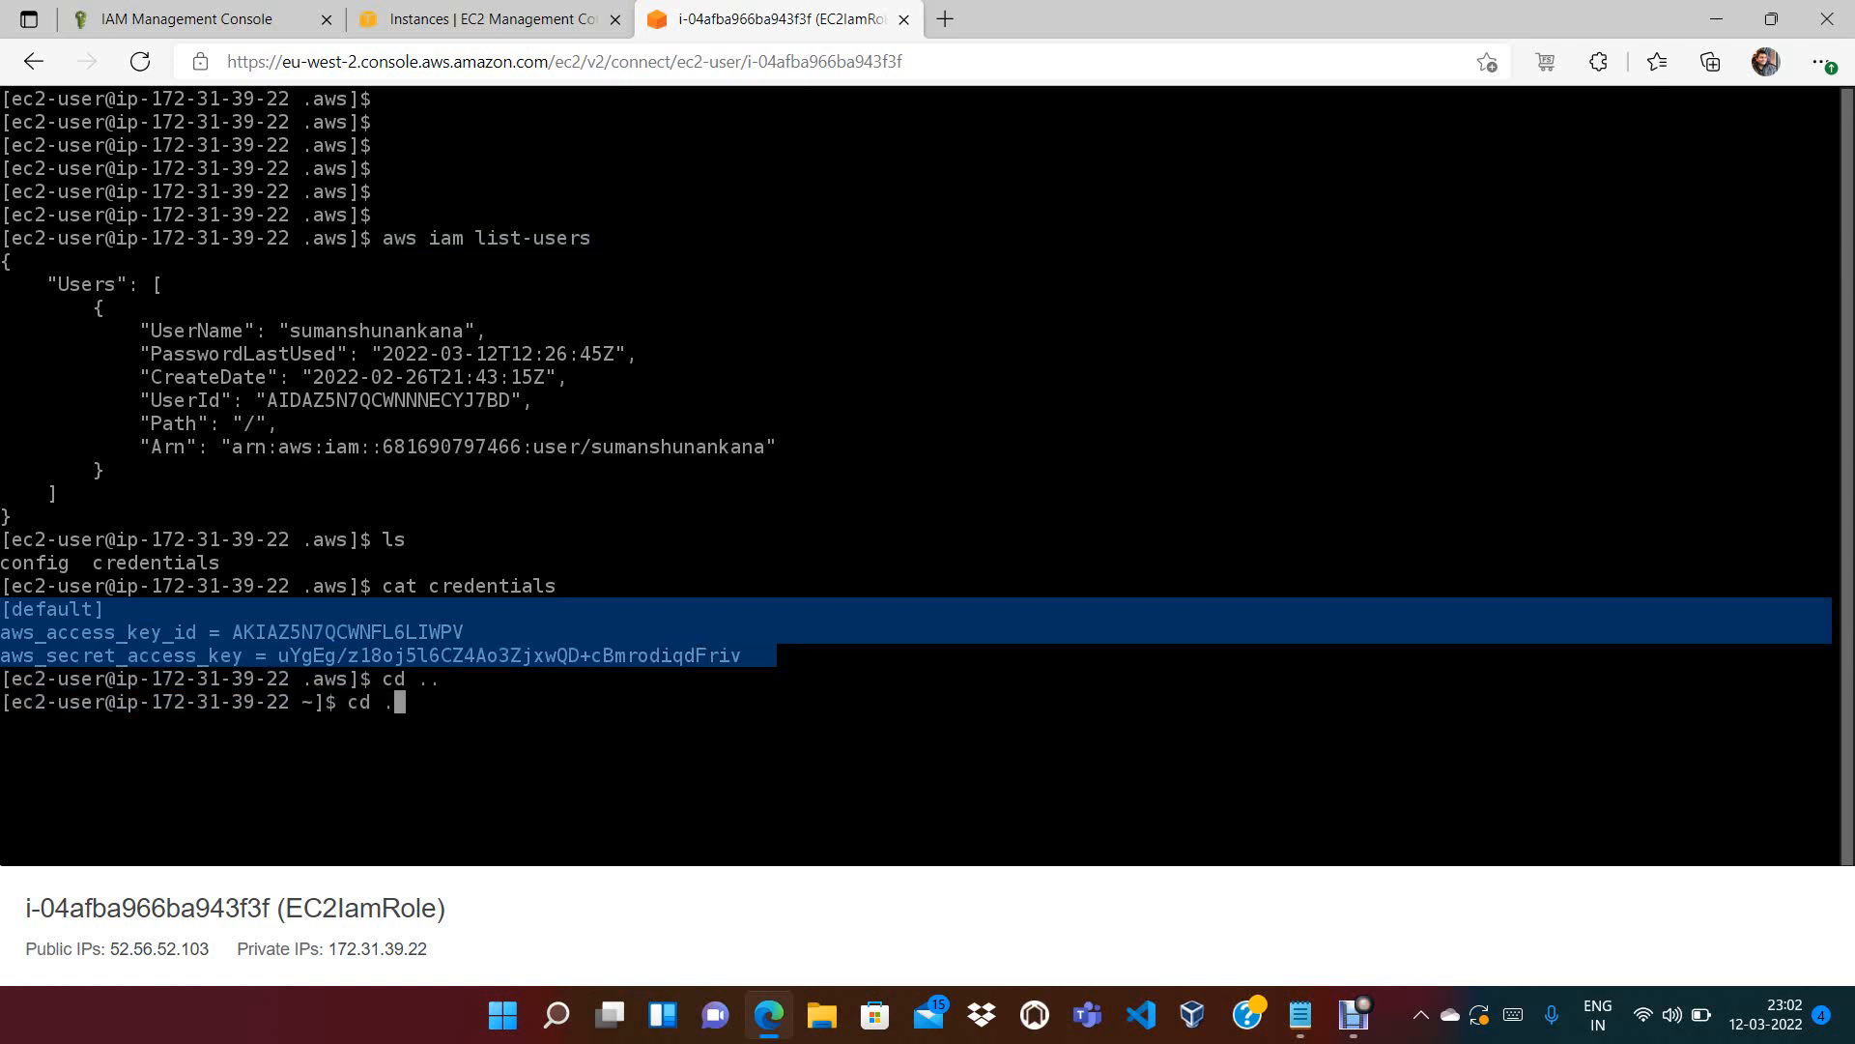
text(.)
key(Return)
text(ls)
key(Return)
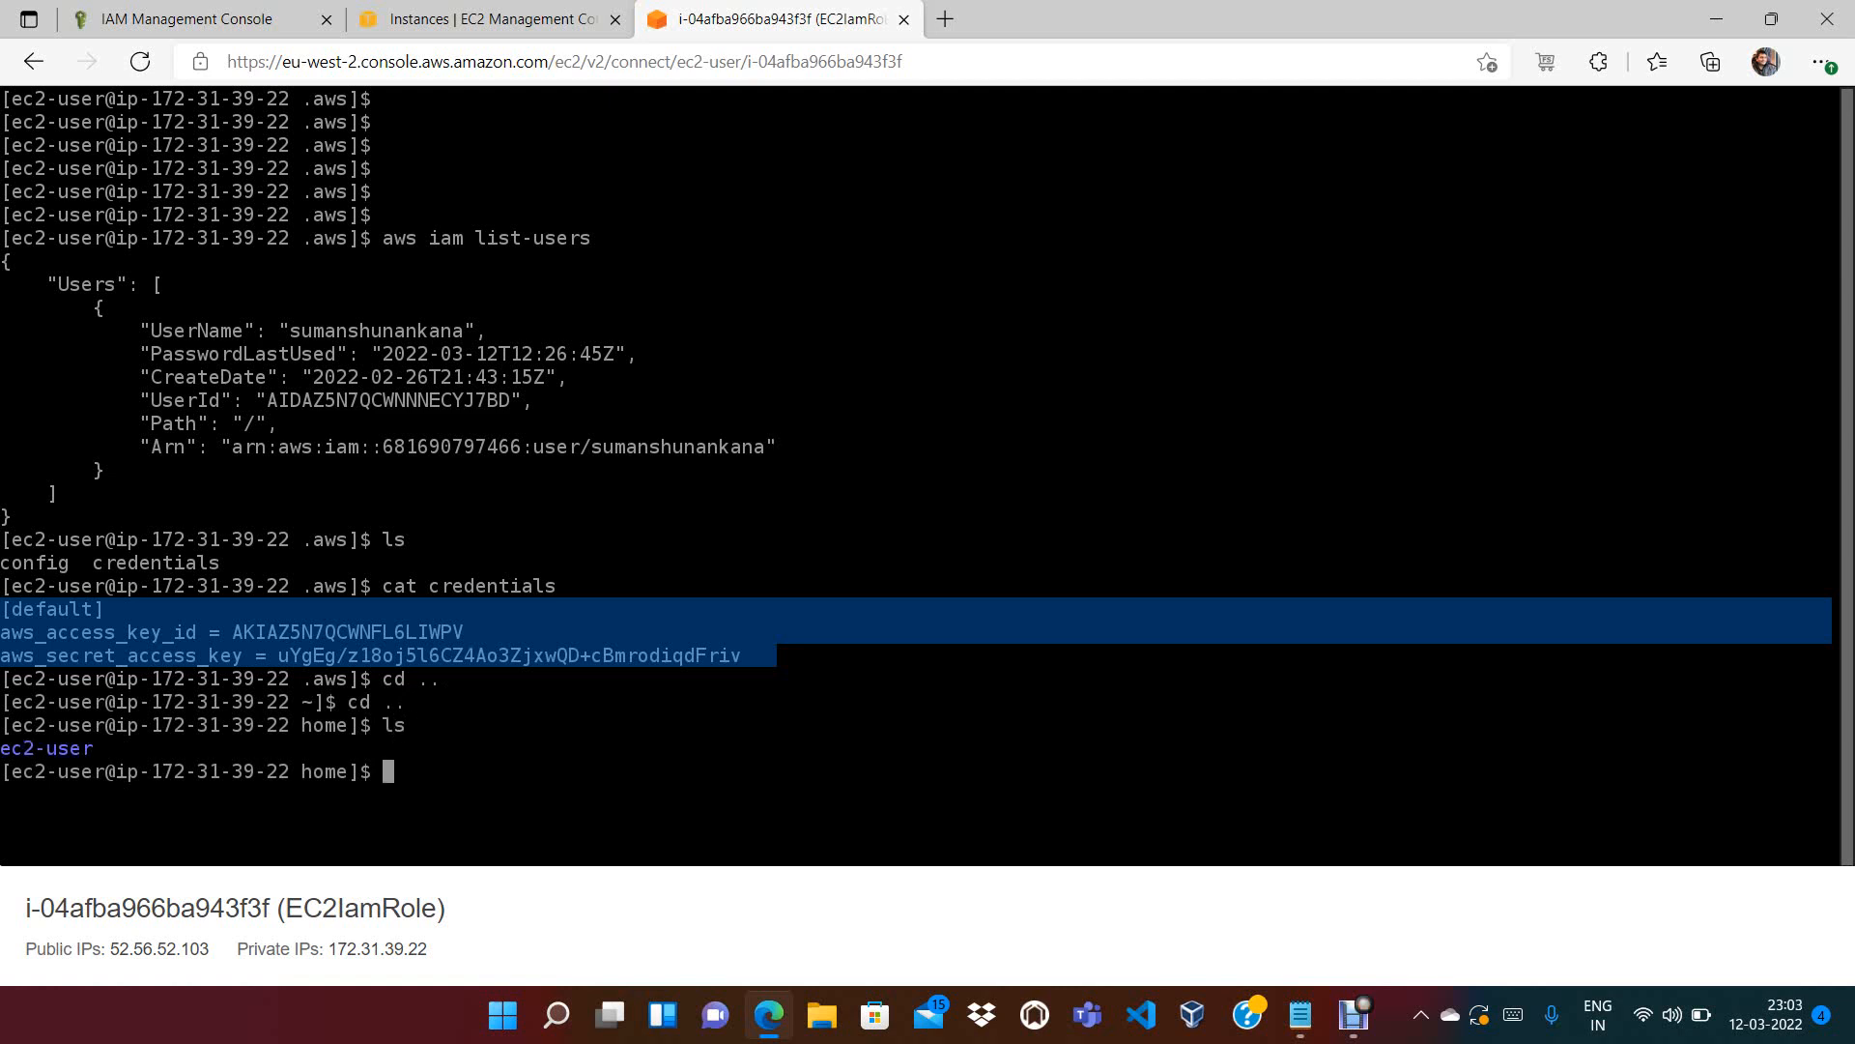
text(ls -a)
key(Return)
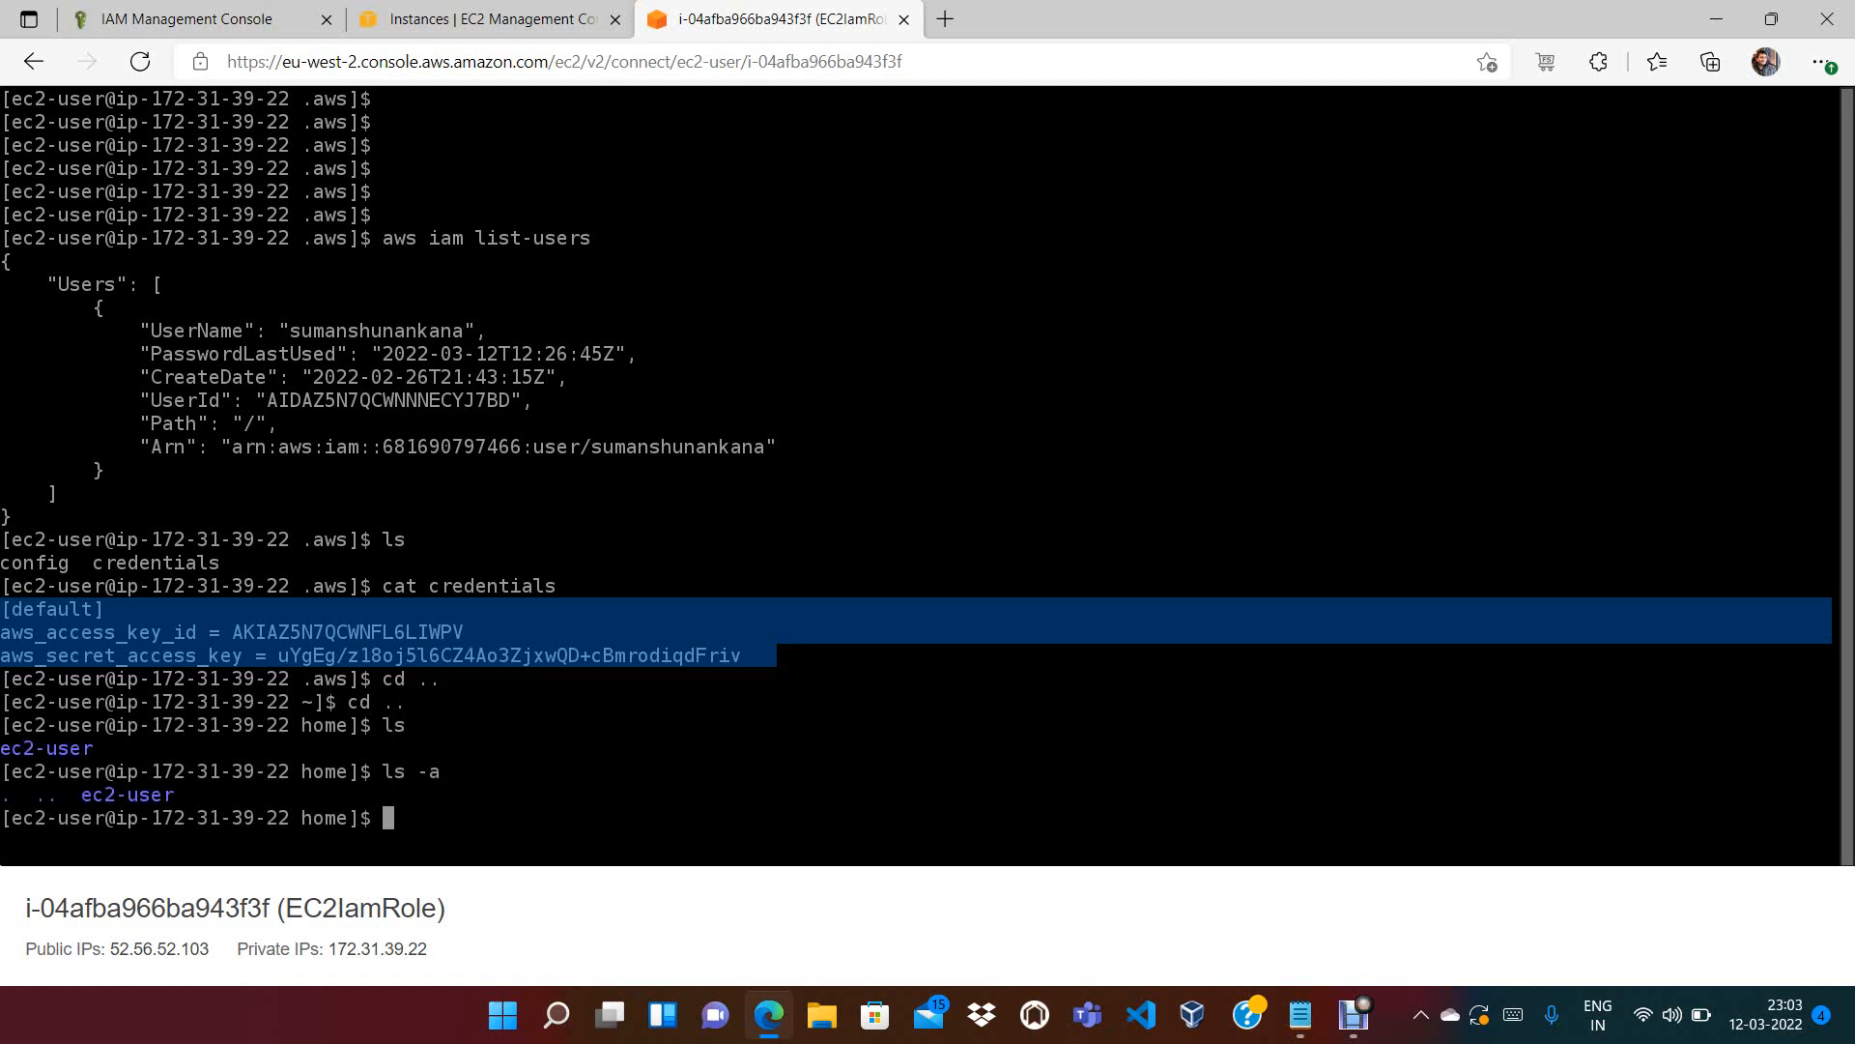
Enter the ec2-user folder, list its hidden items showing .aws, and start typing 'rm -rf aws'
text(cd c)
text(cd ec)
key(Tab)
key(Return)
text(ls)
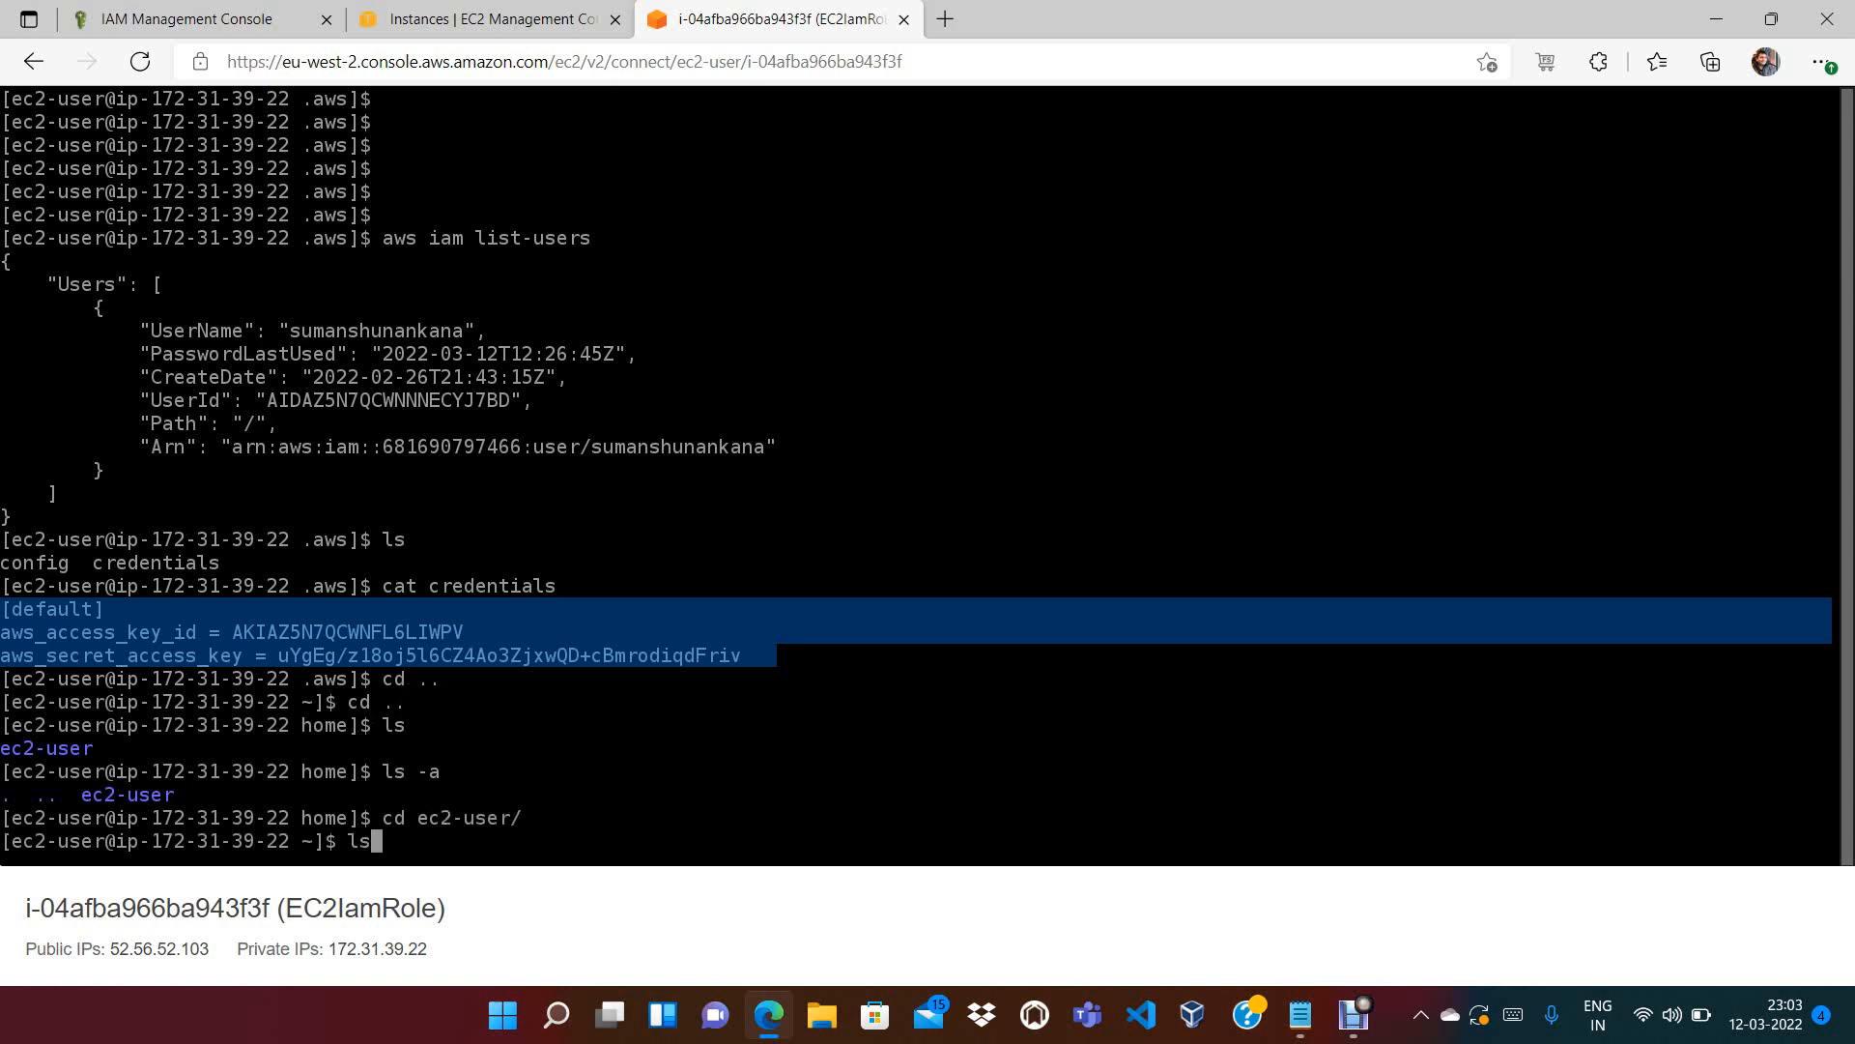
text( -a)
key(Return)
Run rm -rf aws, check with ls -a that .aws remains, then recall the command to correct it
text(rm -rf )
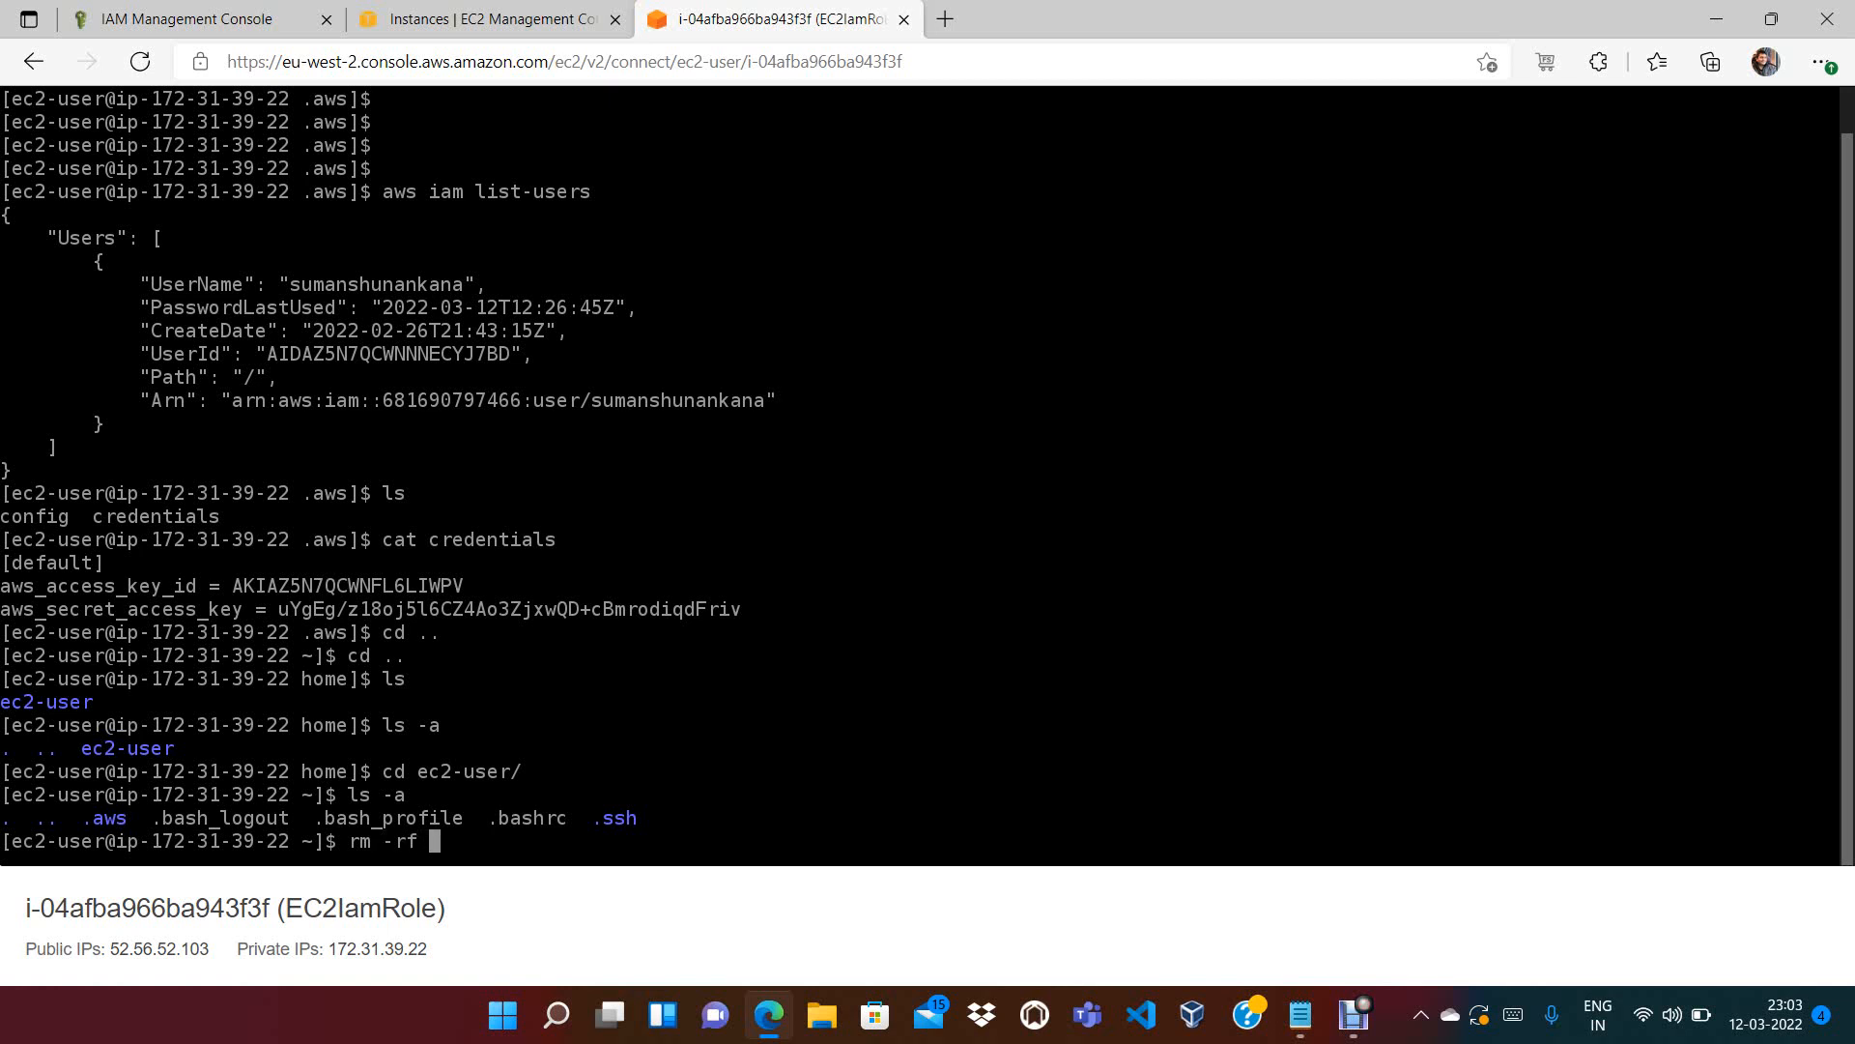
Run rm -rf aws, check with ls -a that .aws remains, then recall the command to correct it
text(aws)
key(Return)
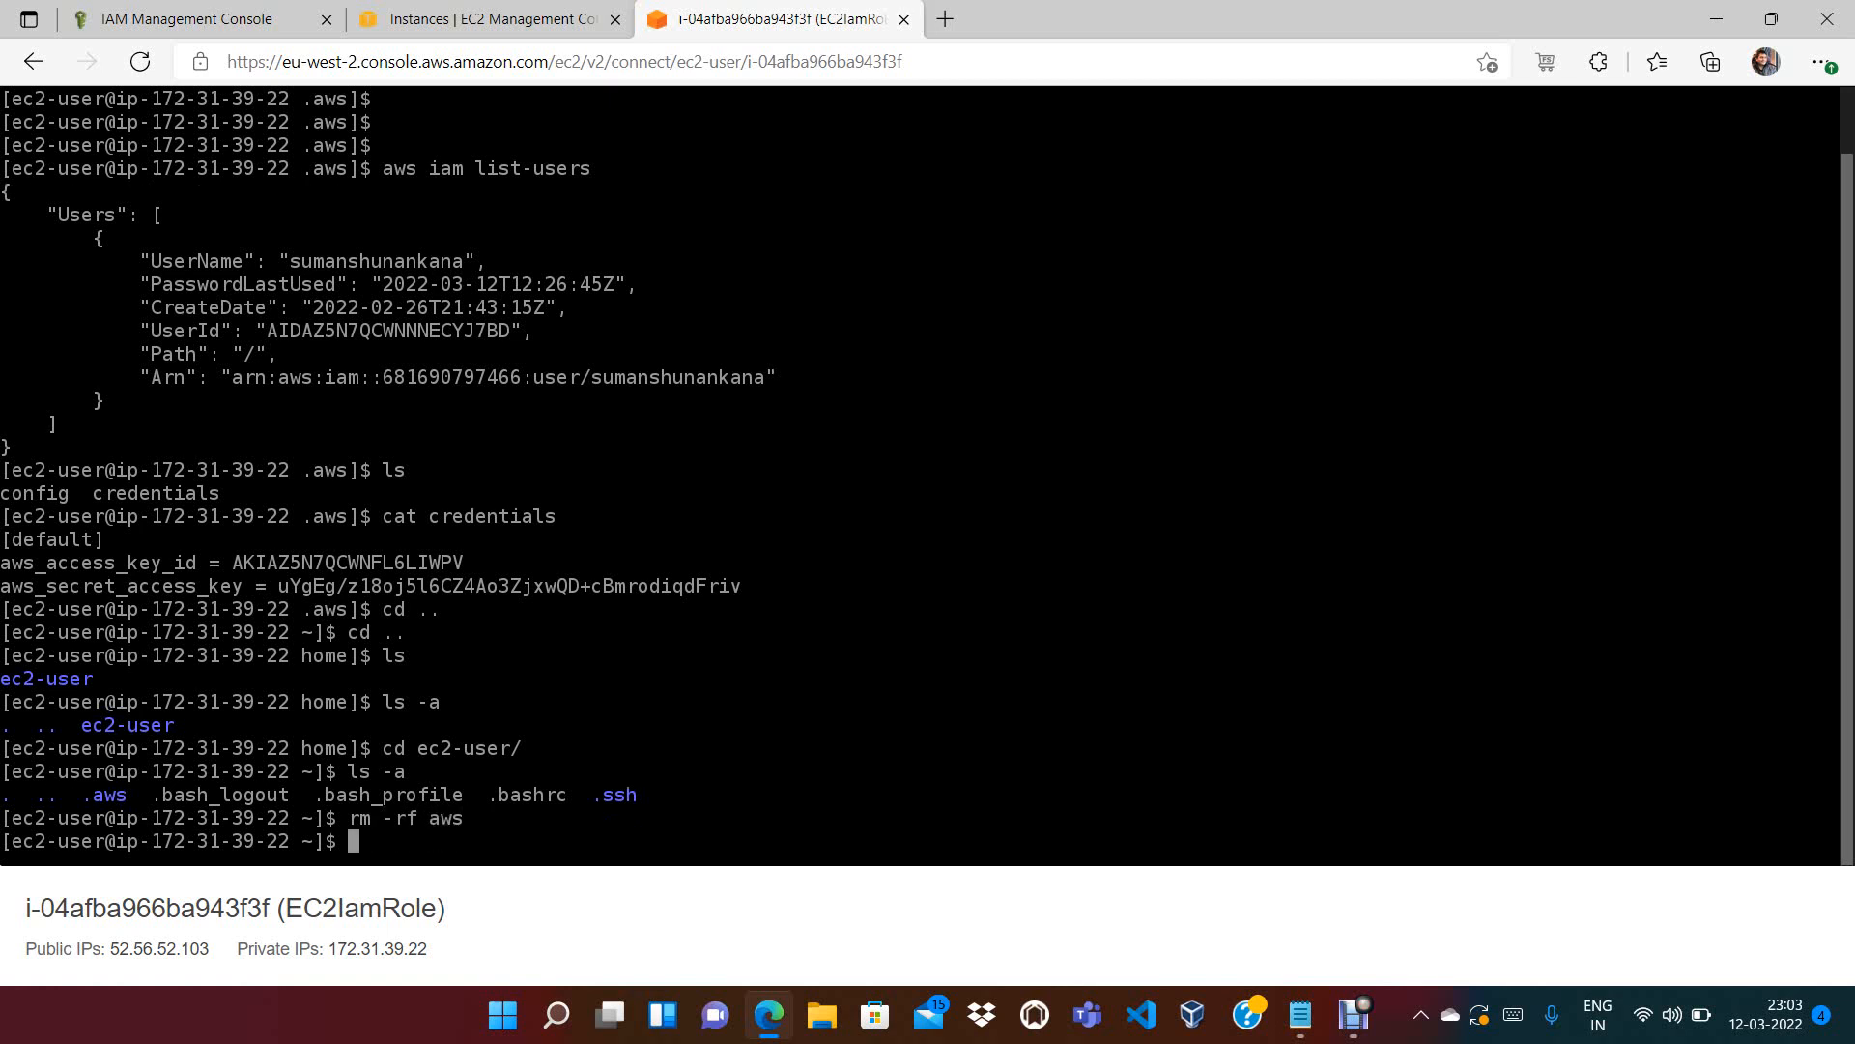
text(ls -a)
key(Return)
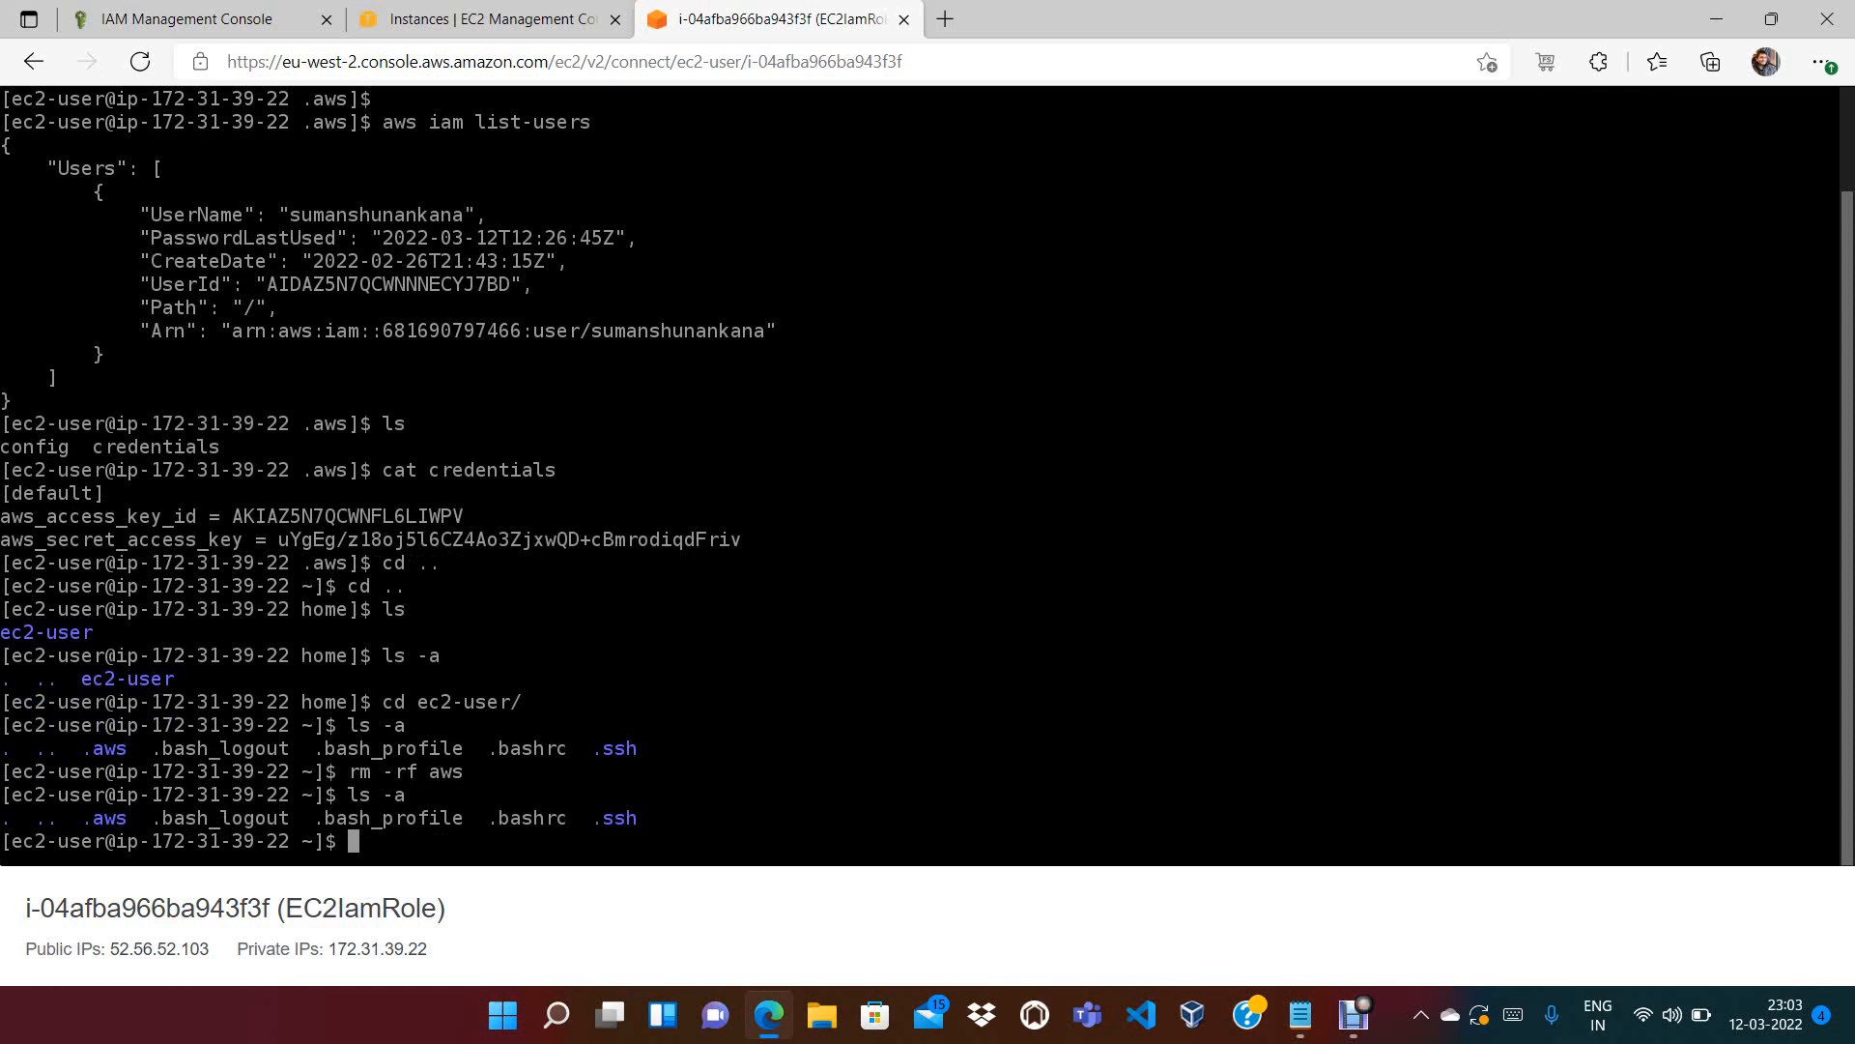
key(Up)
key(Up)
key(Left)
key(Left)
key(Left)
key(Left)
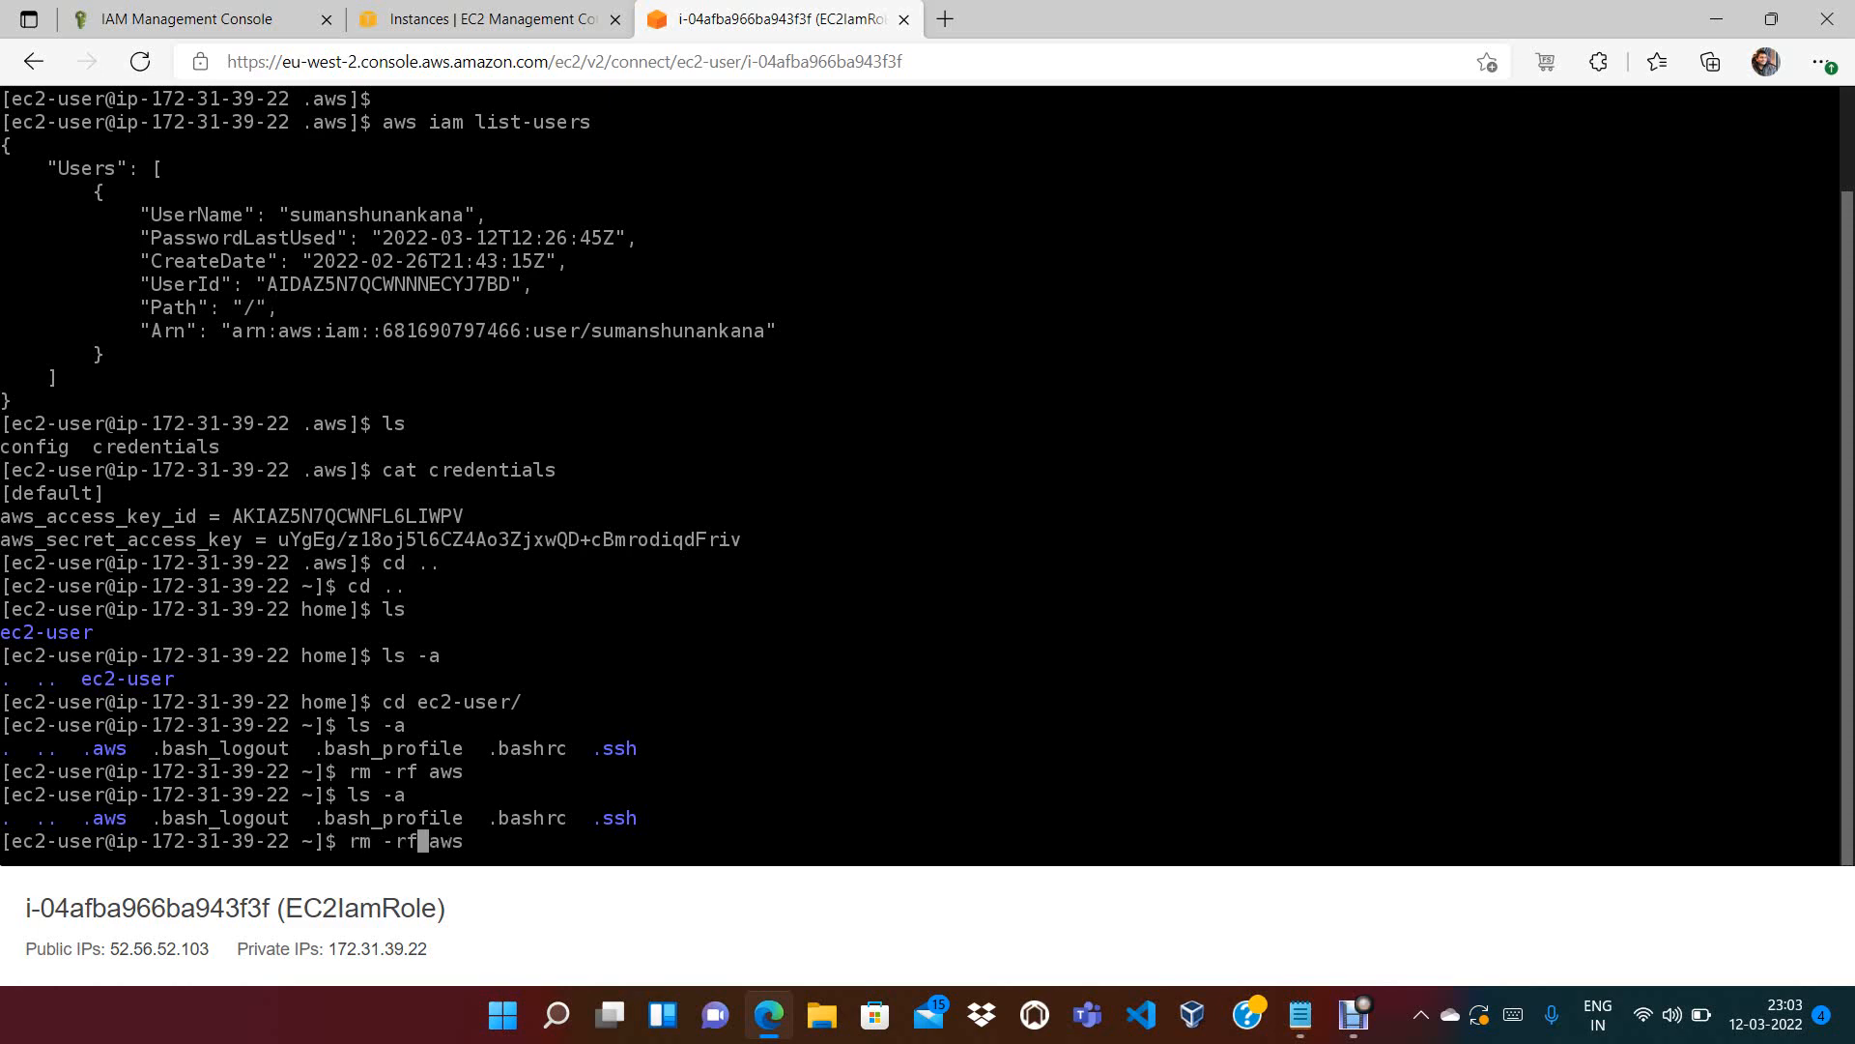
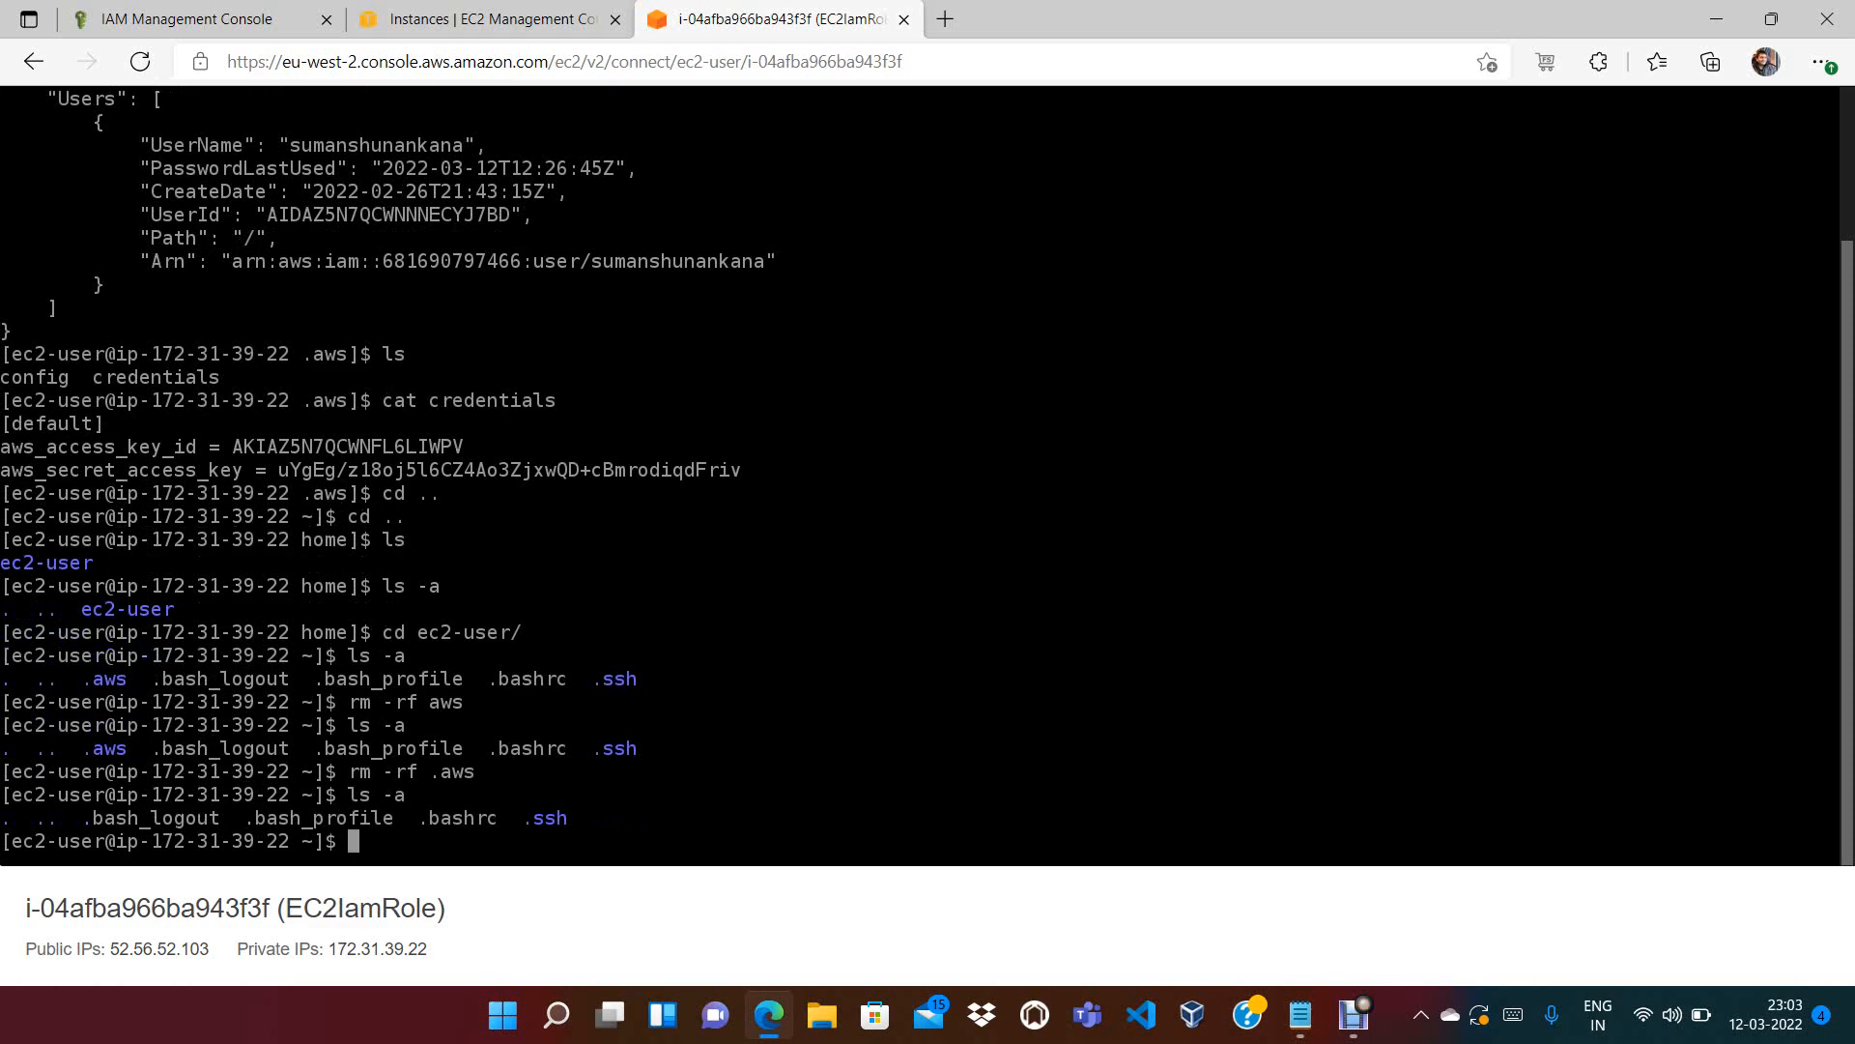
Clear the terminal and rerun aws iam list-users, which fails with 'Unable to locate credentials'
text(clear)
key(Return)
key(Return)
key(Return)
key(Return)
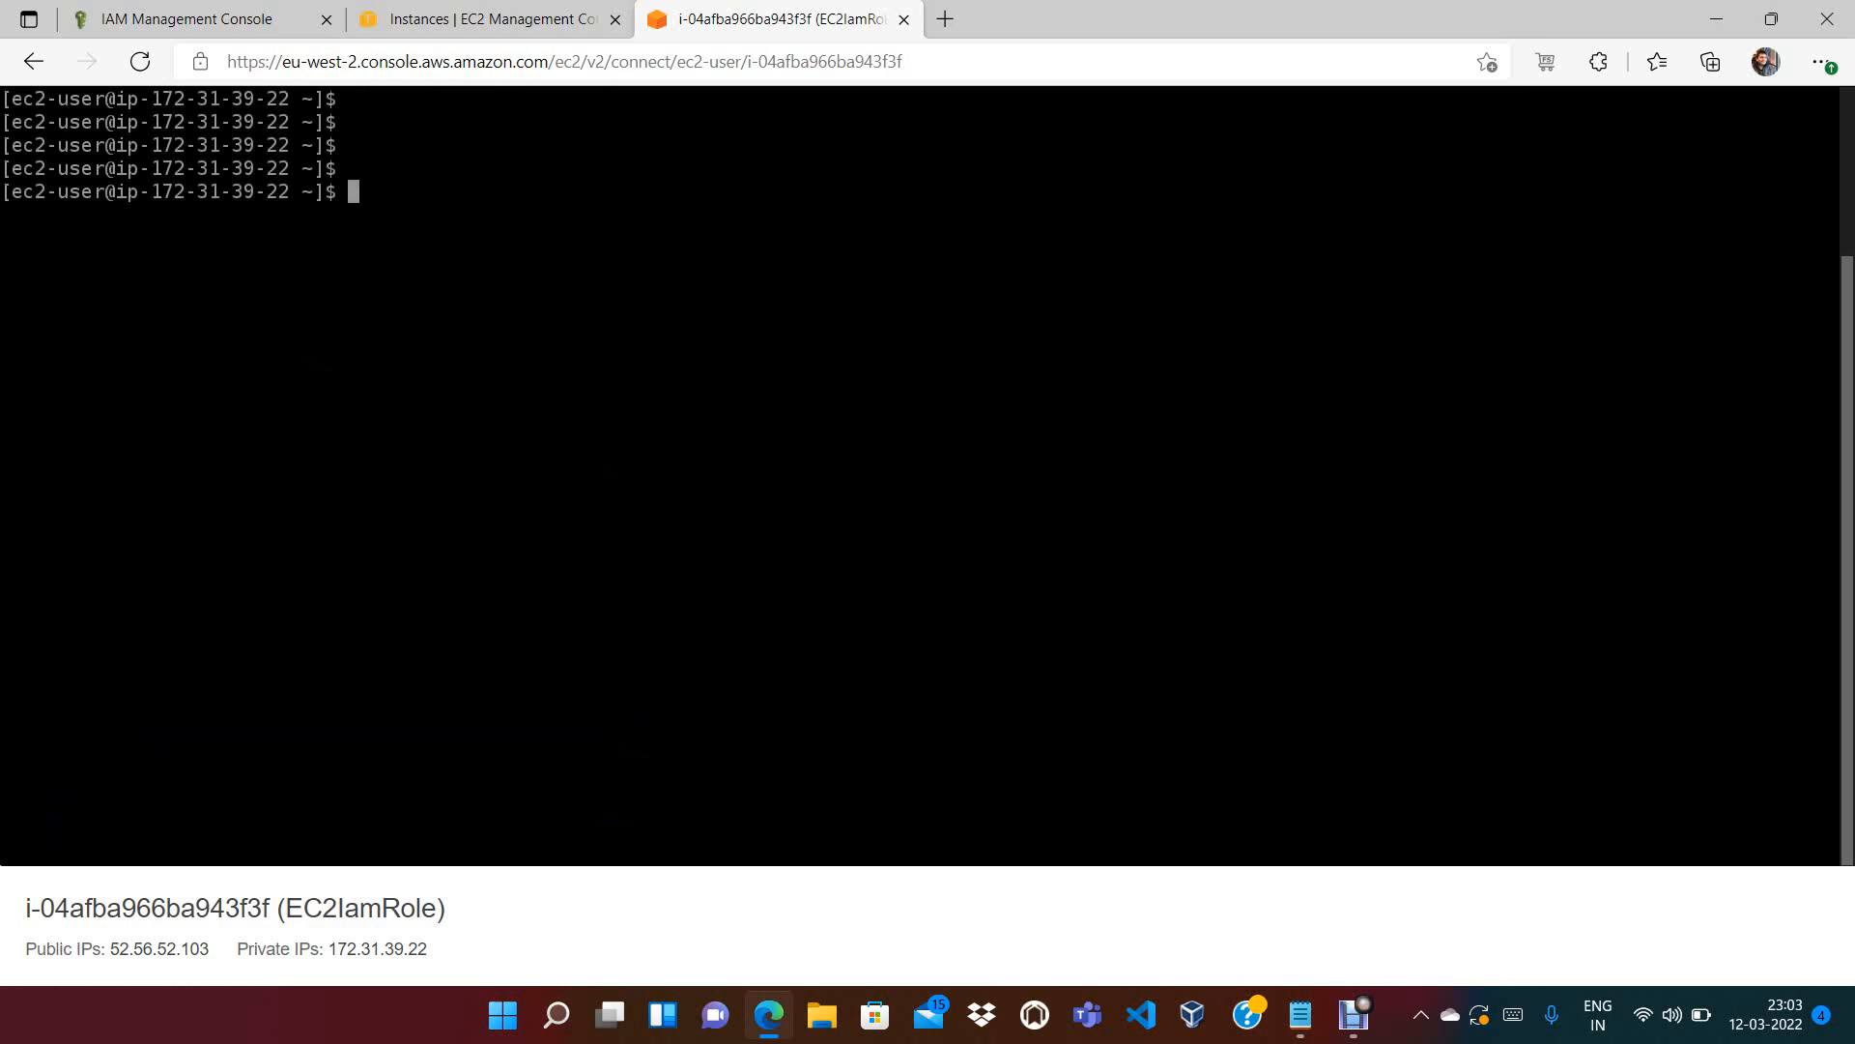
key(Return)
key(Return)
key(Return)
key(Return)
key(Return)
key(Up)
key(Up)
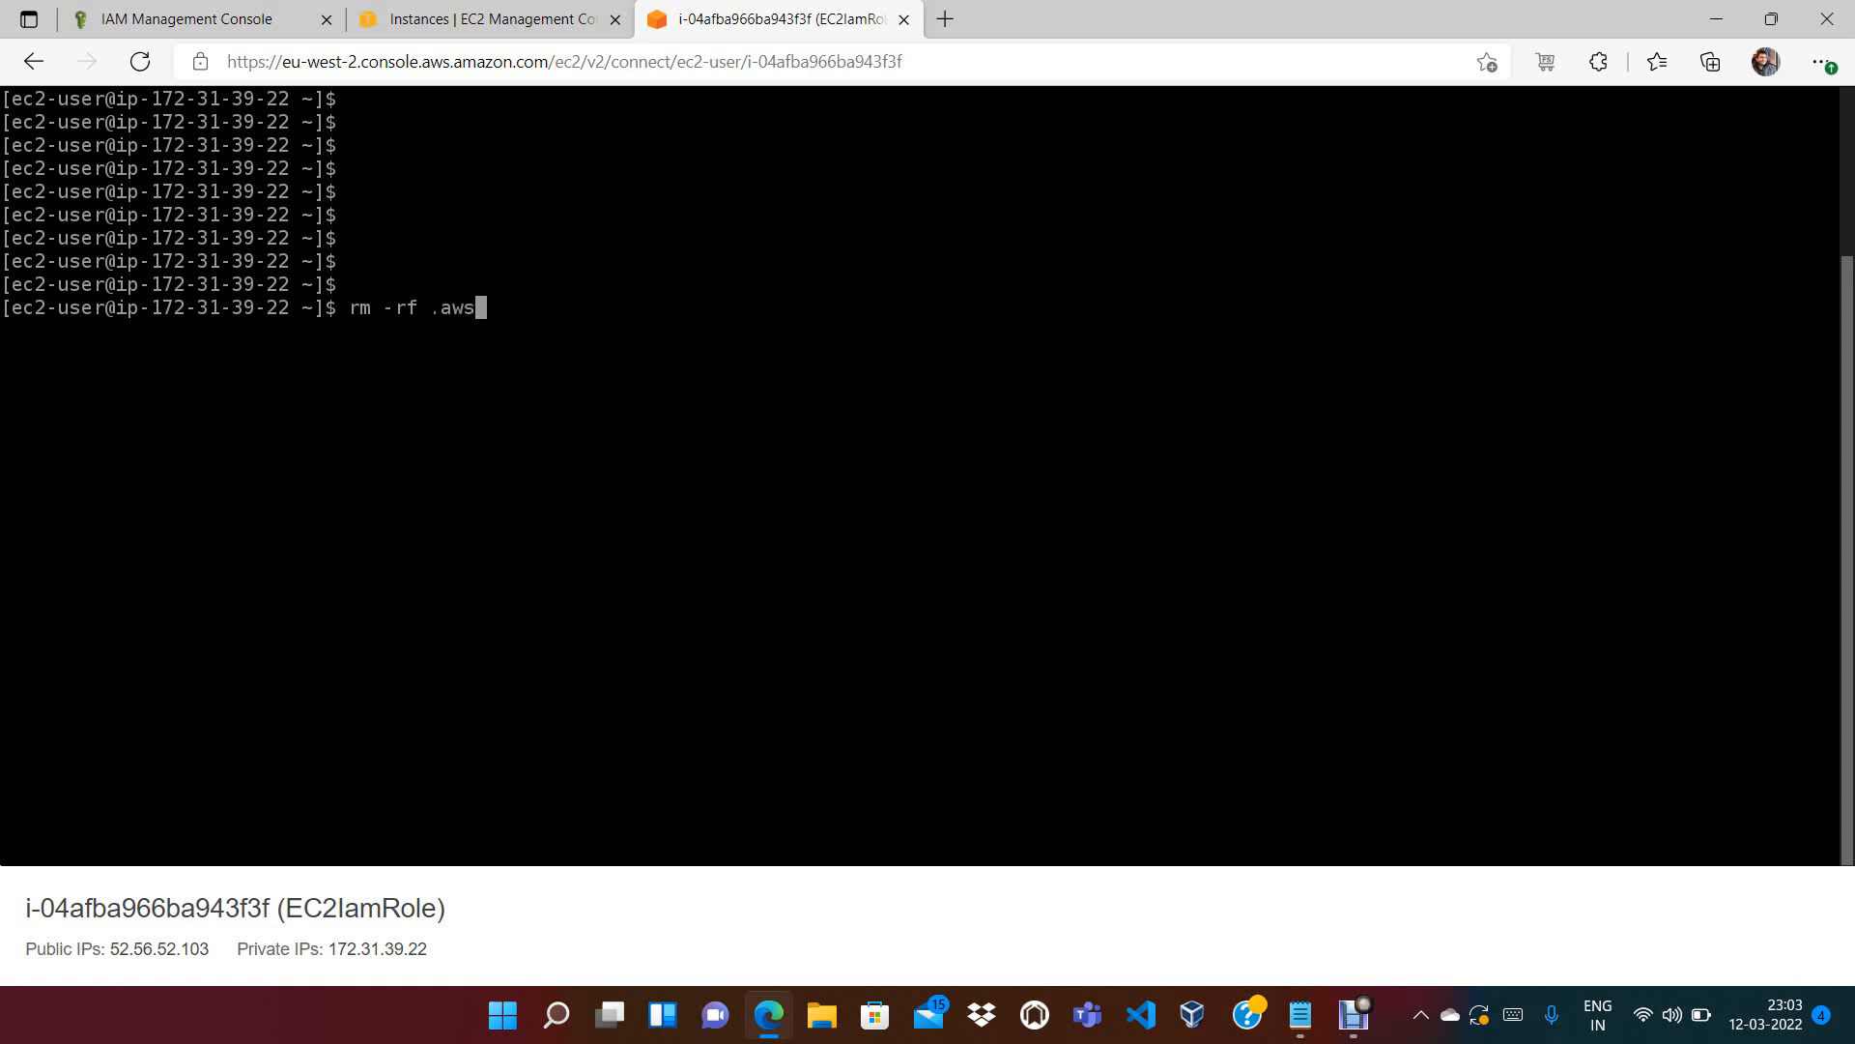
key(Up)
key(Up)
key(Up)
key(Up)
key(Up)
key(Up)
key(Up)
key(Up)
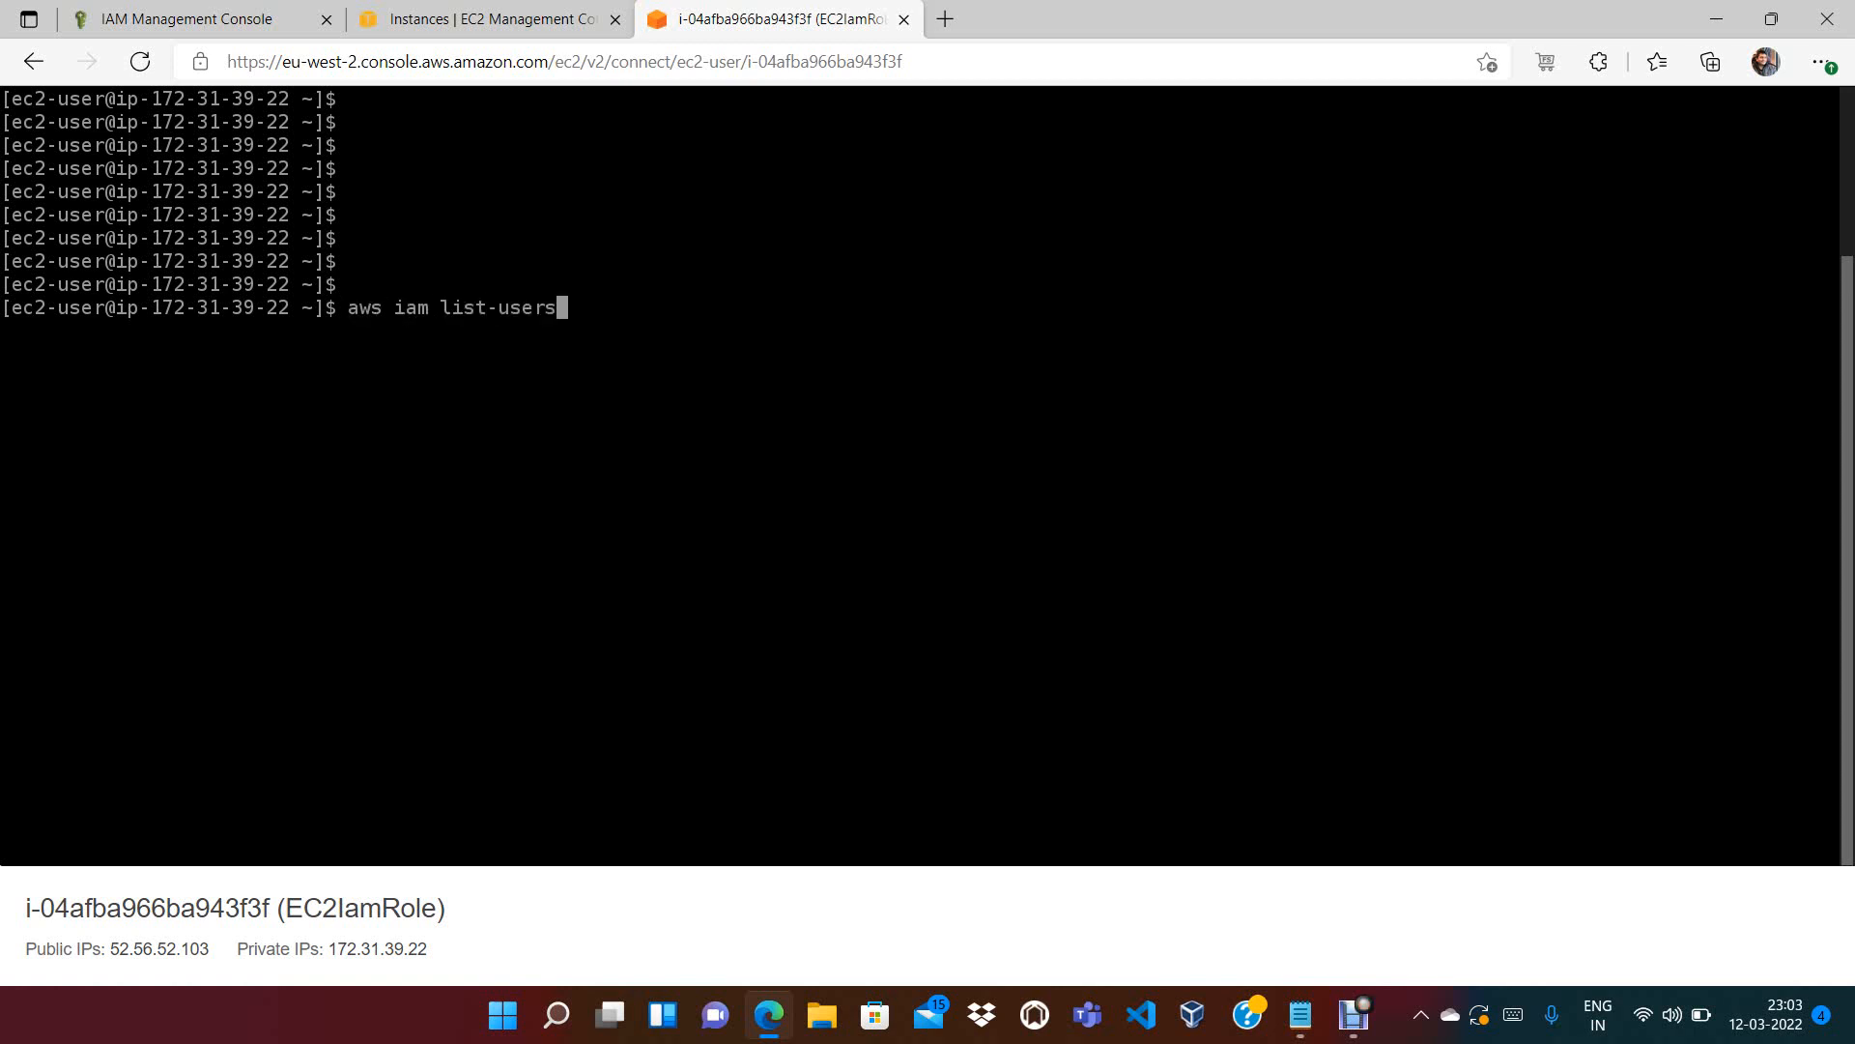
key(Return)
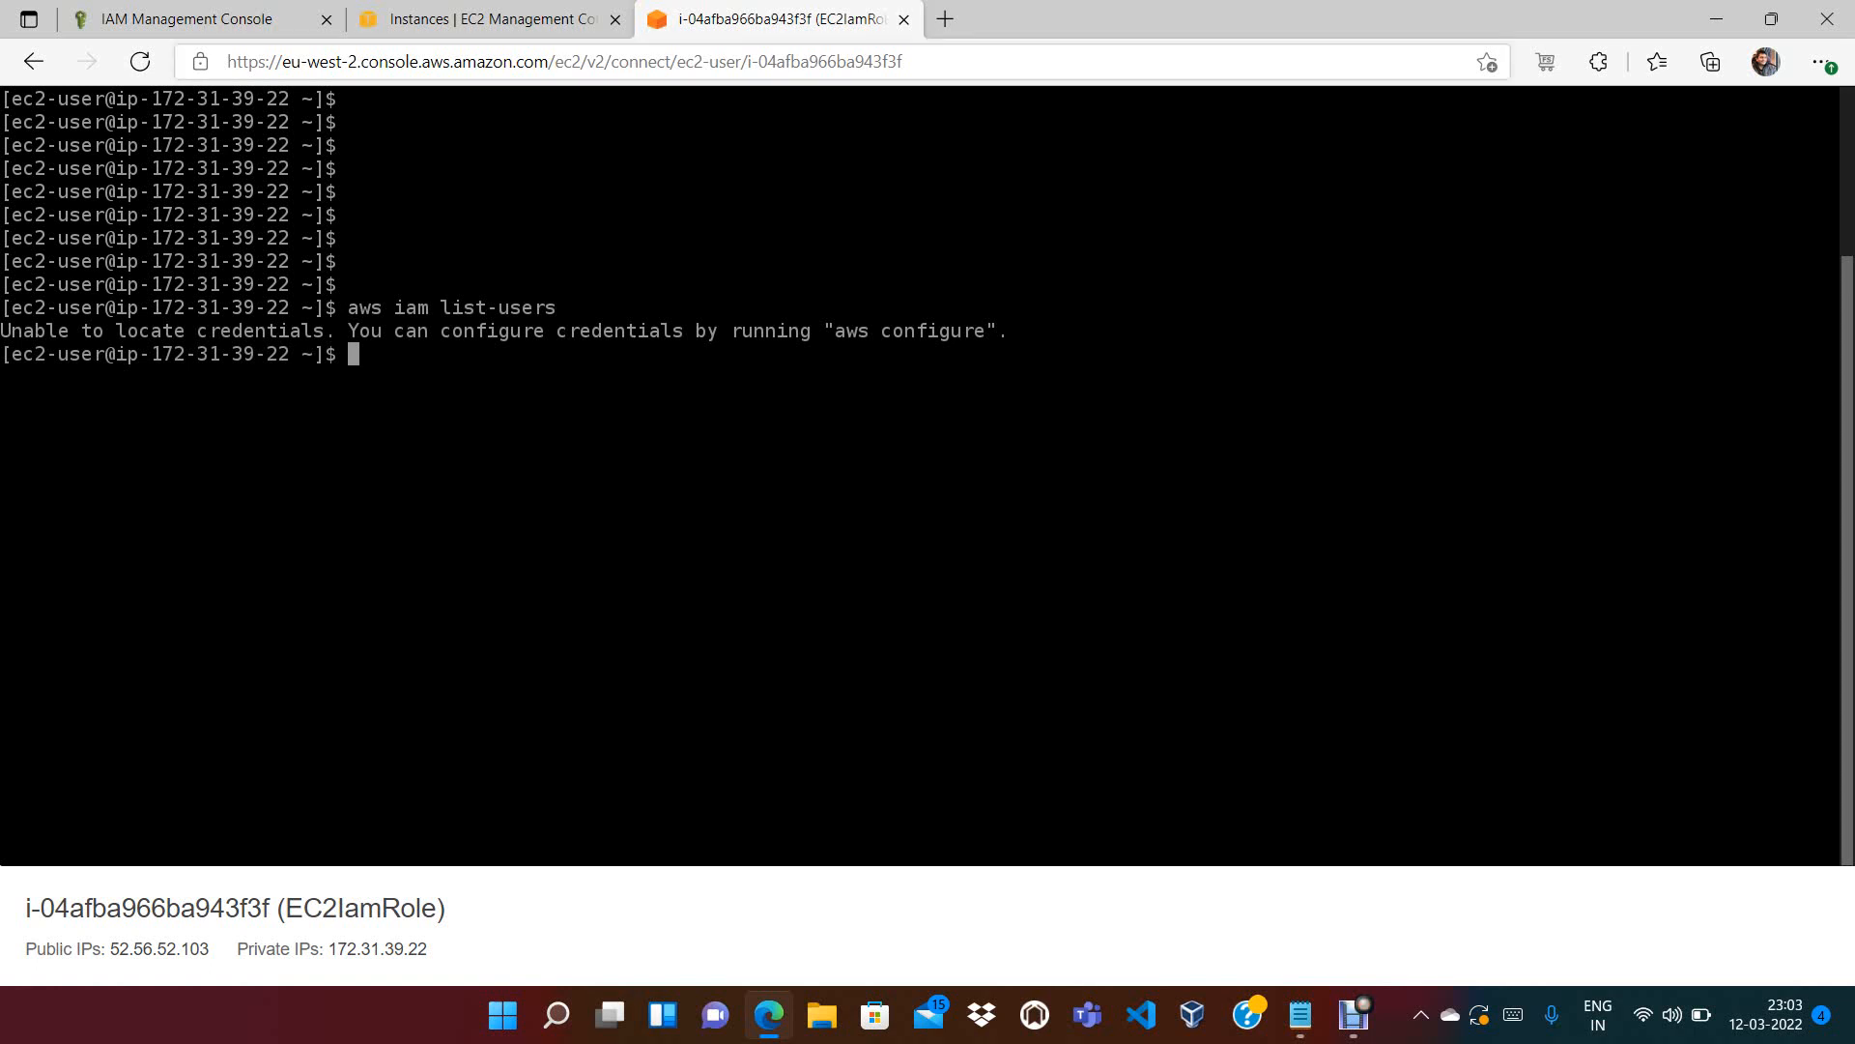
click(193, 19)
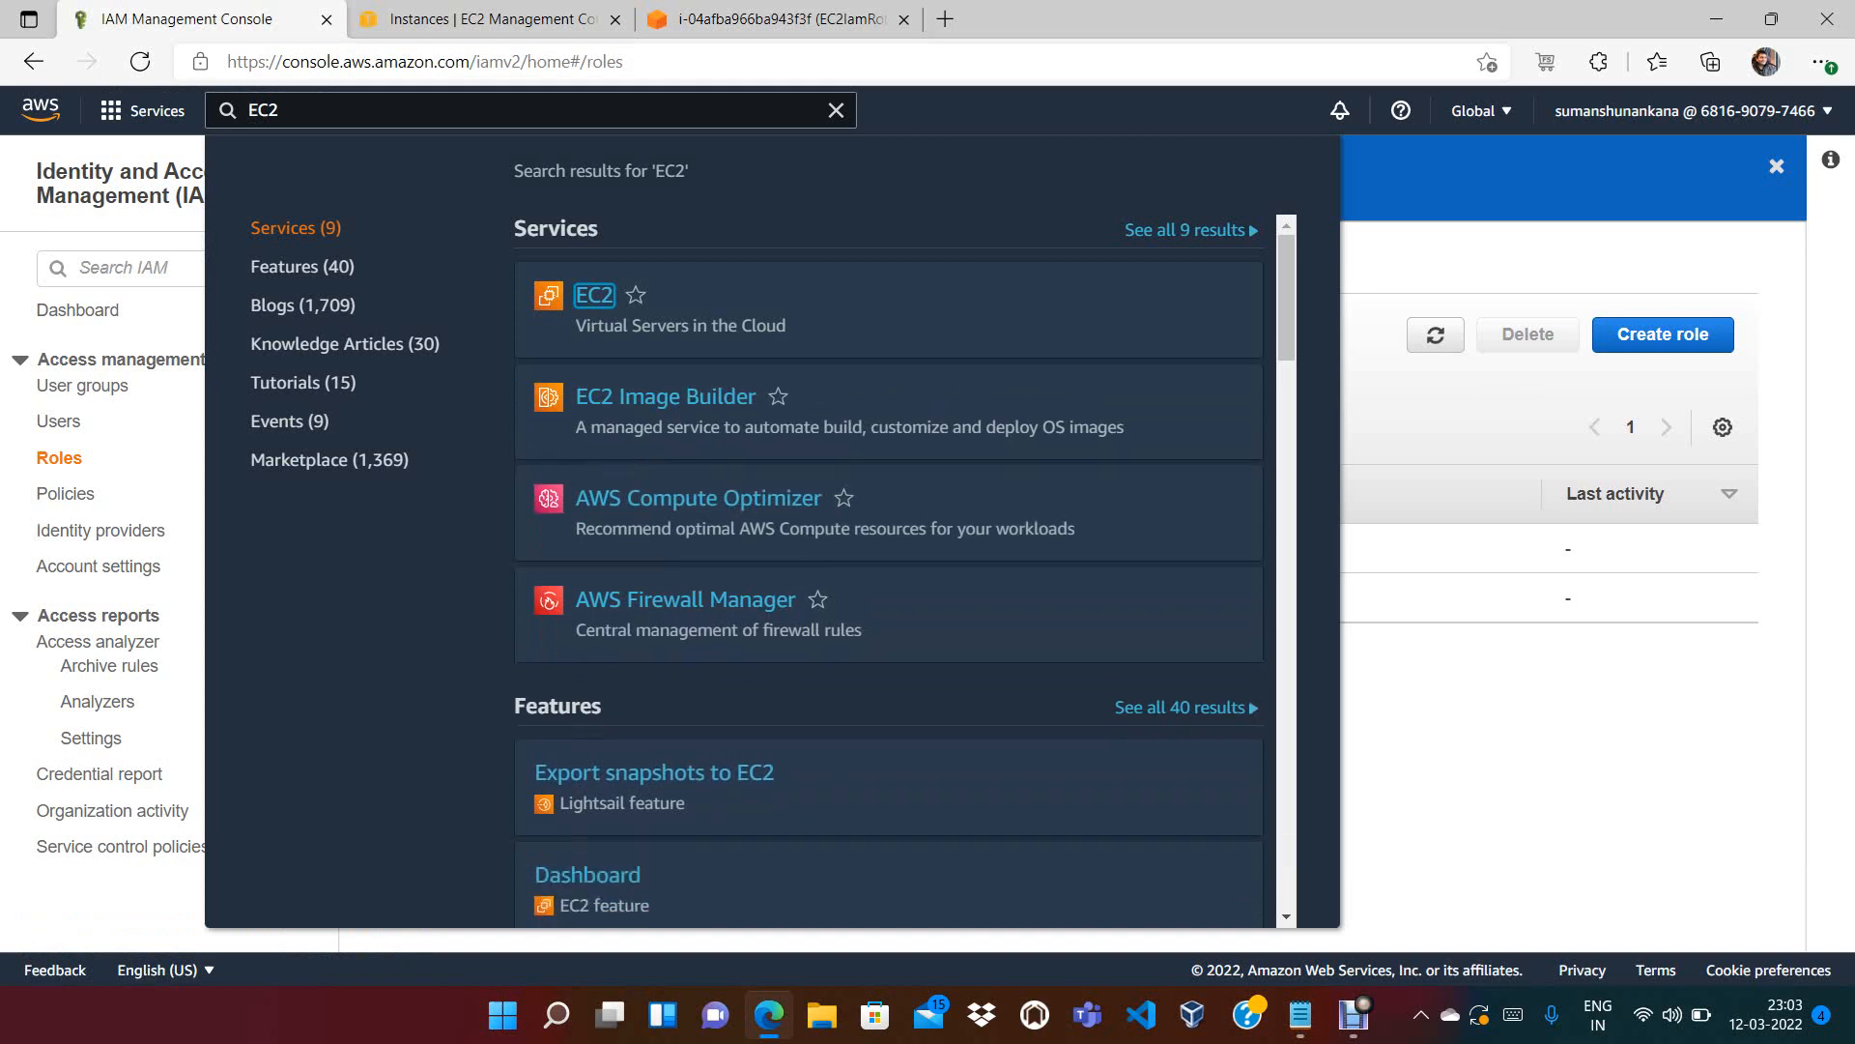
Start a new IAM role from the Roles page and scroll to the trusted entity options
key(Escape)
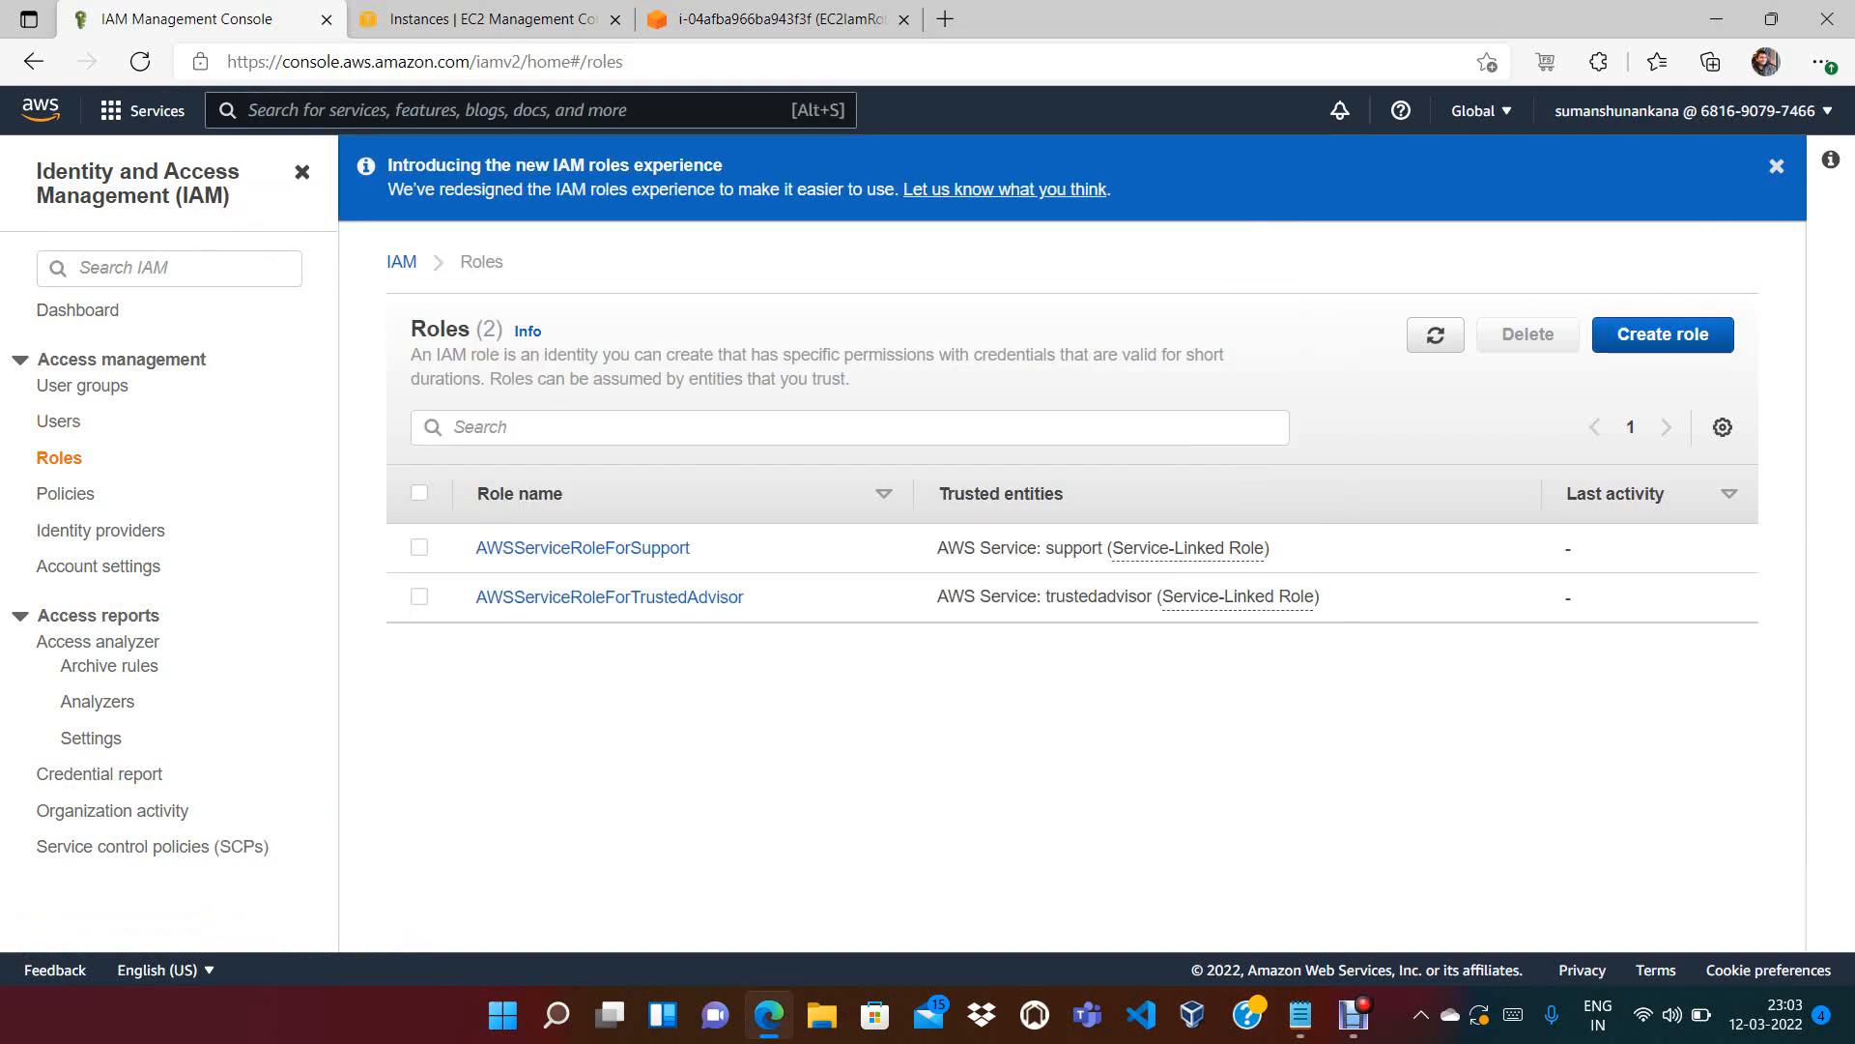
click(1663, 334)
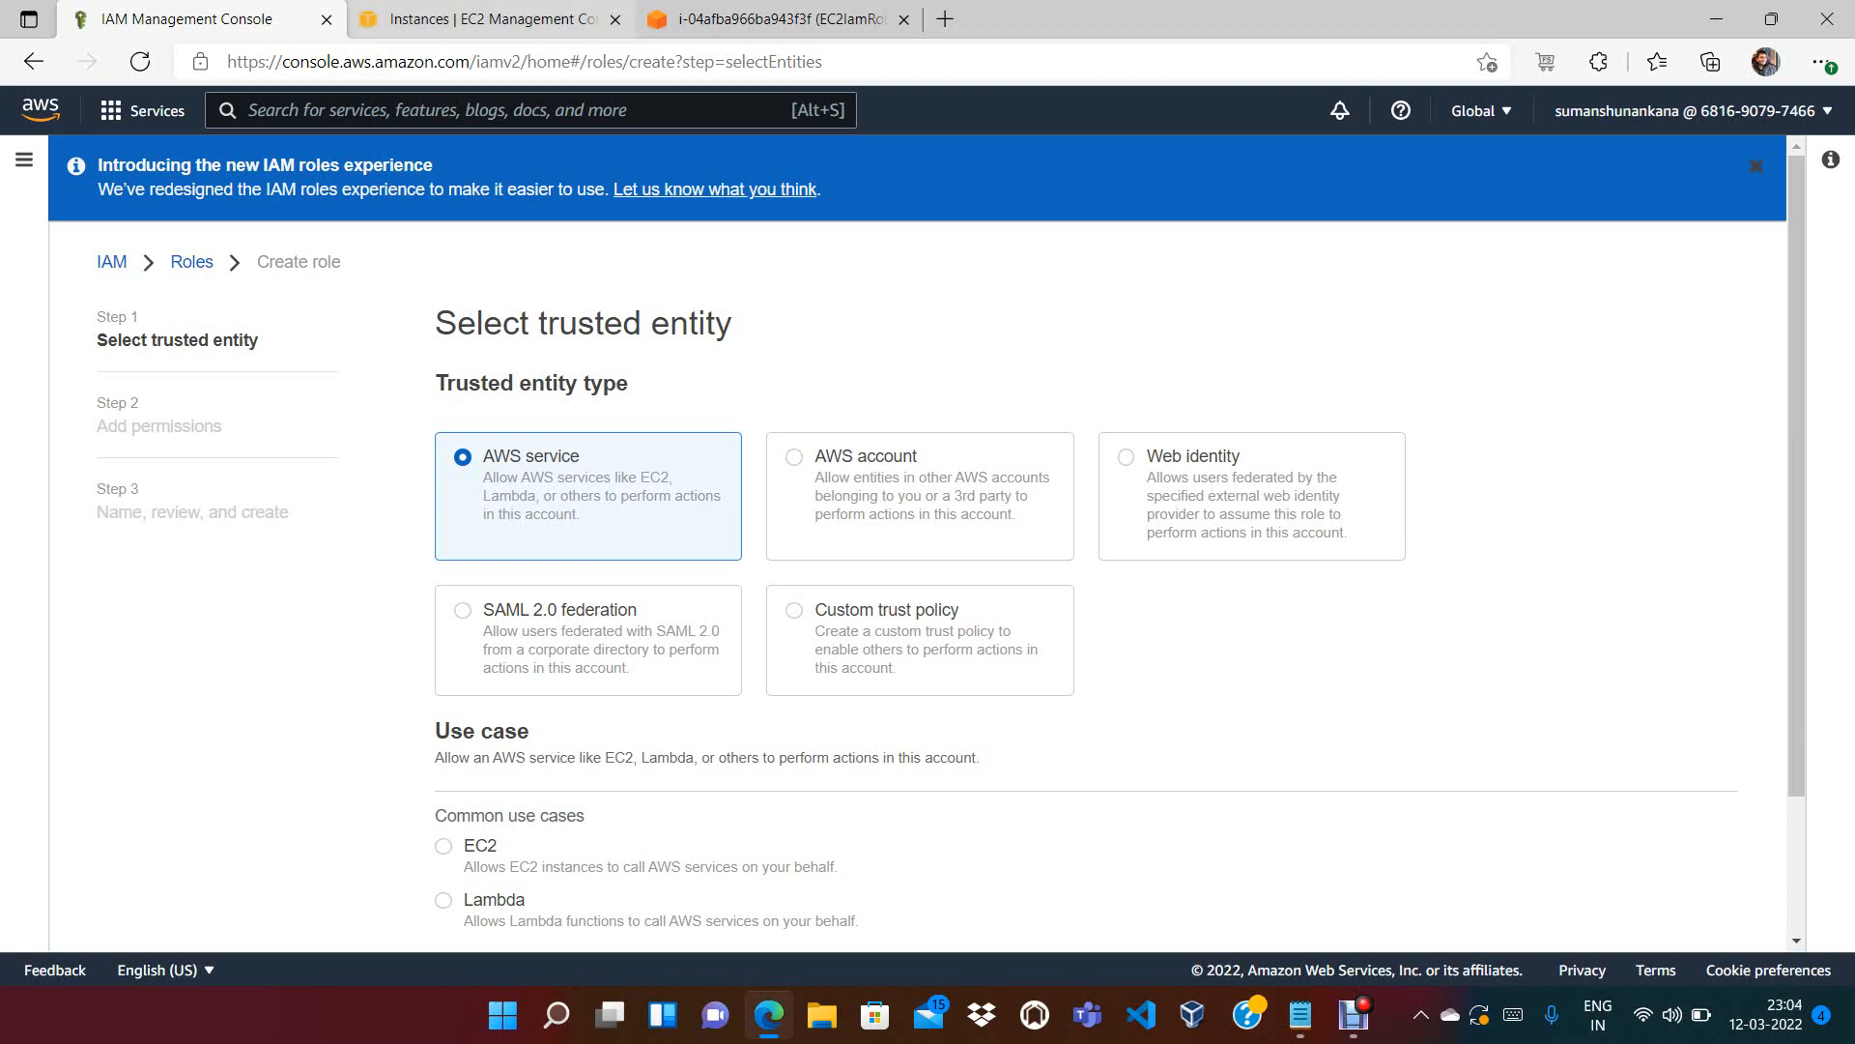
key(ctrl+Tab)
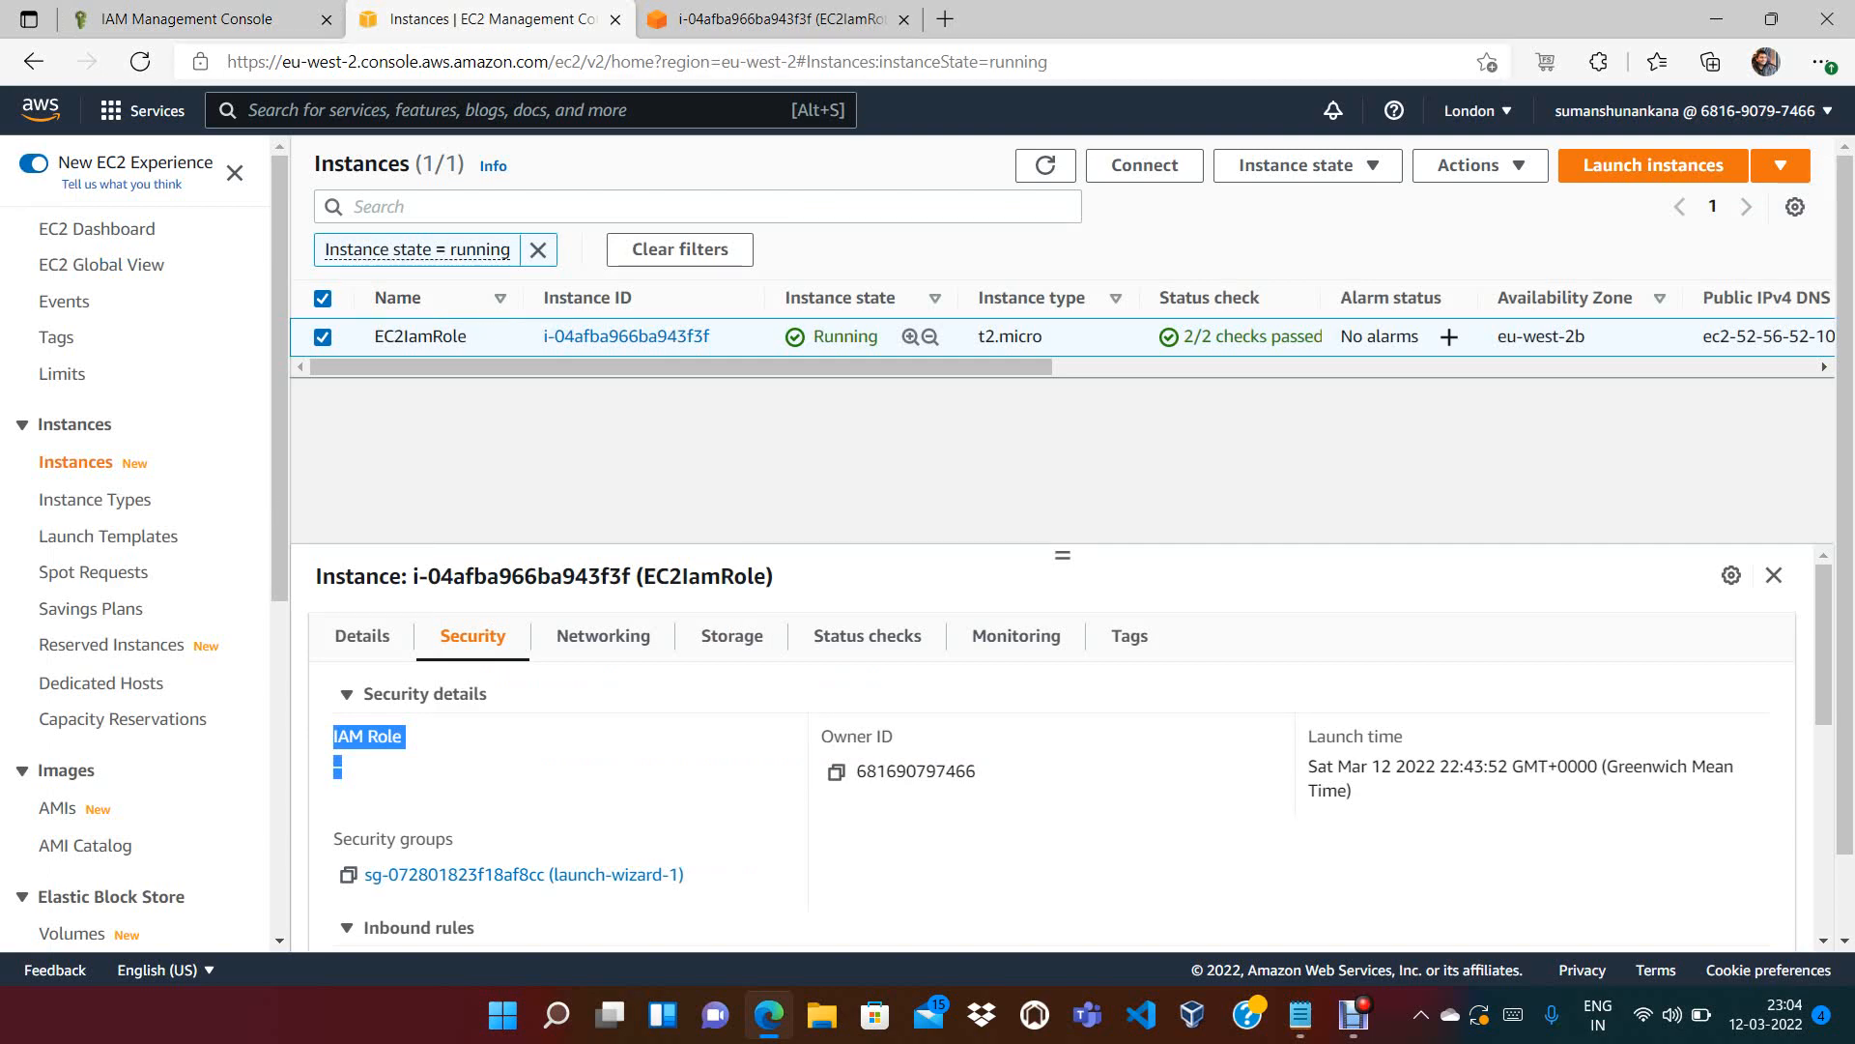
click(773, 20)
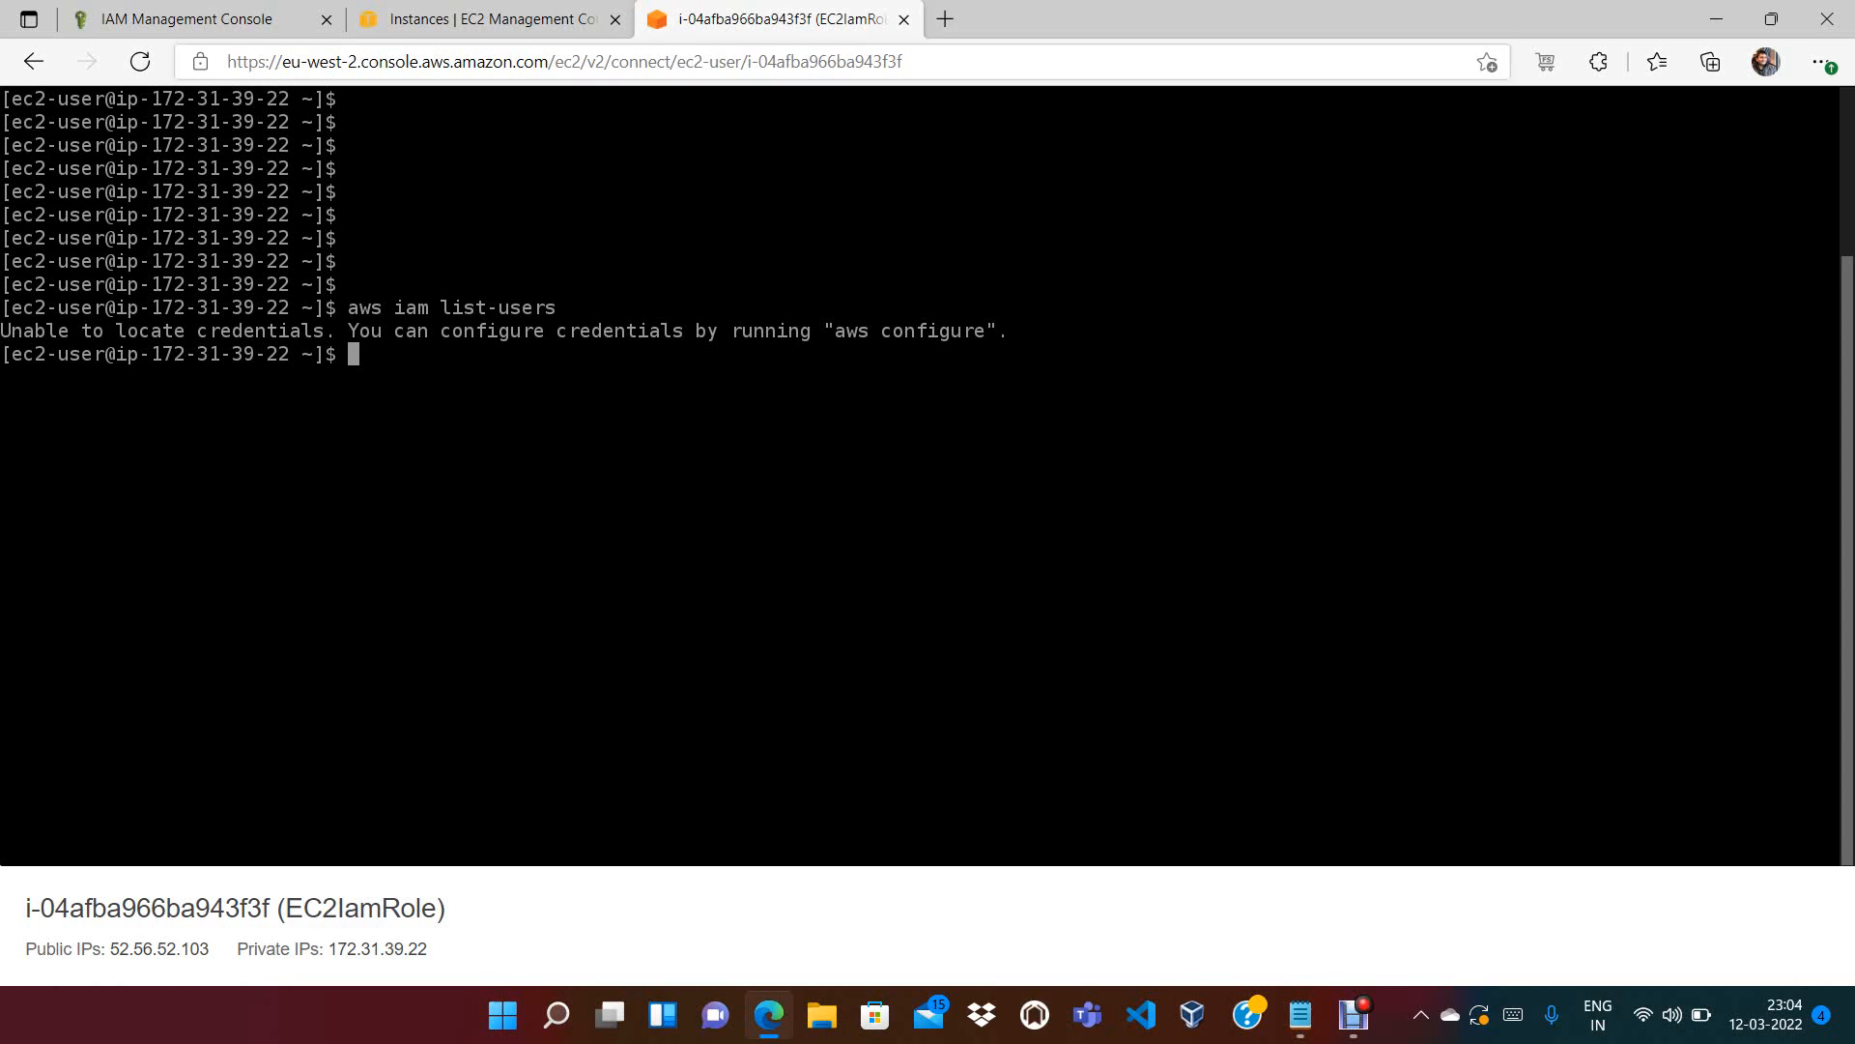
click(187, 19)
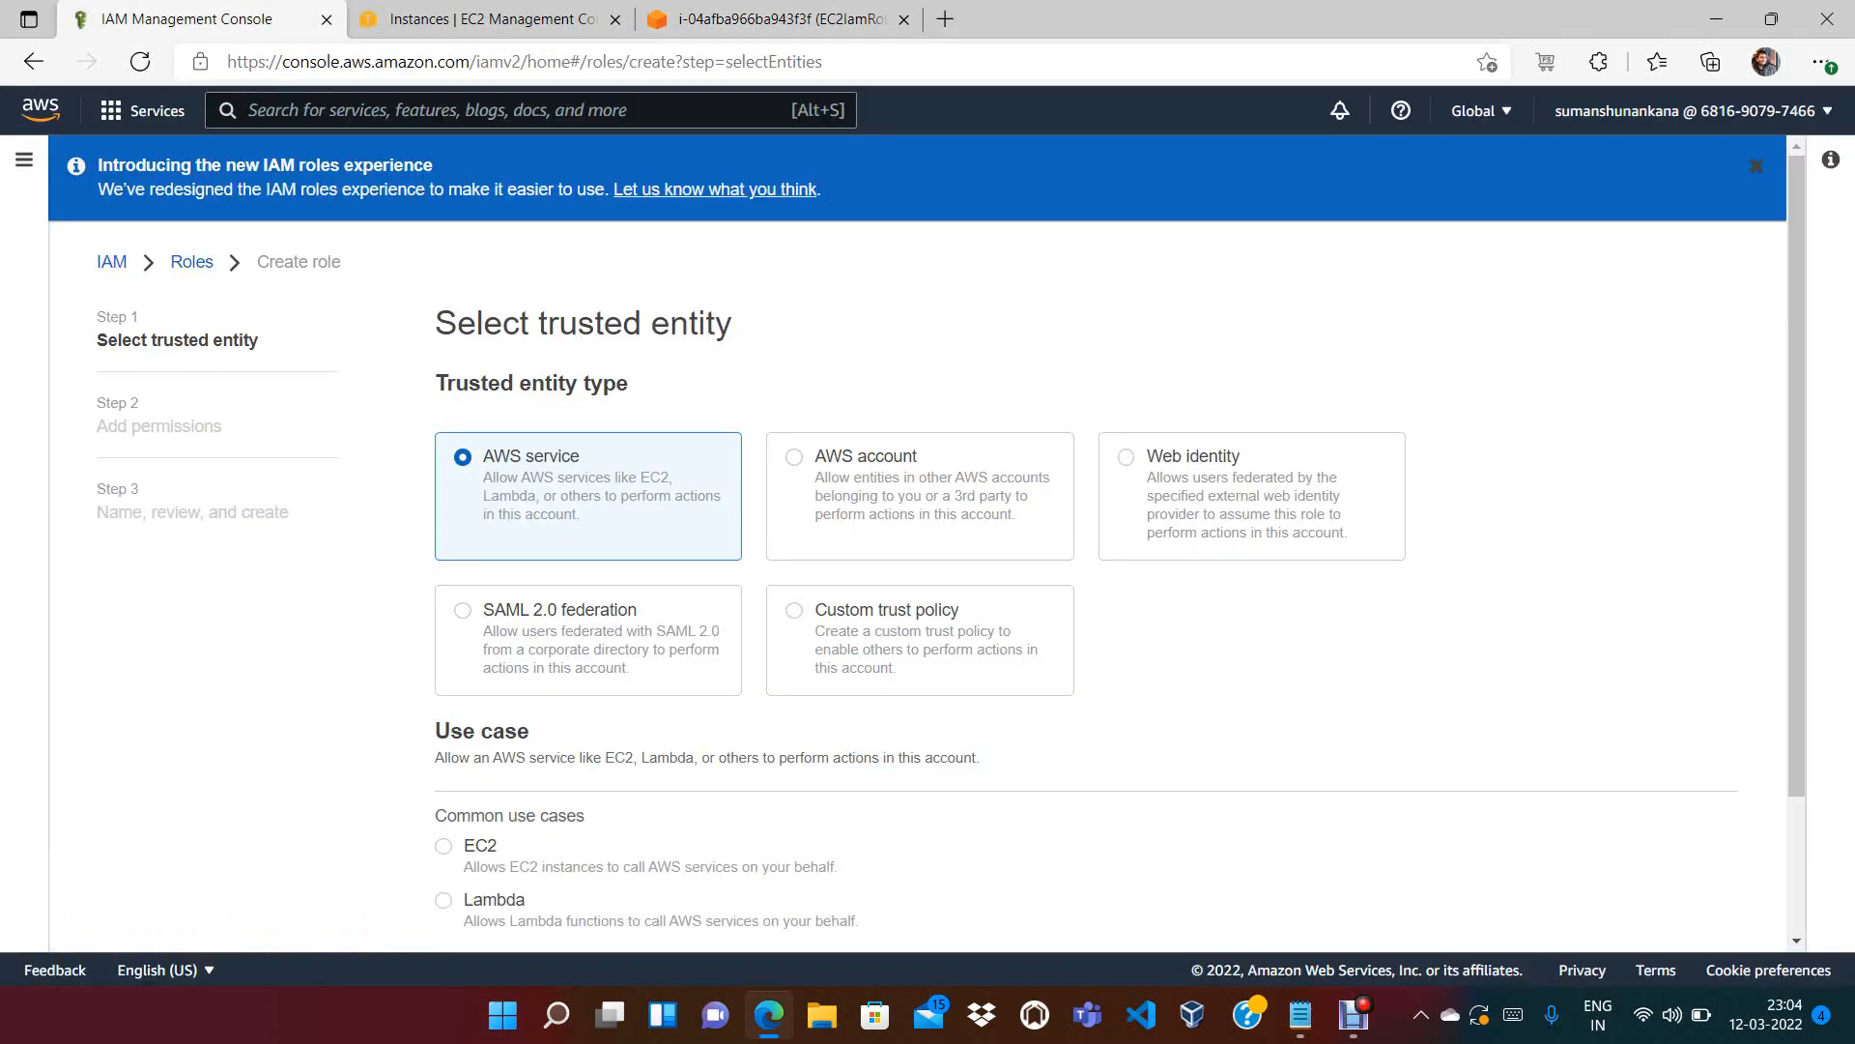
scroll(927, 541, down, 2)
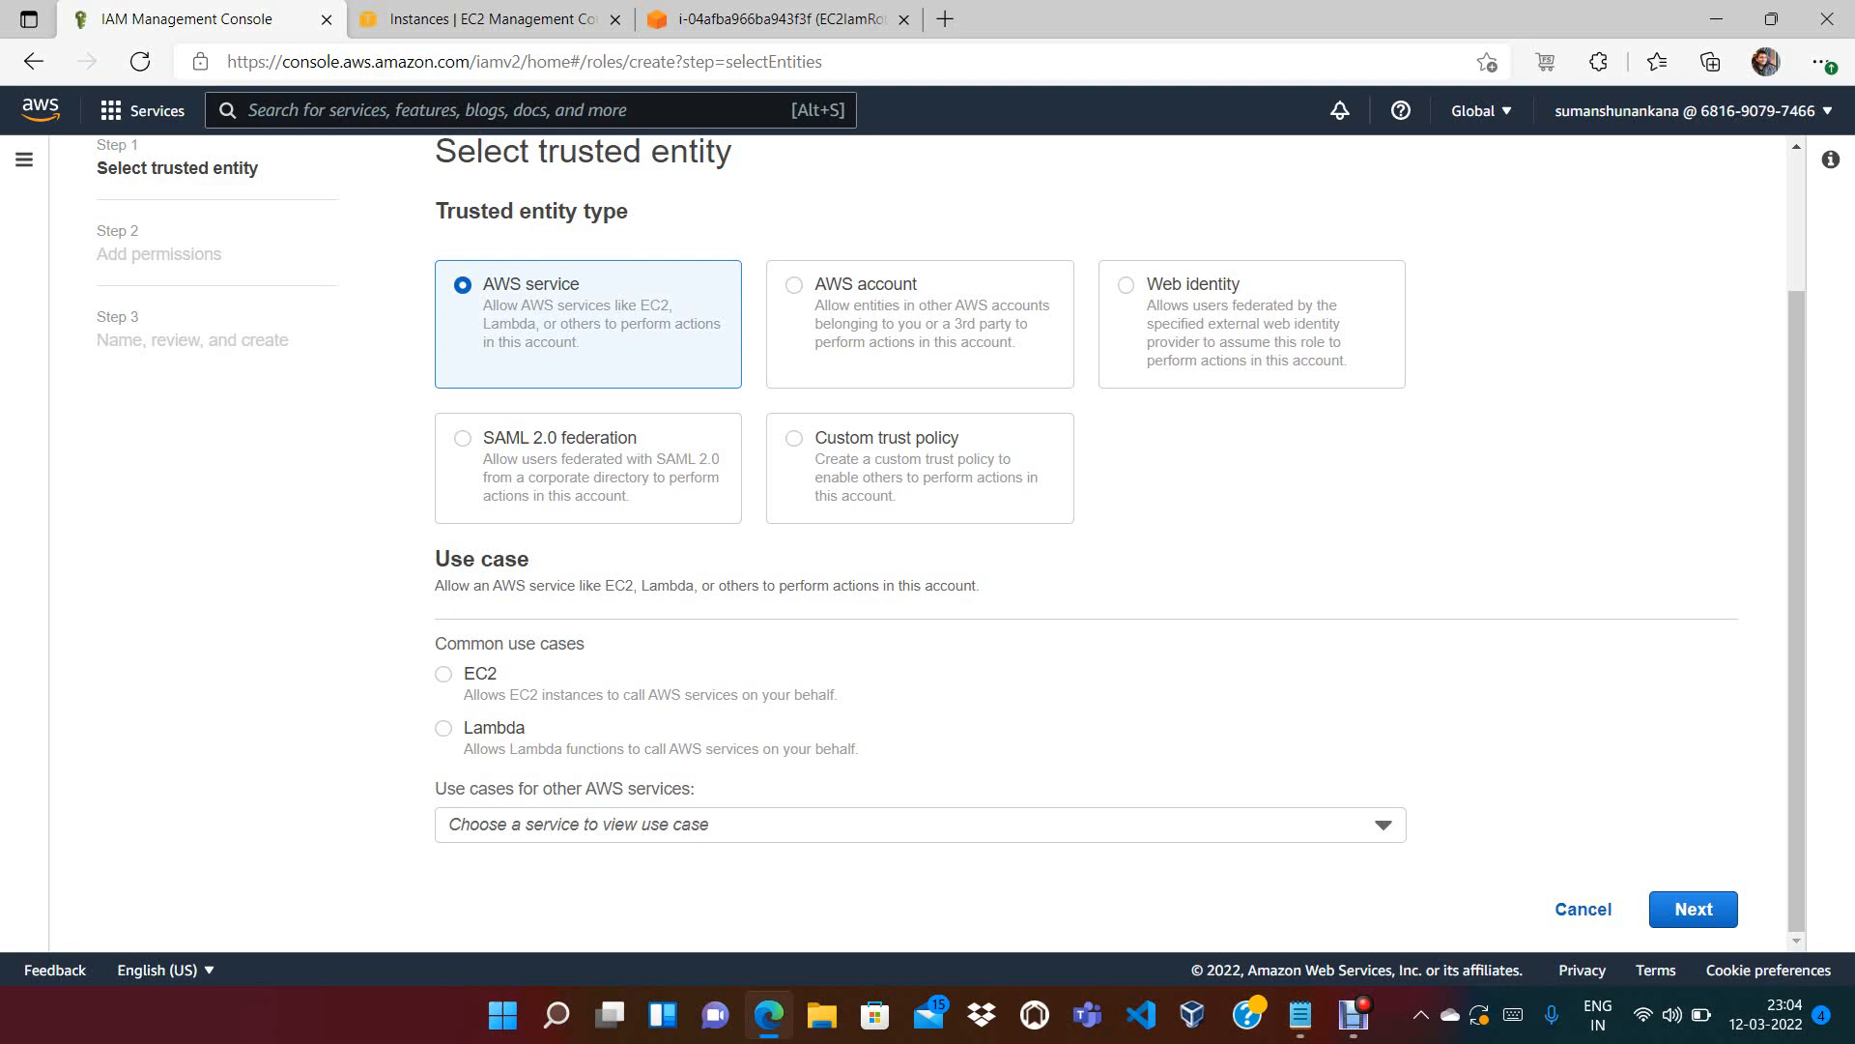
Choose EC2 as the role's AWS service use case and continue to permissions
click(1382, 824)
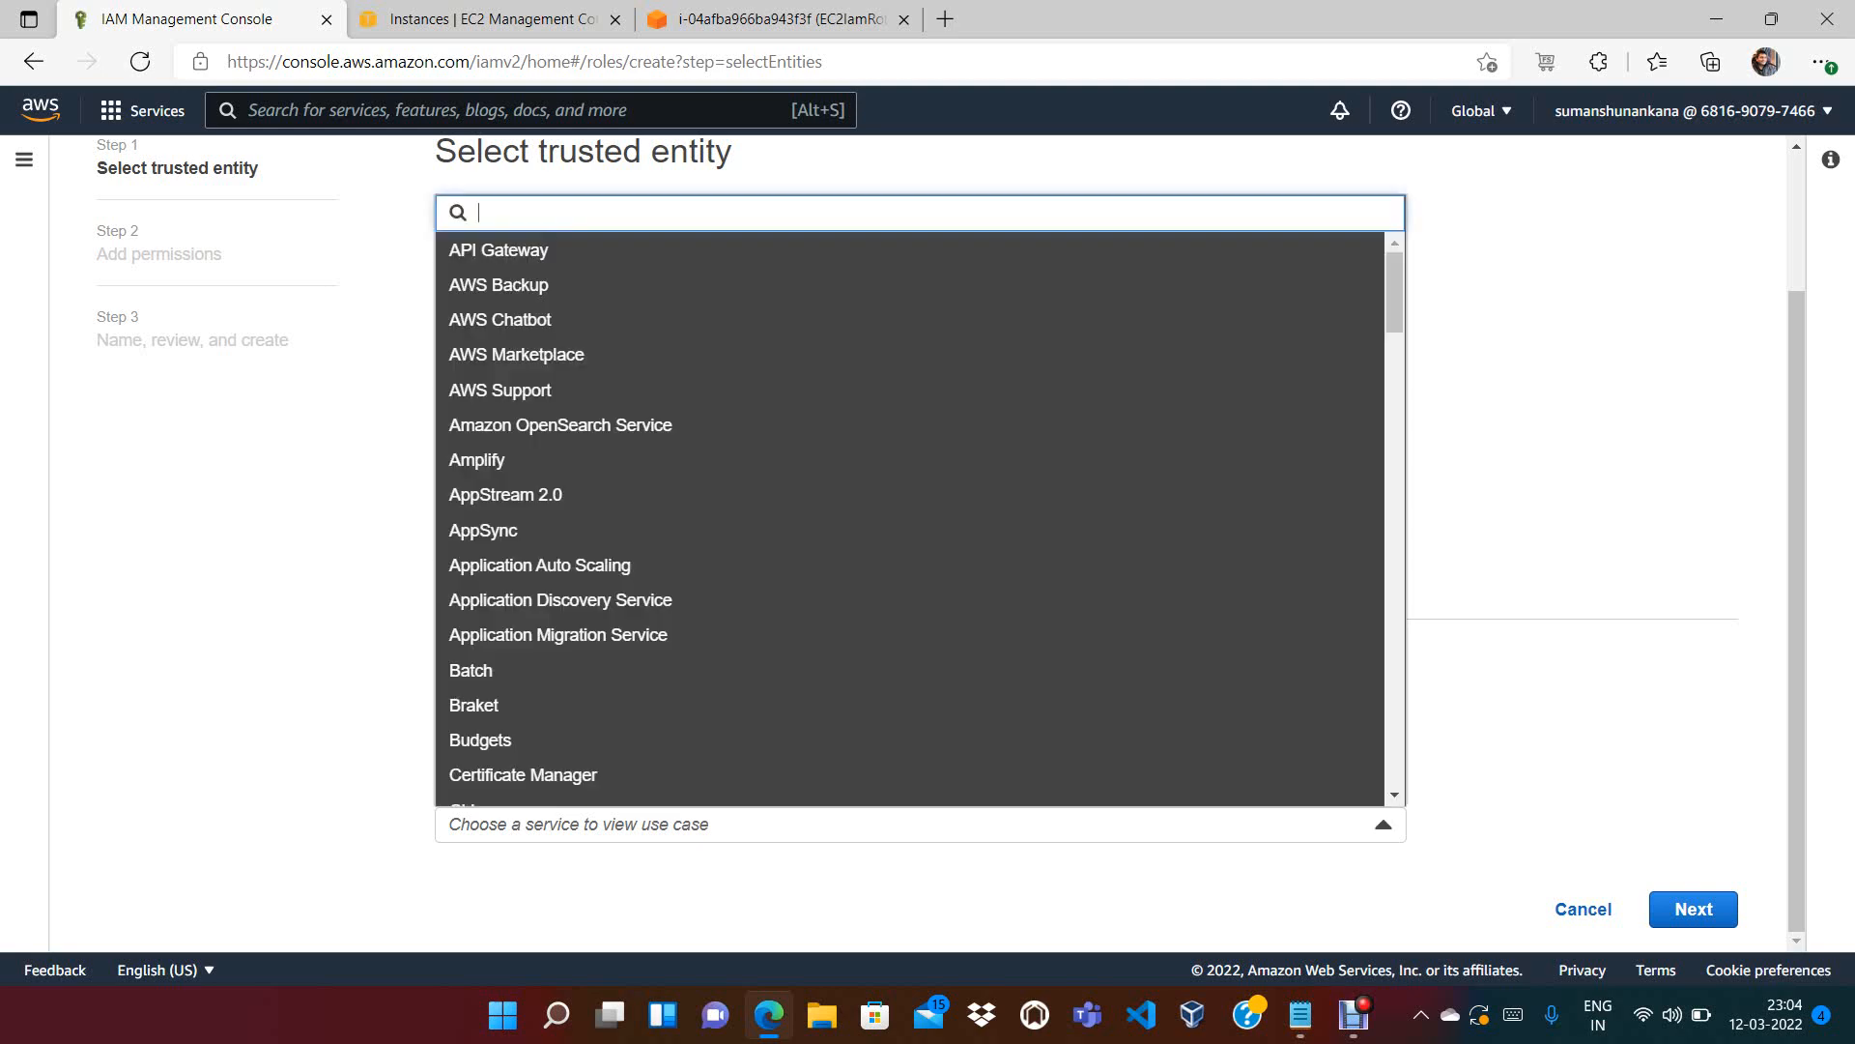
text(ec2)
key(Up)
key(Up)
key(Up)
key(Up)
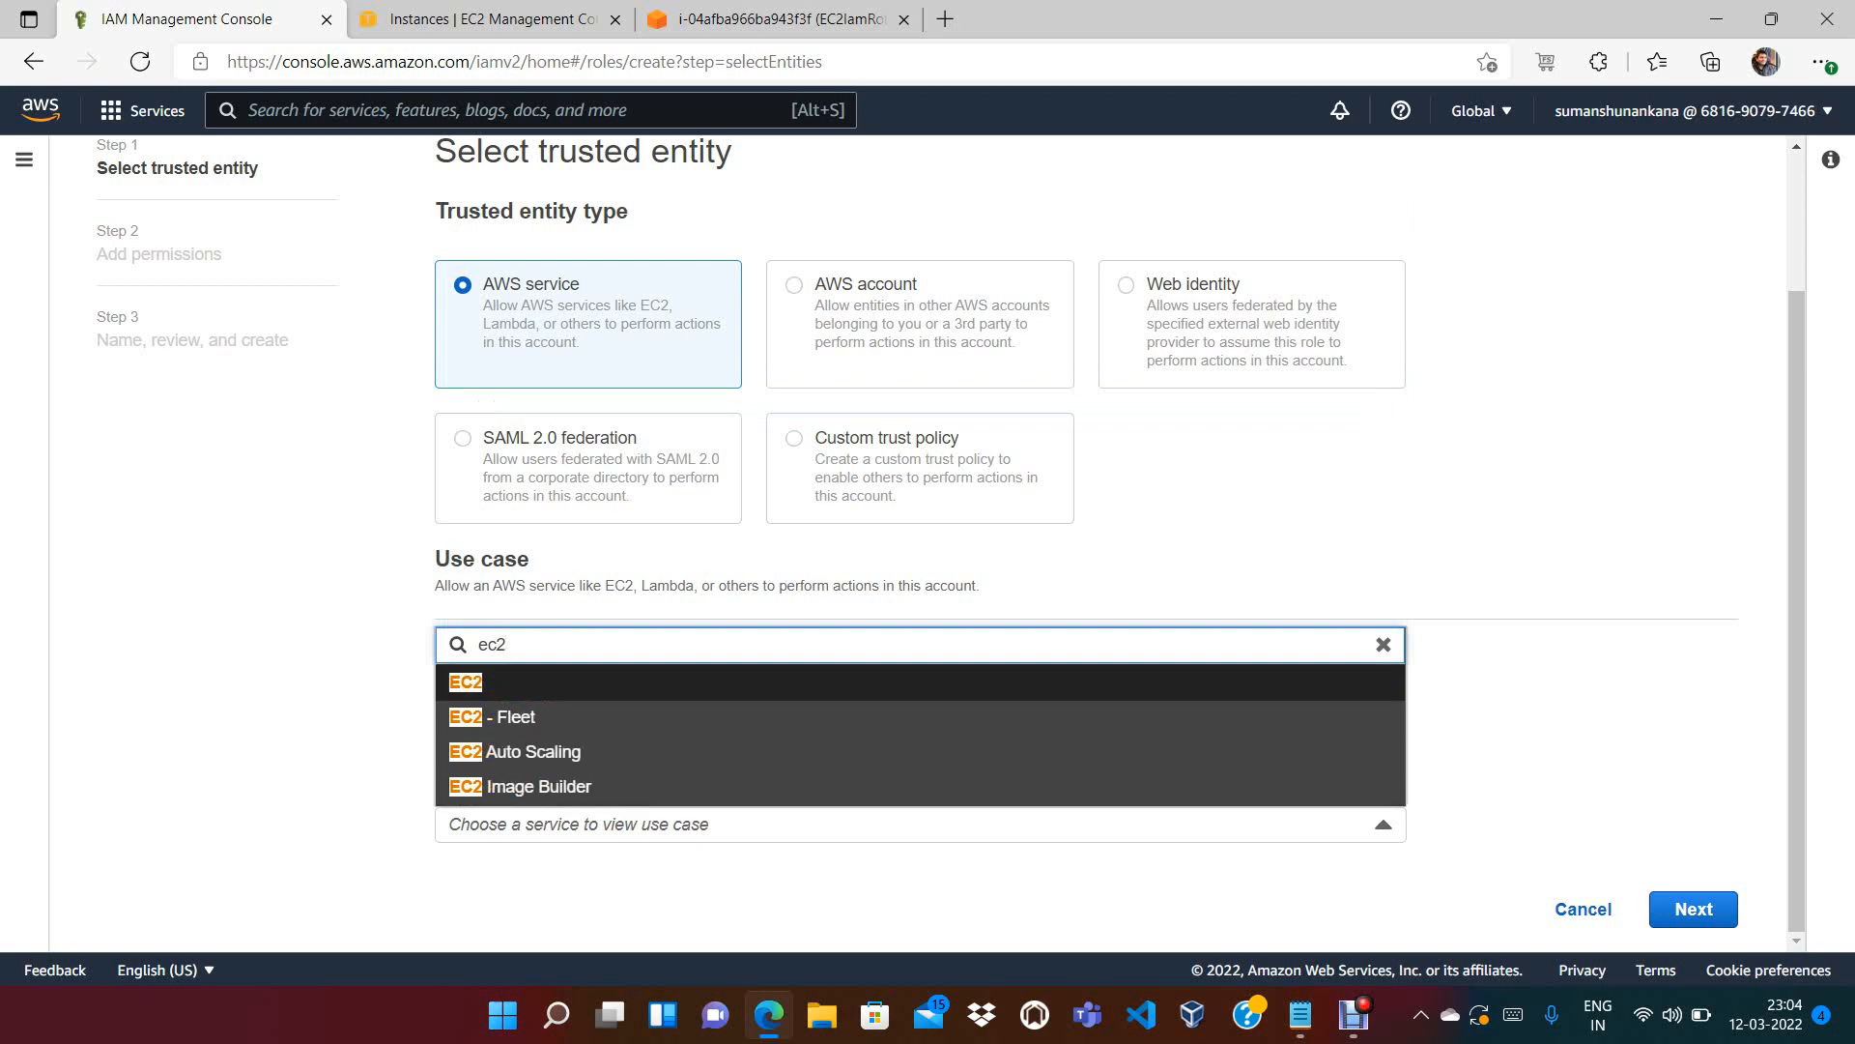
key(Return)
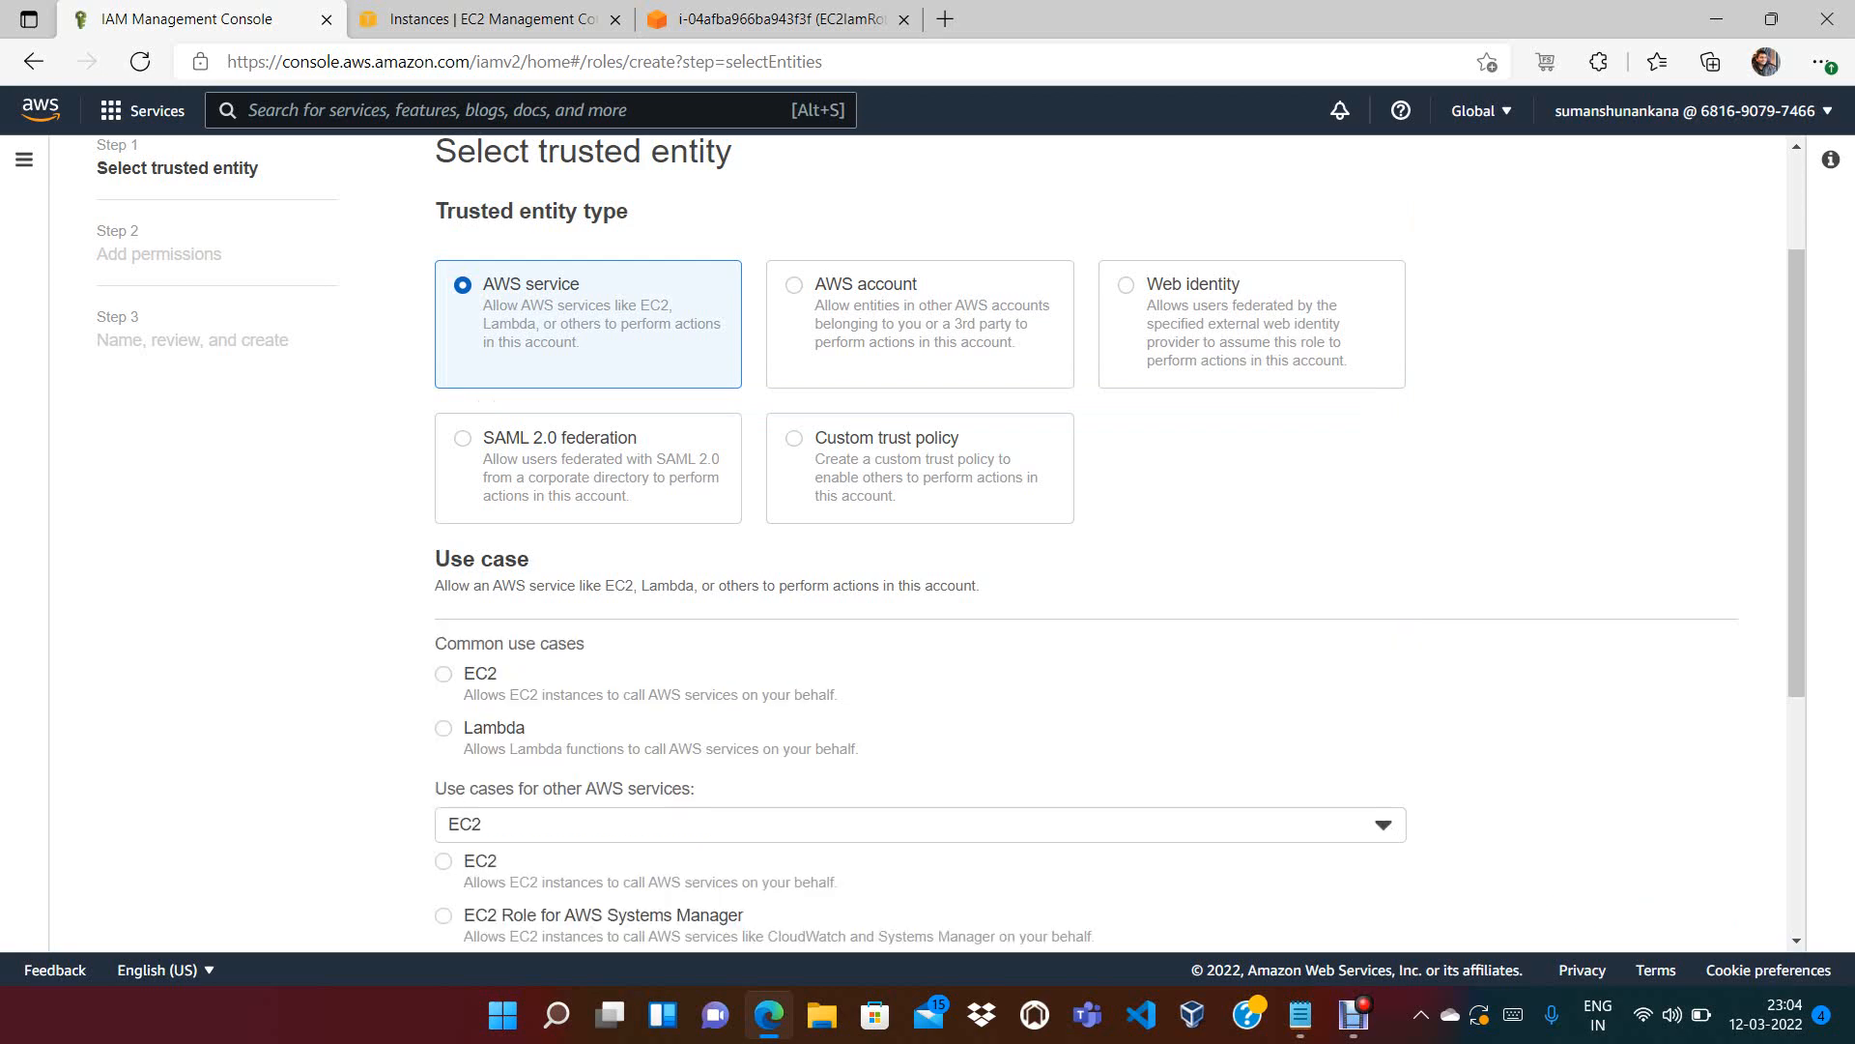
scroll(1120, 542, down, 5)
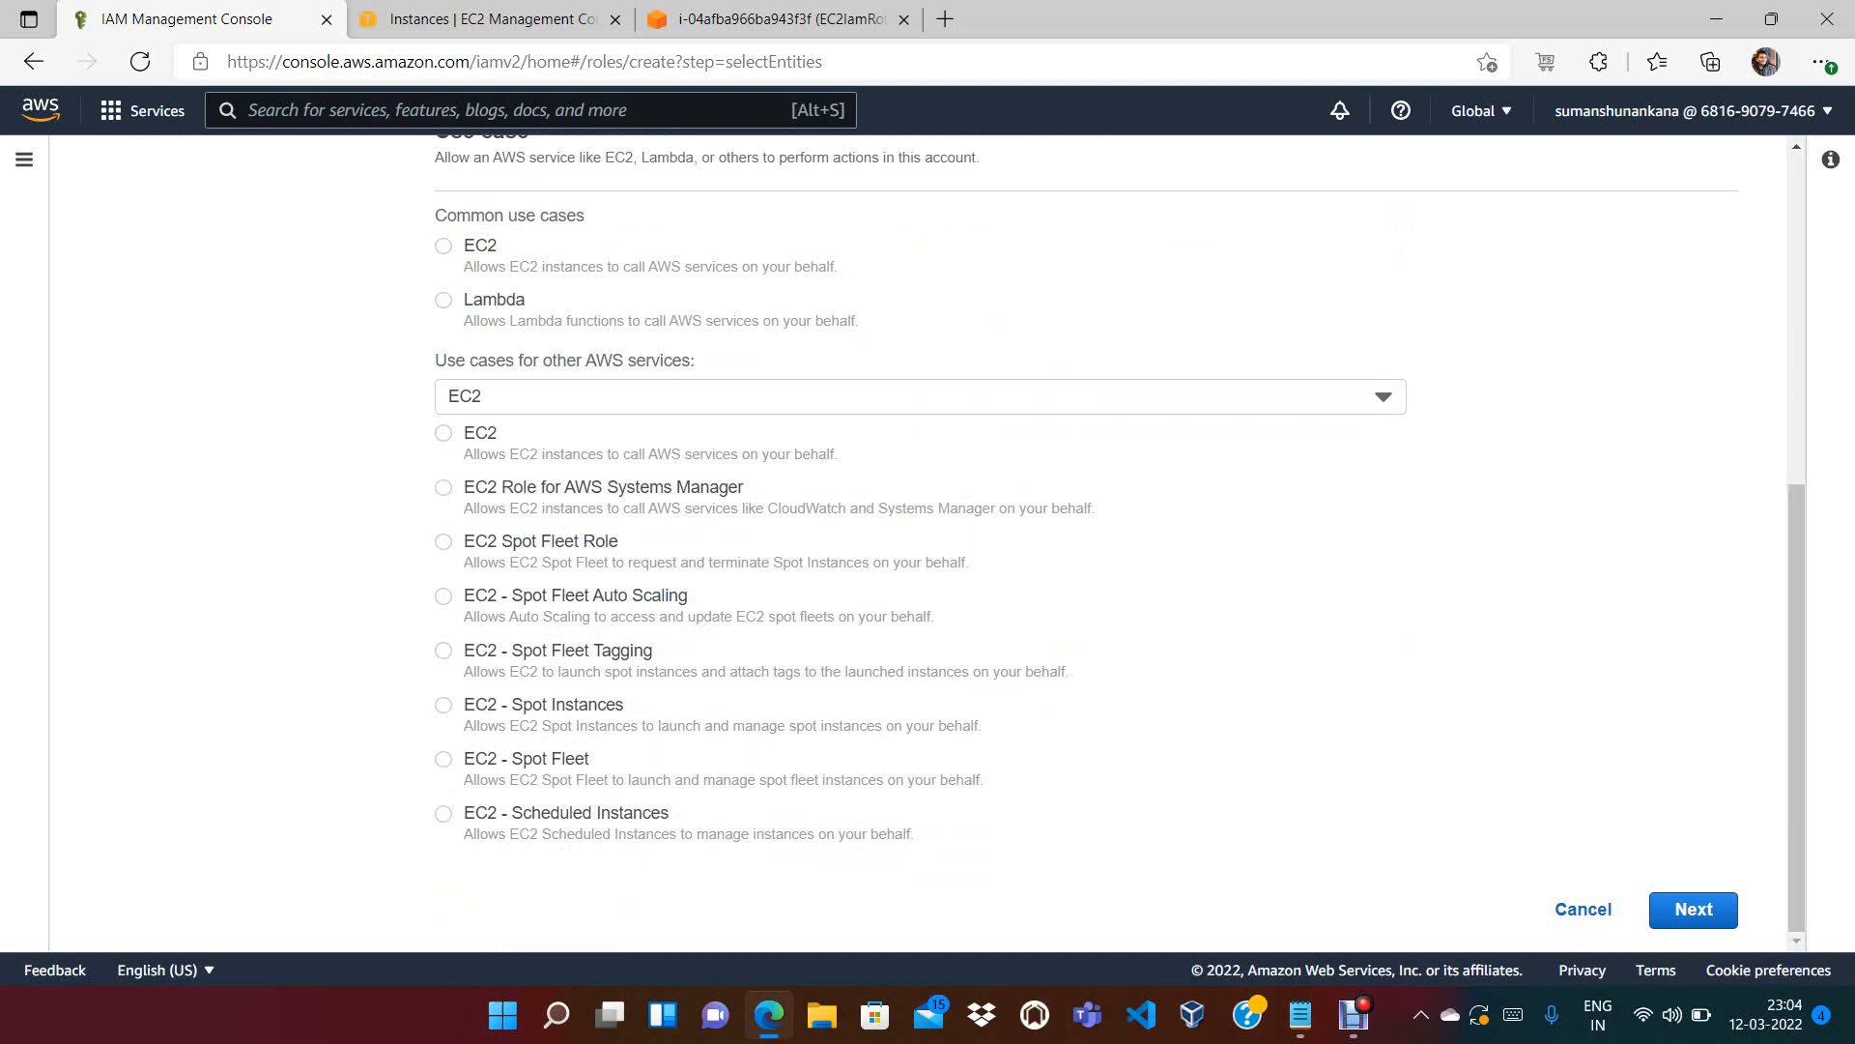
click(443, 433)
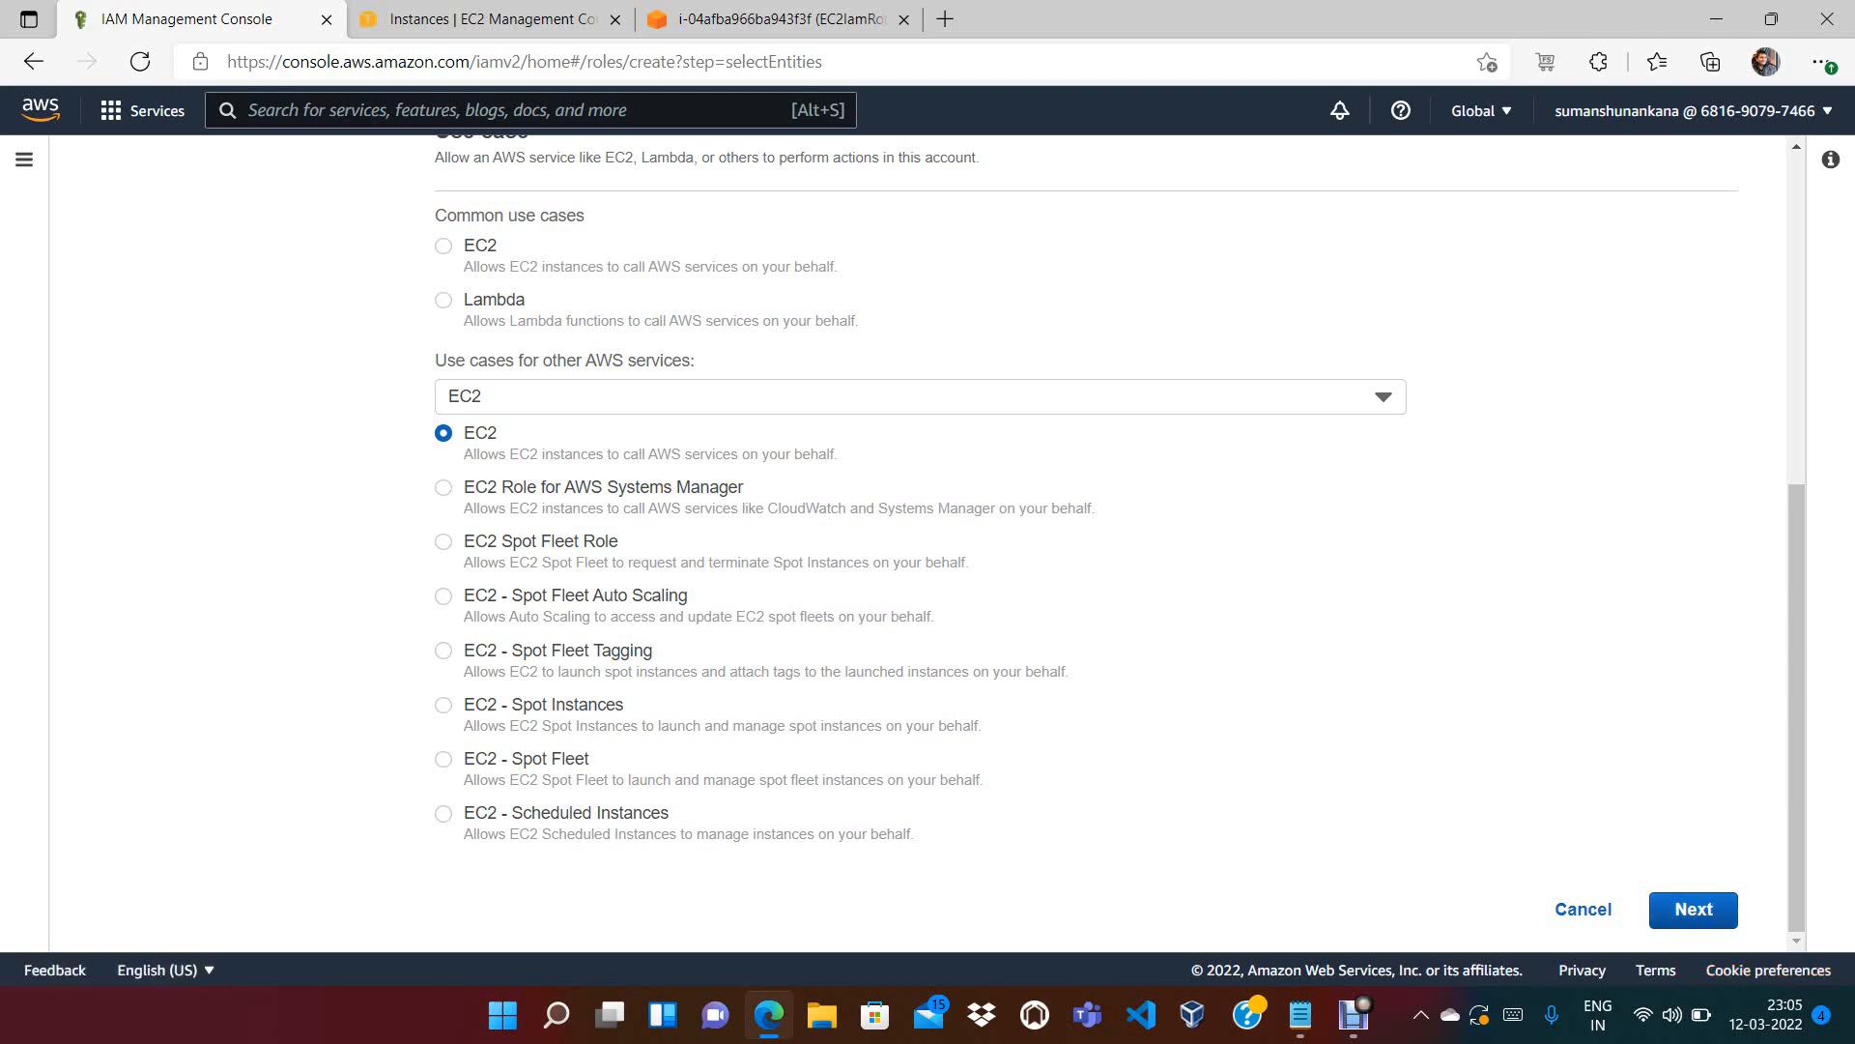
click(1693, 909)
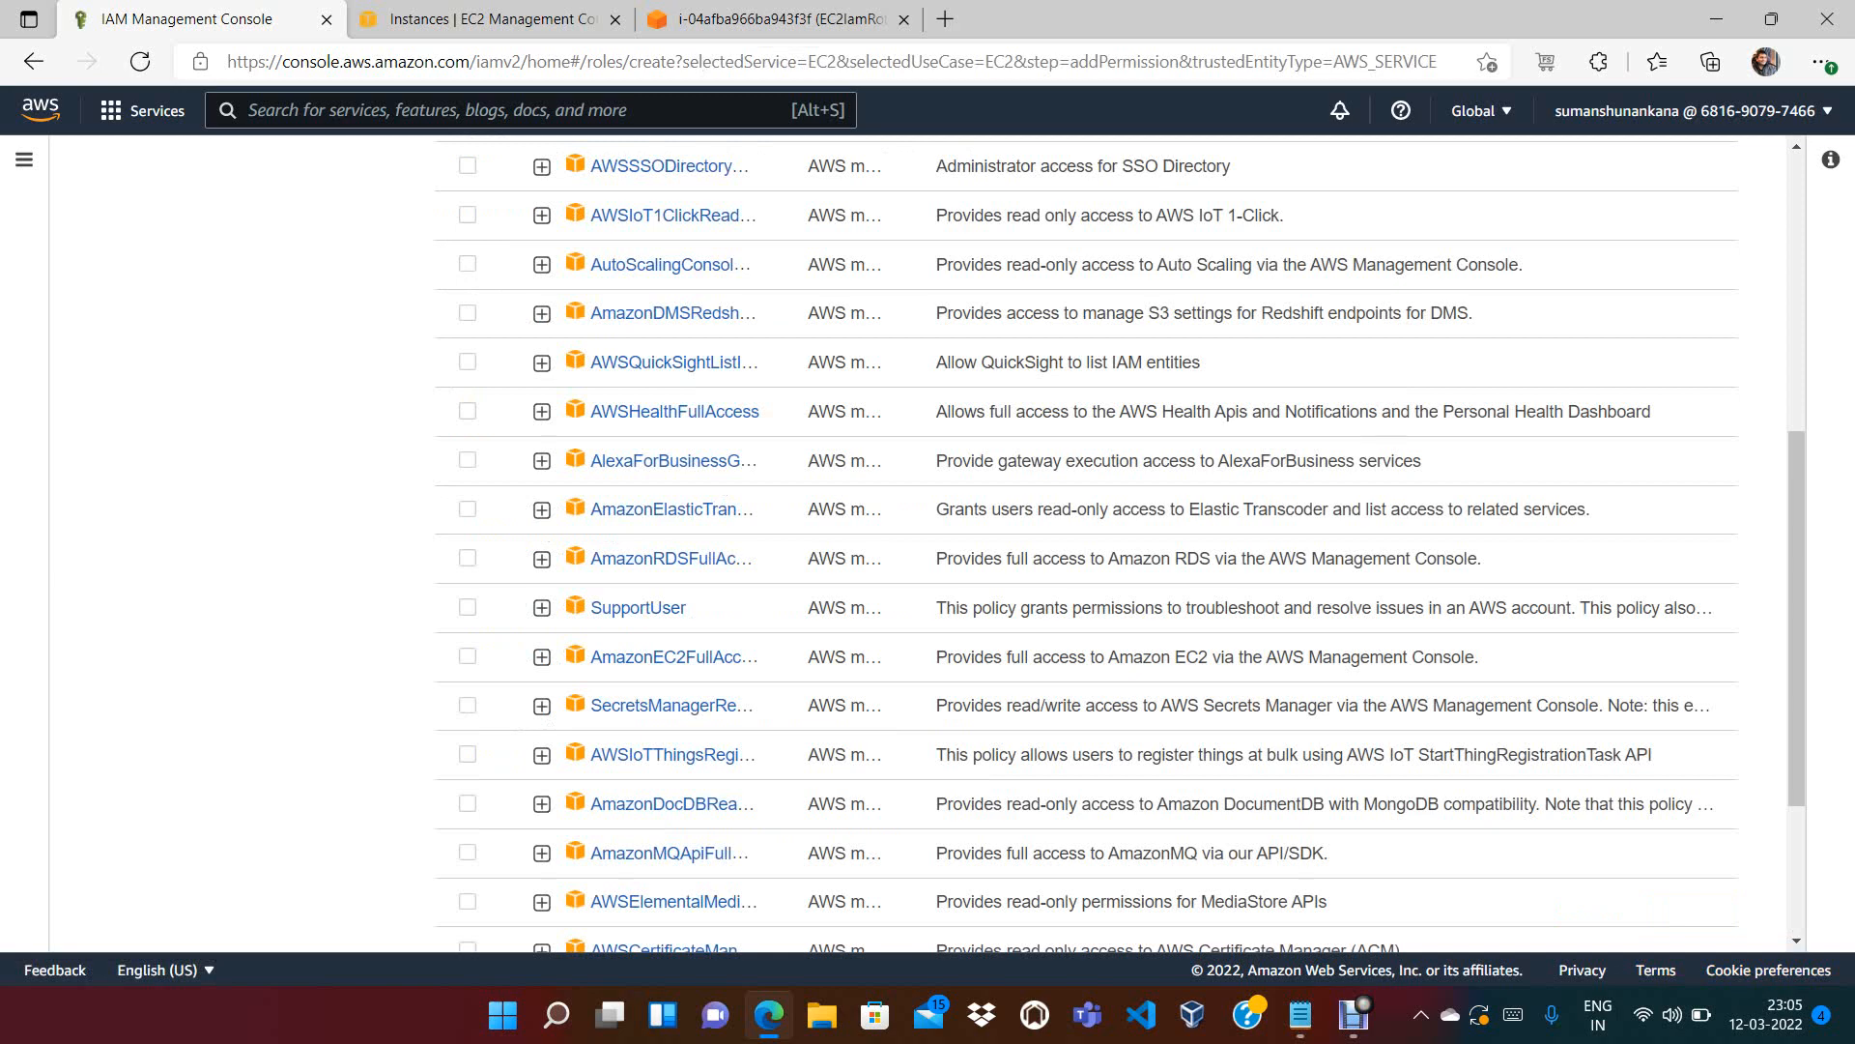
Filter policies by 'IAMRe' and attach IAMReadOnlyAccess to the new role
drag(1796, 618, 1796, 354)
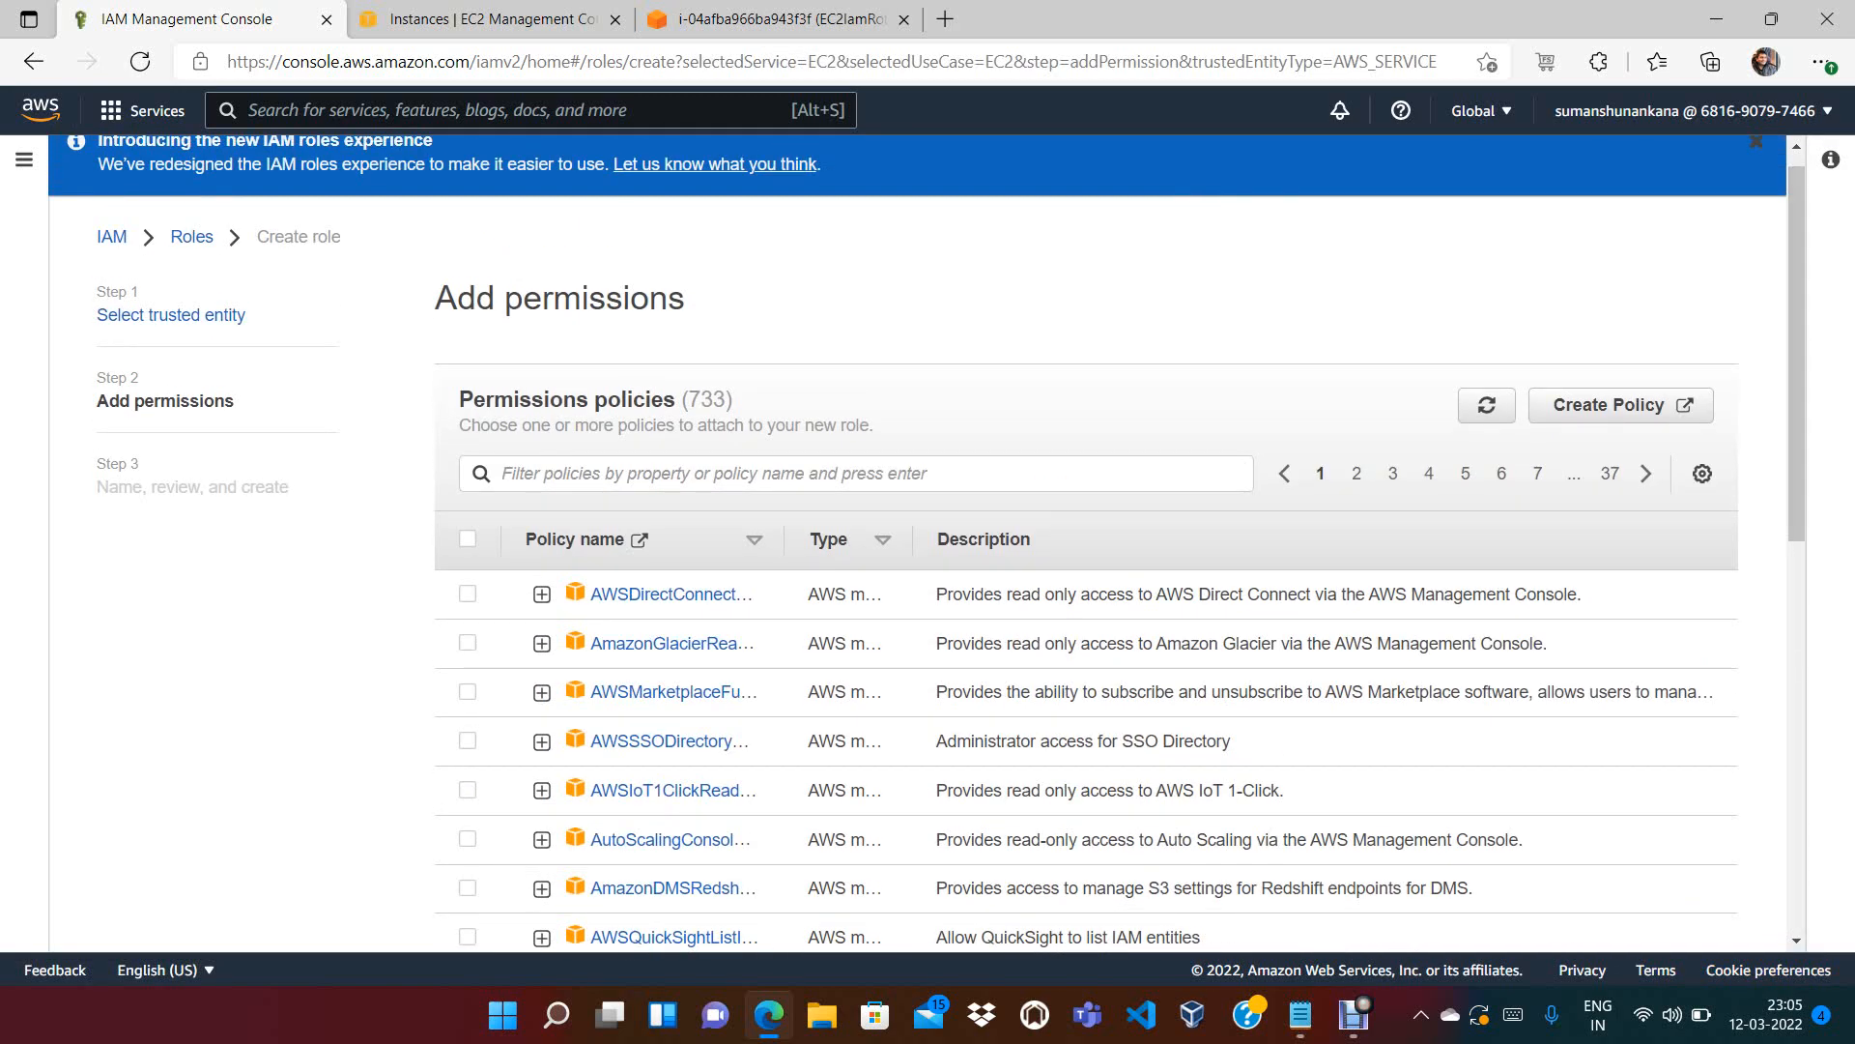
click(483, 19)
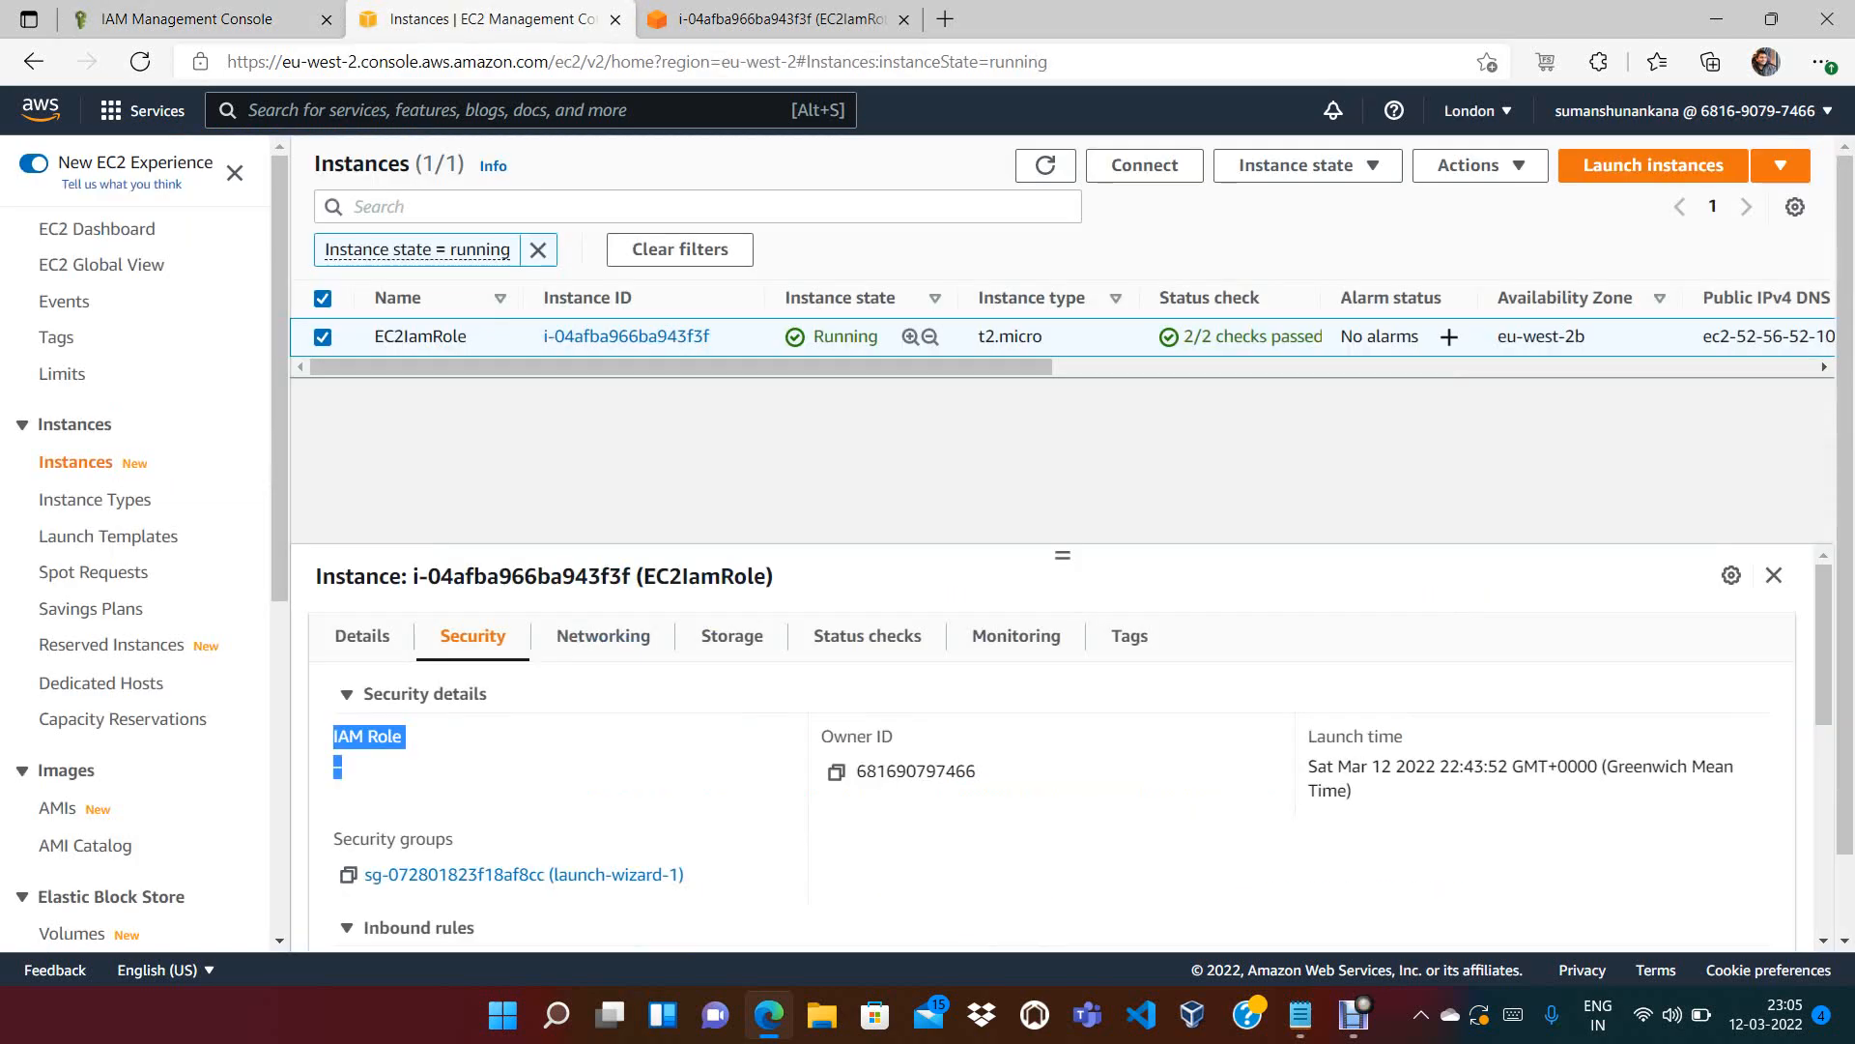
click(779, 18)
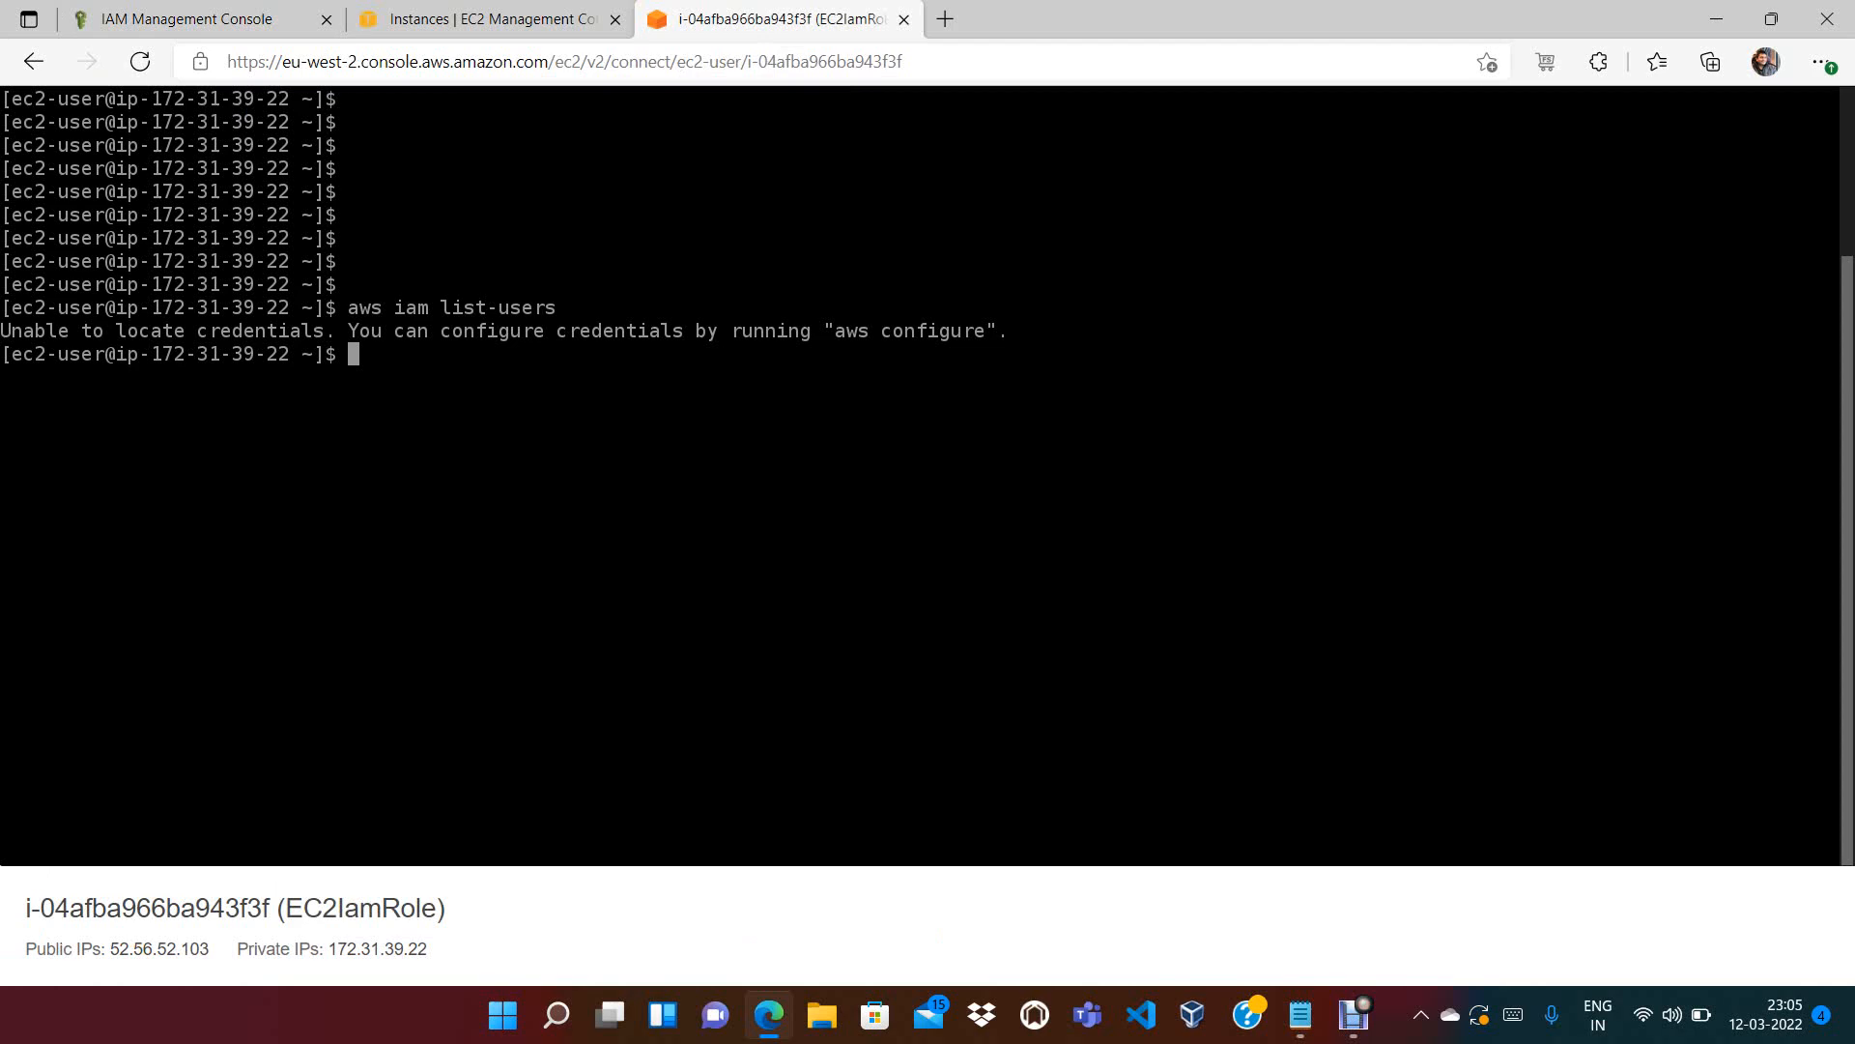
click(198, 20)
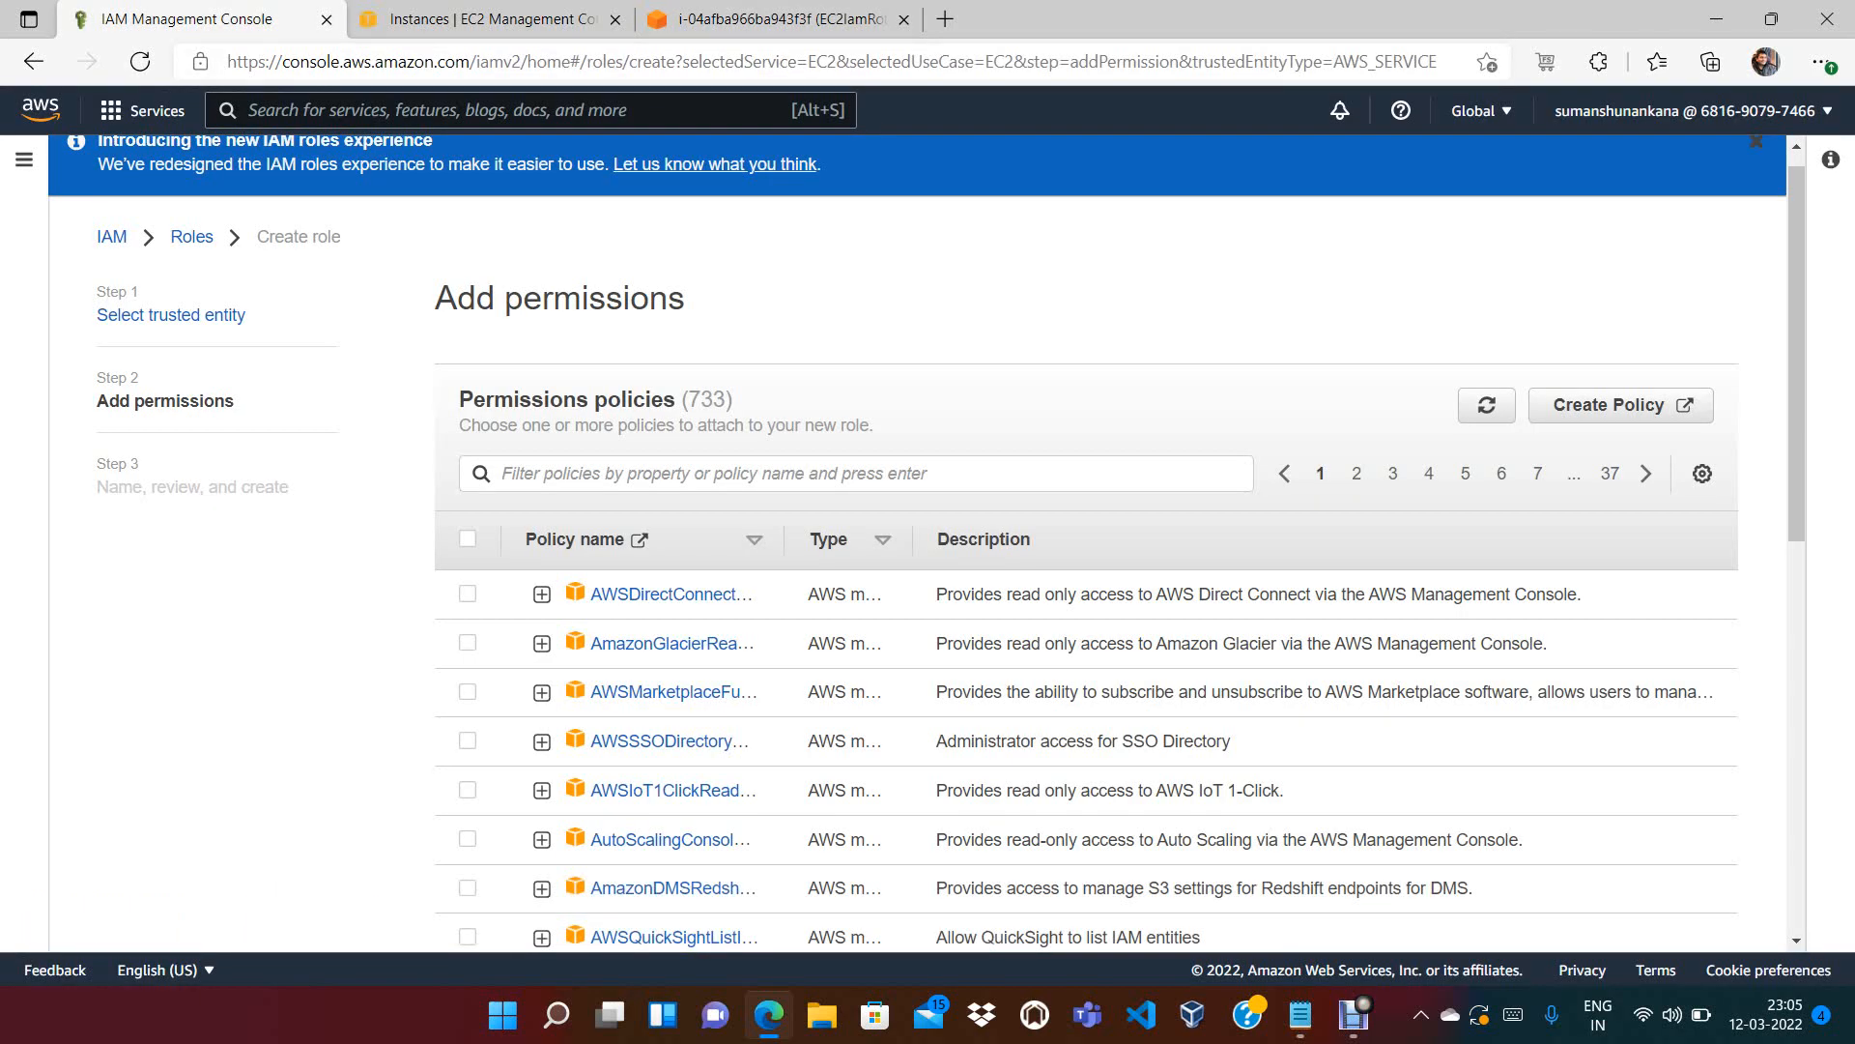
click(462, 488)
text(IAMRe)
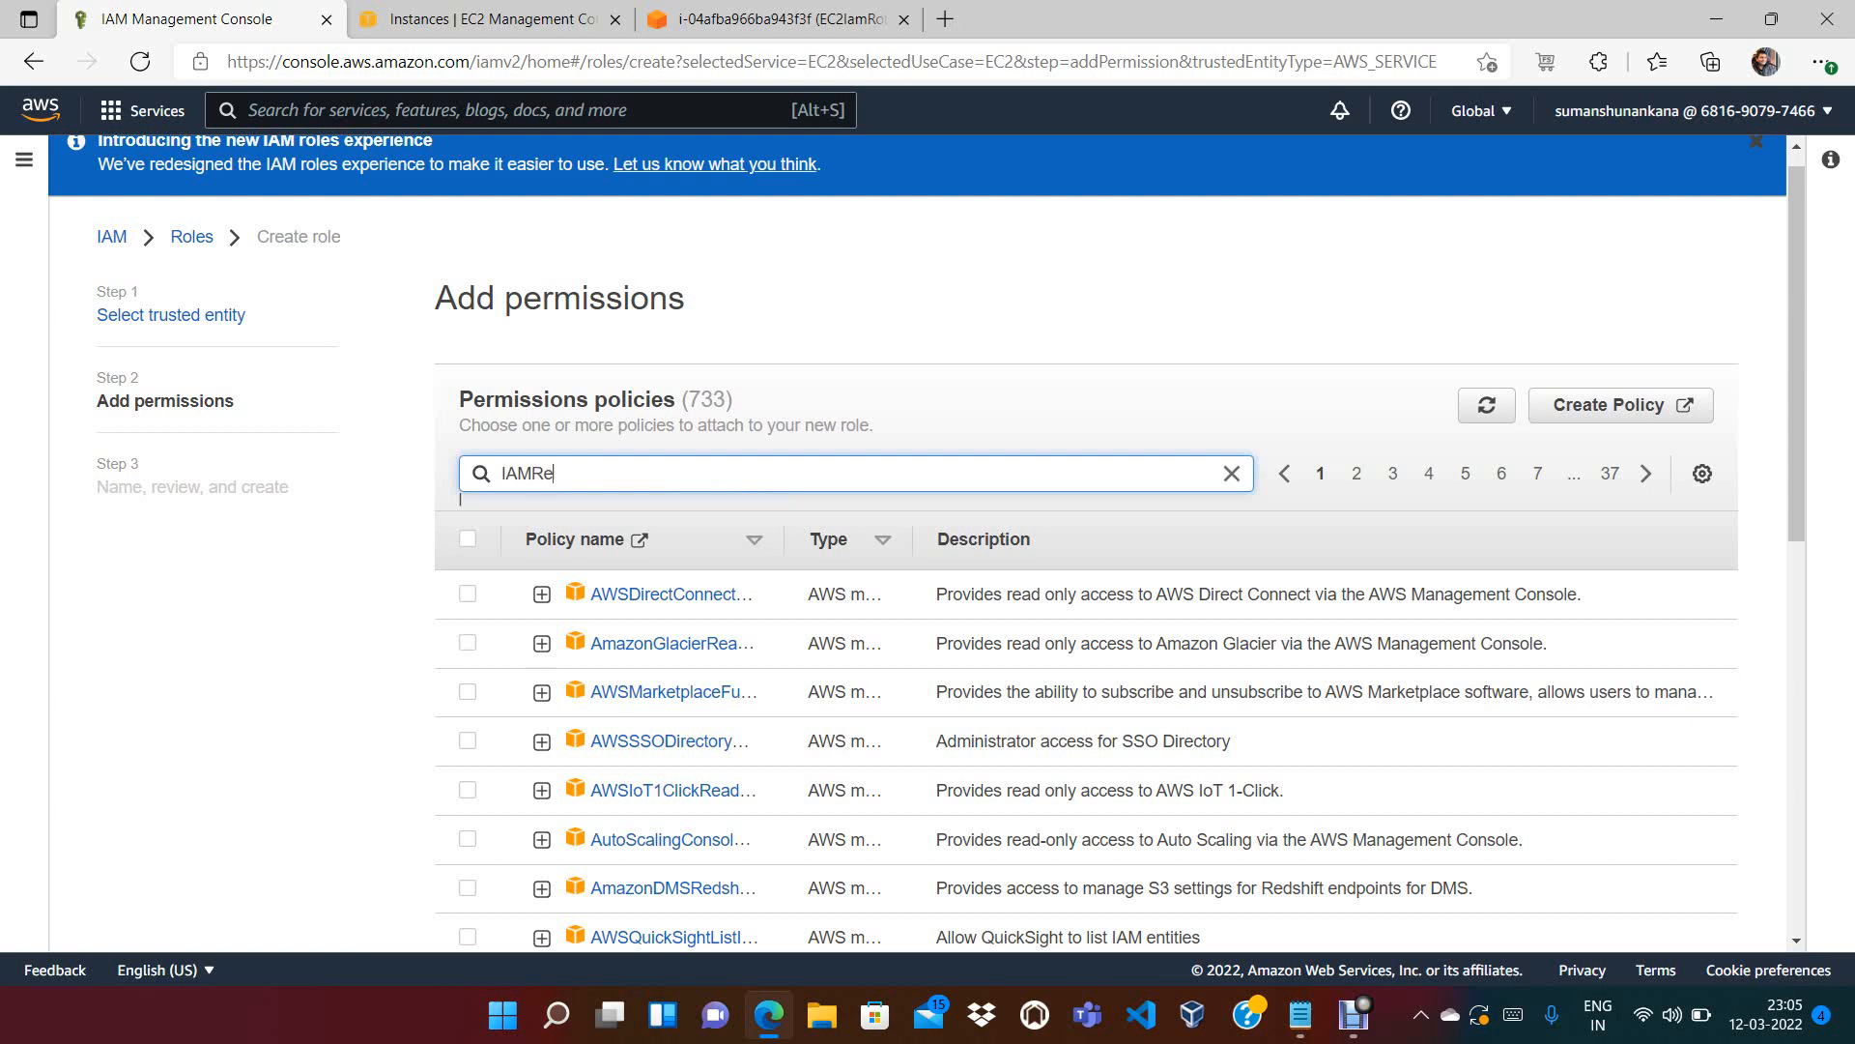
key(Return)
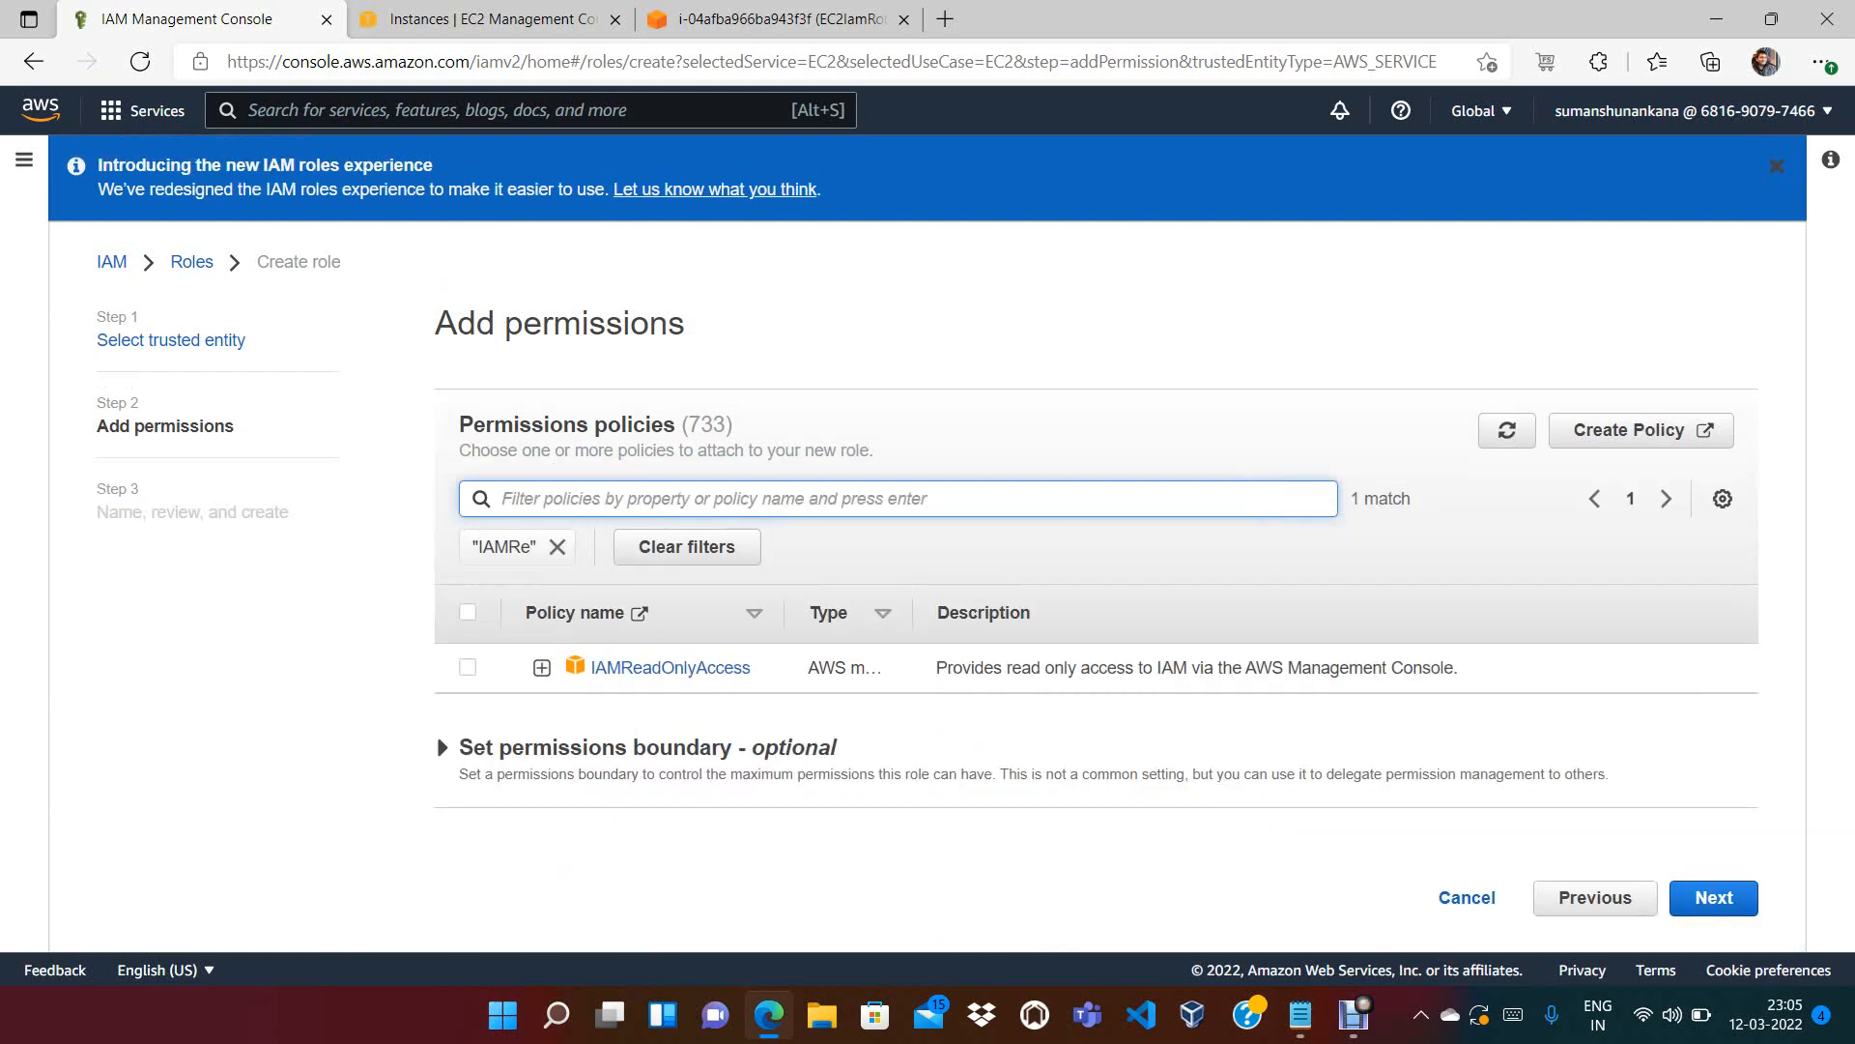
click(468, 668)
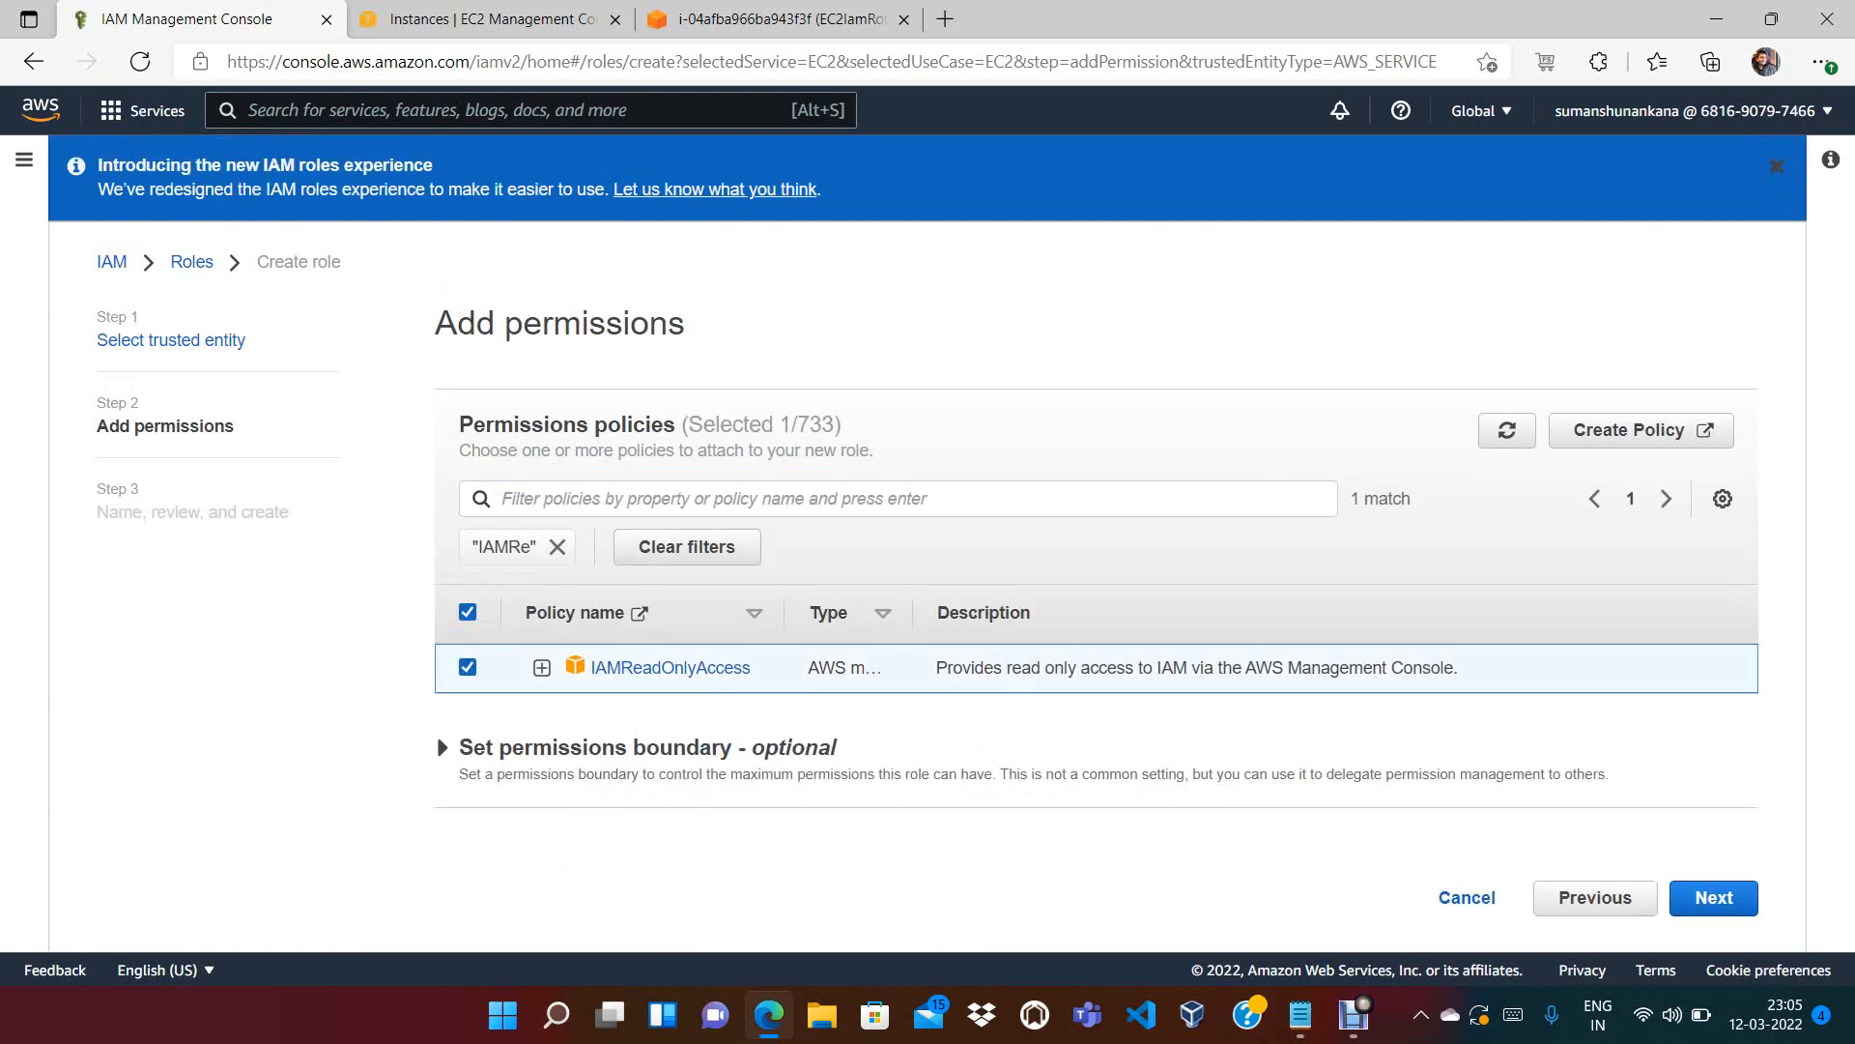
Inspect the IAMReadOnlyAccess JSON, highlighting its Allow effect and six iam actions, then continue
click(542, 668)
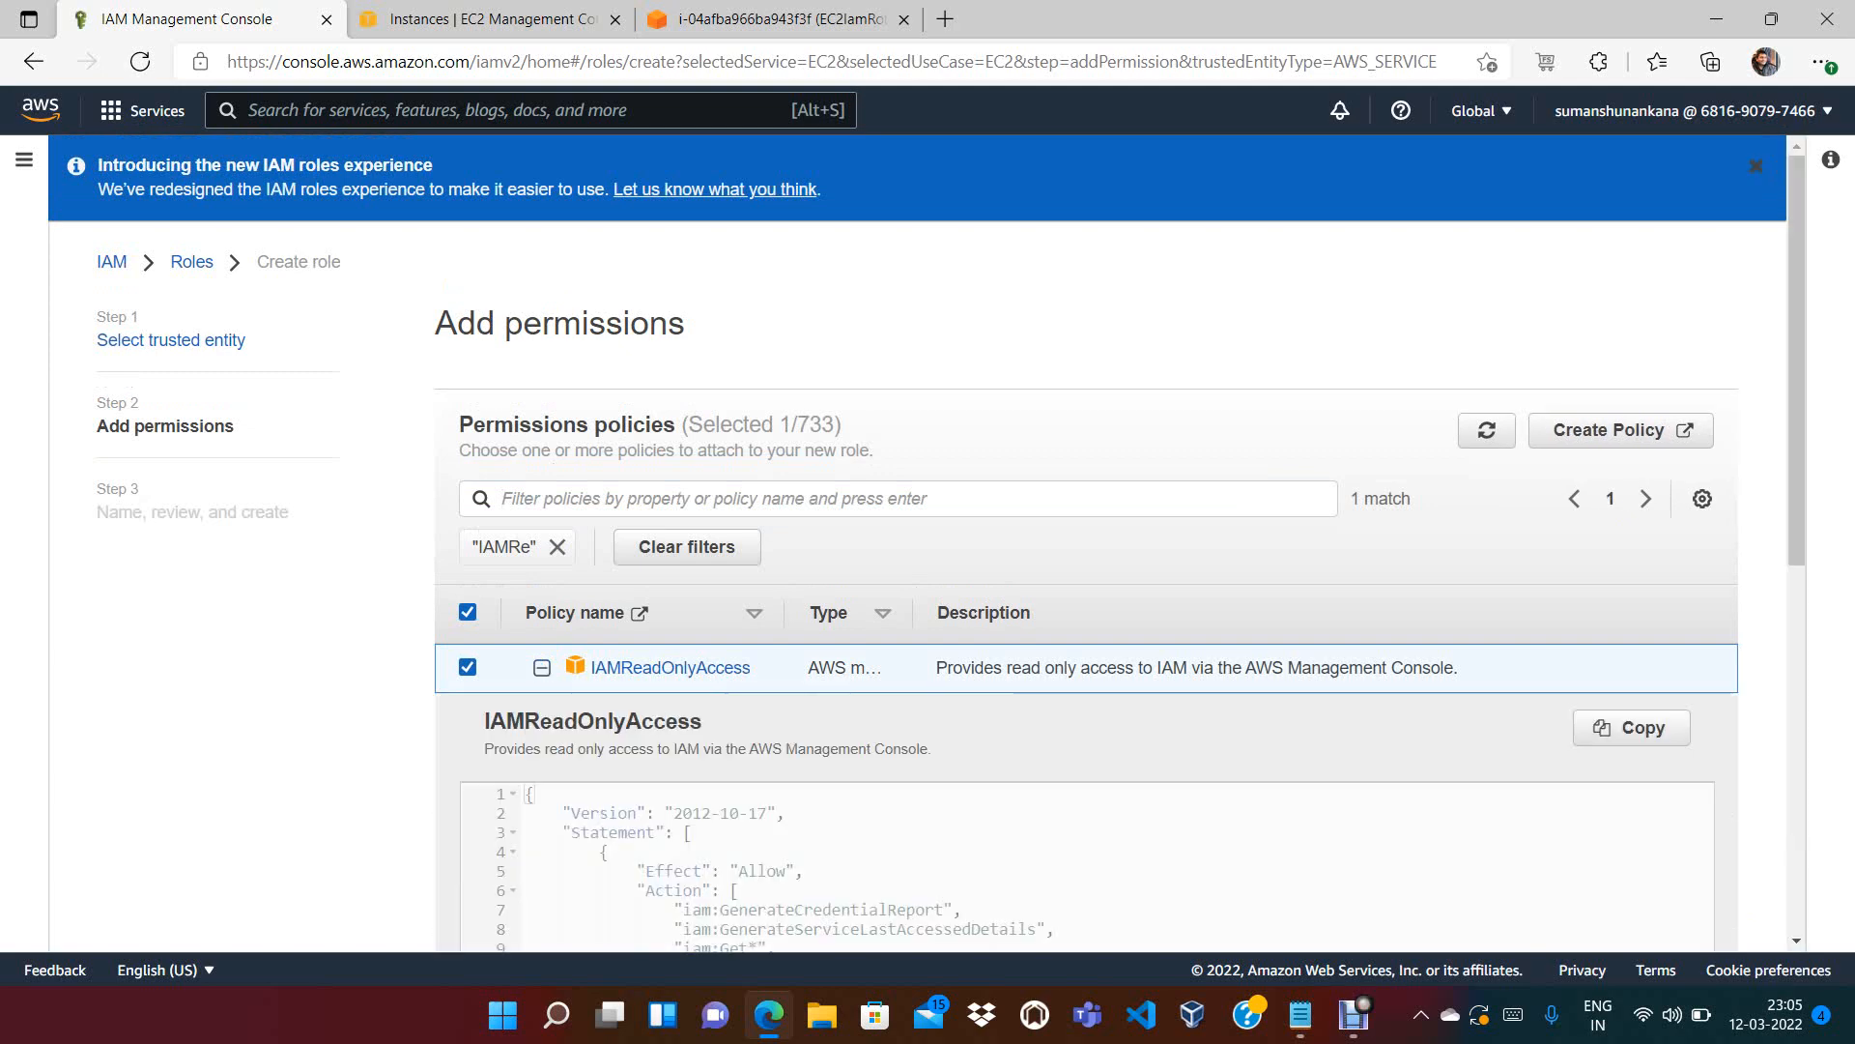
scroll(1063, 541, down, 4)
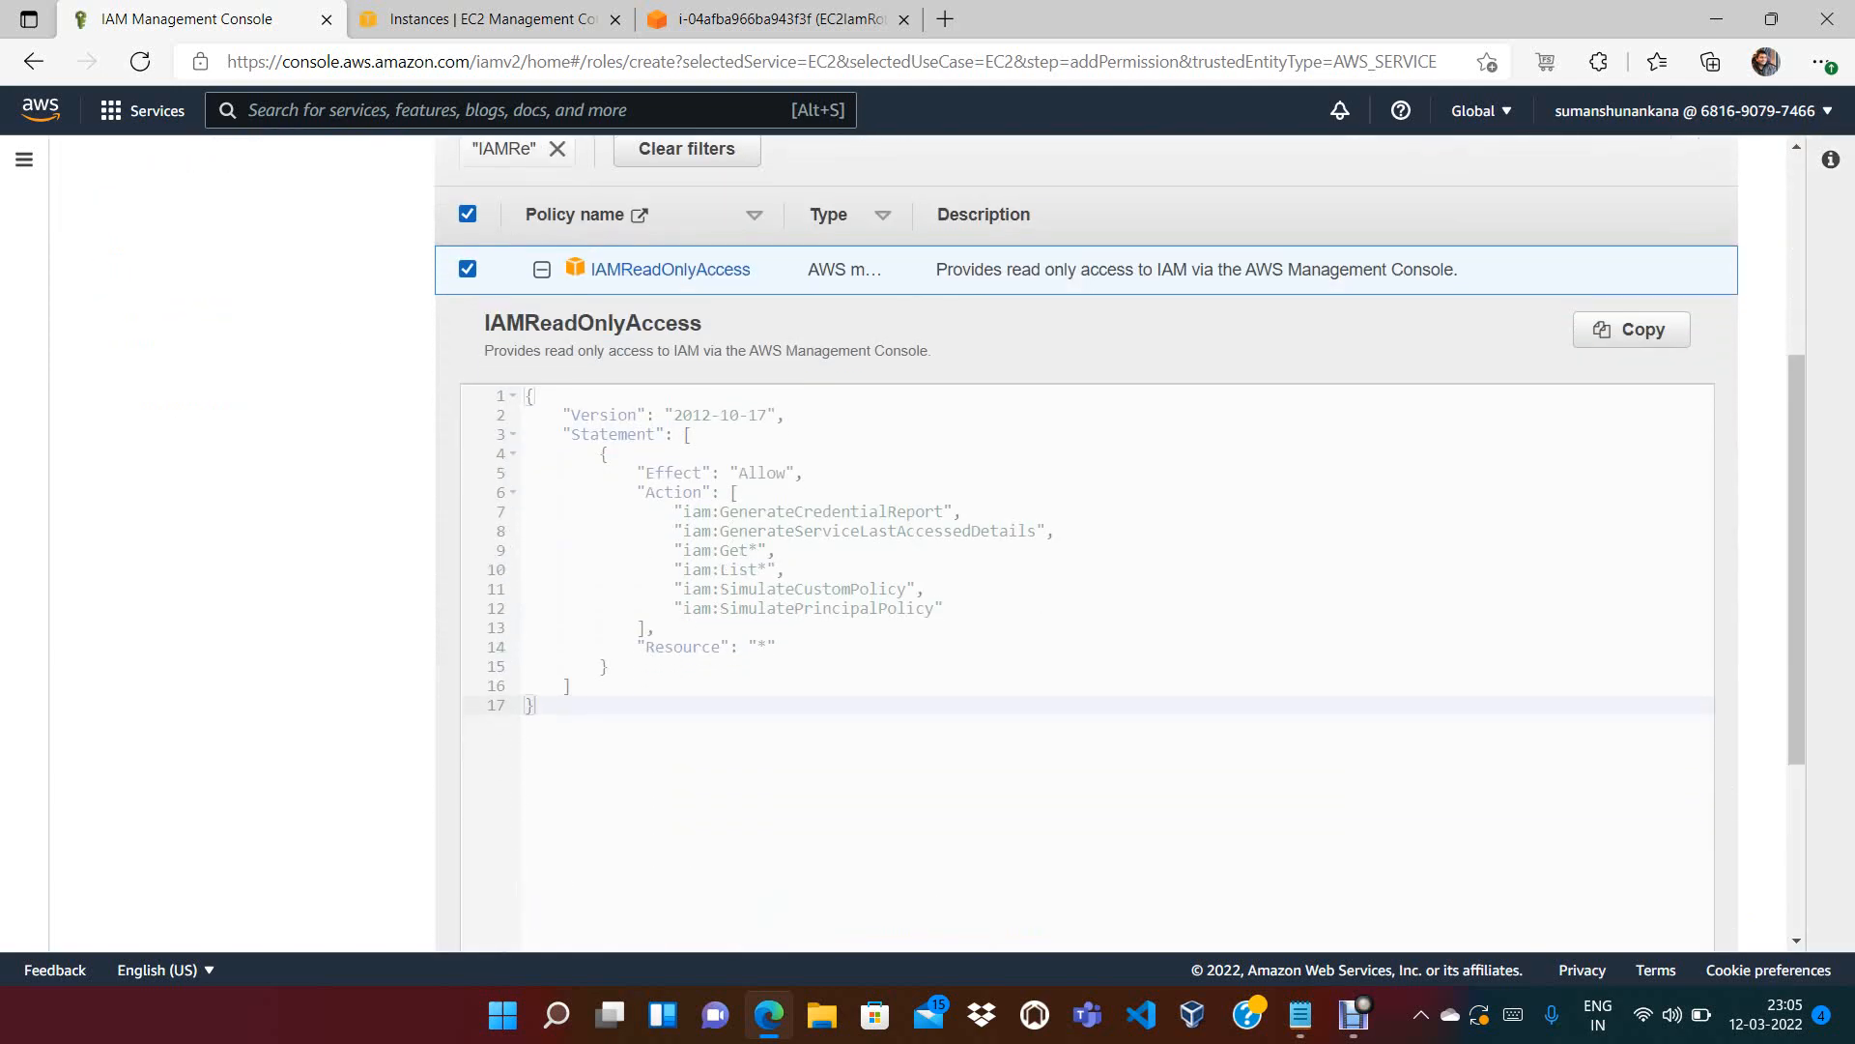
click(947, 609)
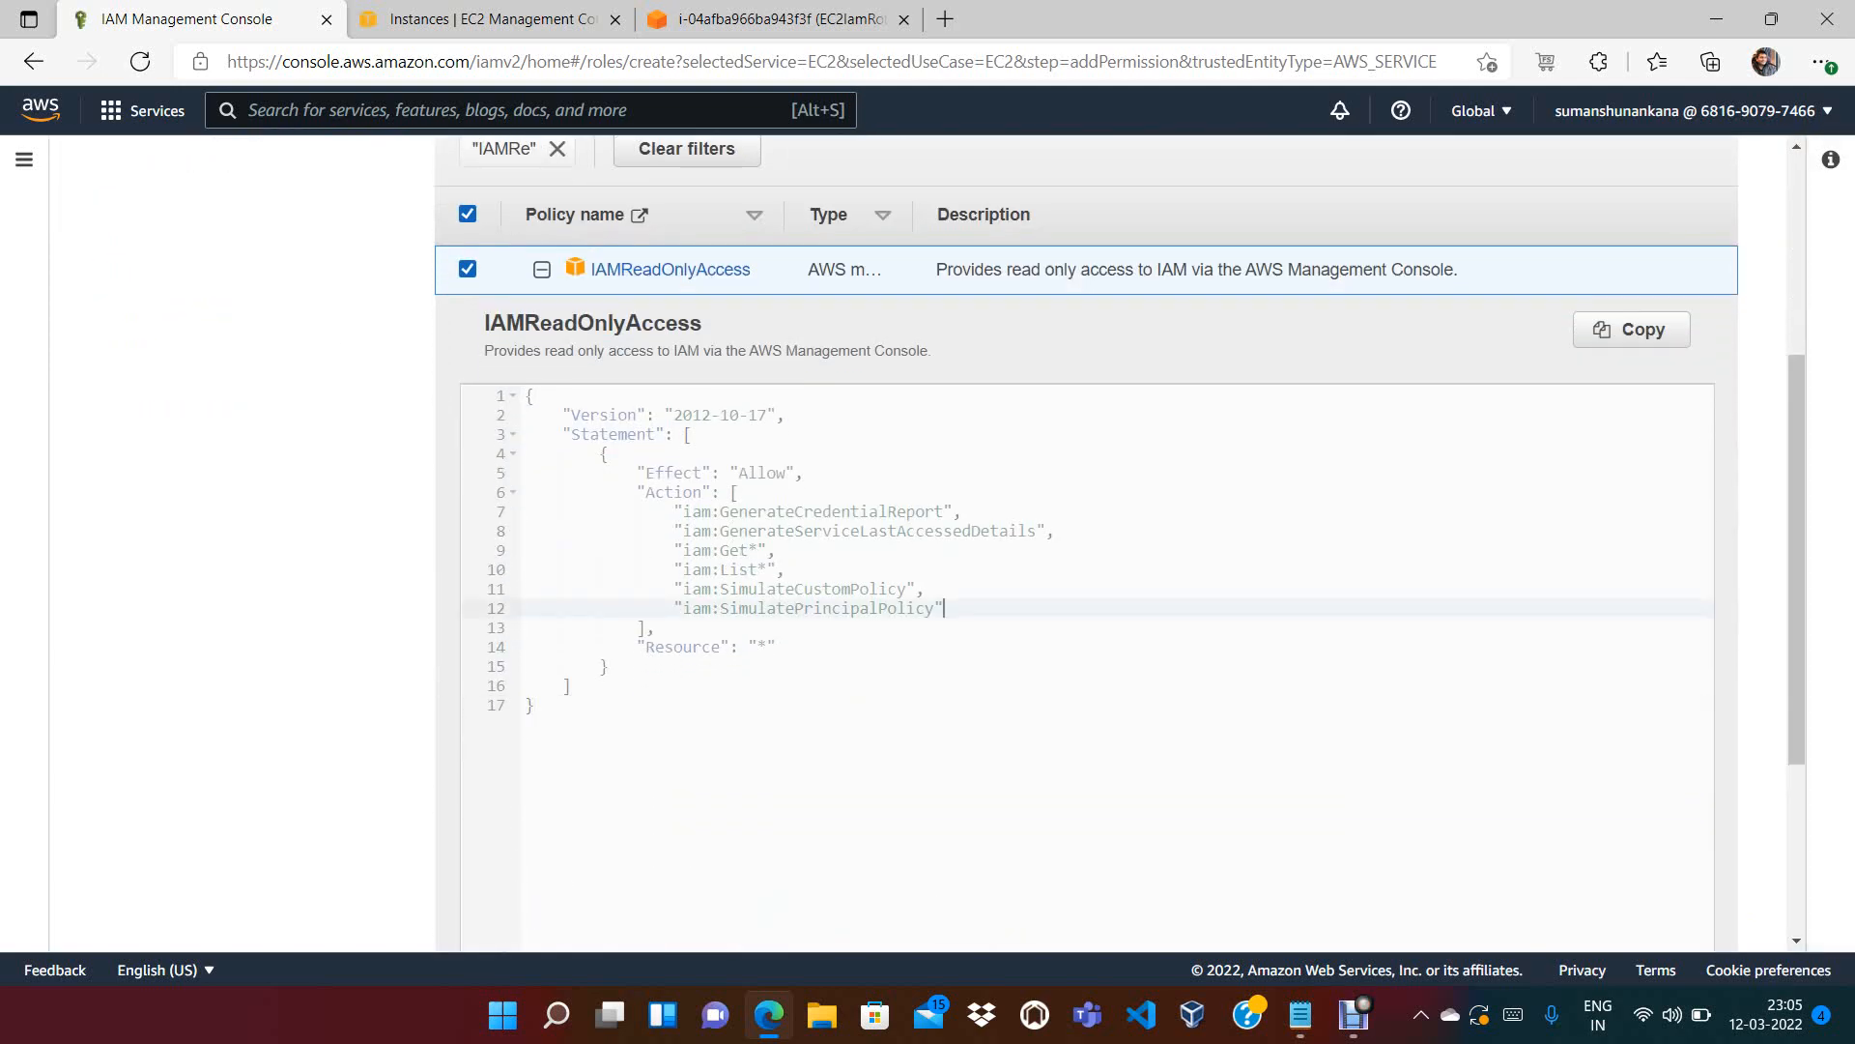
double_click(759, 472)
click(777, 550)
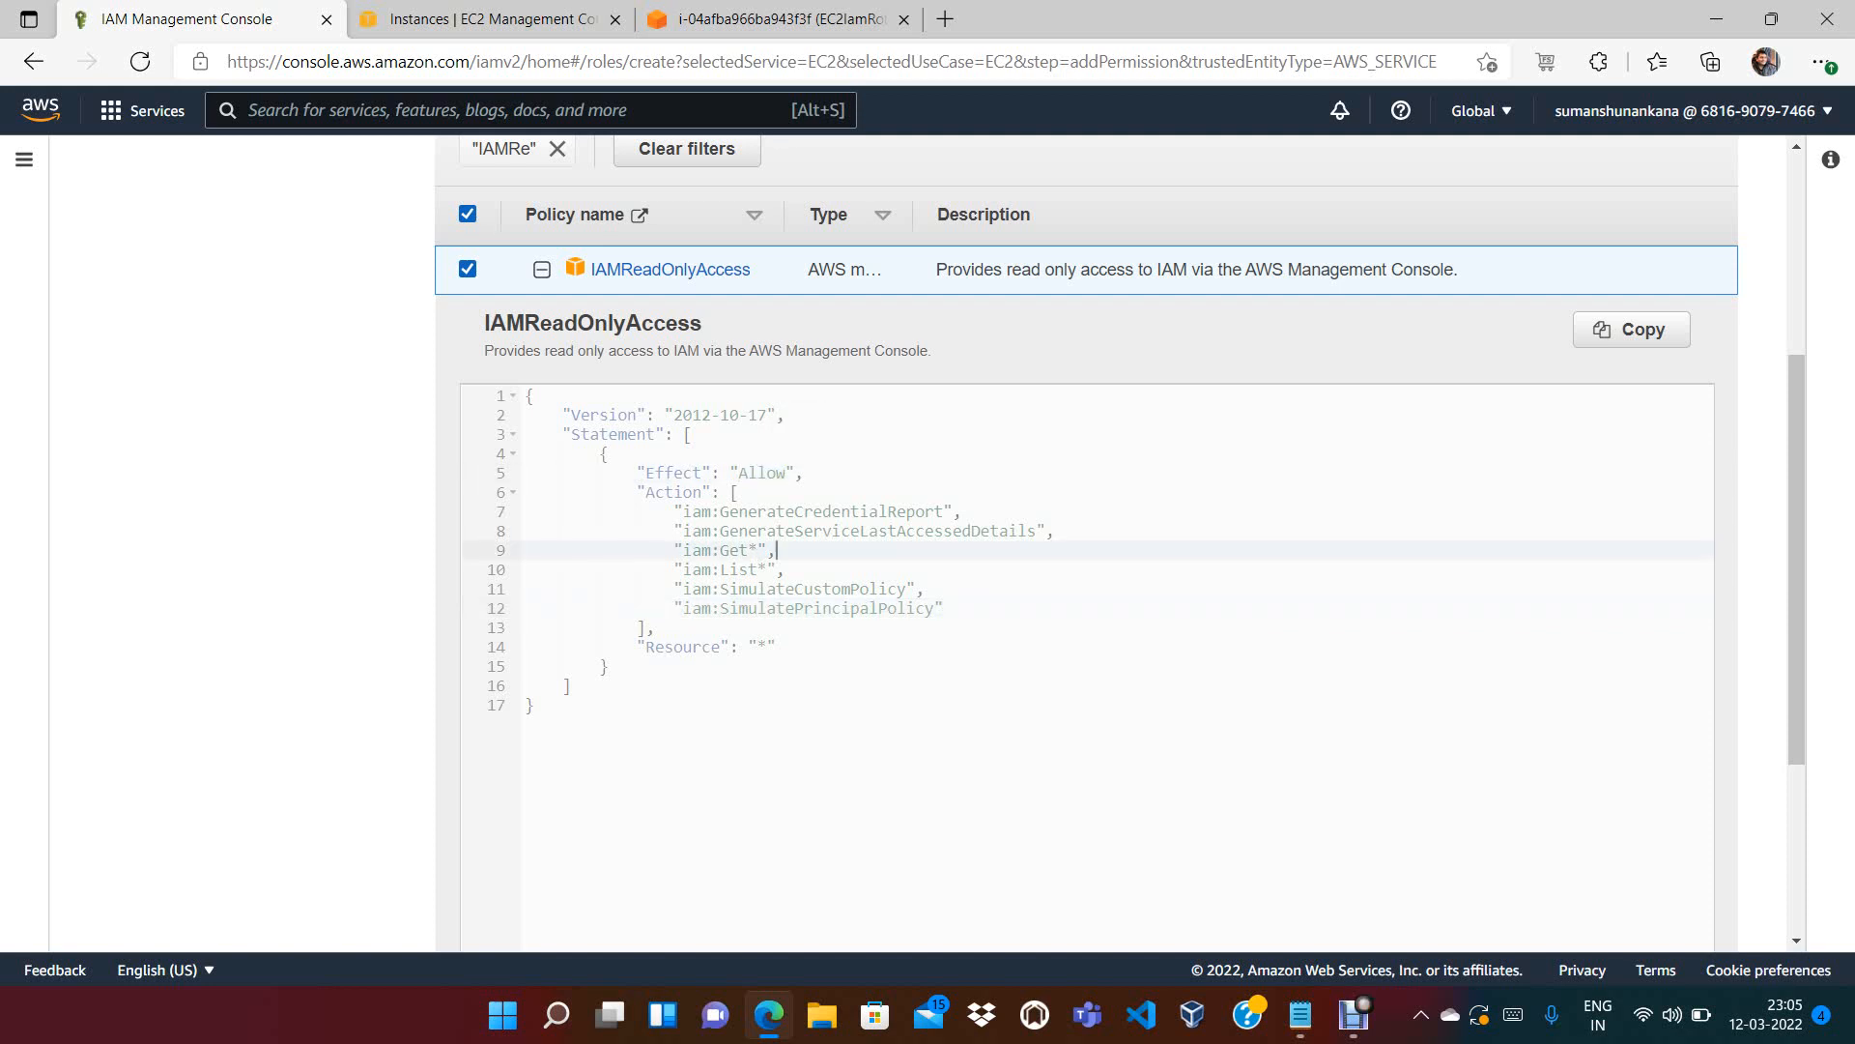
drag(924, 589, 638, 493)
click(684, 531)
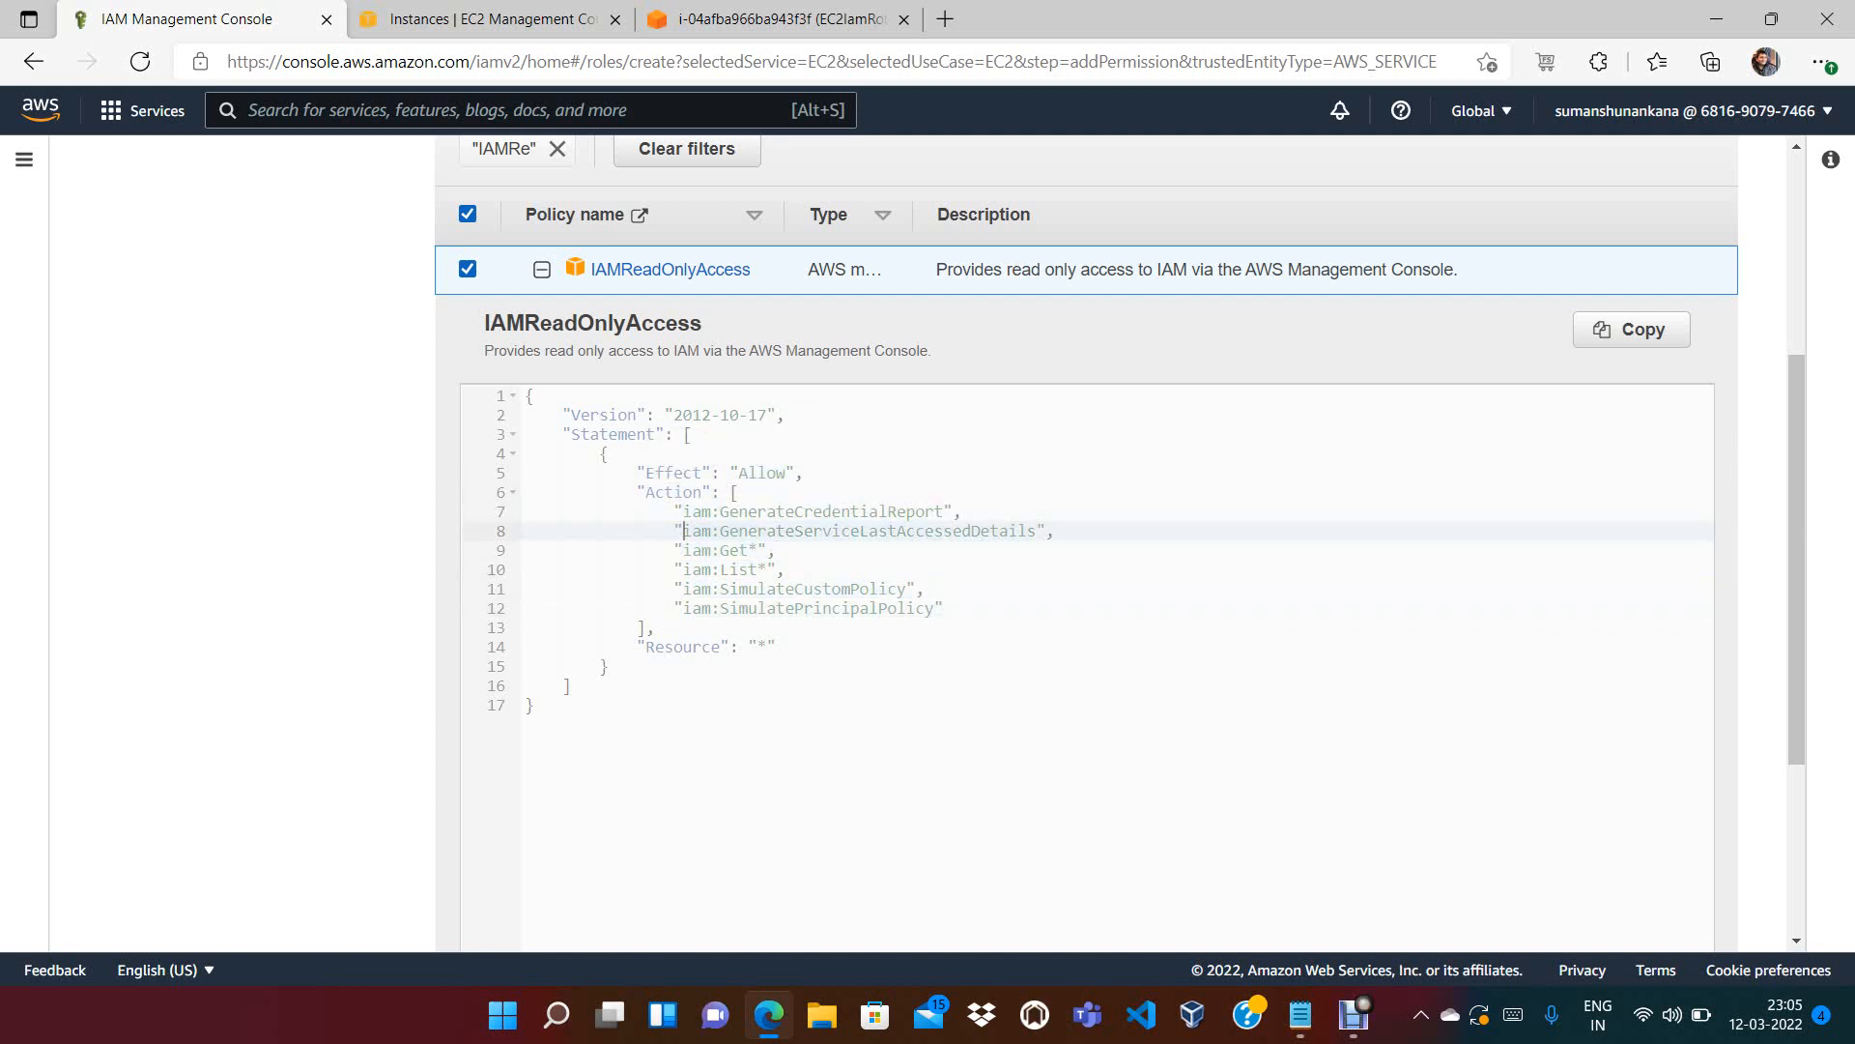
double_click(696, 511)
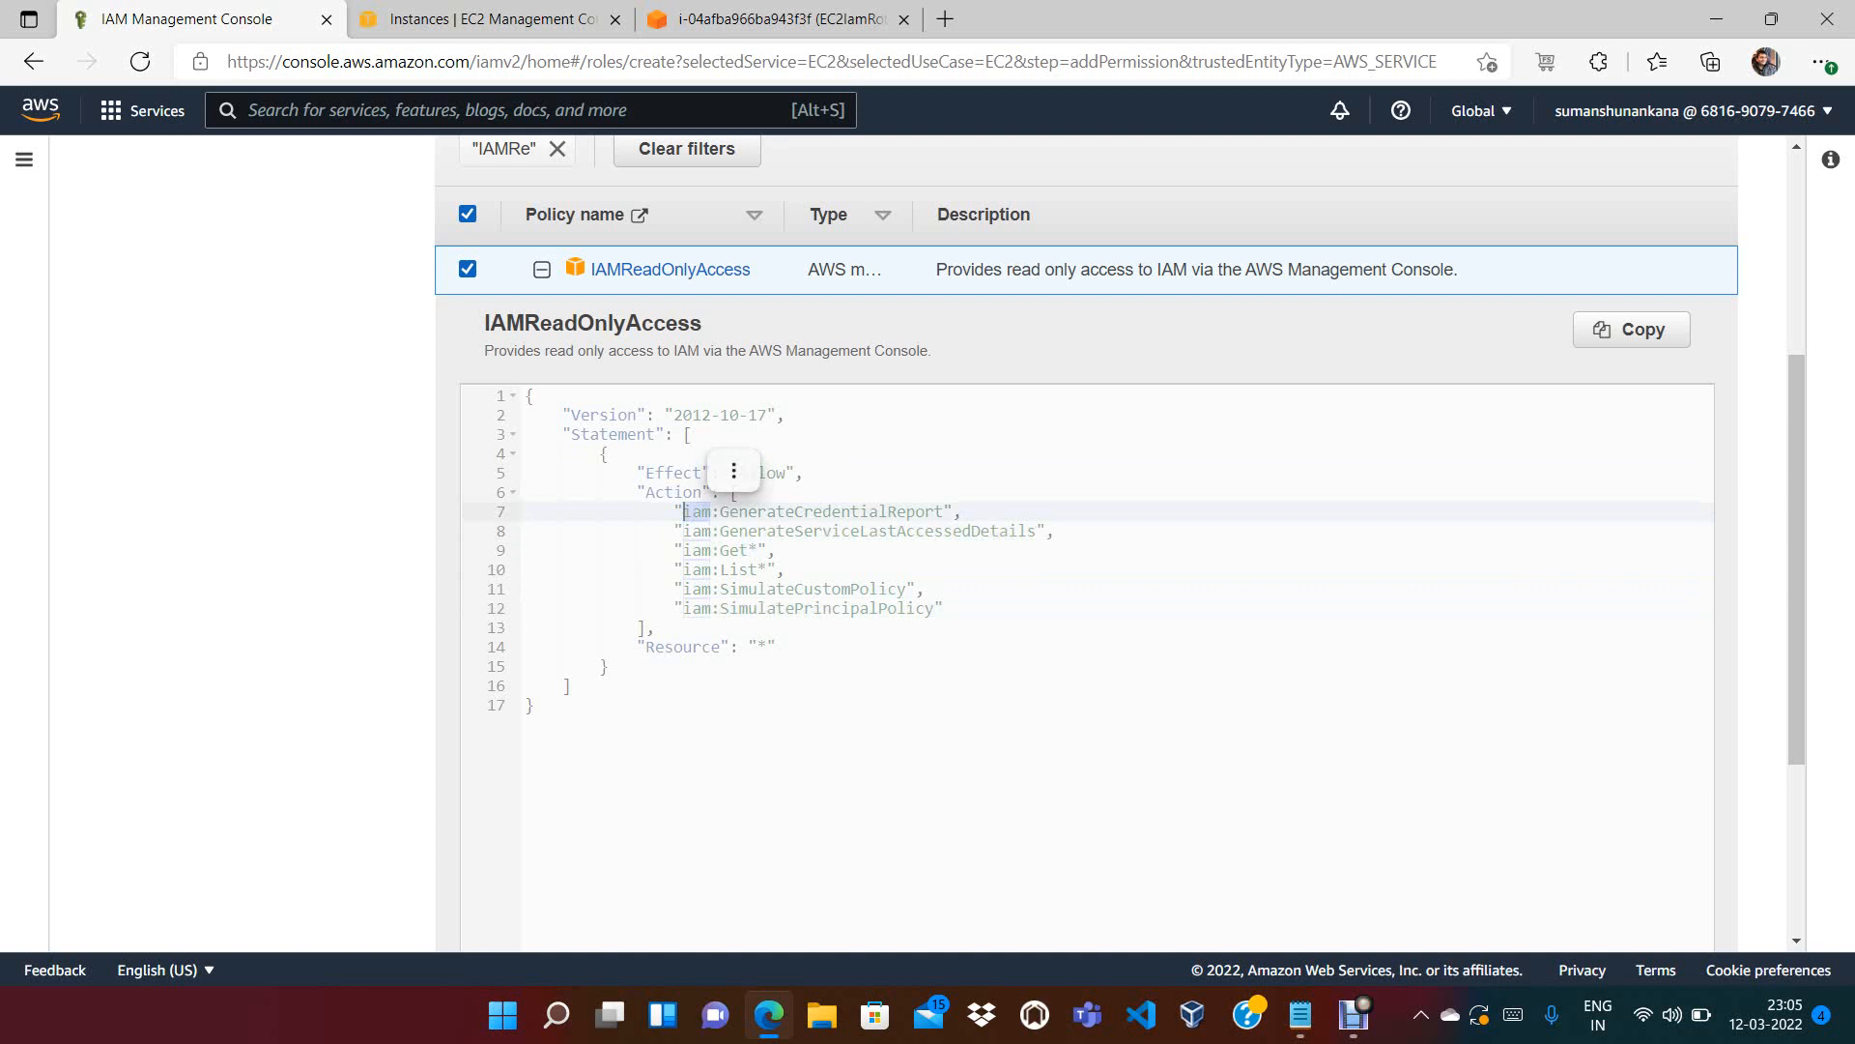
click(945, 609)
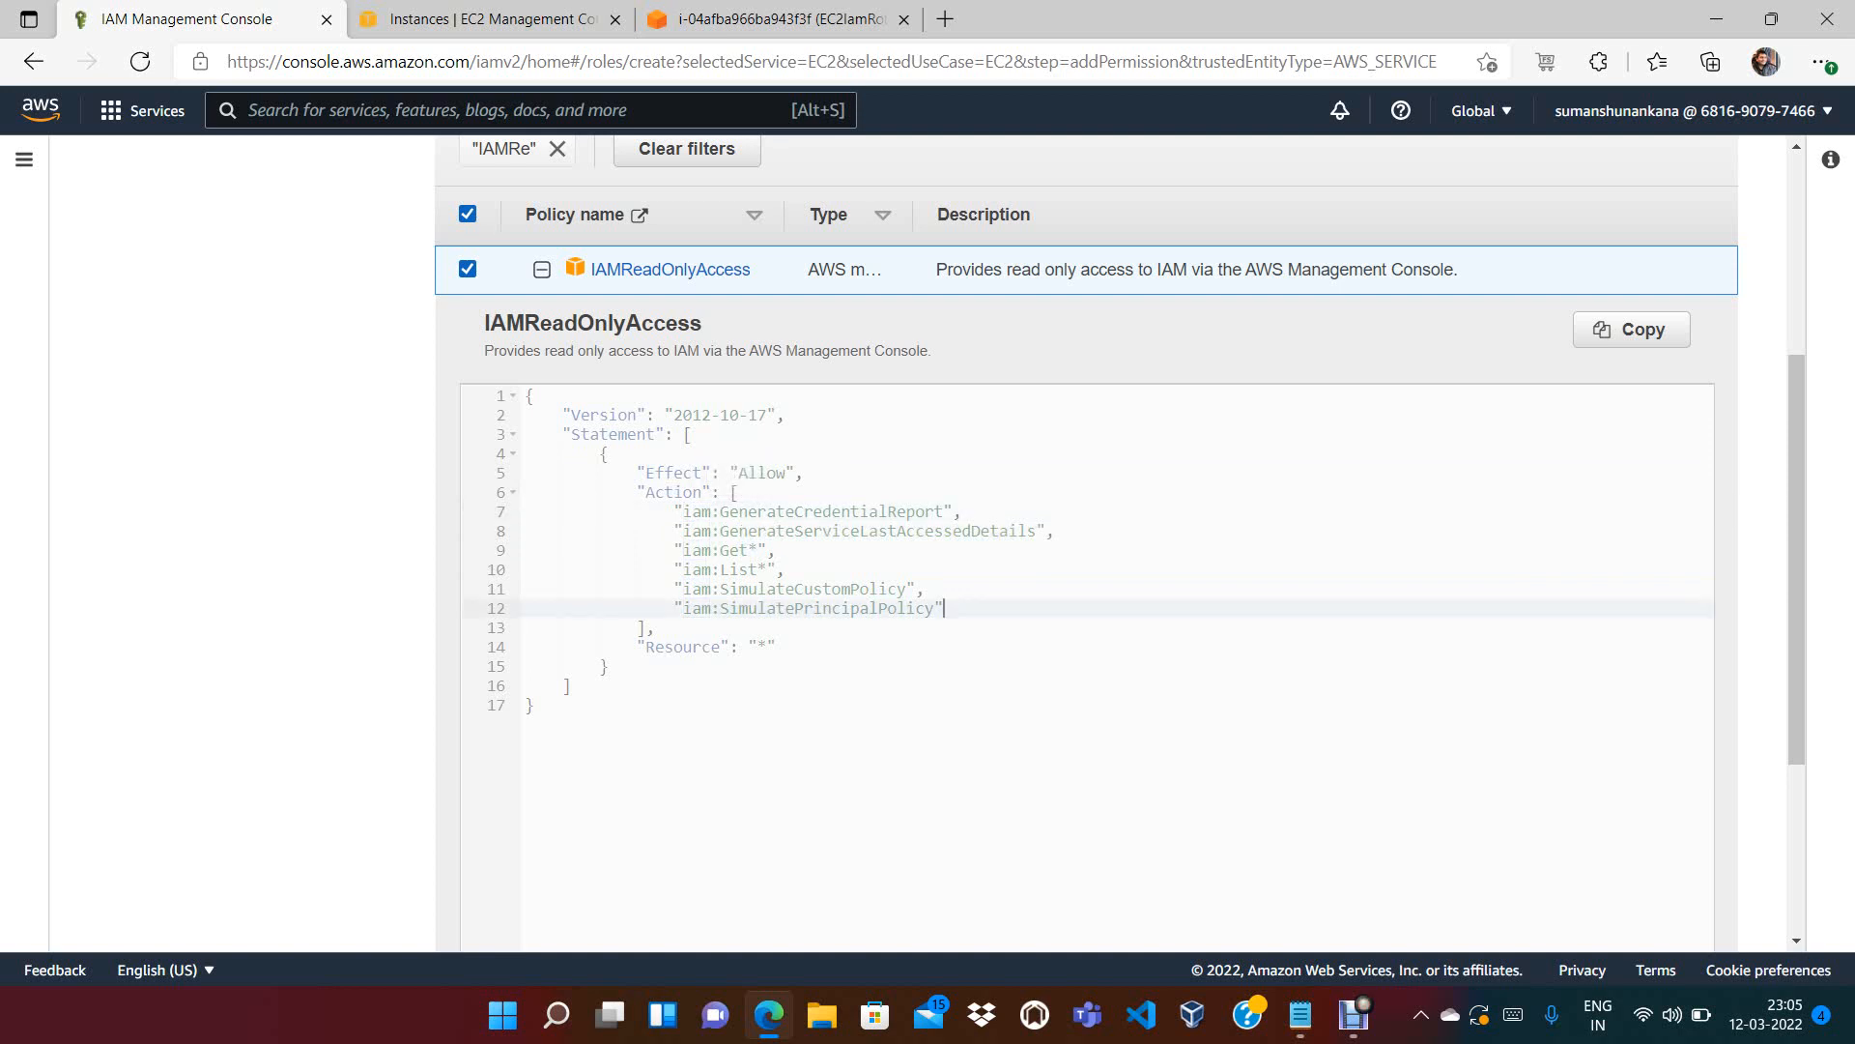
drag(945, 609, 543, 511)
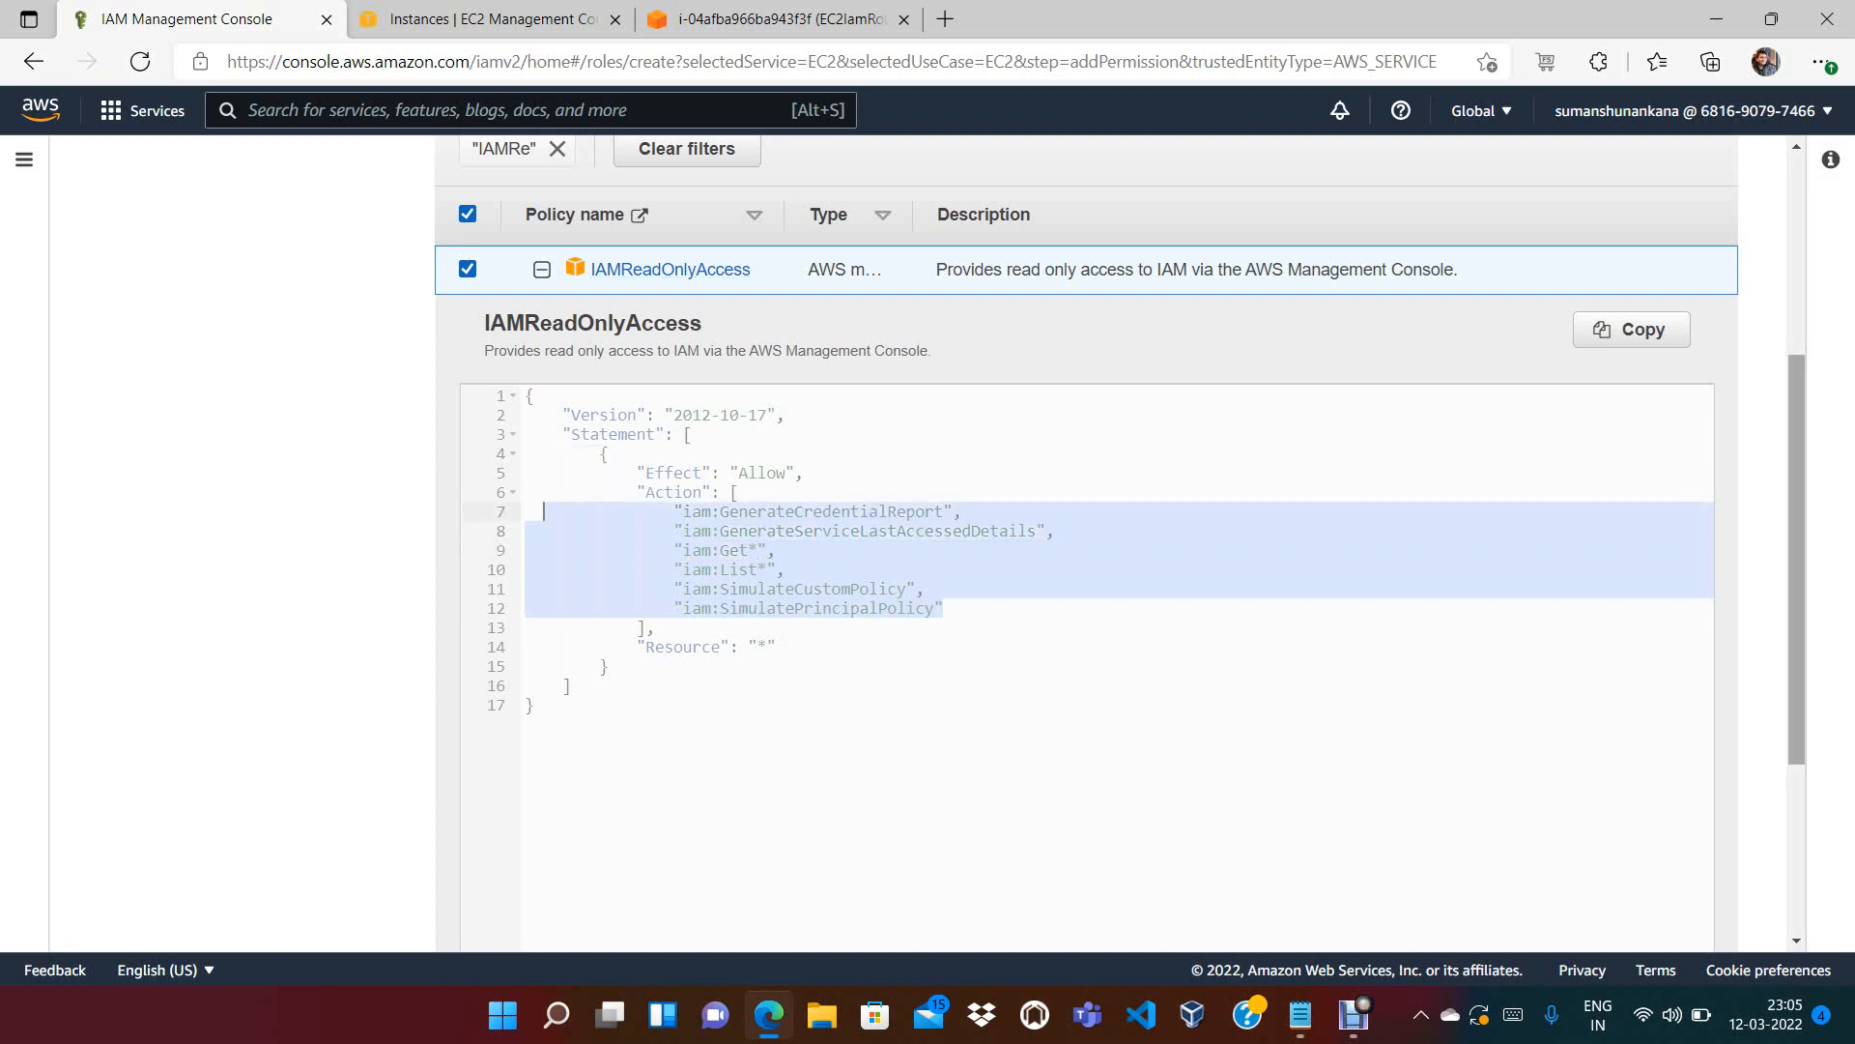
scroll(1087, 542, down, 3)
click(1694, 908)
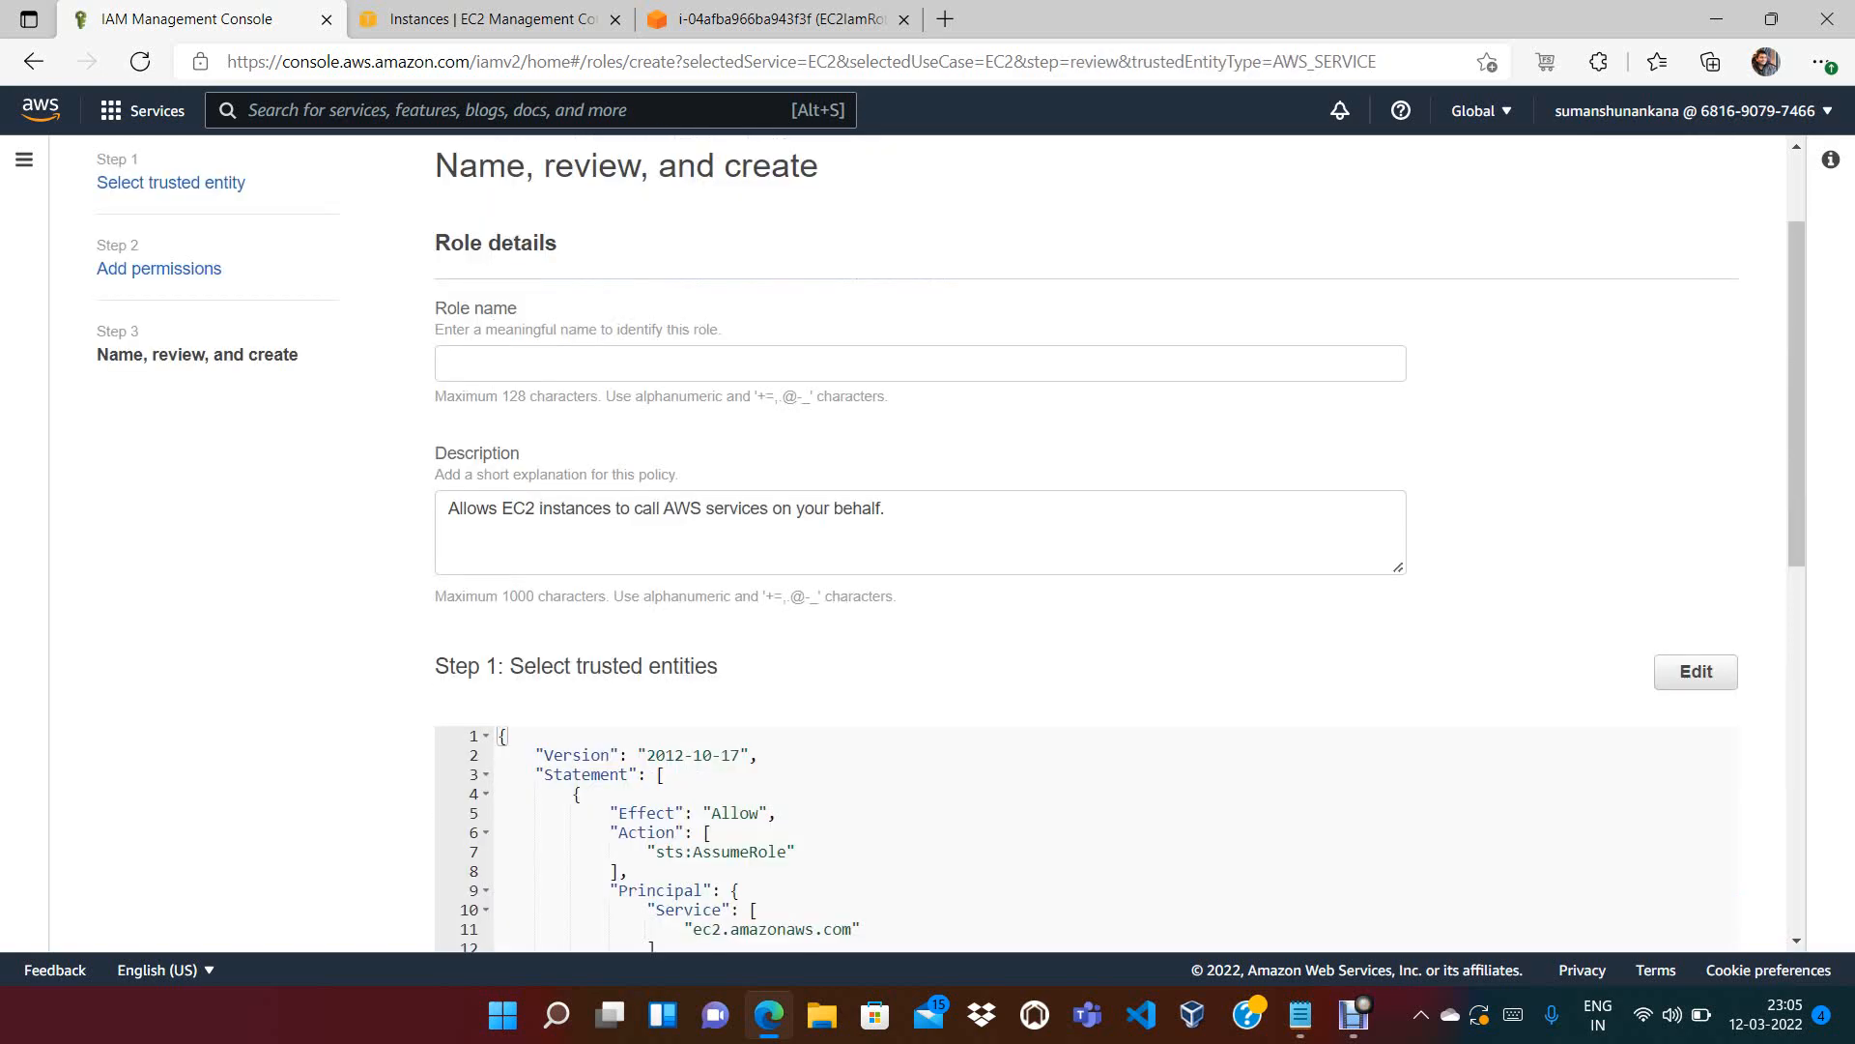
Enter EC2Role as the role name, correcting the typed capitalisation
click(920, 363)
text(Ec2)
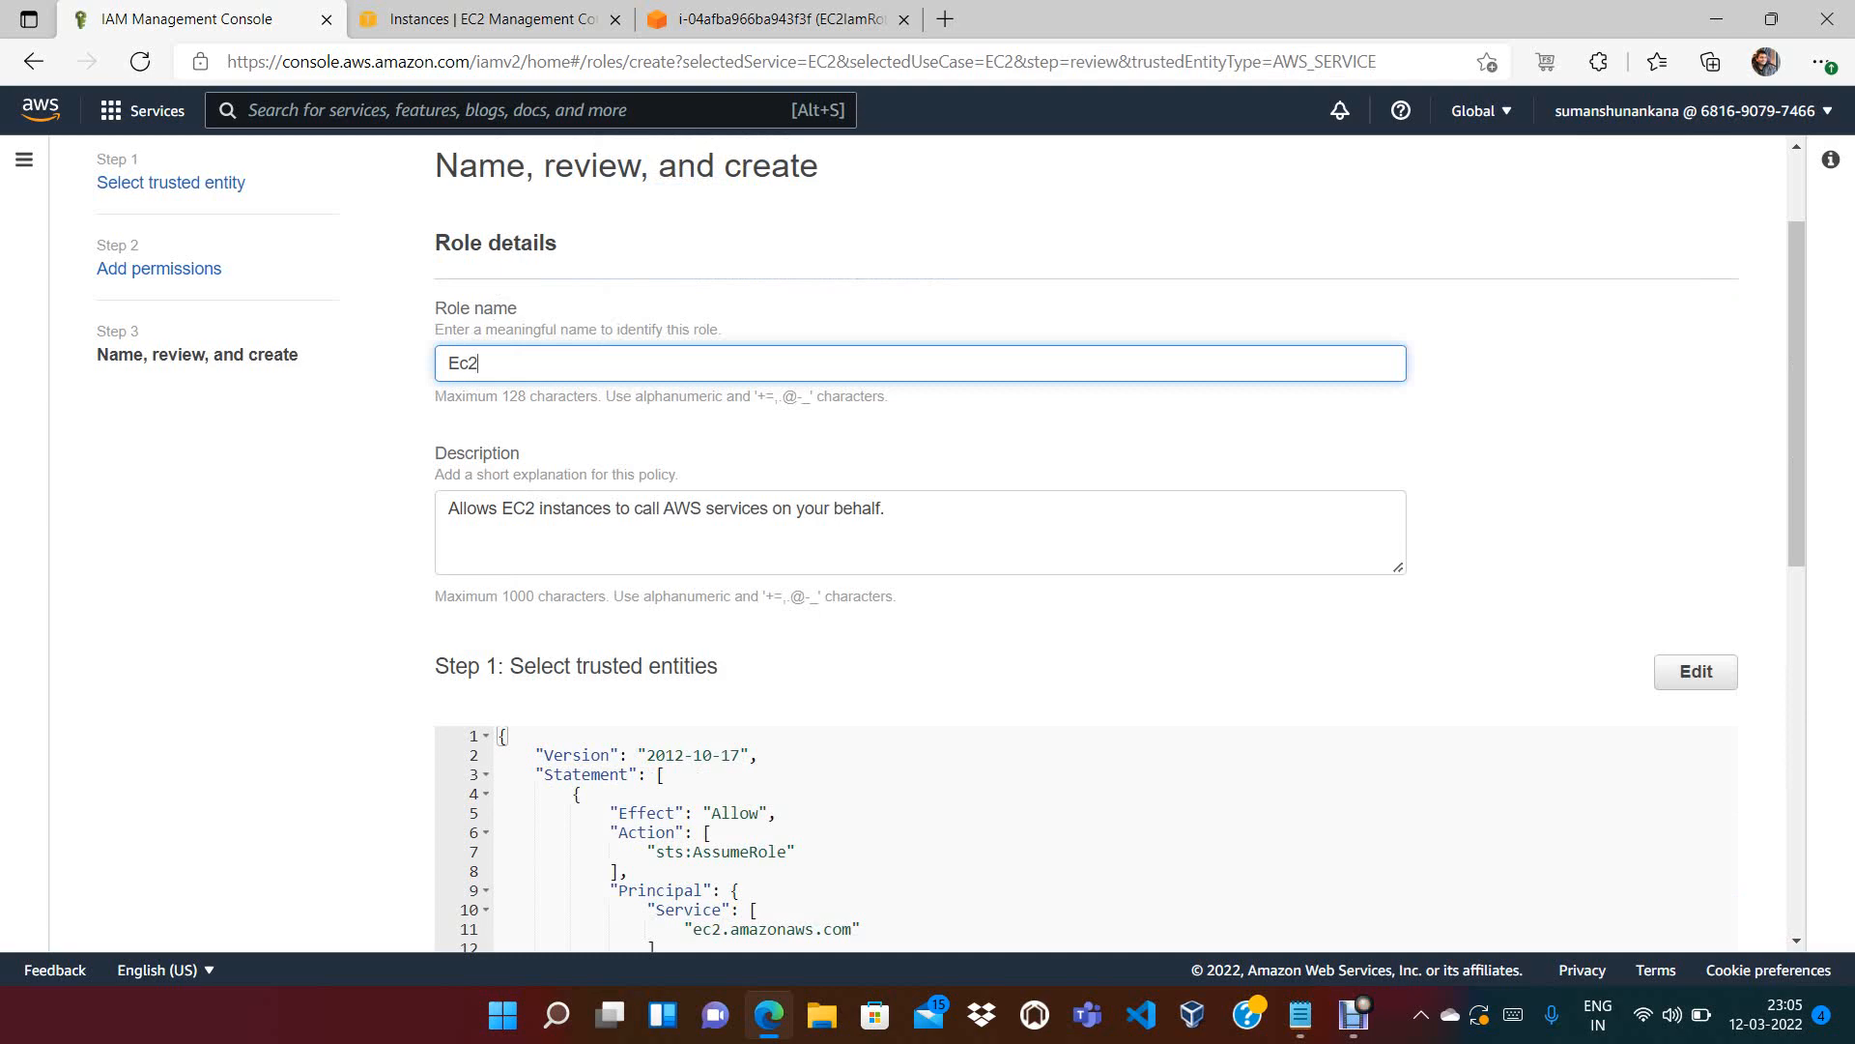
key(BackSpace)
key(BackSpace)
text(C2rOLE)
key(BackSpace)
key(BackSpace)
key(BackSpace)
key(BackSpace)
text(Role)
Create the EC2Role role from the bottom of the review page
scroll(928, 541, down, 3)
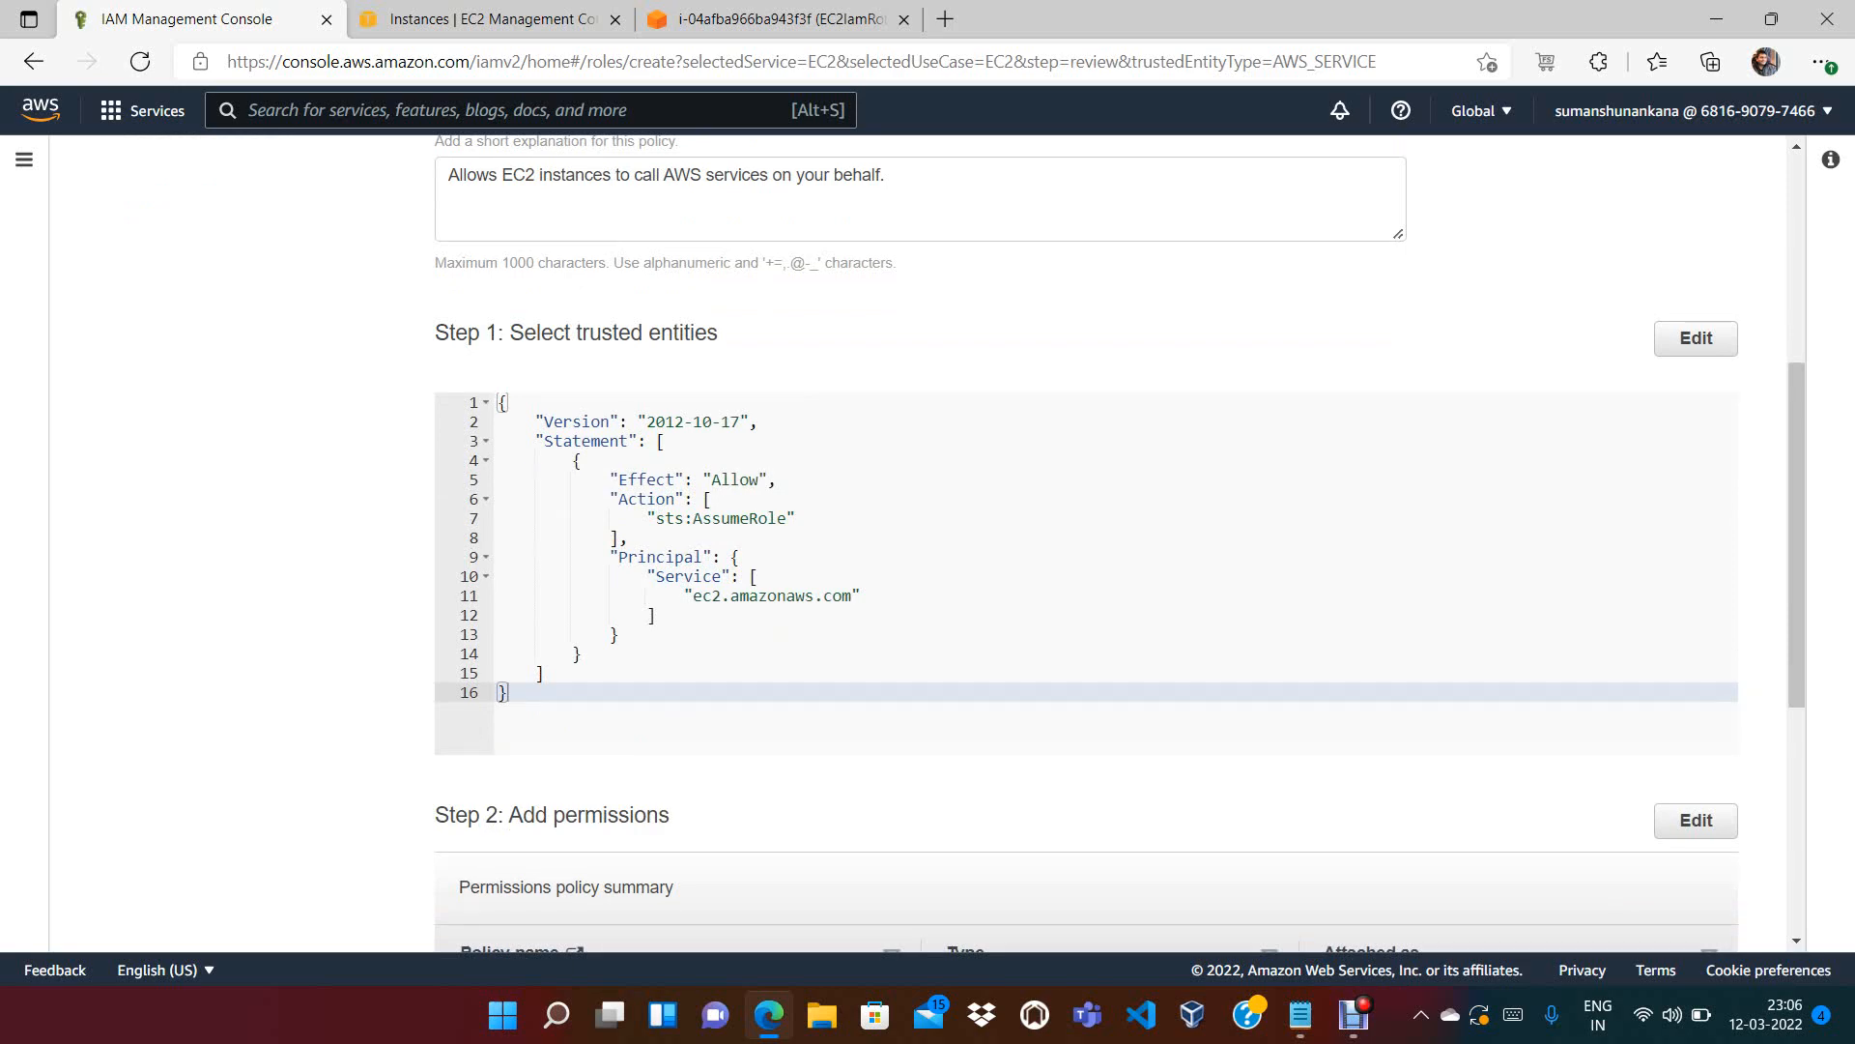
click(781, 20)
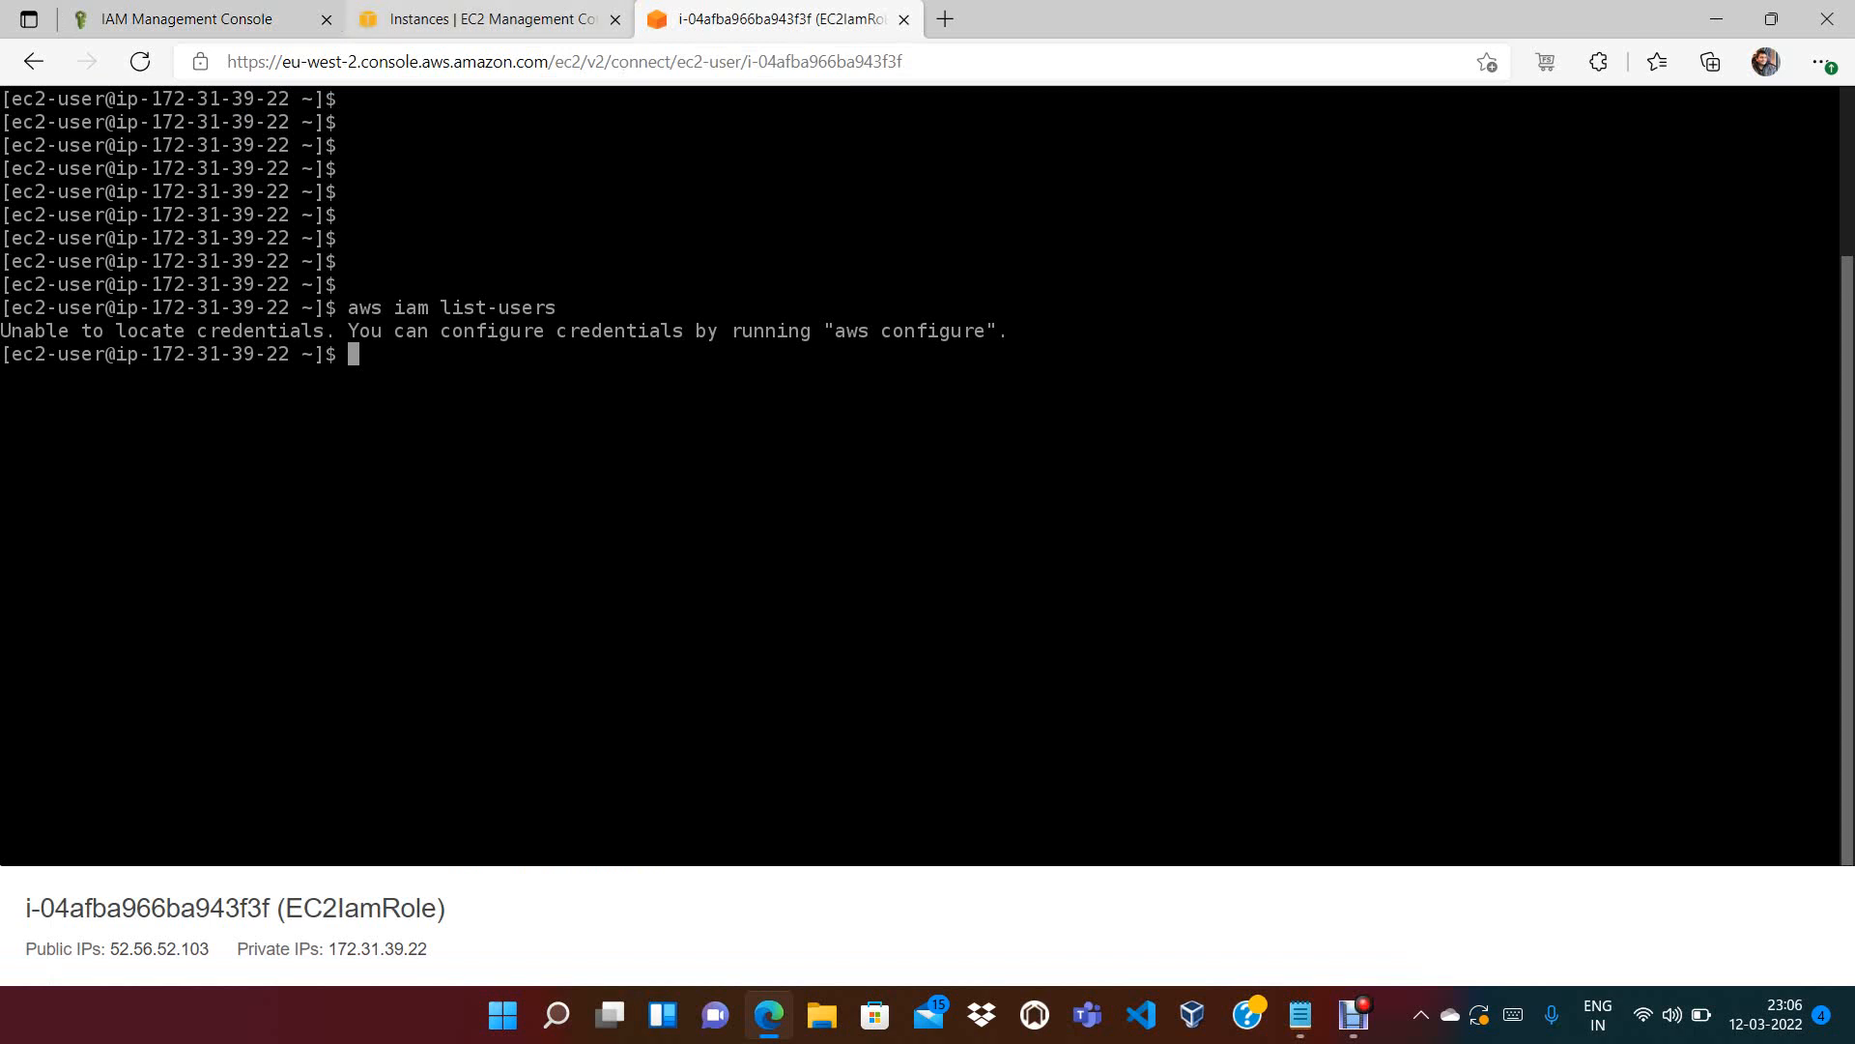
click(212, 19)
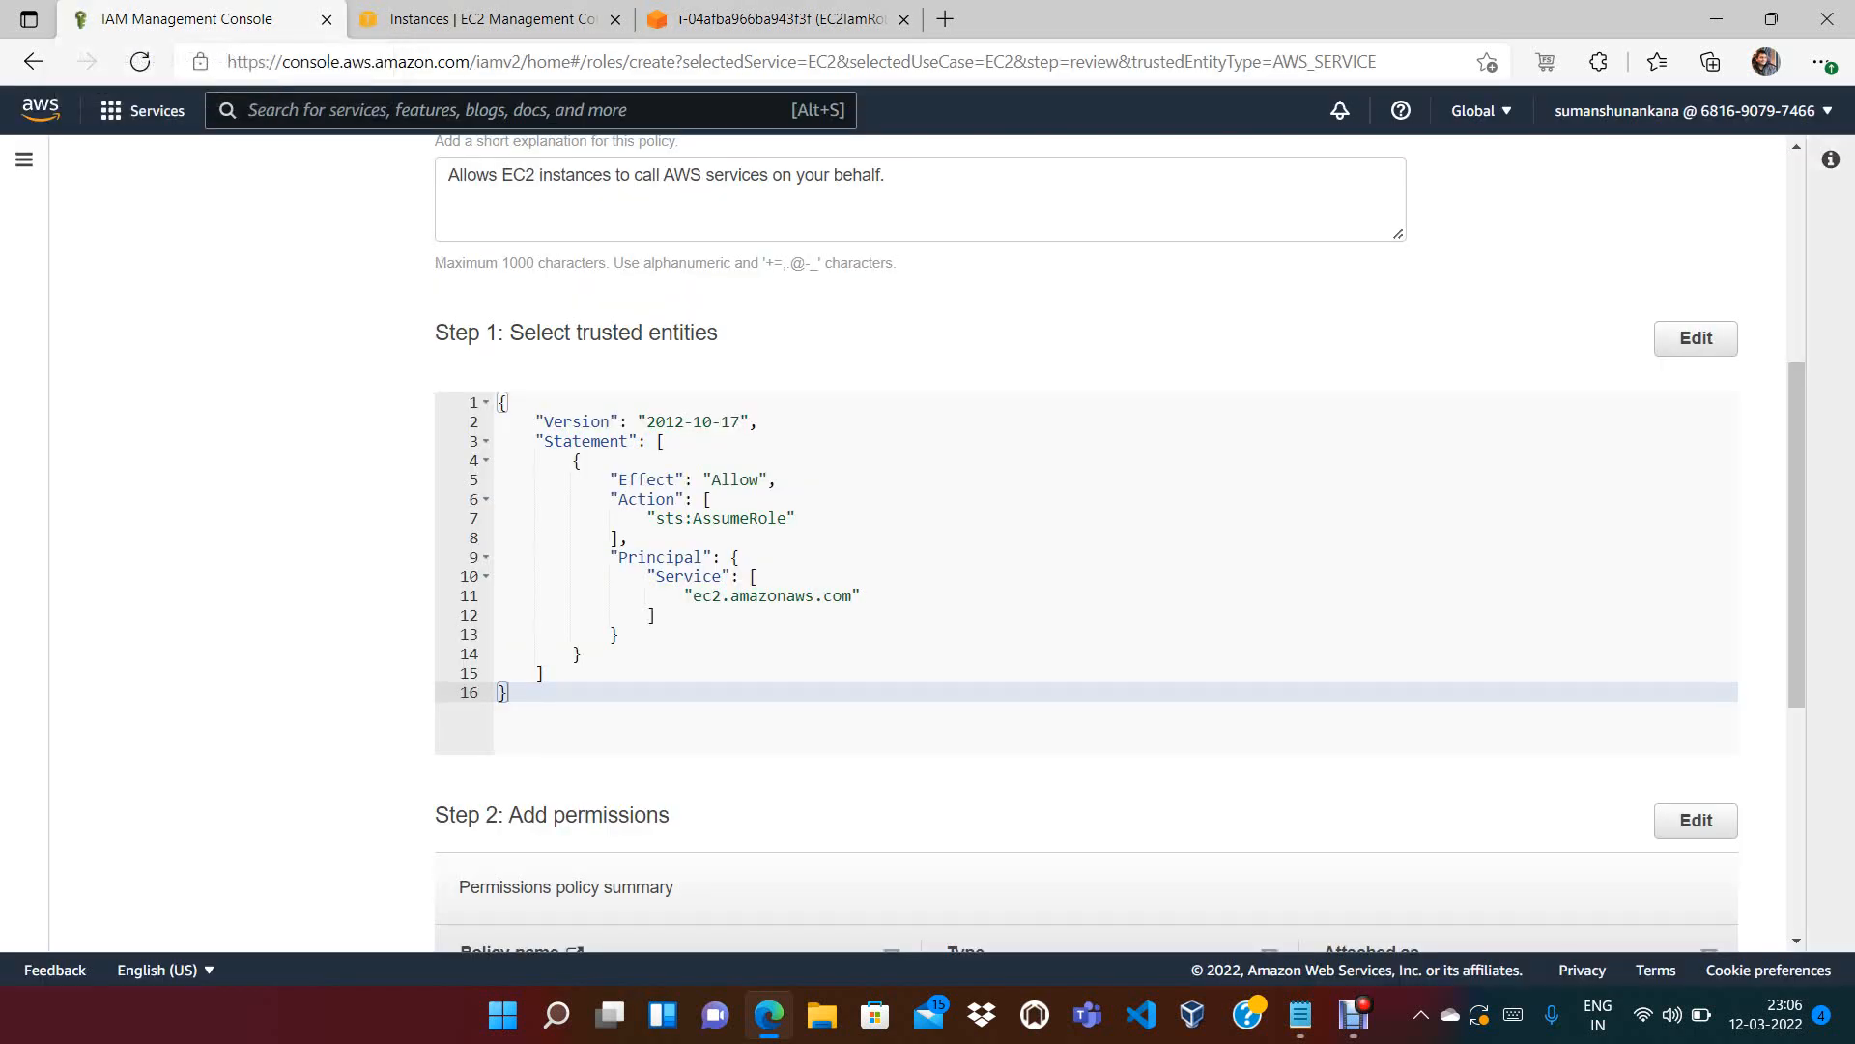
scroll(1087, 541, down, 5)
scroll(1087, 542, down, 1)
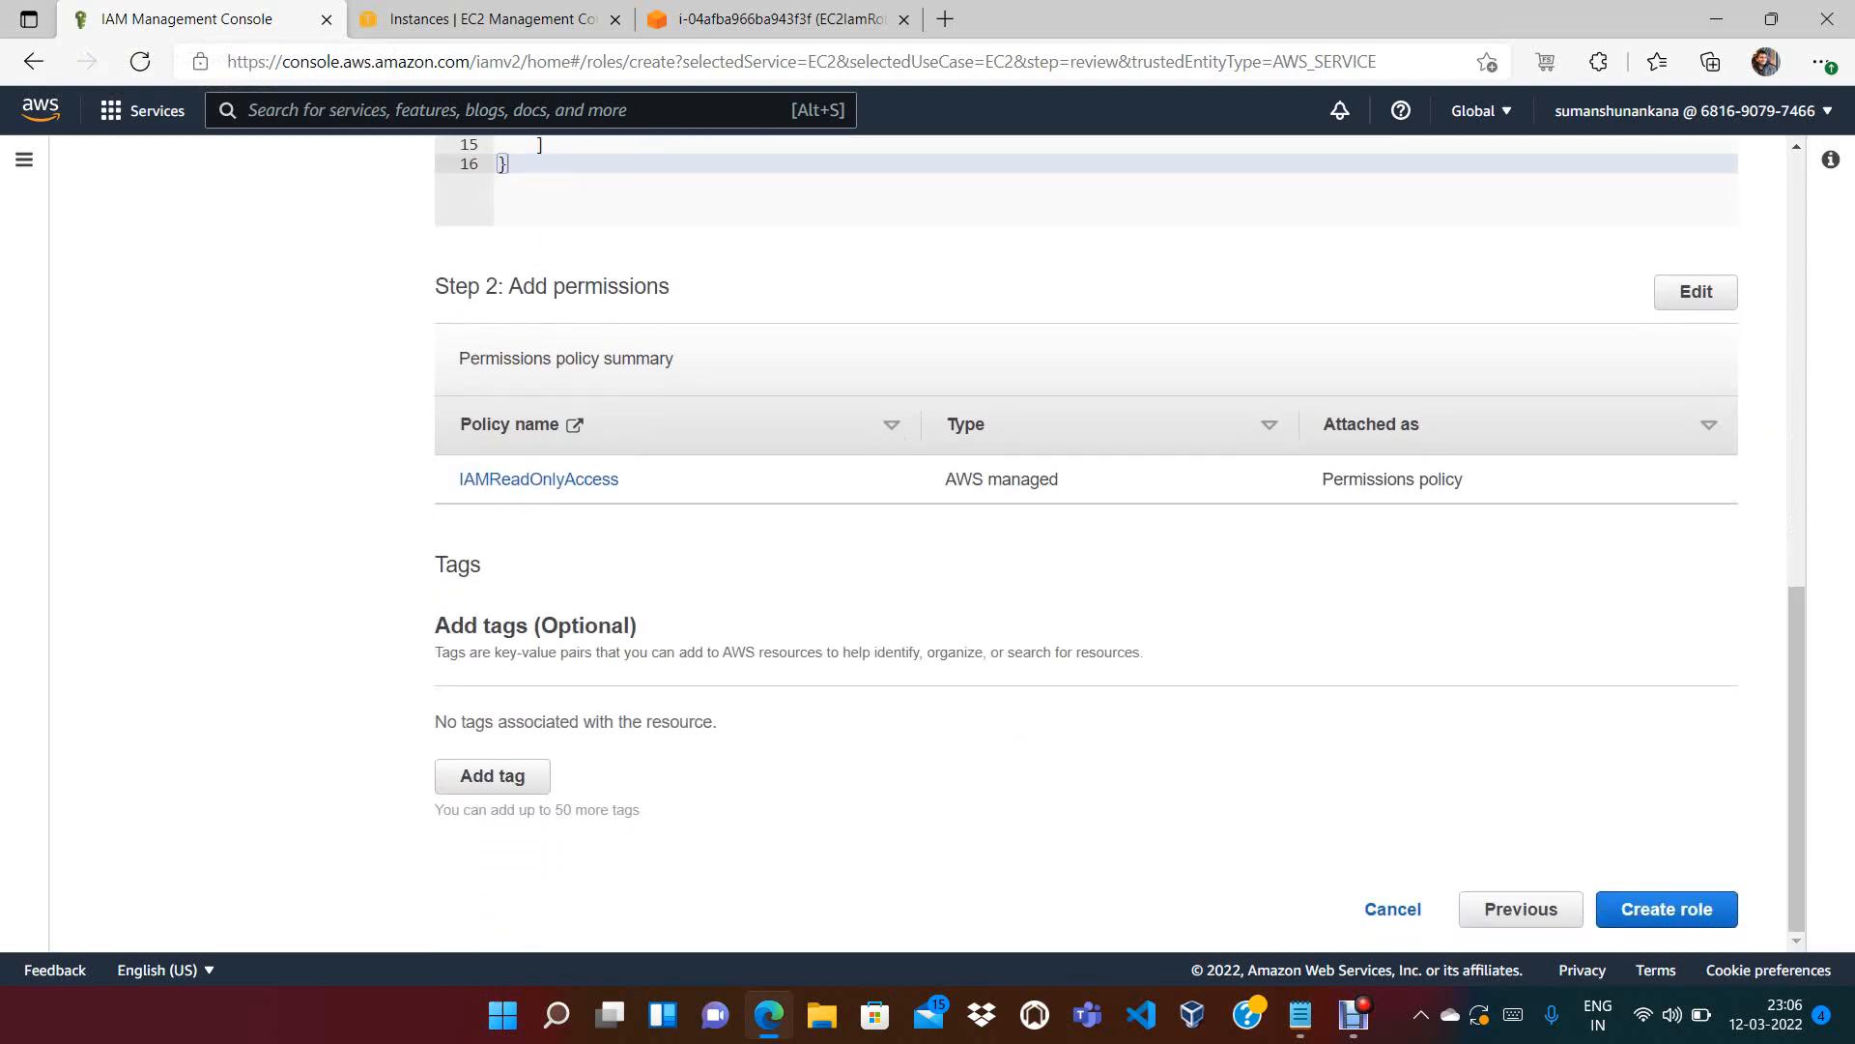
click(1667, 909)
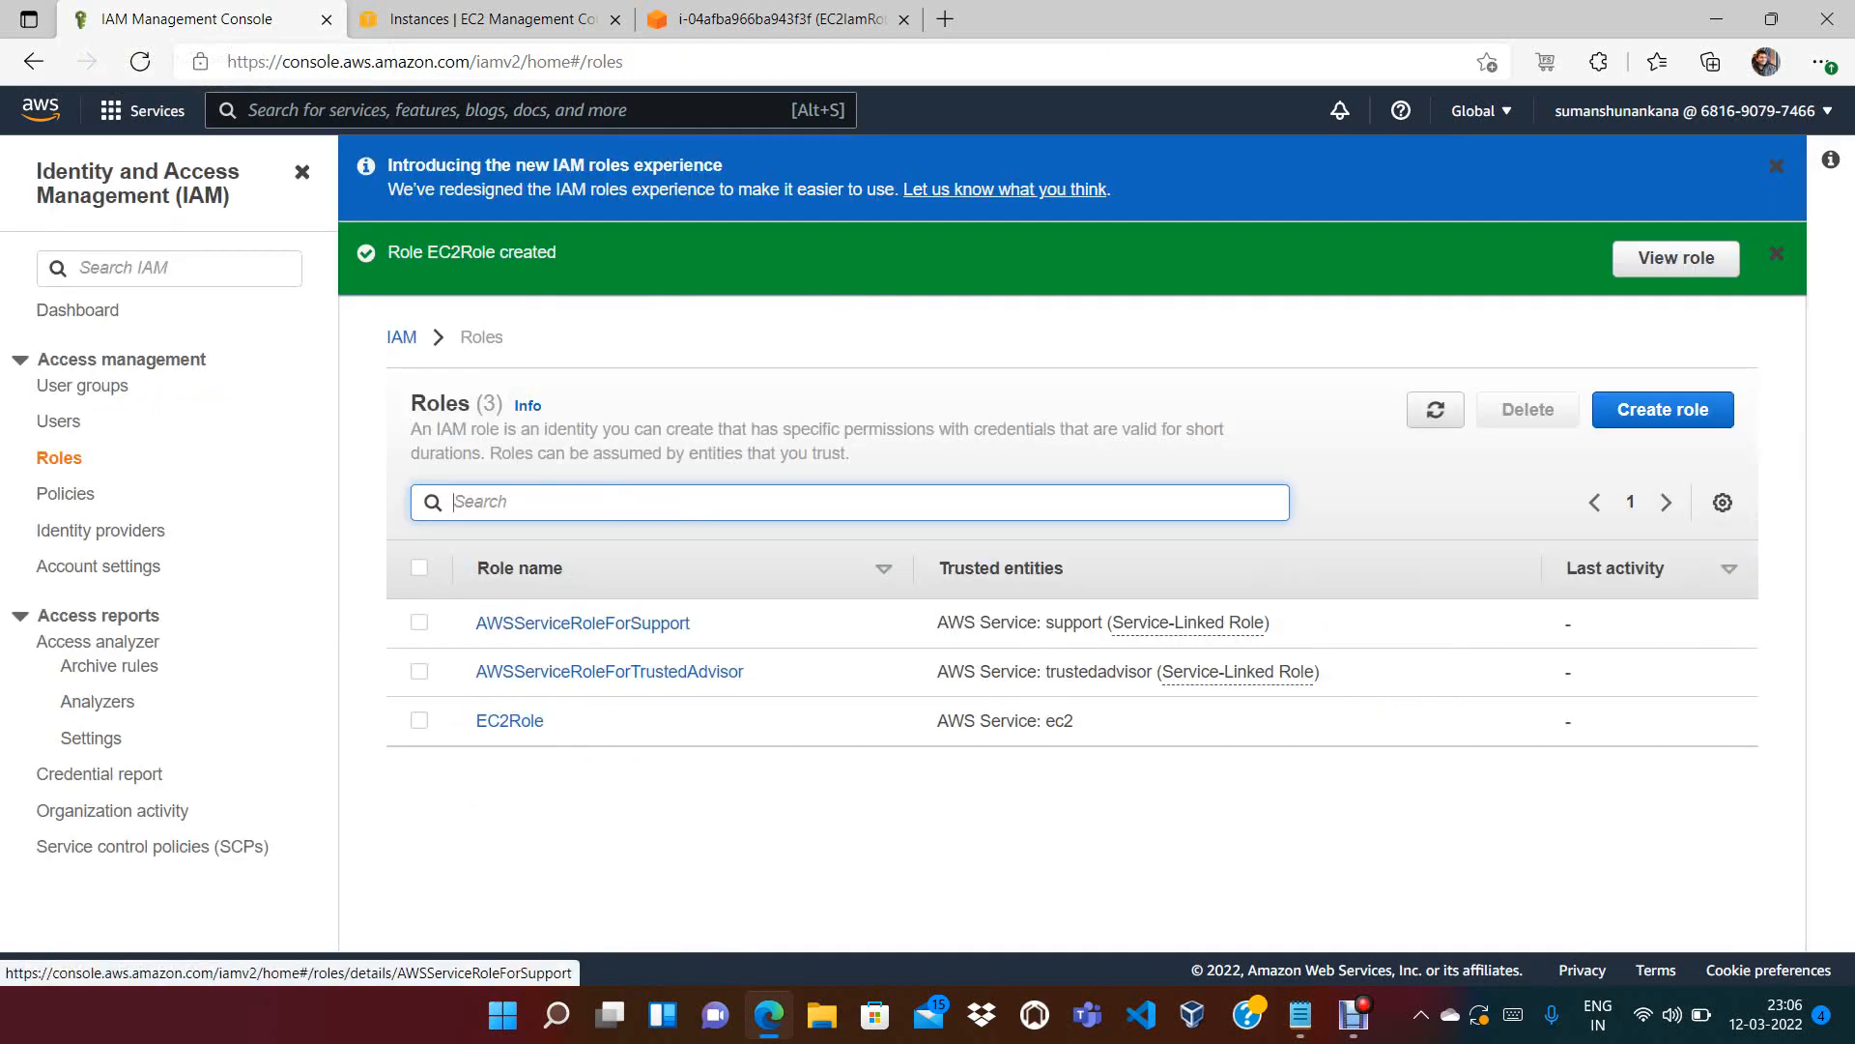
click(488, 18)
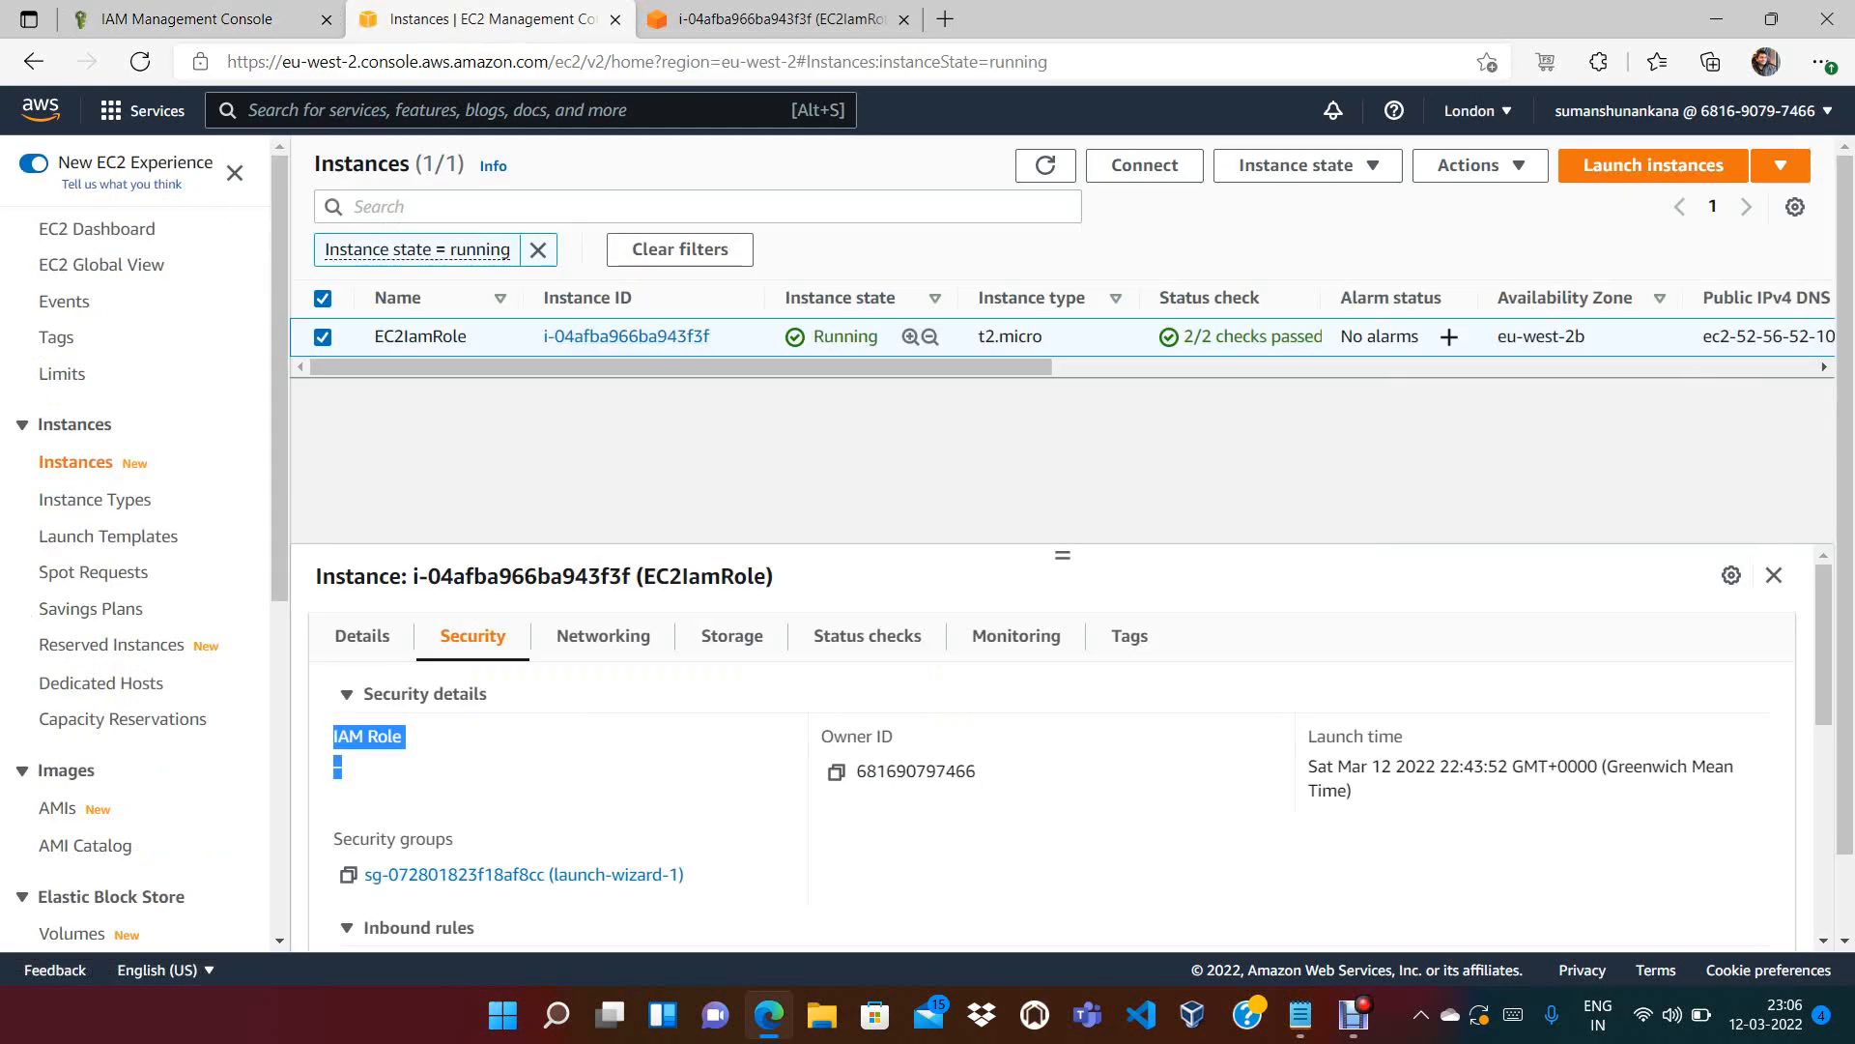
Highlight the empty IAM Role field in the EC2IamRole instance's security details
click(464, 769)
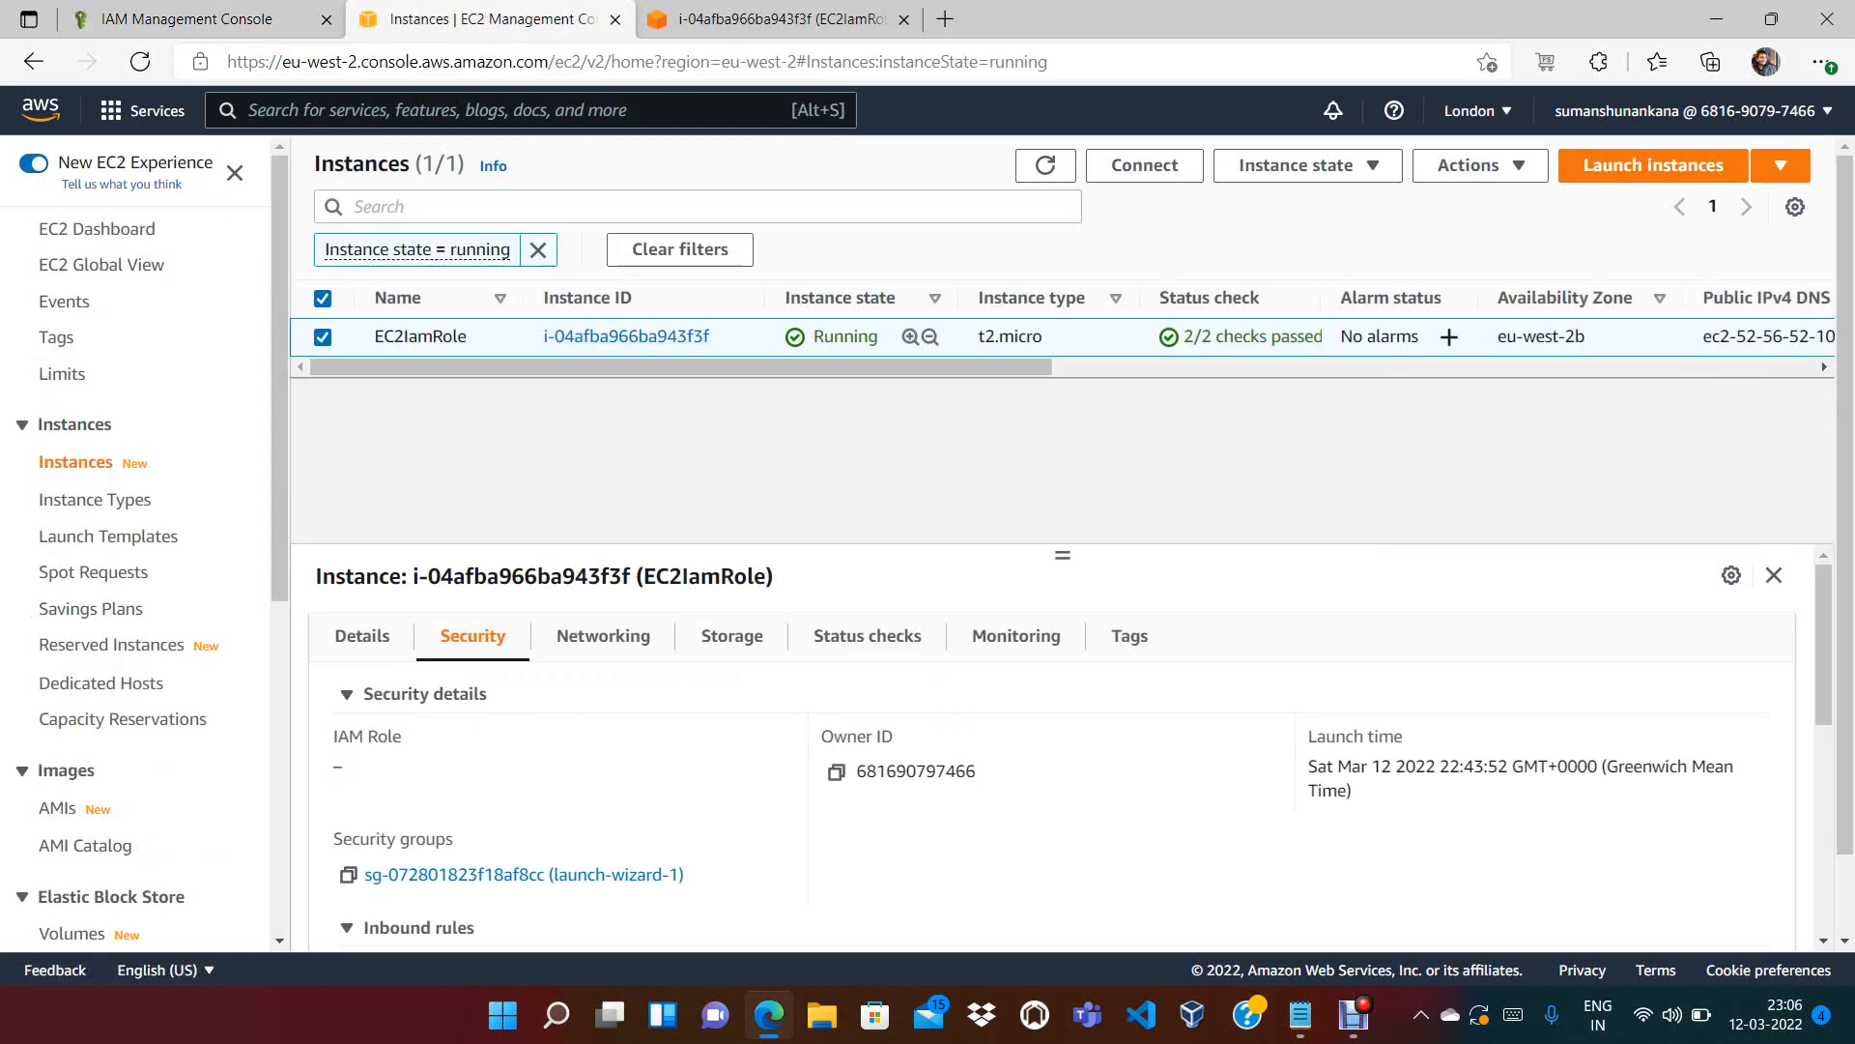
drag(333, 736, 371, 770)
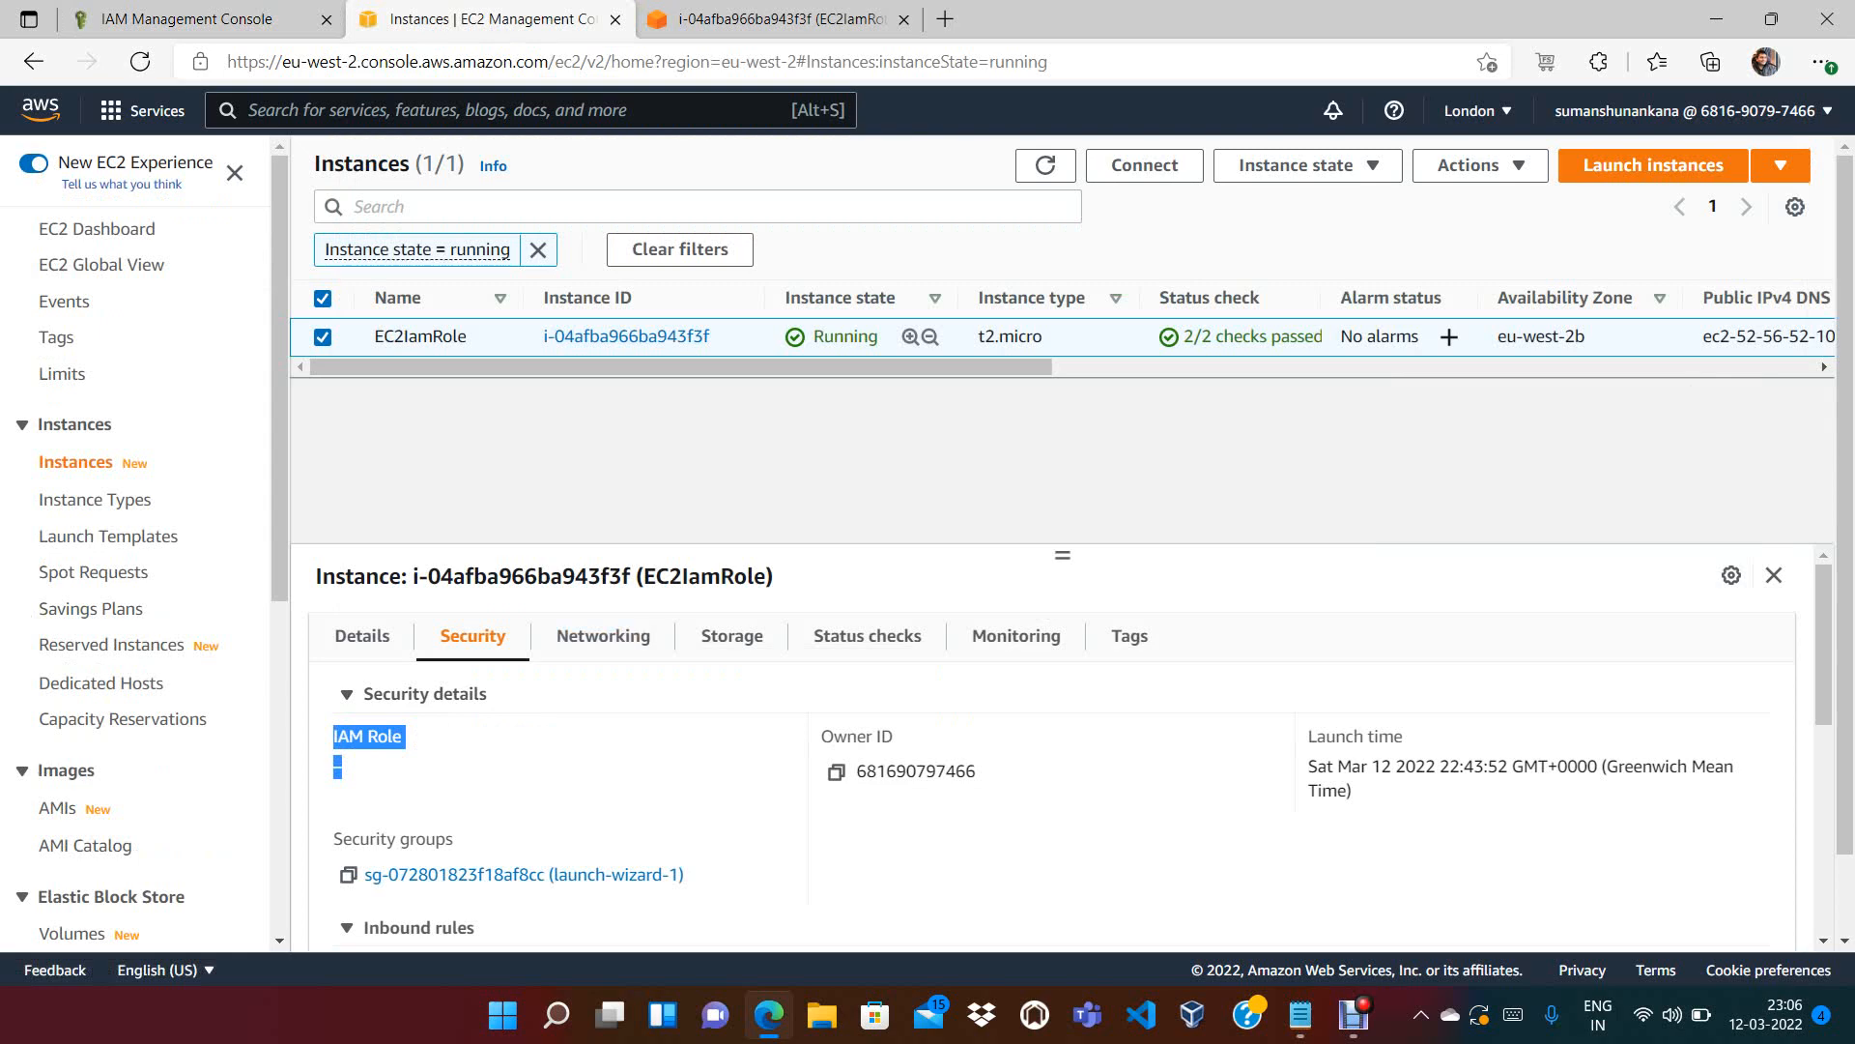
click(464, 774)
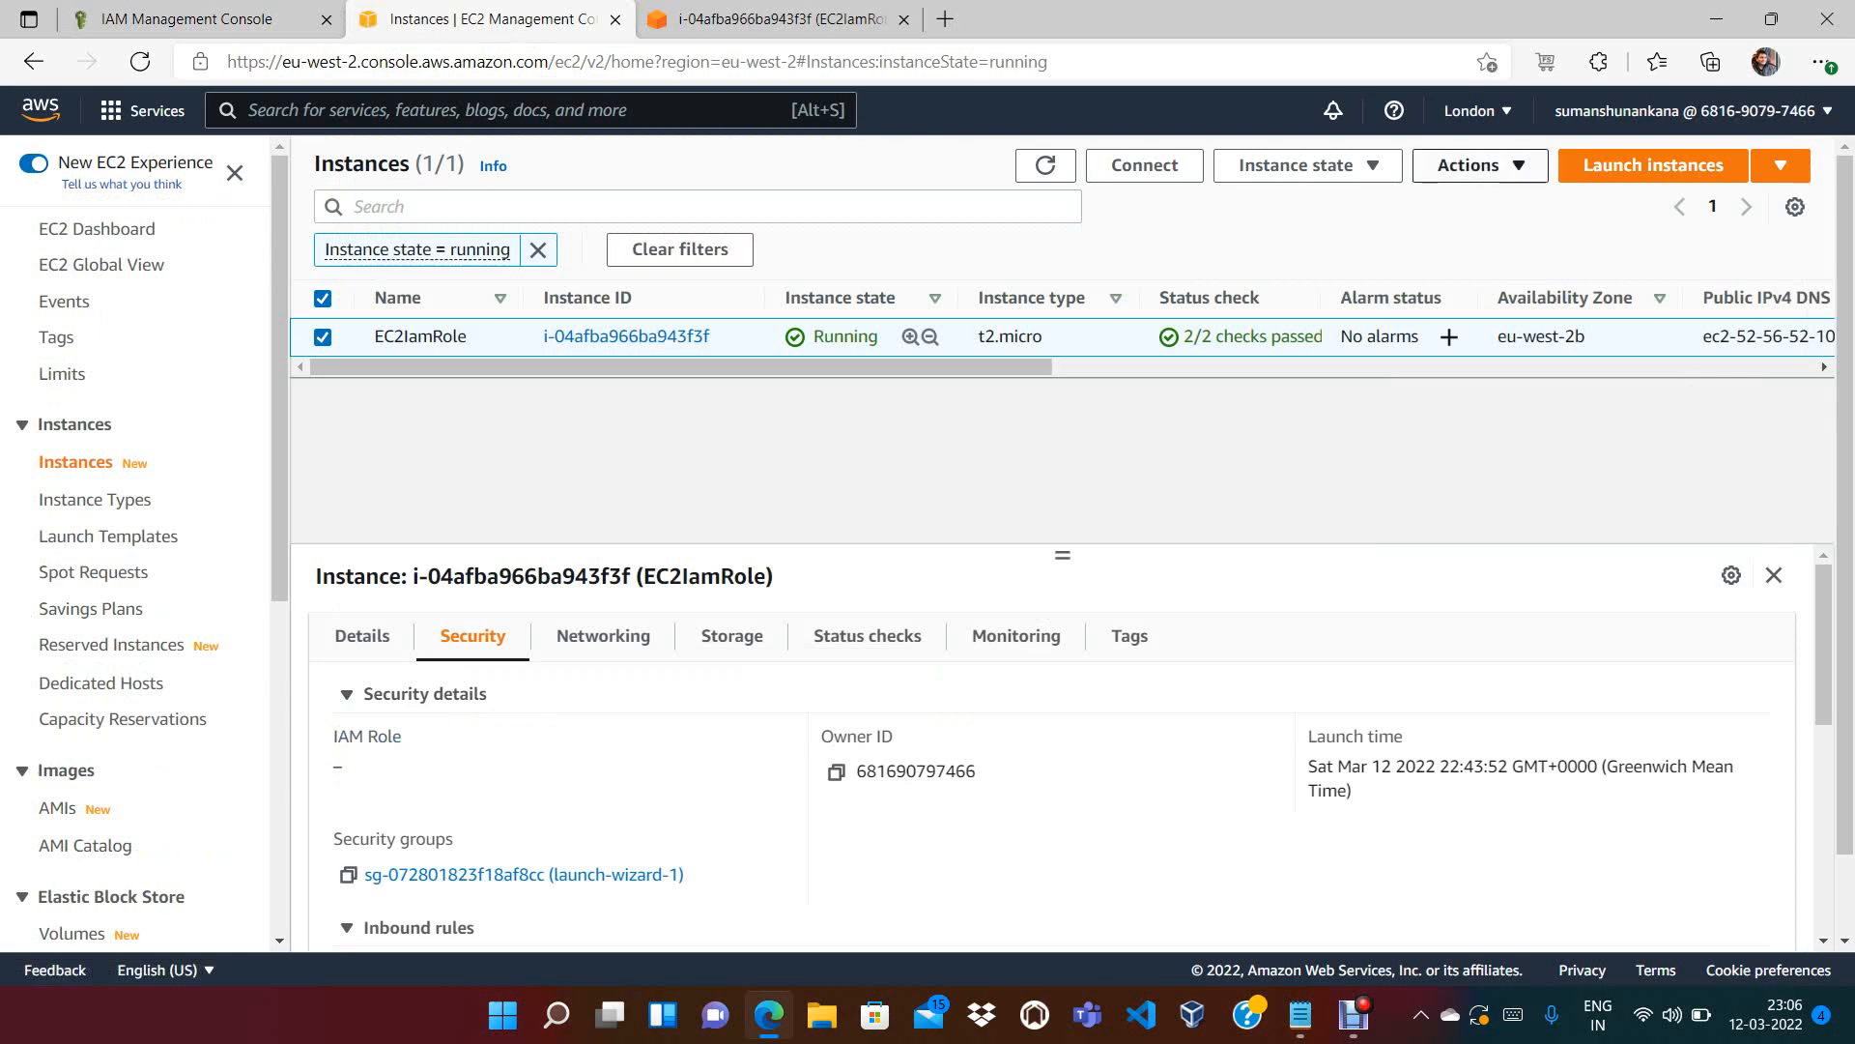
Attach EC2Role to the EC2IamRole instance via Modify IAM role and confirm it on the Security tab
click(1479, 166)
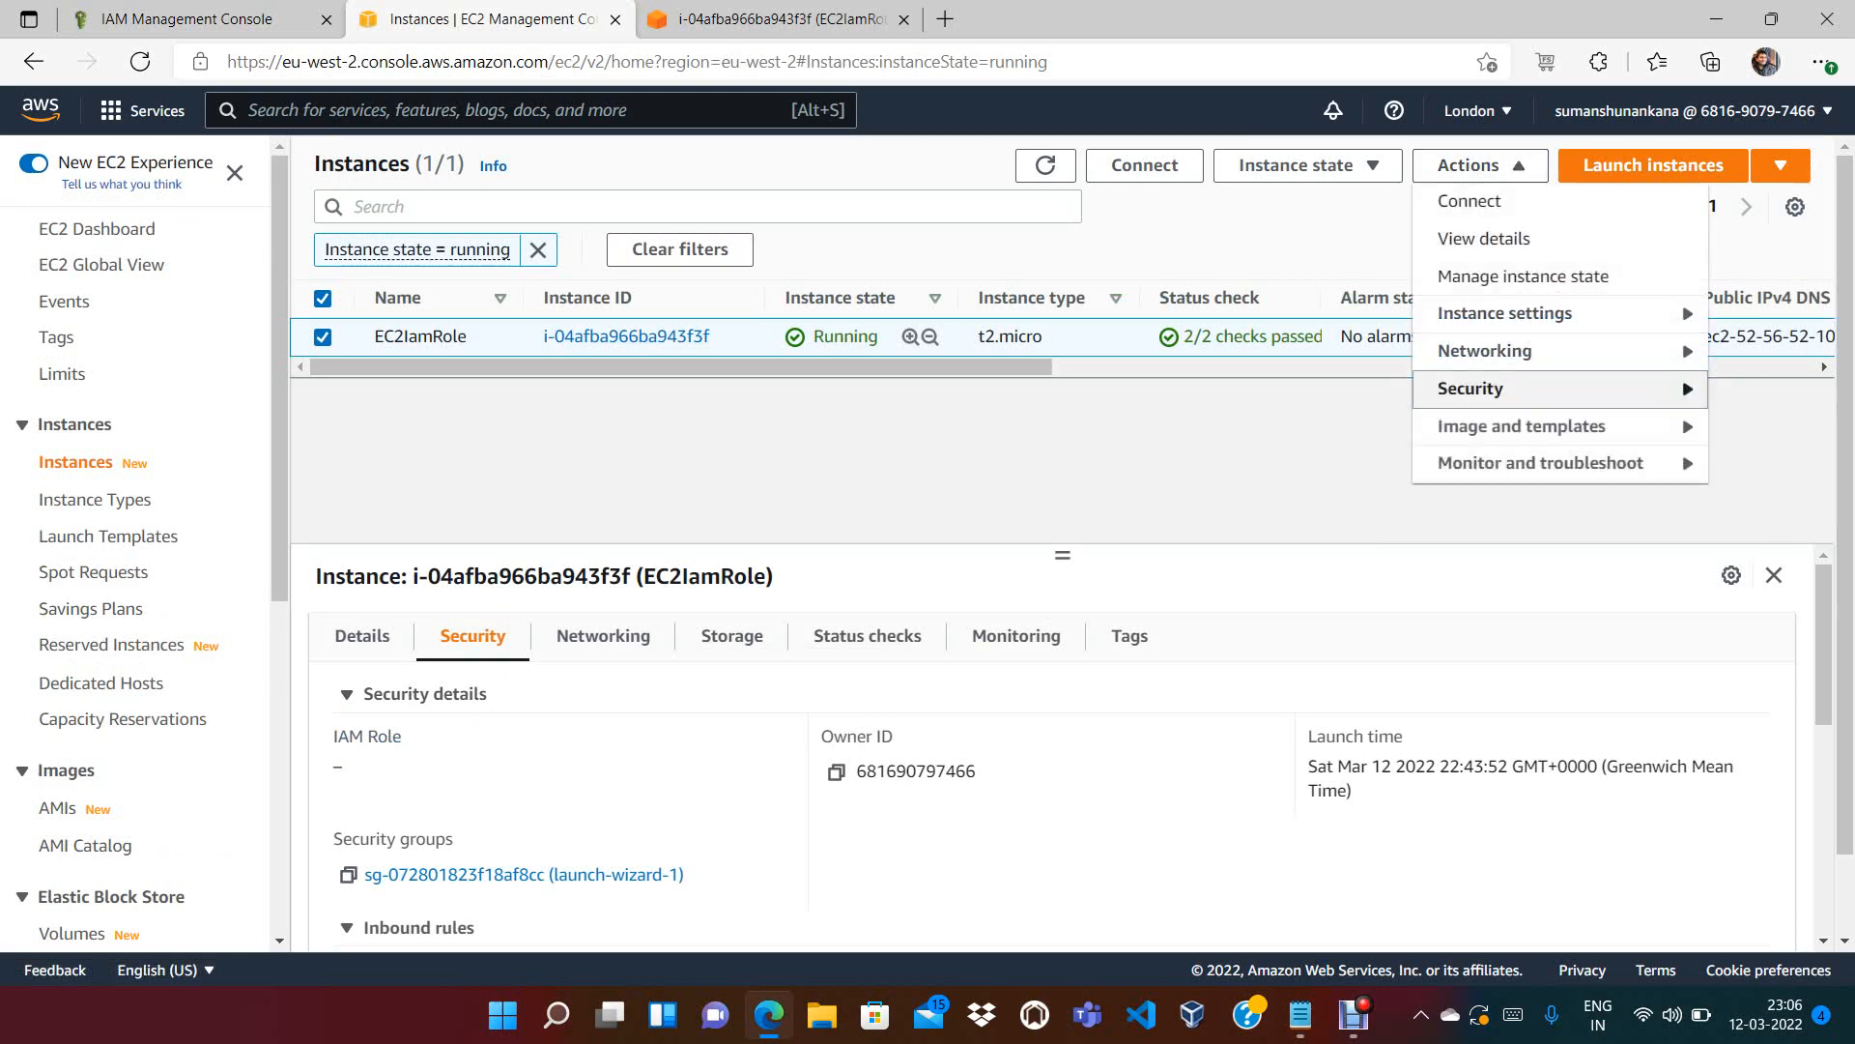
mouse_move(1508, 388)
click(1242, 464)
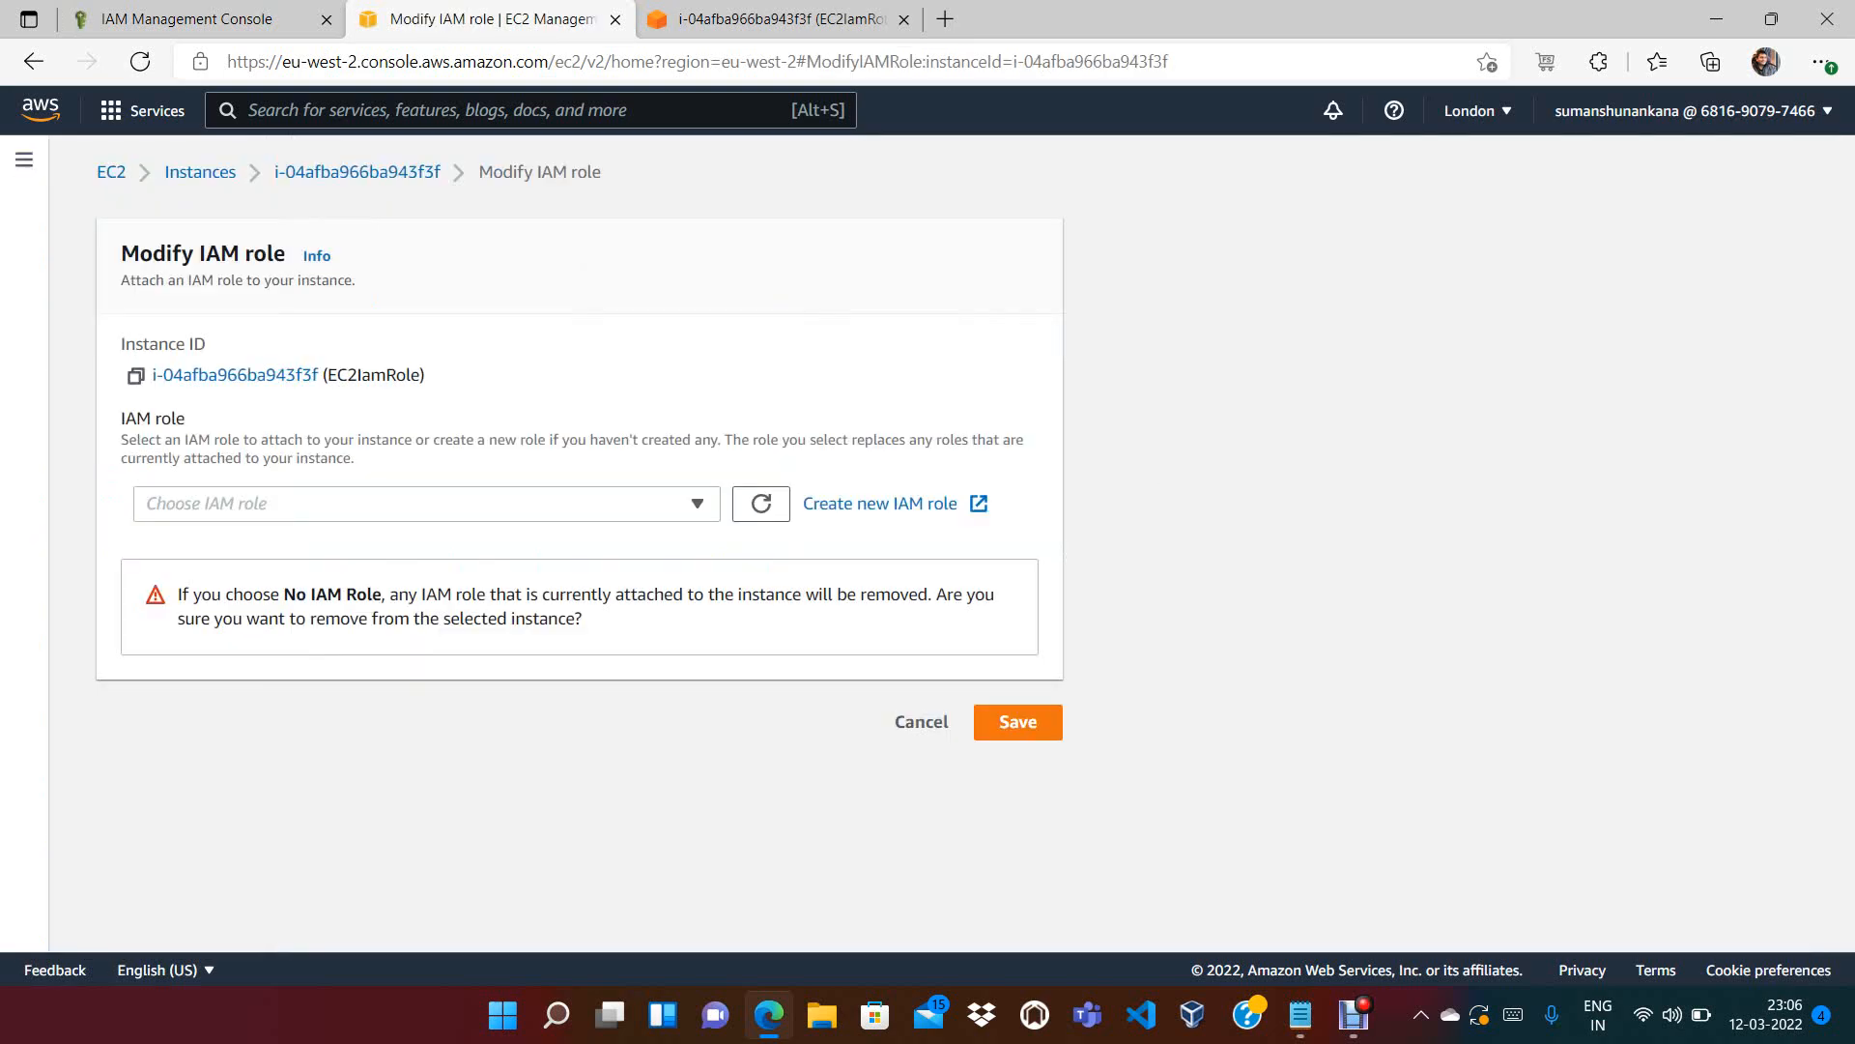
click(426, 503)
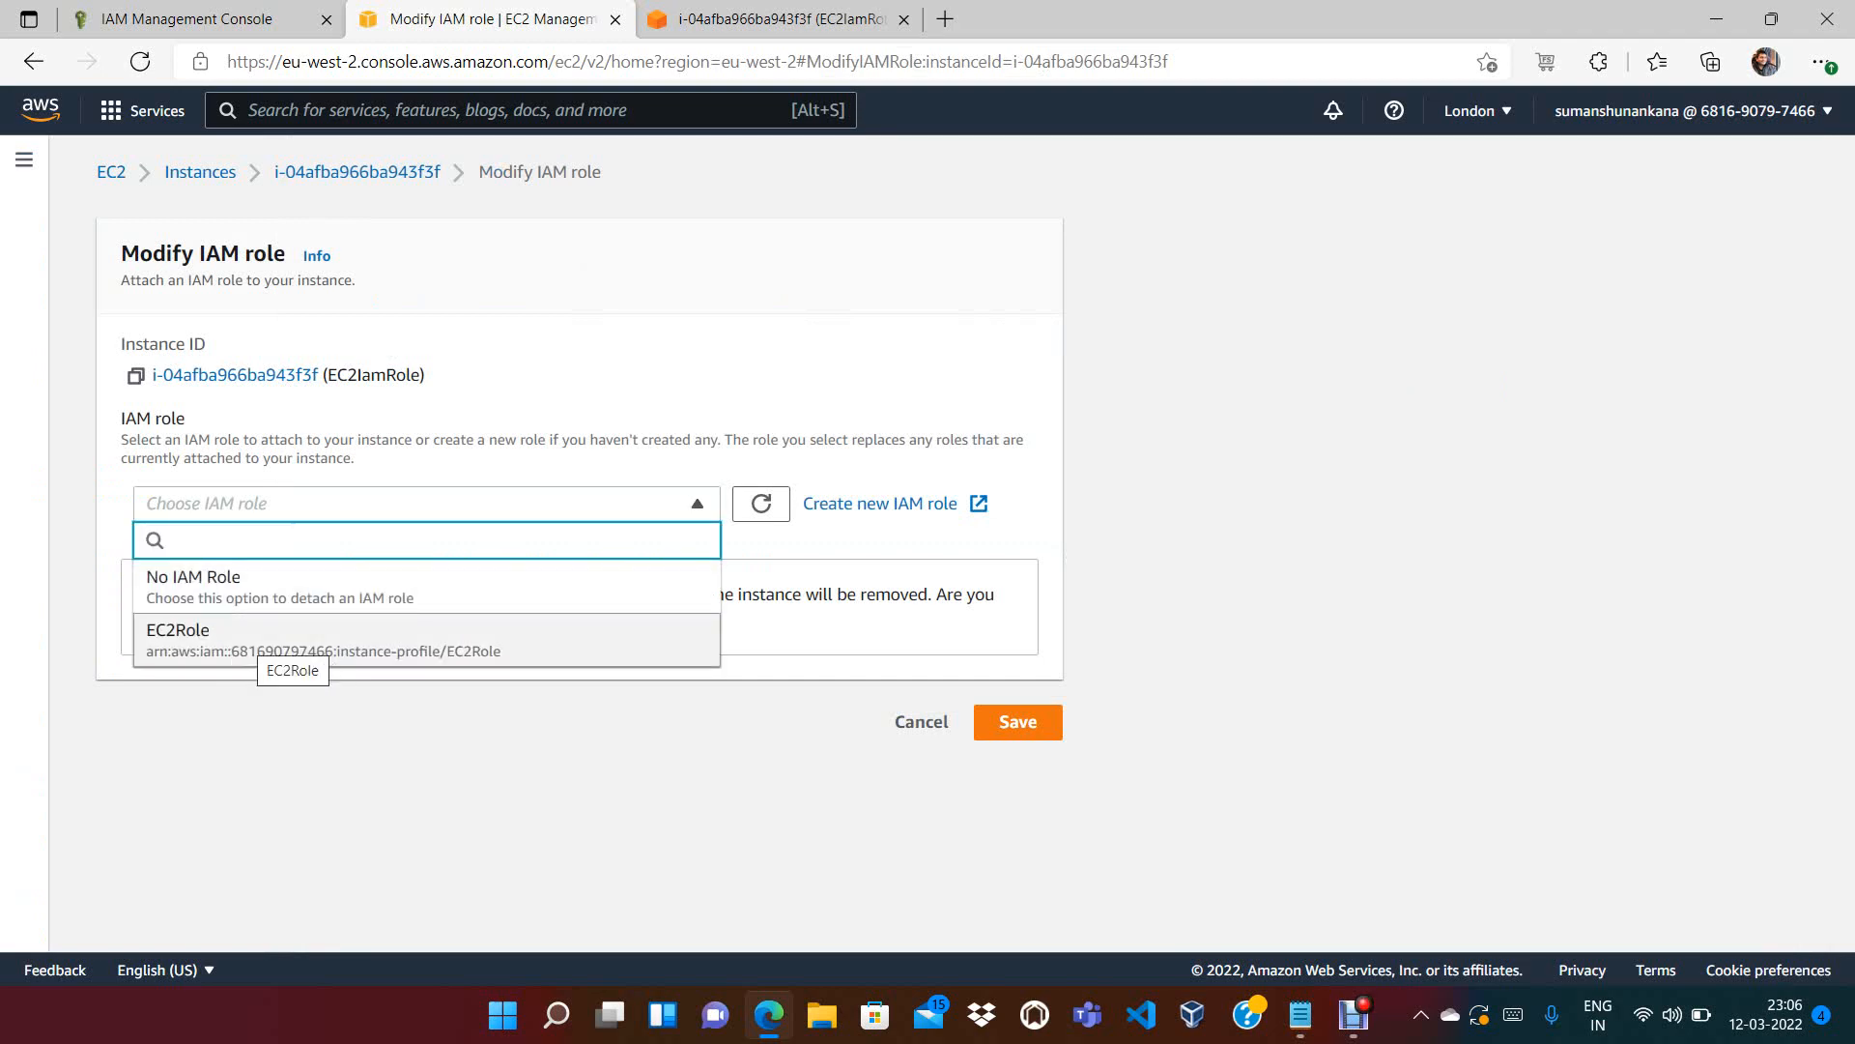
click(290, 639)
click(1018, 600)
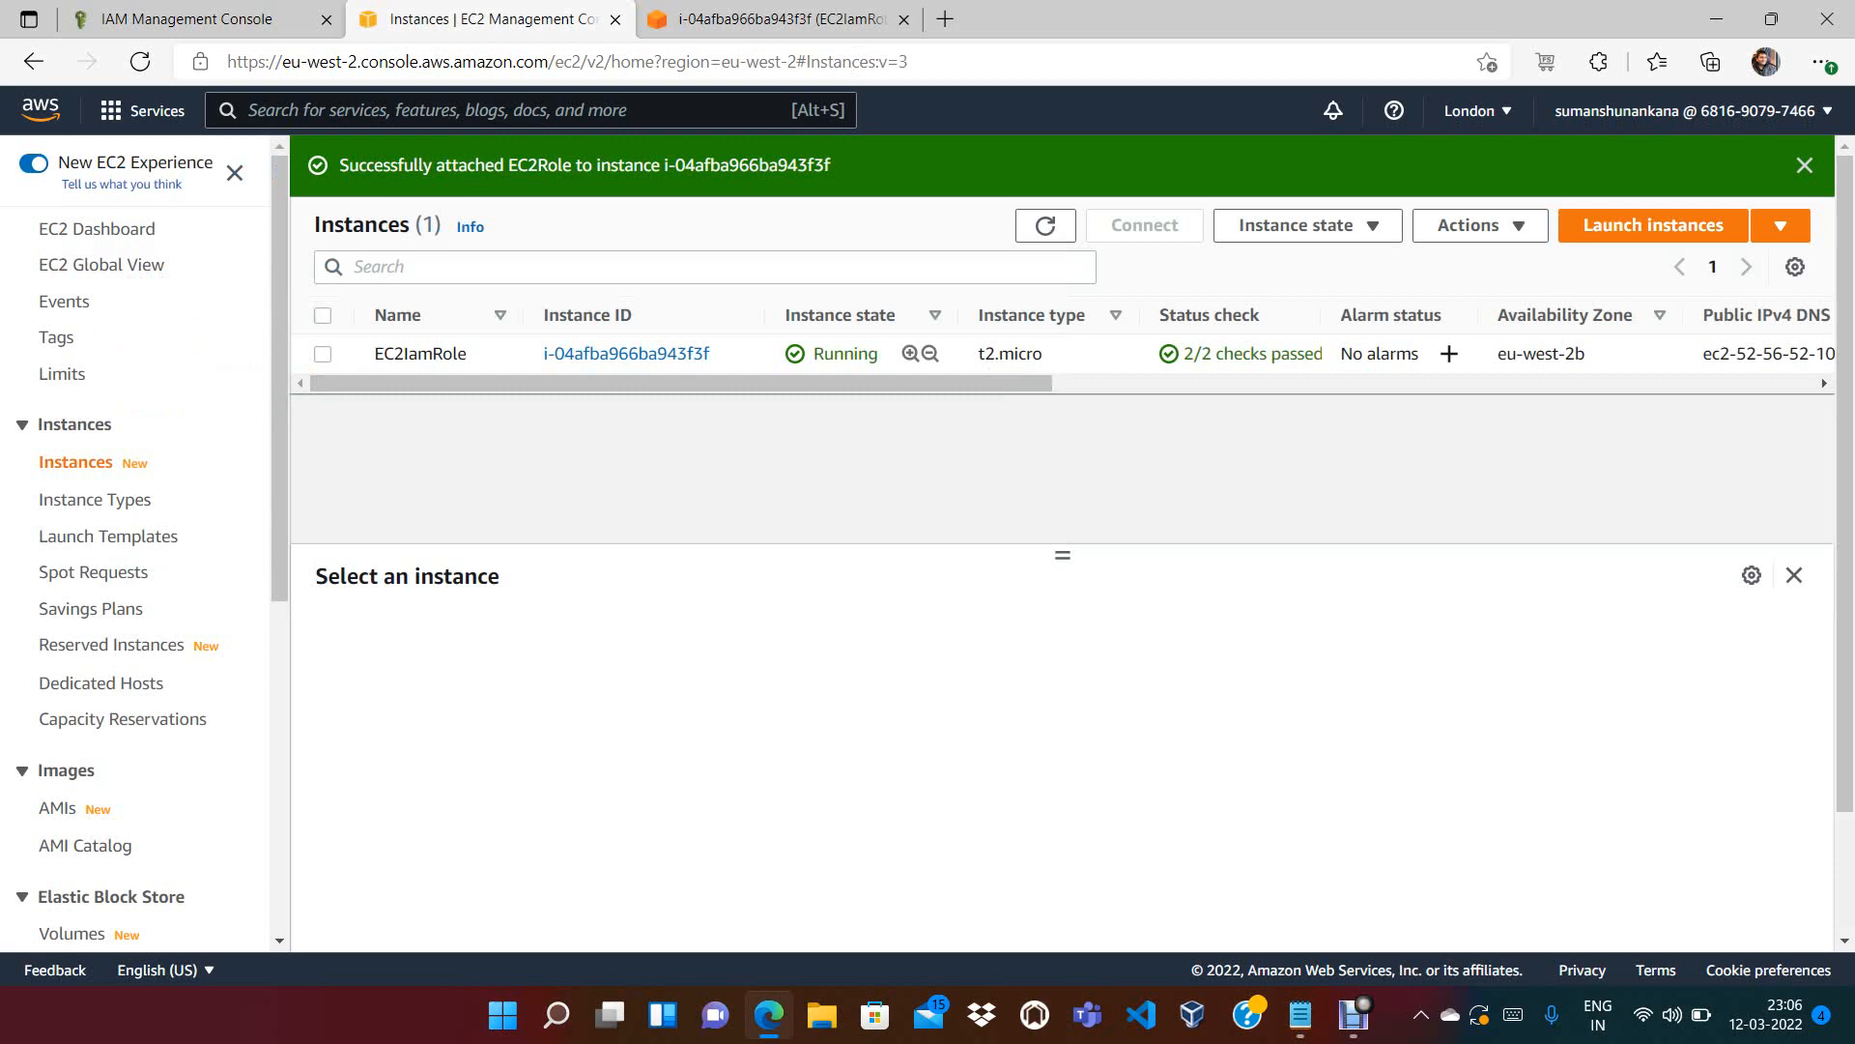
click(323, 355)
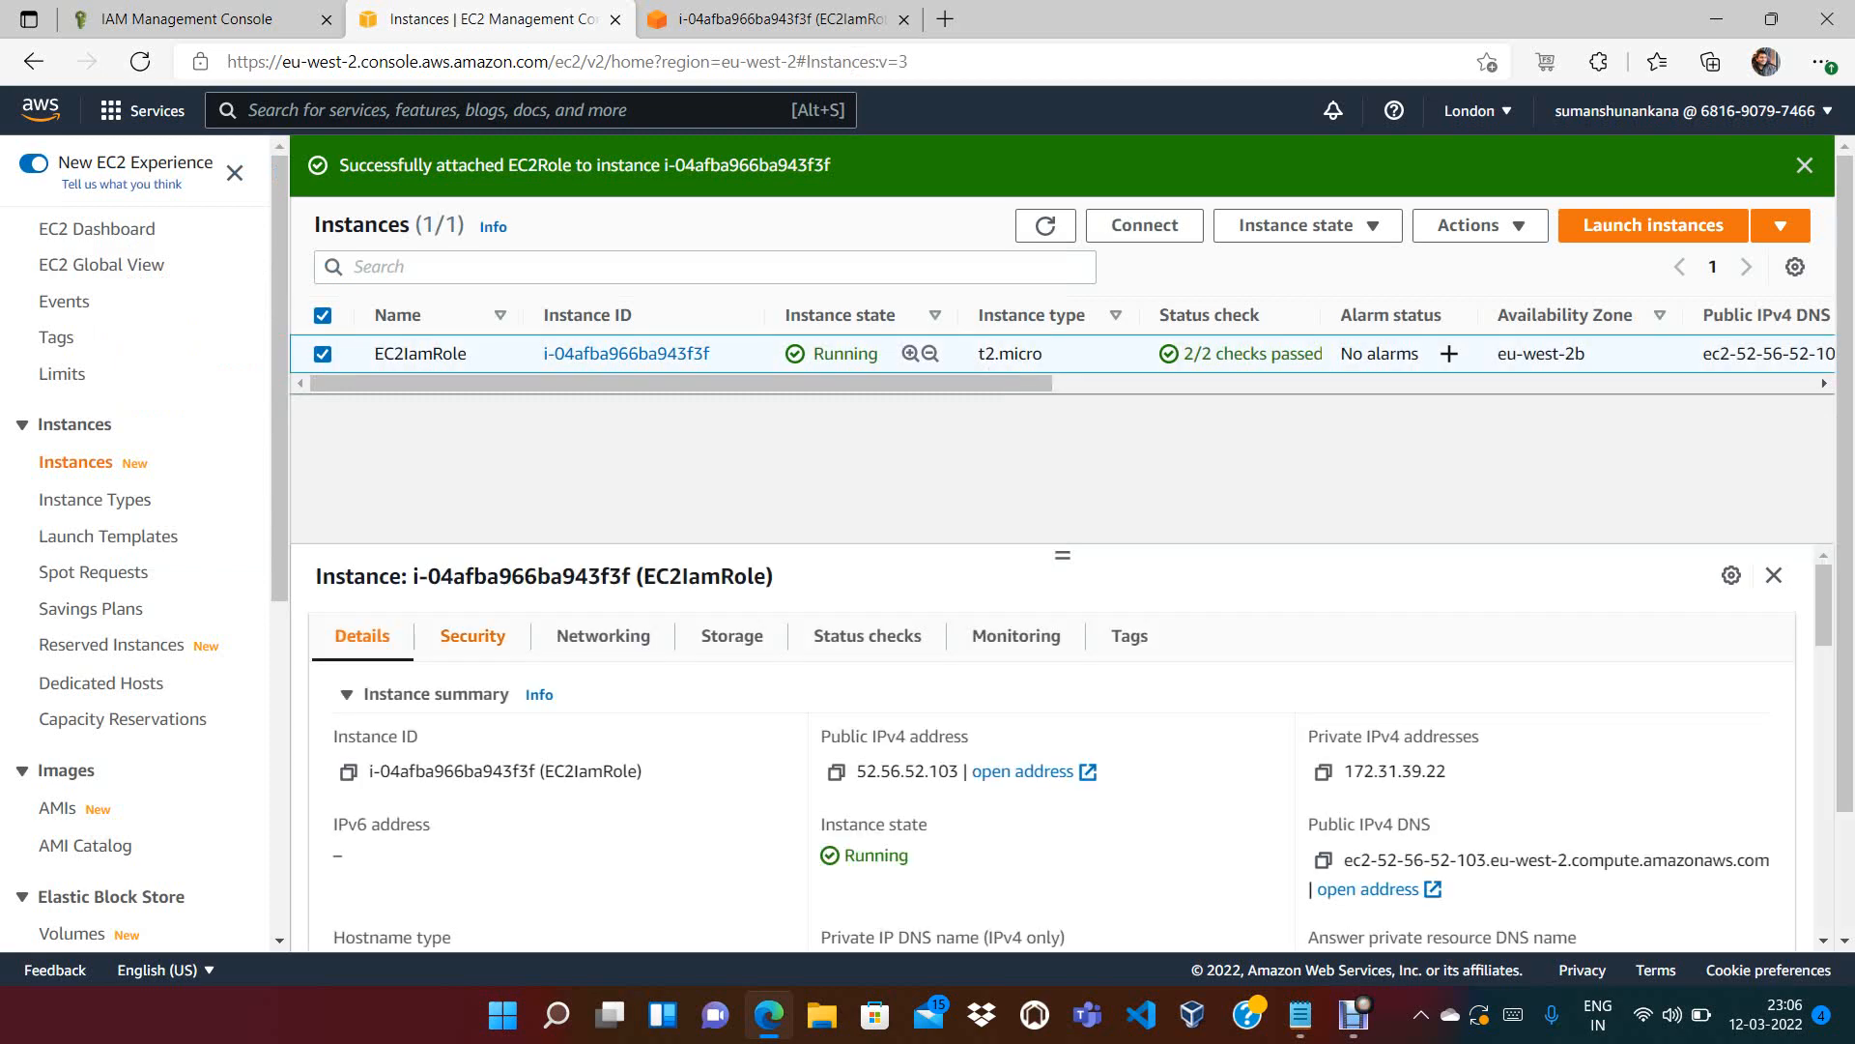
click(473, 636)
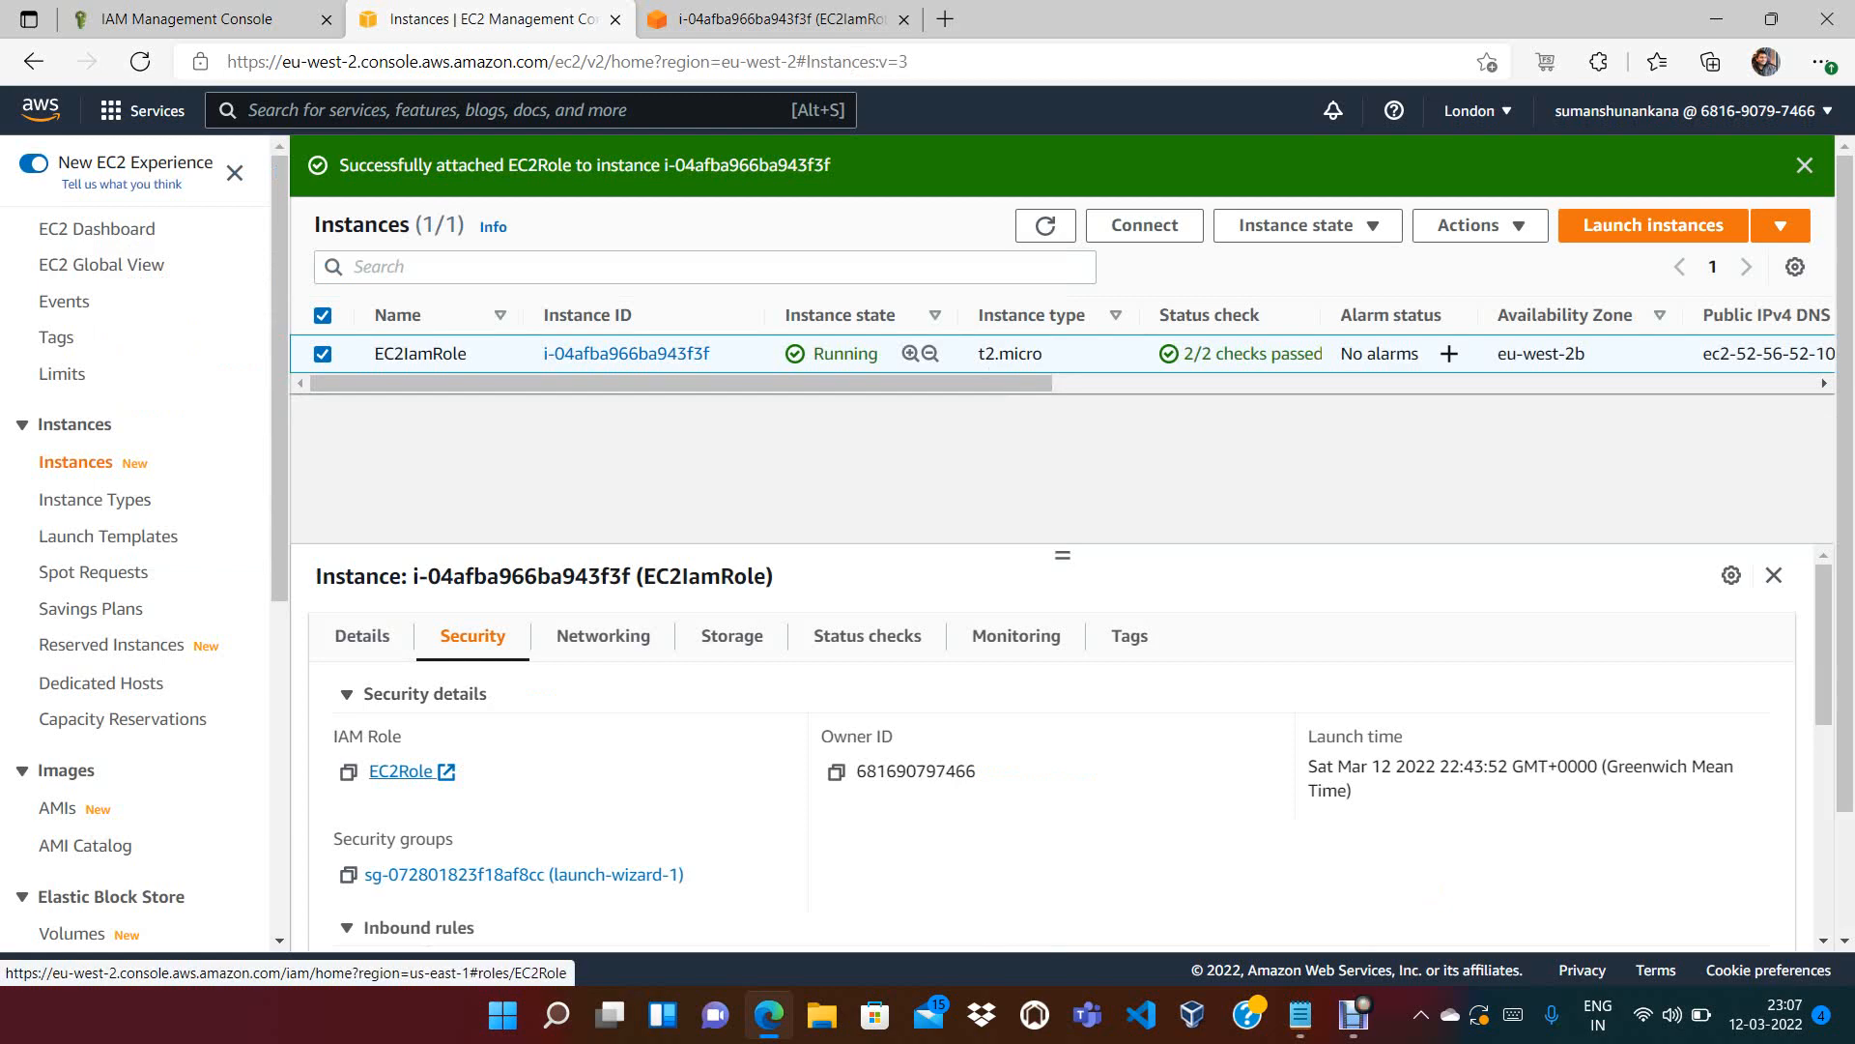
click(773, 19)
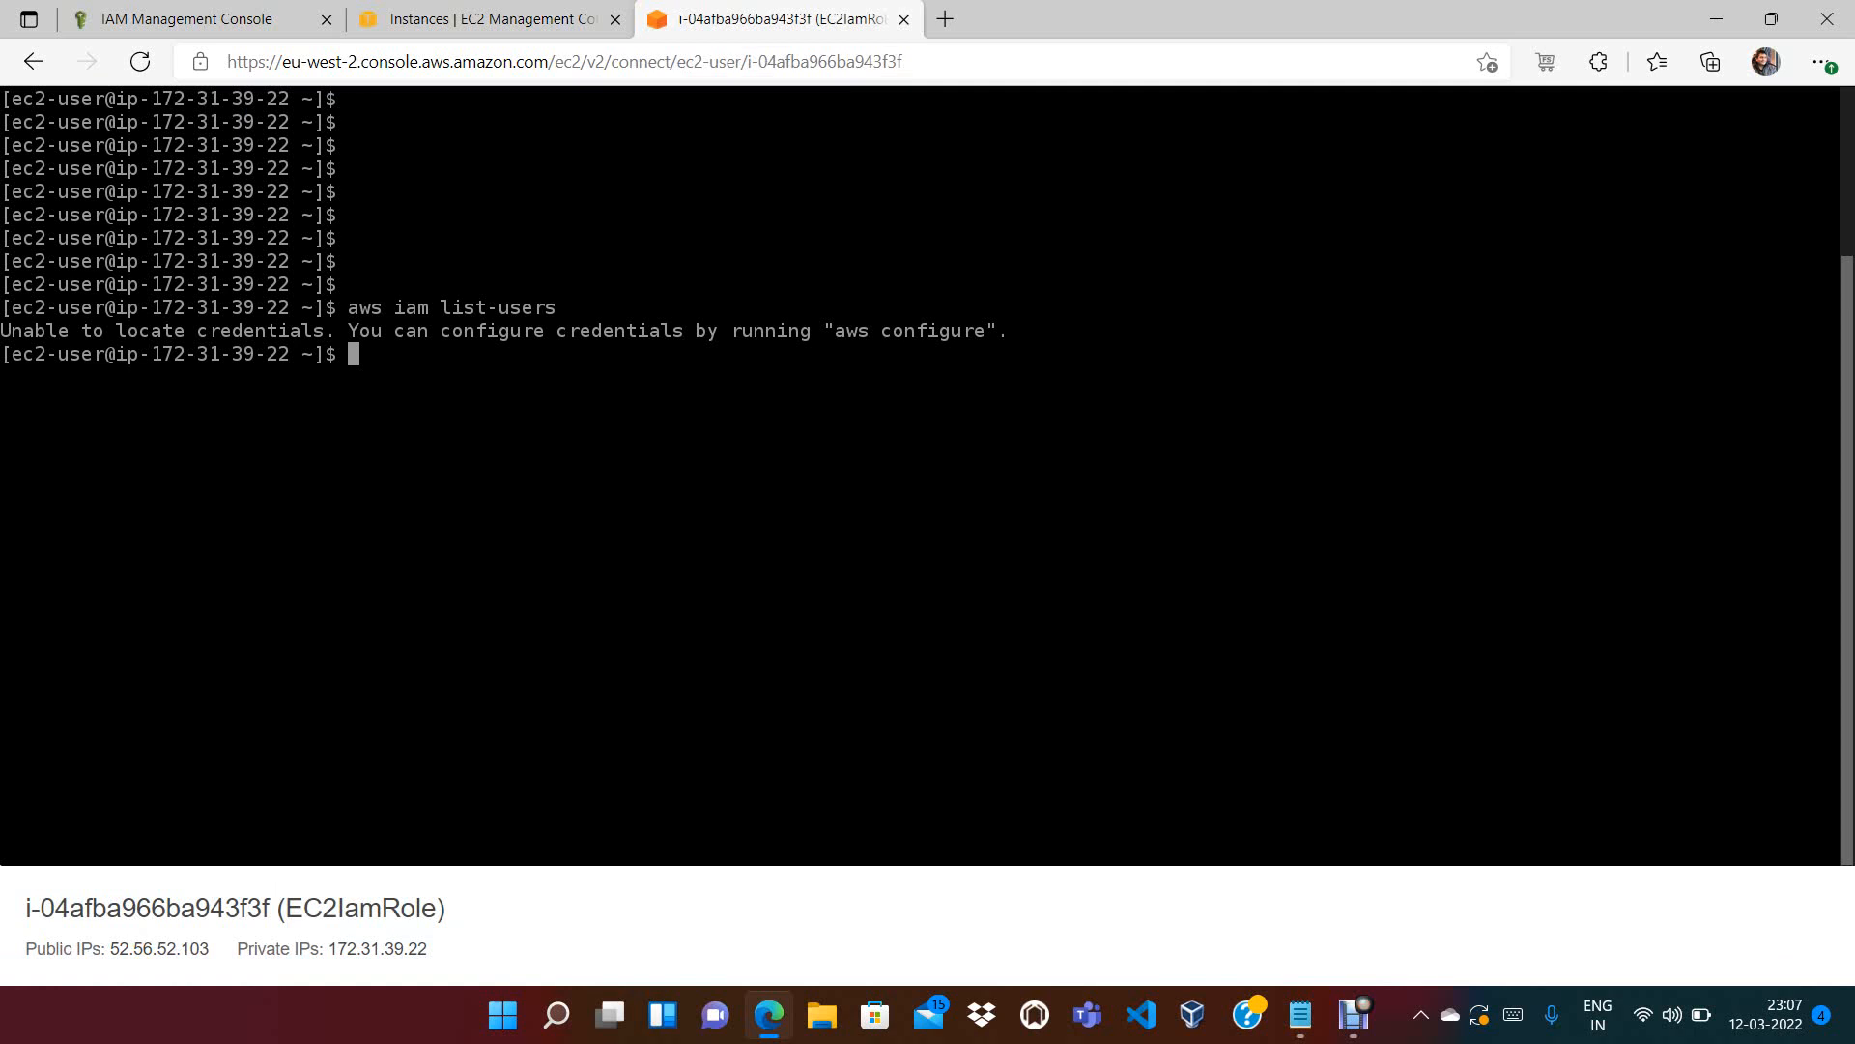
Rerun aws iam list-users, which now succeeds, and list the home directory with ls -a
key(Up)
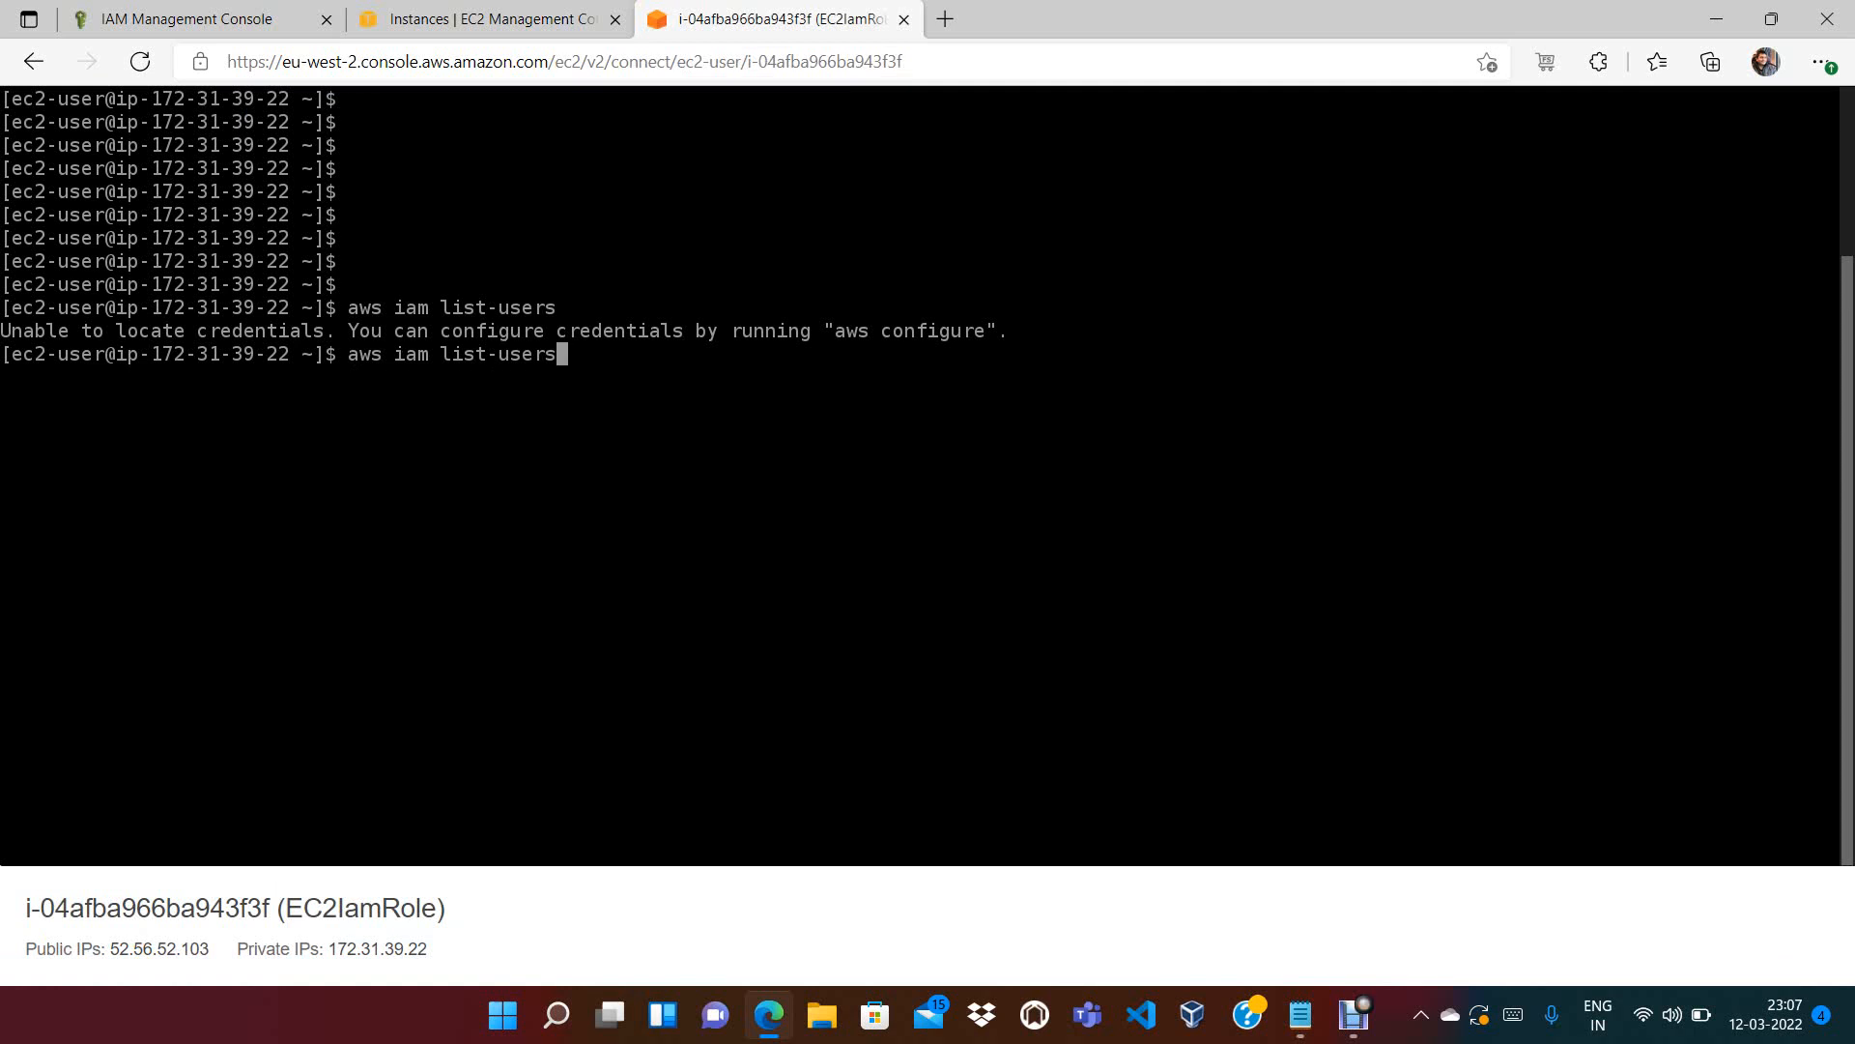
key(Return)
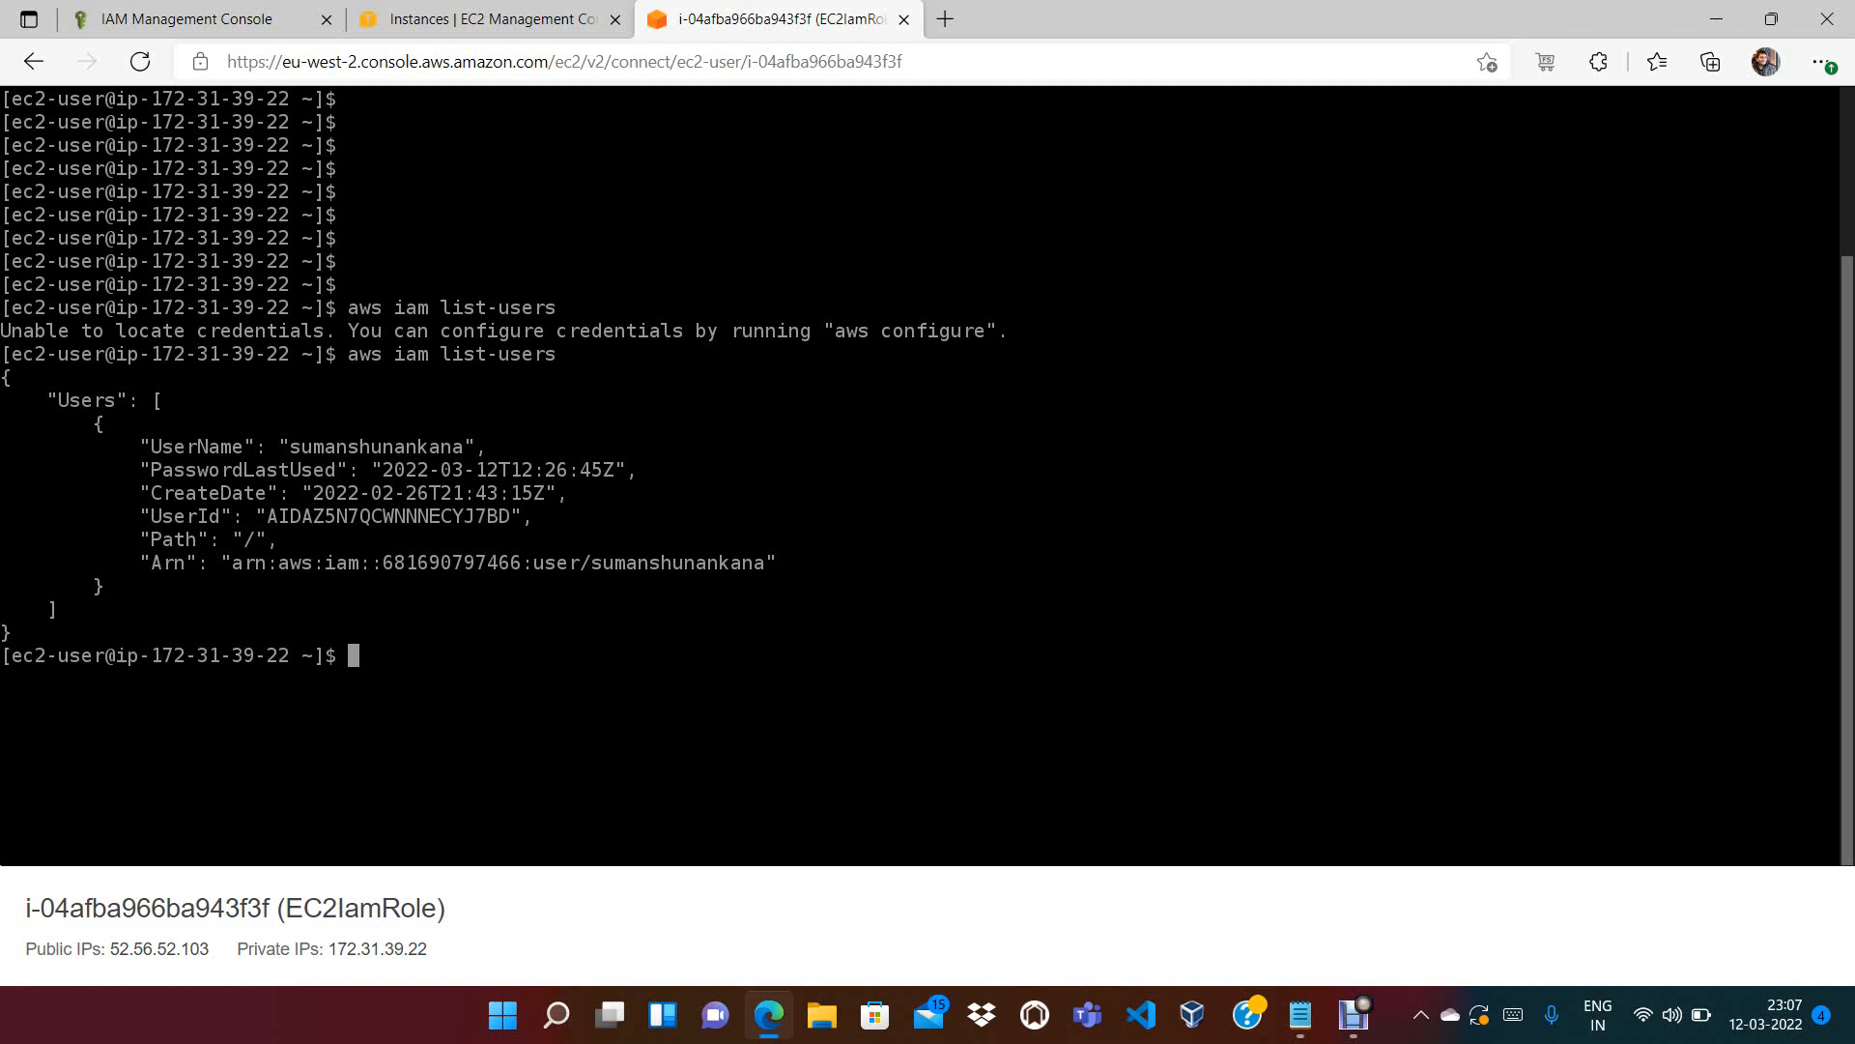
text(ls -a)
key(Return)
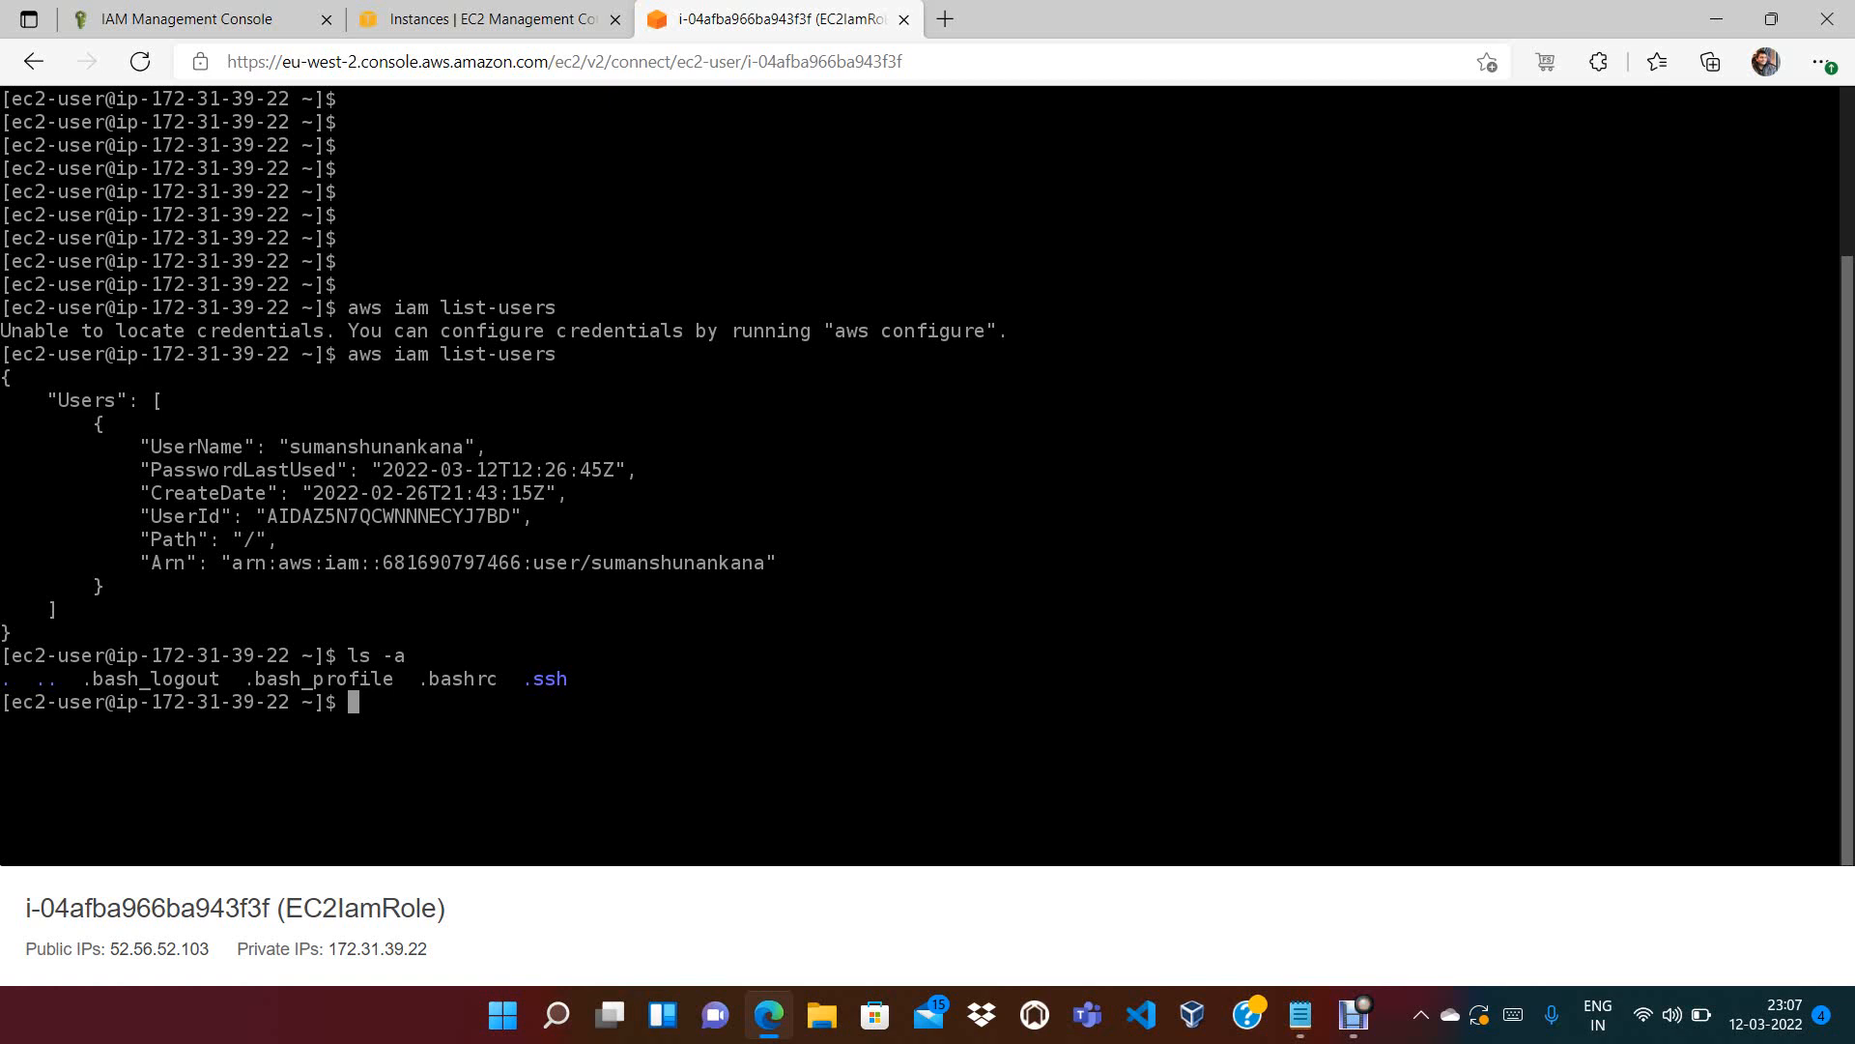
Run aws s3 ls and highlight ListBuckets in the AccessDenied error
text(aws s3 ls)
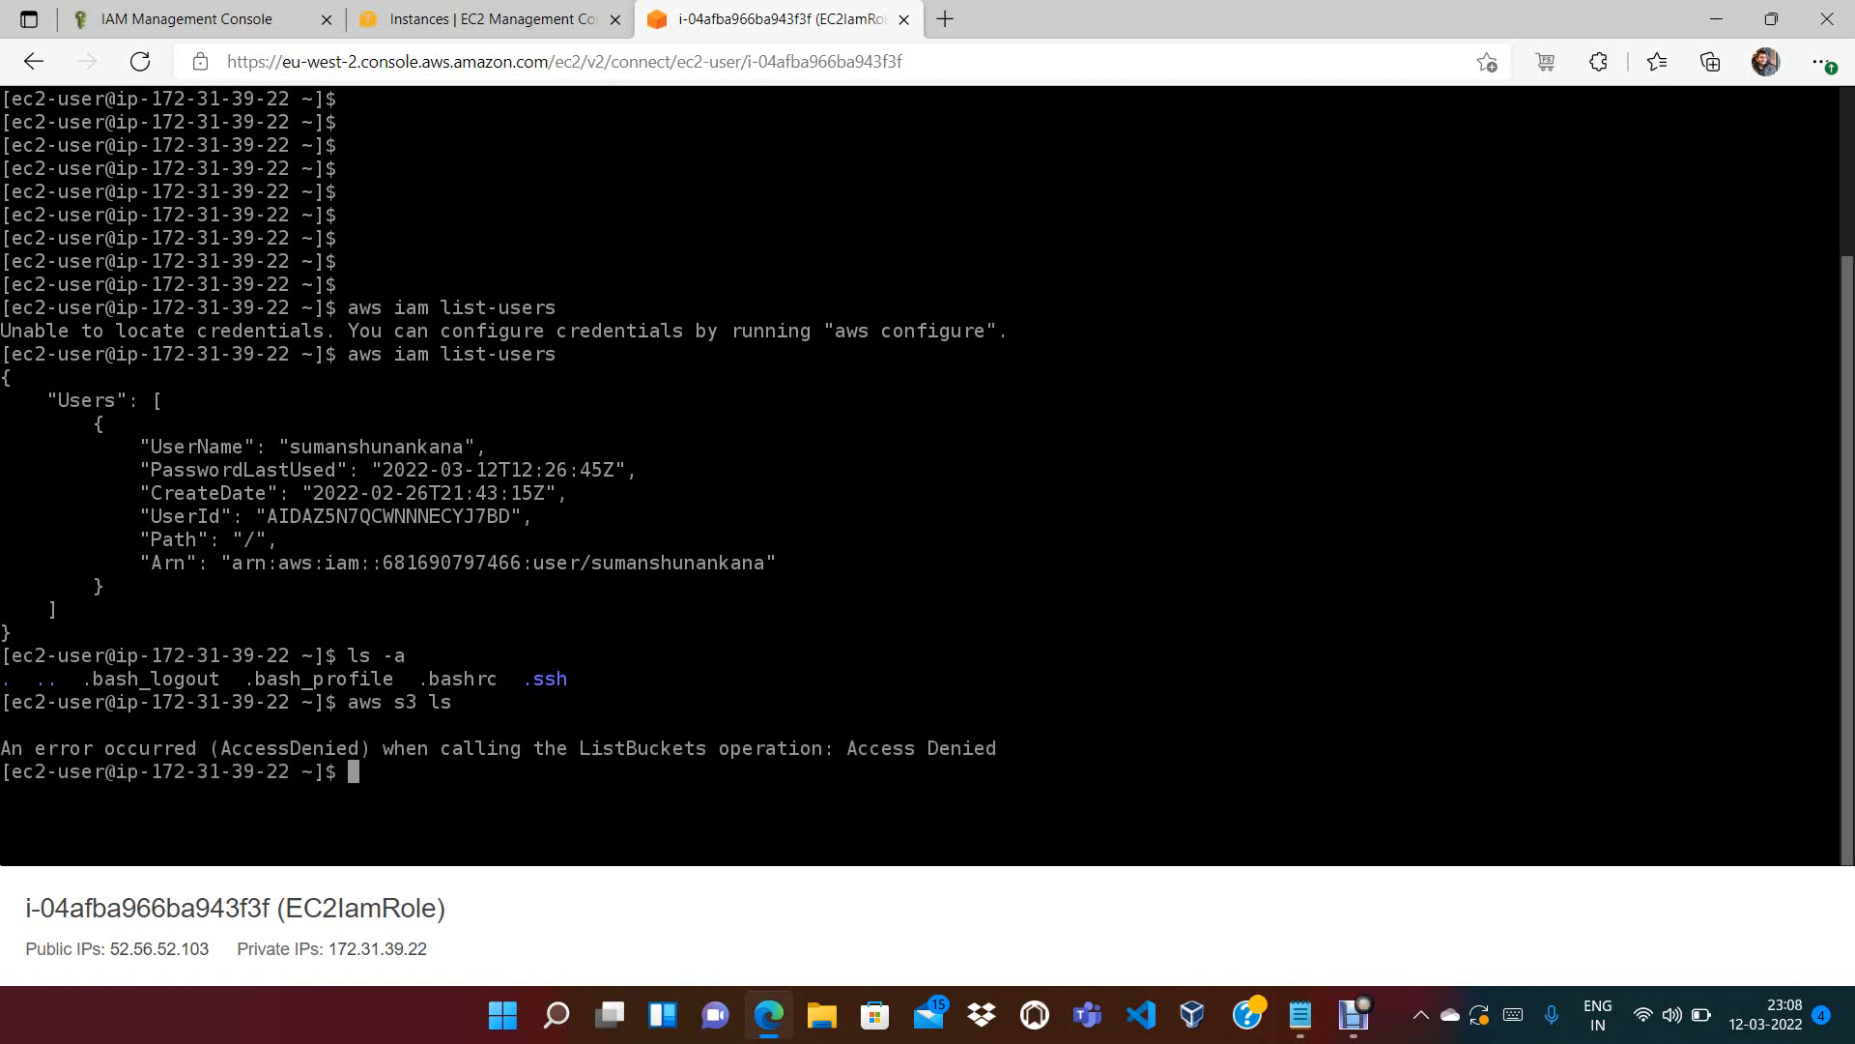
drag(580, 748, 719, 748)
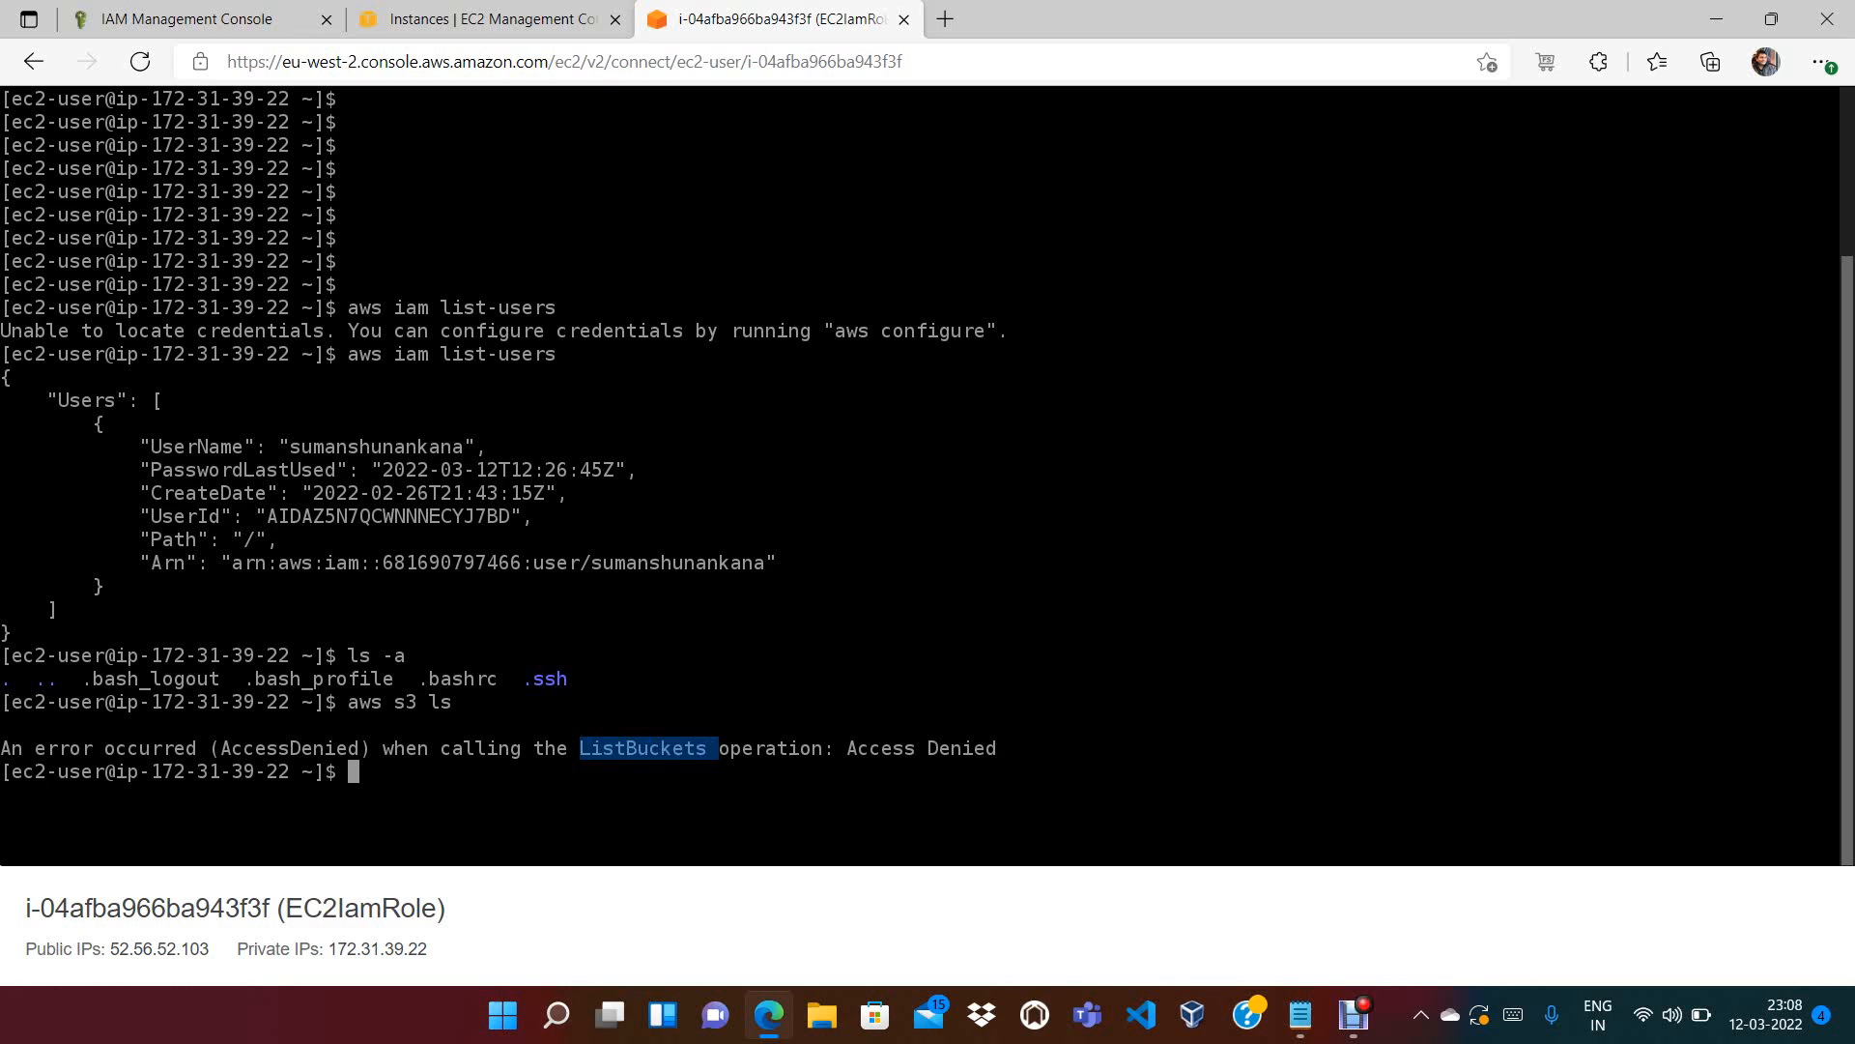
click(491, 19)
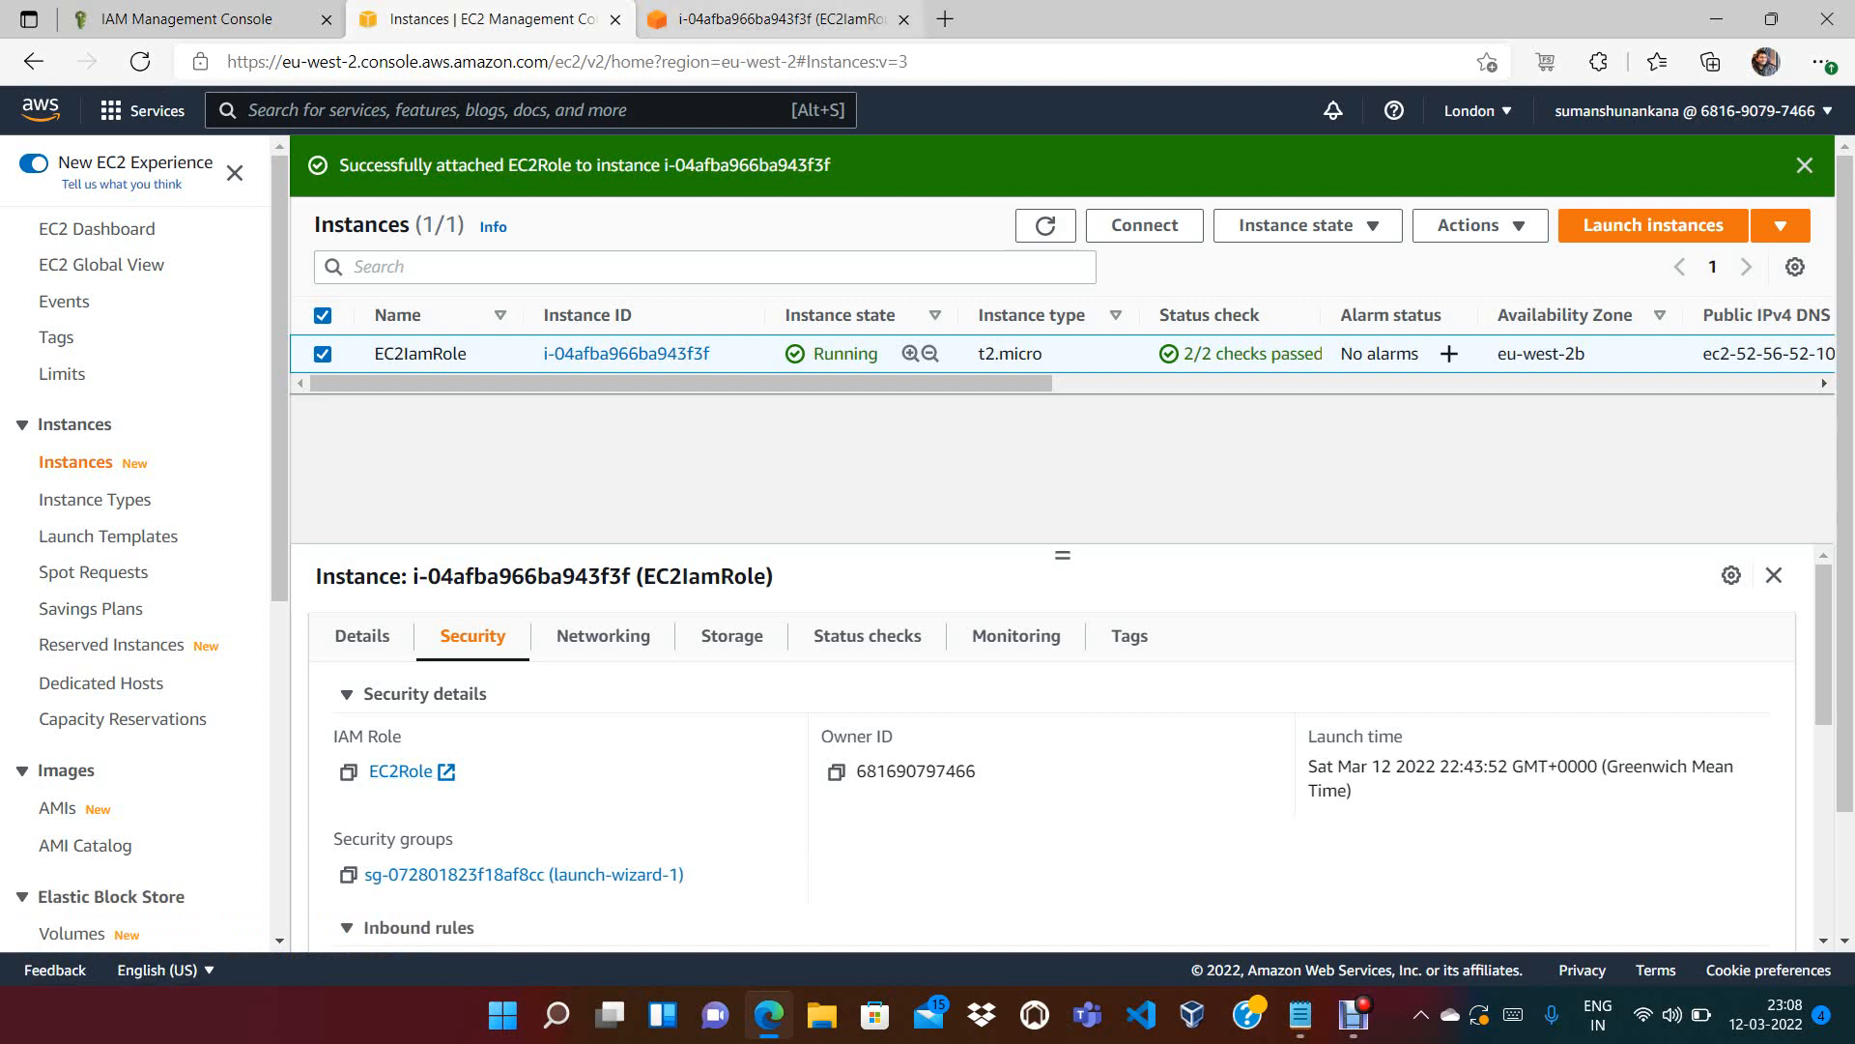
Open EC2Role from the instance and expand IAMReadOnlyAccess to show its allowed IAM actions
click(779, 19)
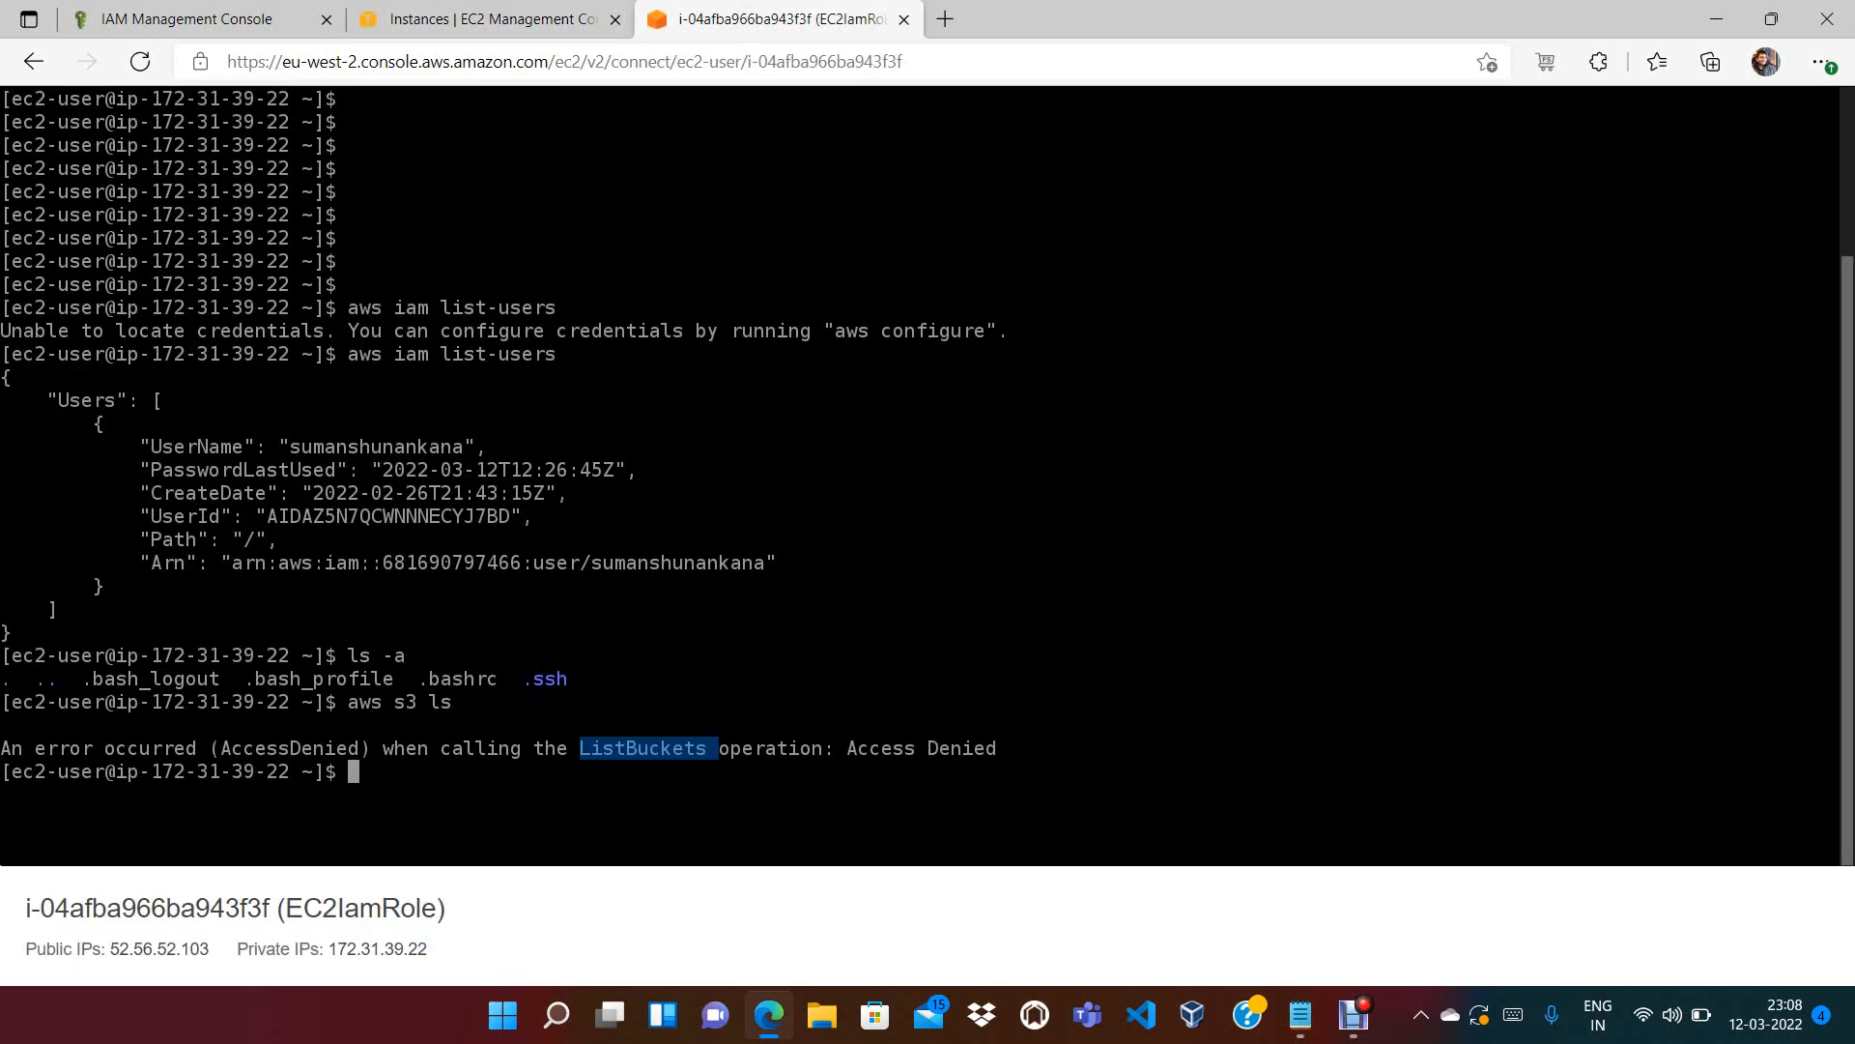
click(491, 19)
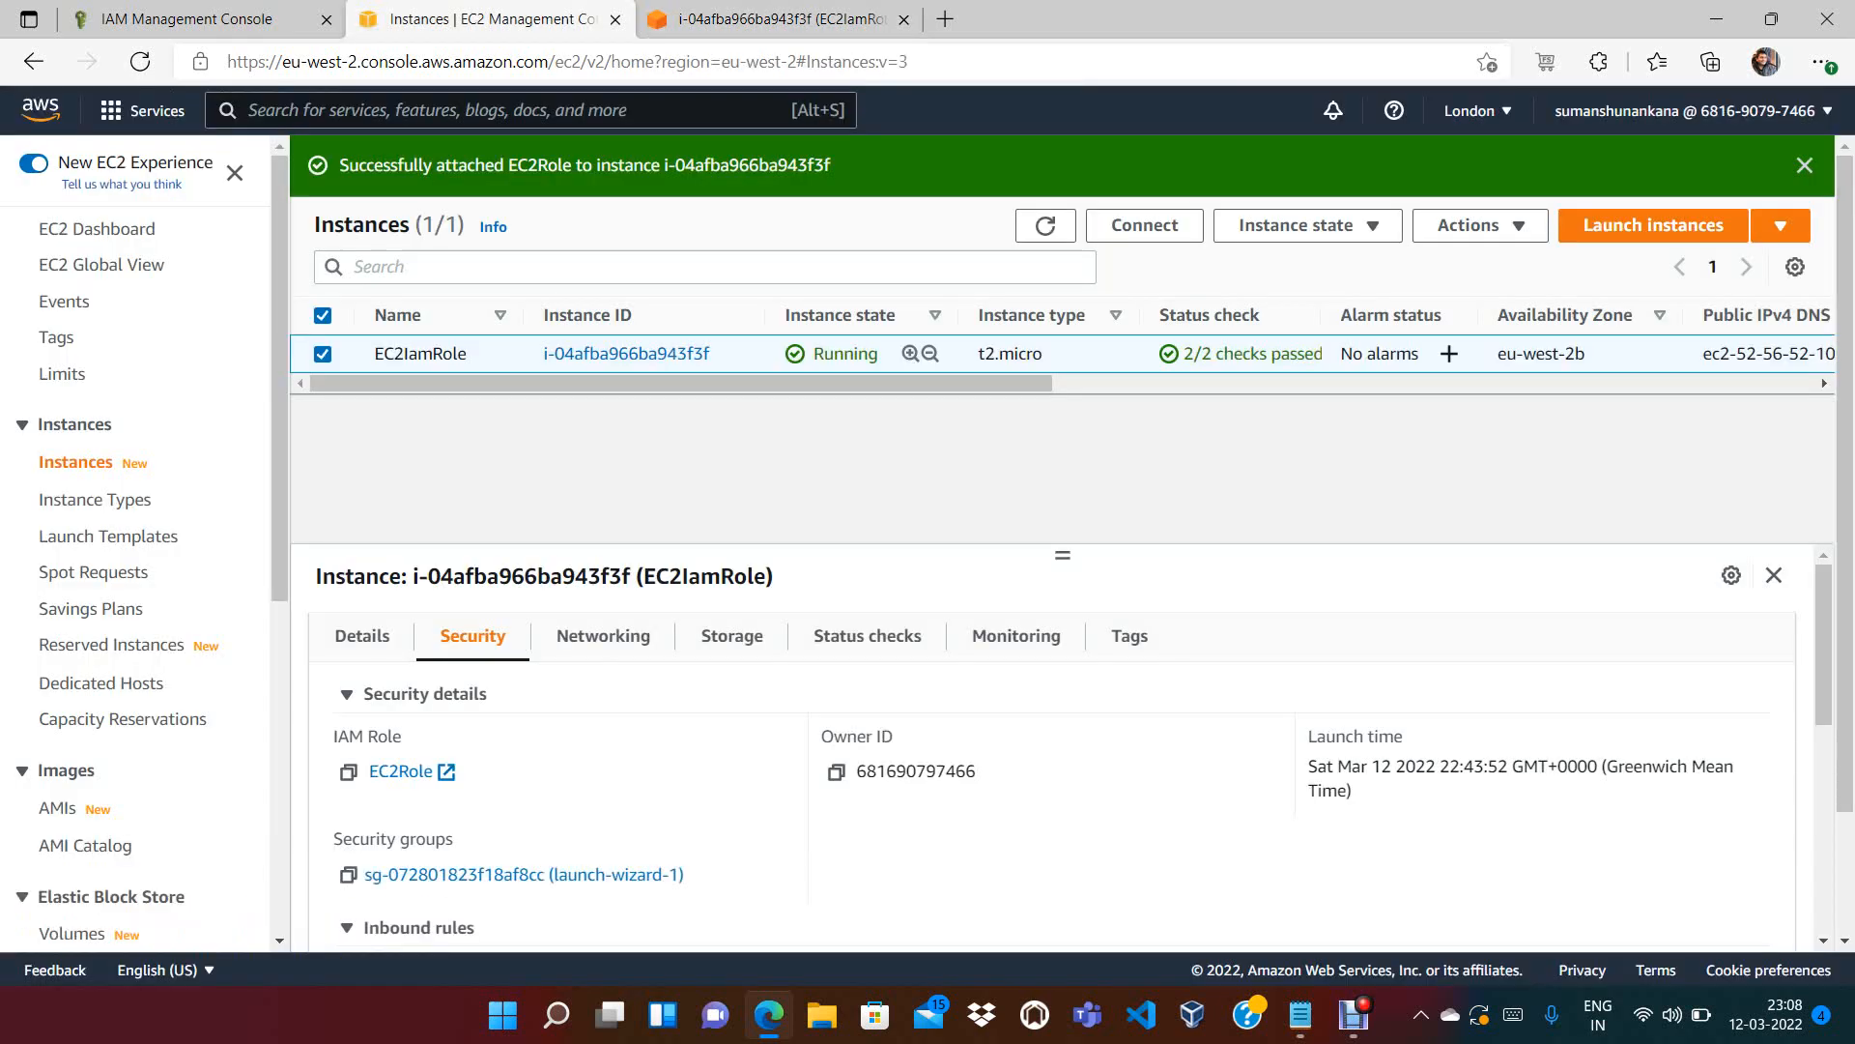
click(400, 772)
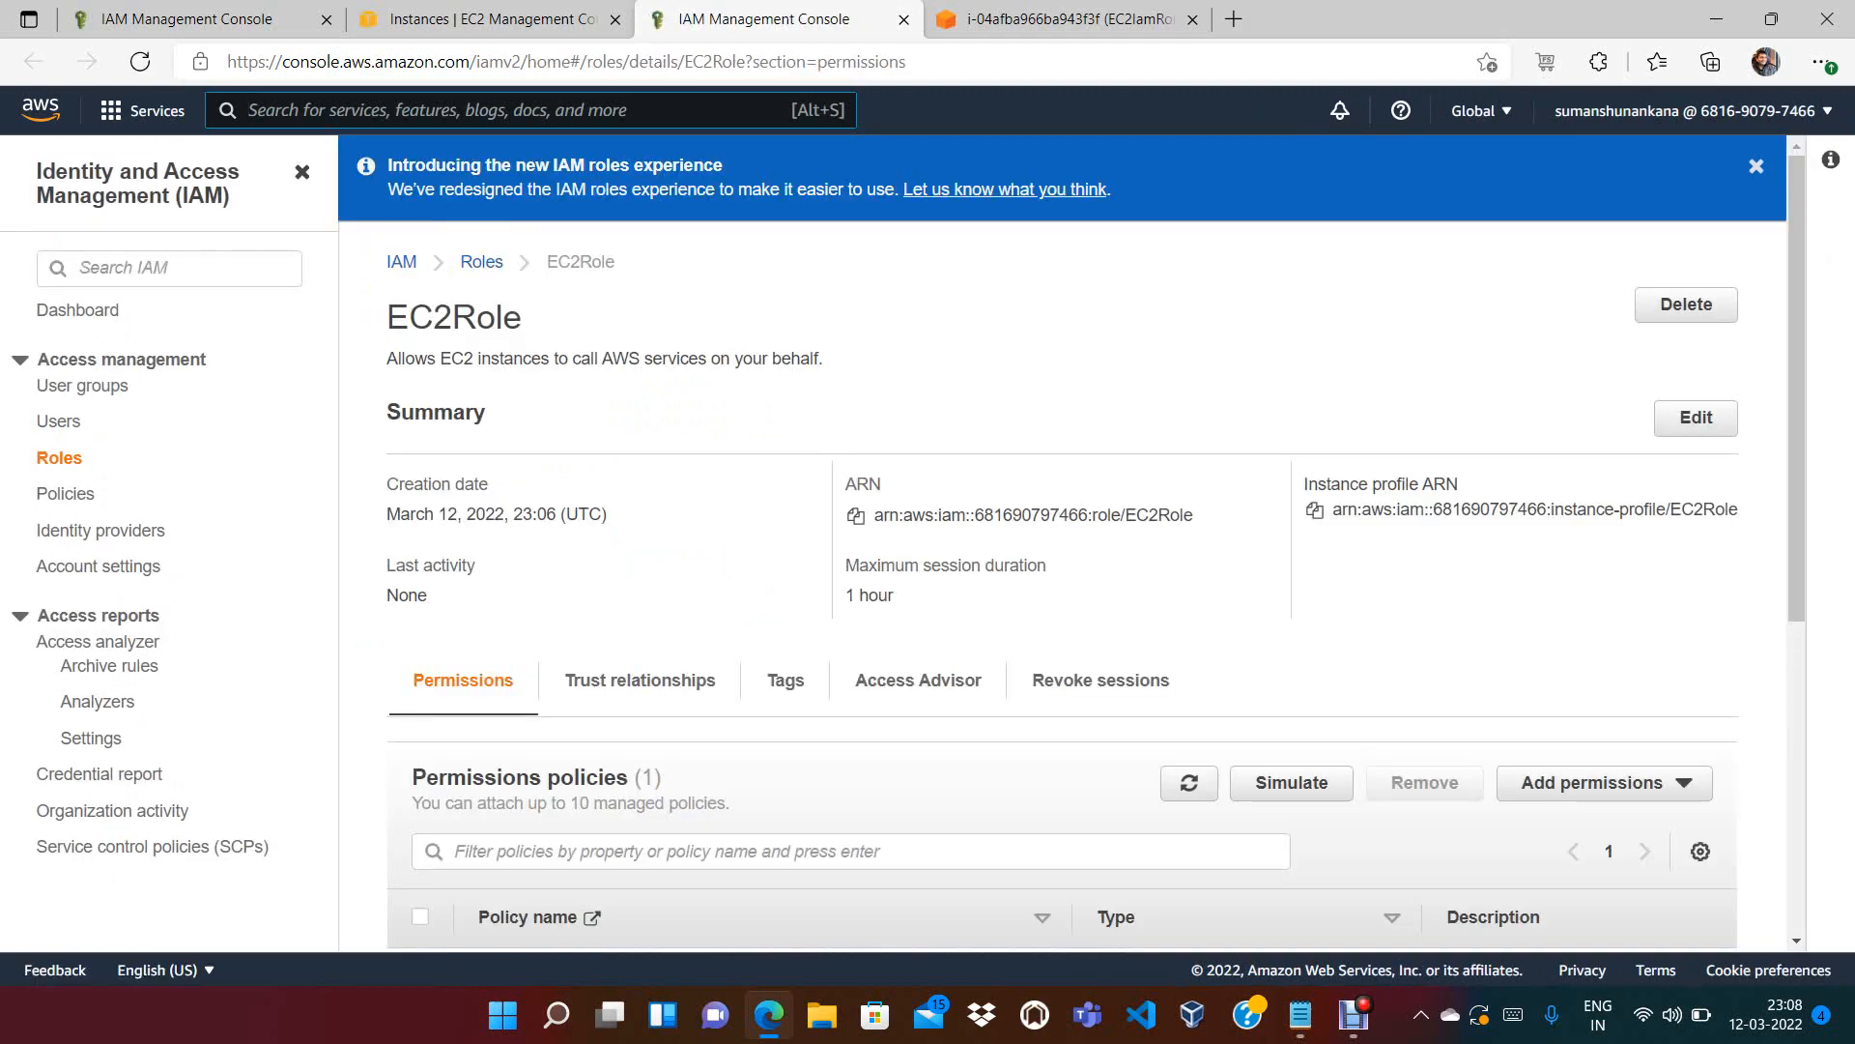
drag(1797, 368, 1797, 631)
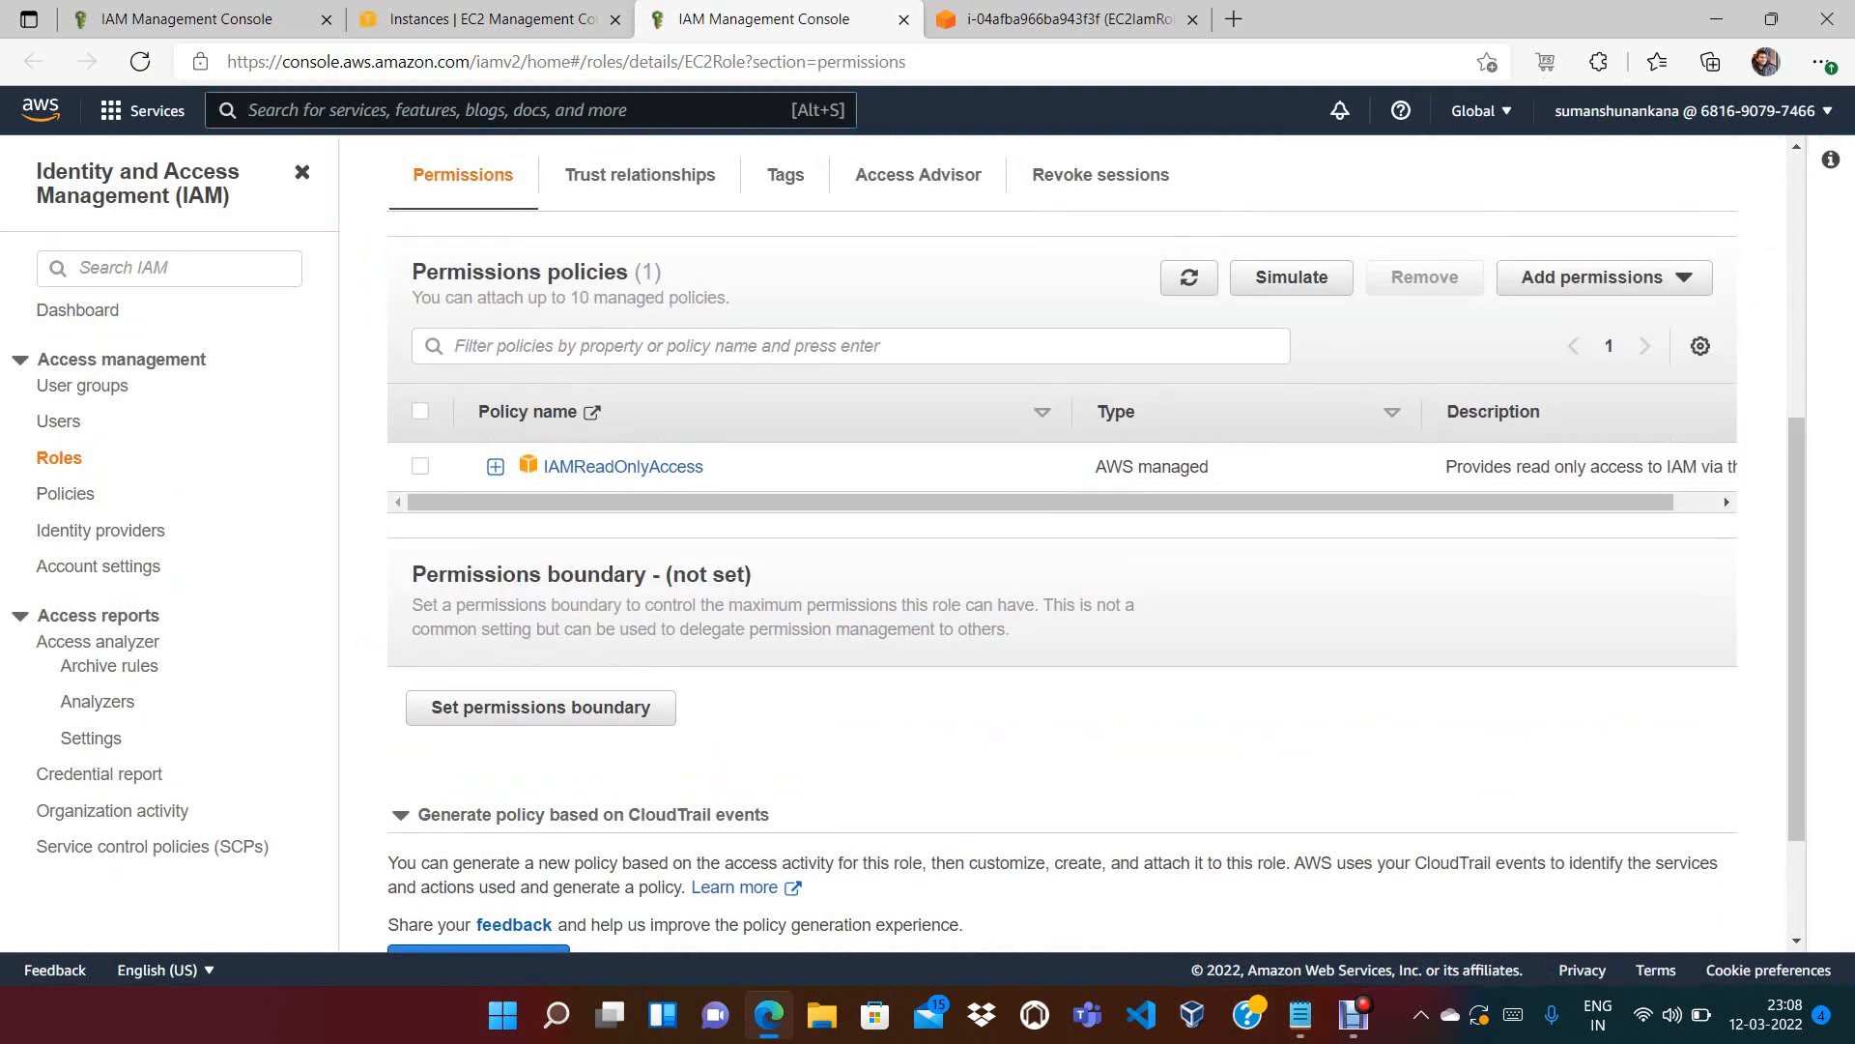
click(496, 467)
drag(616, 708, 609, 825)
Contrast the aws s3 command in the terminal with the policy's IAM-only actions
click(493, 19)
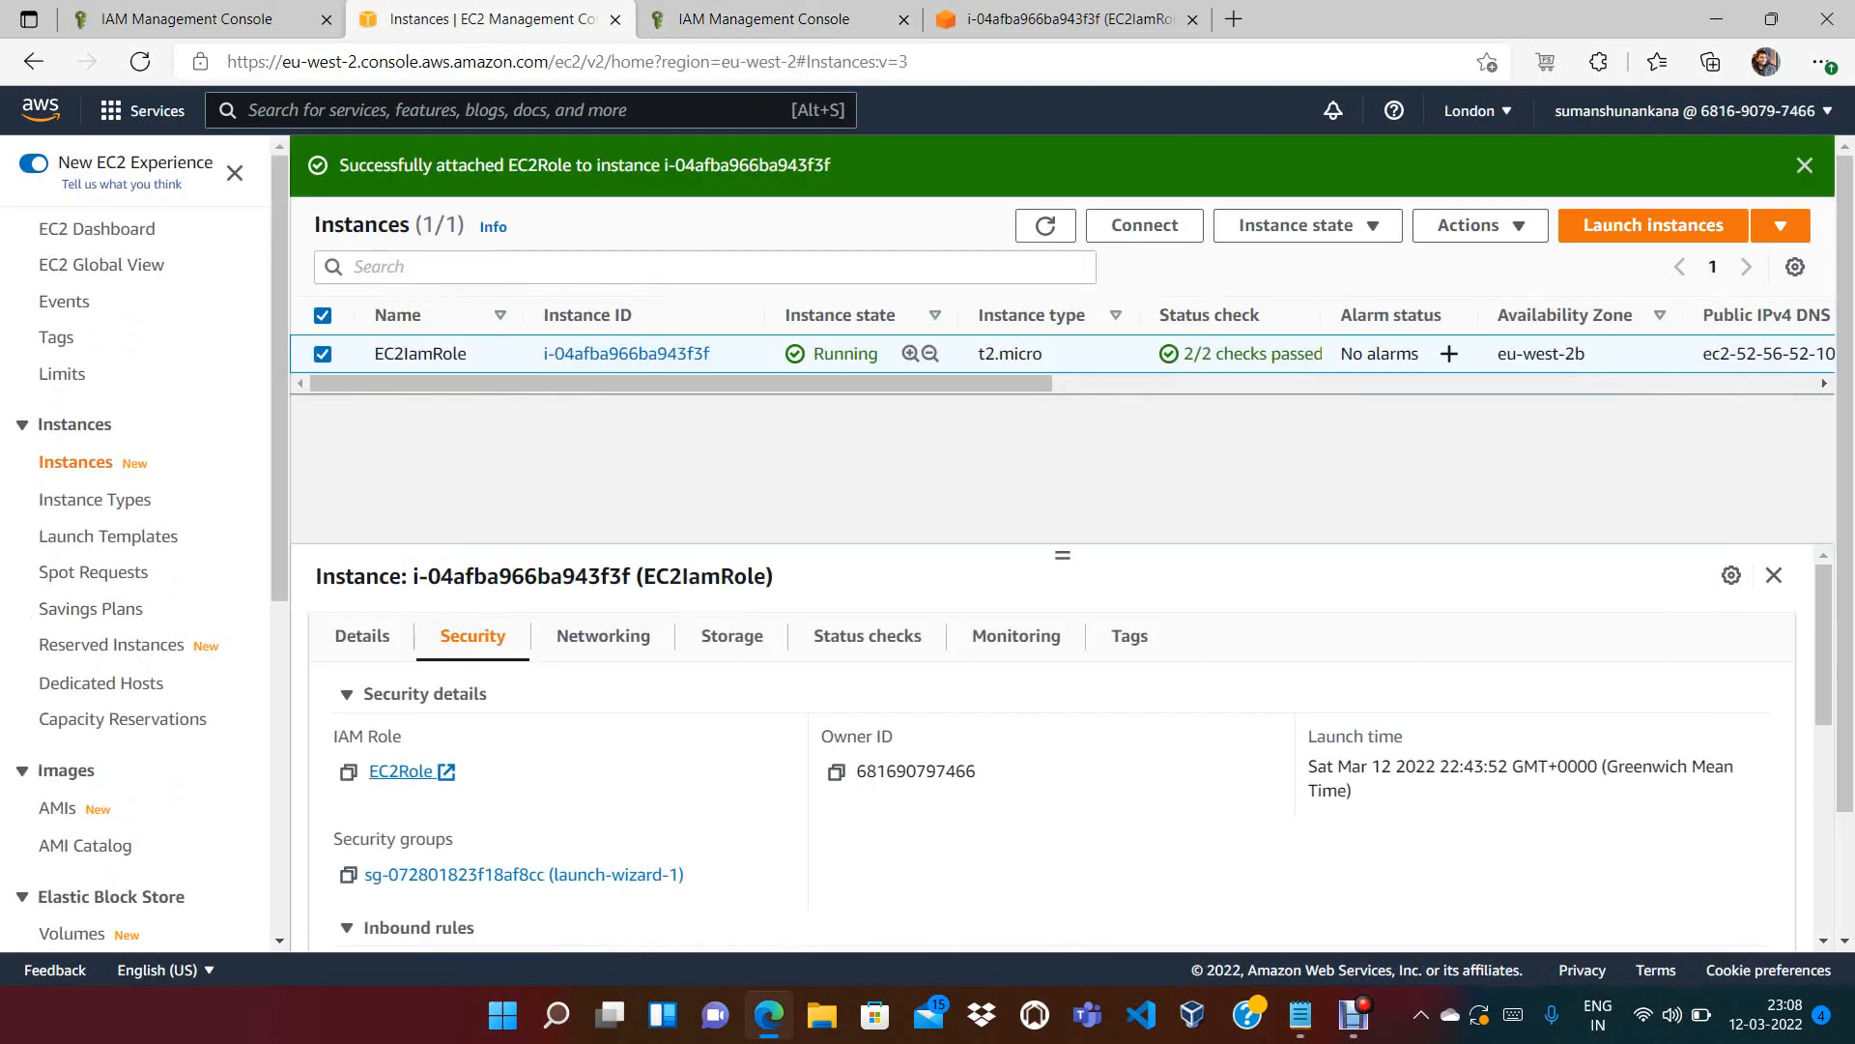
click(1069, 19)
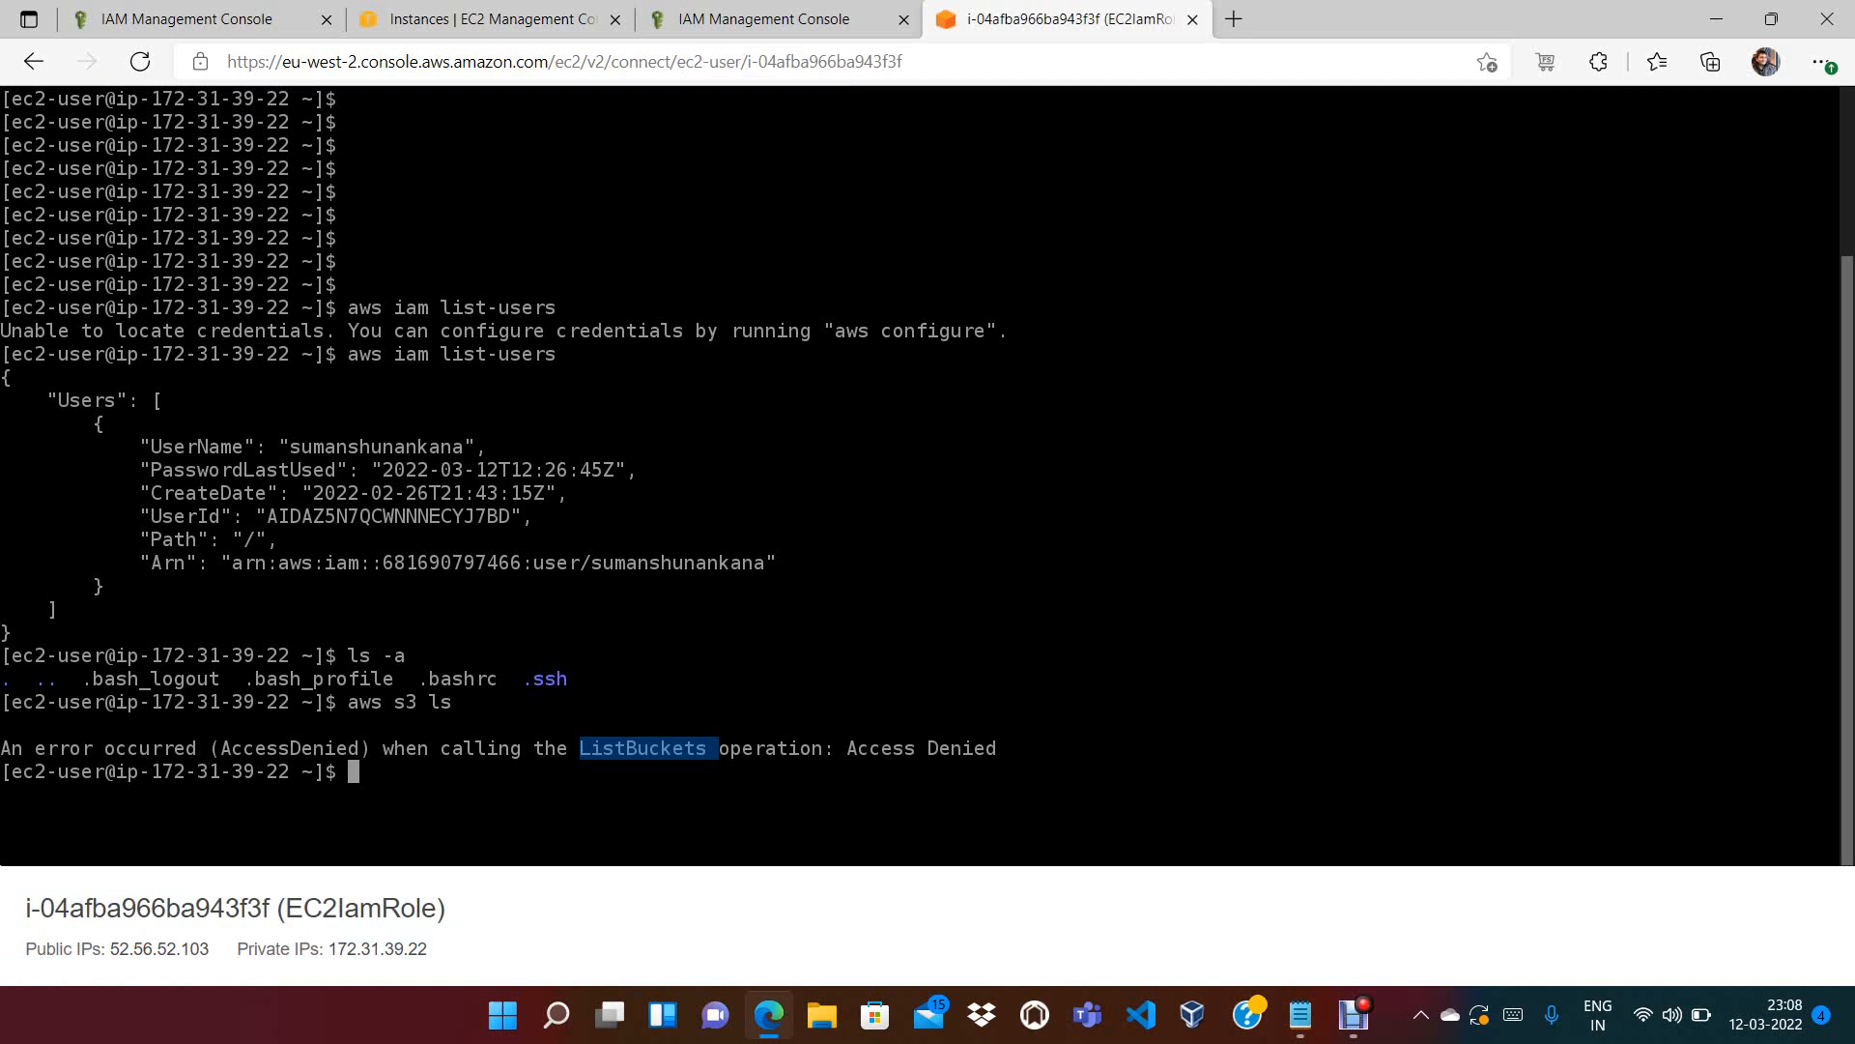
drag(429, 701, 348, 702)
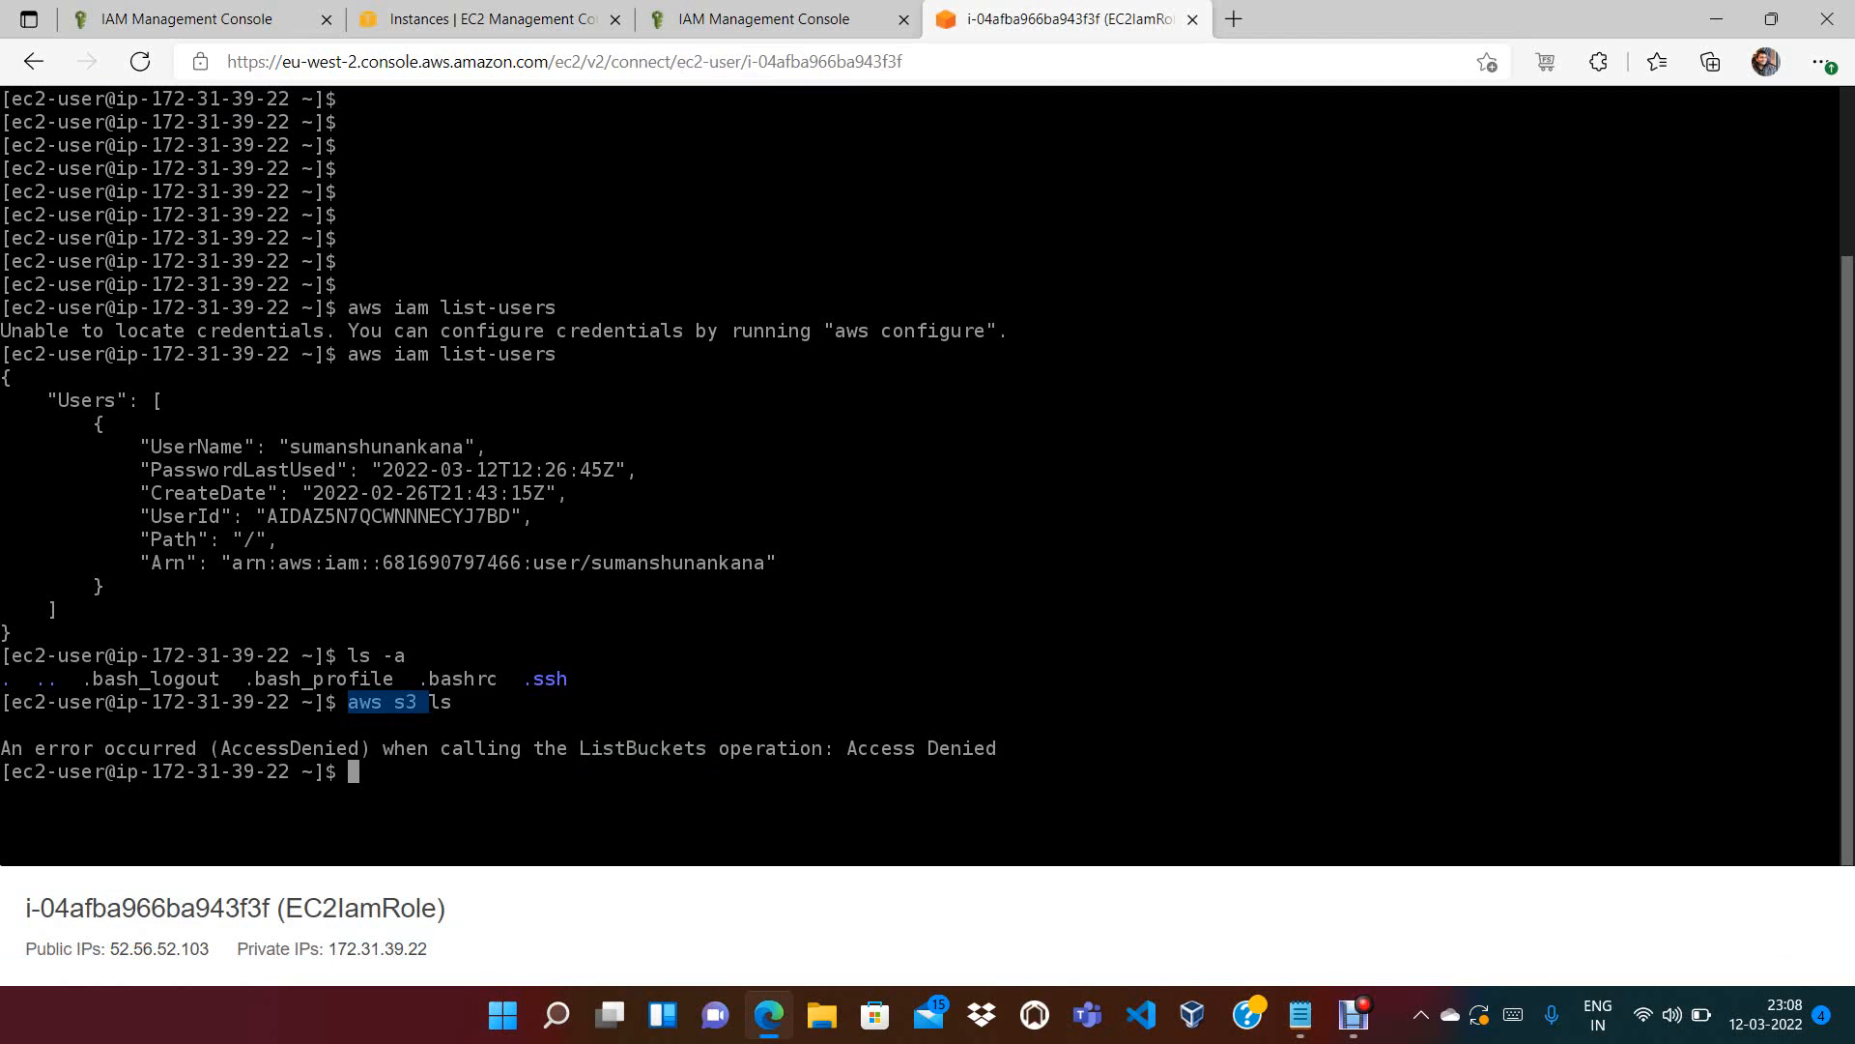
click(488, 19)
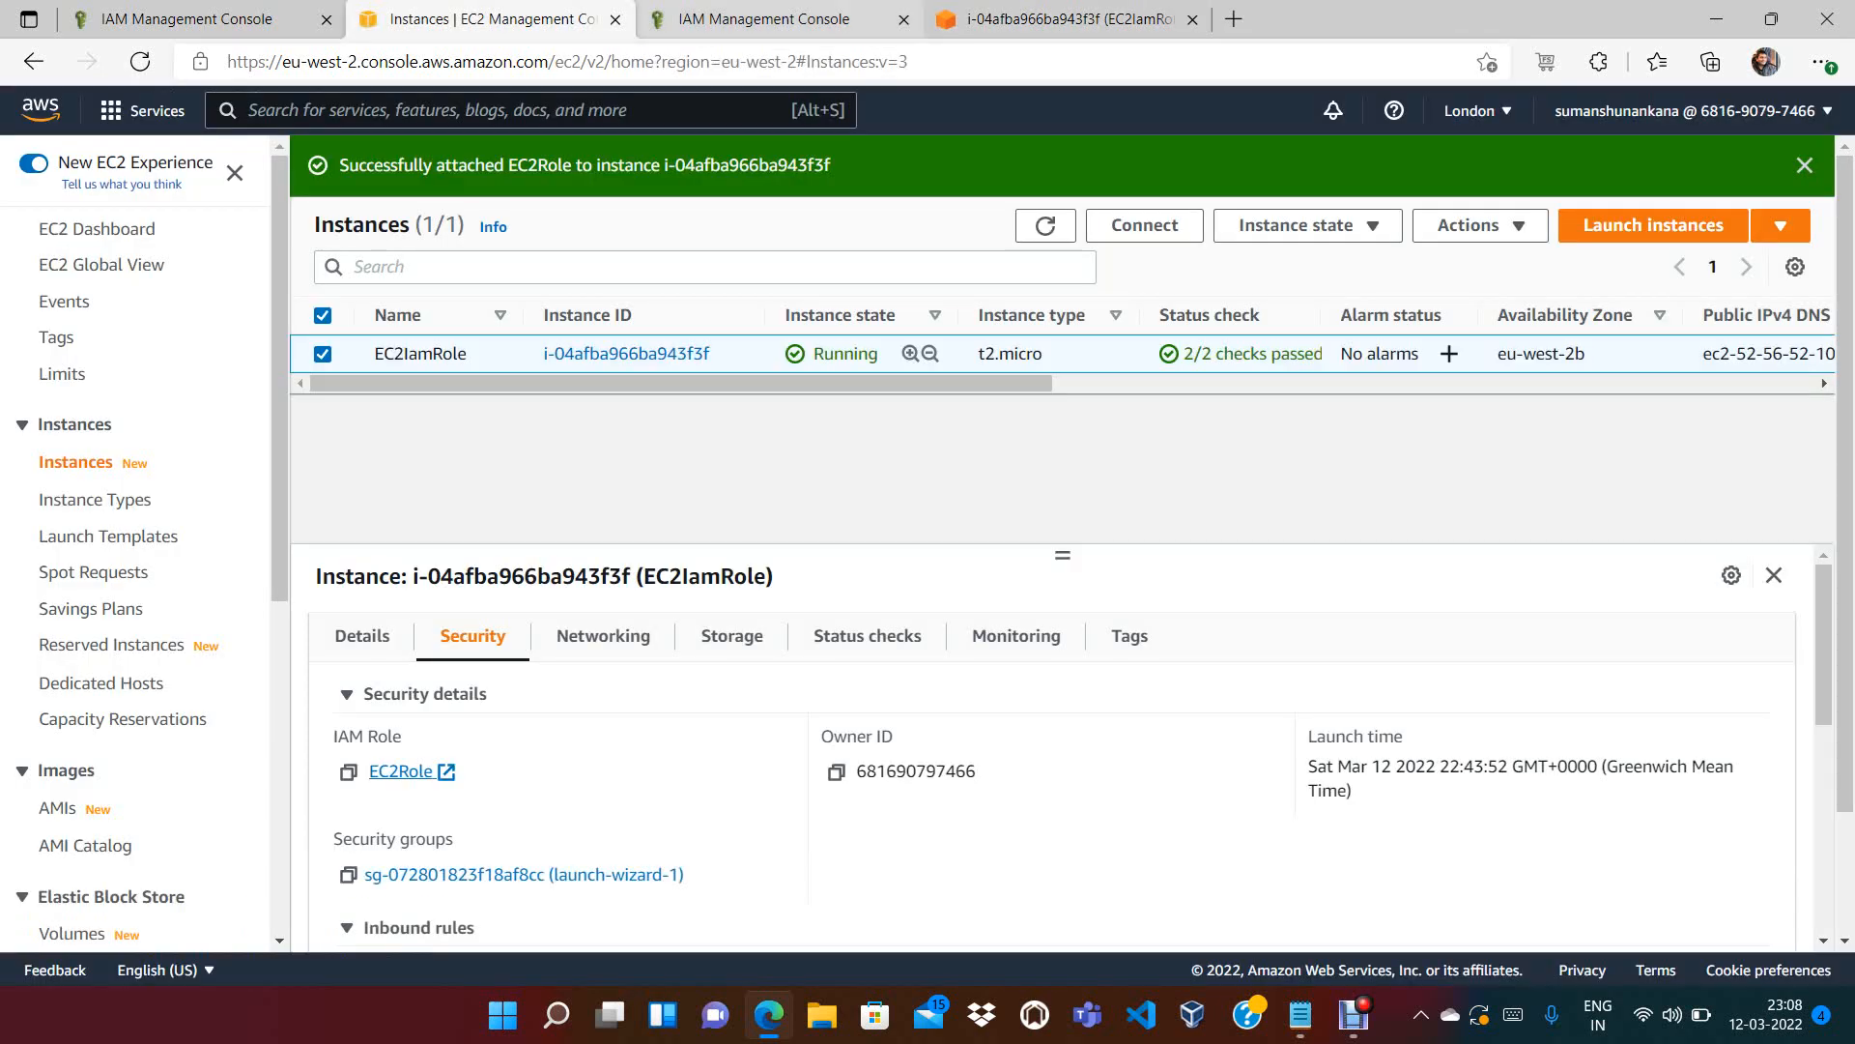
key(ctrl+Tab)
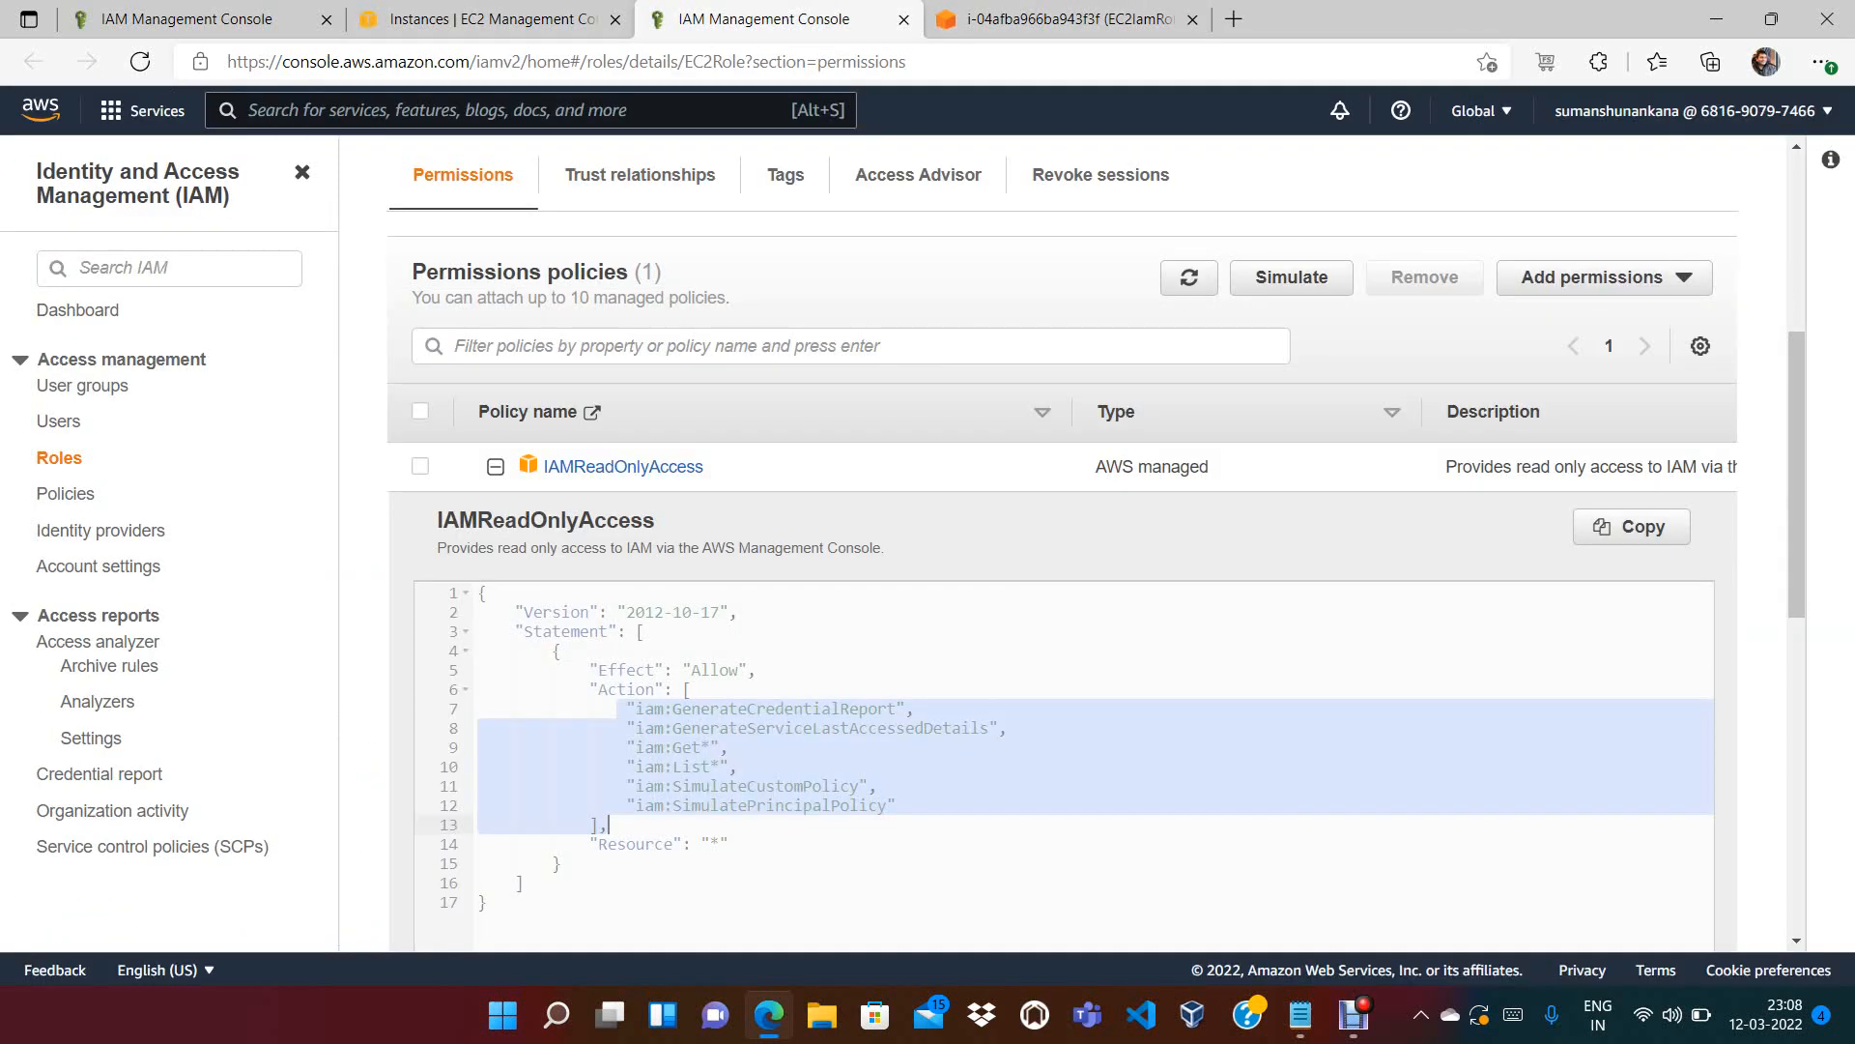
click(654, 785)
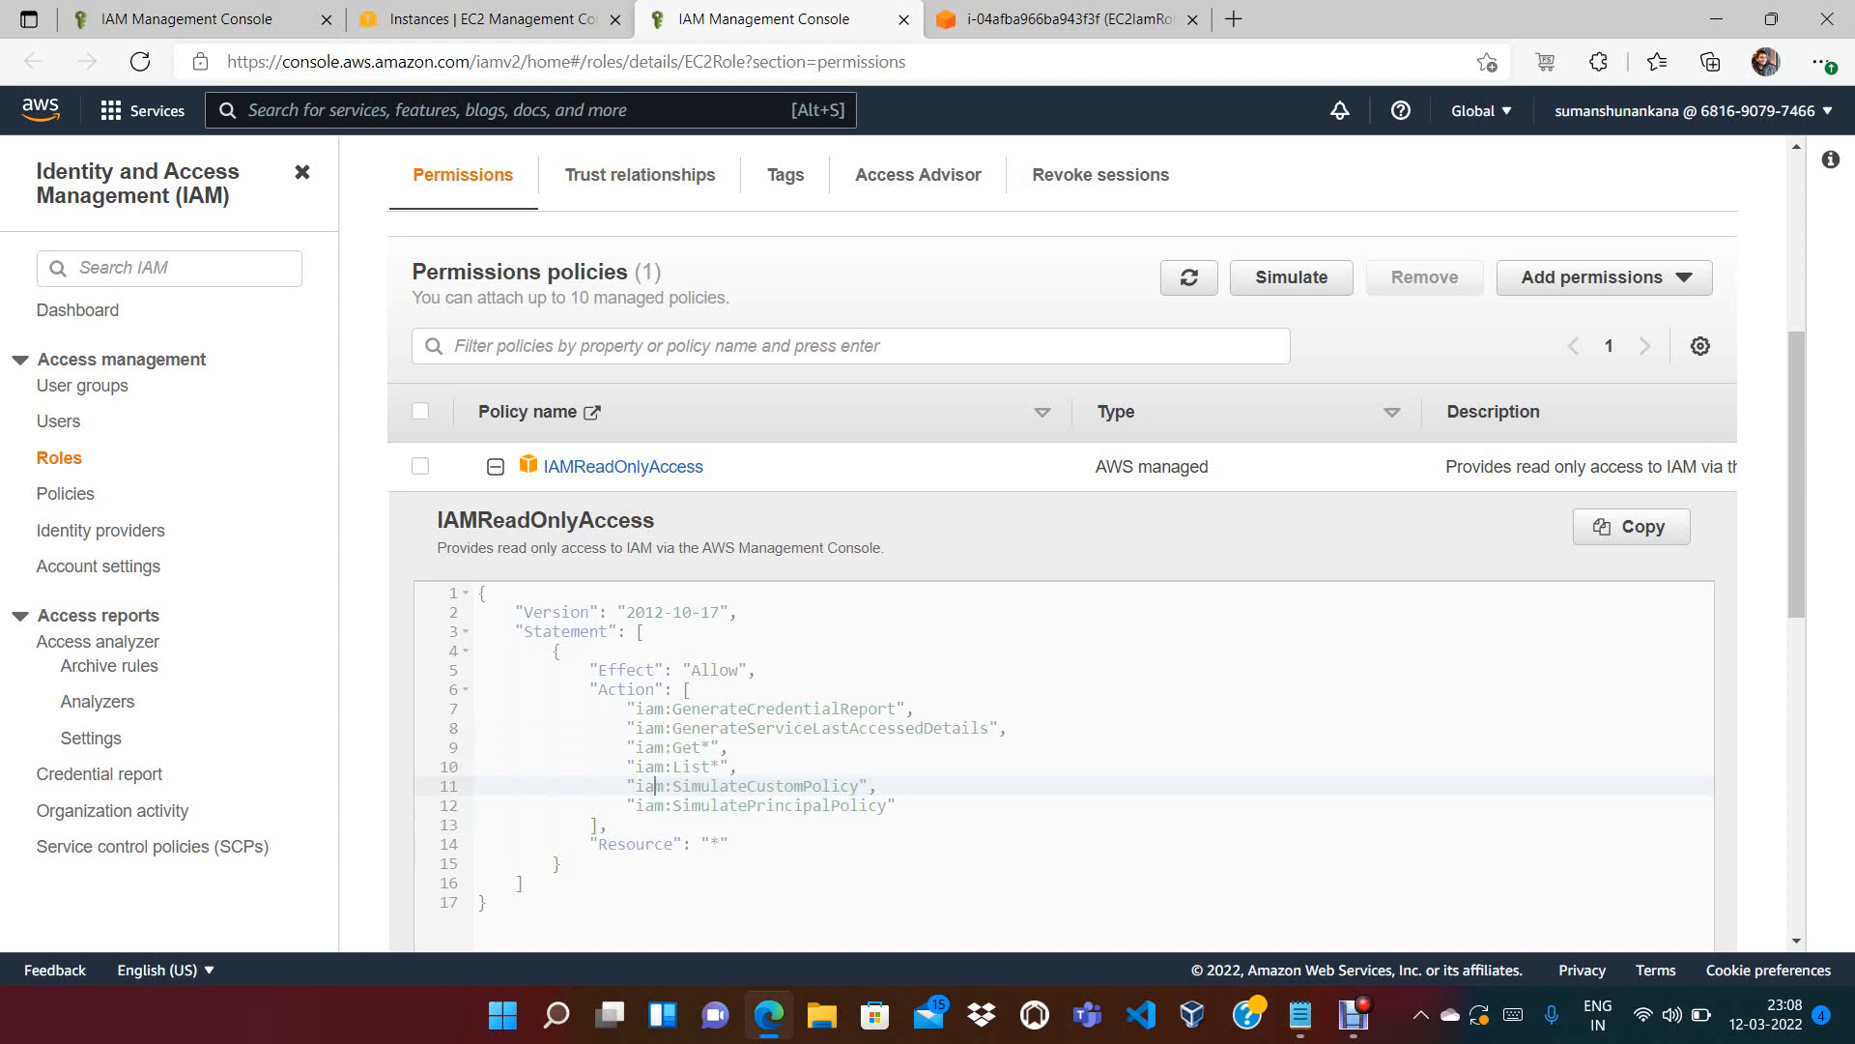
drag(897, 805, 478, 709)
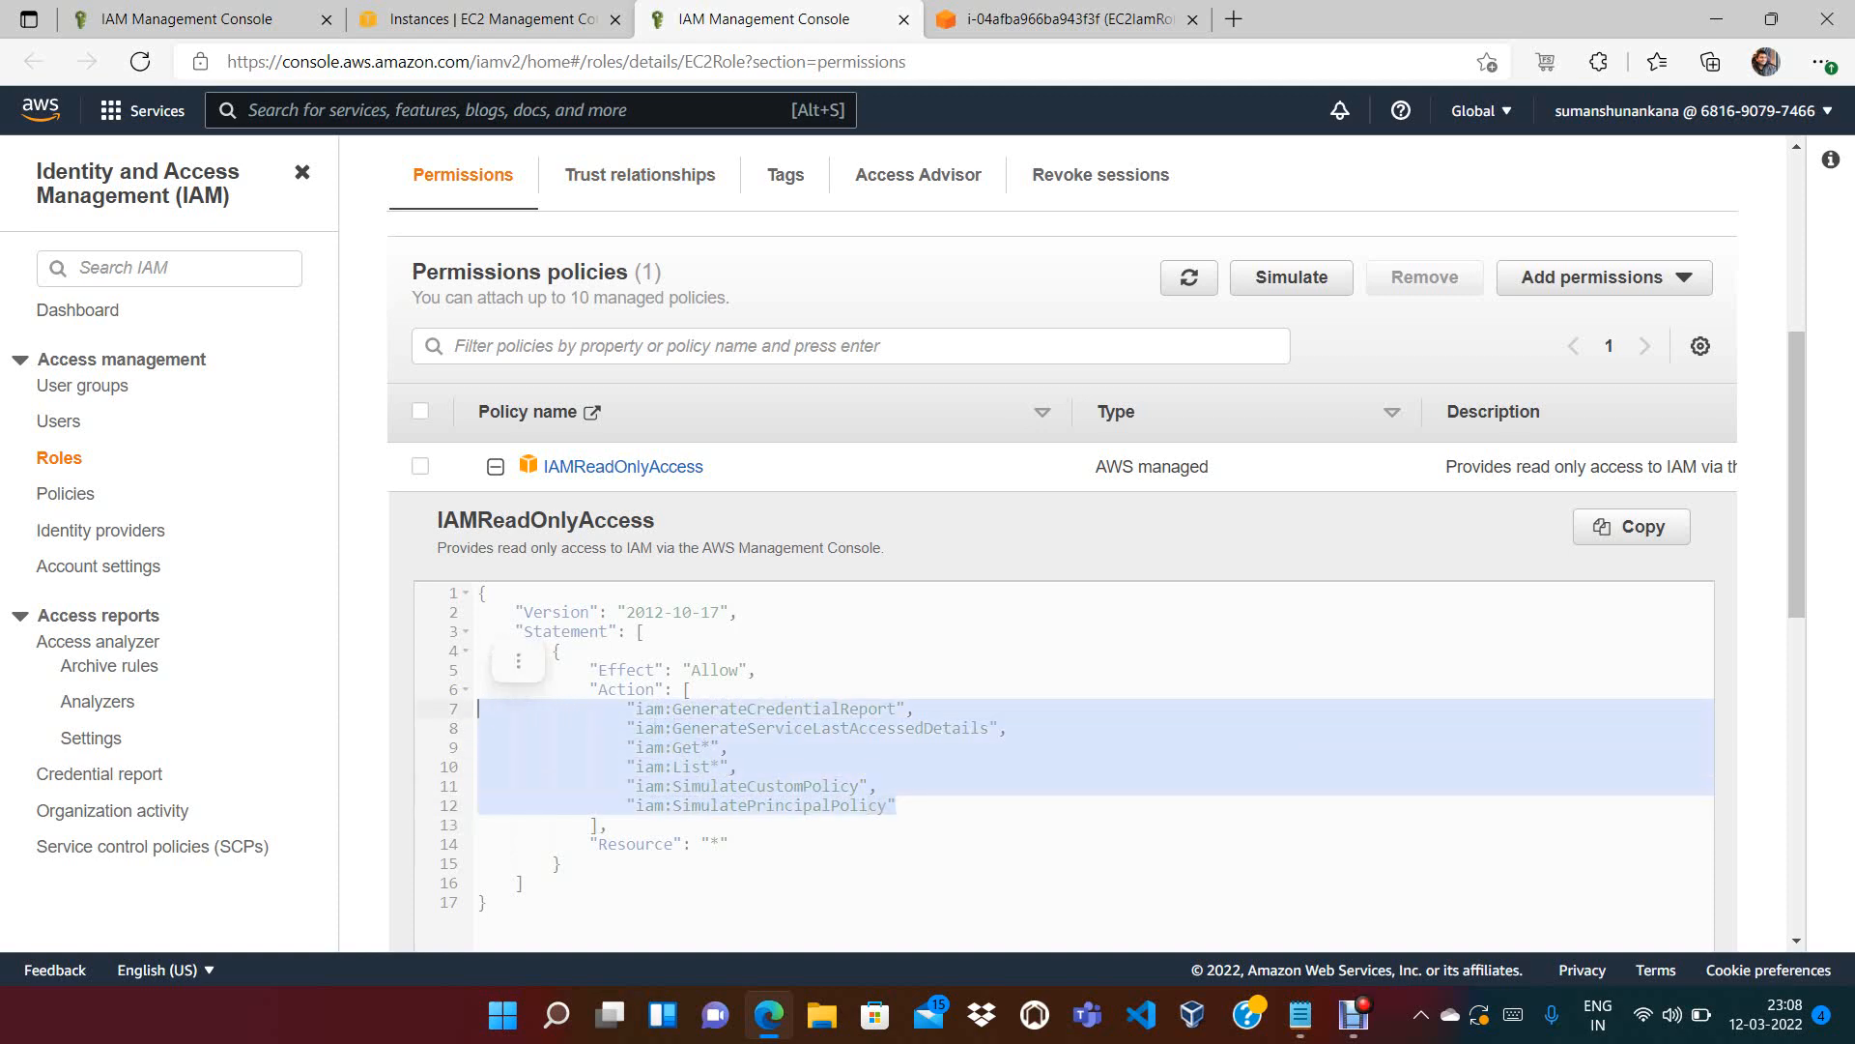
click(1063, 19)
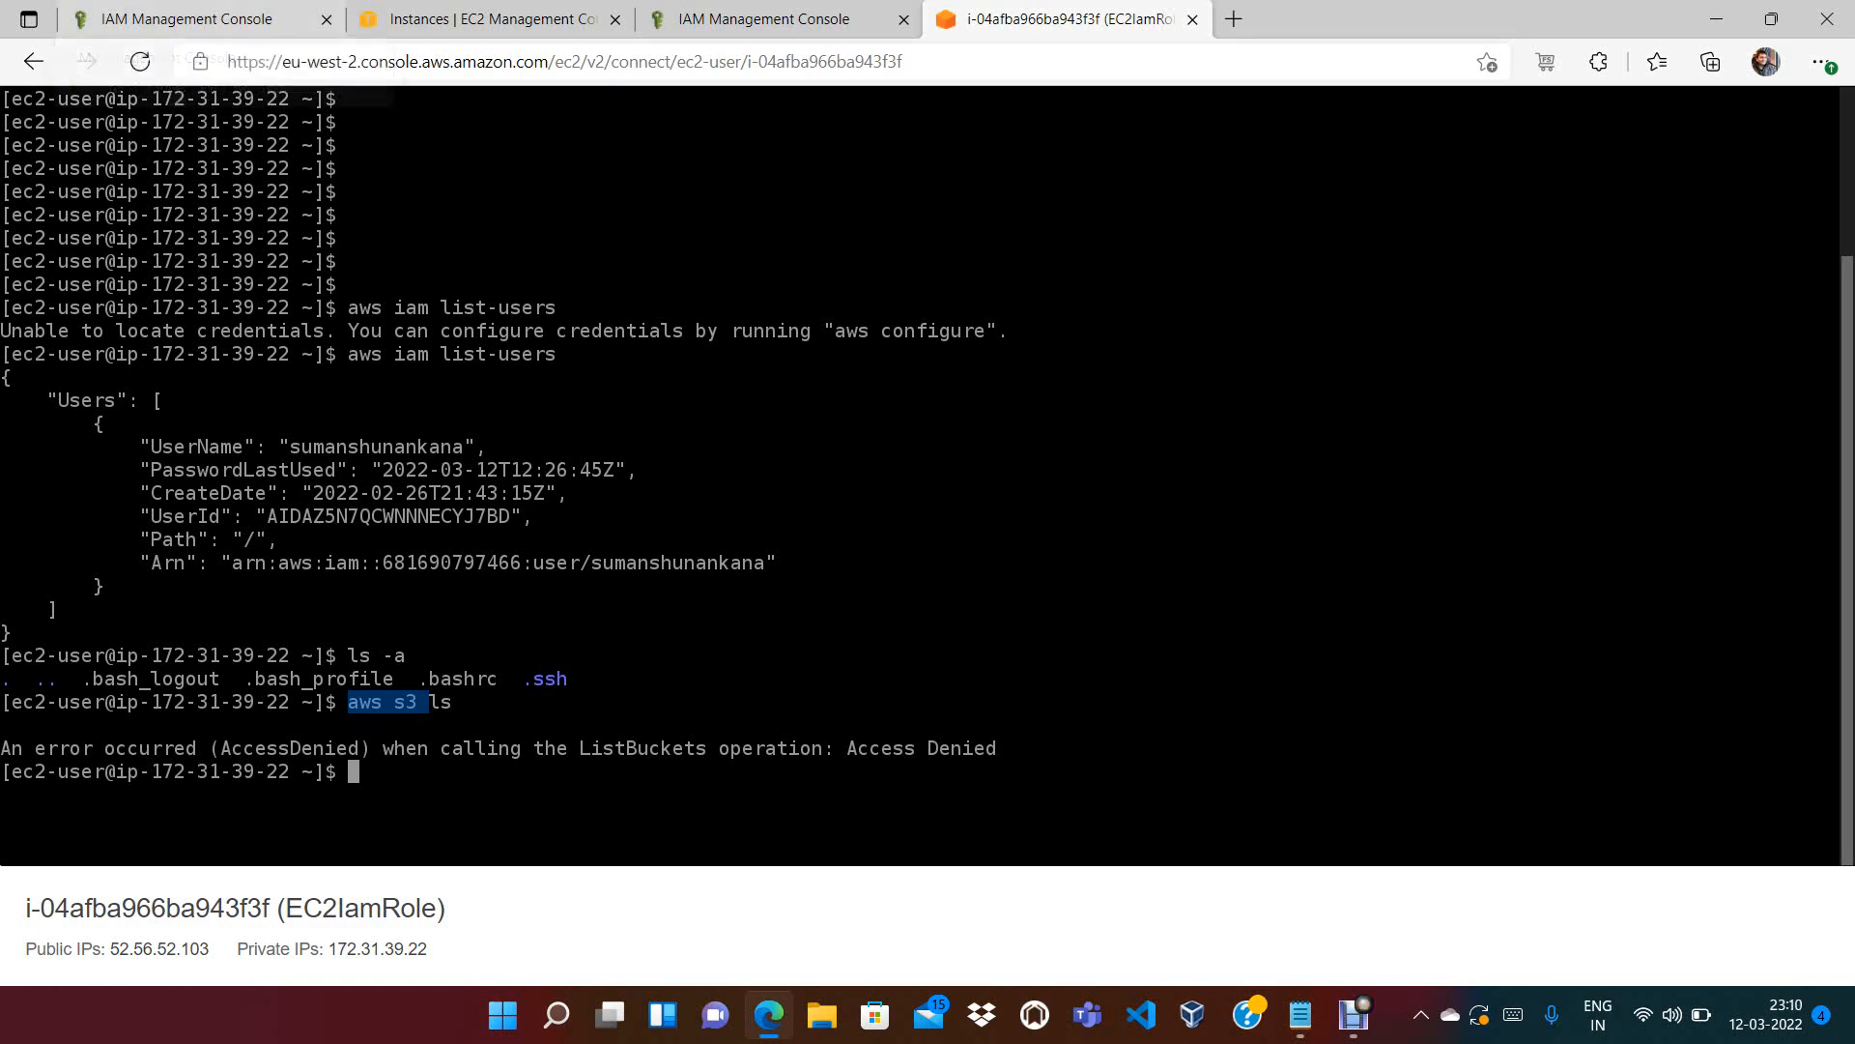
Rerun ls -a on the instance, then go to the IAM Roles list
text(ls -a)
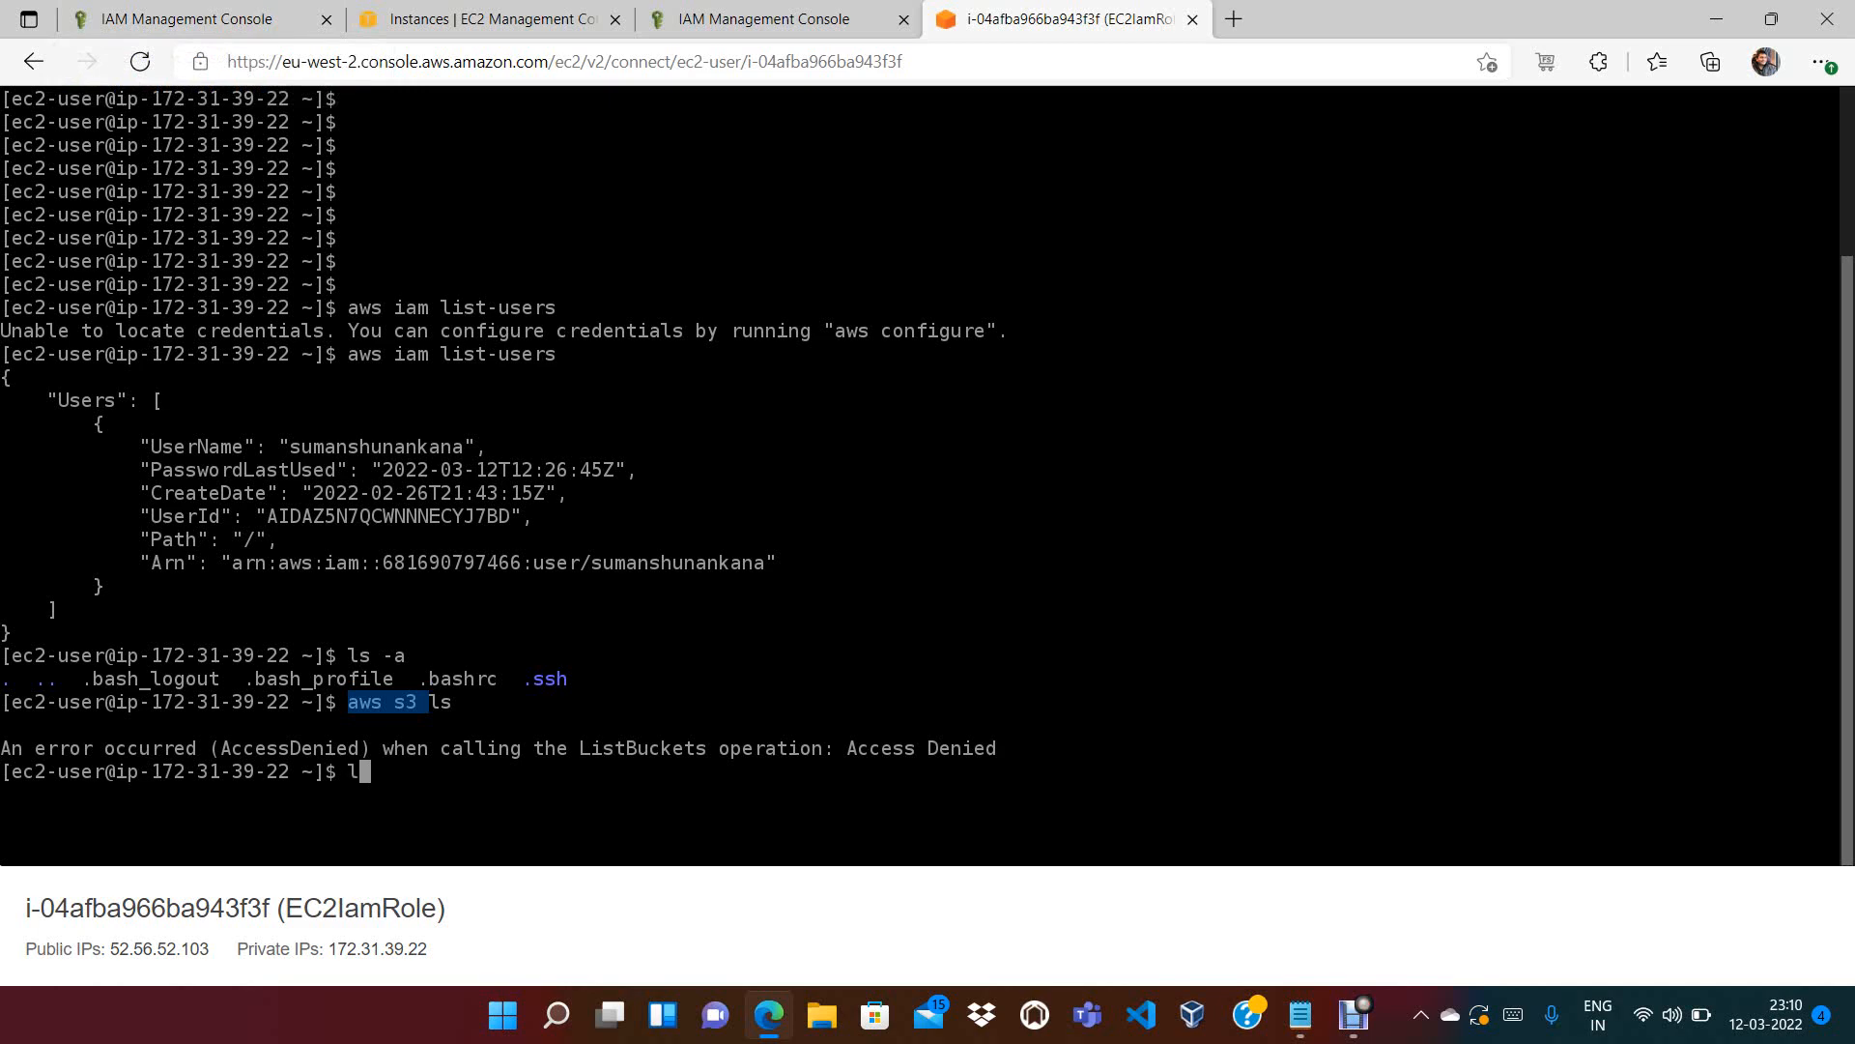
key(Return)
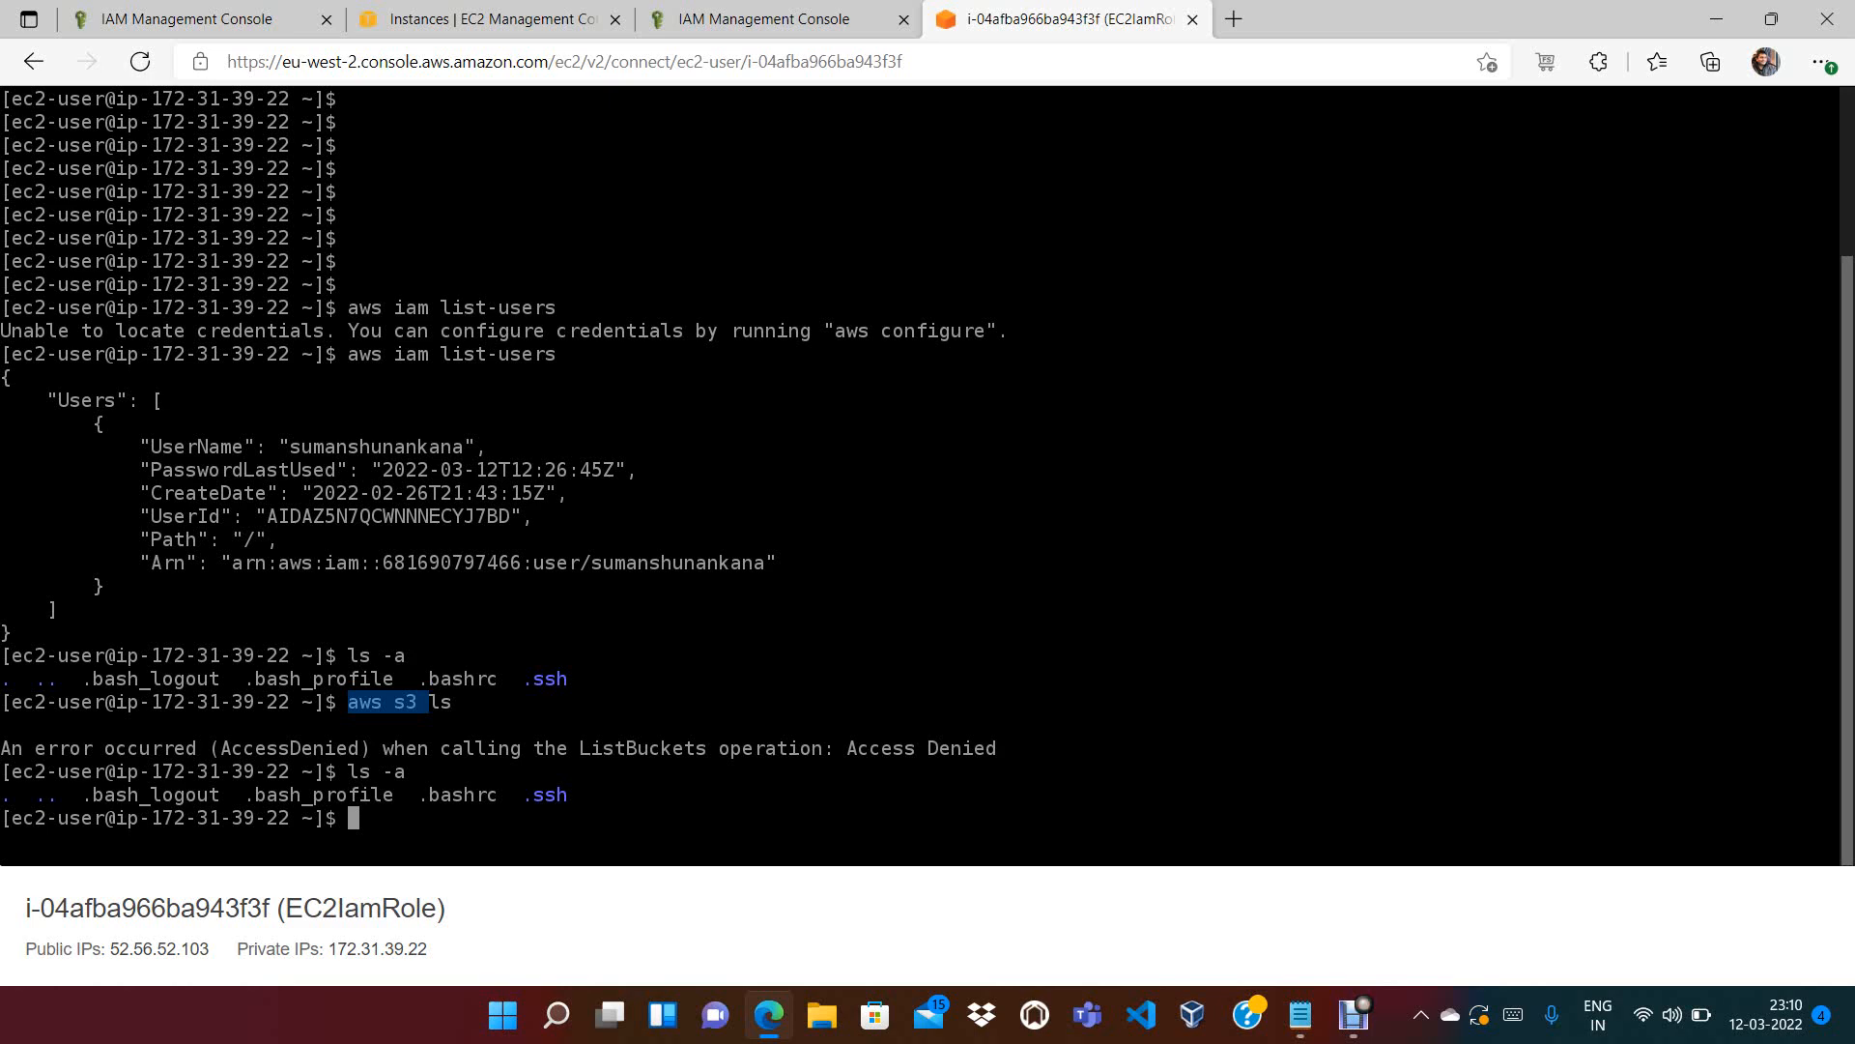
click(187, 20)
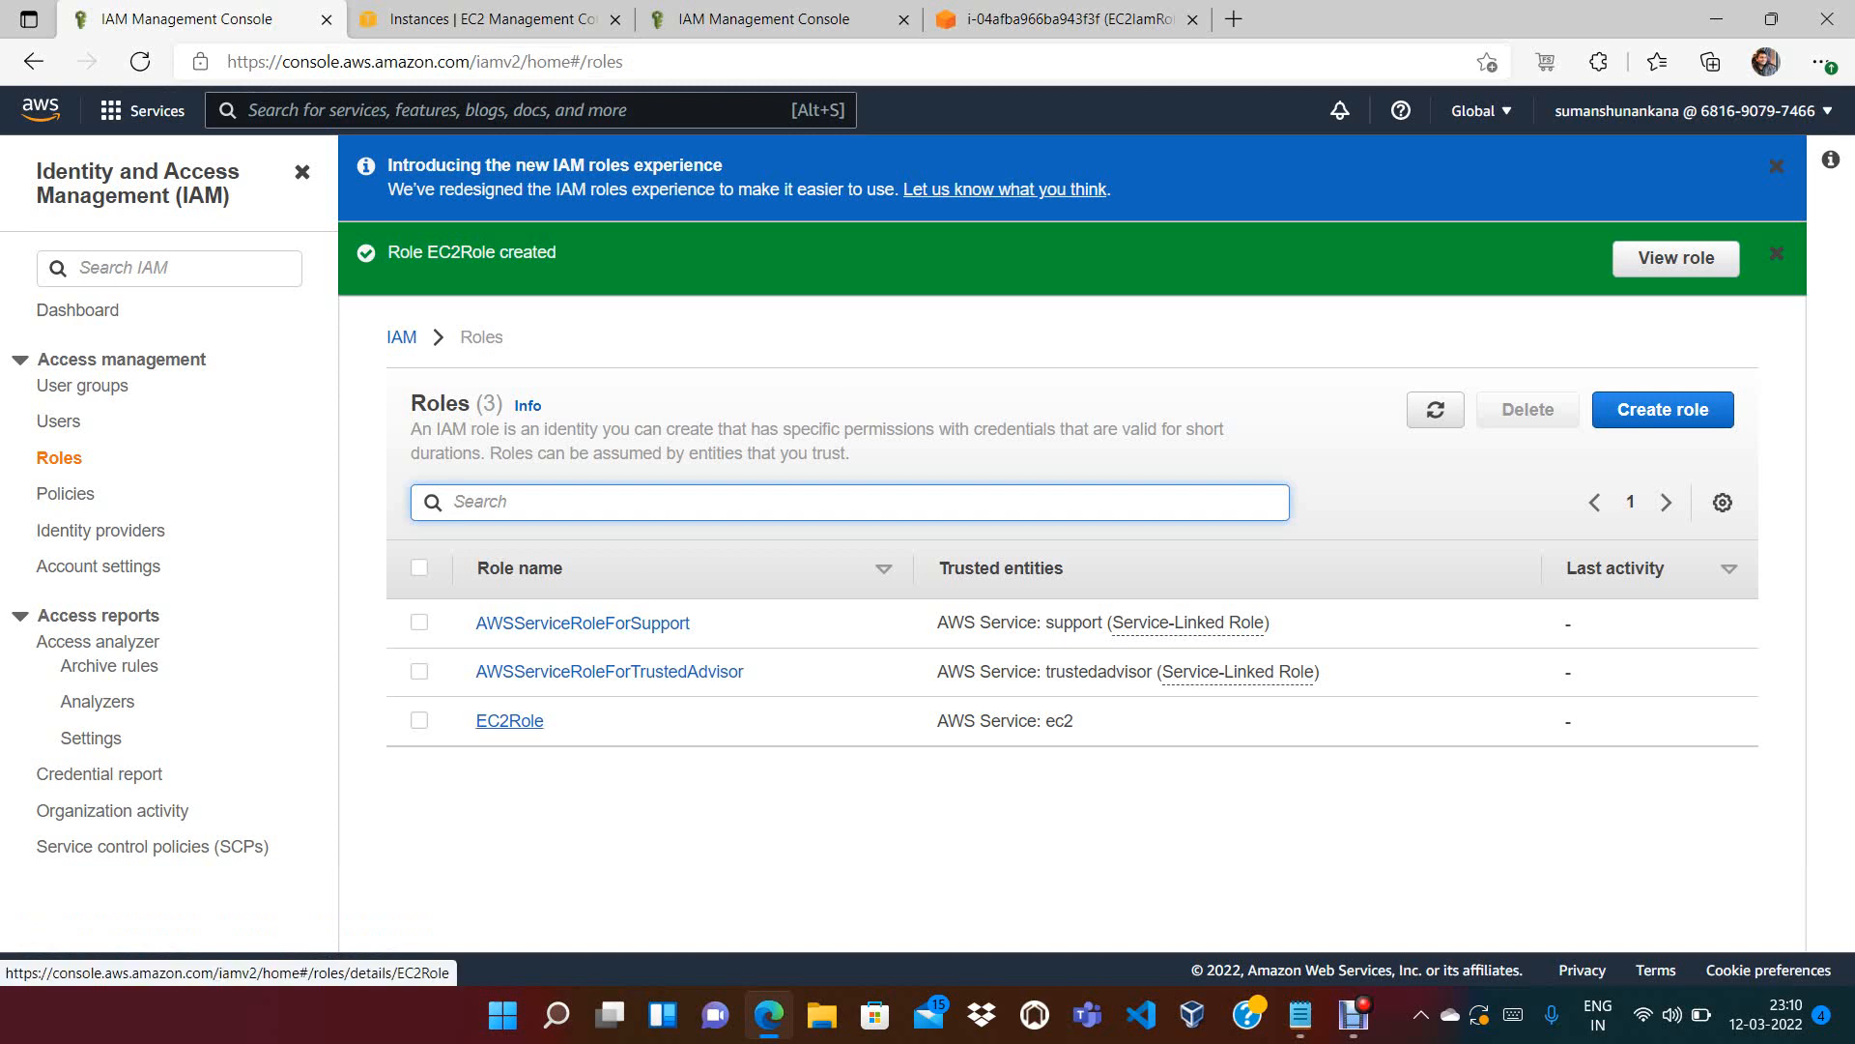
click(510, 720)
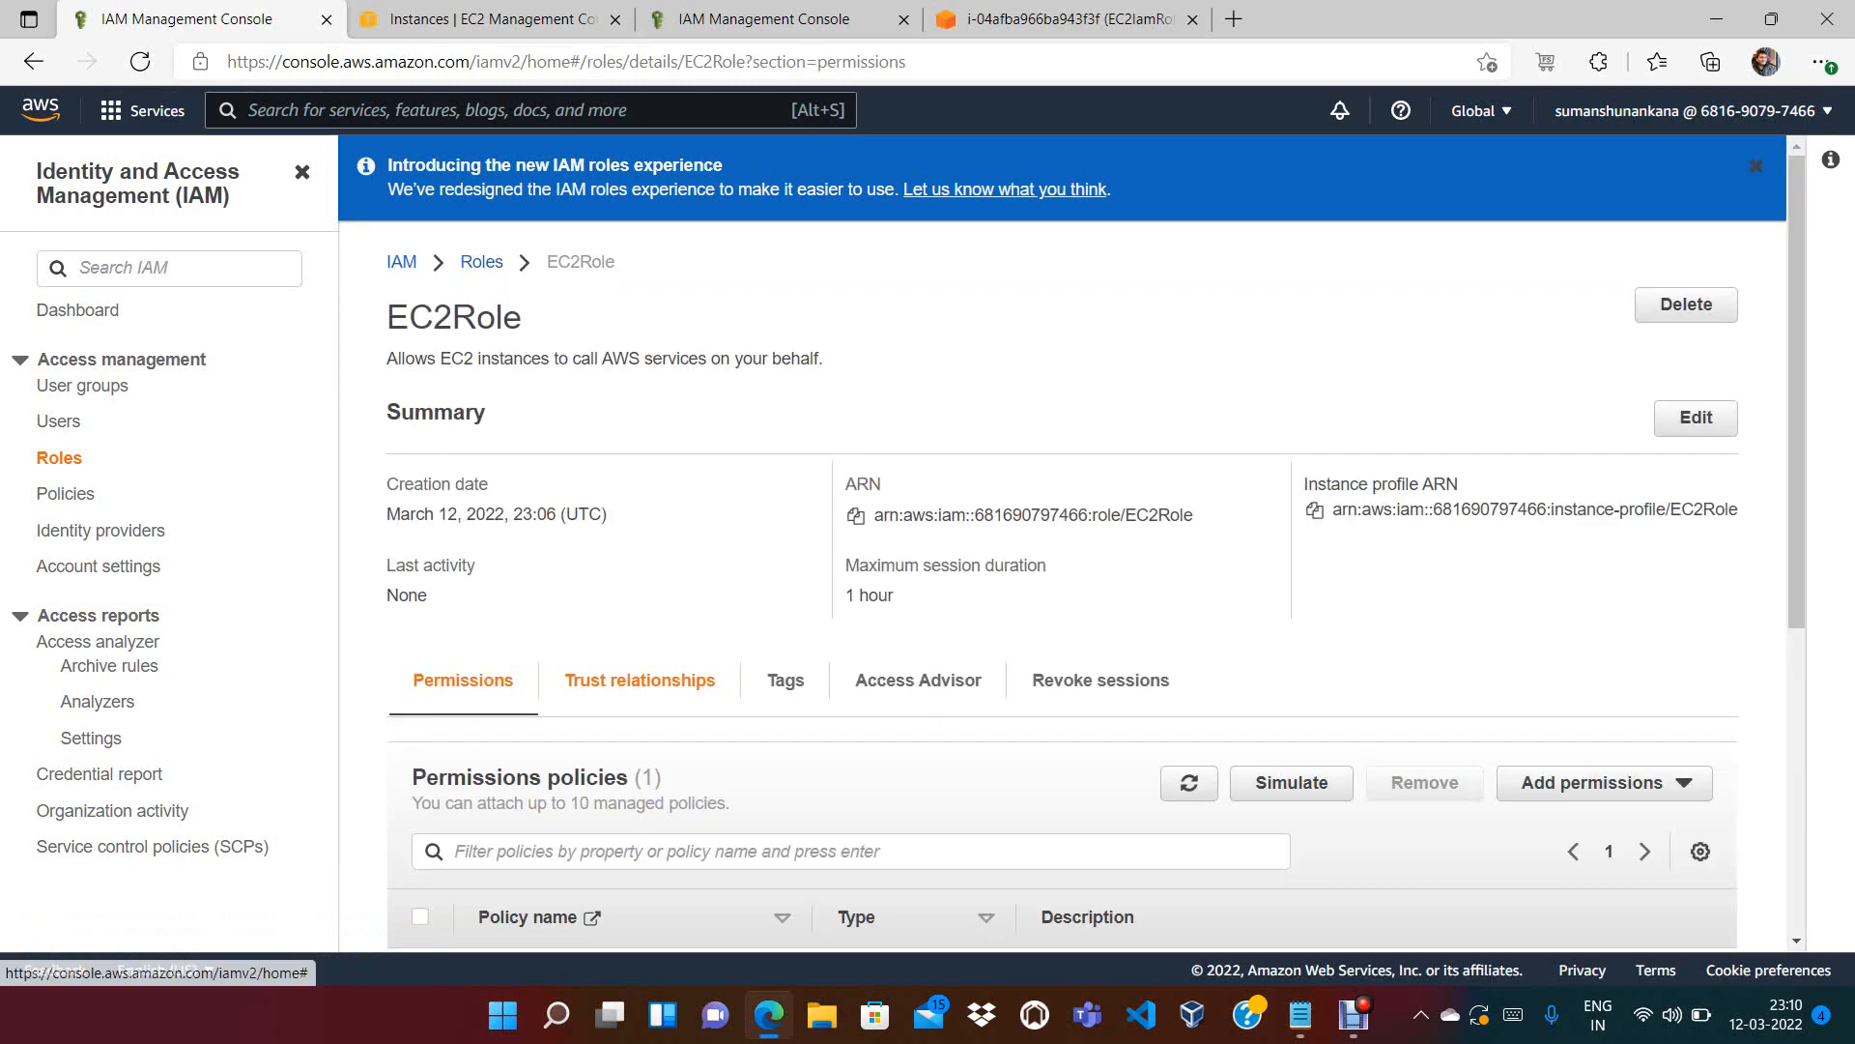
scroll(1063, 542, down, 4)
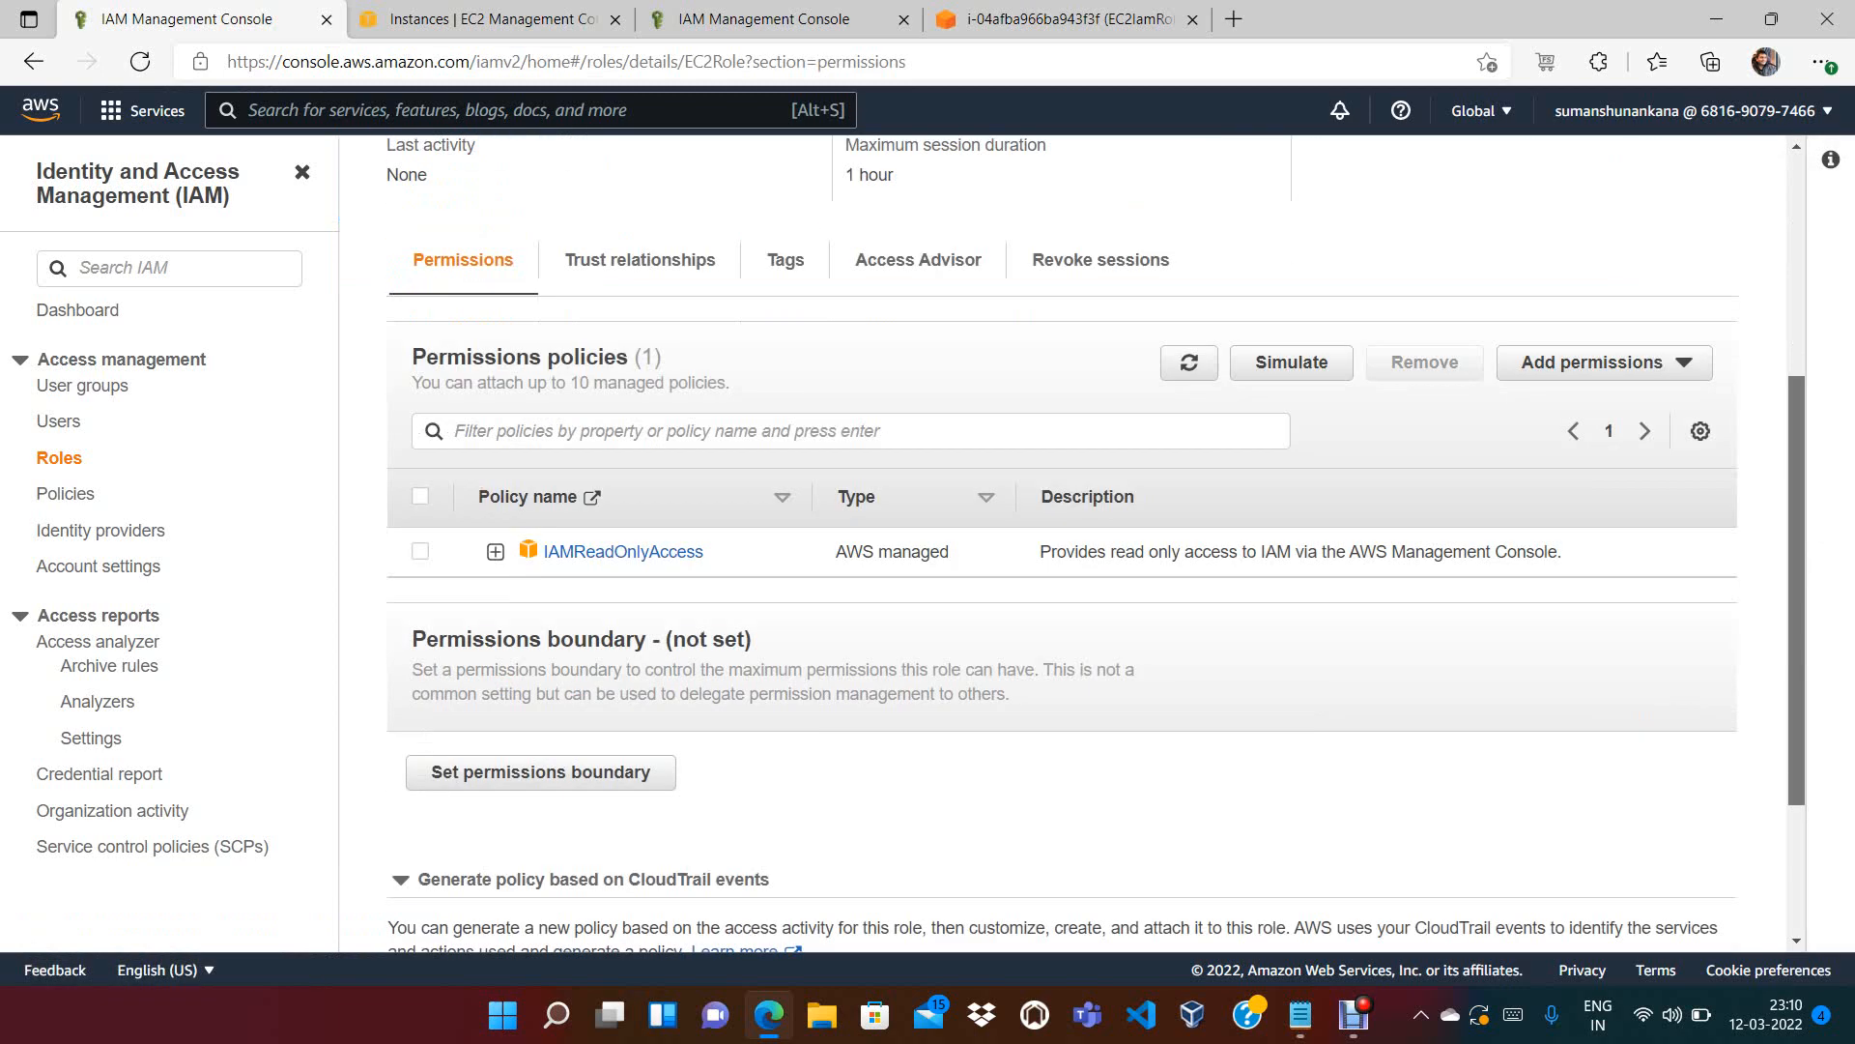
scroll(1063, 541, down, 2)
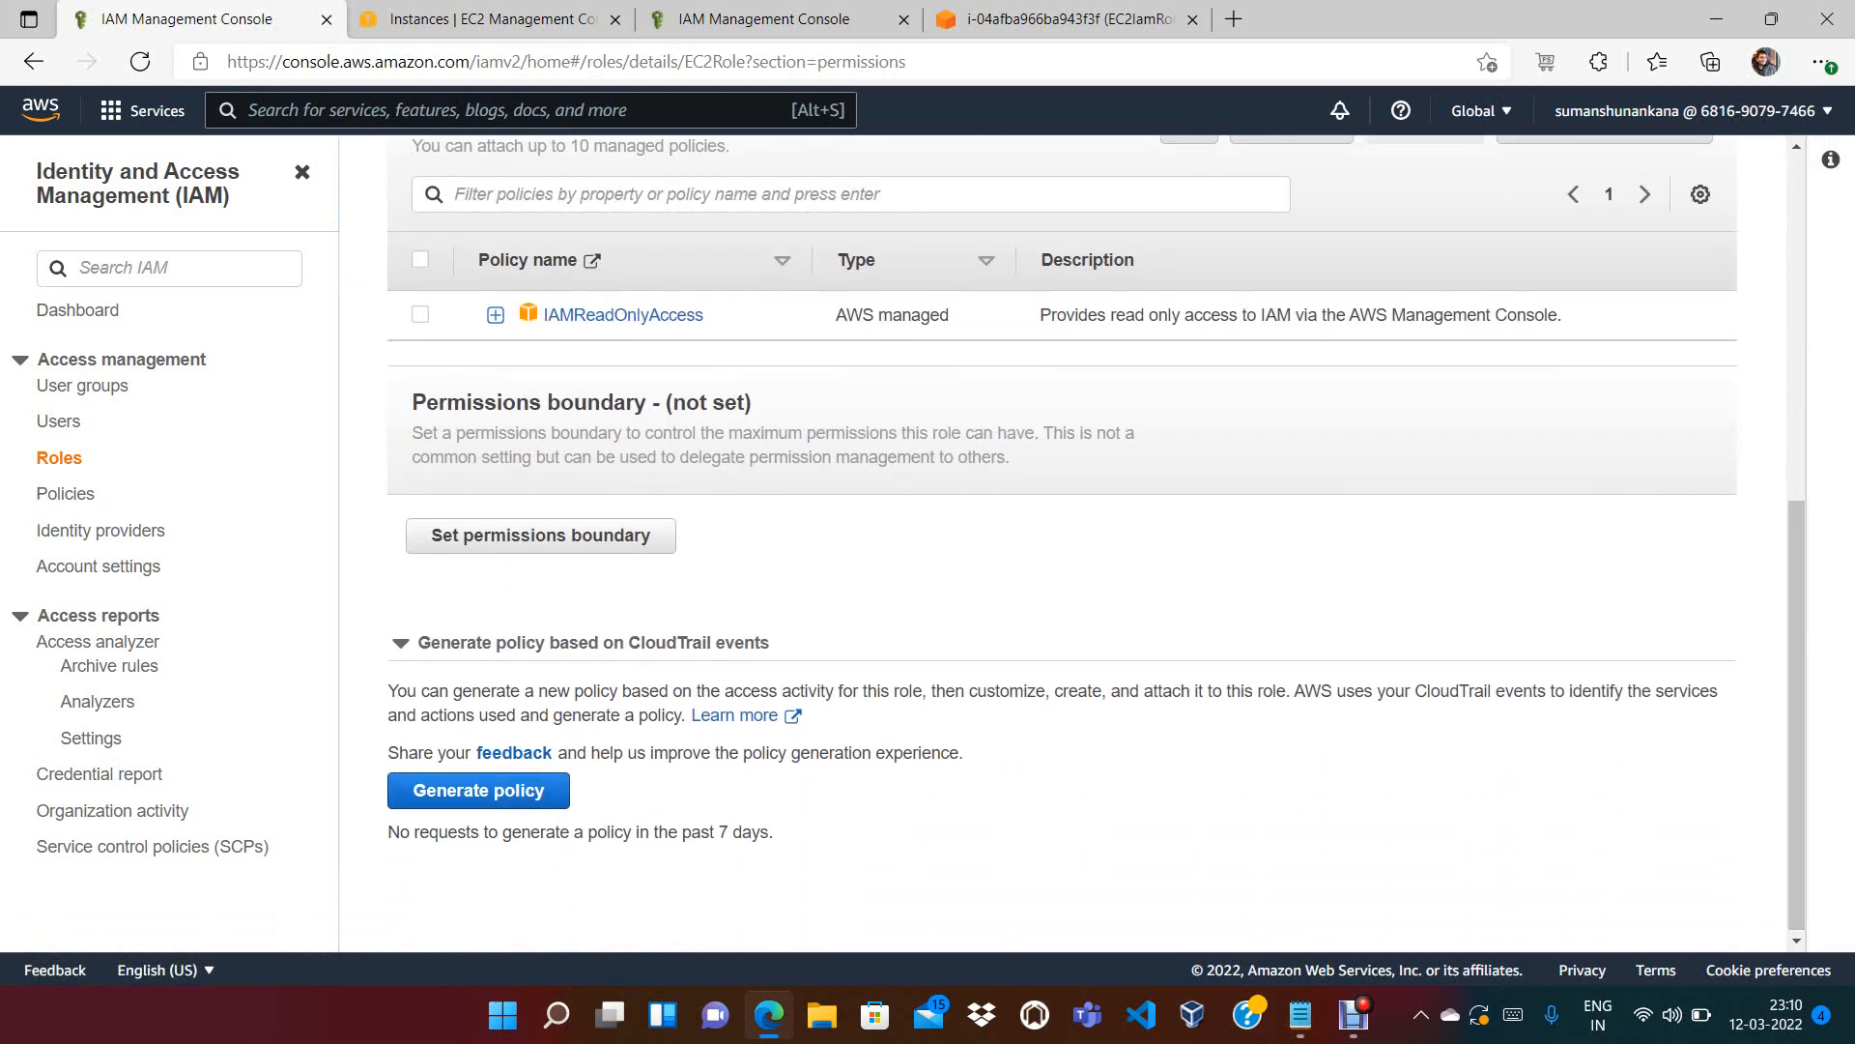
click(412, 210)
text(S3)
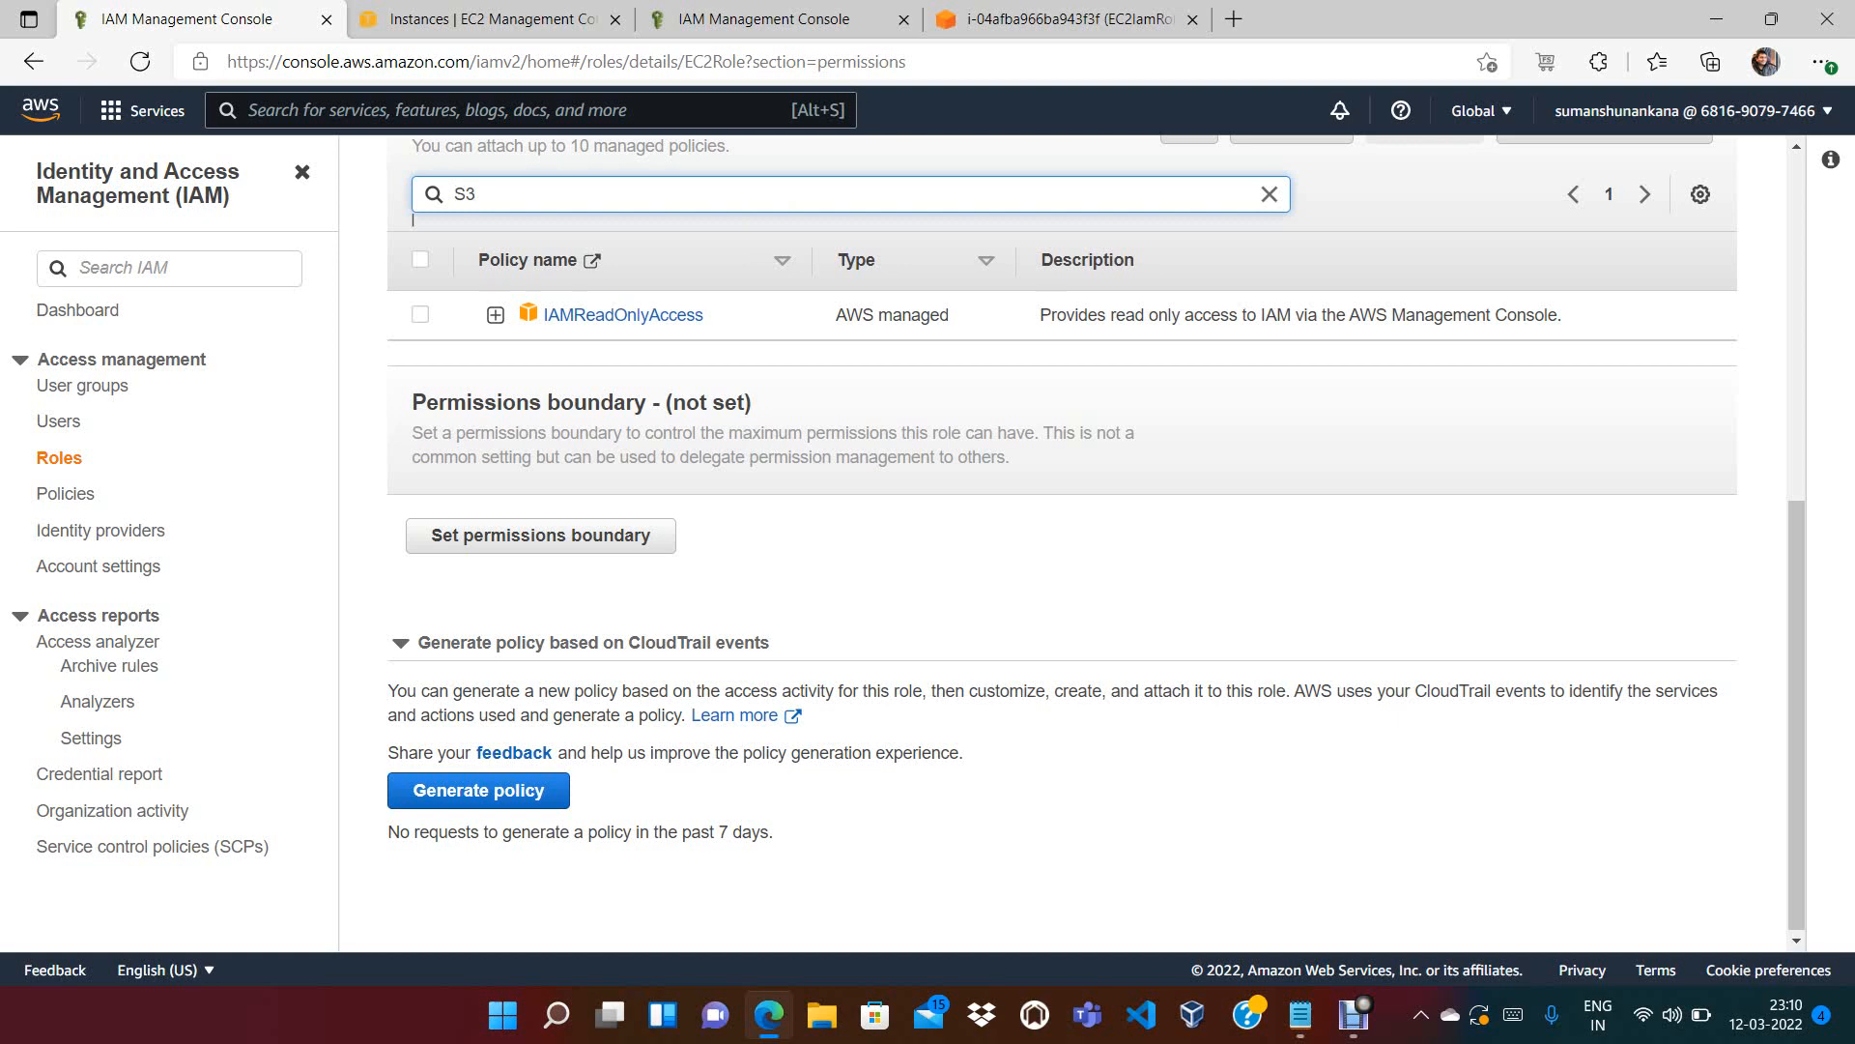
key(Return)
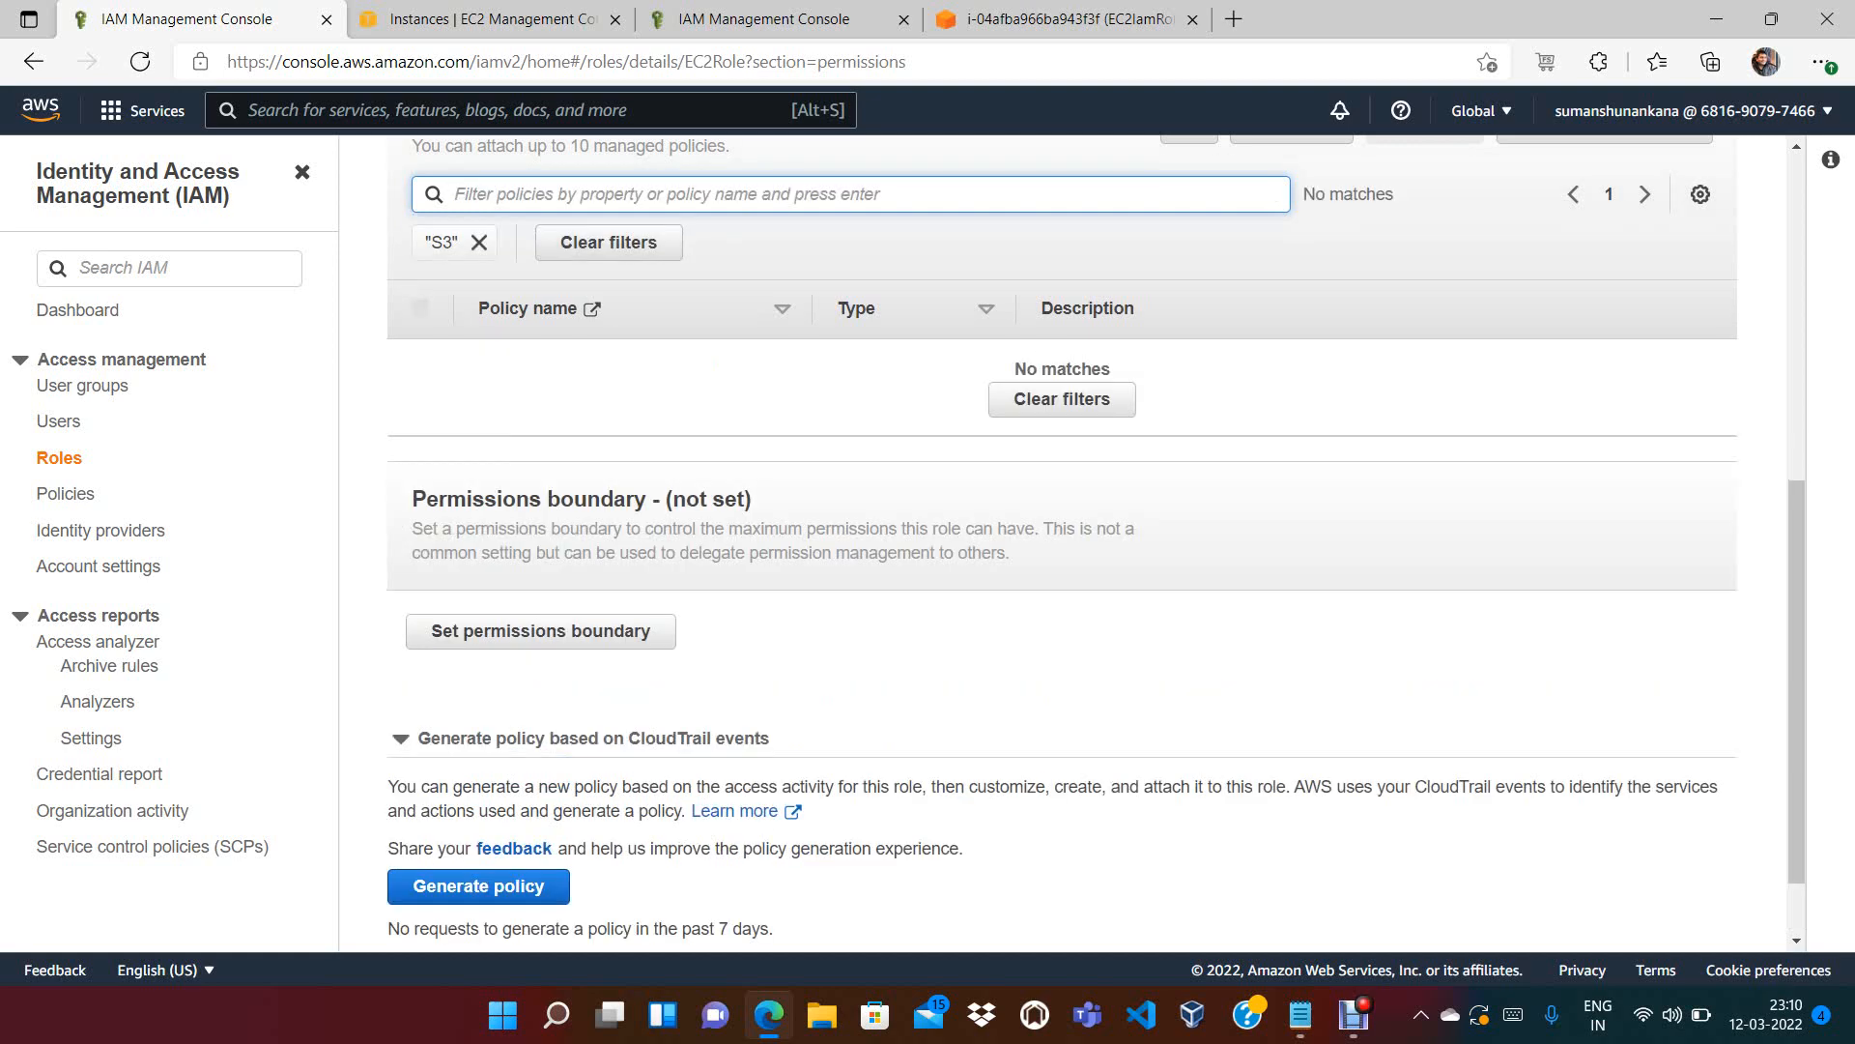
click(478, 242)
click(414, 216)
text(Bucket)
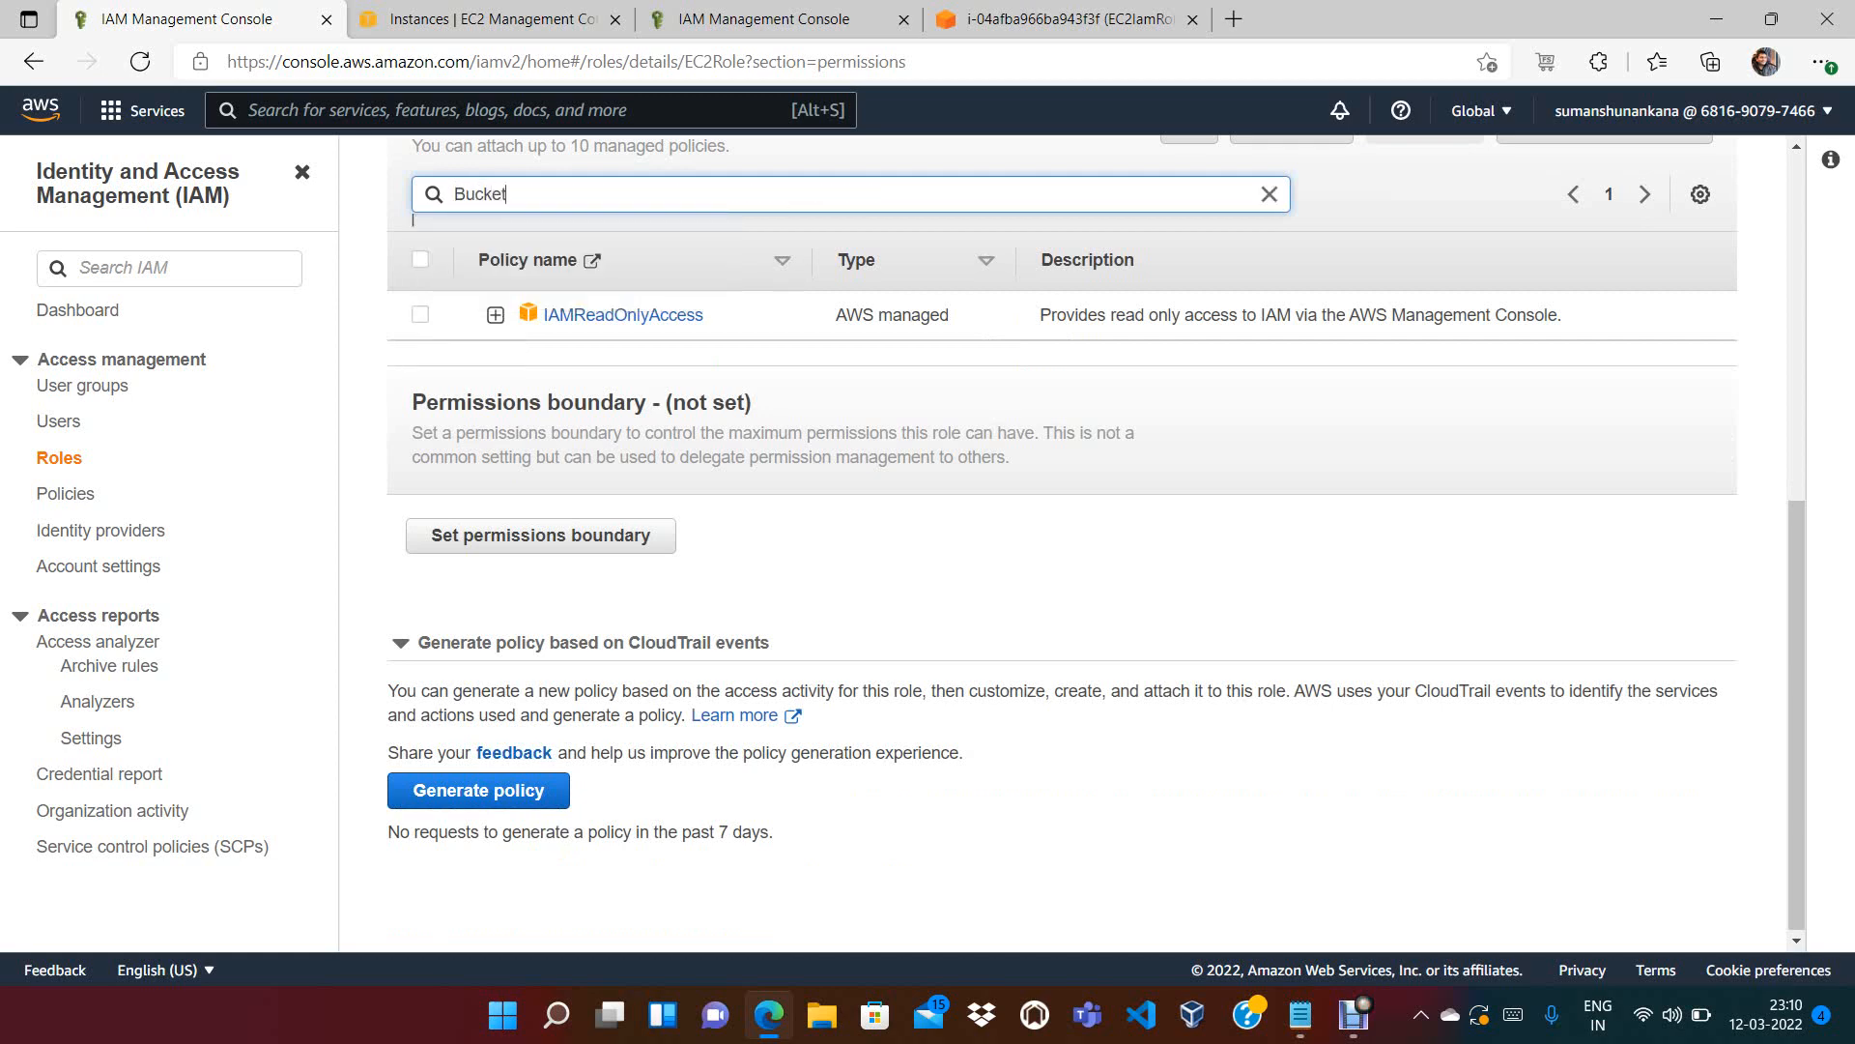
key(Return)
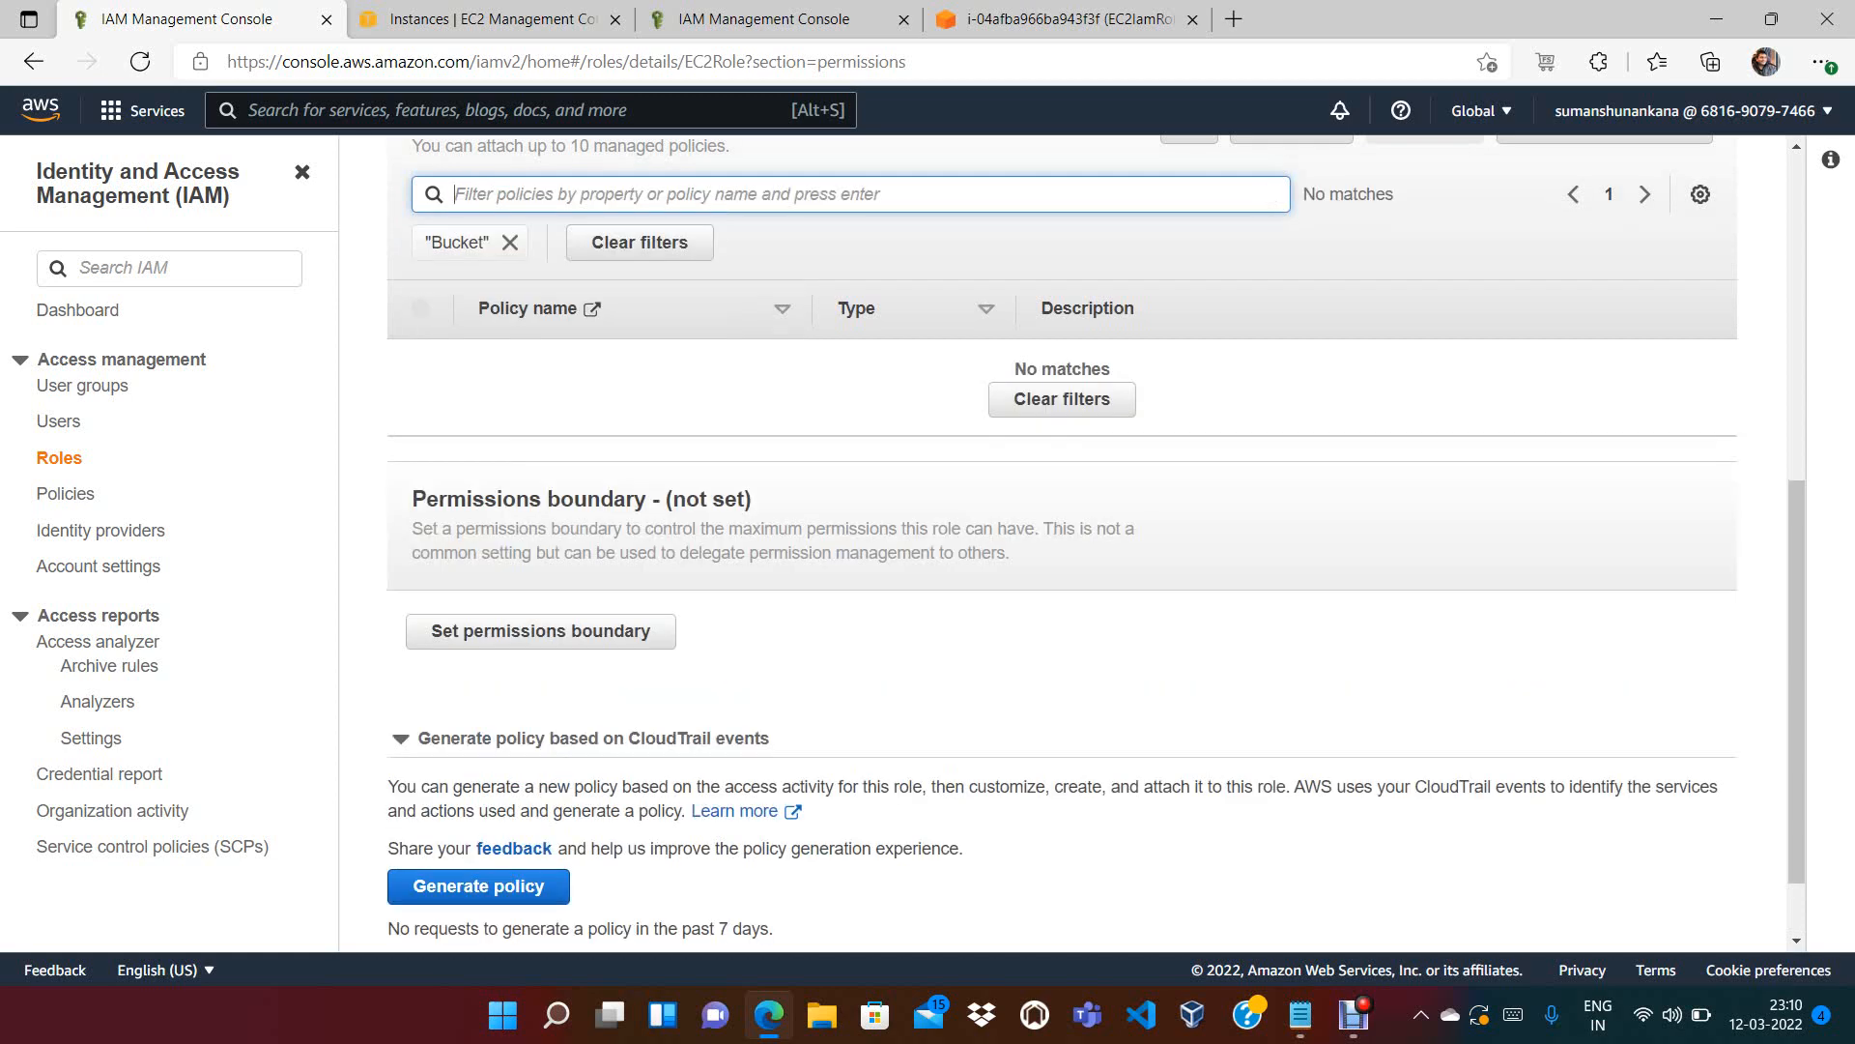
click(510, 242)
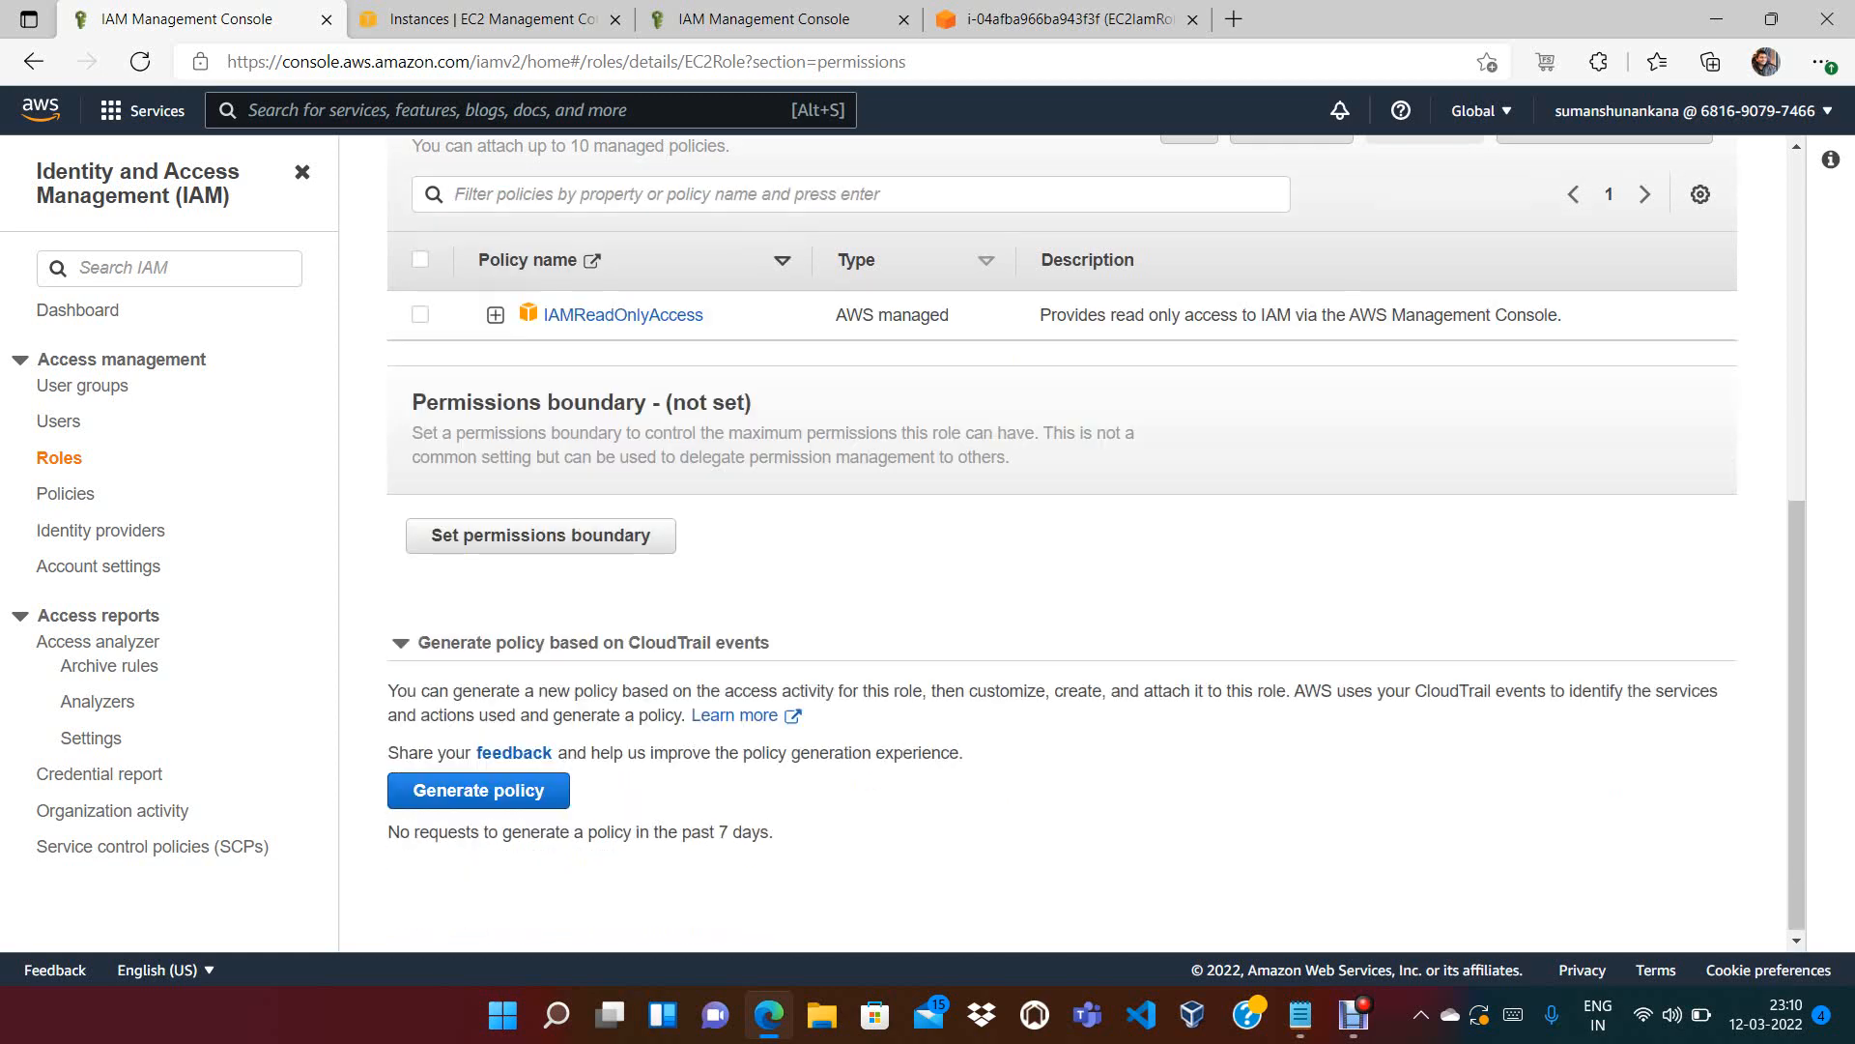
scroll(1096, 541, up, 4)
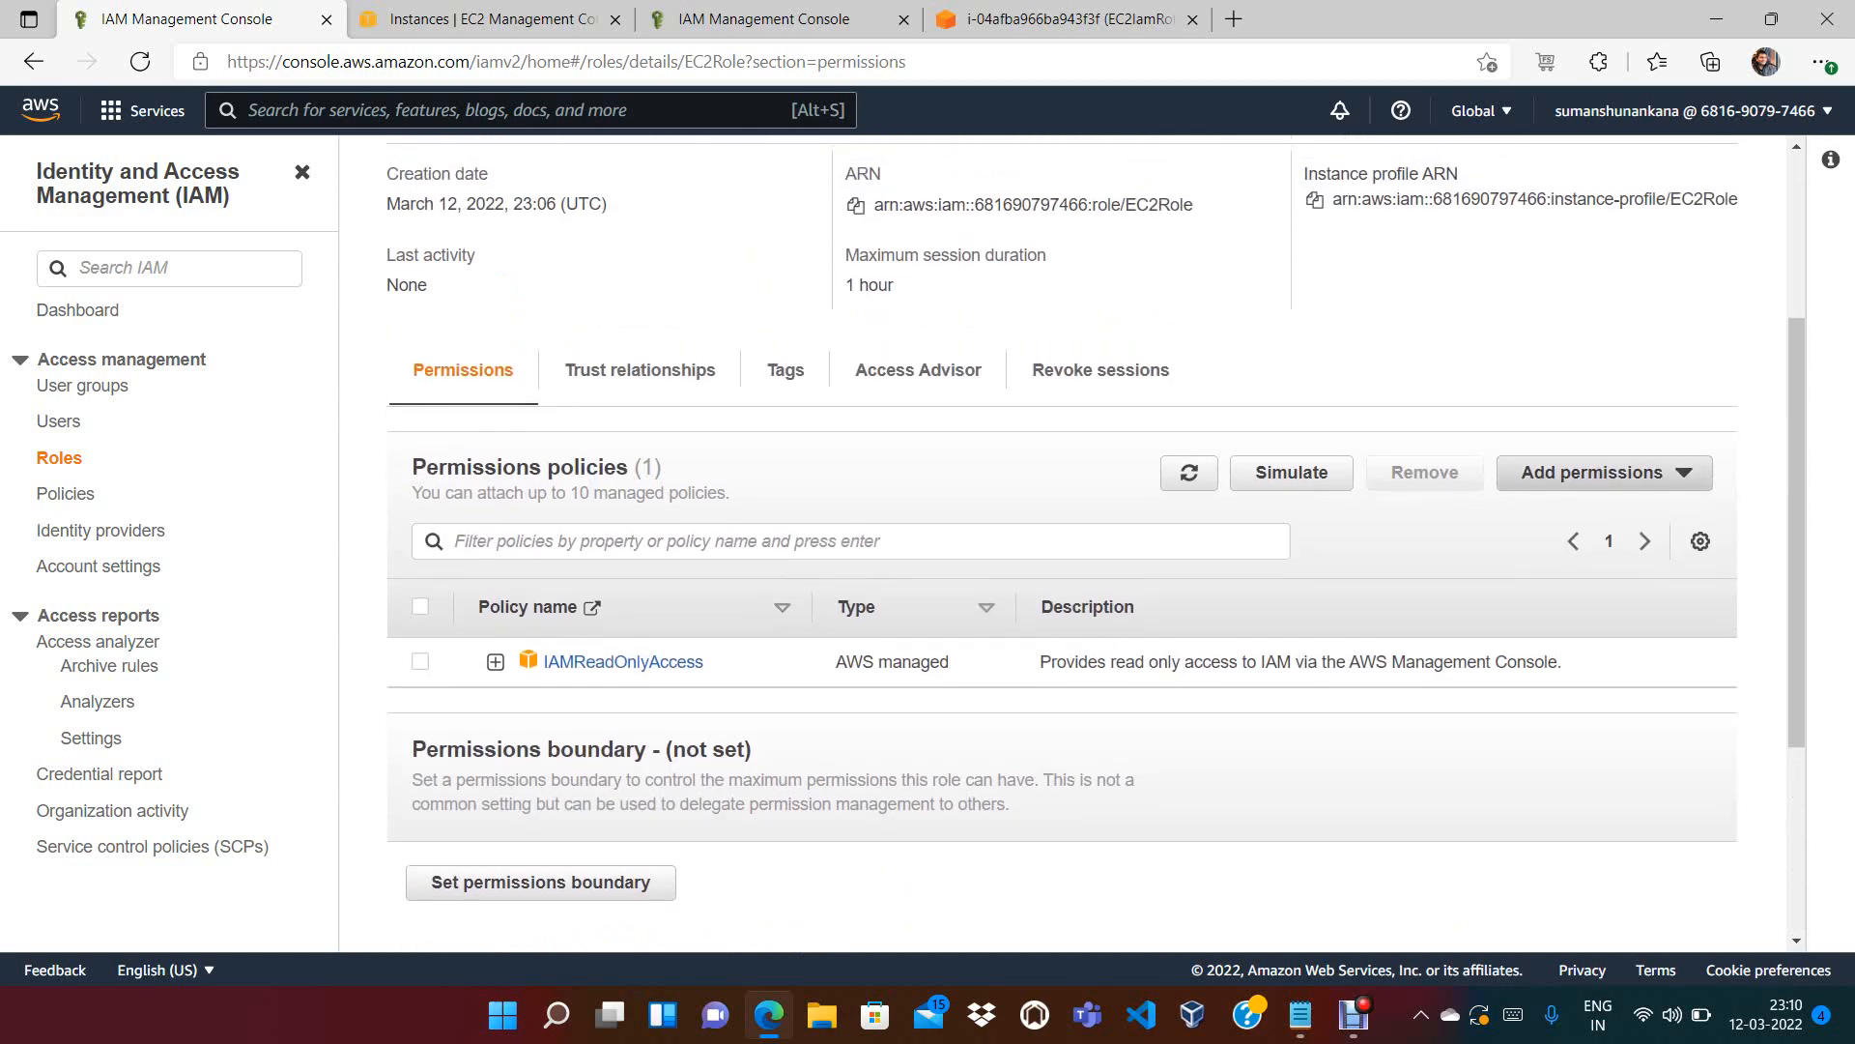
Filter the managed policies by 'S3' and tick AmazonS3FullAccess for EC2Role
click(1604, 473)
click(1578, 510)
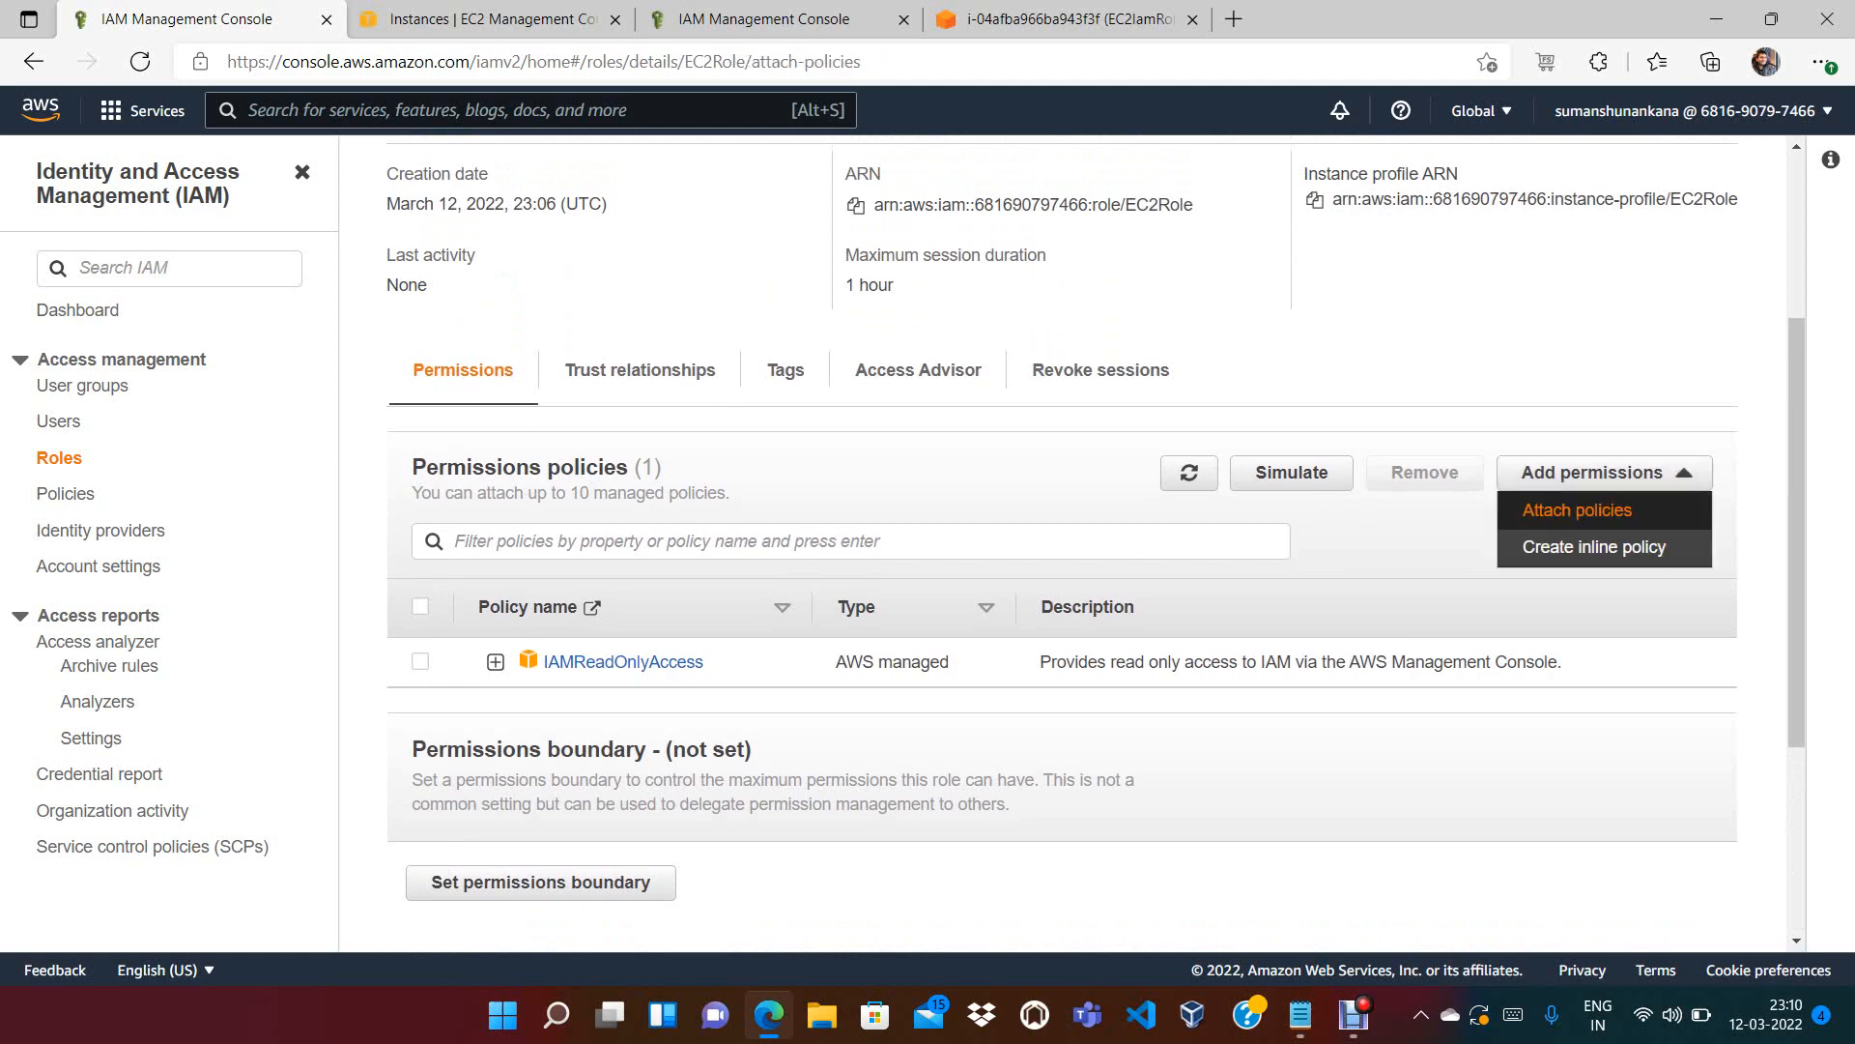
click(130, 553)
text(S3)
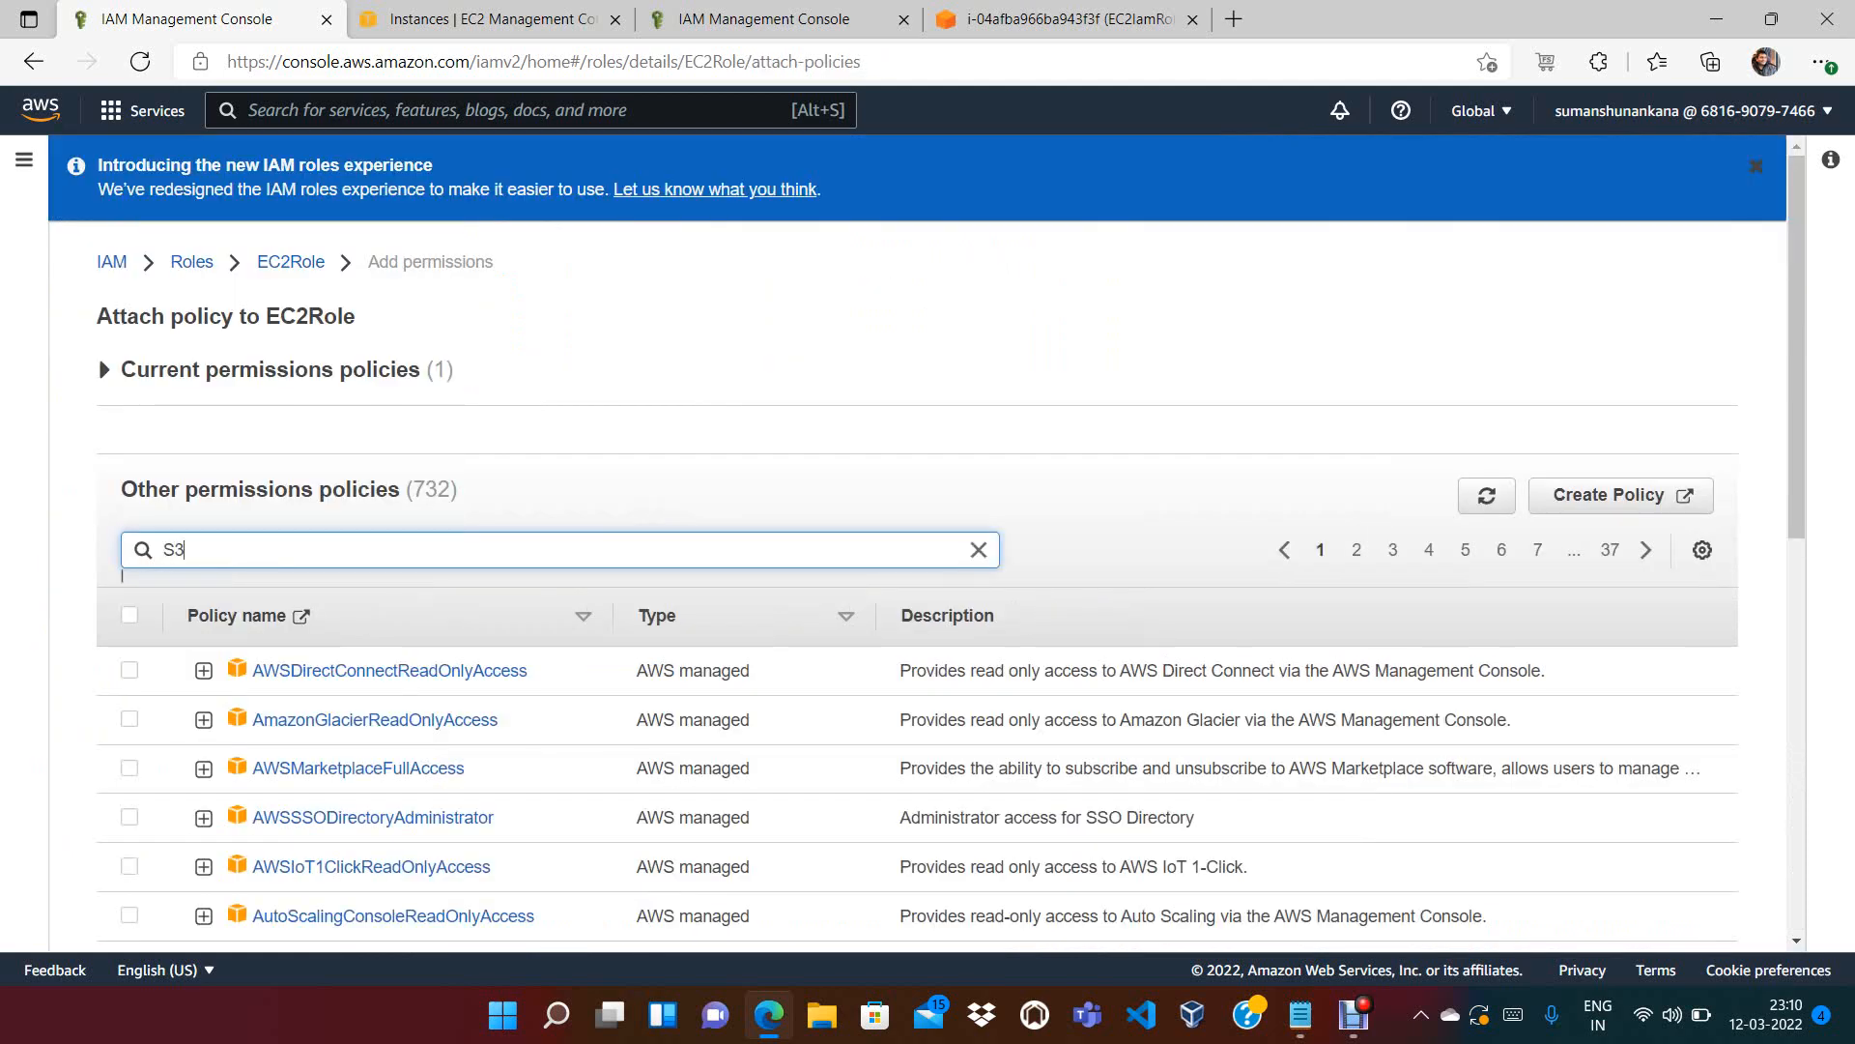
key(Return)
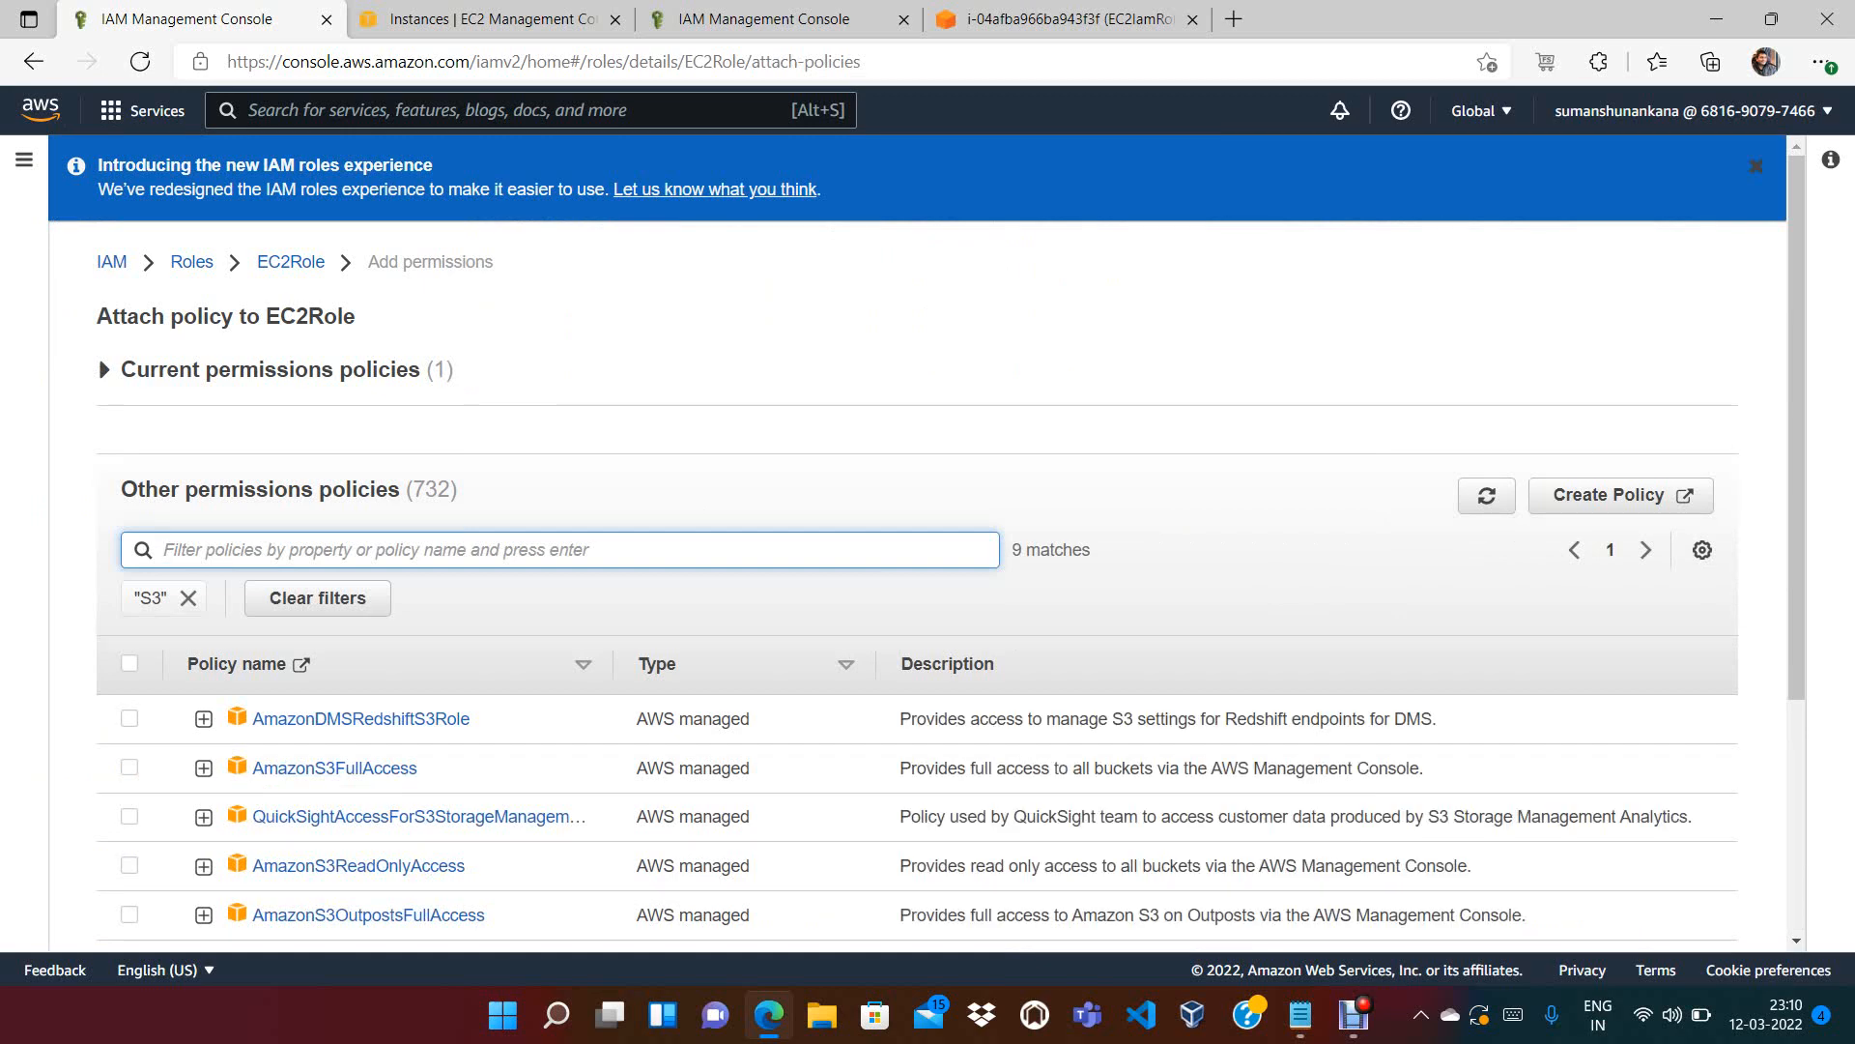
click(129, 767)
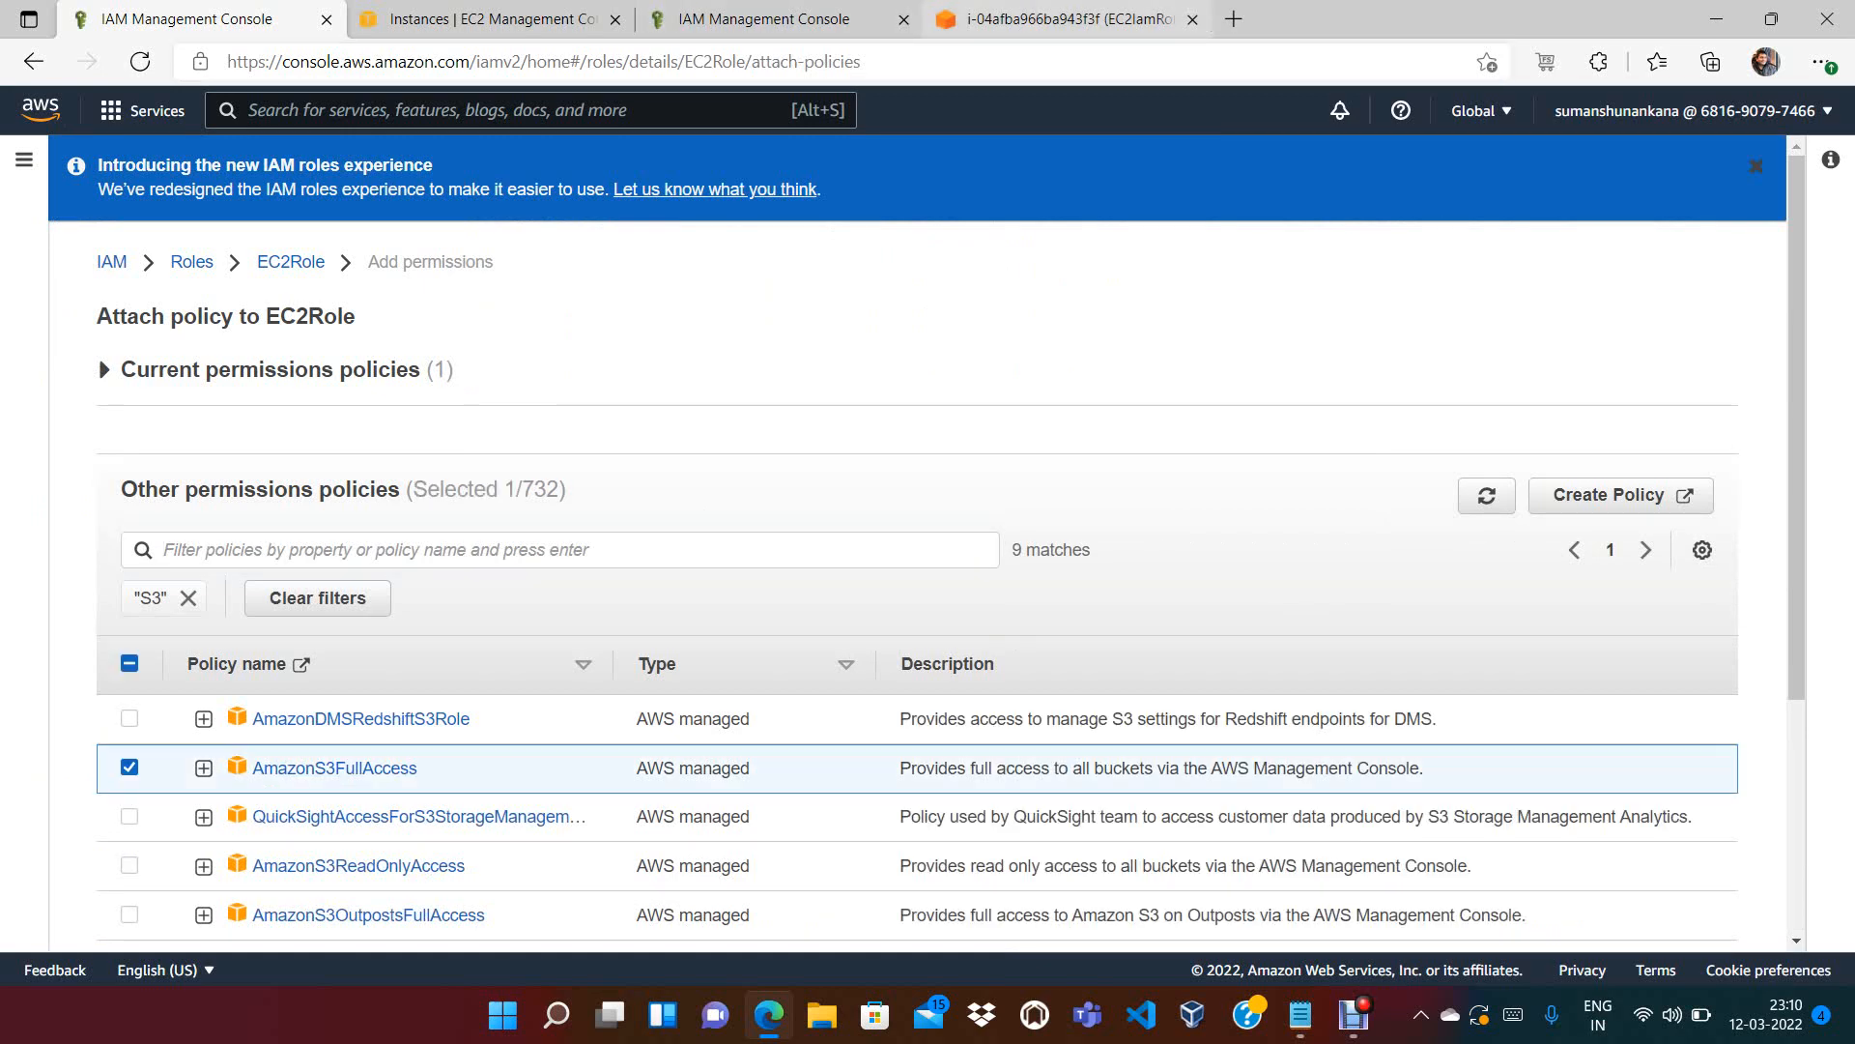
Glance over the terminal, instances and role tabs, then attach AmazonS3FullAccess to EC2Role
click(1069, 20)
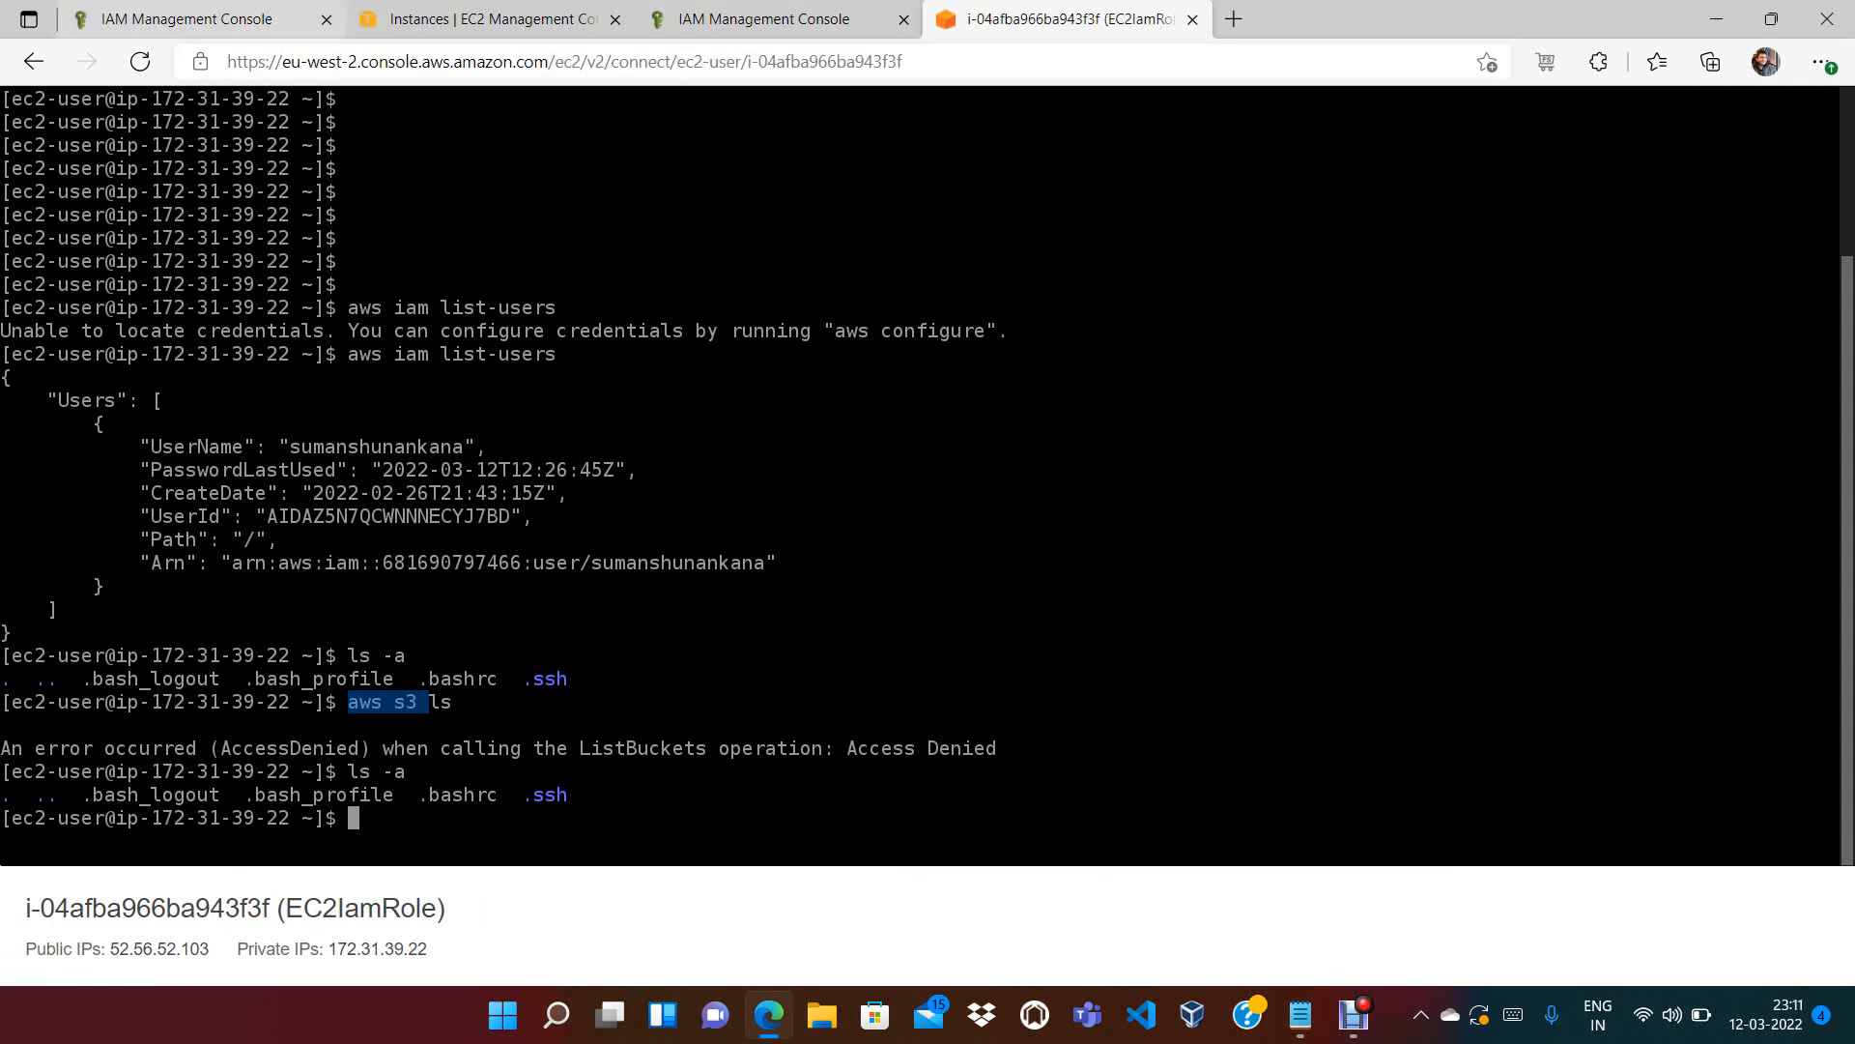
click(483, 20)
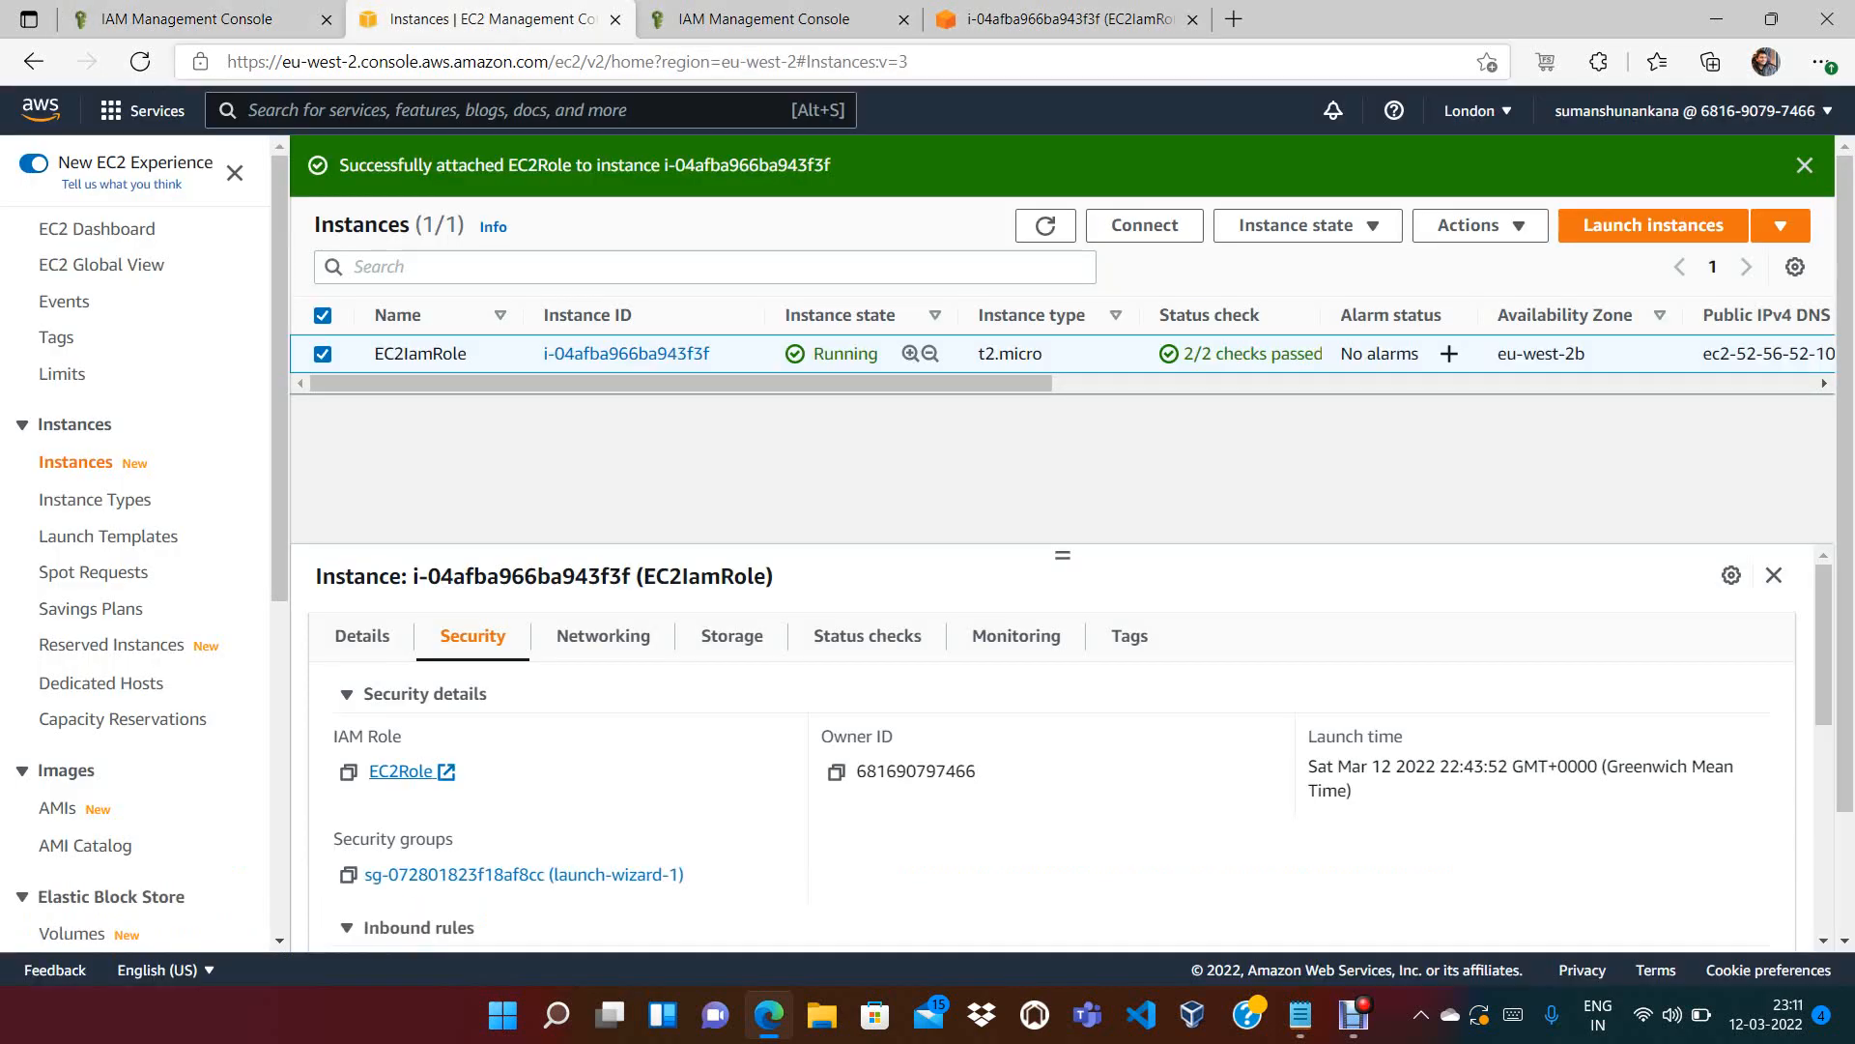
click(773, 19)
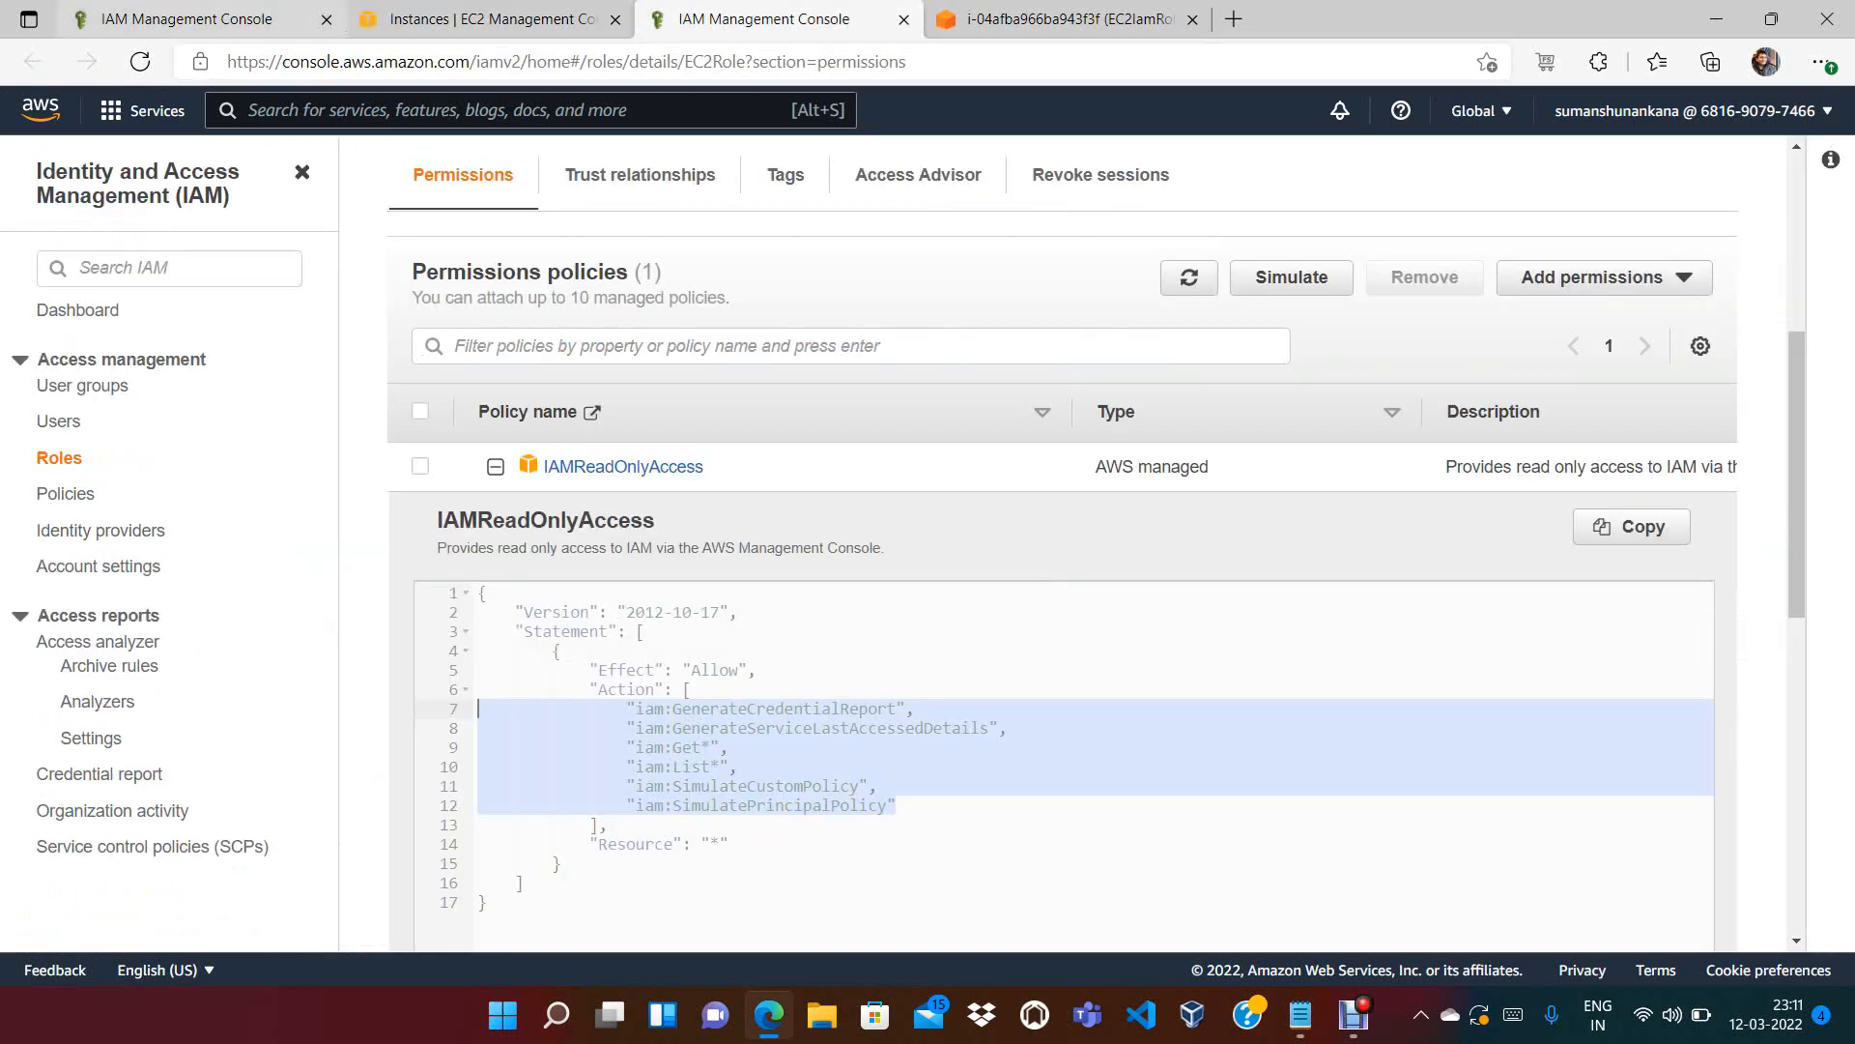
click(193, 20)
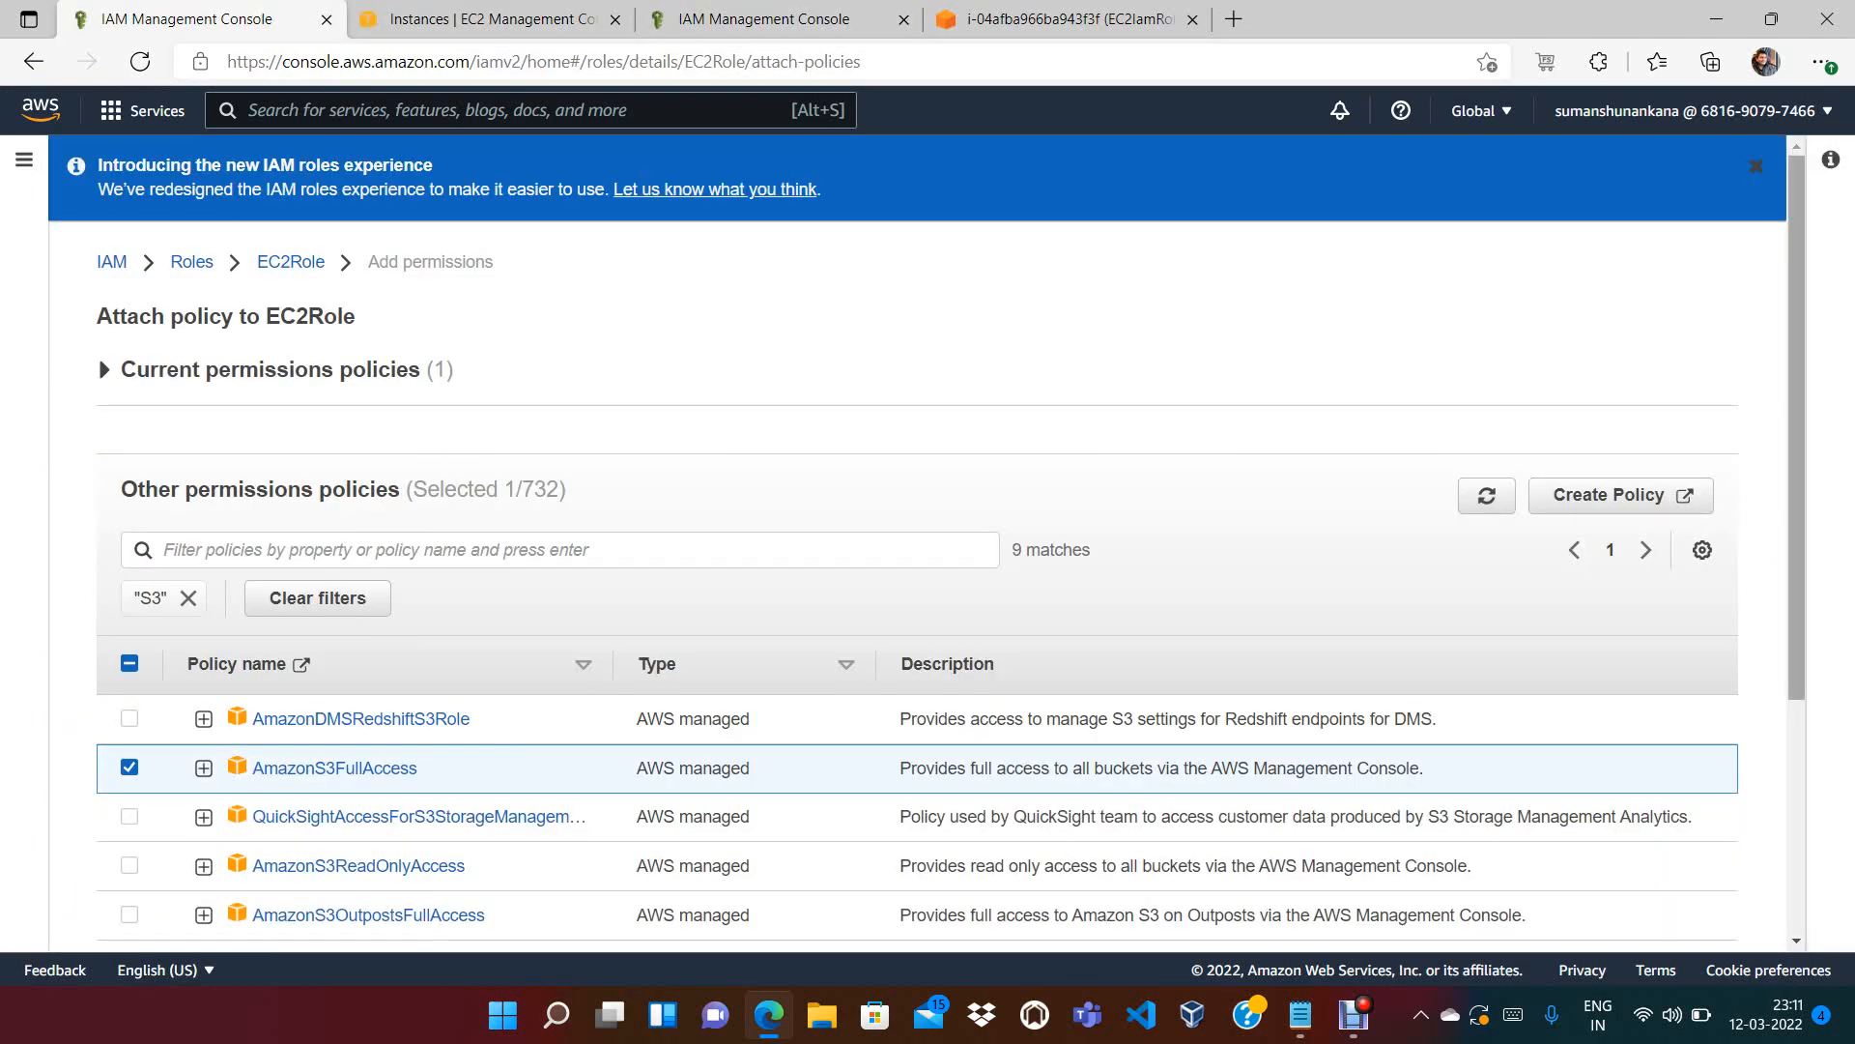
scroll(918, 541, down, 3)
click(1650, 890)
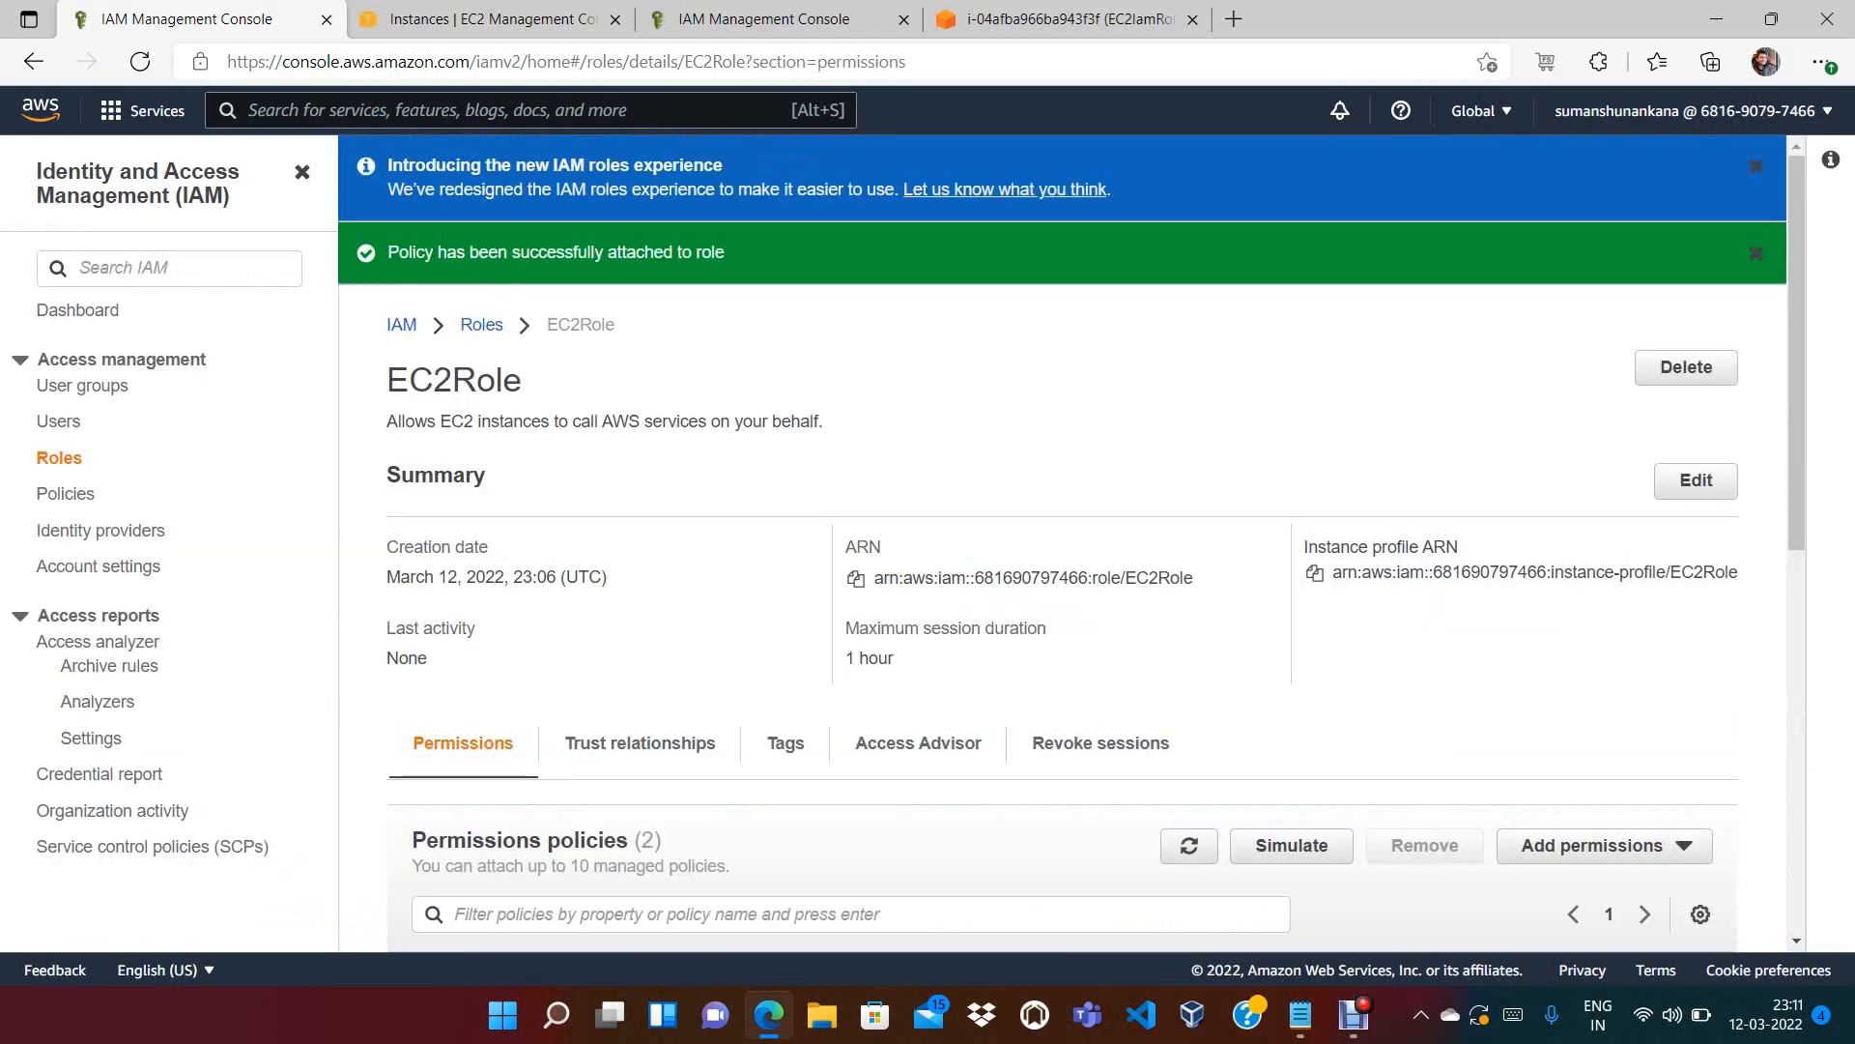
Reopen EC2Role, expand AmazonS3FullAccess's JSON and highlight its s3:* action
click(482, 325)
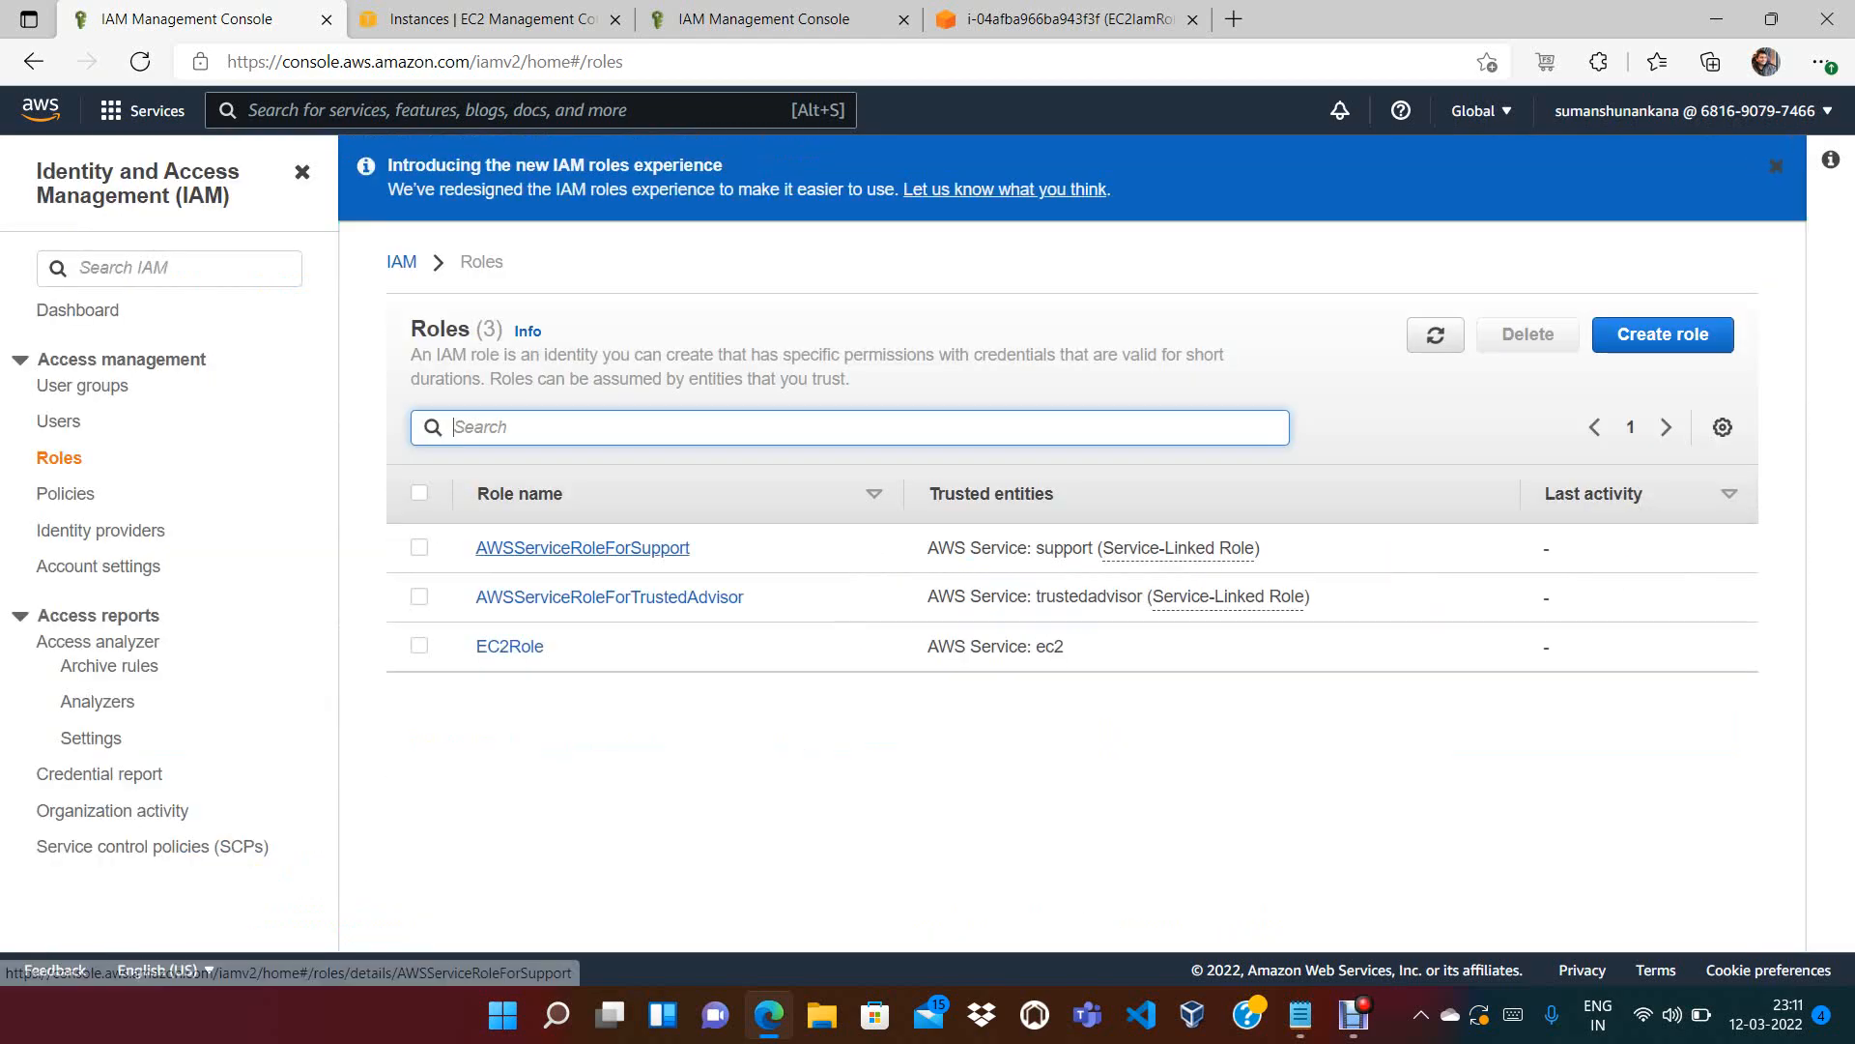
click(510, 646)
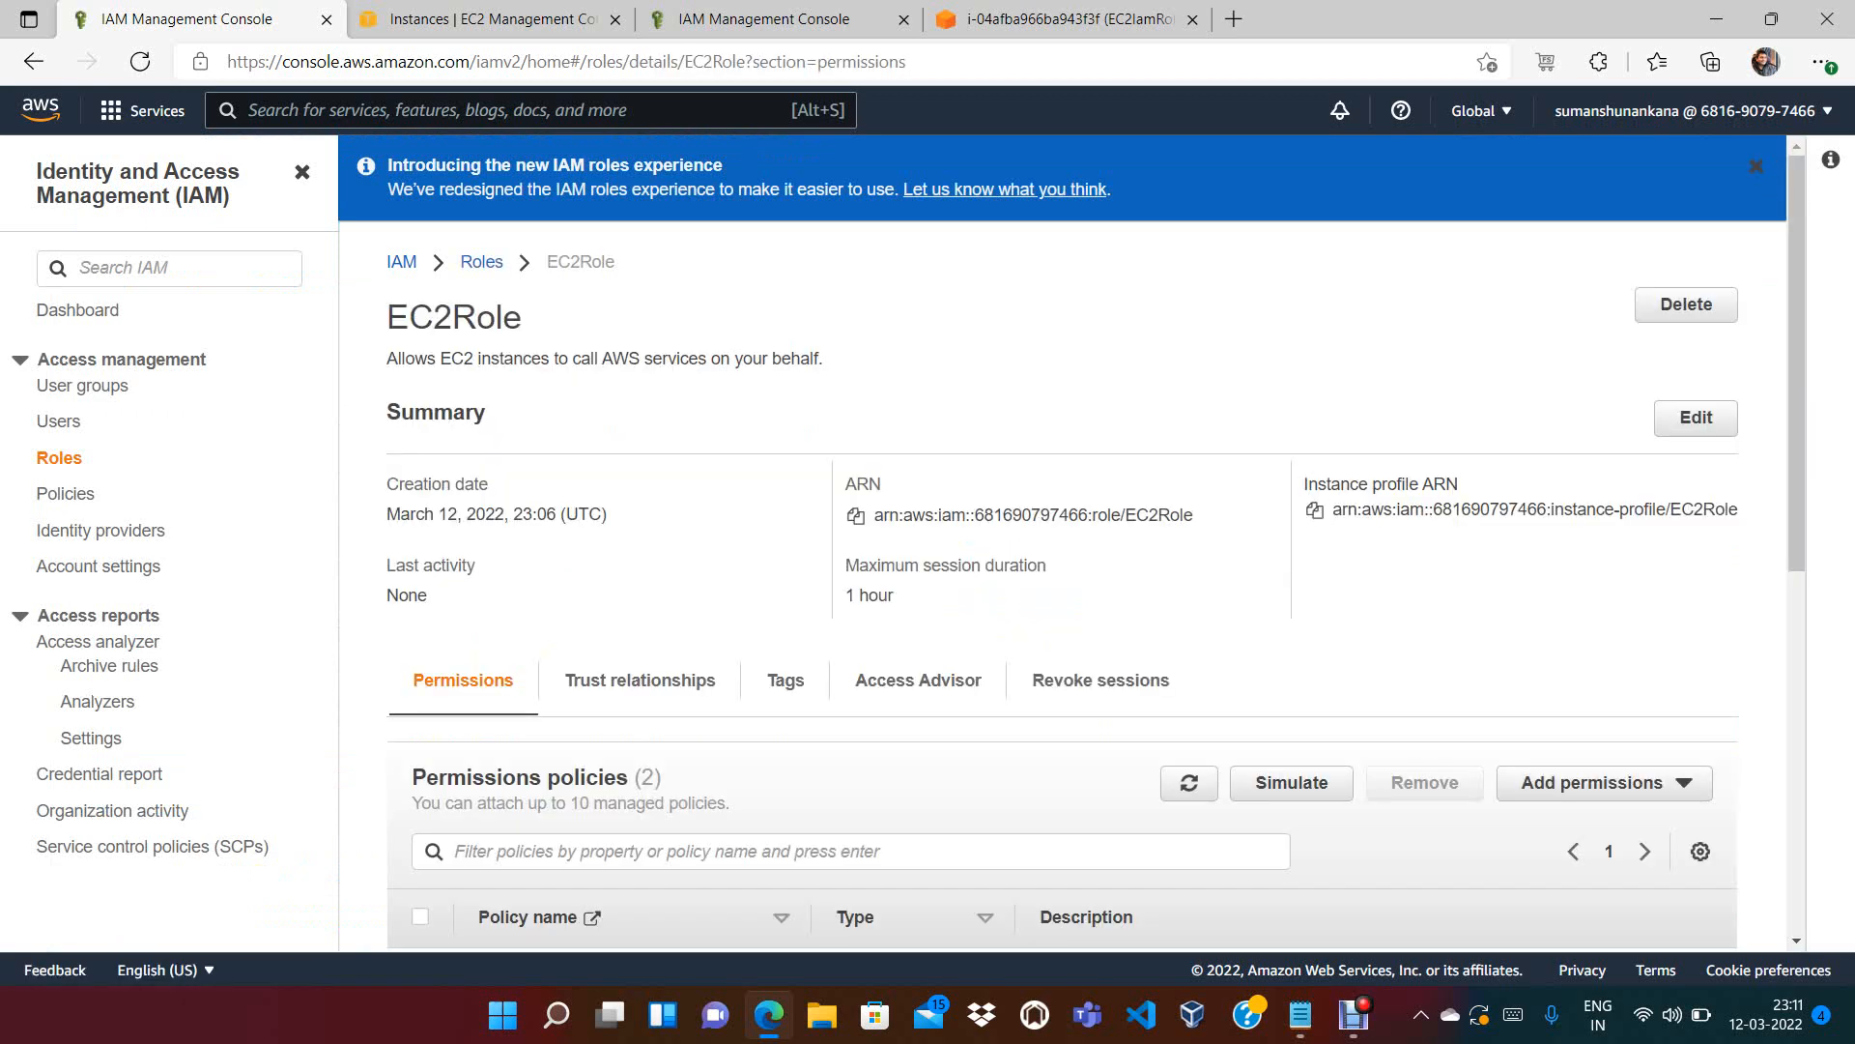
scroll(1071, 575, down, 1)
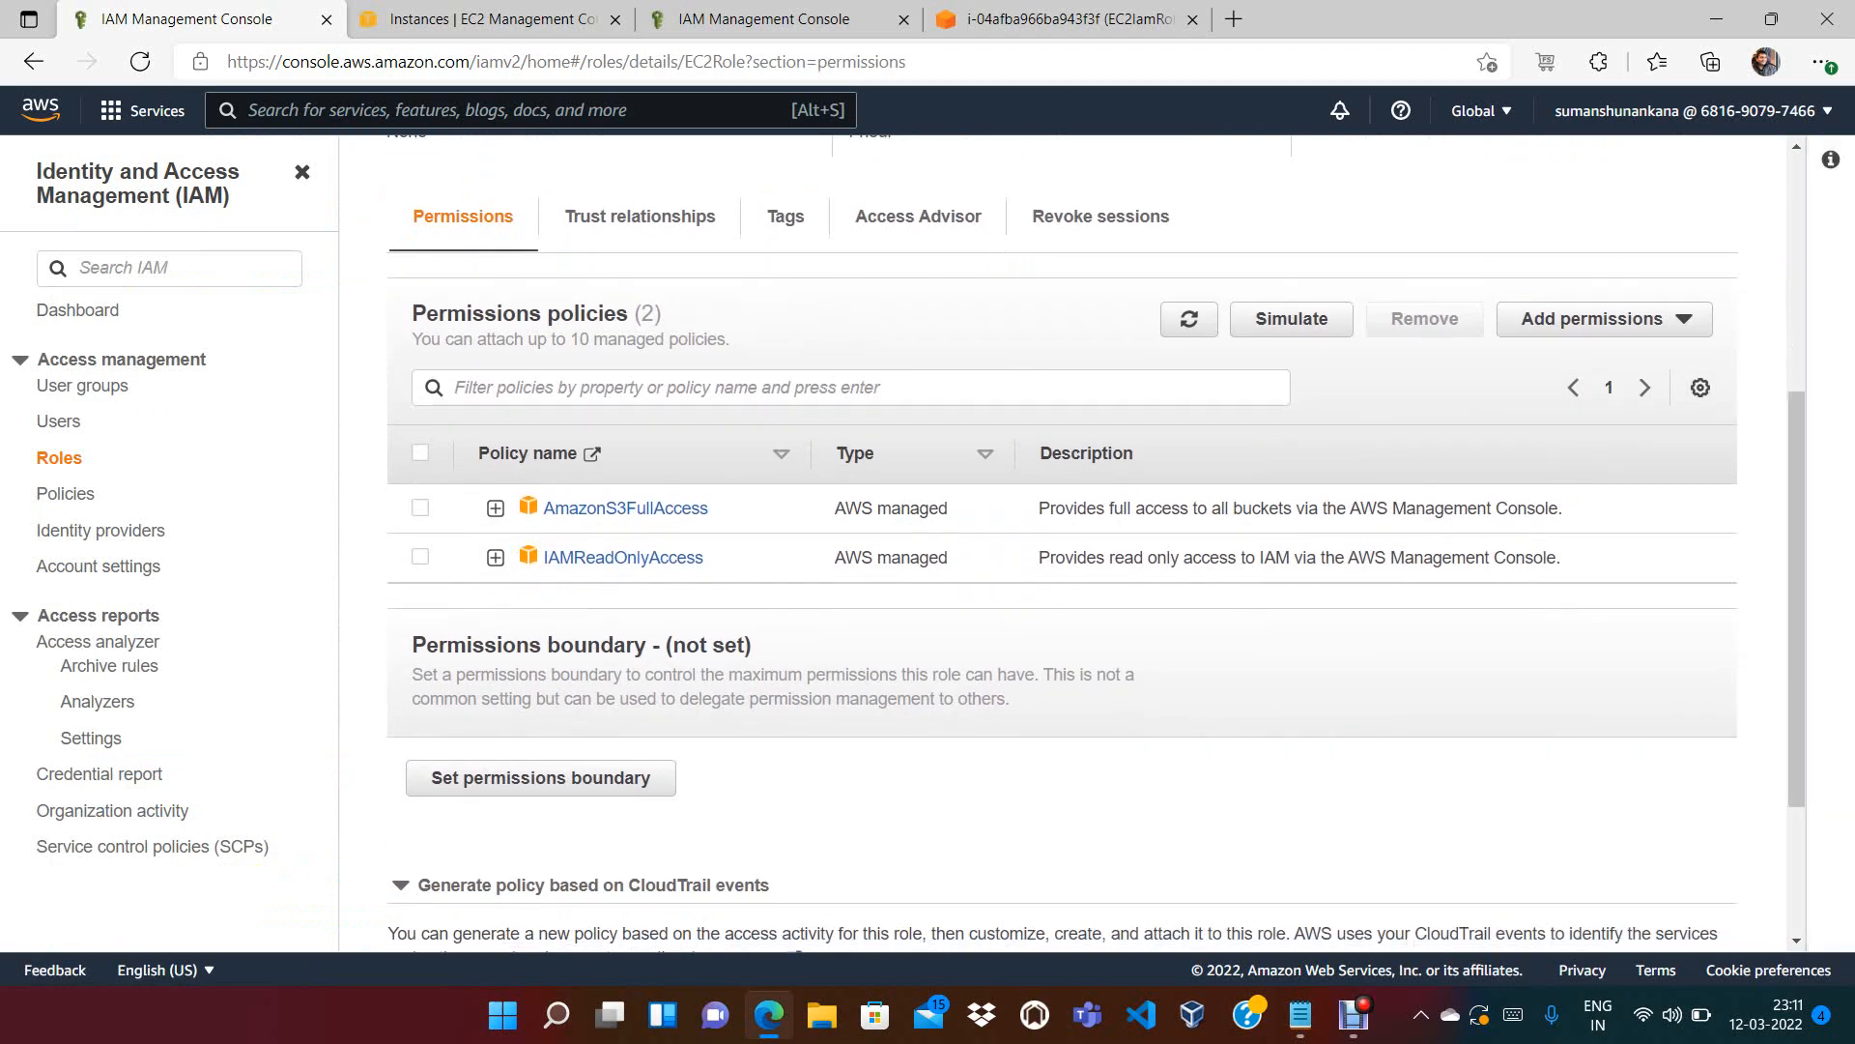
click(496, 558)
click(496, 508)
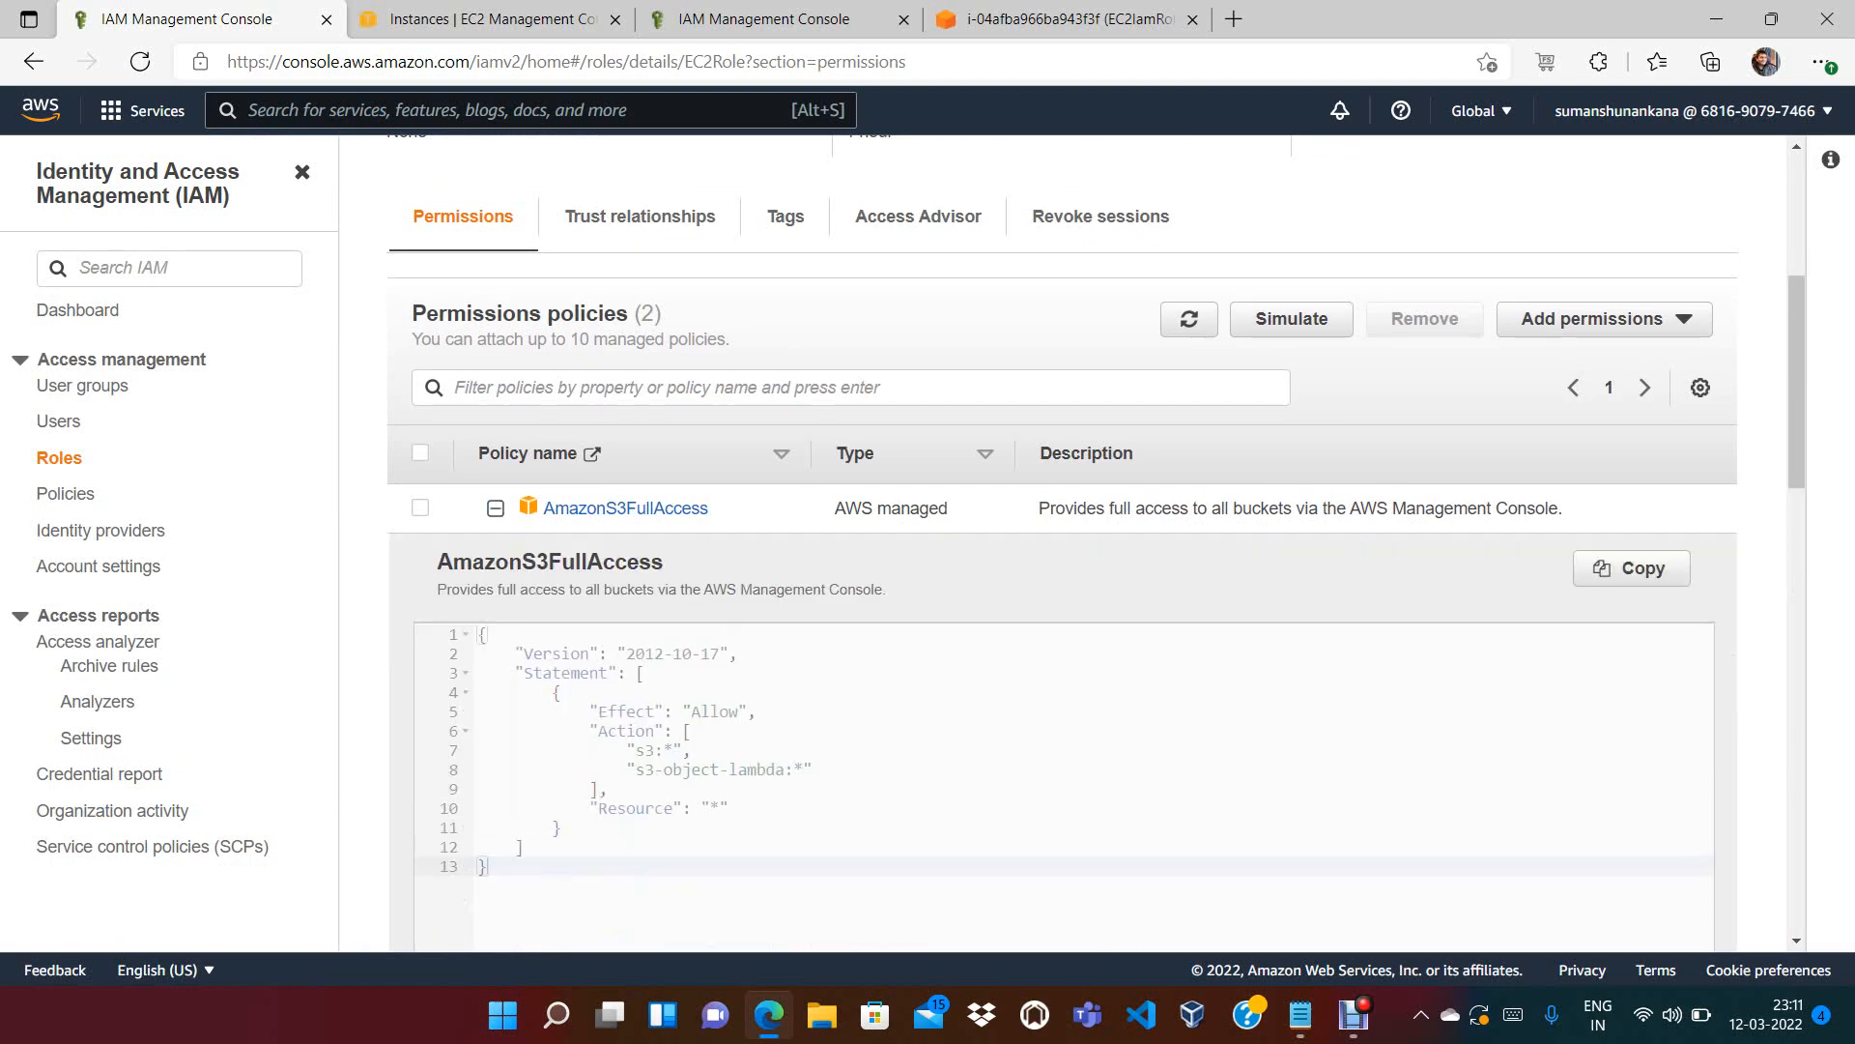
drag(635, 751, 693, 751)
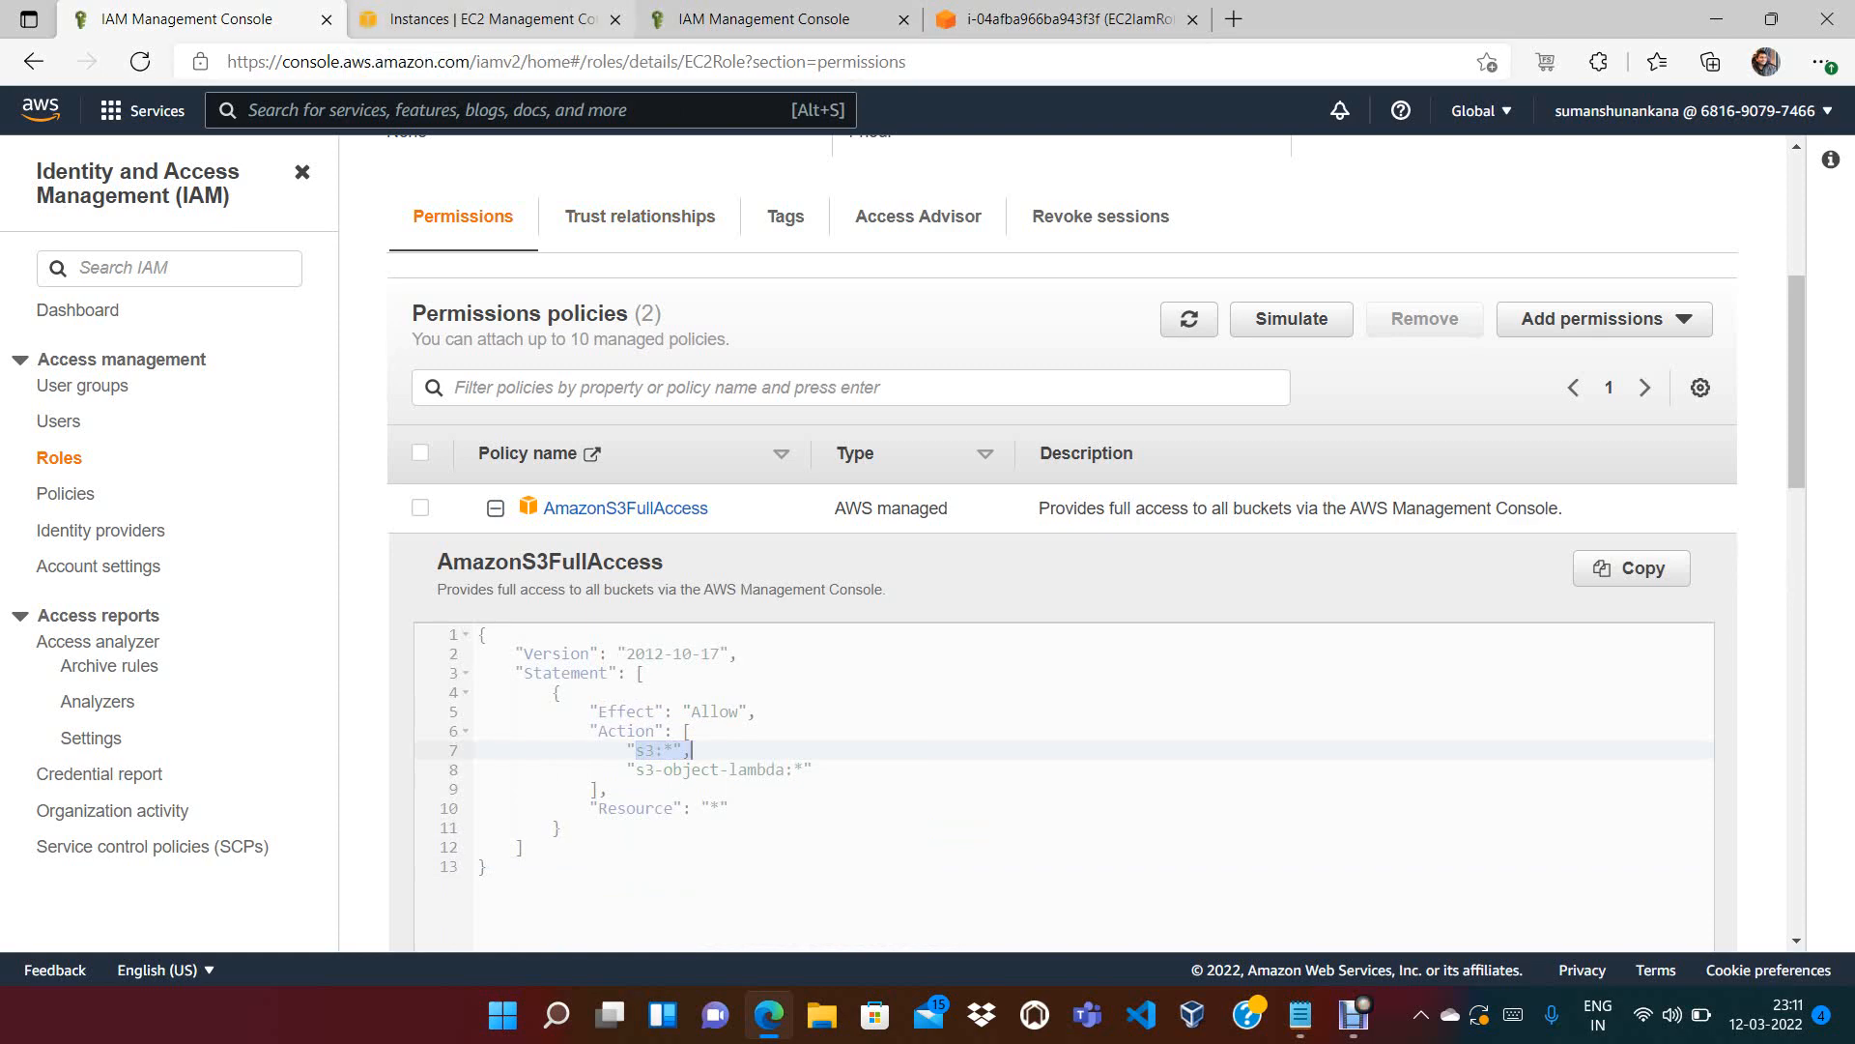
click(491, 19)
key(ctrl+Tab)
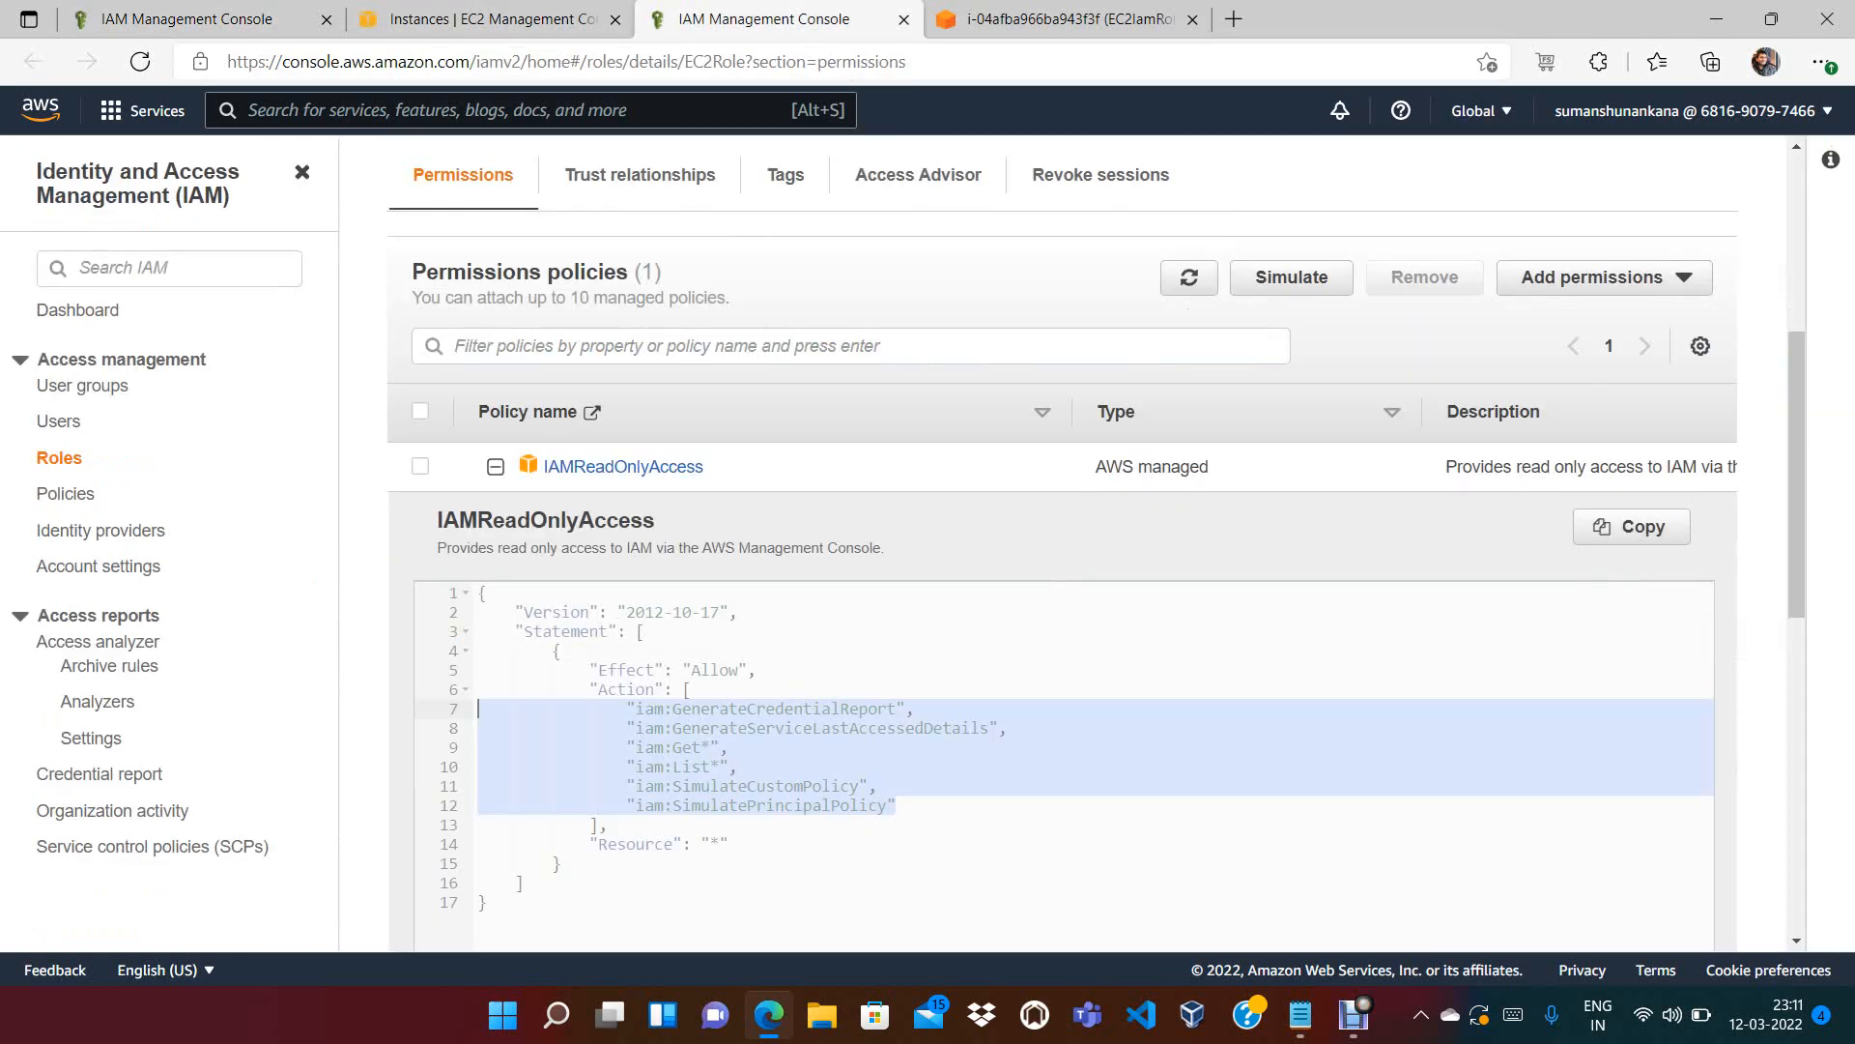
Rerun aws s3 ls on the instance, highlight the earlier AccessDenied error, and bring up Notepad
key(ctrl+Tab)
key(Up)
key(Up)
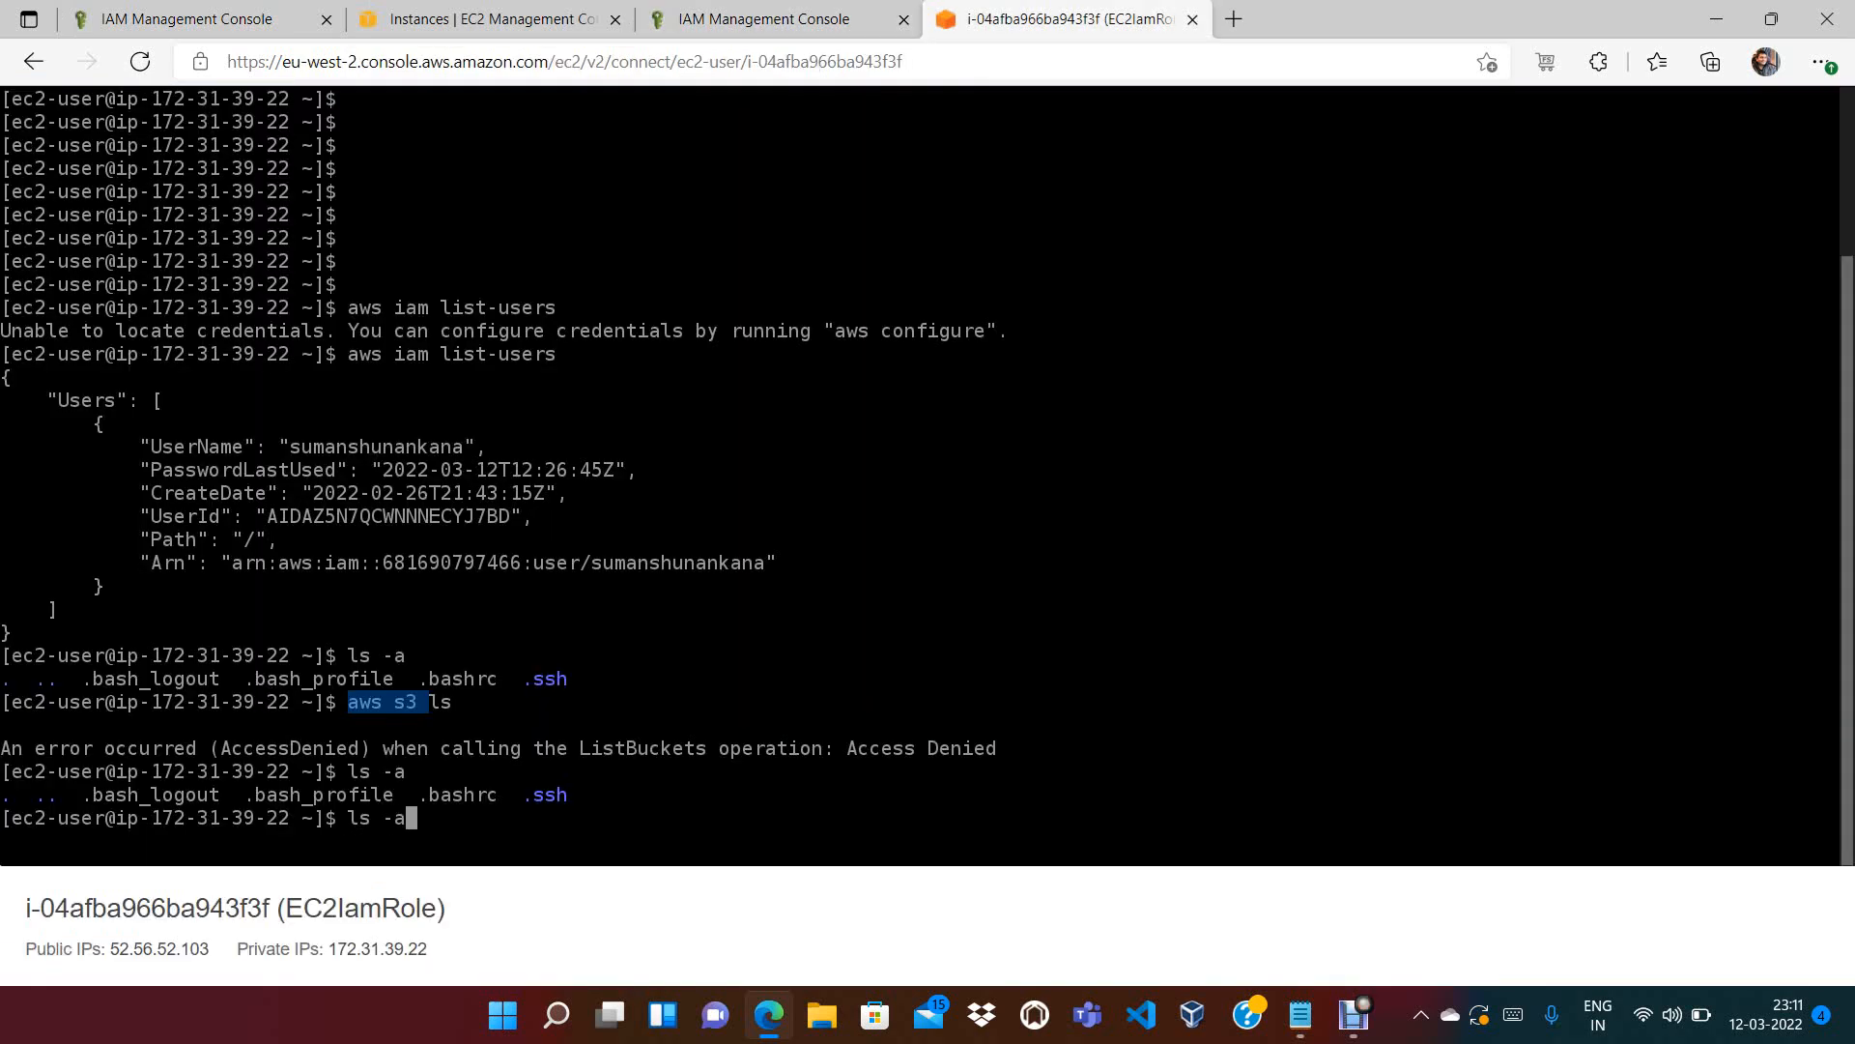
key(Return)
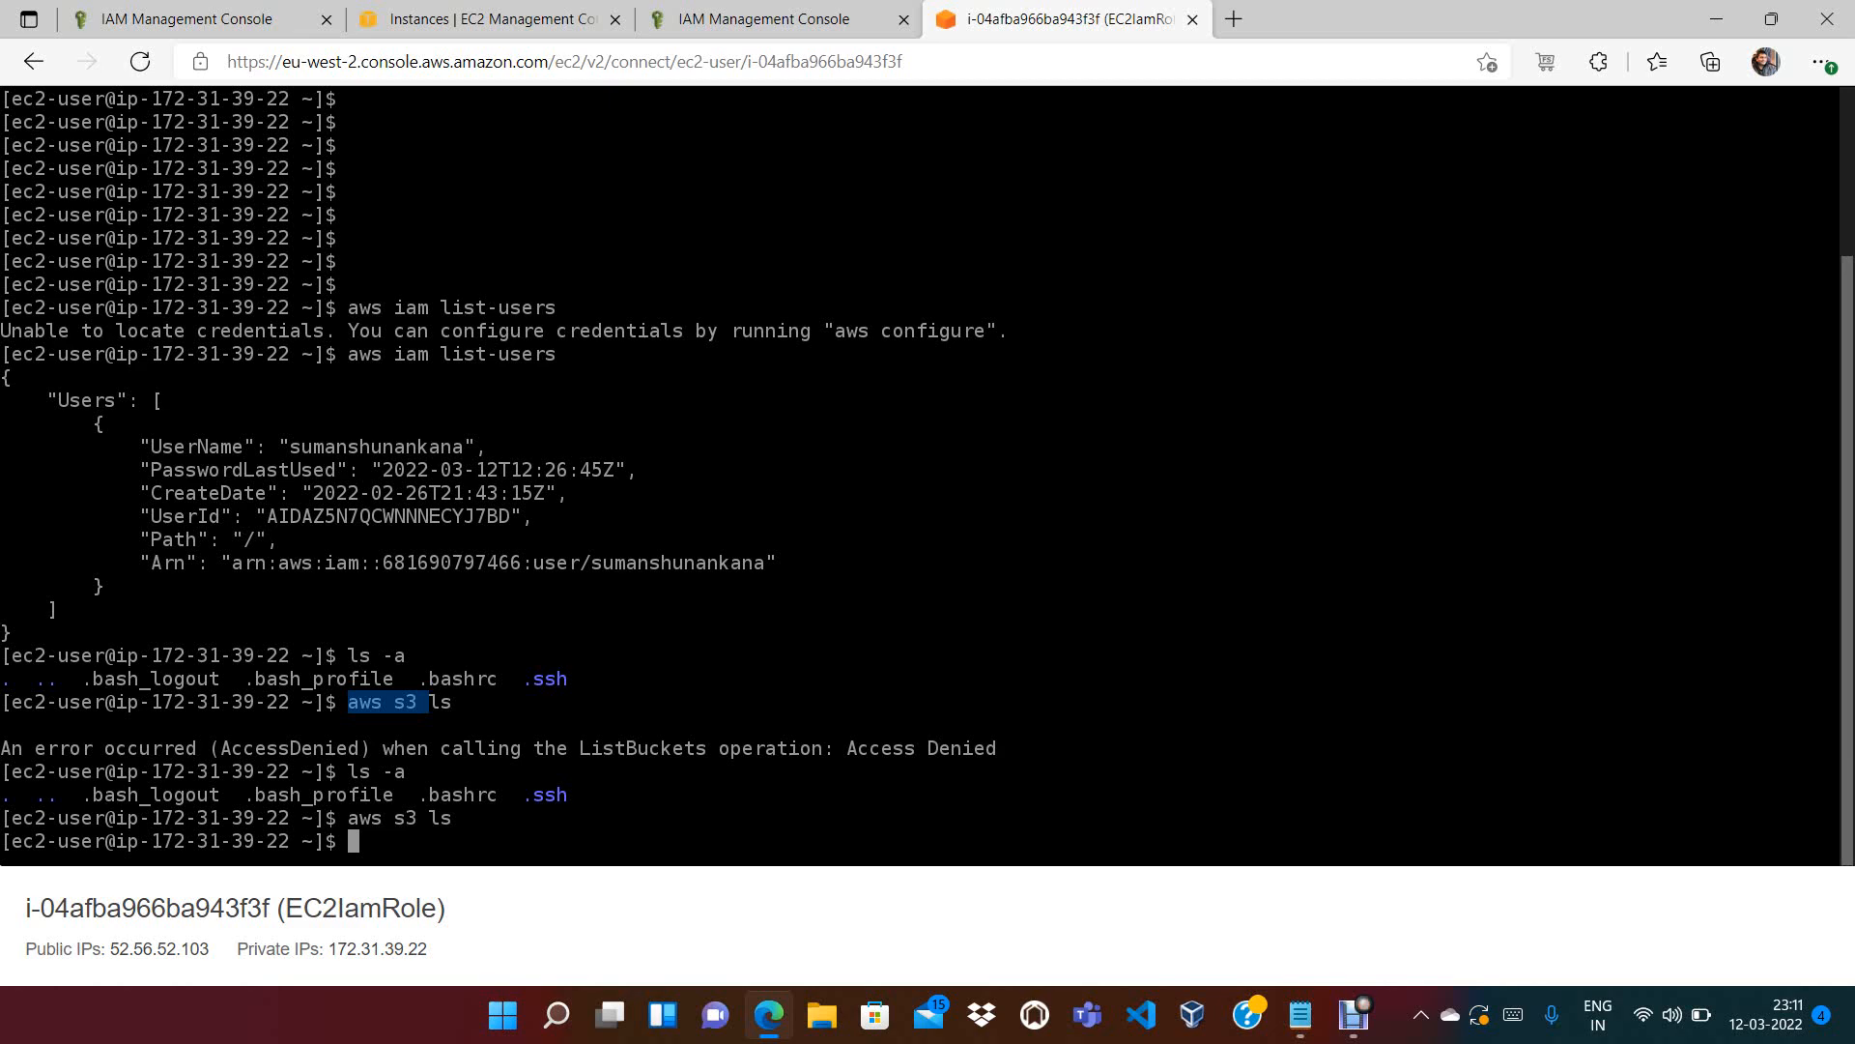
drag(221, 748, 359, 748)
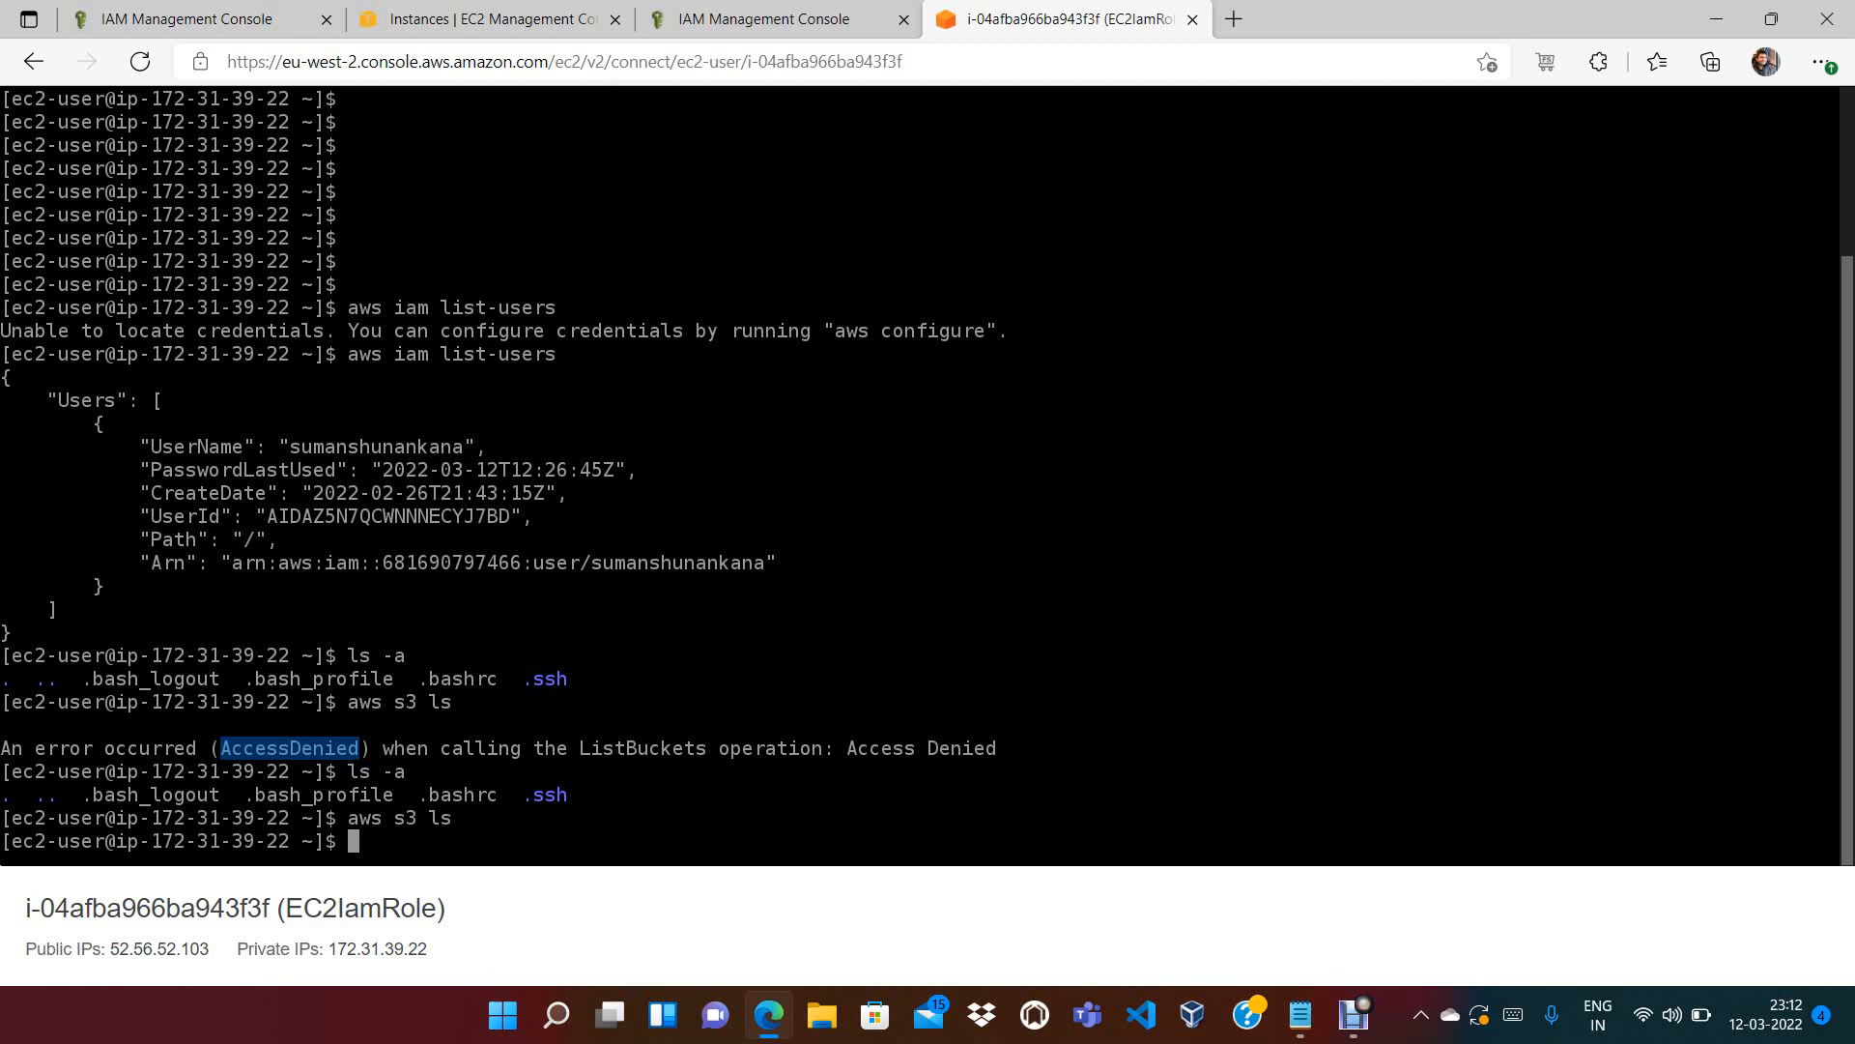
click(1300, 1015)
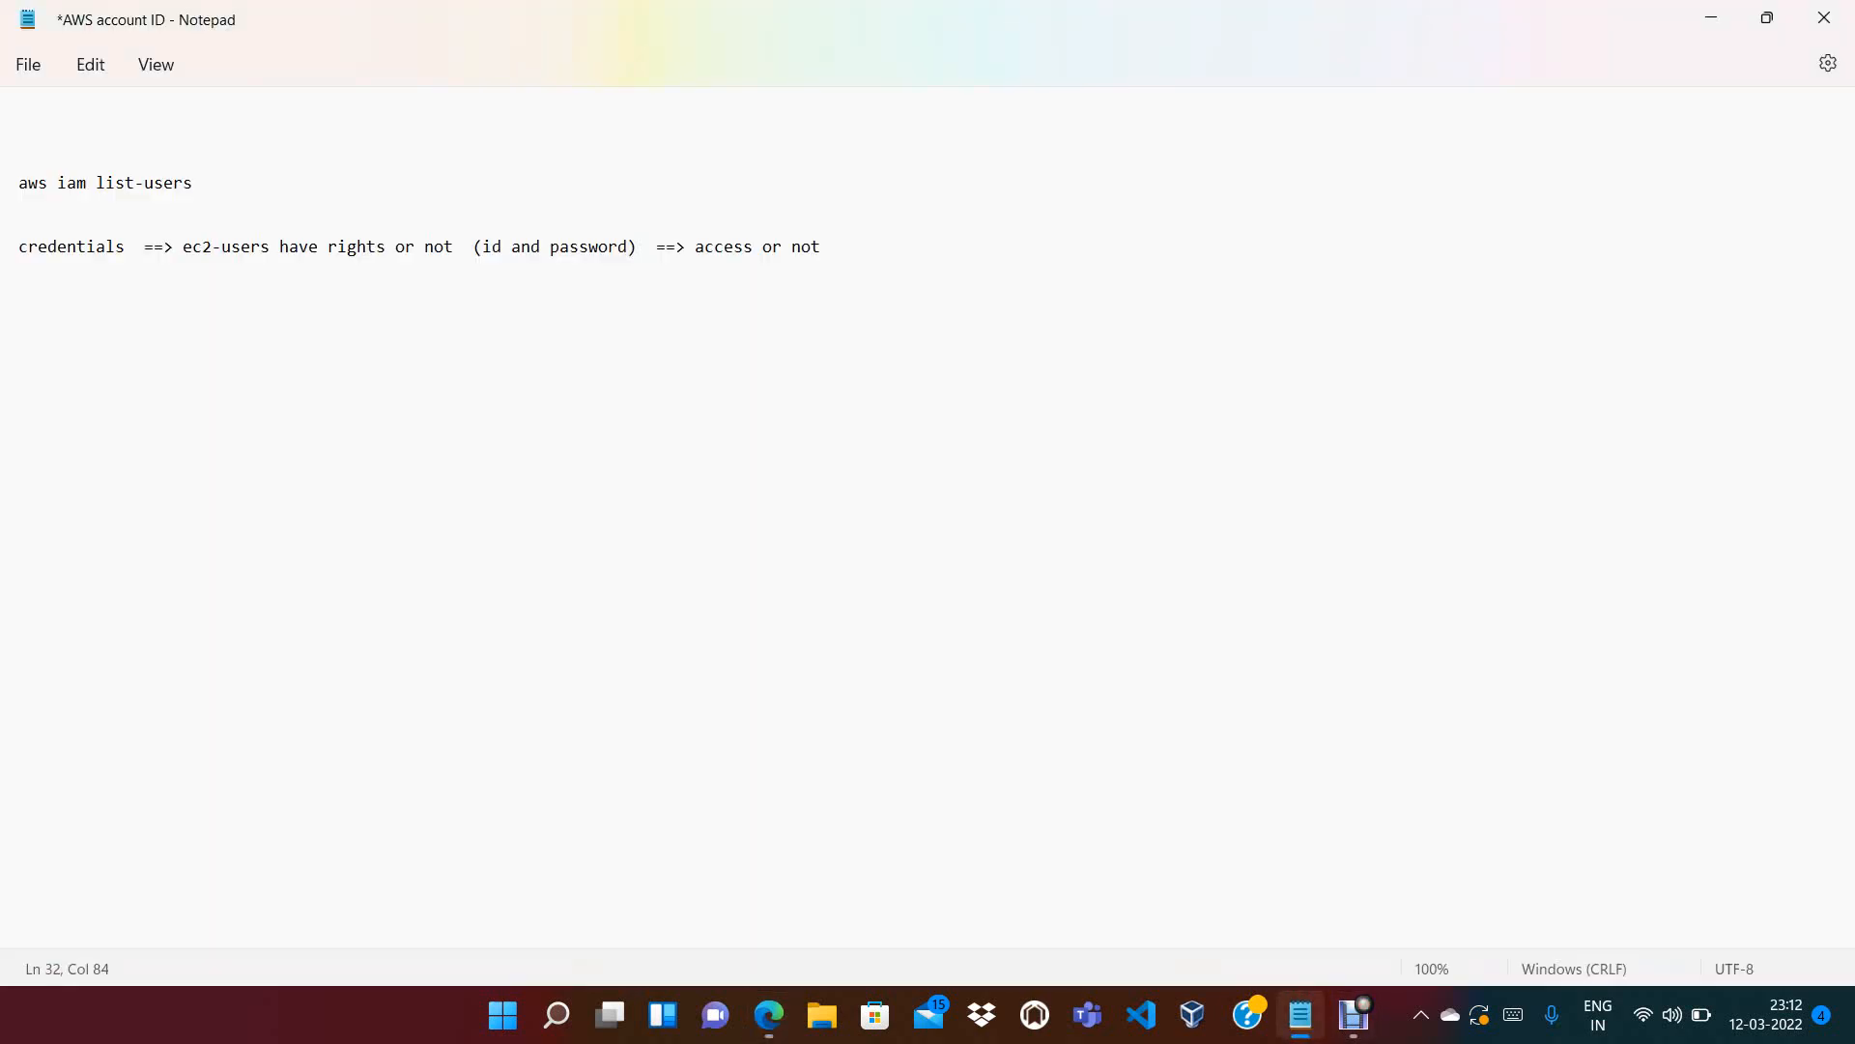
Review the stored access key ID and secret access key lines in the Notepad notes
click(20, 438)
key(Up)
key(Up)
key(Up)
key(Up)
key(Up)
key(Up)
key(Up)
key(Up)
key(Up)
key(Up)
key(Up)
key(Up)
key(Up)
key(Up)
key(Up)
key(Up)
key(Up)
key(Up)
key(Up)
key(Up)
key(Up)
key(Up)
key(Up)
key(Up)
key(Up)
key(Up)
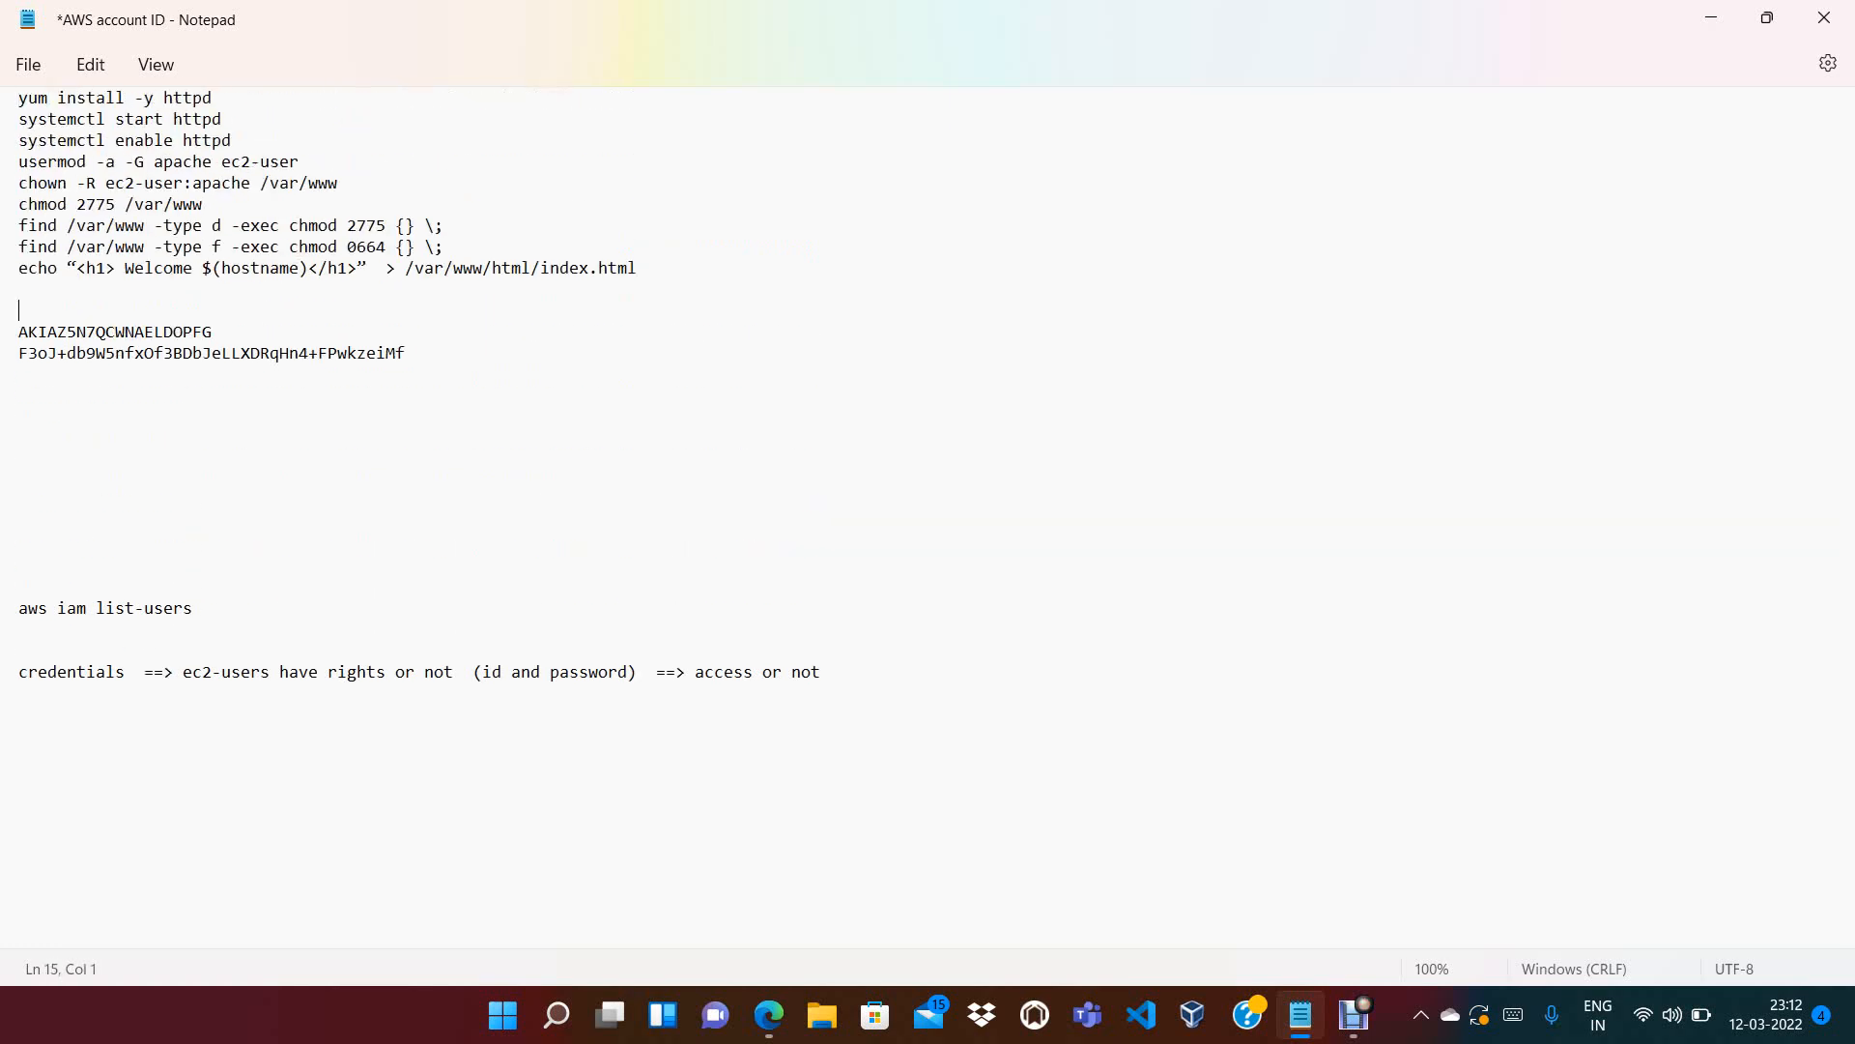
key(Down)
key(shift+End)
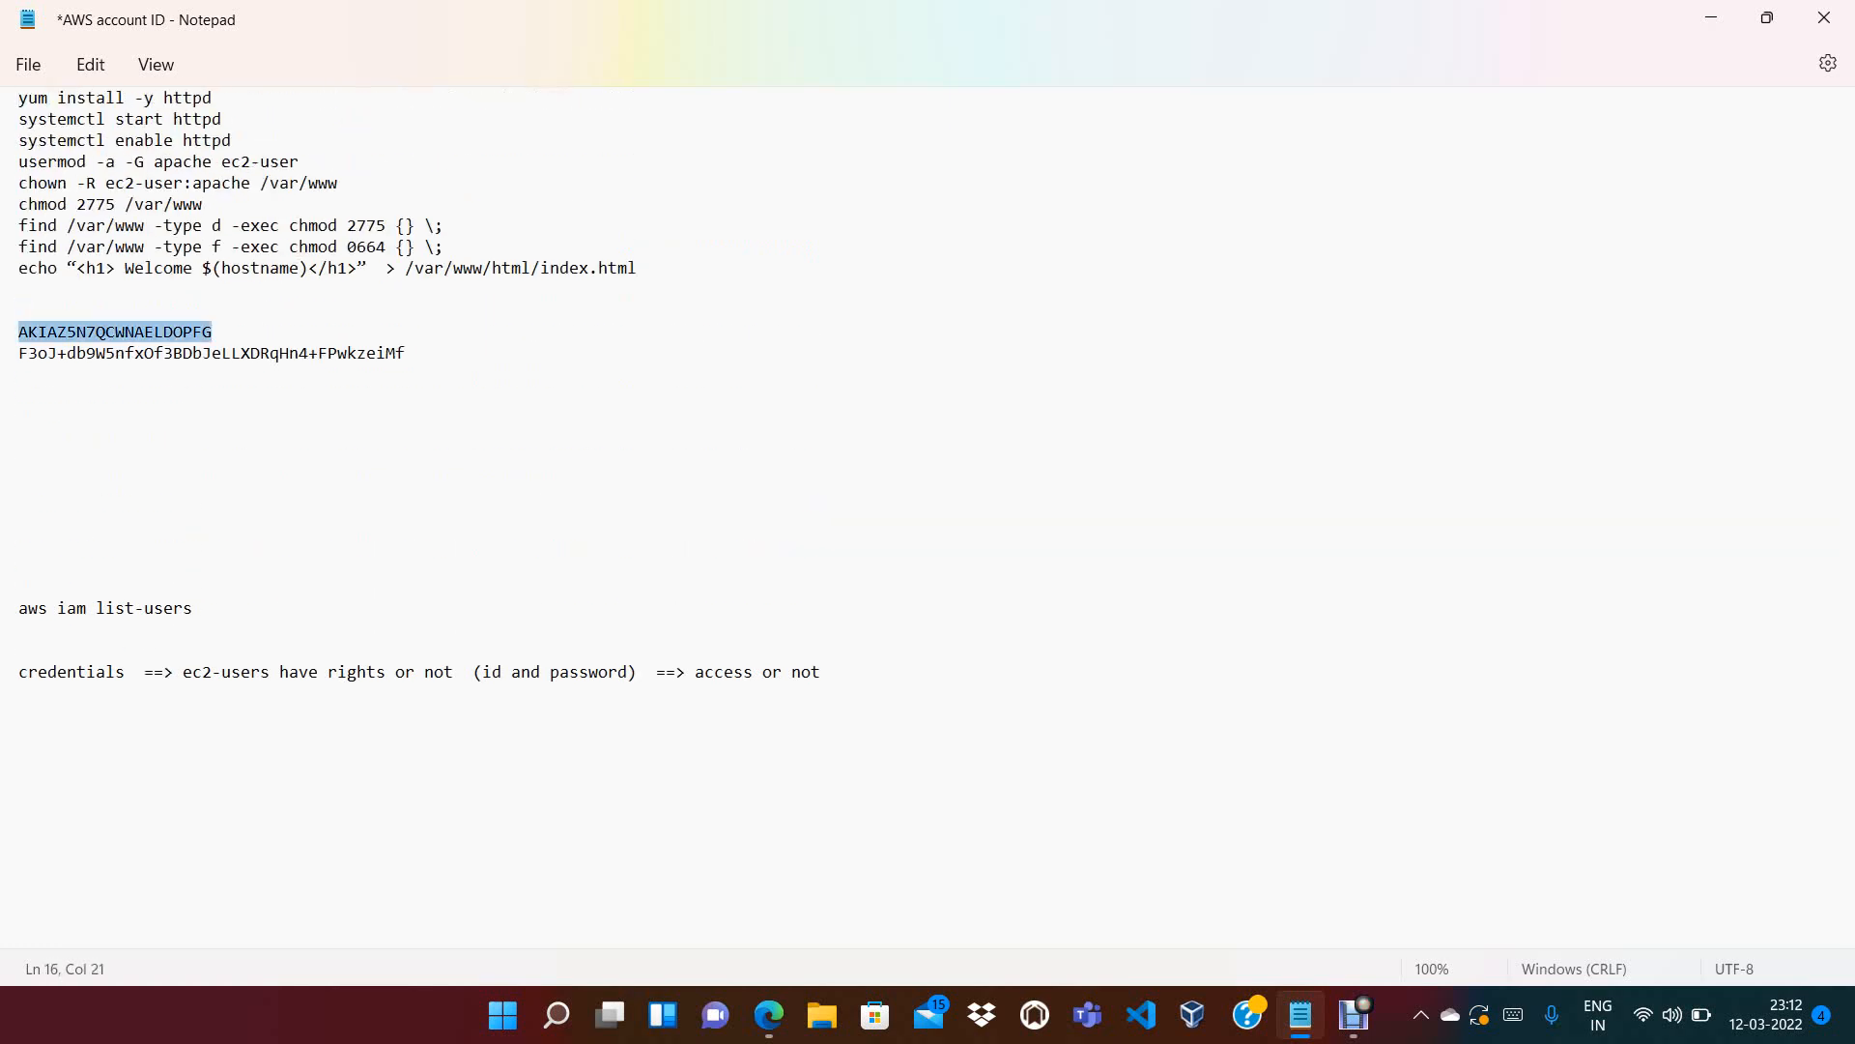
key(Down)
key(Down)
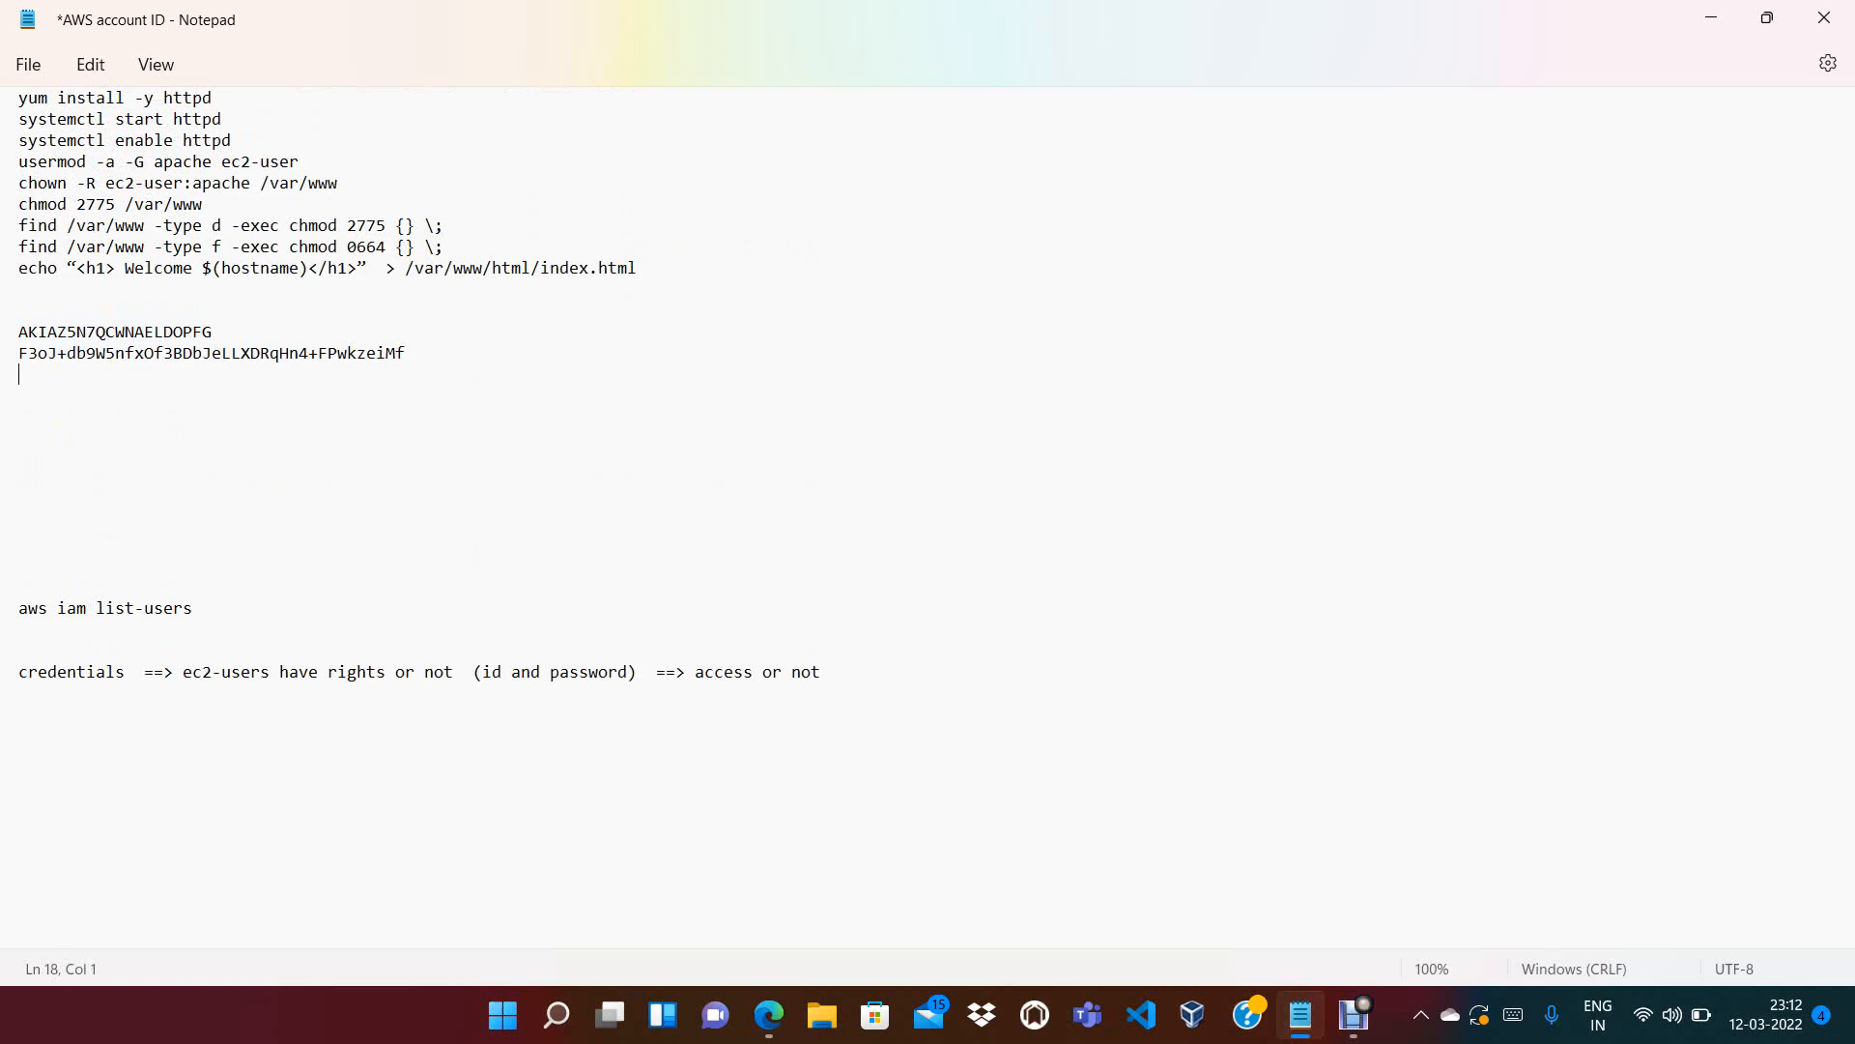
drag(213, 332, 38, 331)
click(86, 353)
double_click(86, 353)
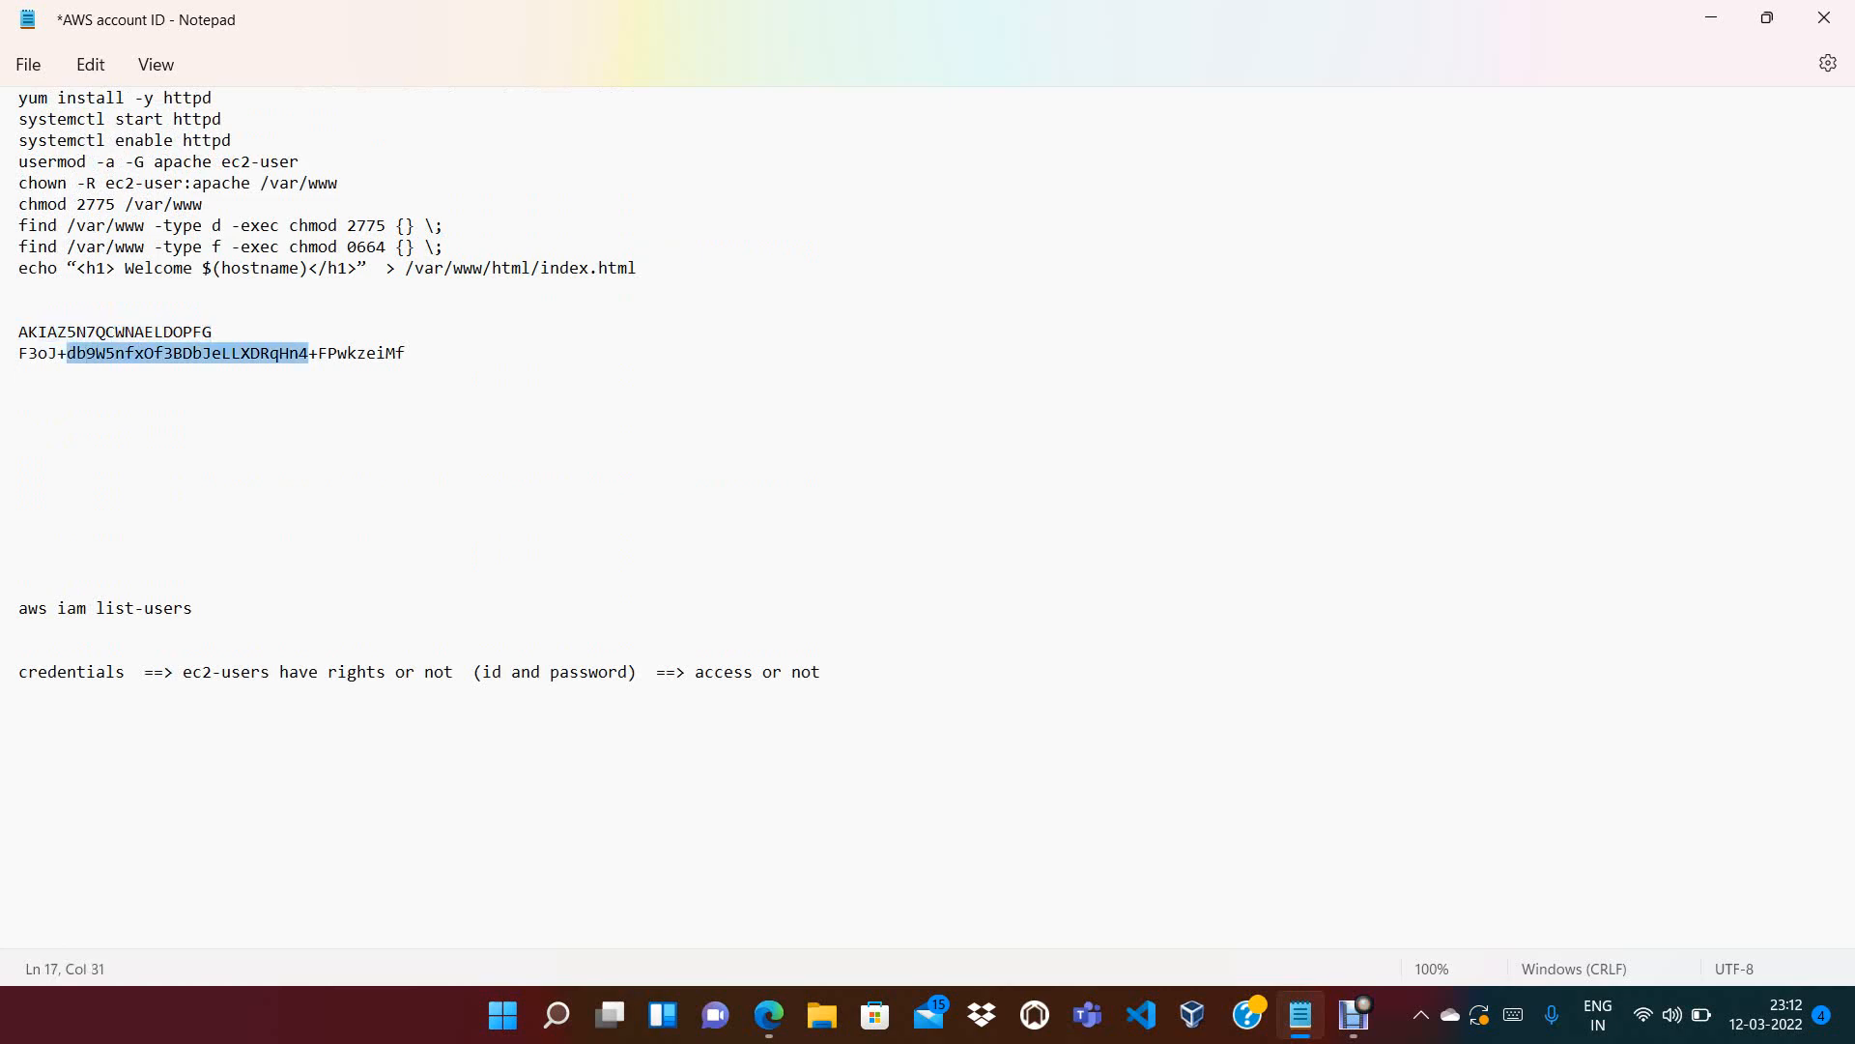
key(alt+Tab)
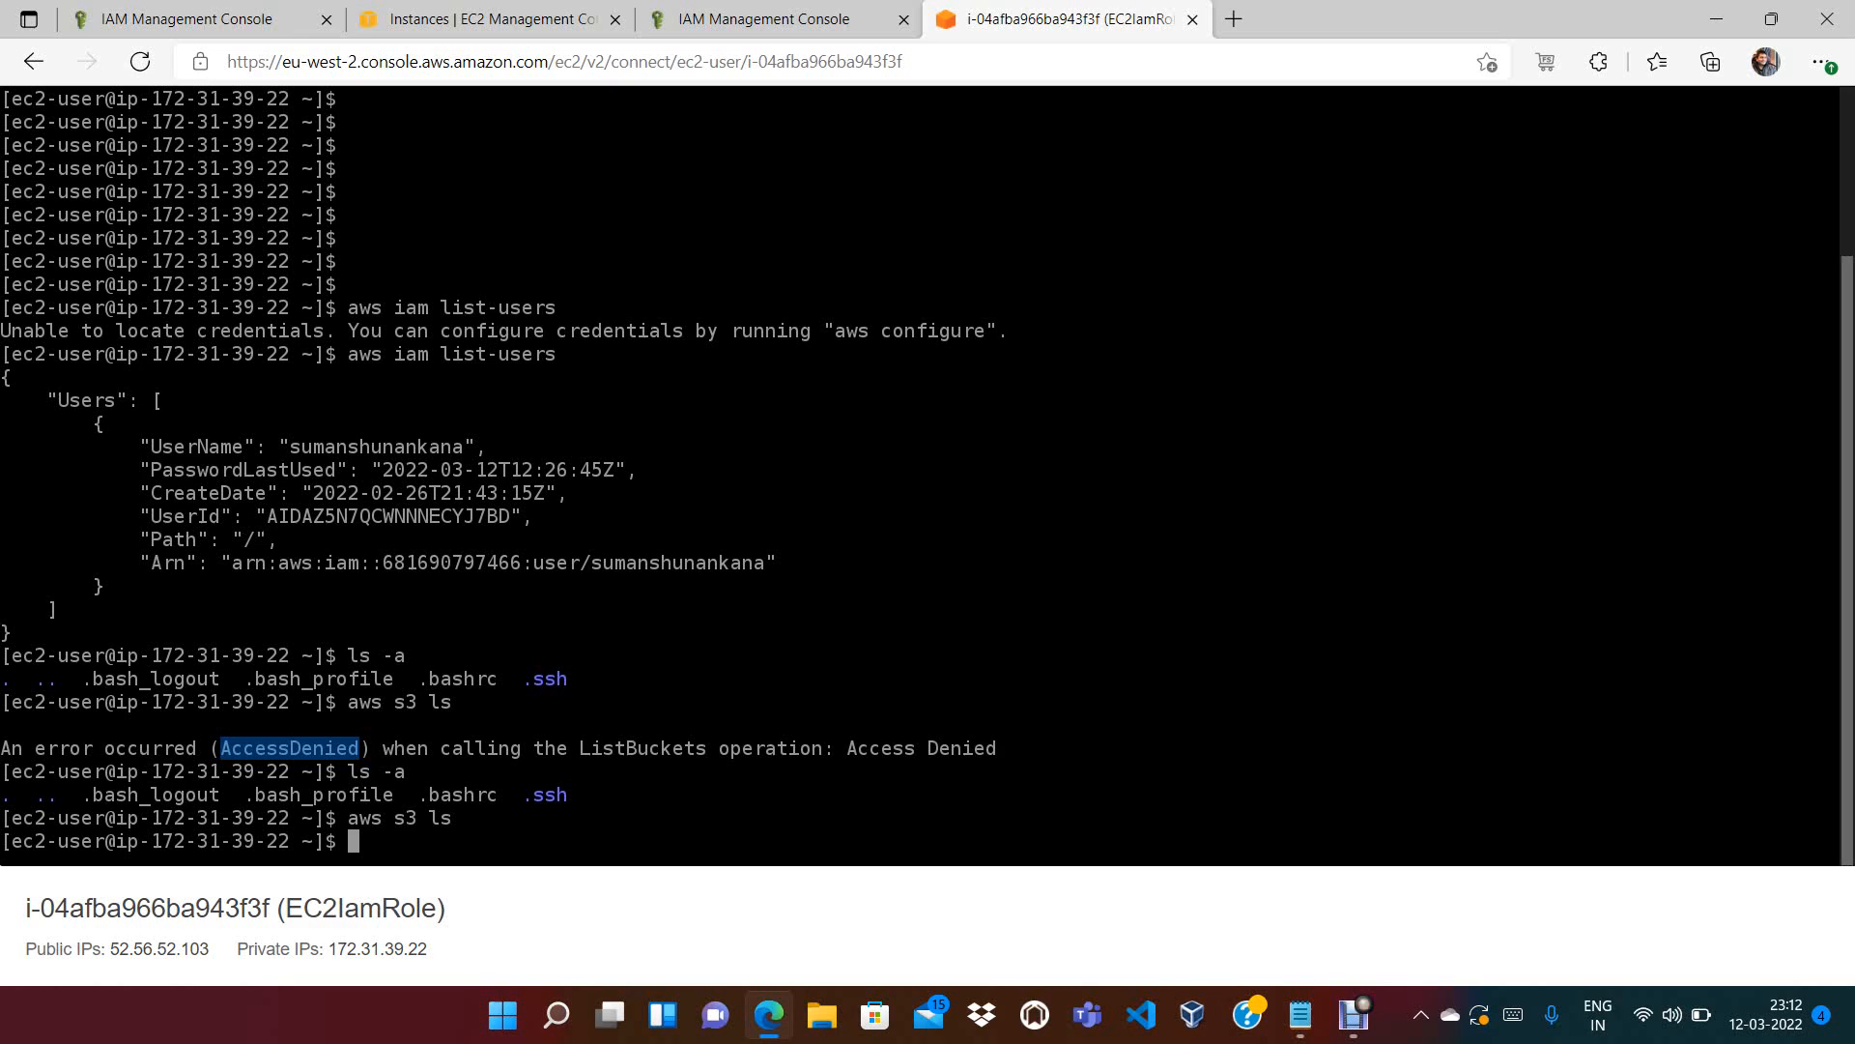
Go back to EC2Role's Permissions tab, reloading the role from the Roles list
click(201, 19)
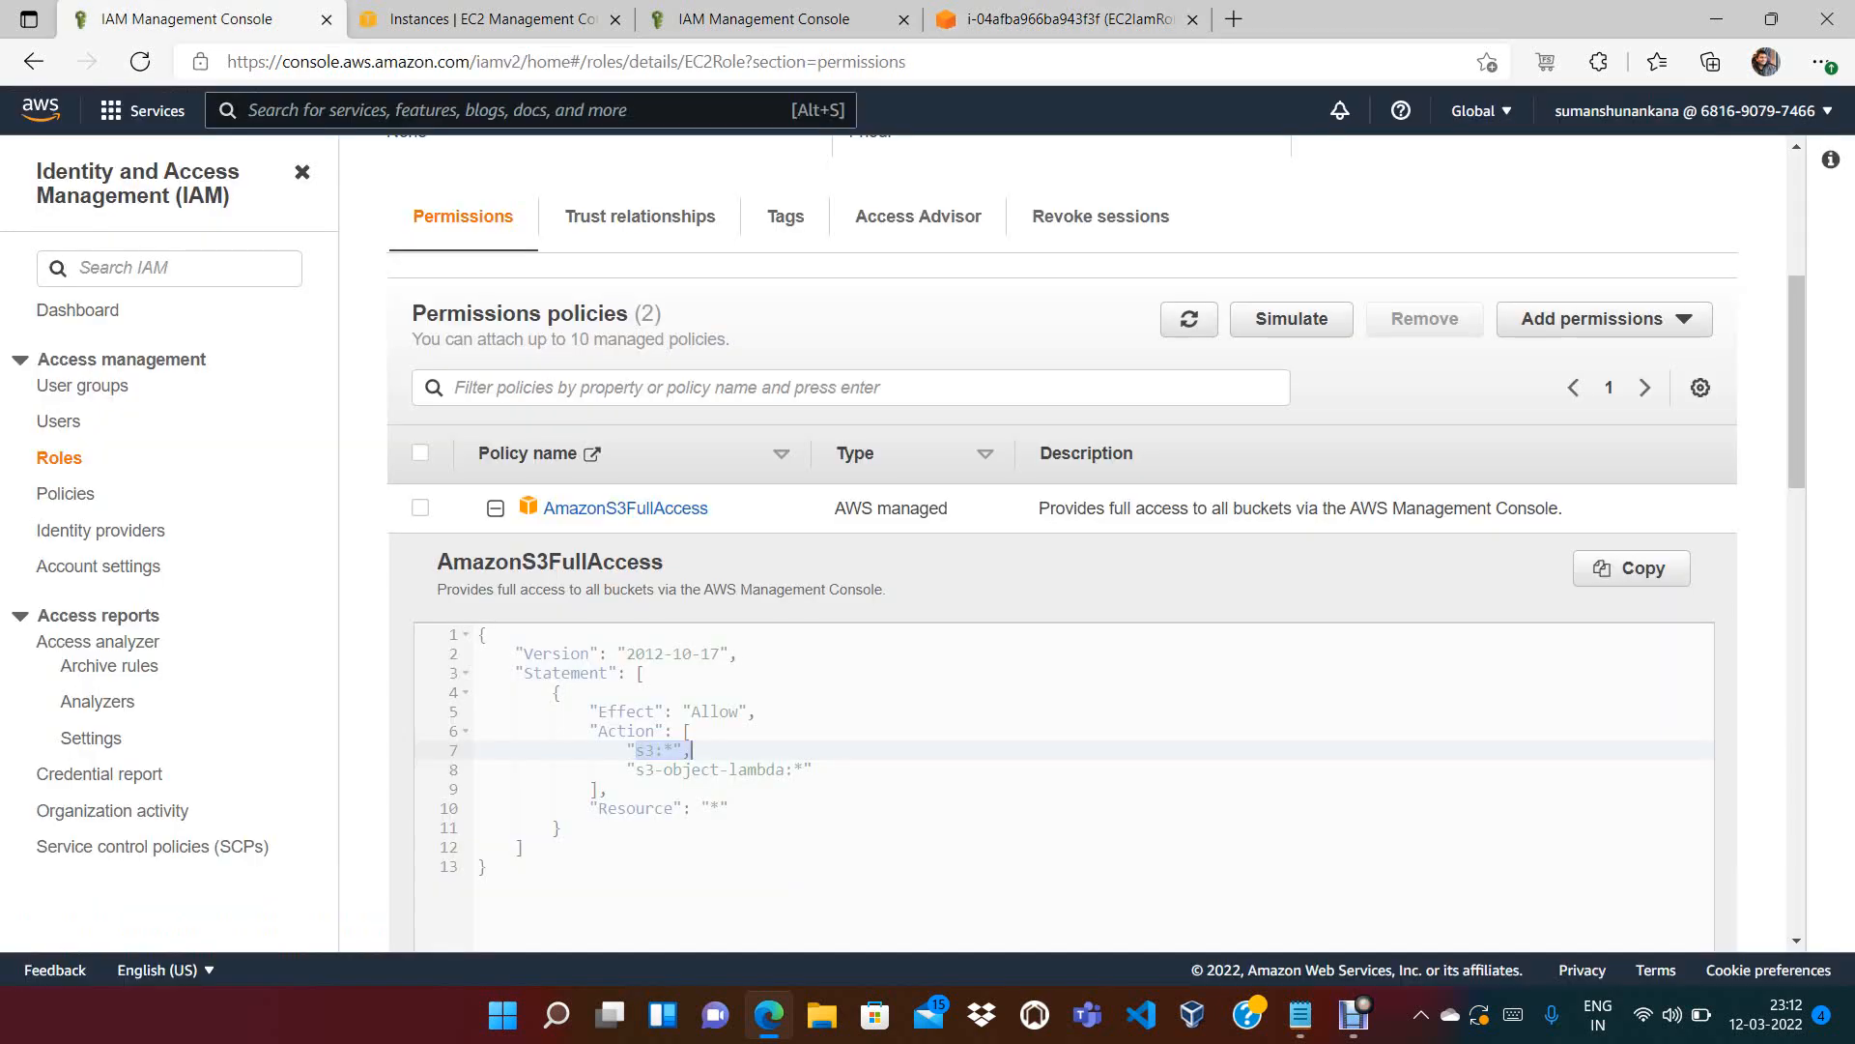
click(421, 507)
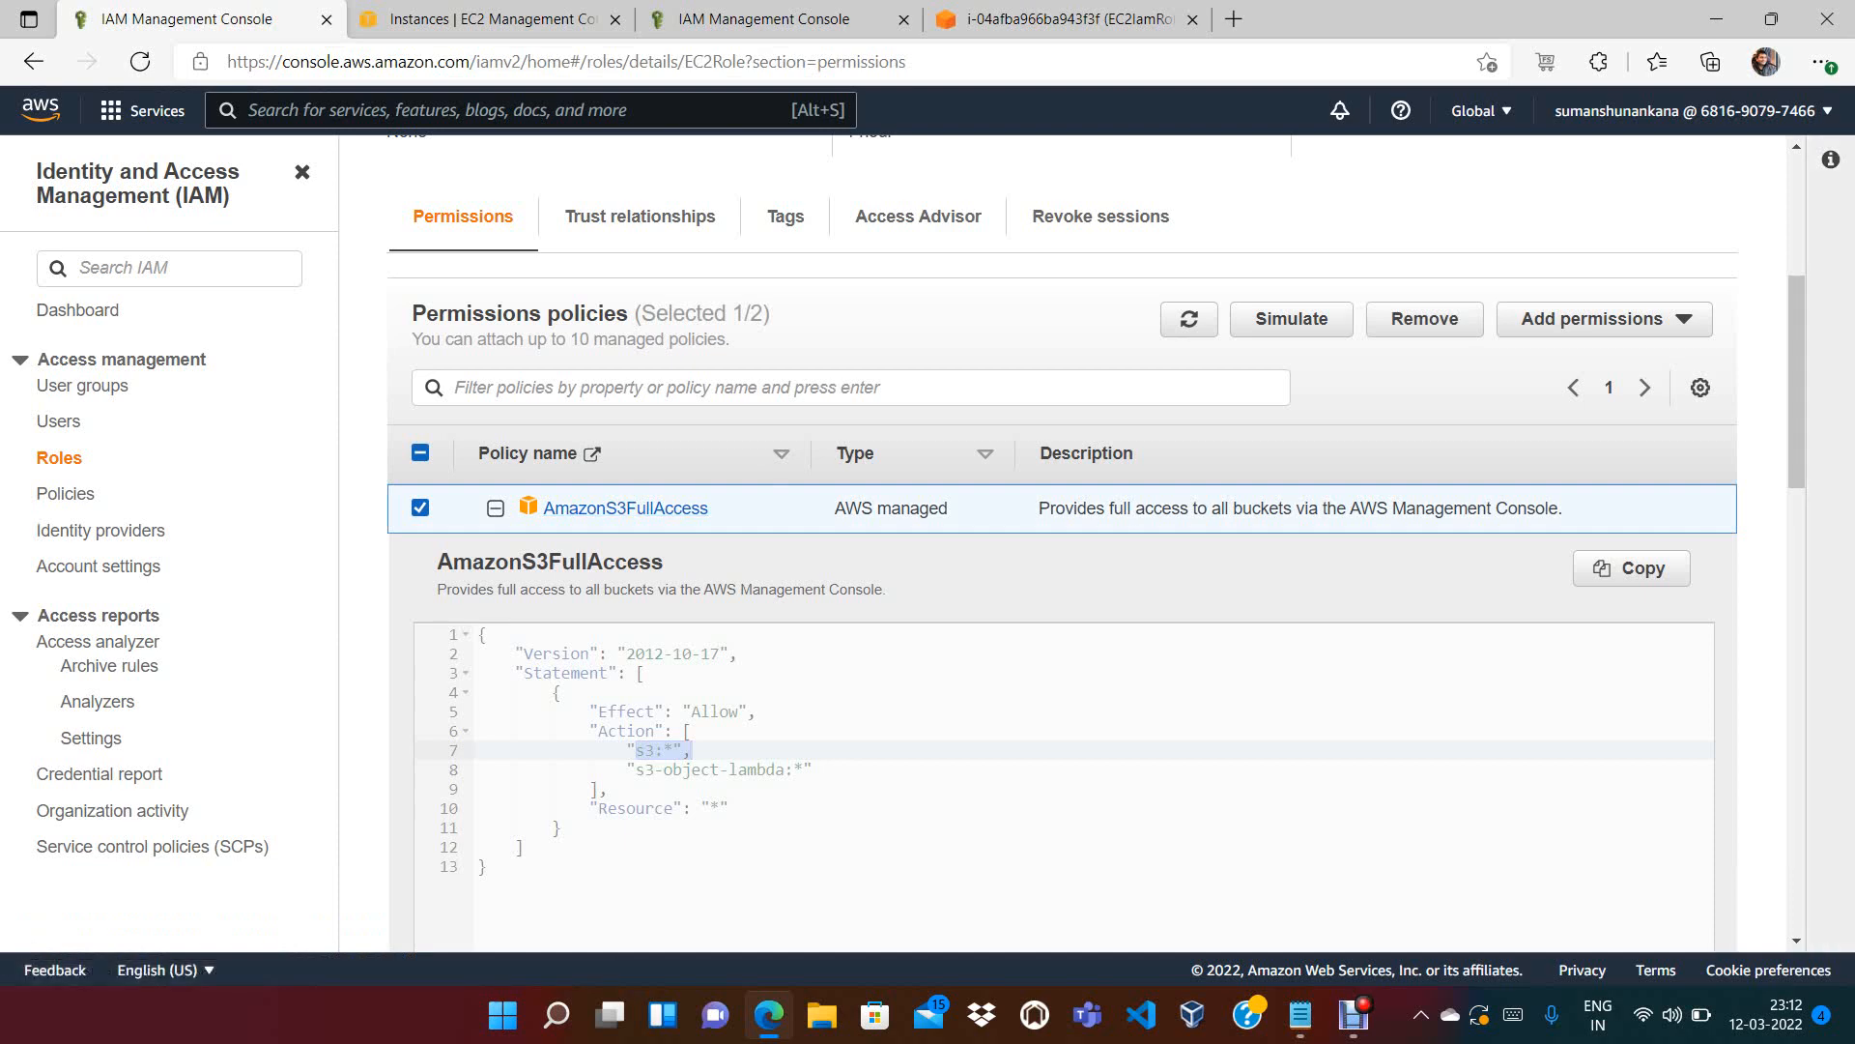
scroll(1724, 479, down, 8)
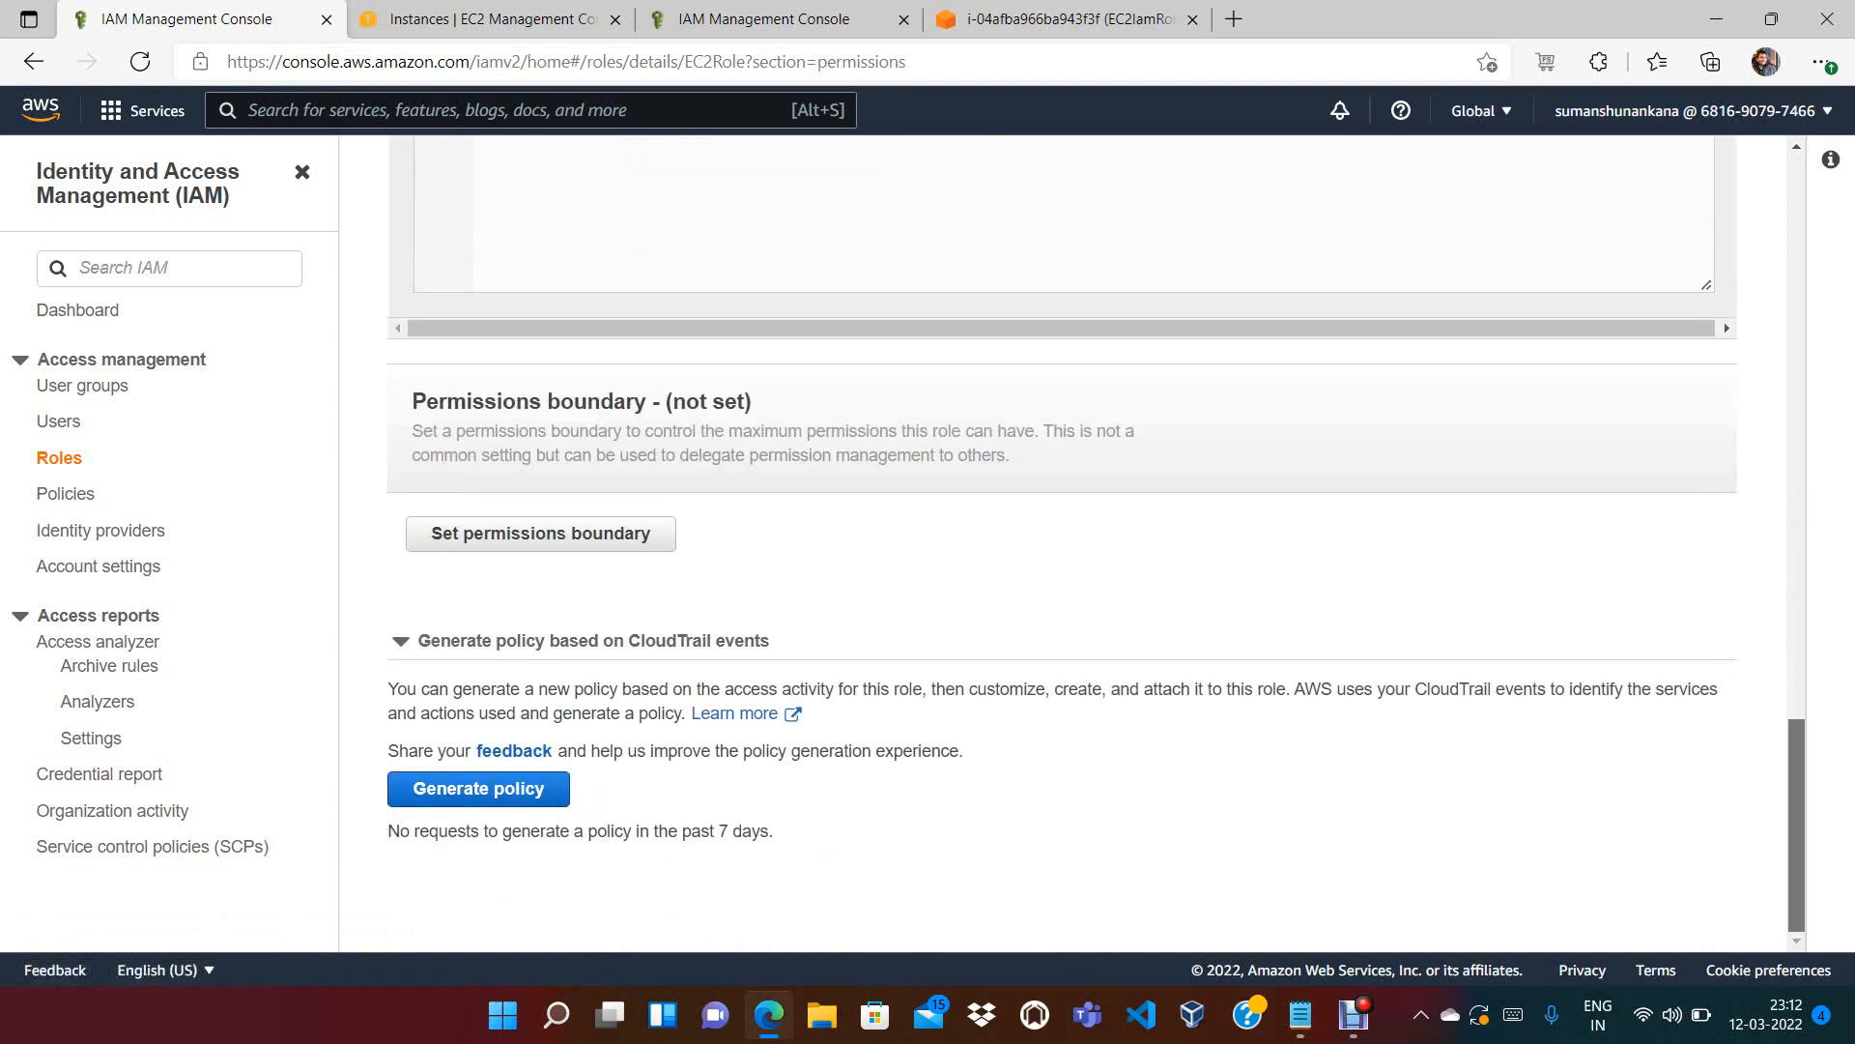
scroll(1724, 478, up, 7)
scroll(1063, 541, up, 6)
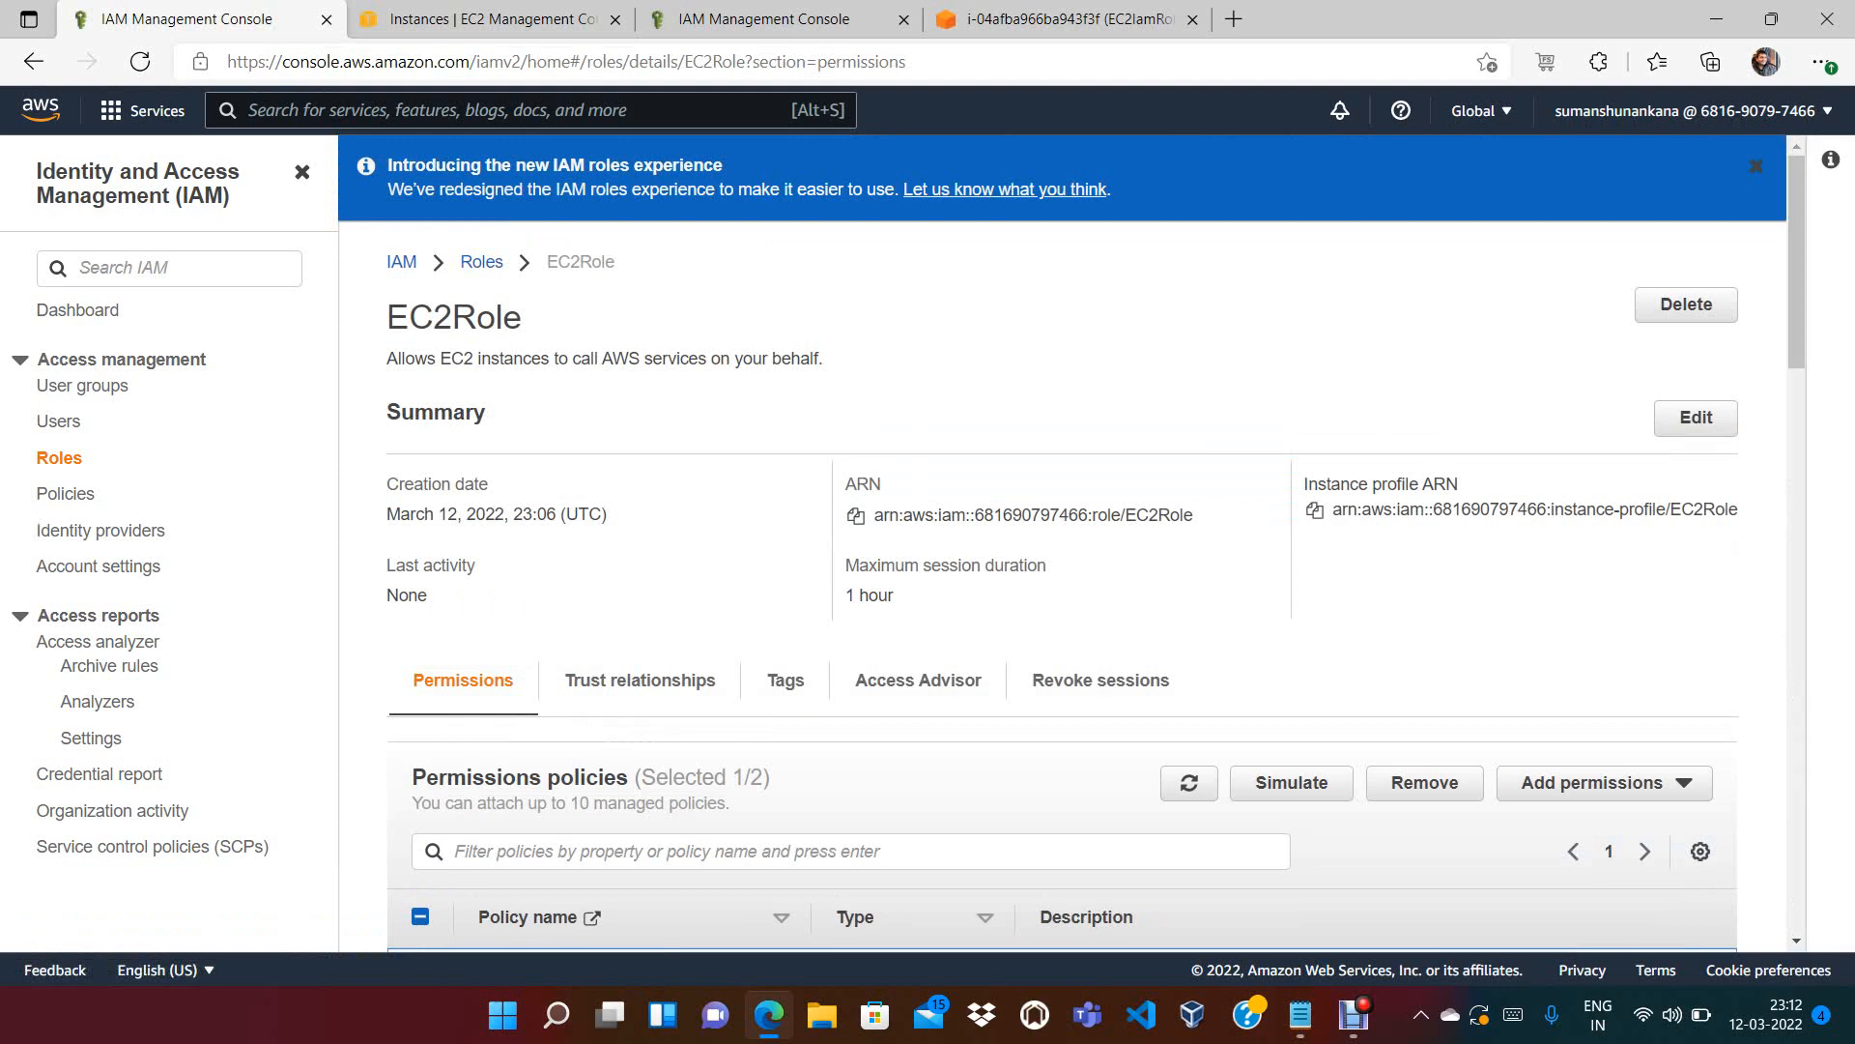
click(481, 262)
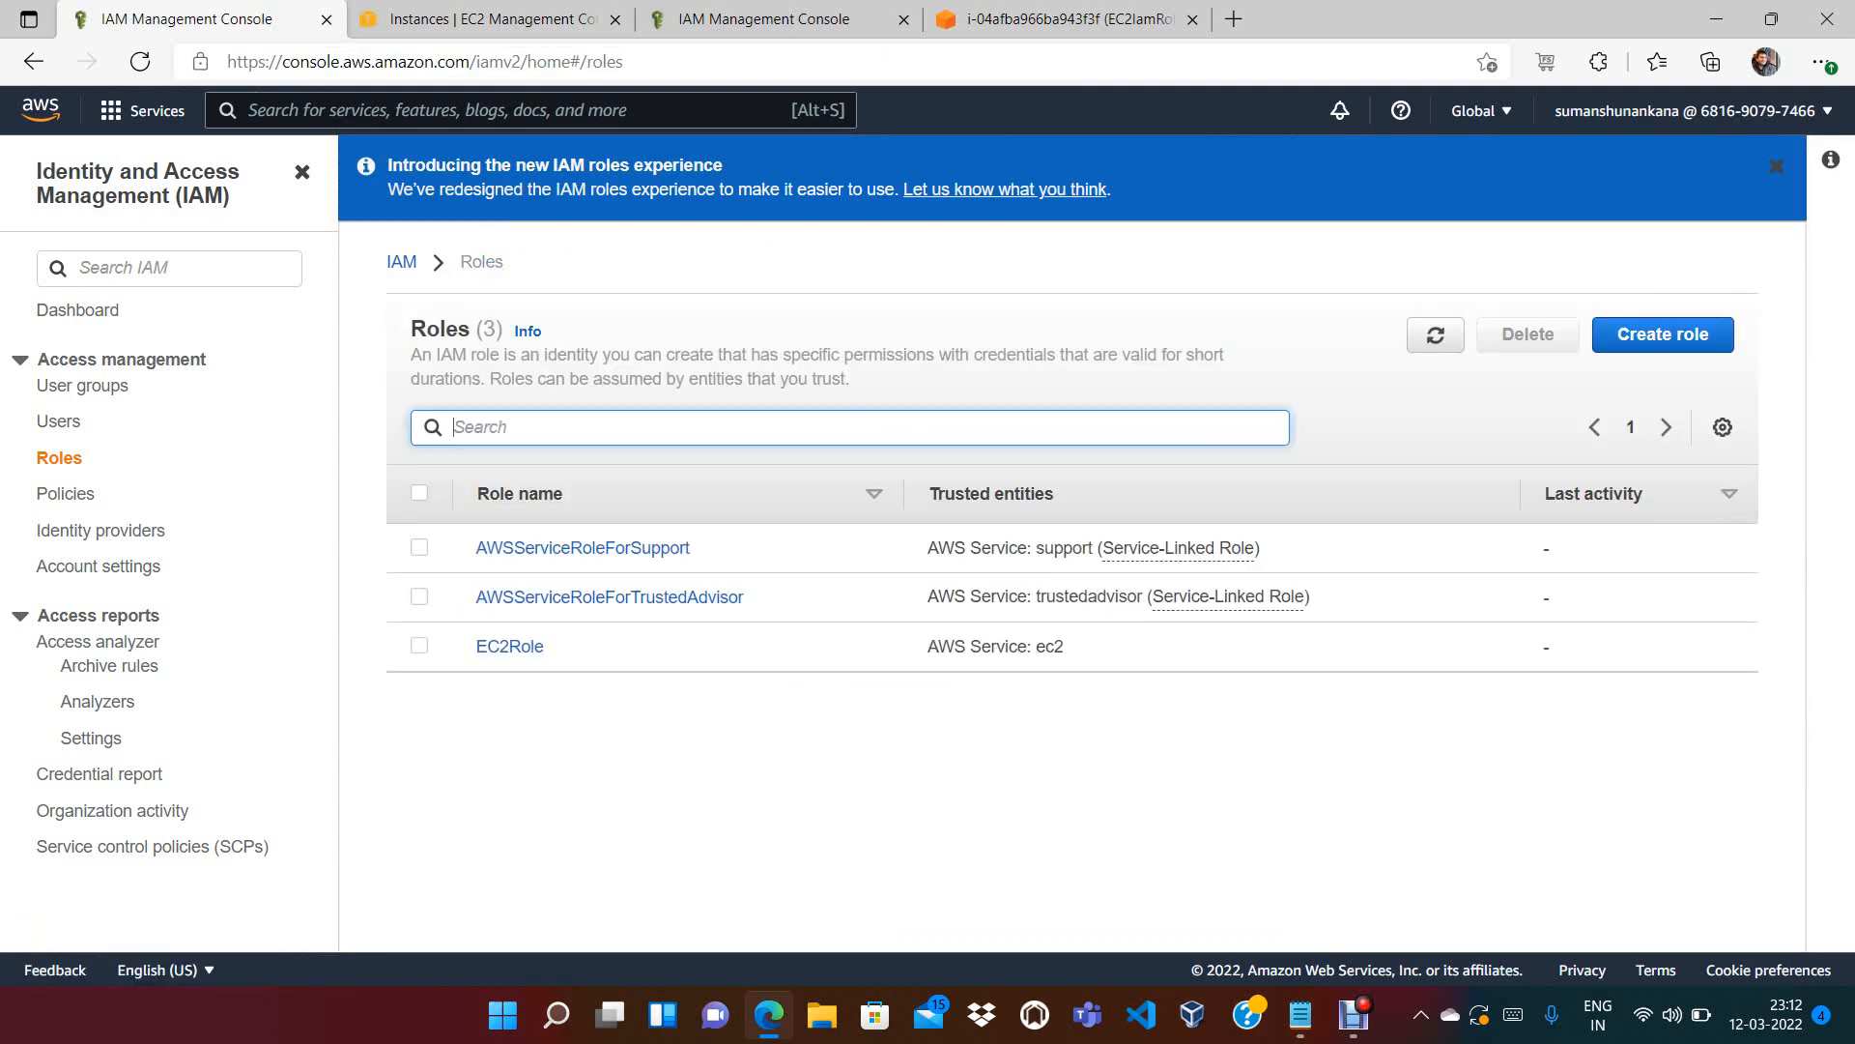
click(509, 645)
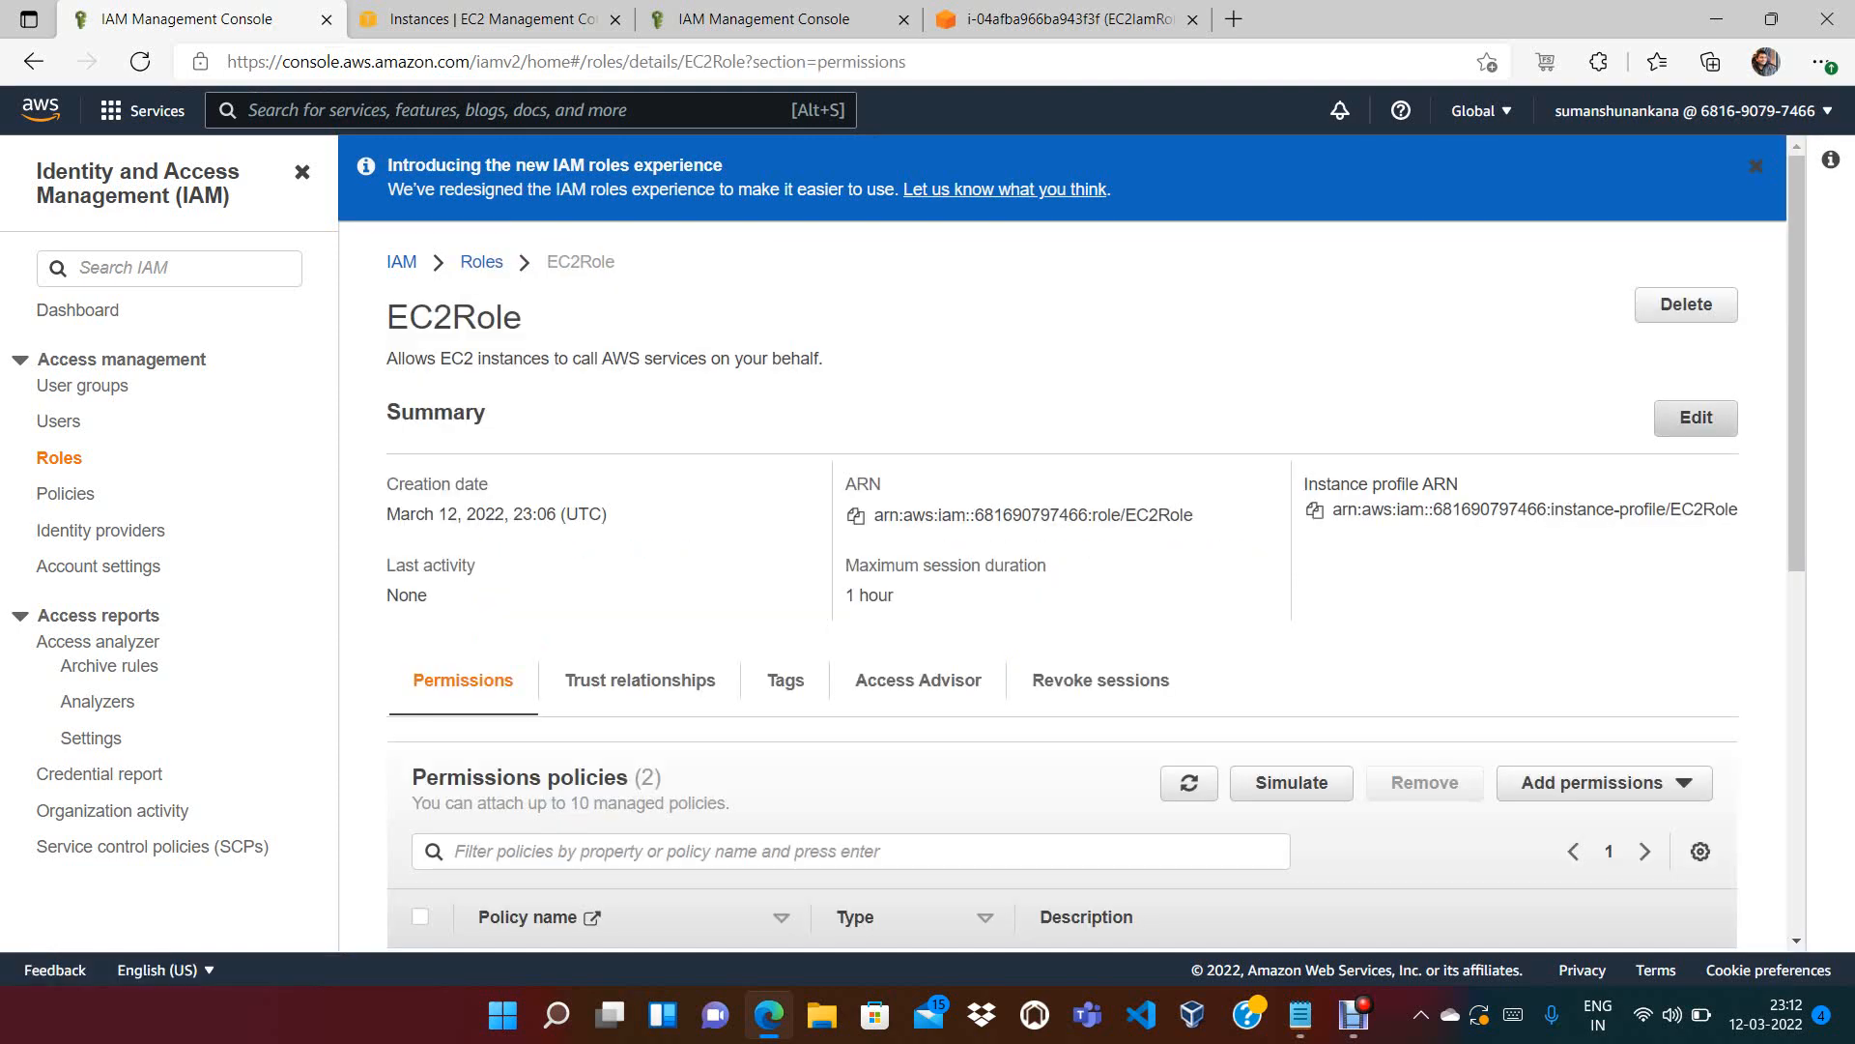
scroll(1064, 541, down, 5)
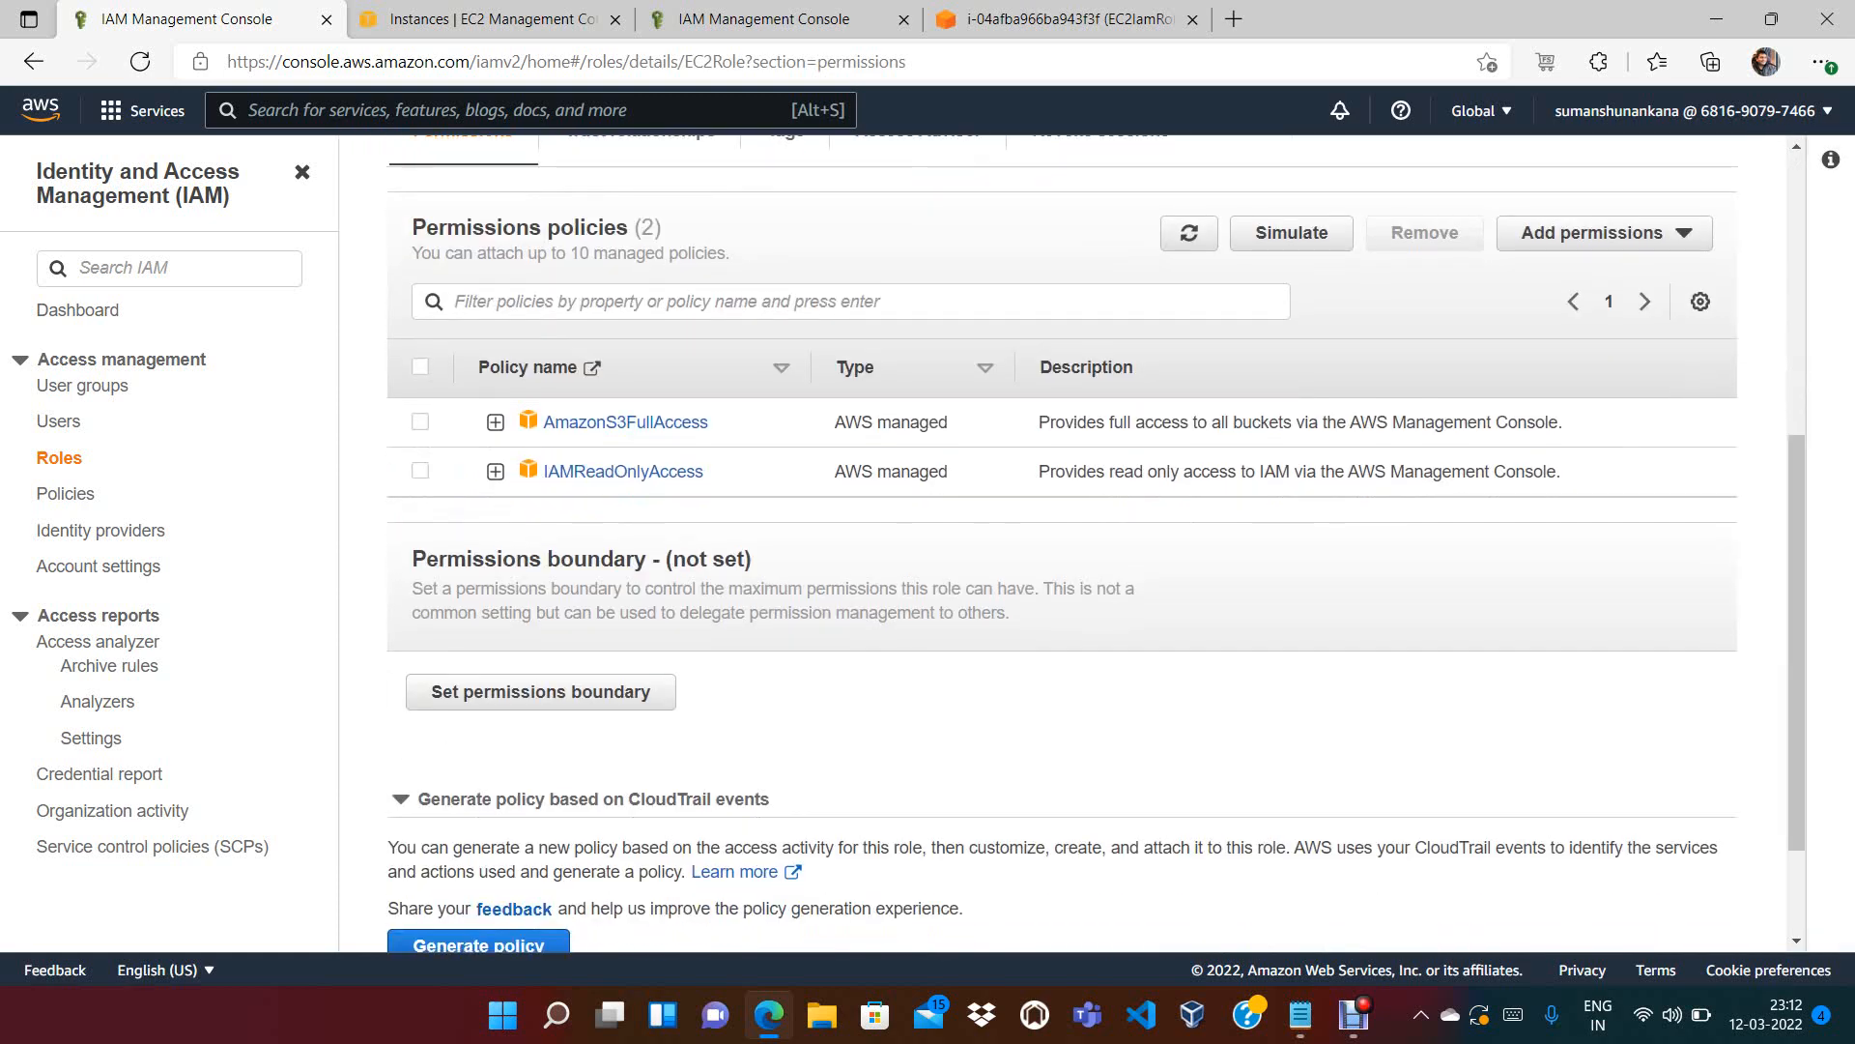
Remove AmazonS3FullAccess from EC2Role, leaving only IAMReadOnlyAccess
click(421, 422)
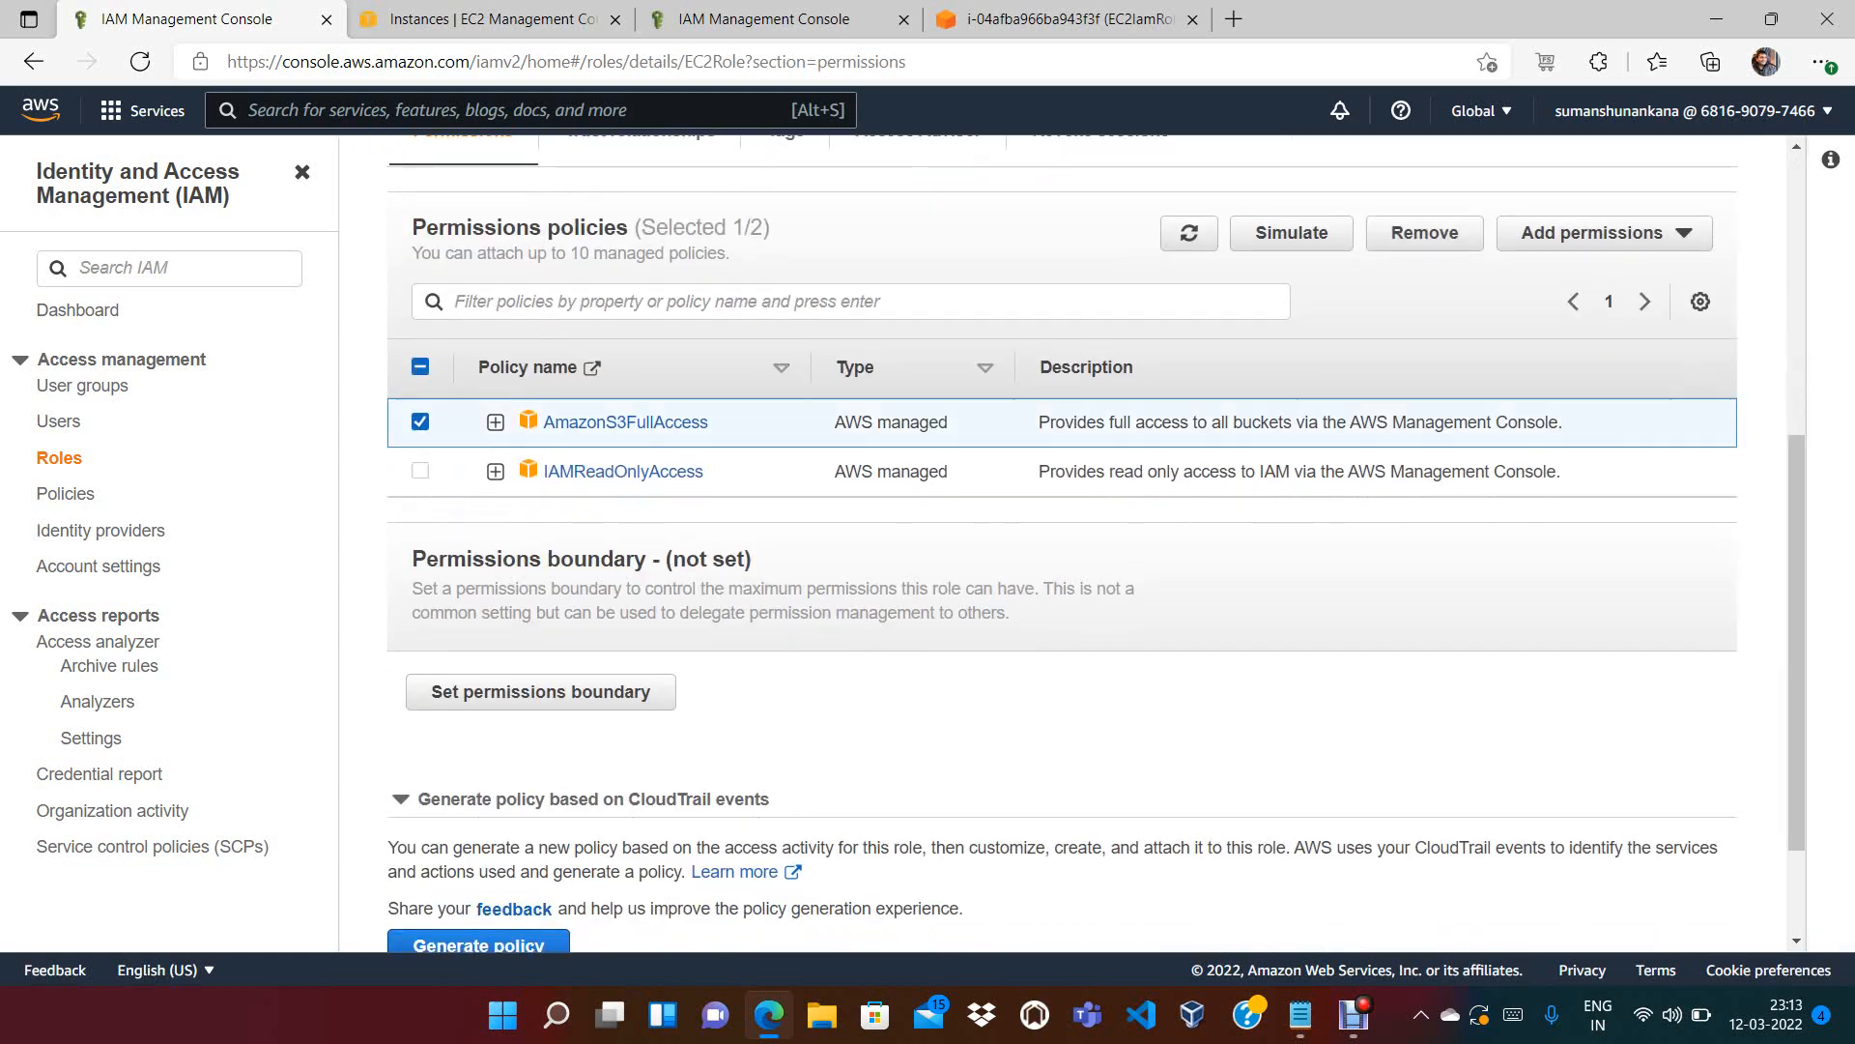
click(1425, 234)
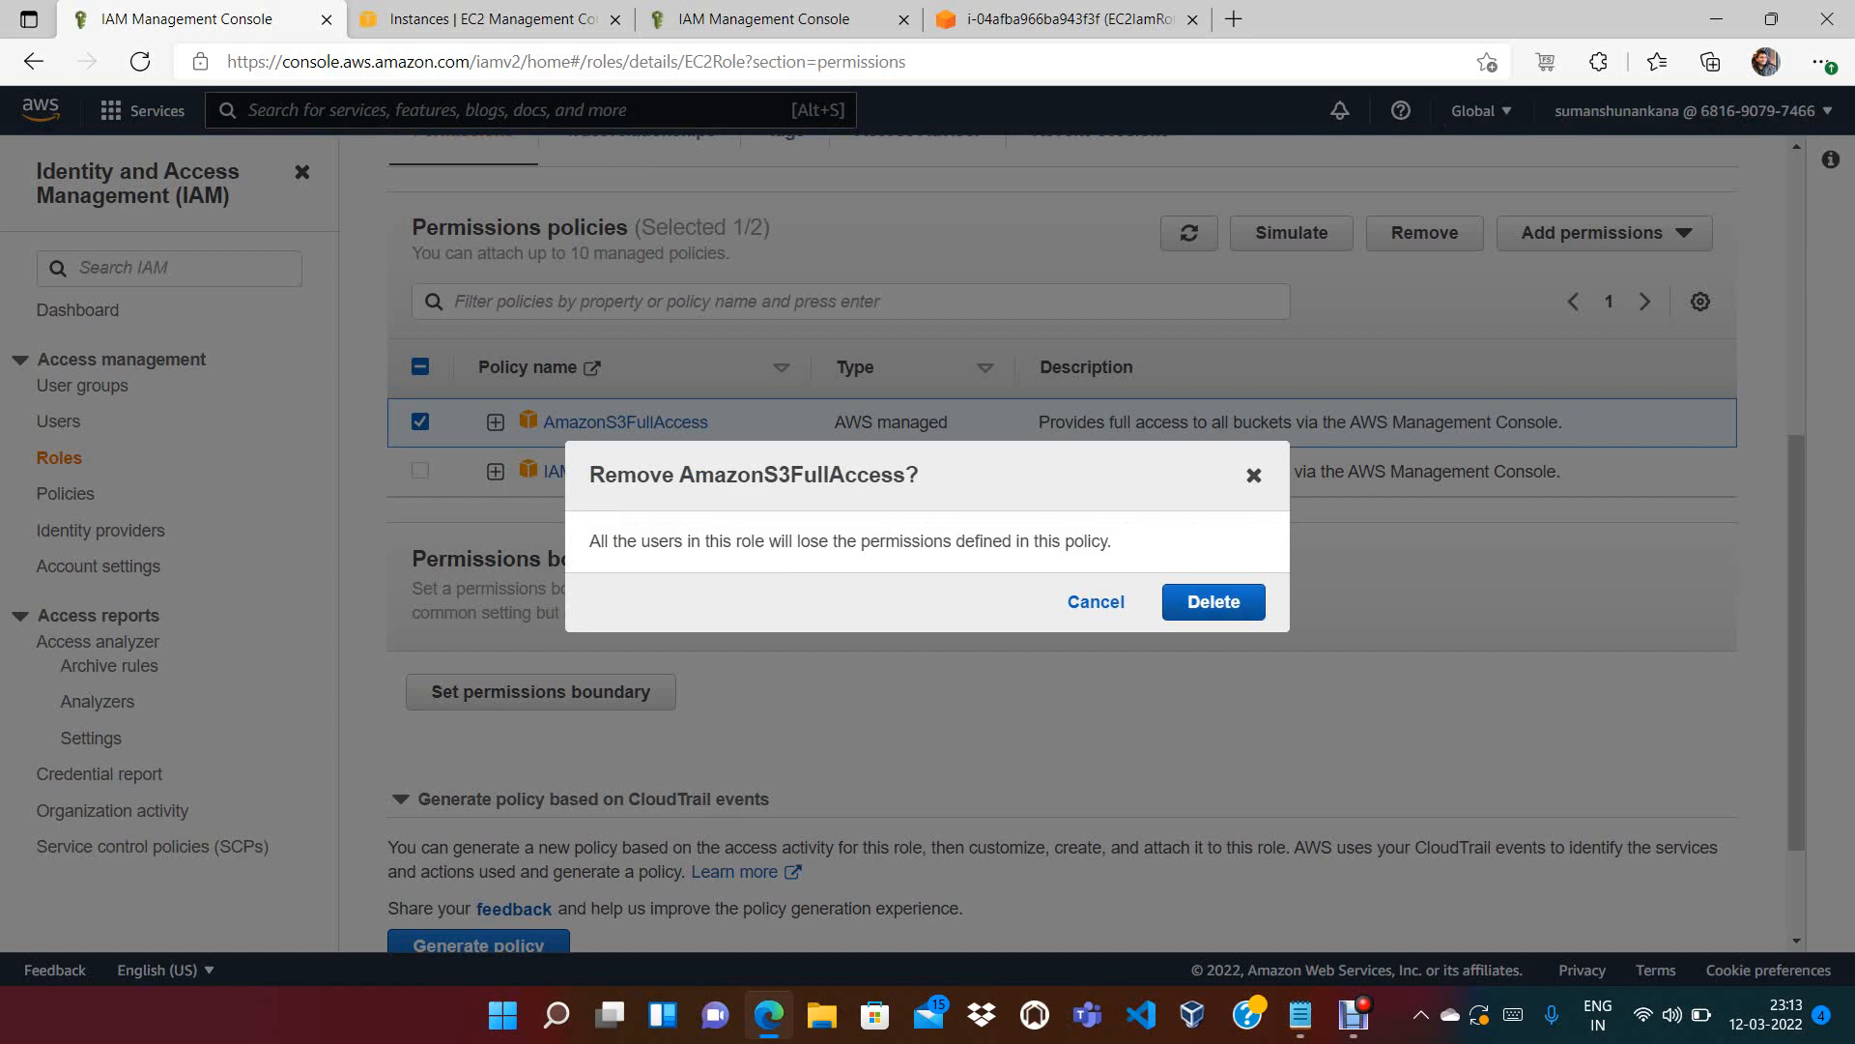
click(1214, 601)
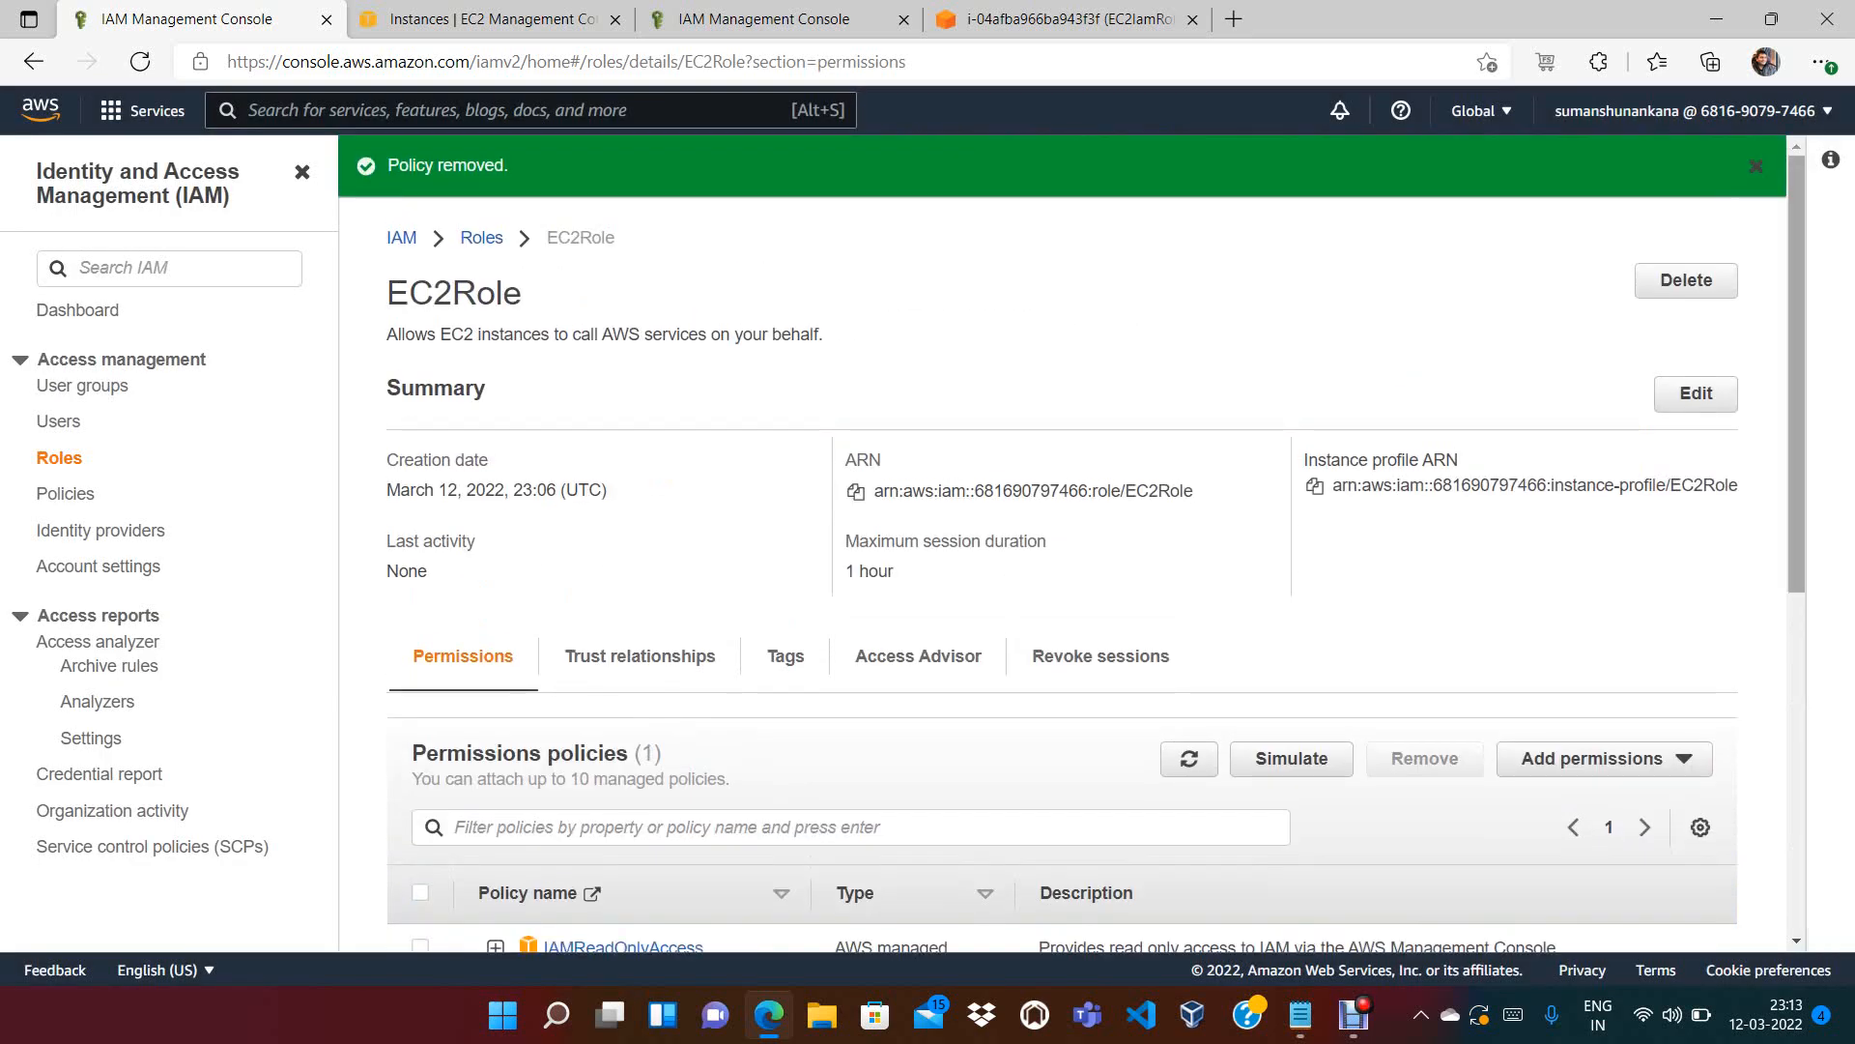
scroll(1063, 541, down, 3)
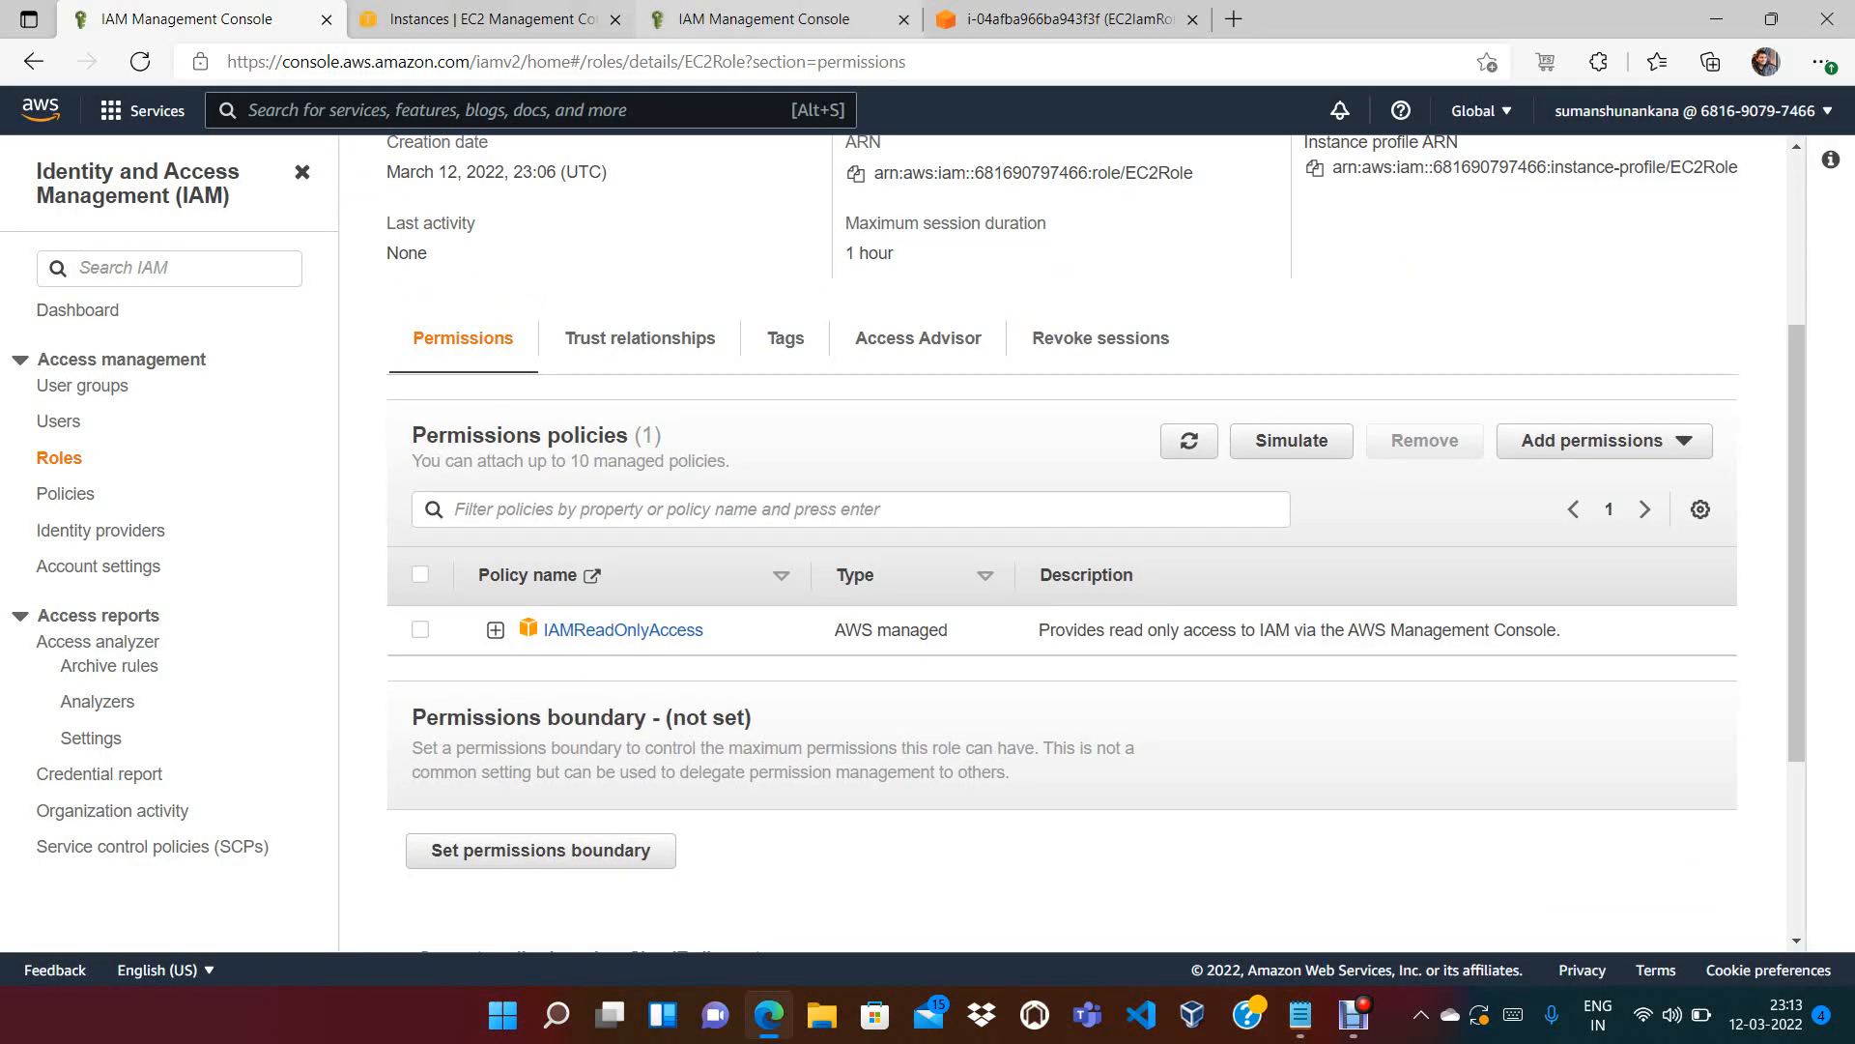
click(493, 18)
Rerun aws s3 ls in the instance terminal, which now returns AccessDenied
click(1068, 19)
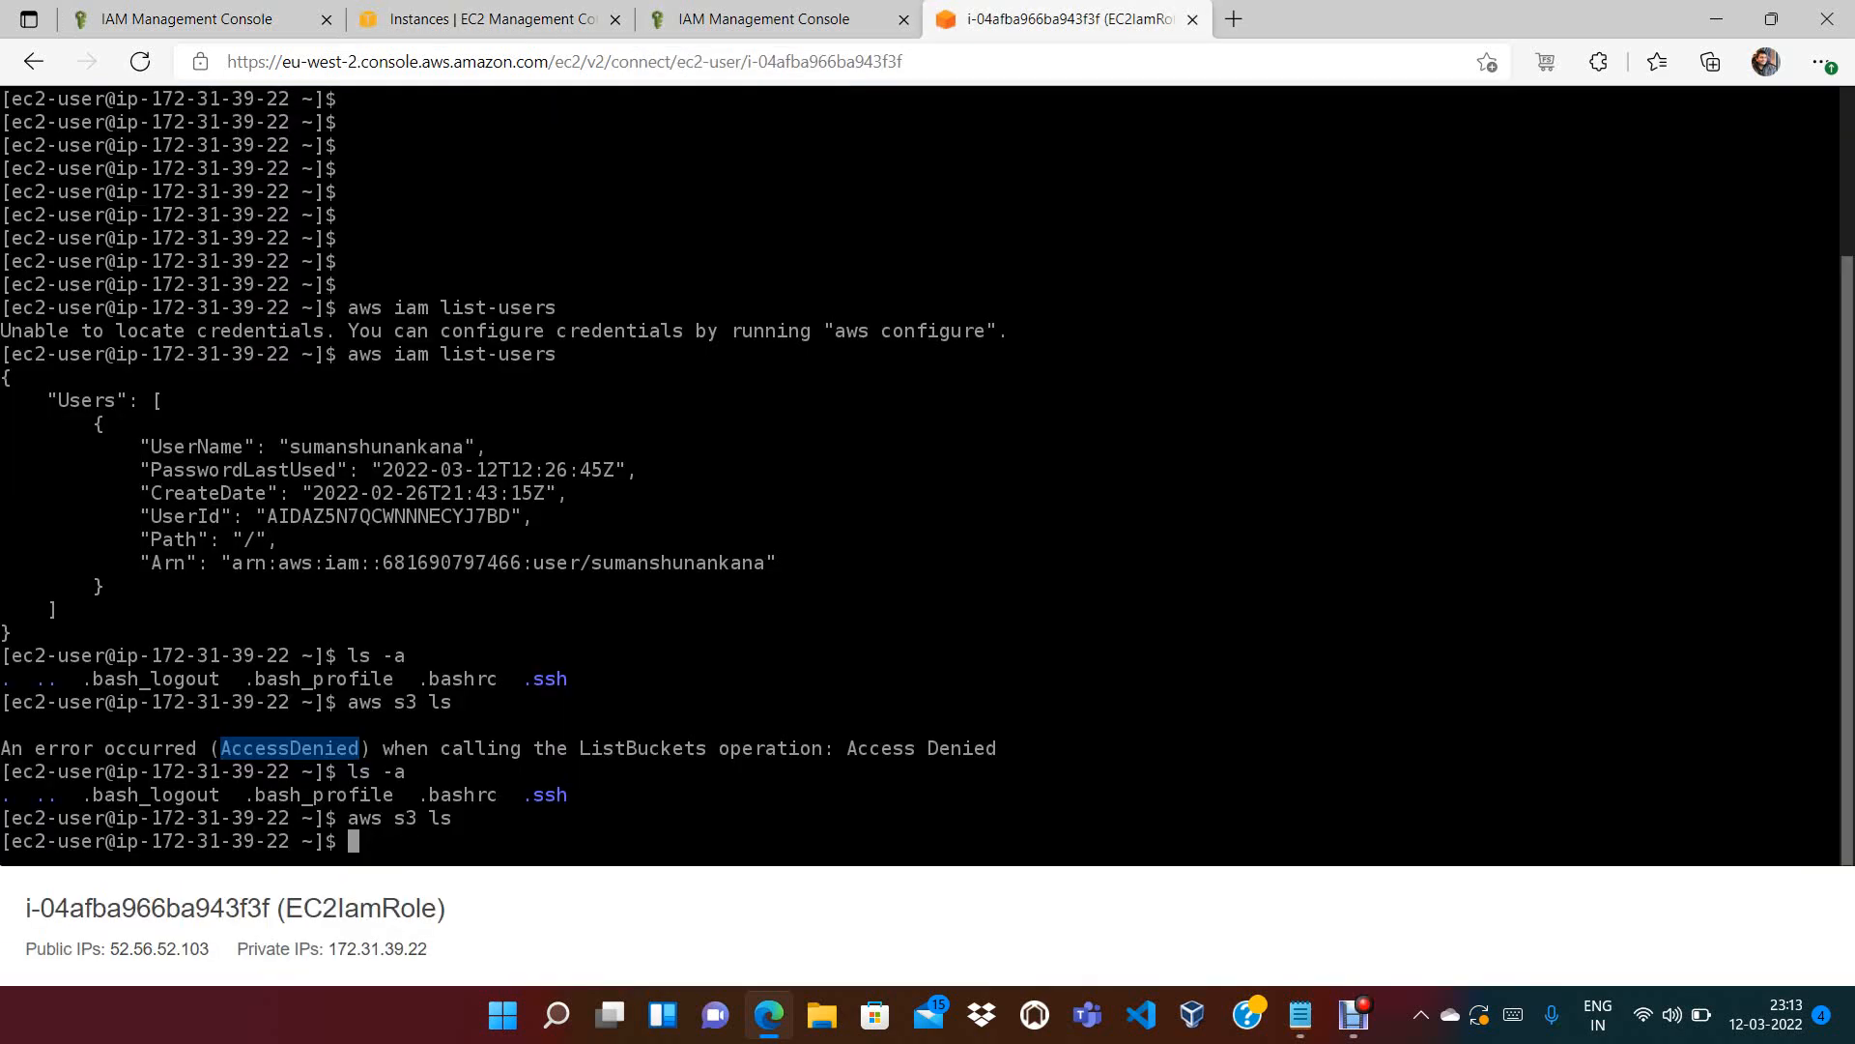
key(Up)
key(Return)
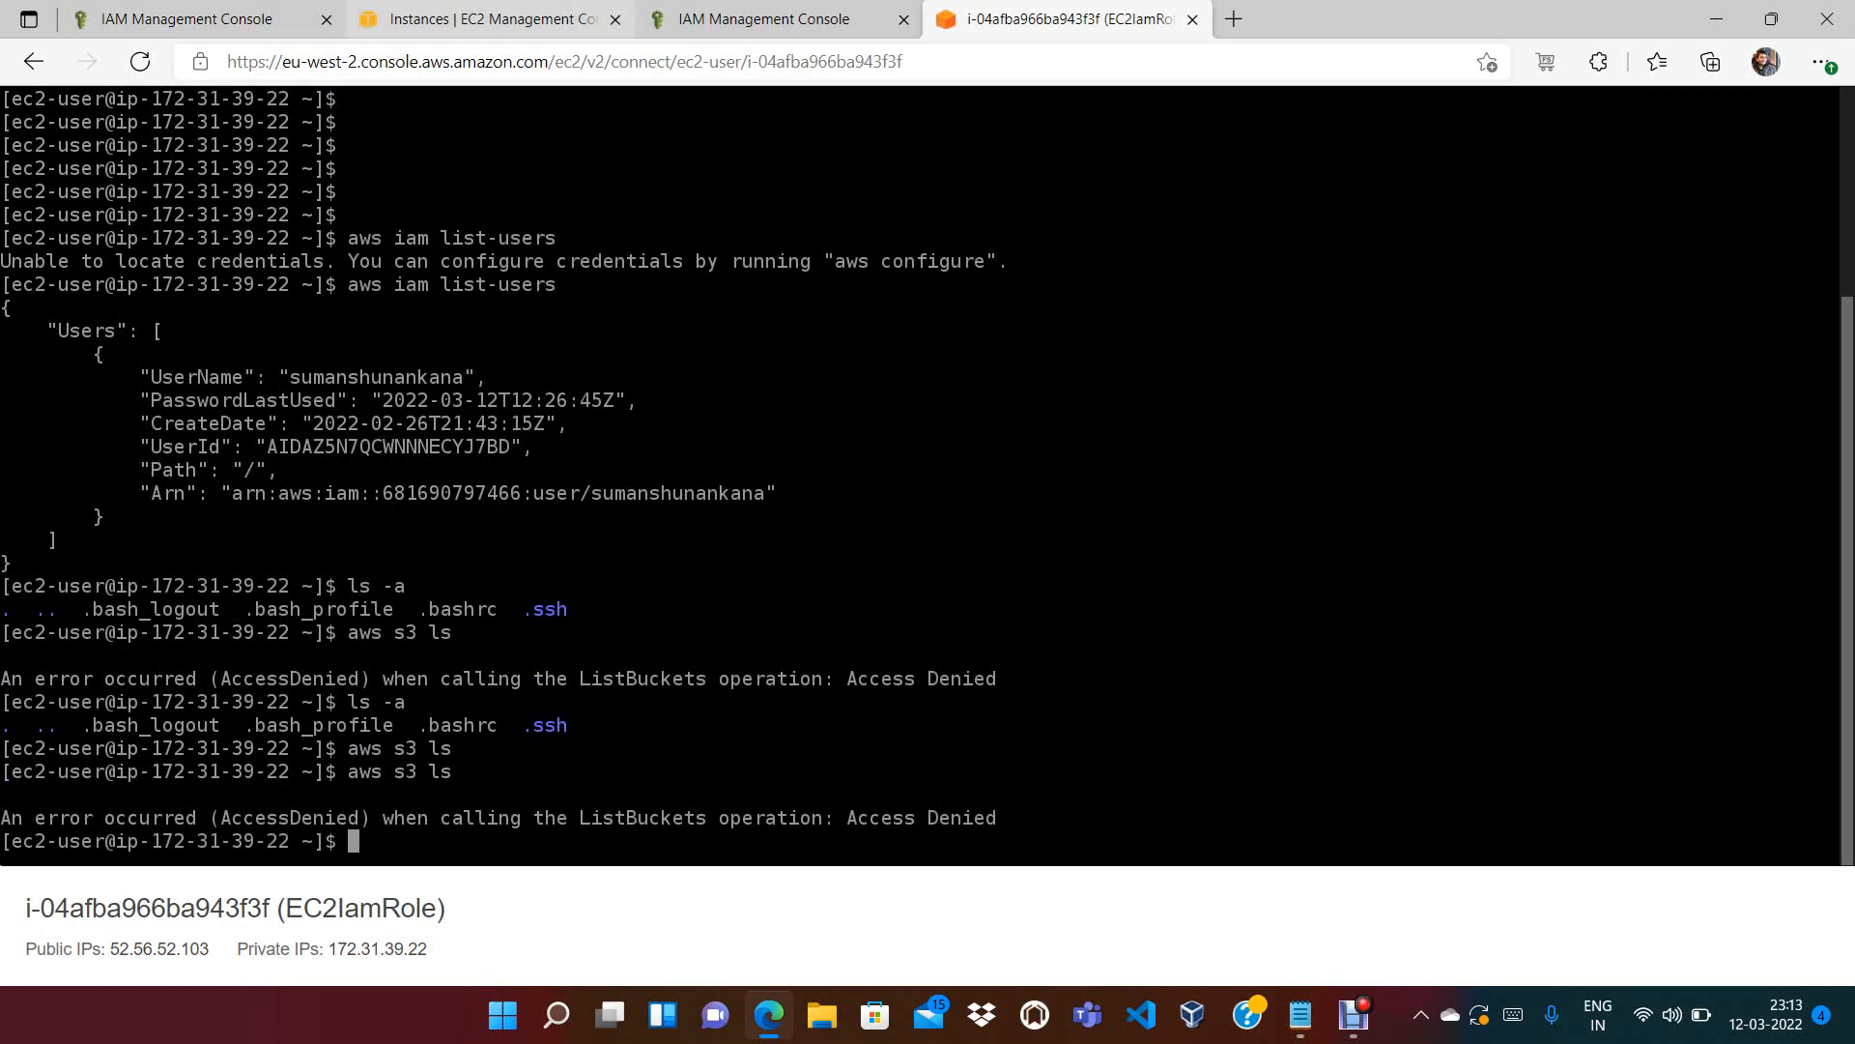
Check the EC2Role permissions and IAMReadOnlyAccess tabs, ending on the EC2 instances page
click(491, 19)
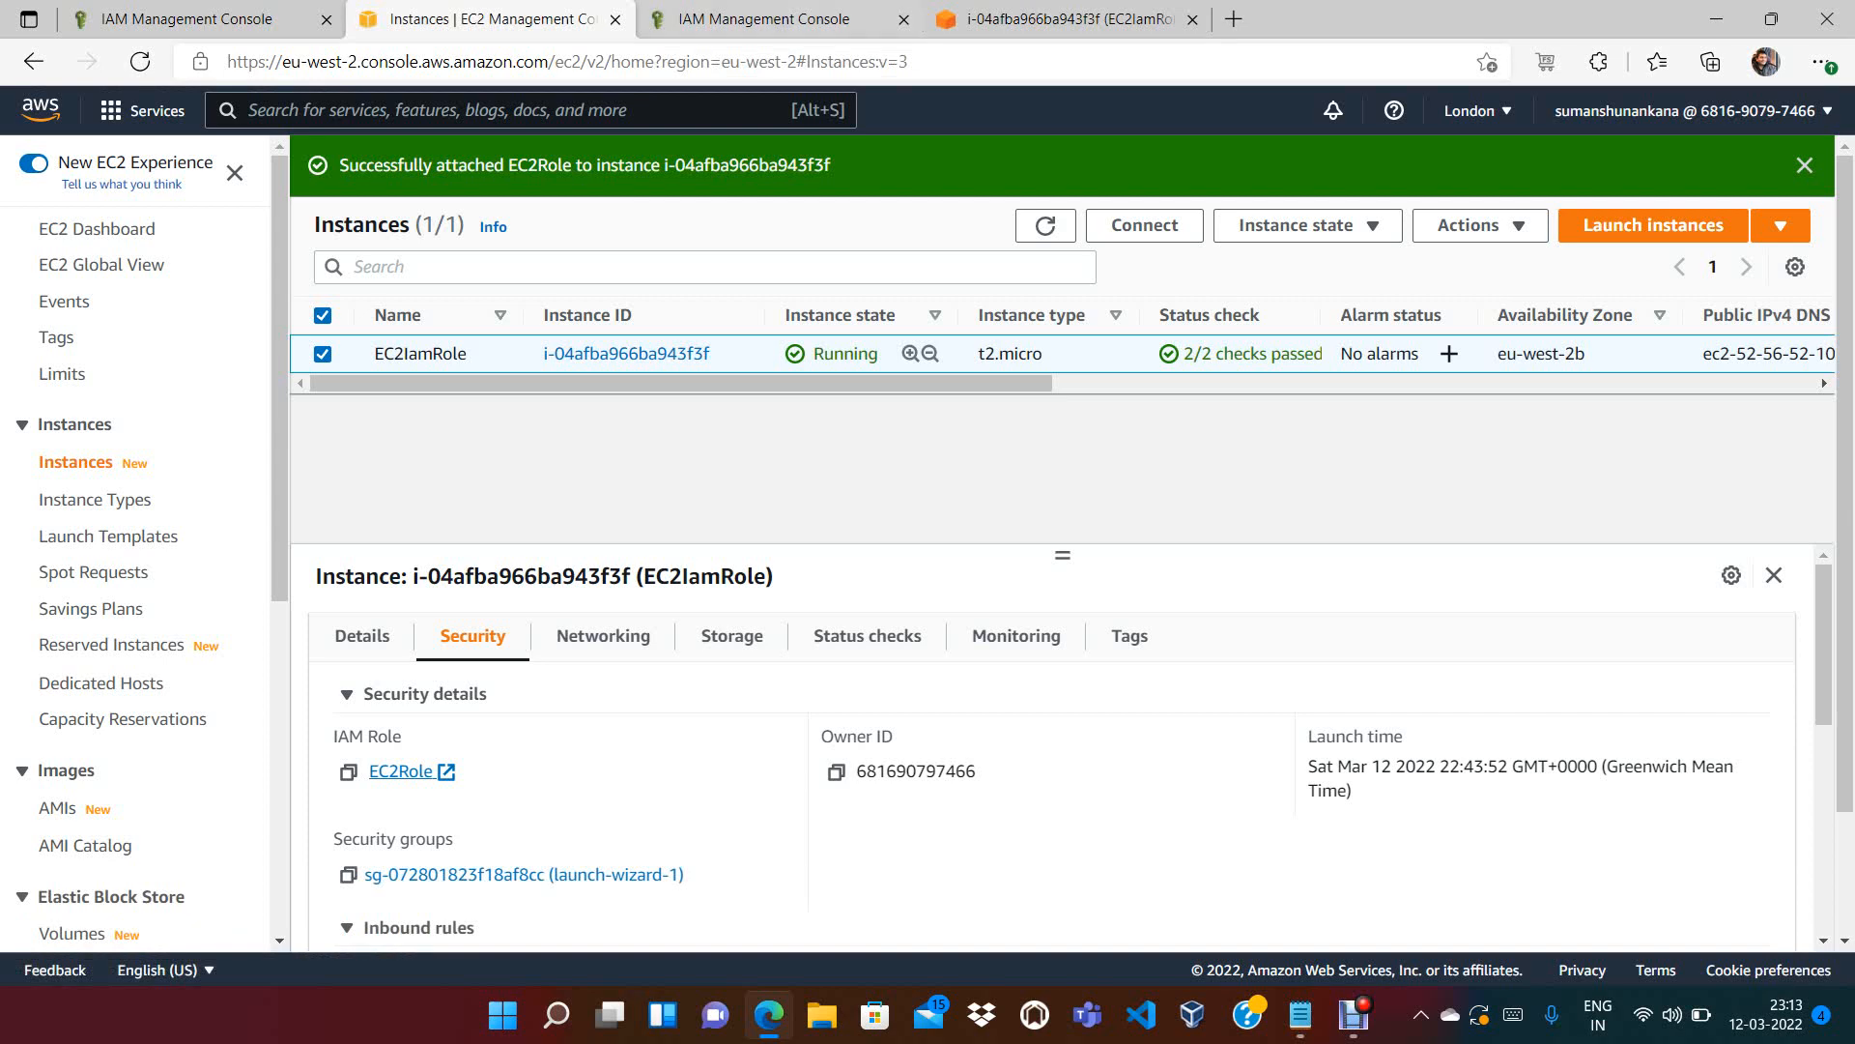
click(1069, 19)
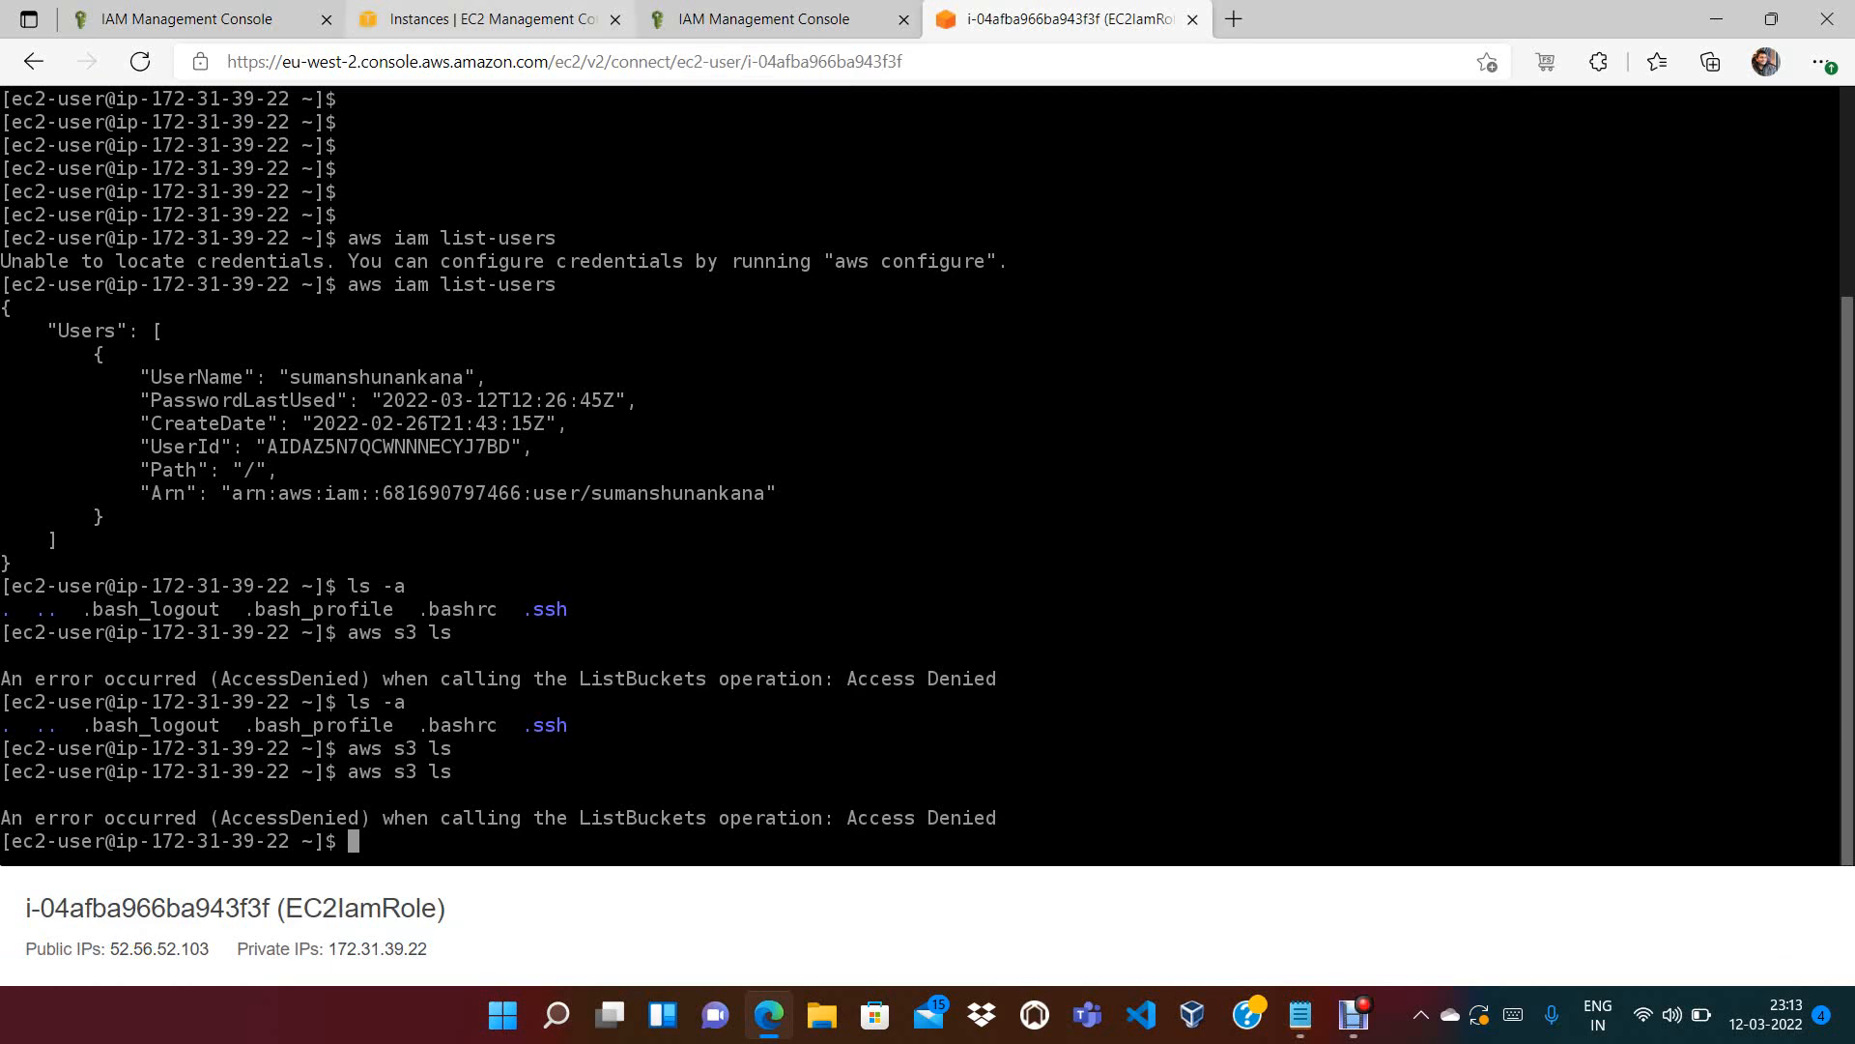
click(186, 19)
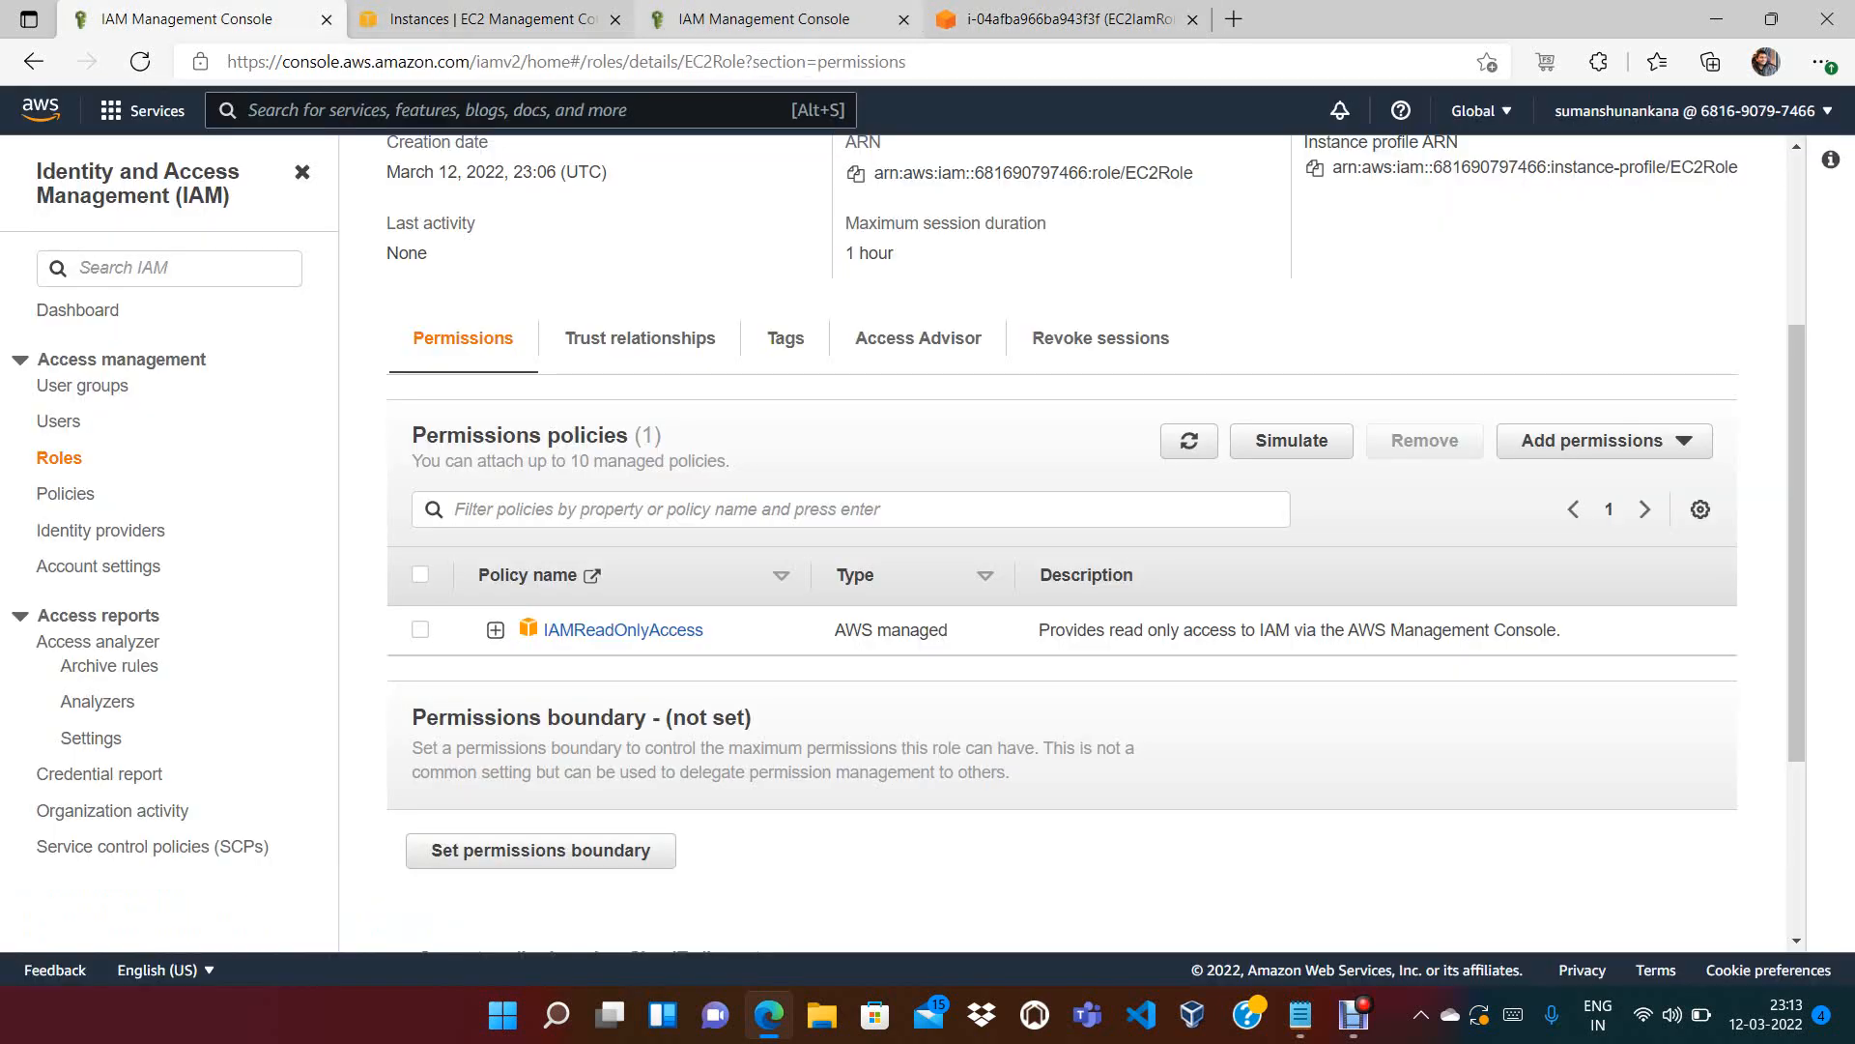
click(763, 19)
click(493, 20)
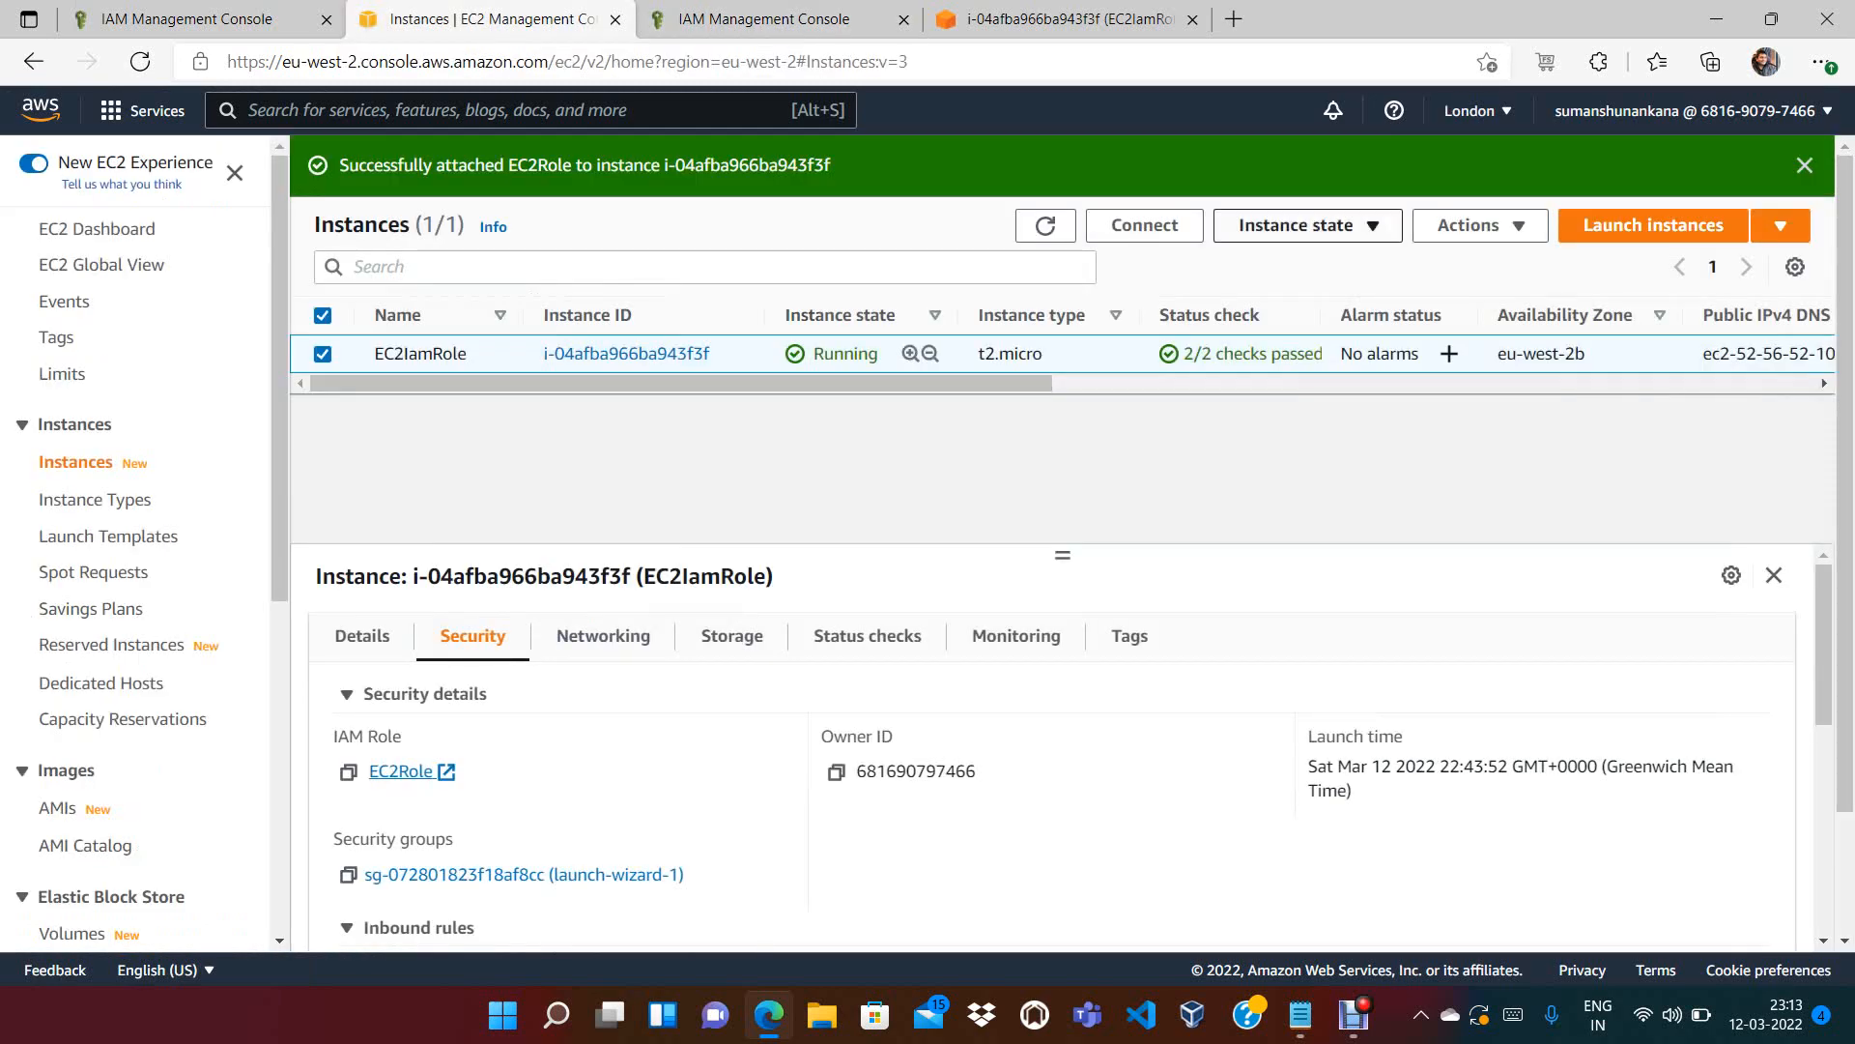
Stop the EC2IamRole instance
click(1308, 225)
click(1313, 261)
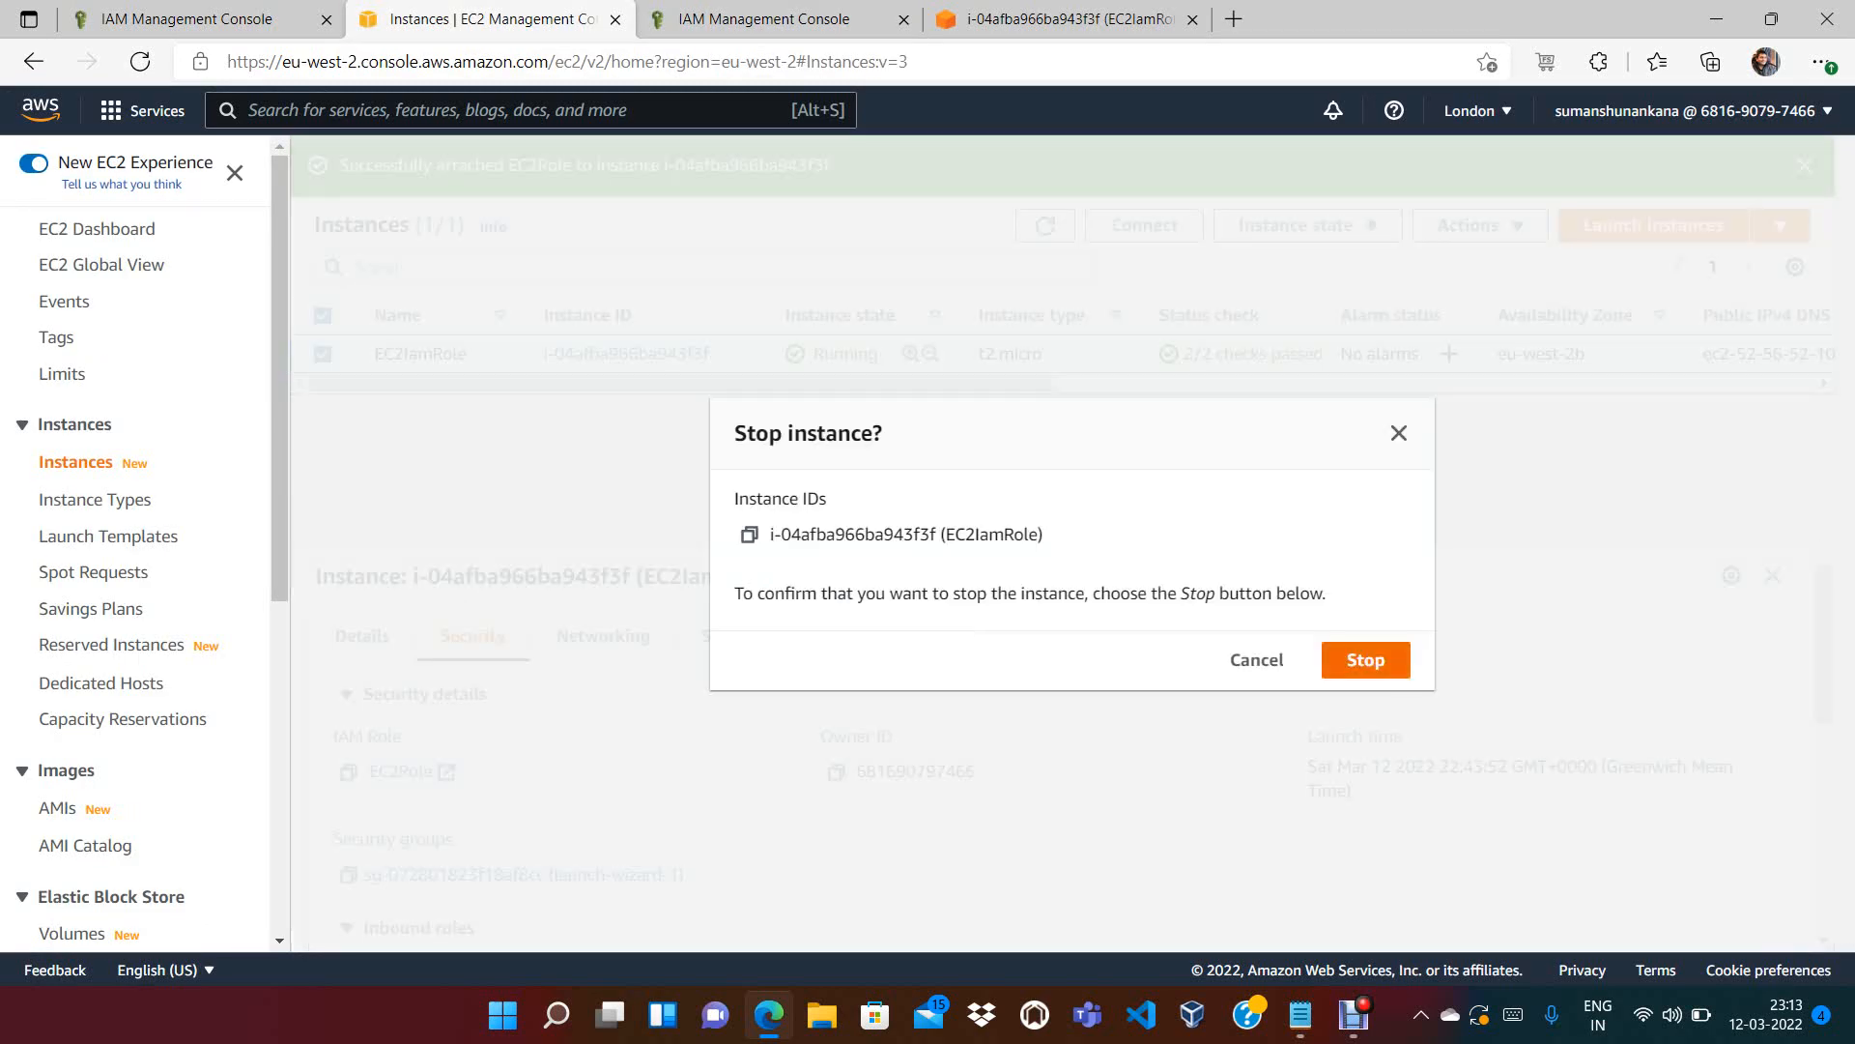
click(1365, 659)
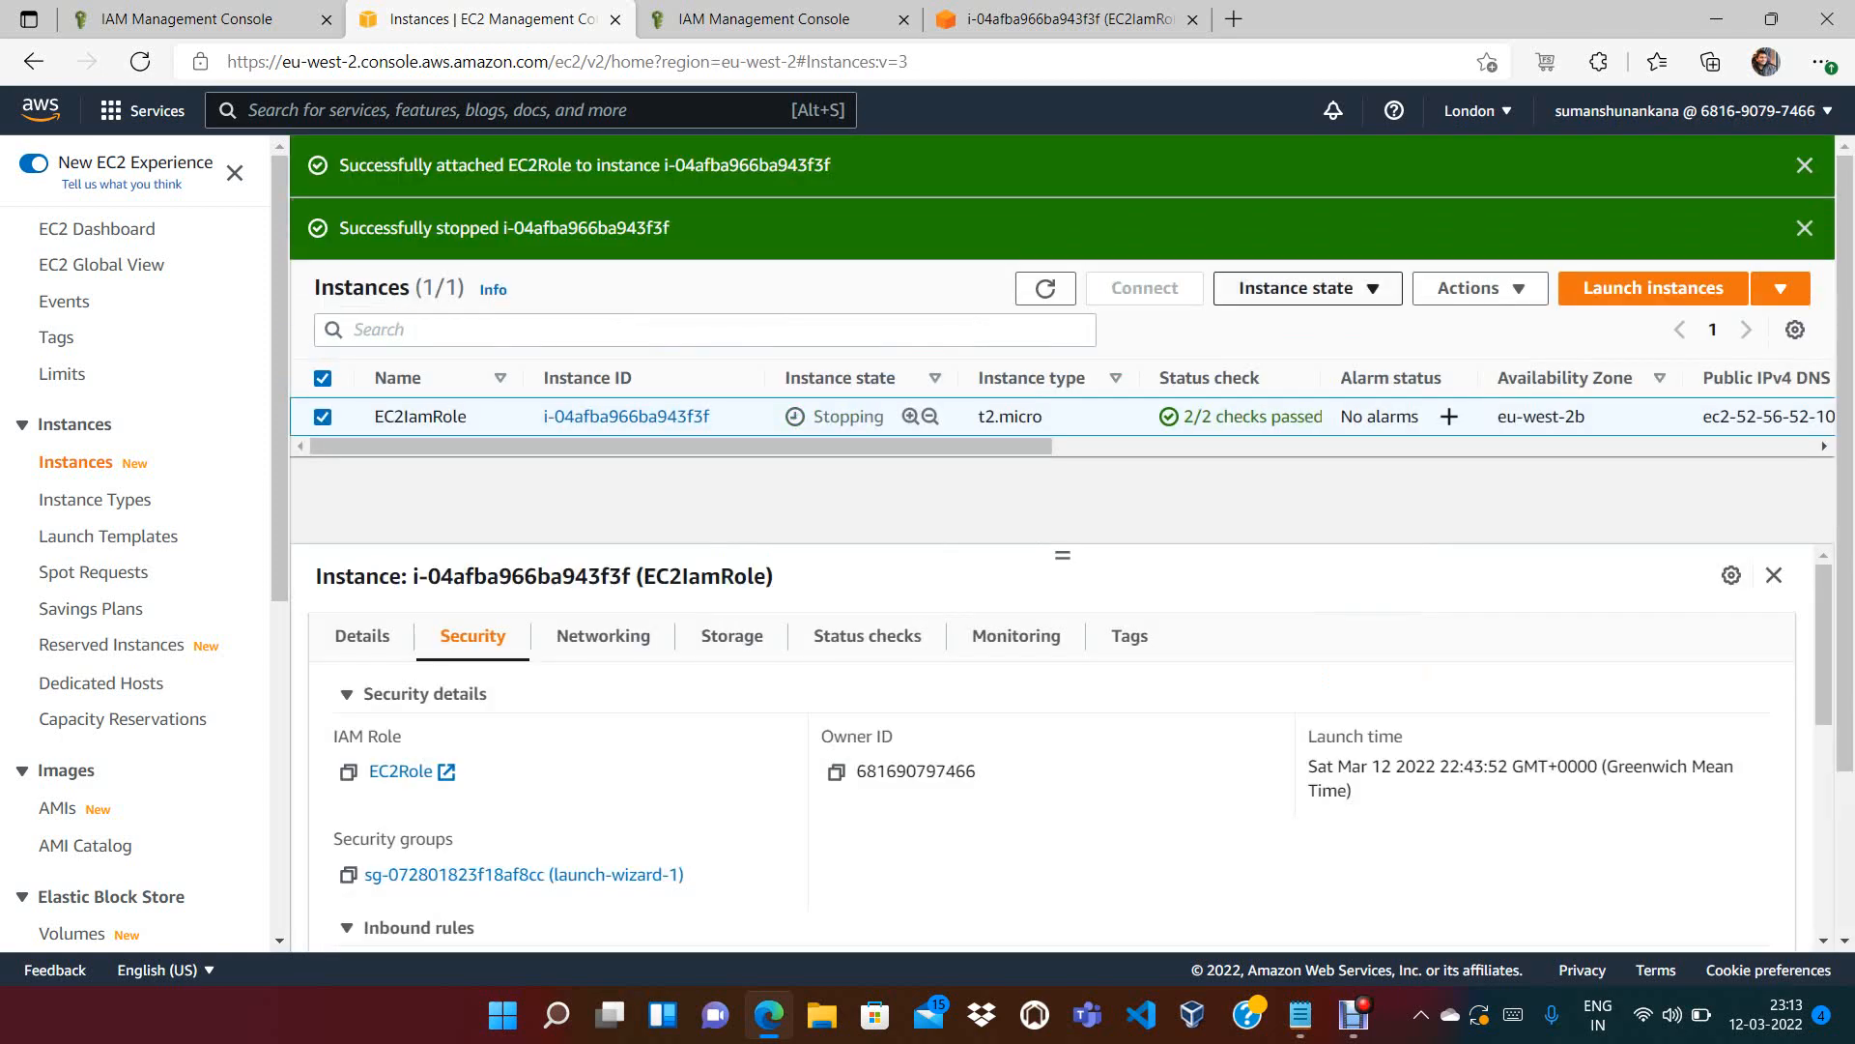
Terminate the EC2IamRole instance and refresh the list until it shows shutting down
click(1296, 288)
click(1312, 474)
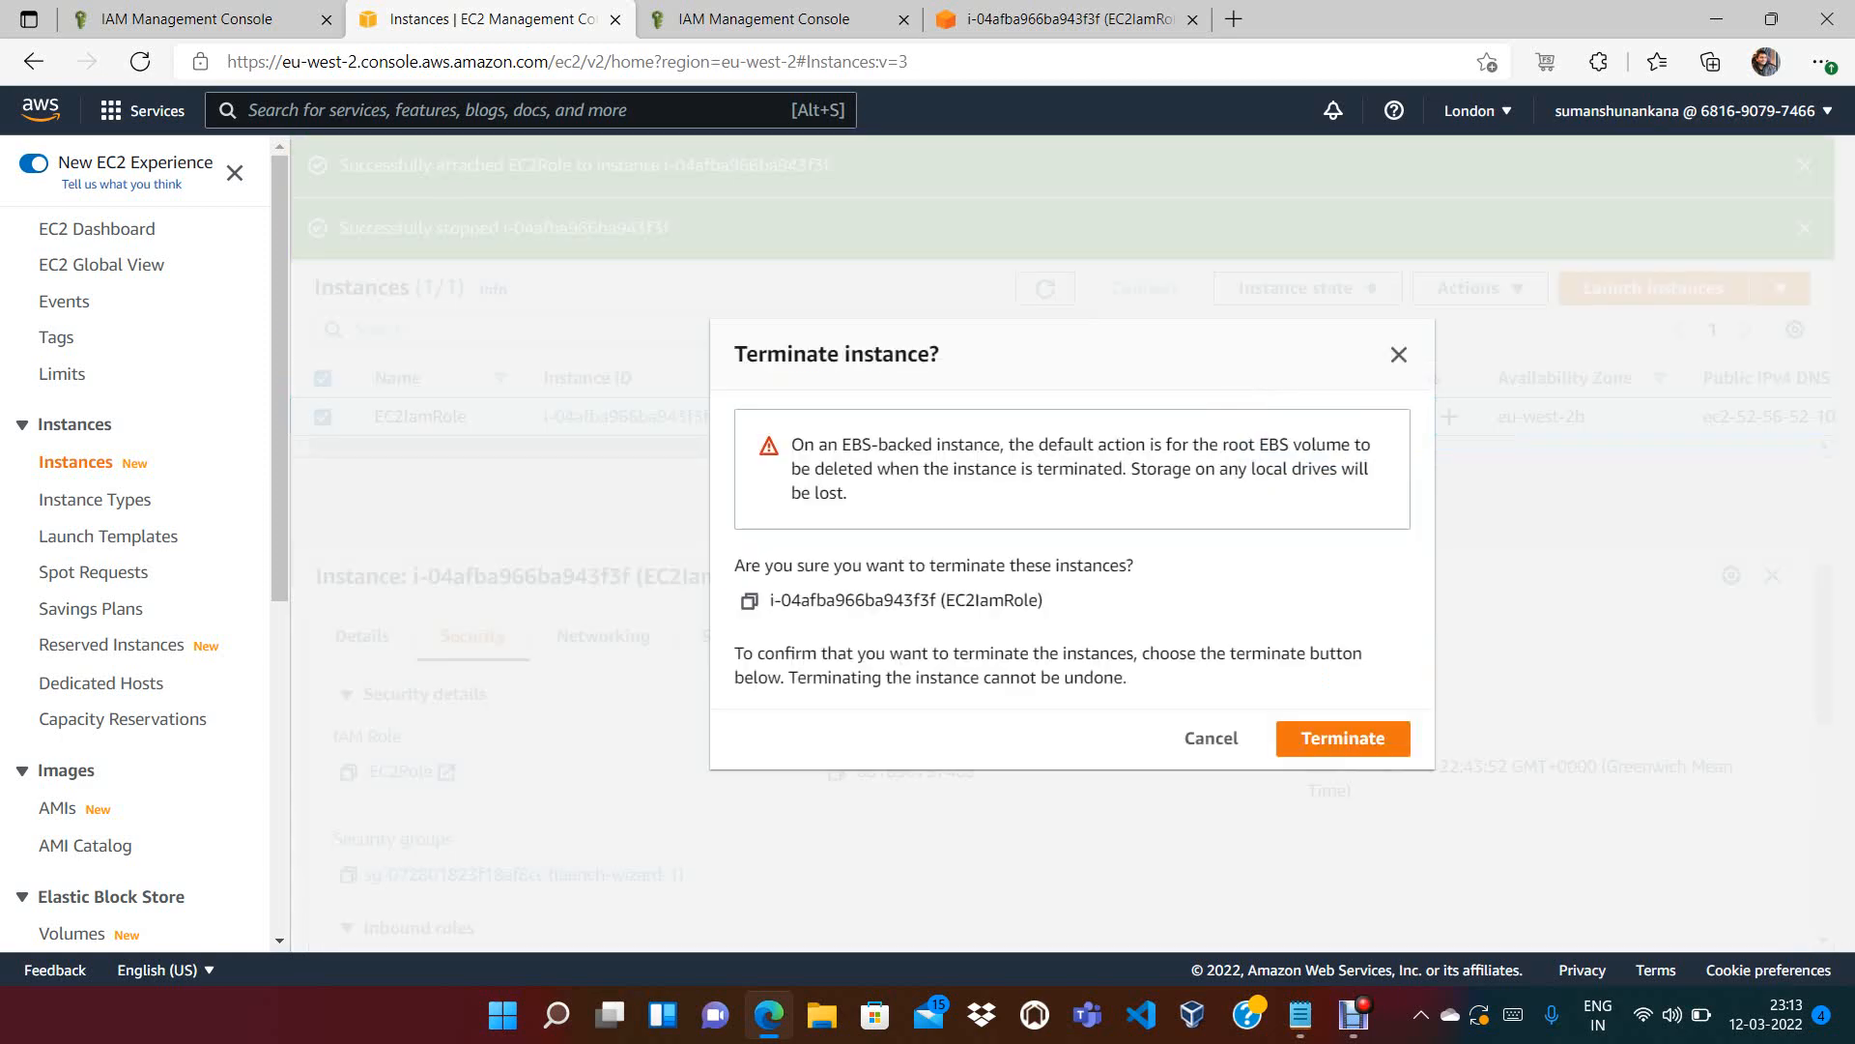
click(1344, 738)
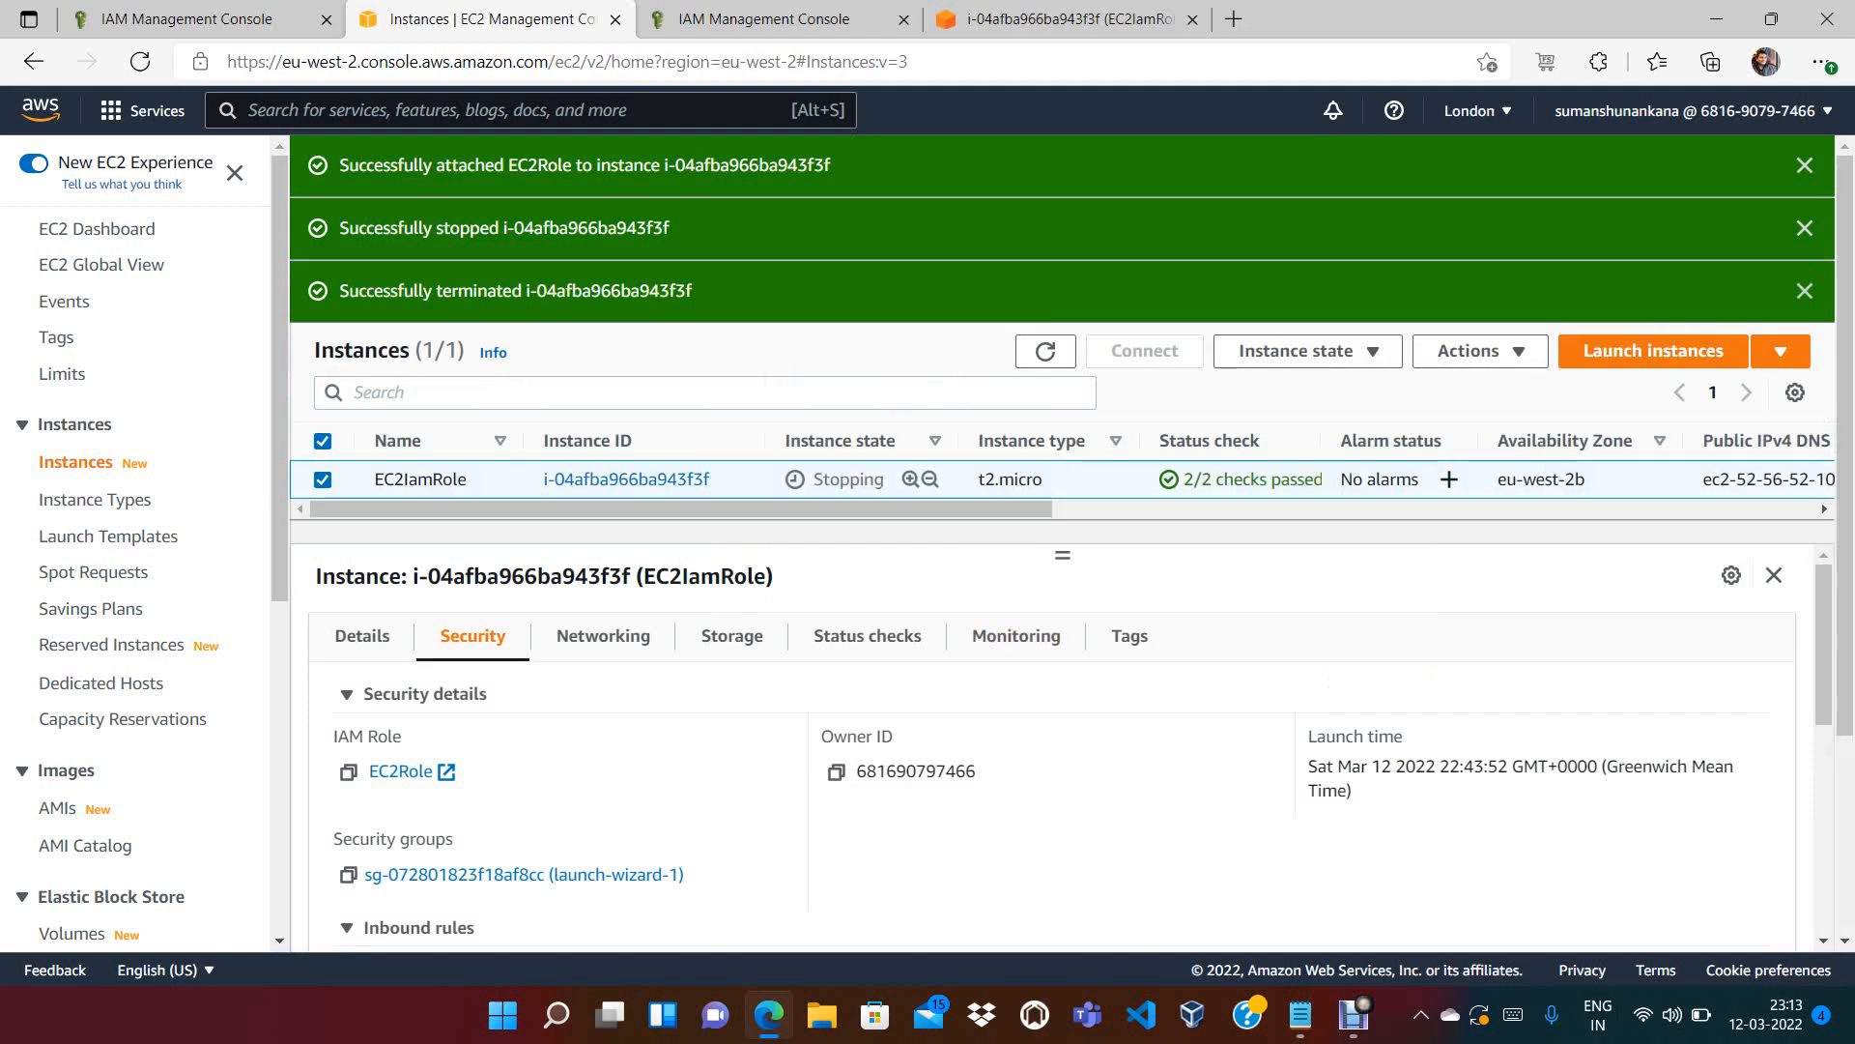
click(1046, 351)
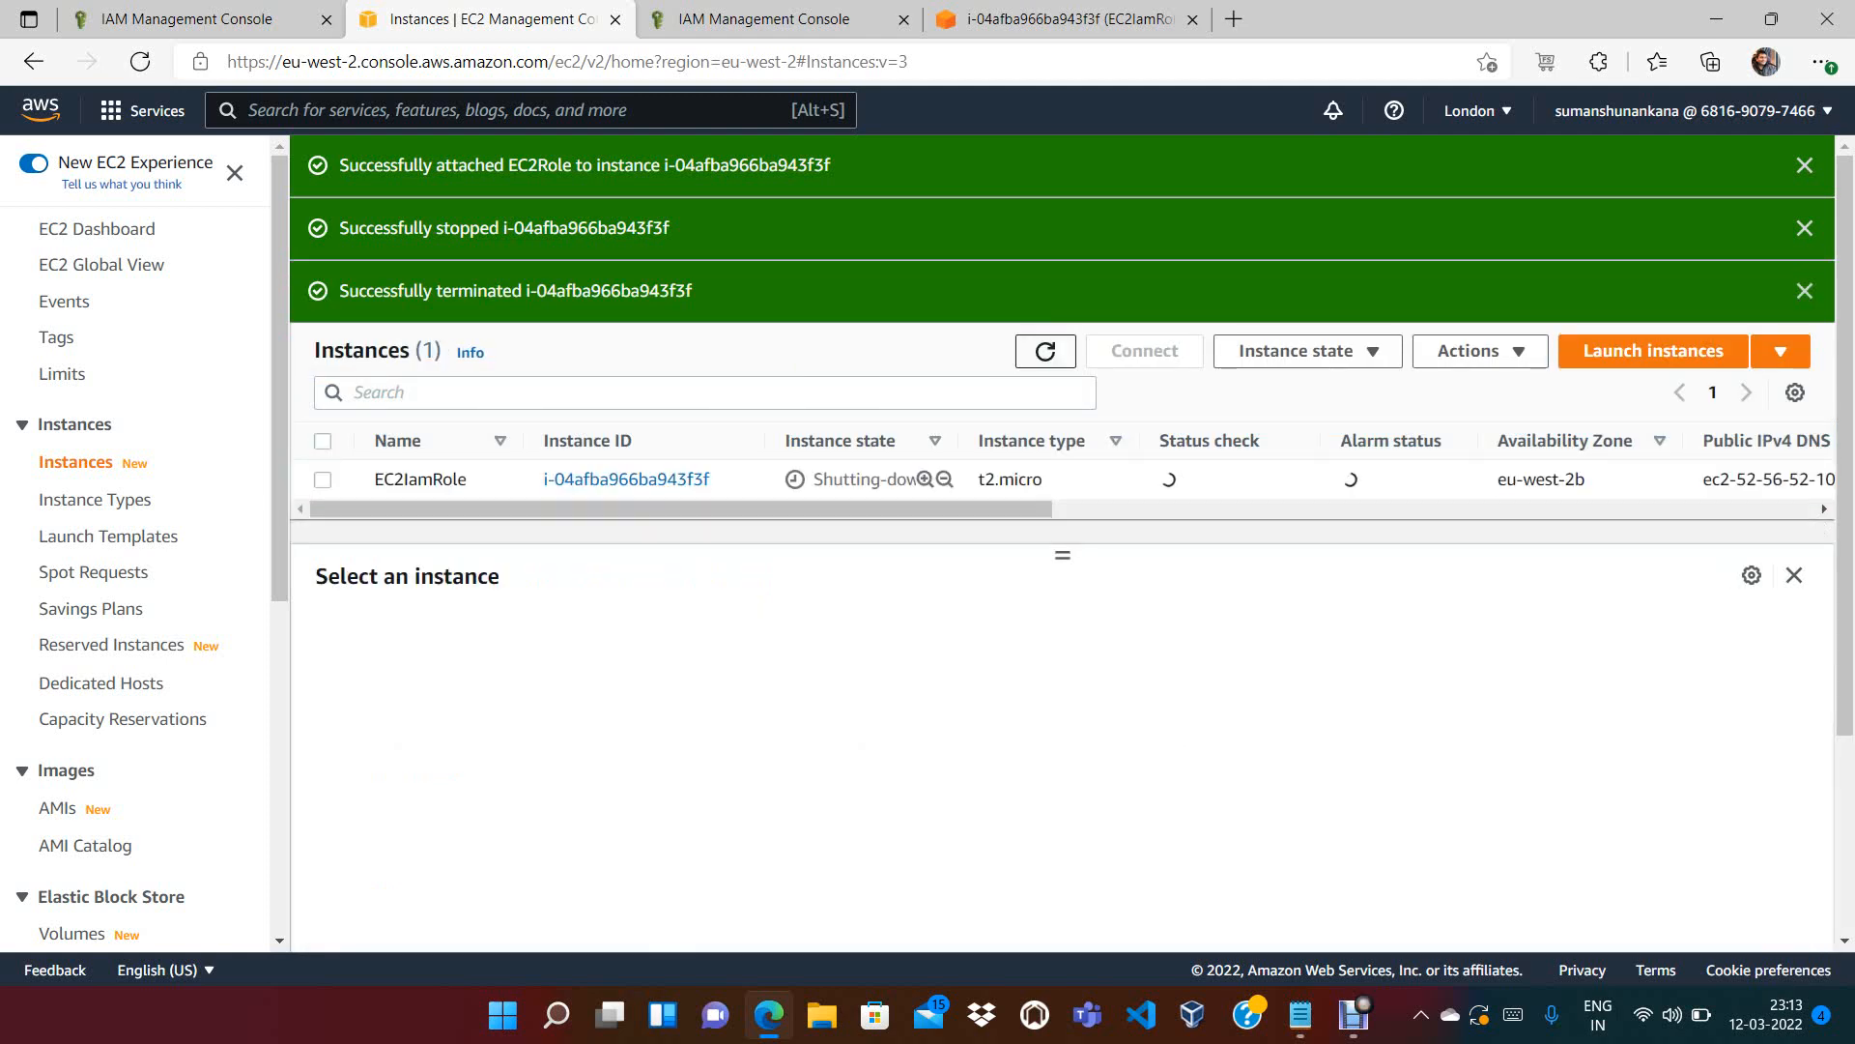
click(1045, 352)
click(1046, 351)
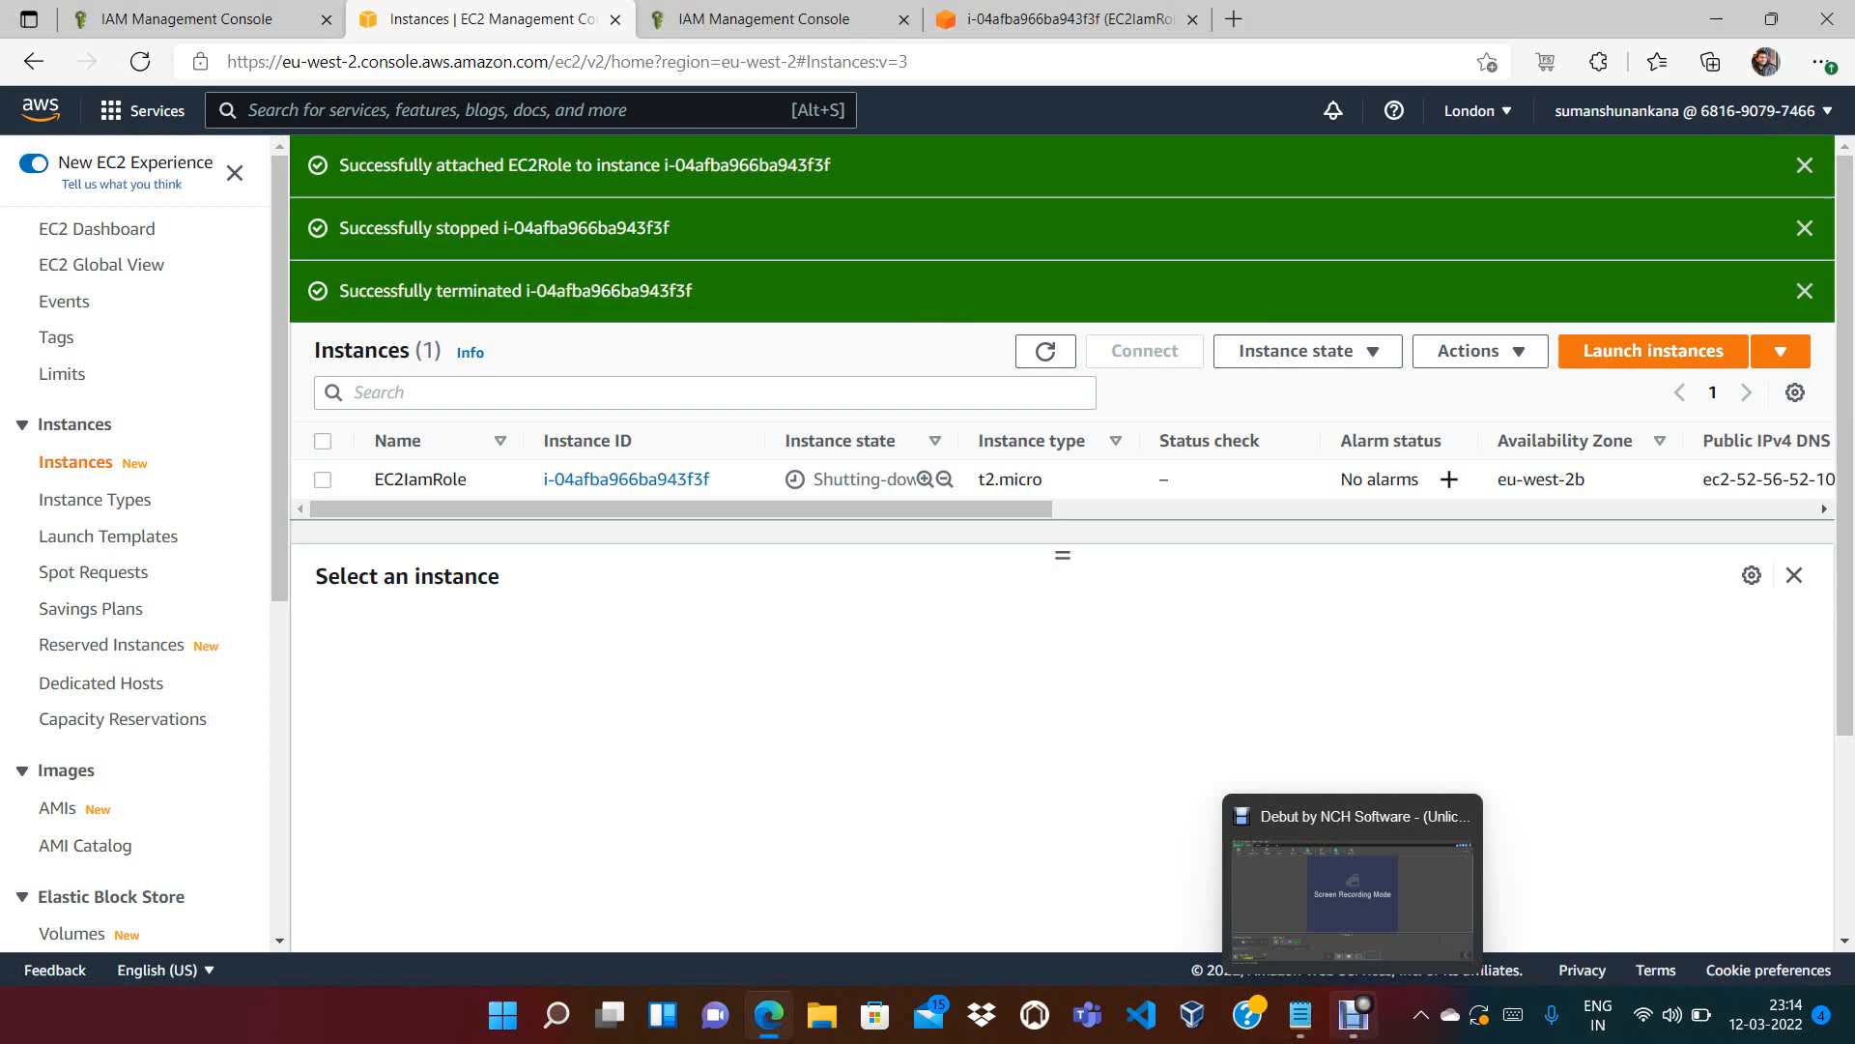
click(1354, 1014)
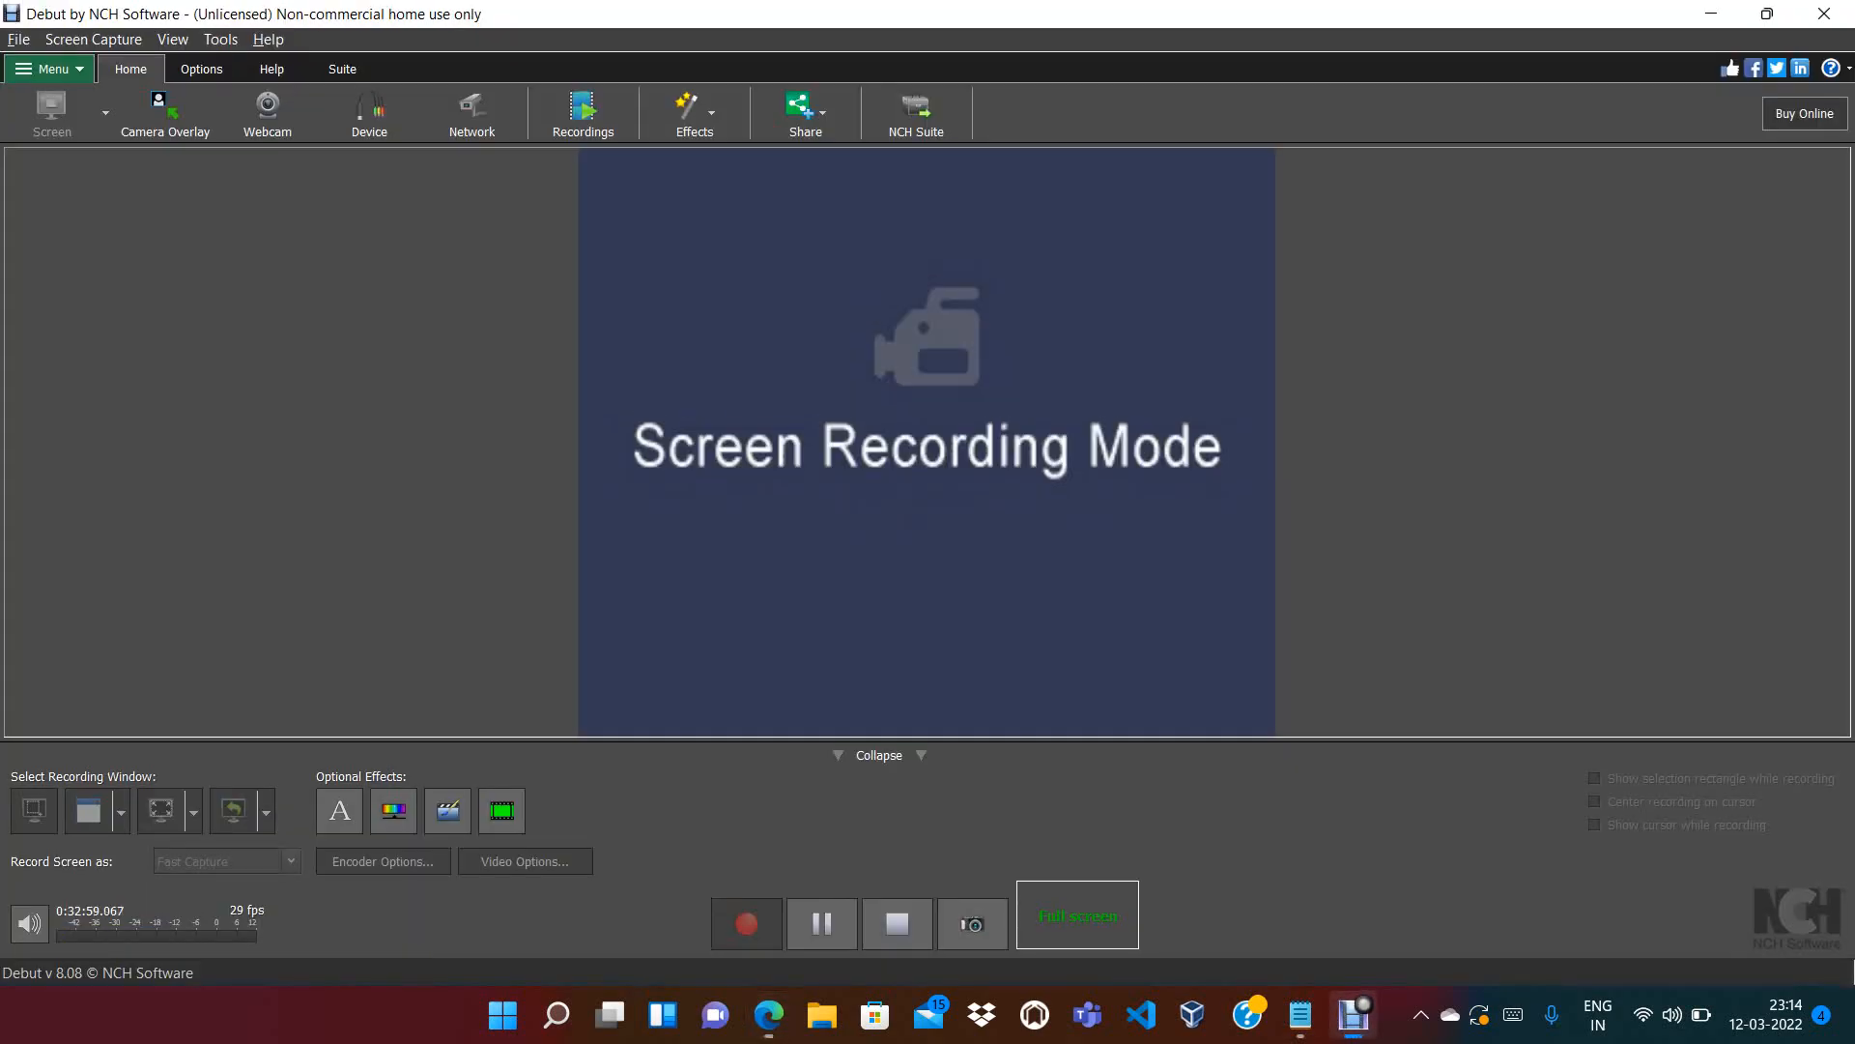